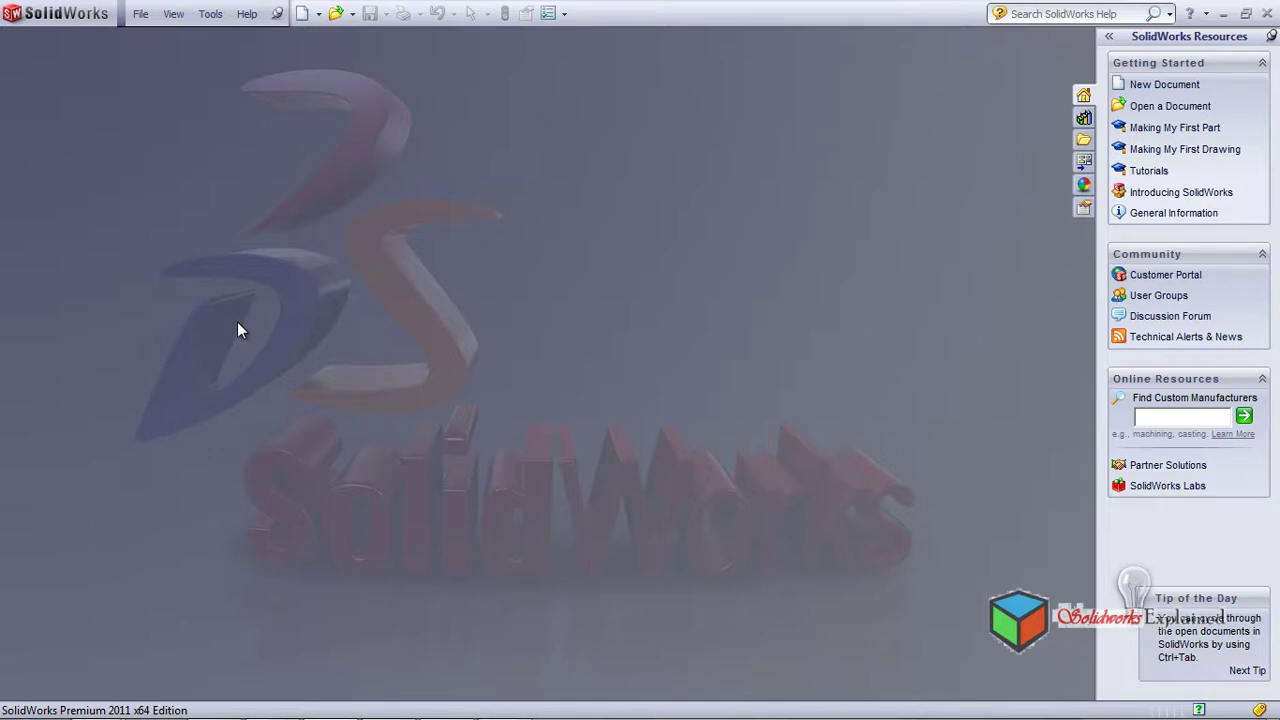
Create a new part document from the Tutorial part template
left_click(303, 14)
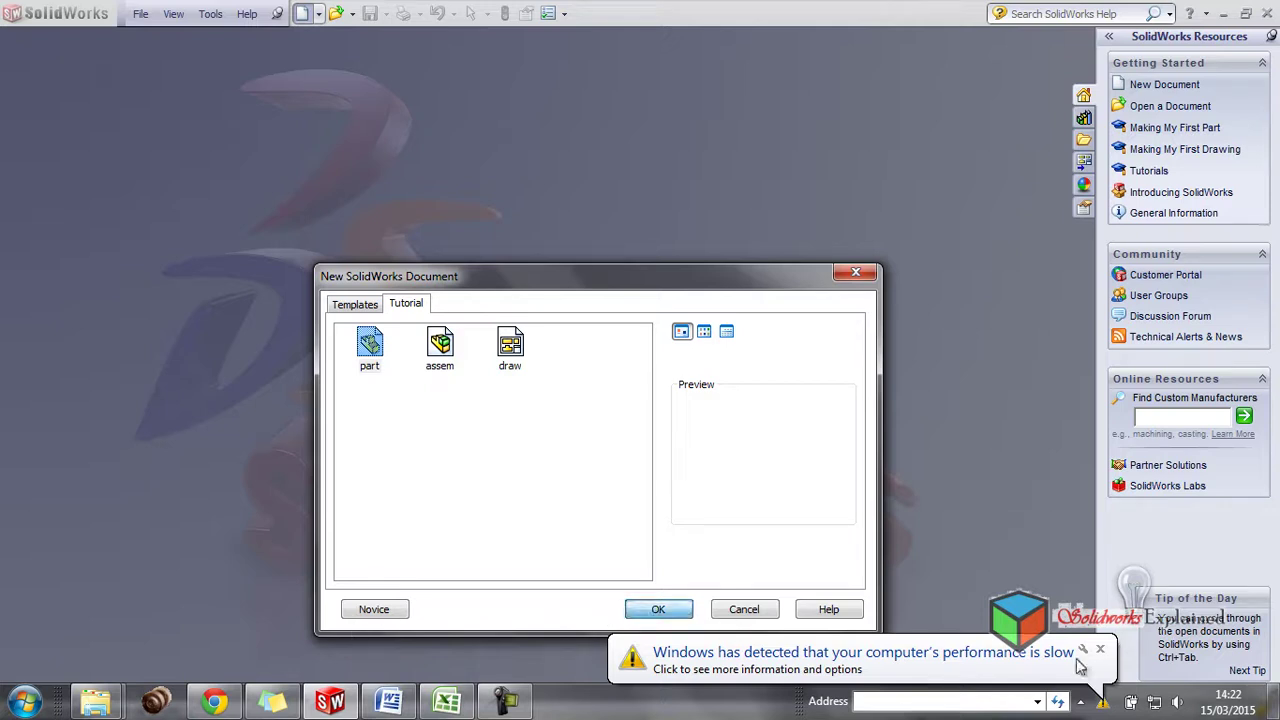
key("Return")
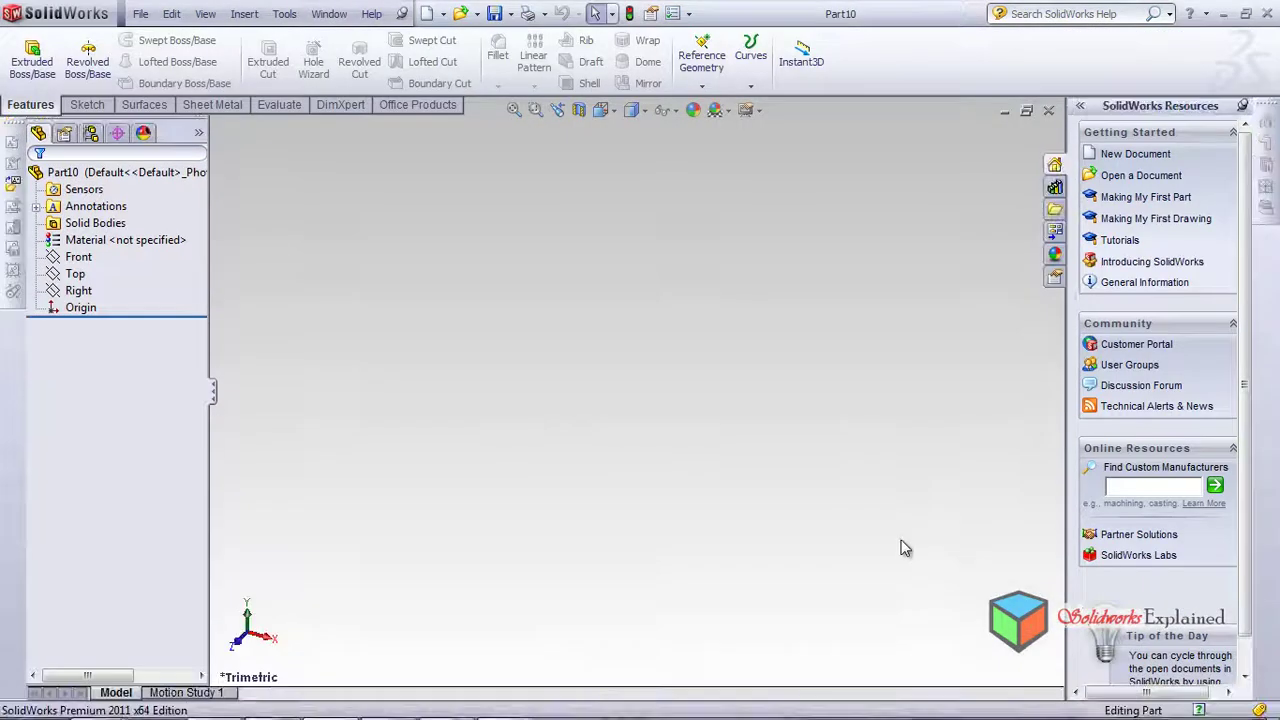
left_click(207, 106)
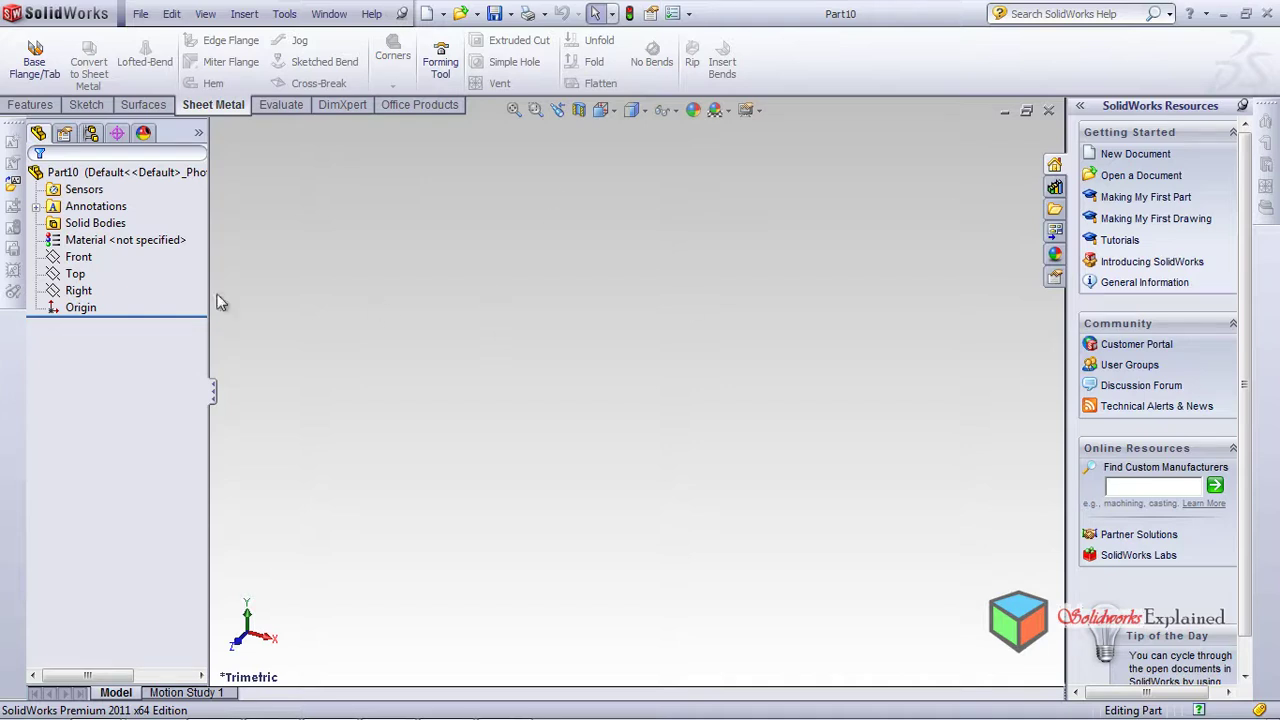
Sketch a corner rectangle about 145 mm wide and 93 mm high around the origin on the Front plane
left_click(79, 258)
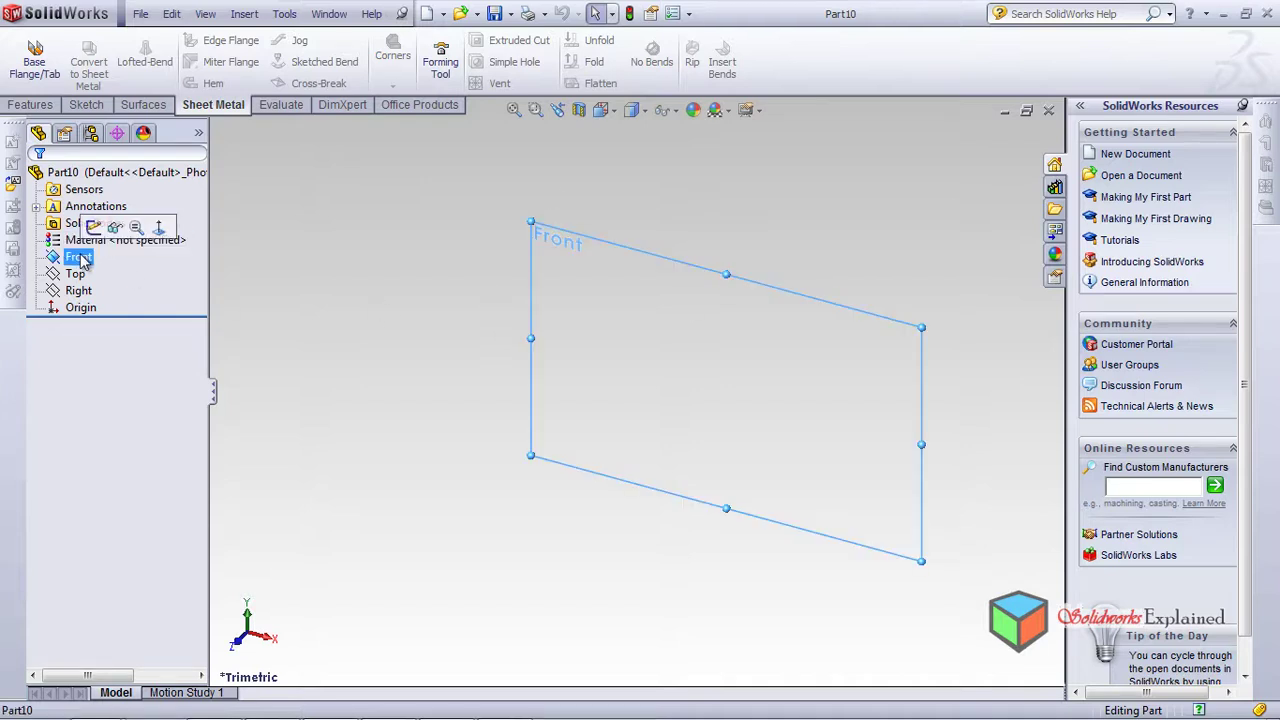
left_click(160, 228)
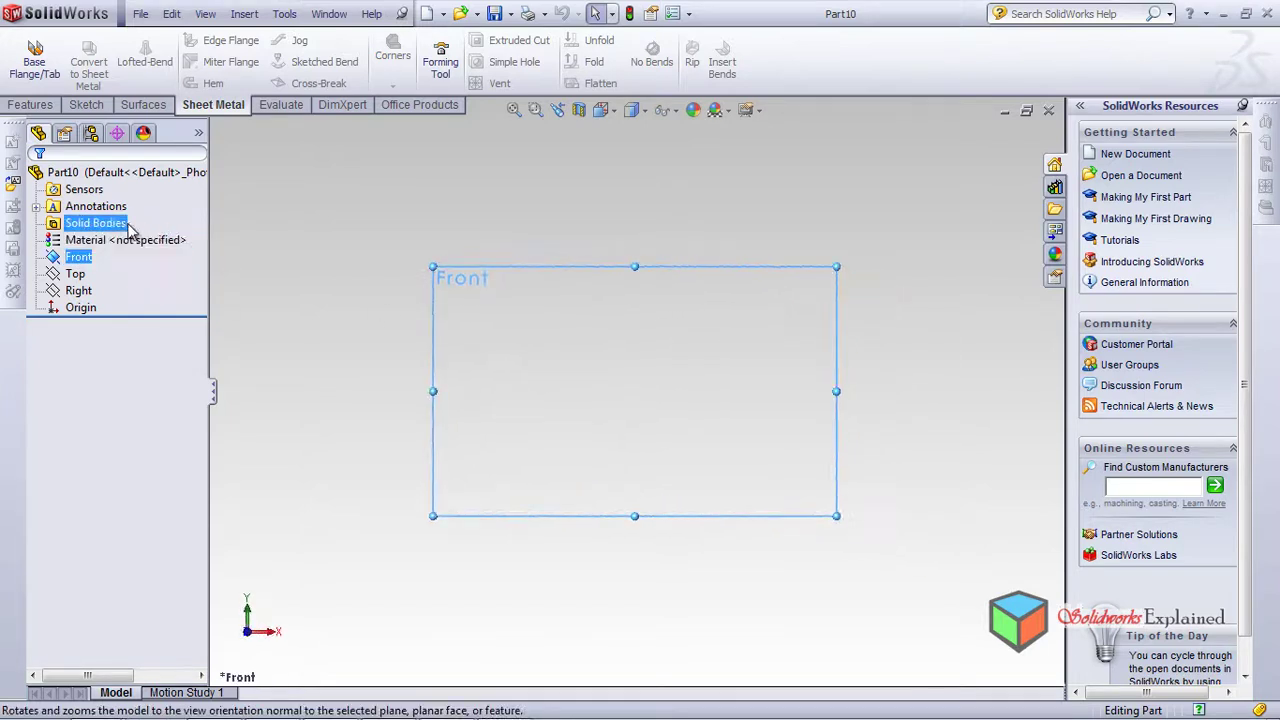
left_click(84, 105)
left_click(112, 61)
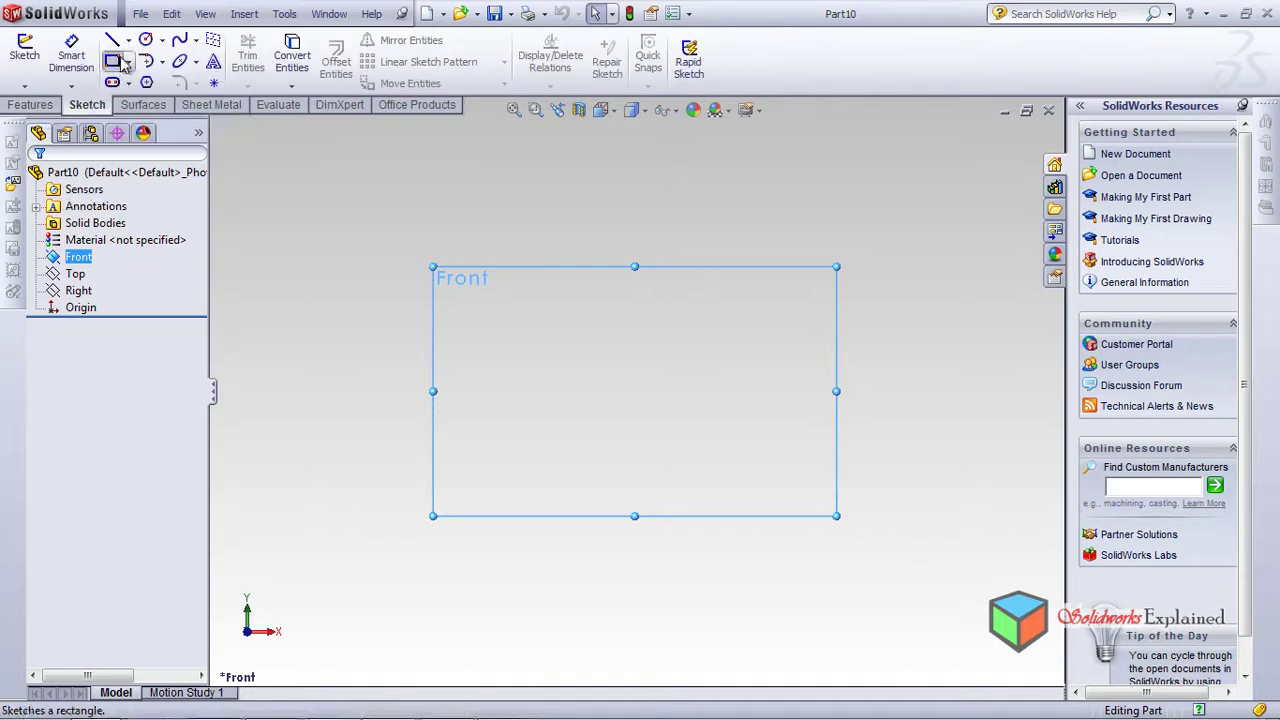
left_click(509, 318)
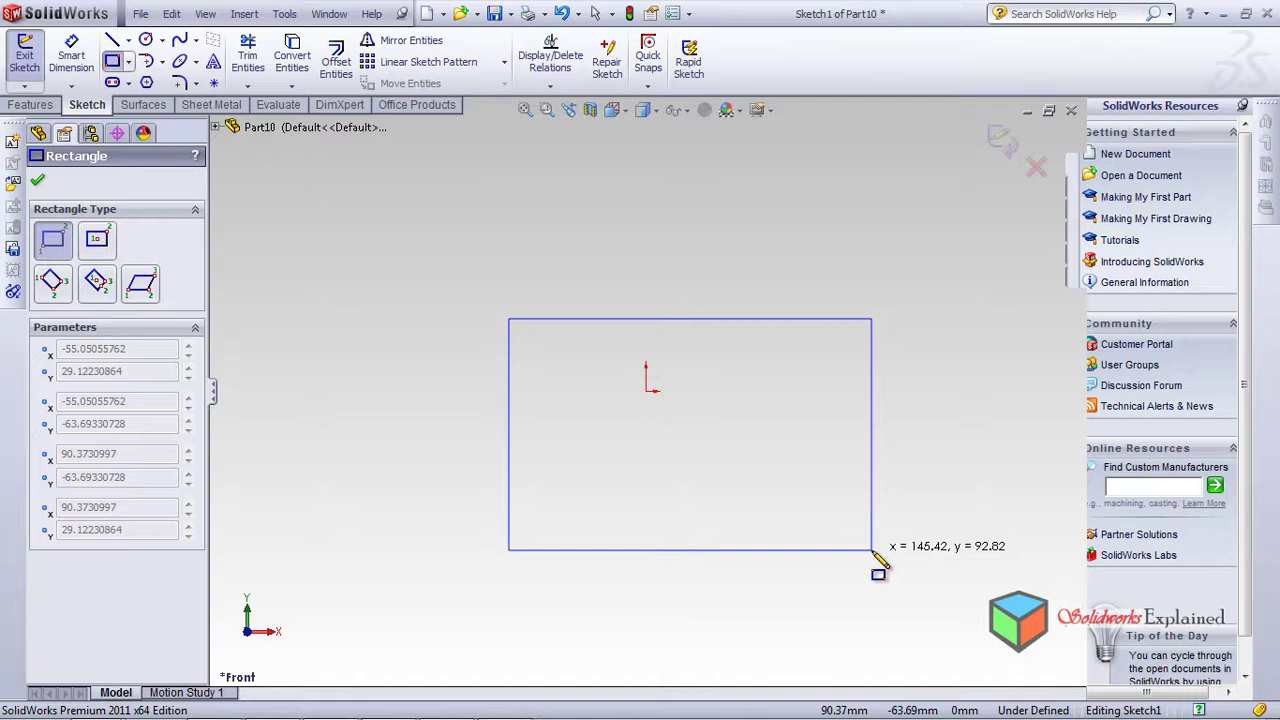
left_click(871, 549)
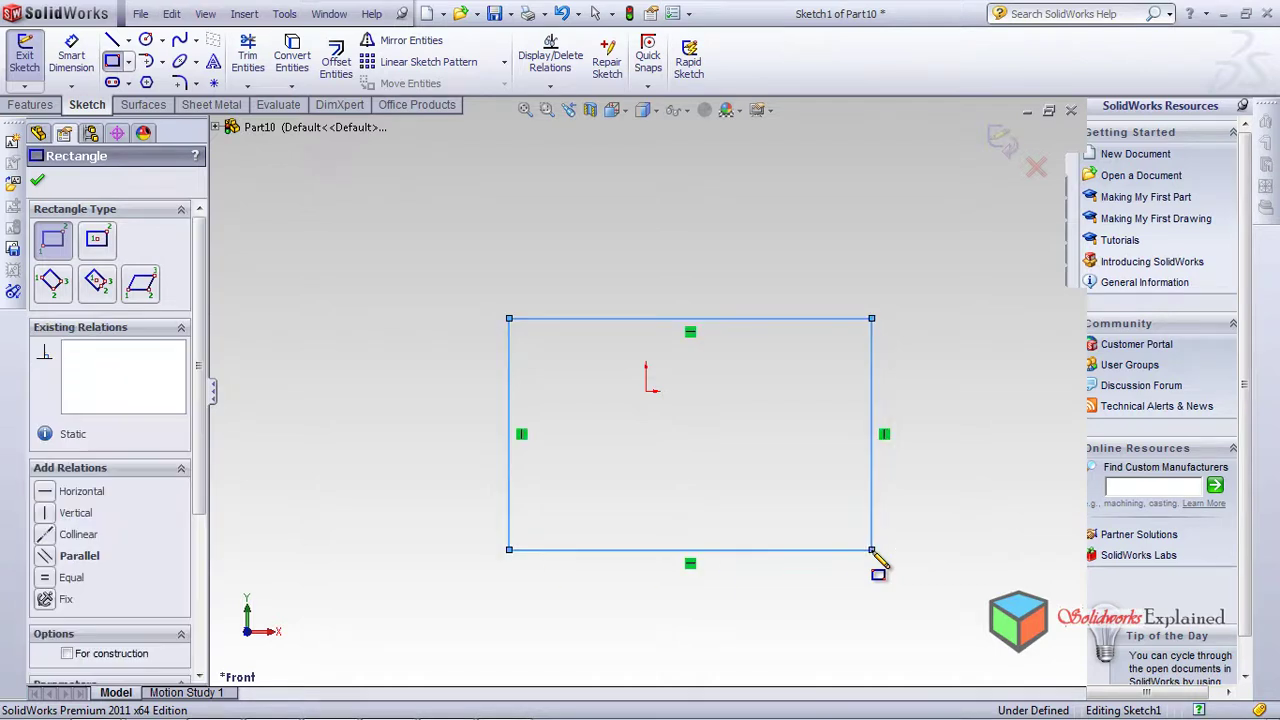
Extrude the rectangle forward as a blind boss into a solid block, setting the depth by eye
left_click(30, 105)
left_click(32, 60)
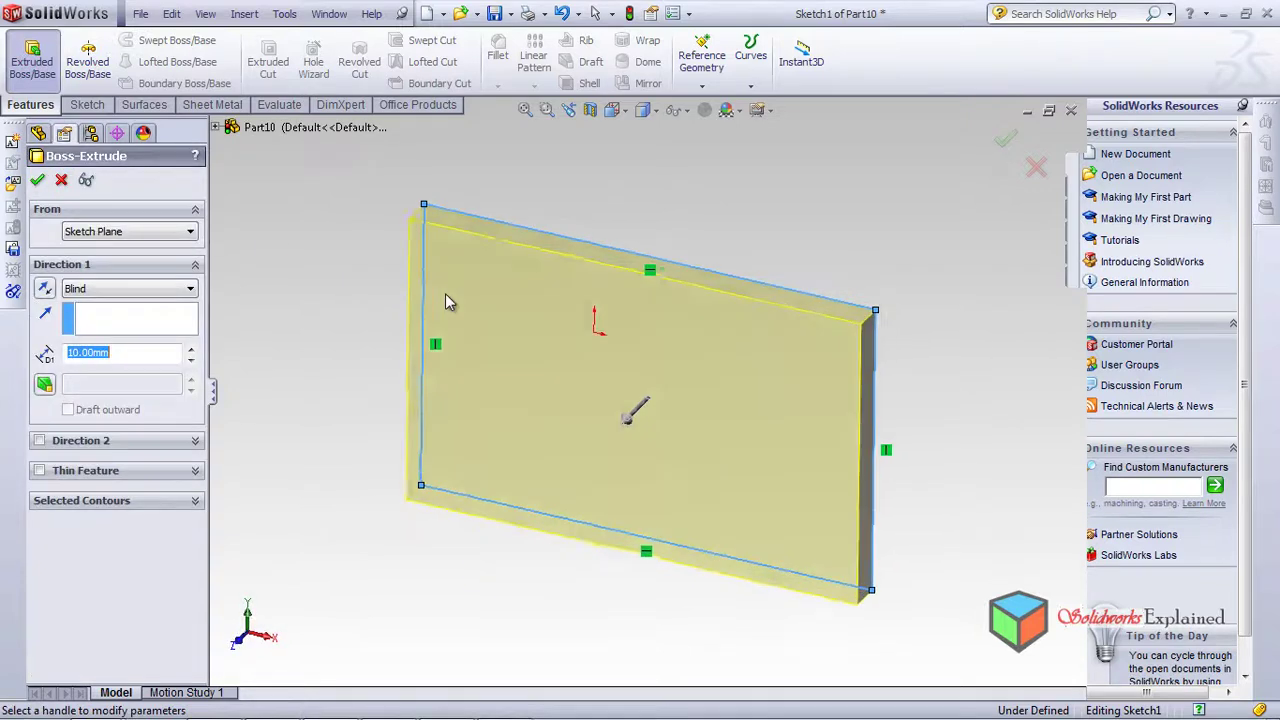
left_click_drag(617, 417, 497, 565)
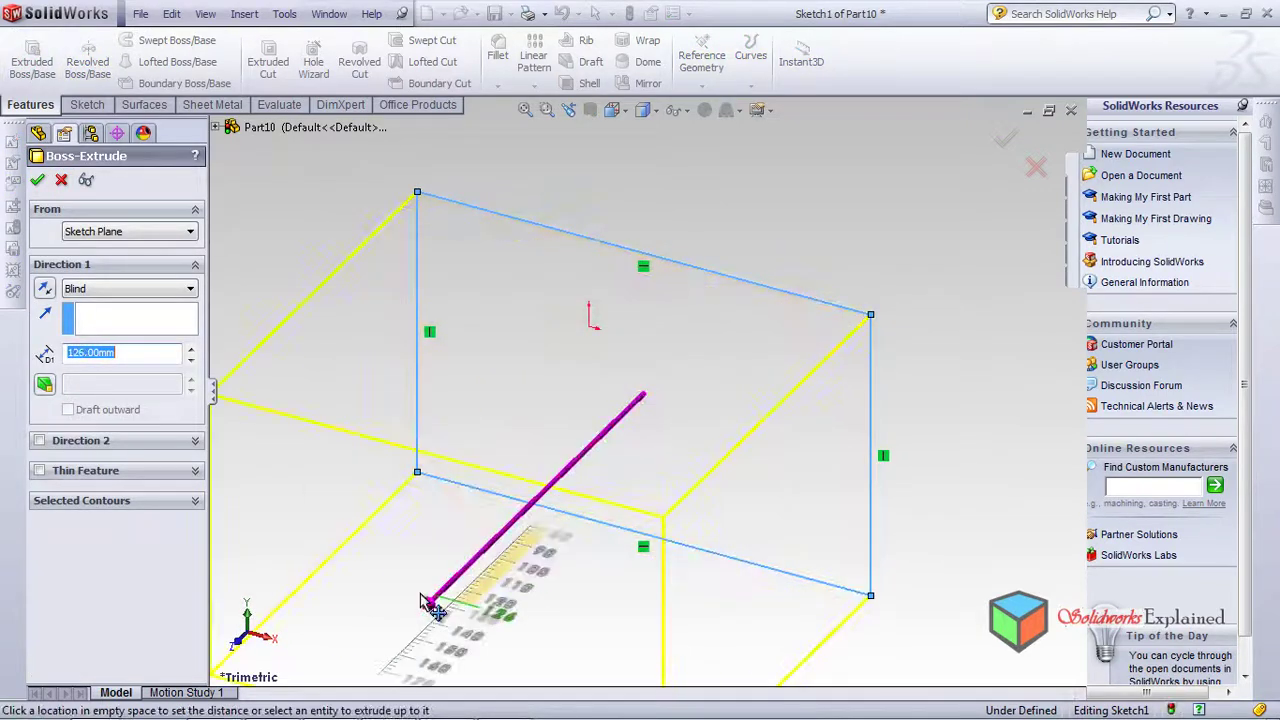
left_click(455, 570)
left_click(37, 179)
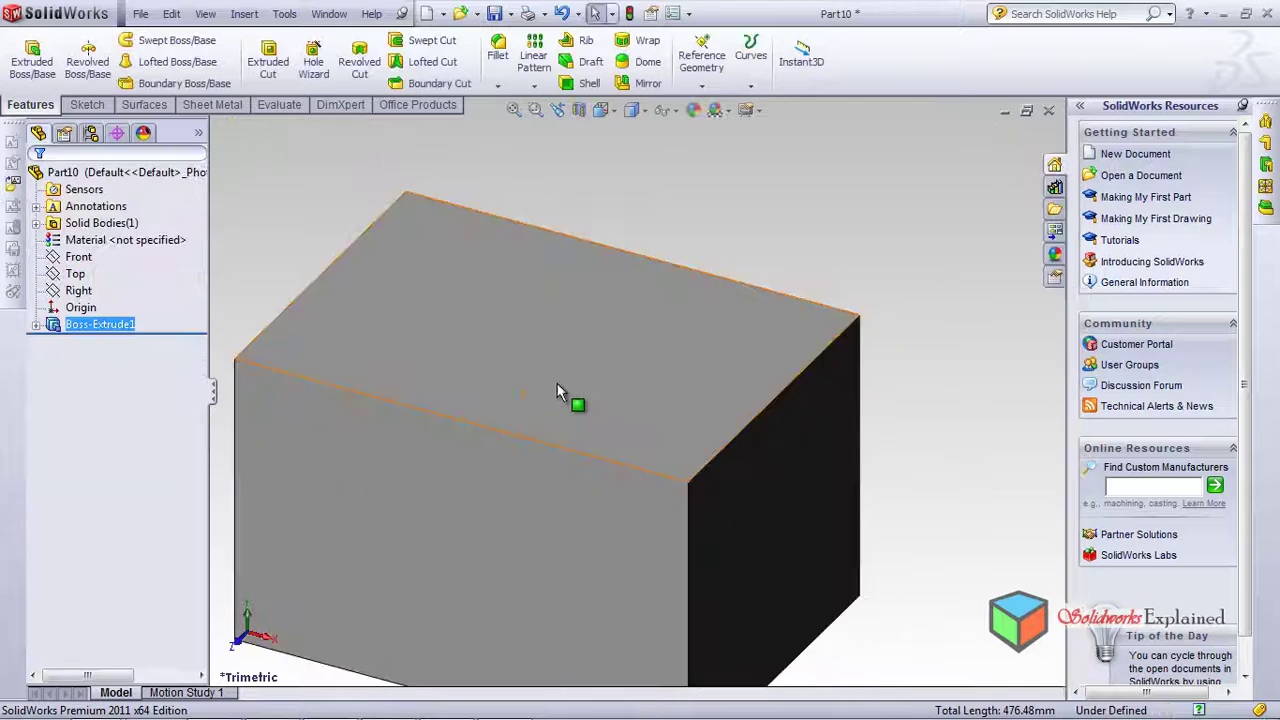
Shell the block with a 2 mm wall thickness, removing its top face
scroll(556, 395, "down", 3)
middle_click_drag(556, 413, 538, 503)
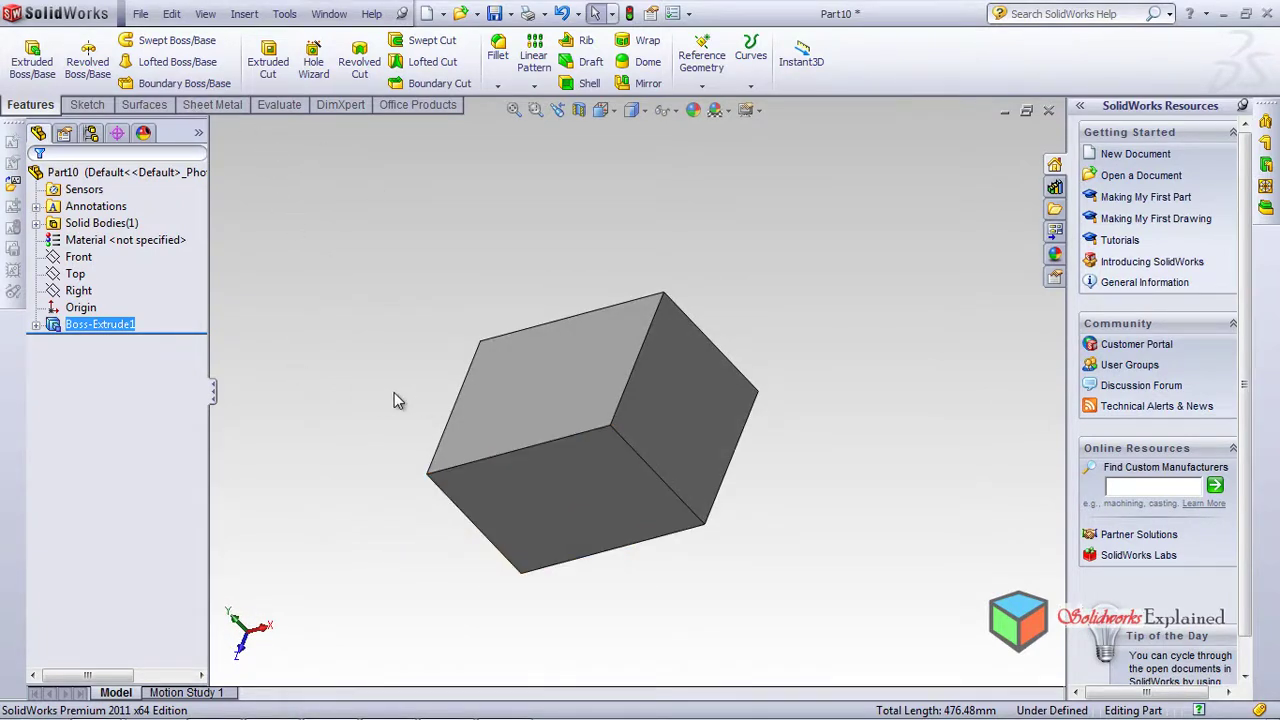
middle_click_drag(366, 349, 371, 363)
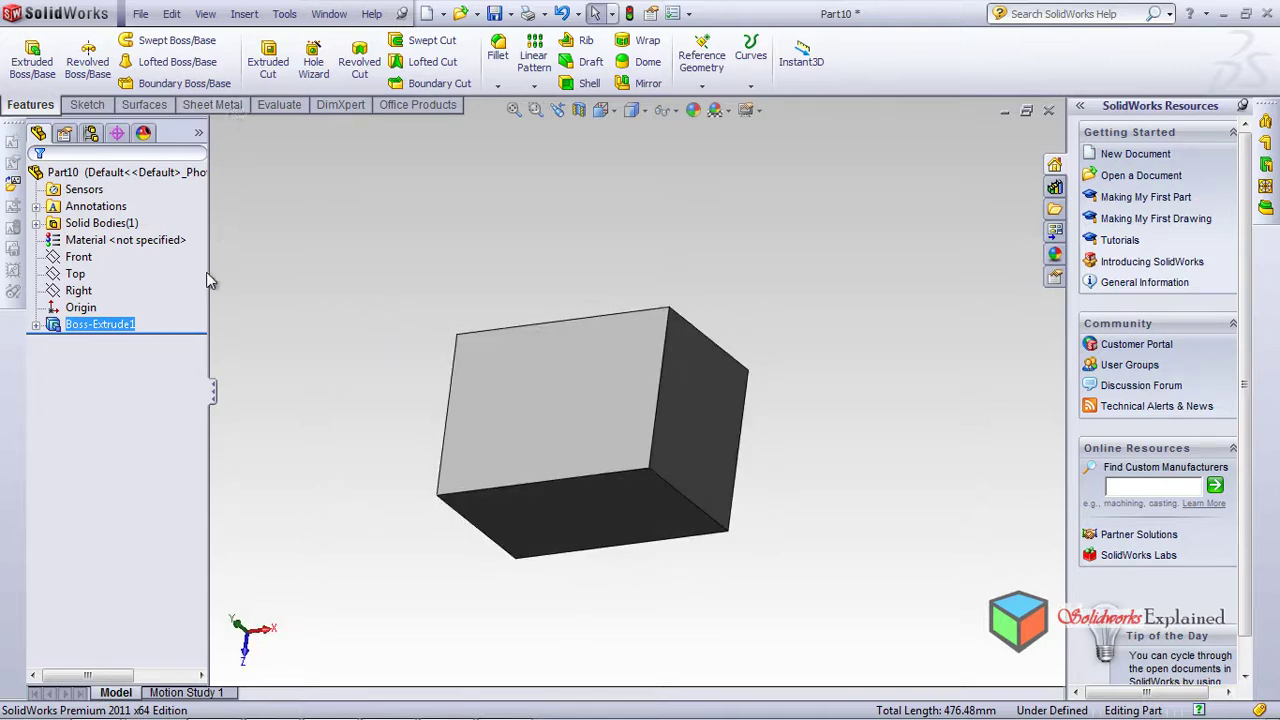
middle_click_drag(413, 402, 372, 224)
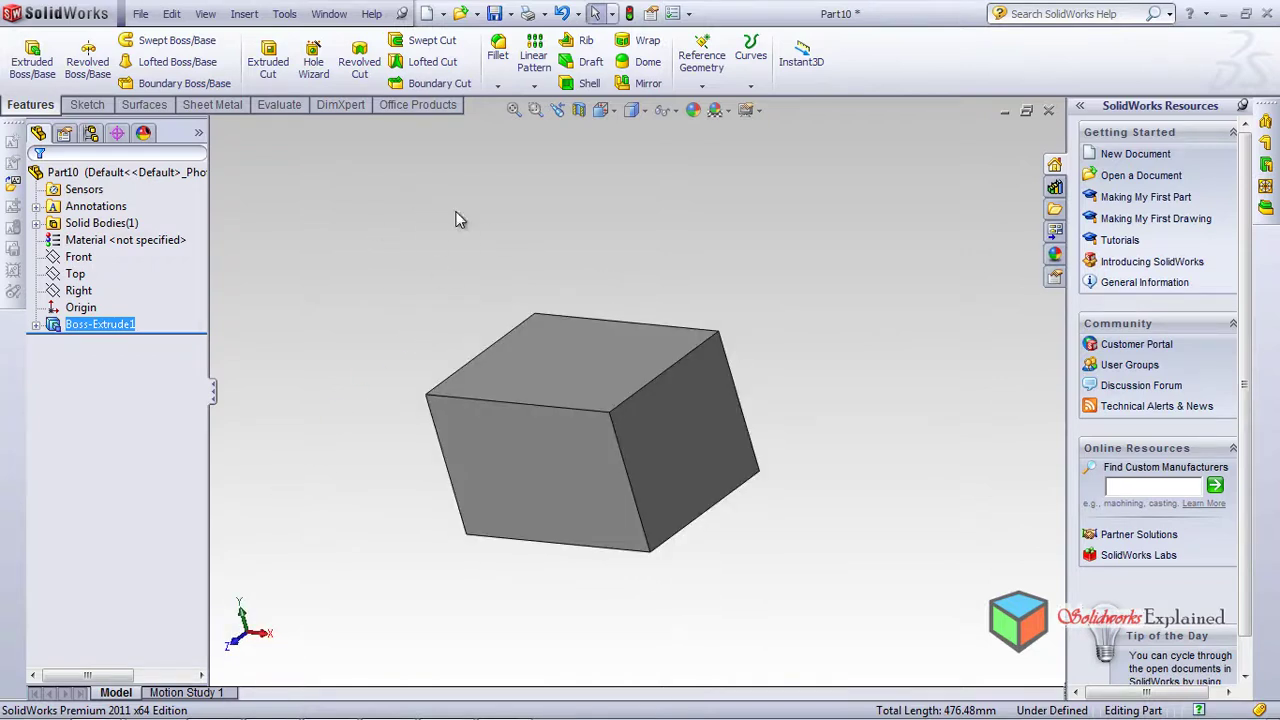
left_click(580, 85)
middle_click_drag(669, 288, 649, 395)
left_click(581, 350)
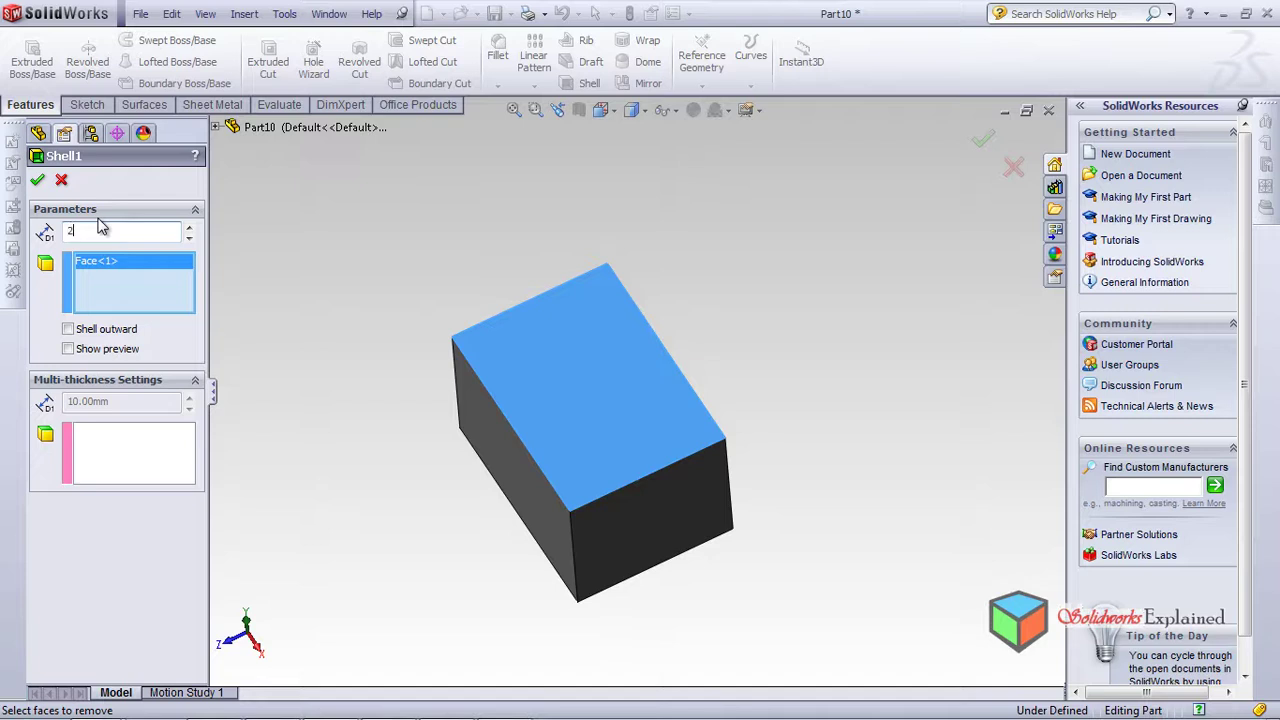
left_click(35, 180)
Examine the outer faces and corner edges of the shelled box from several angles
middle_click_drag(300, 383, 336, 280)
middle_click_drag(640, 492, 531, 330)
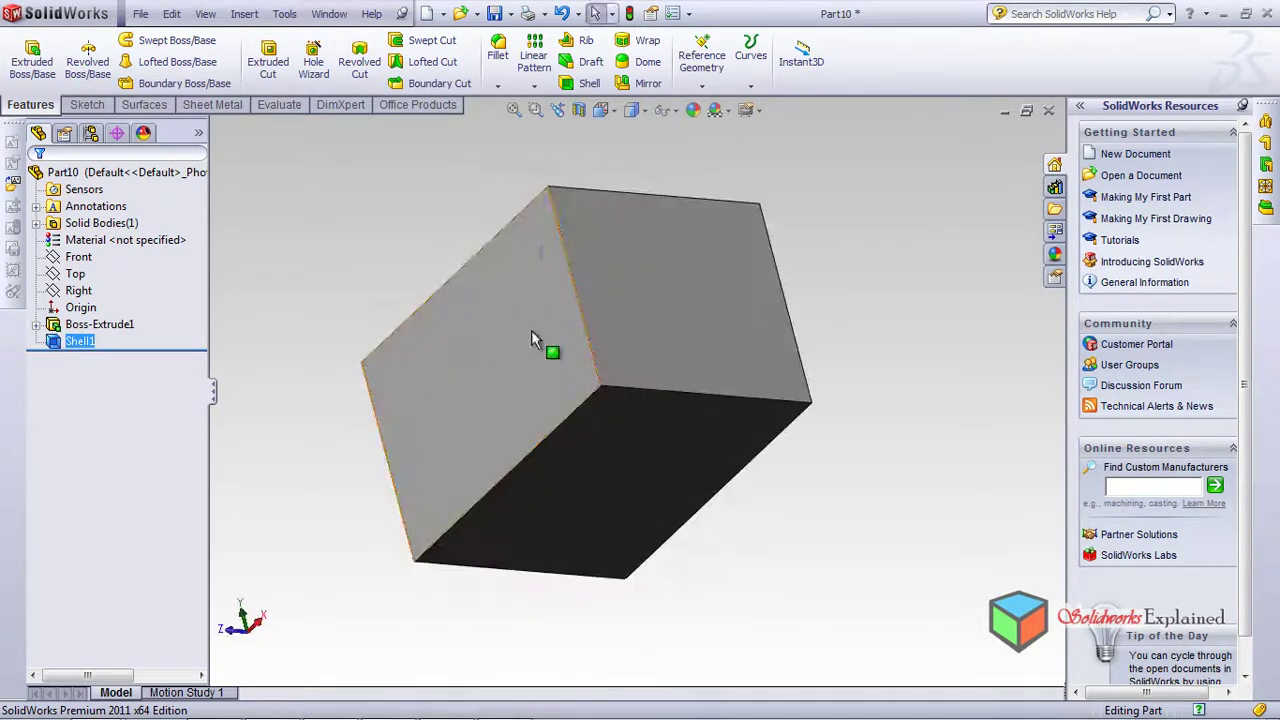
scroll(531, 330, "down", 5)
mouse_move(760, 500)
middle_mouse_down("ctrl")
mouse_move(609, 289)
mouse_move(565, 357)
mouse_move(571, 346)
middle_mouse_up("ctrl")
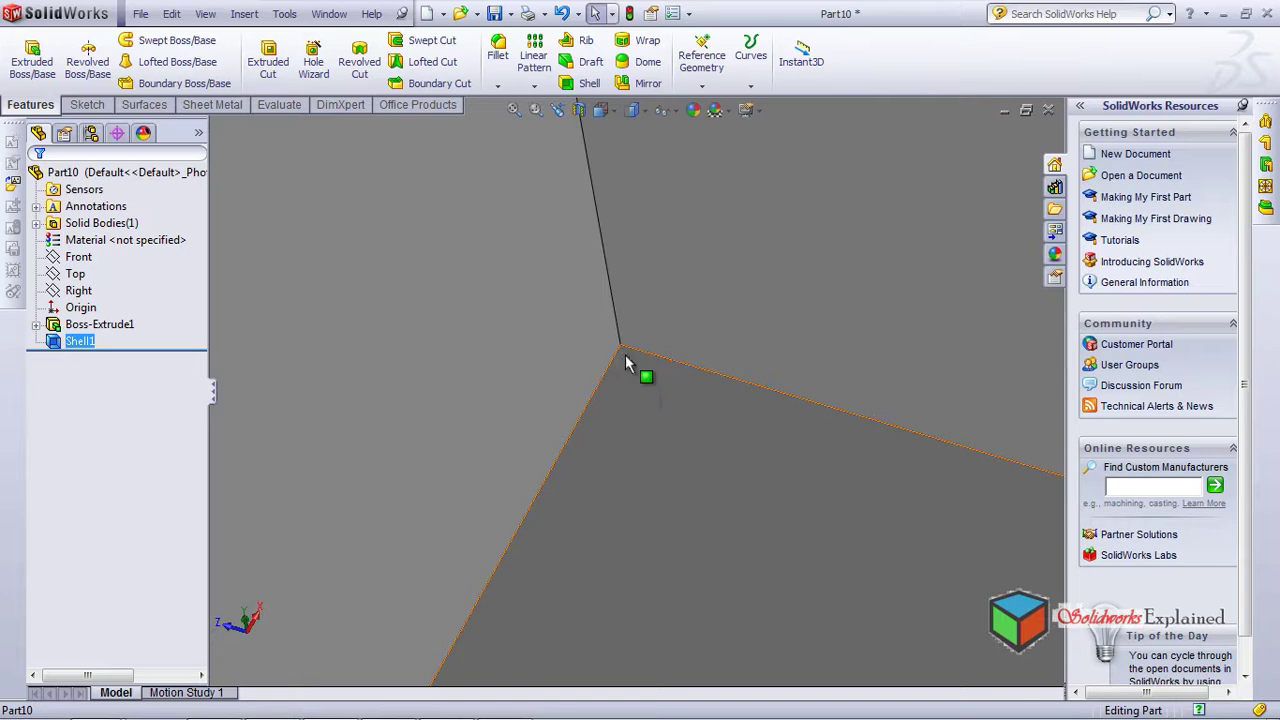
scroll(680, 395, "up", 4)
middle_click_drag(675, 398, 707, 497)
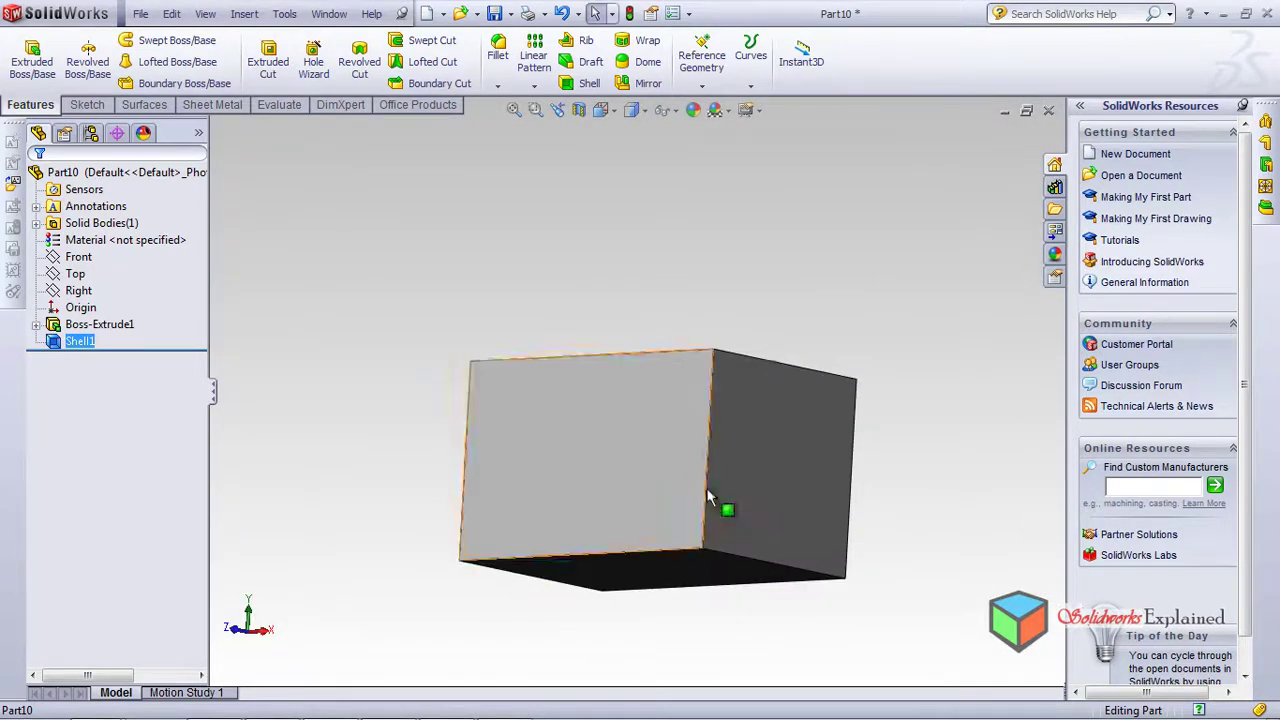
scroll(712, 478, "down", 5)
scroll(674, 449, "up", 2)
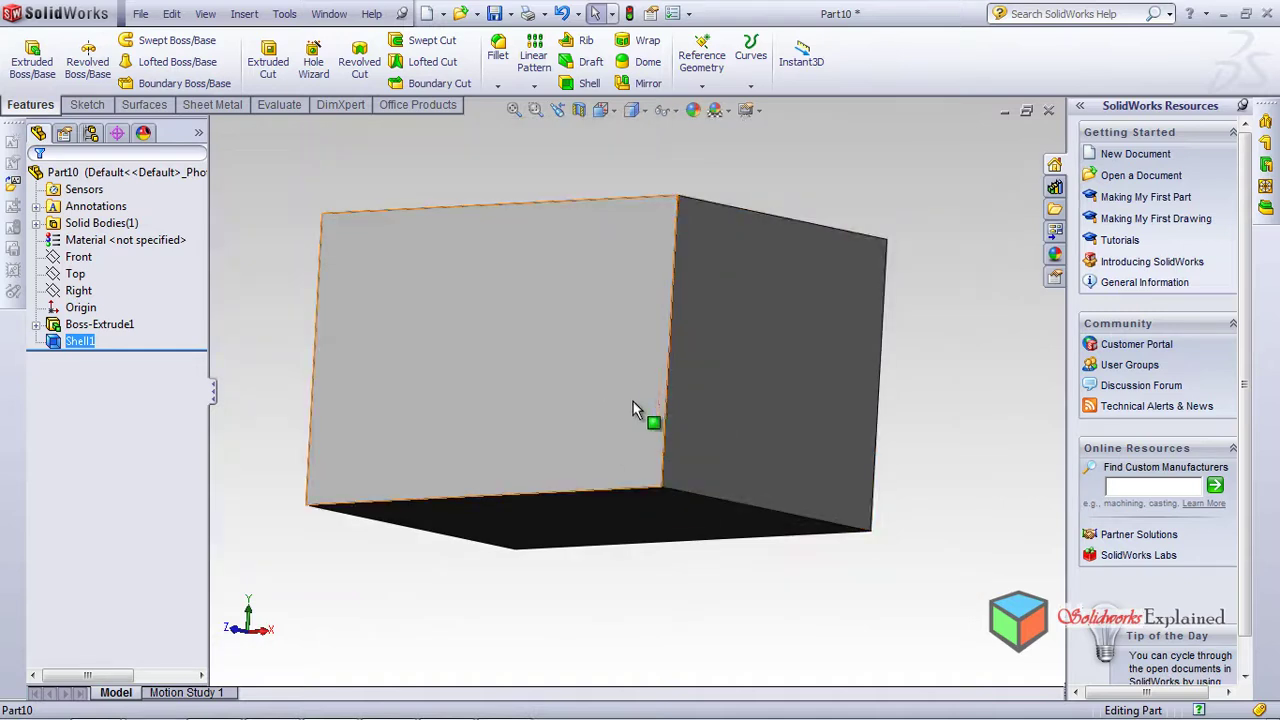
Start a sheet metal Rip and select the two vertical corner edges bounding the box's front face
left_click(228, 105)
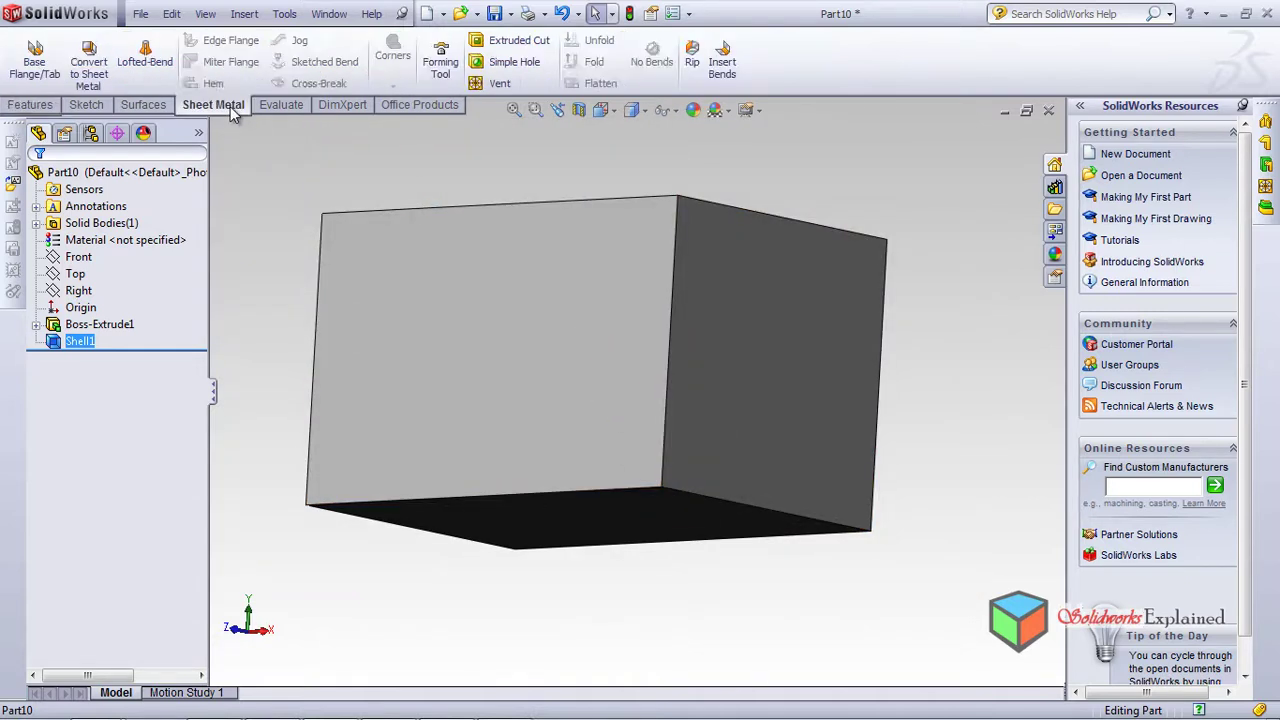
left_click(690, 52)
middle_click_drag(710, 226, 541, 312)
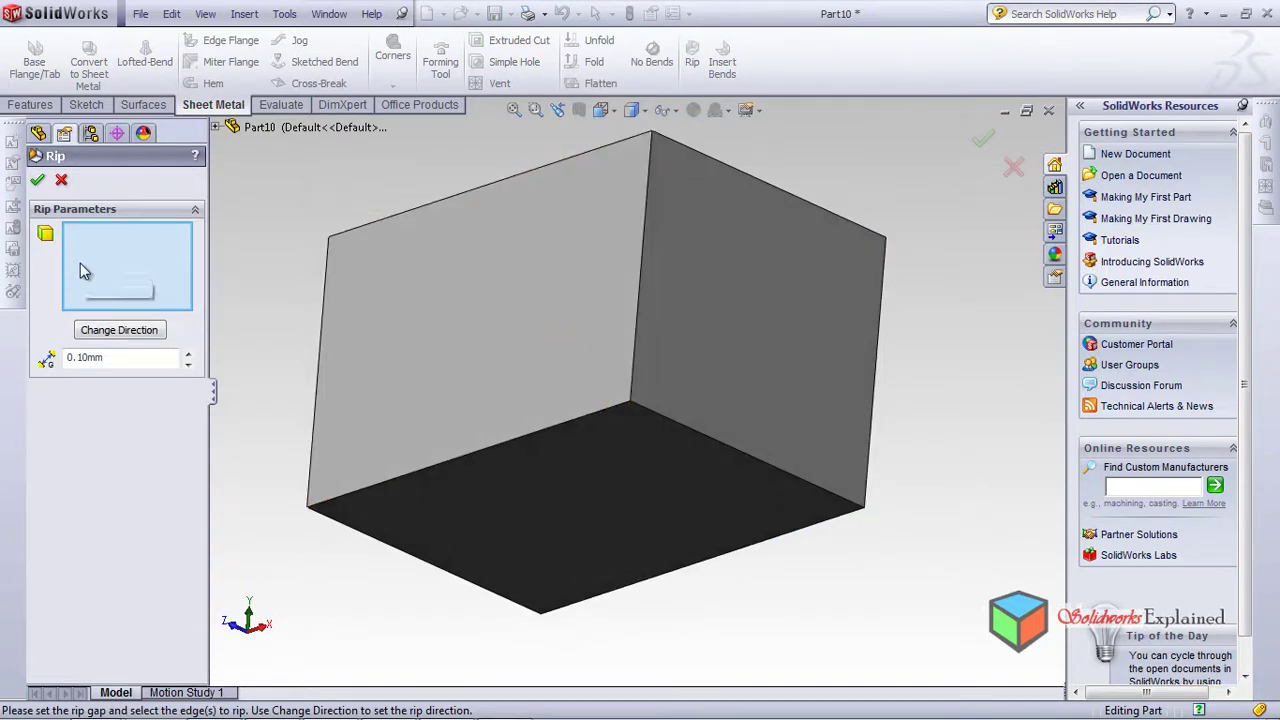
scroll(720, 349, "down", 3)
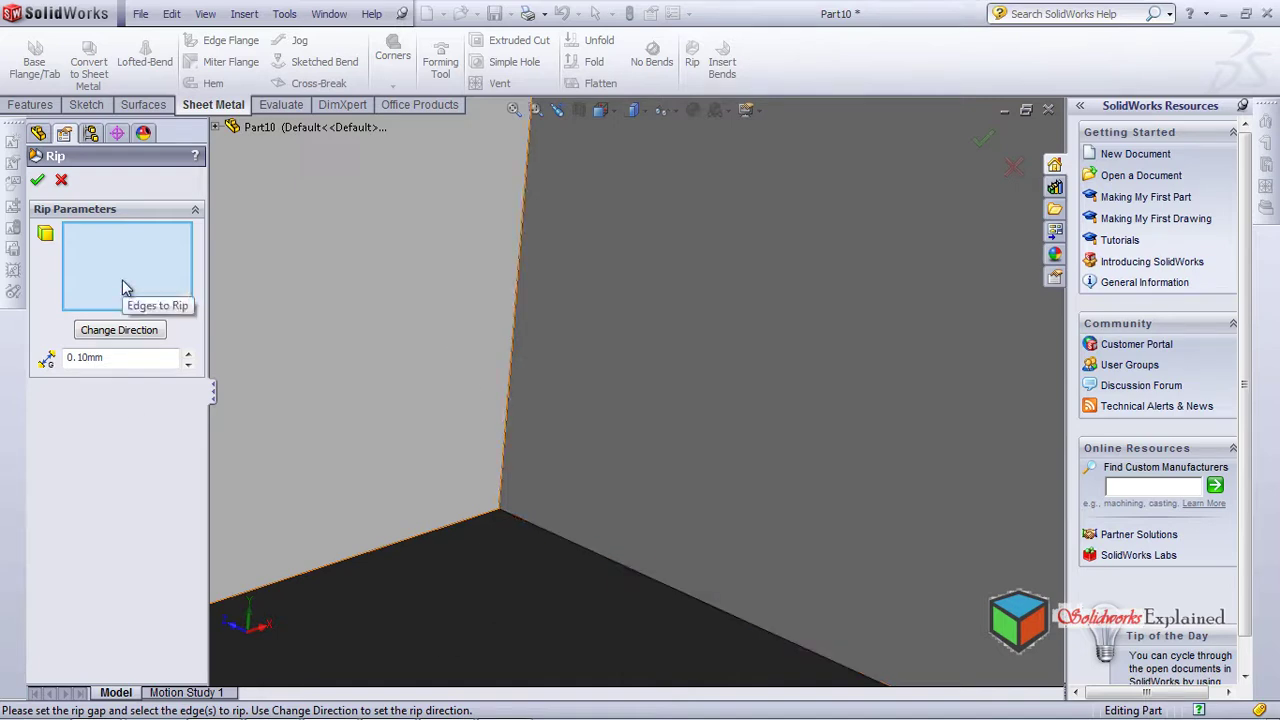
left_click(512, 430)
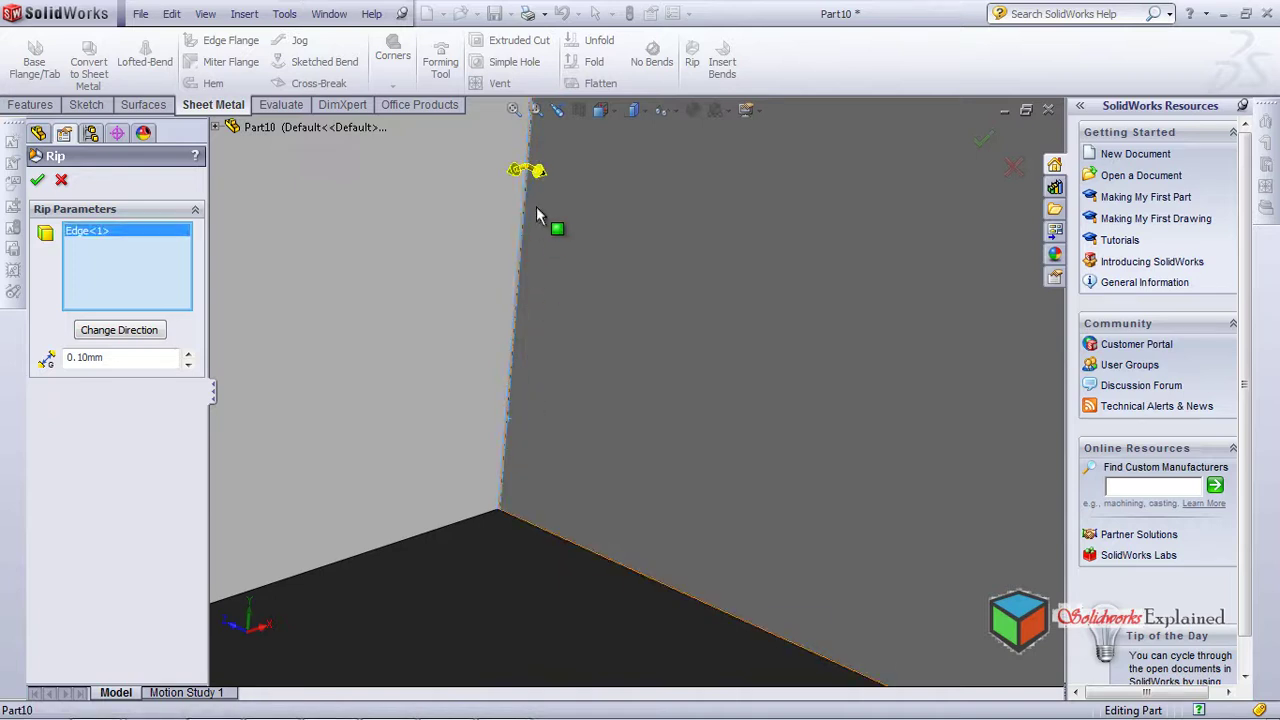
middle_click_drag(540, 343, 543, 298)
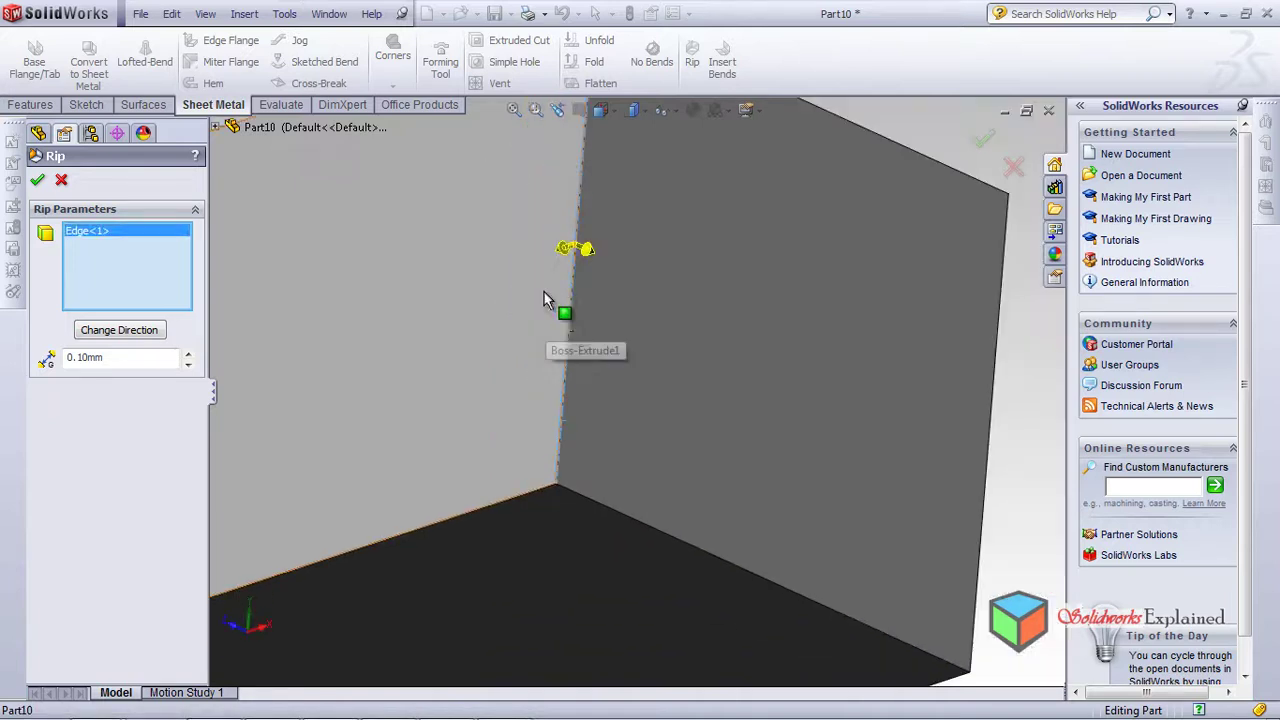
scroll(586, 357, "up", 5)
middle_click_drag(529, 371, 597, 400)
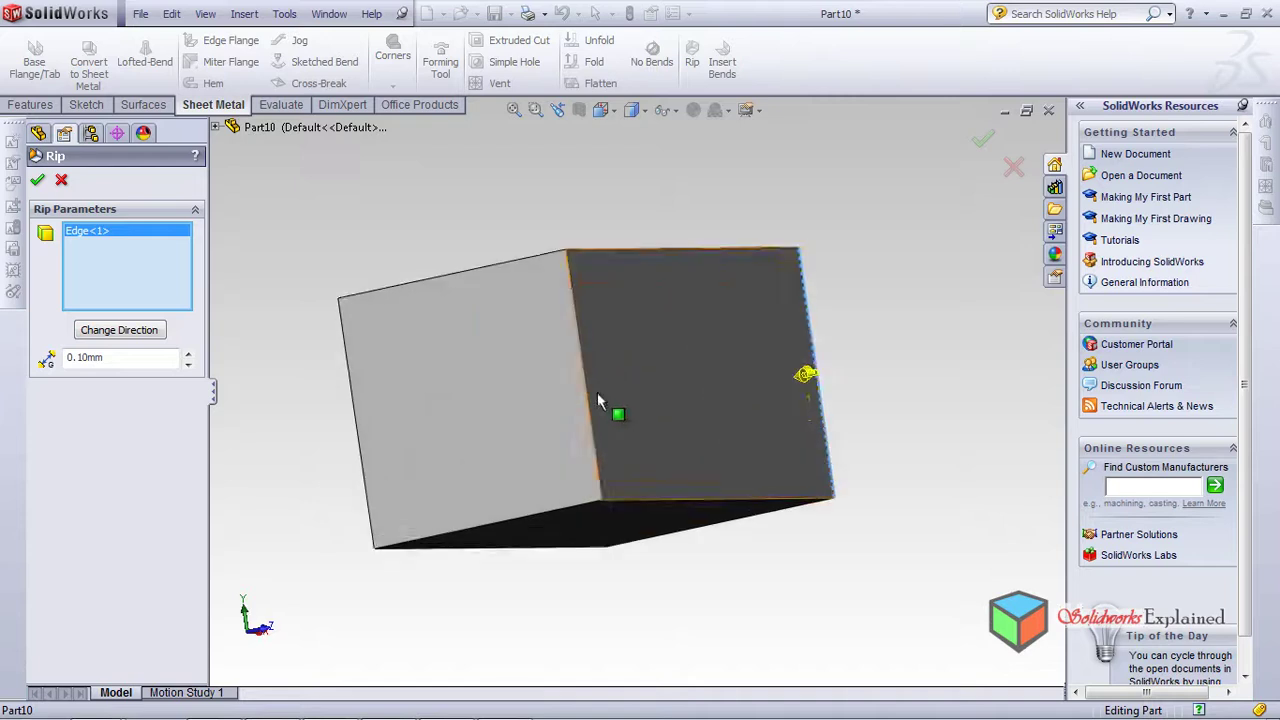
scroll(597, 400, "down", 5)
left_click(613, 333)
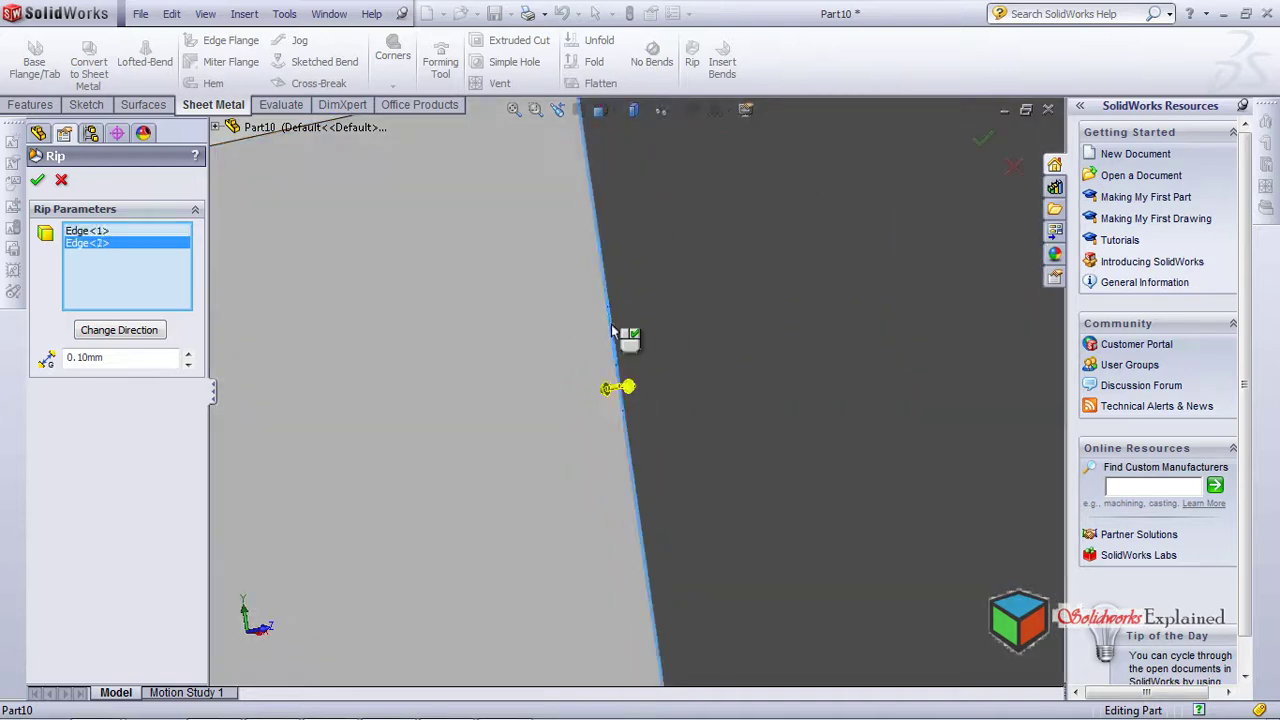
Check the rip directions at both selected edges and apply the Rip with a 0.10 mm gap
scroll(660, 425, "up", 5)
middle_click_drag(727, 427, 637, 364)
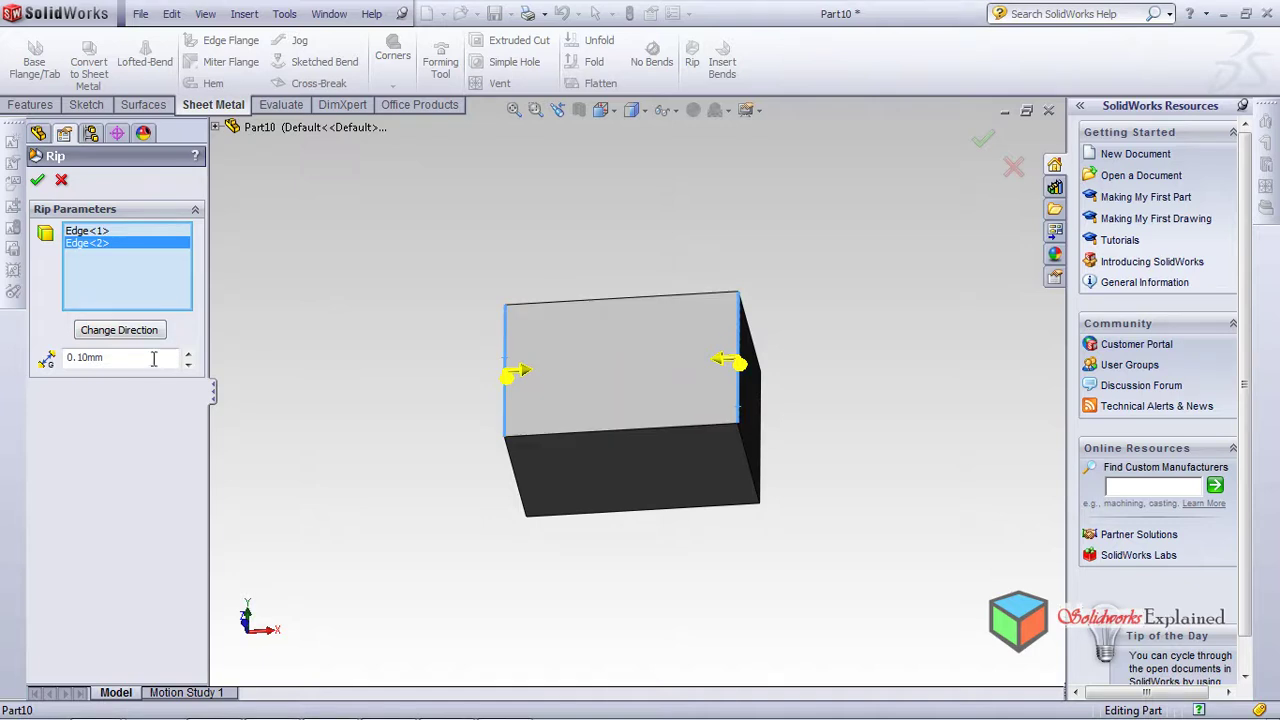
middle_click_drag(560, 391, 512, 447)
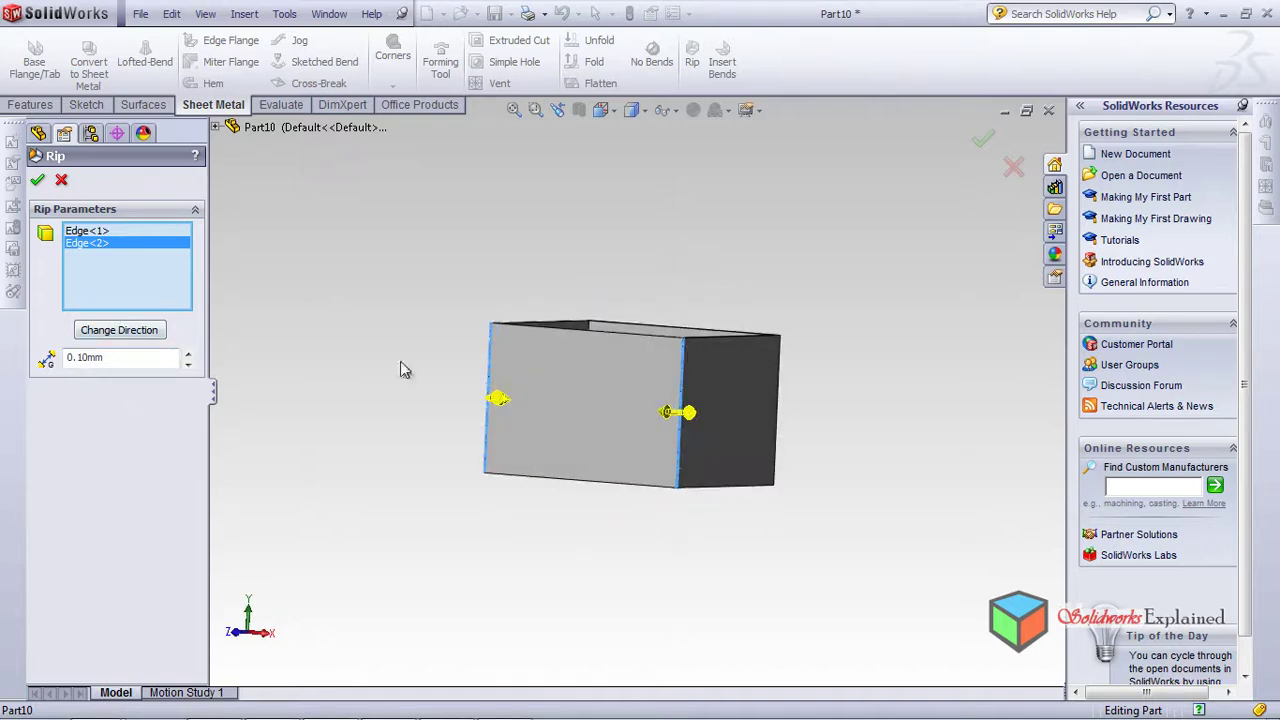
middle_click_drag(662, 412, 680, 380)
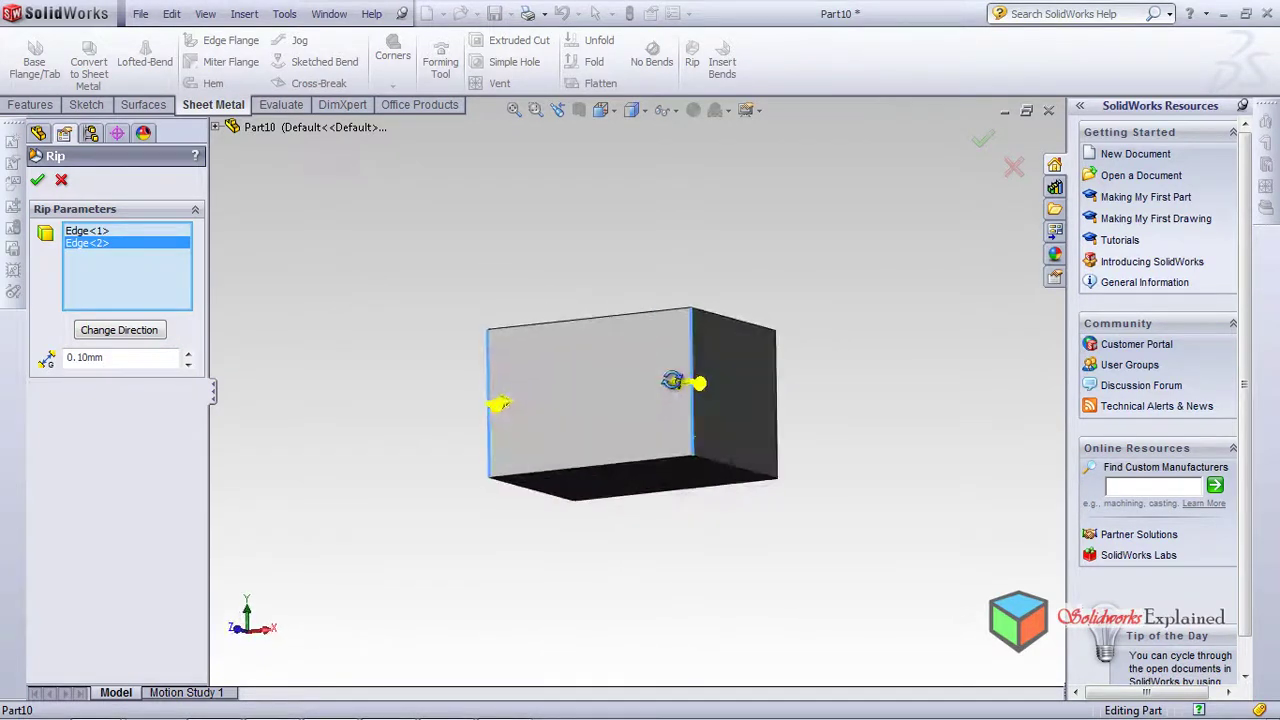
scroll(757, 426, "down", 2)
left_click(38, 179)
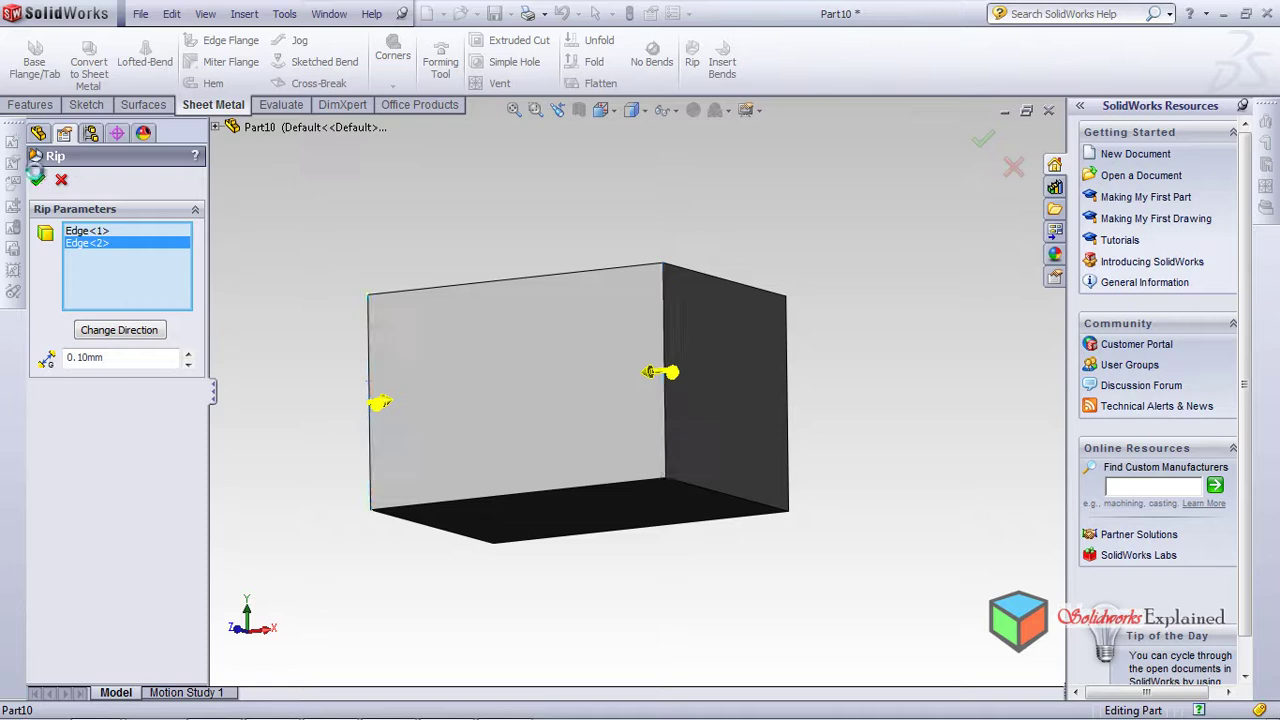
Inspect the ripped vertical corner of the box up close from below and above
scroll(665, 425, "down", 5)
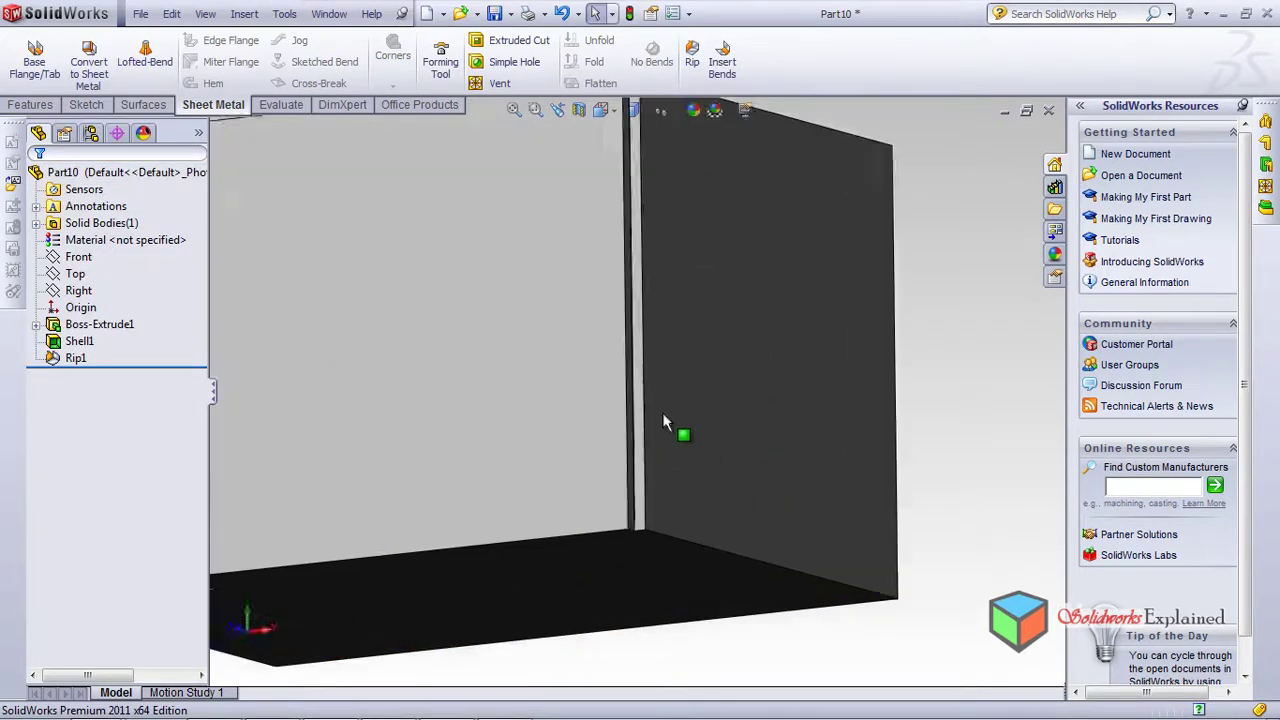
mouse_move(628, 438)
middle_mouse_down()
mouse_move(602, 285)
mouse_move(614, 546)
mouse_move(714, 334)
mouse_move(625, 448)
middle_mouse_up()
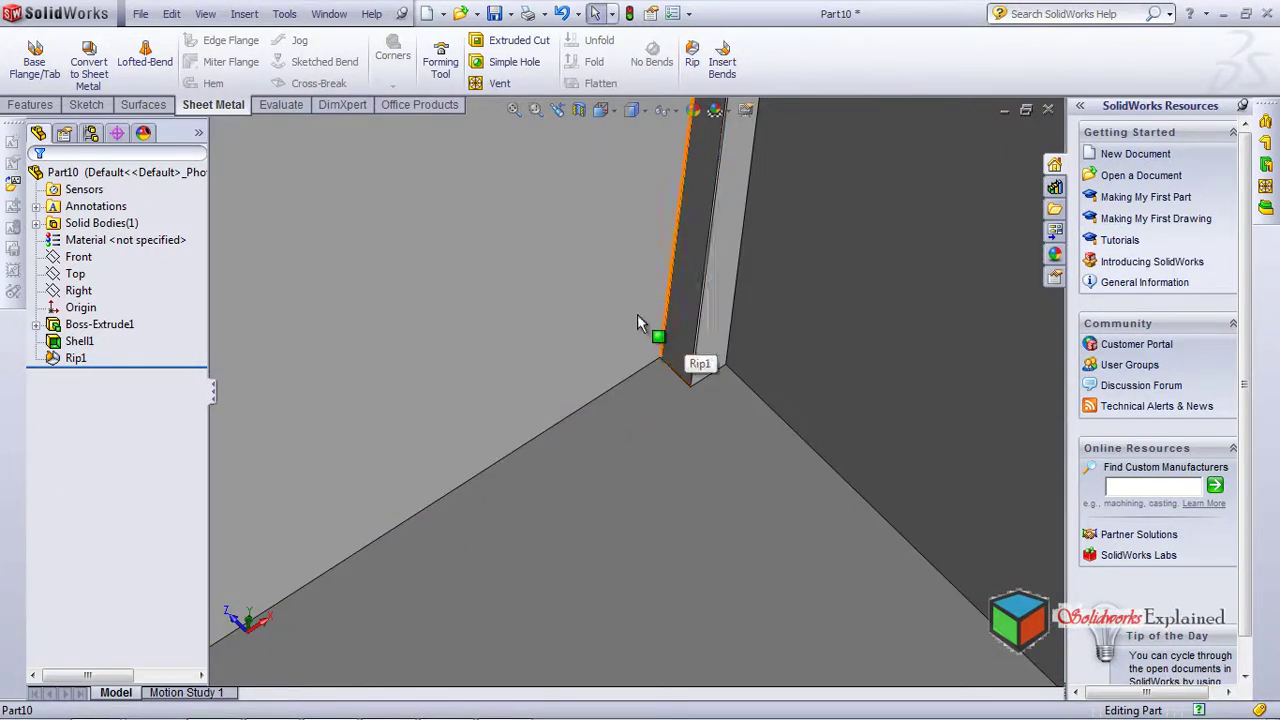
scroll(641, 338, "up", 6)
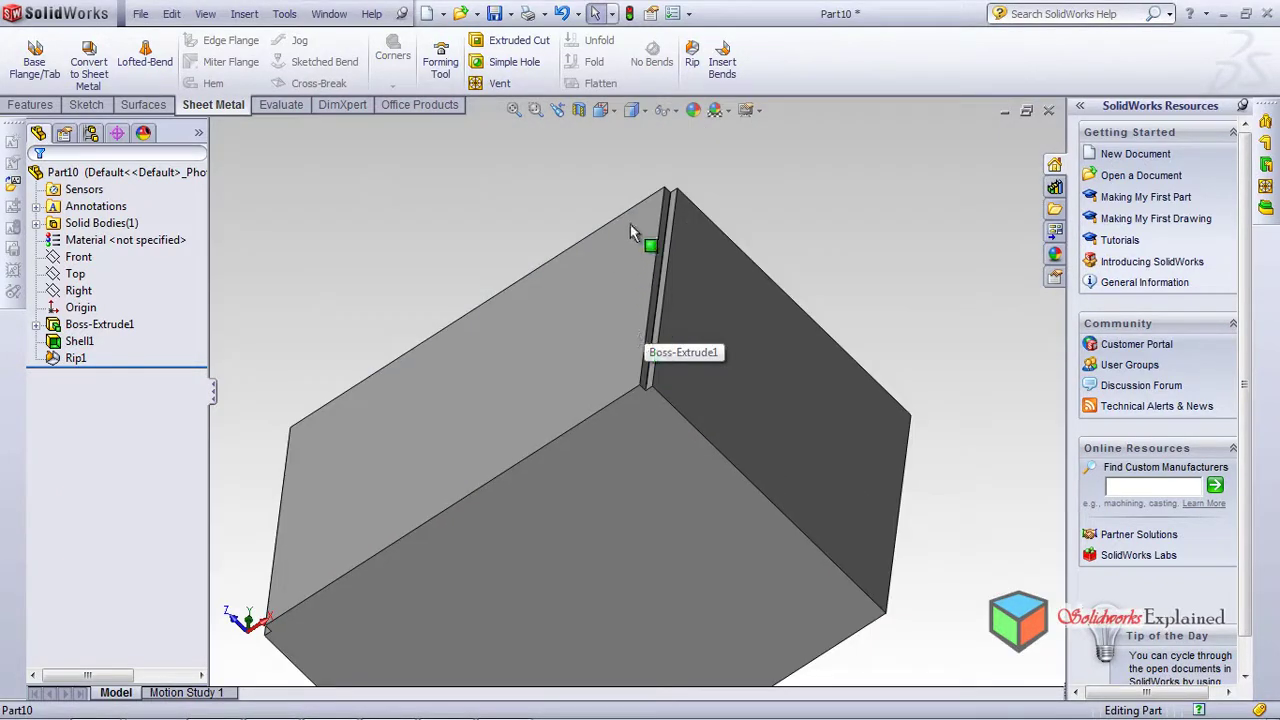
middle_click_drag(634, 234, 628, 497)
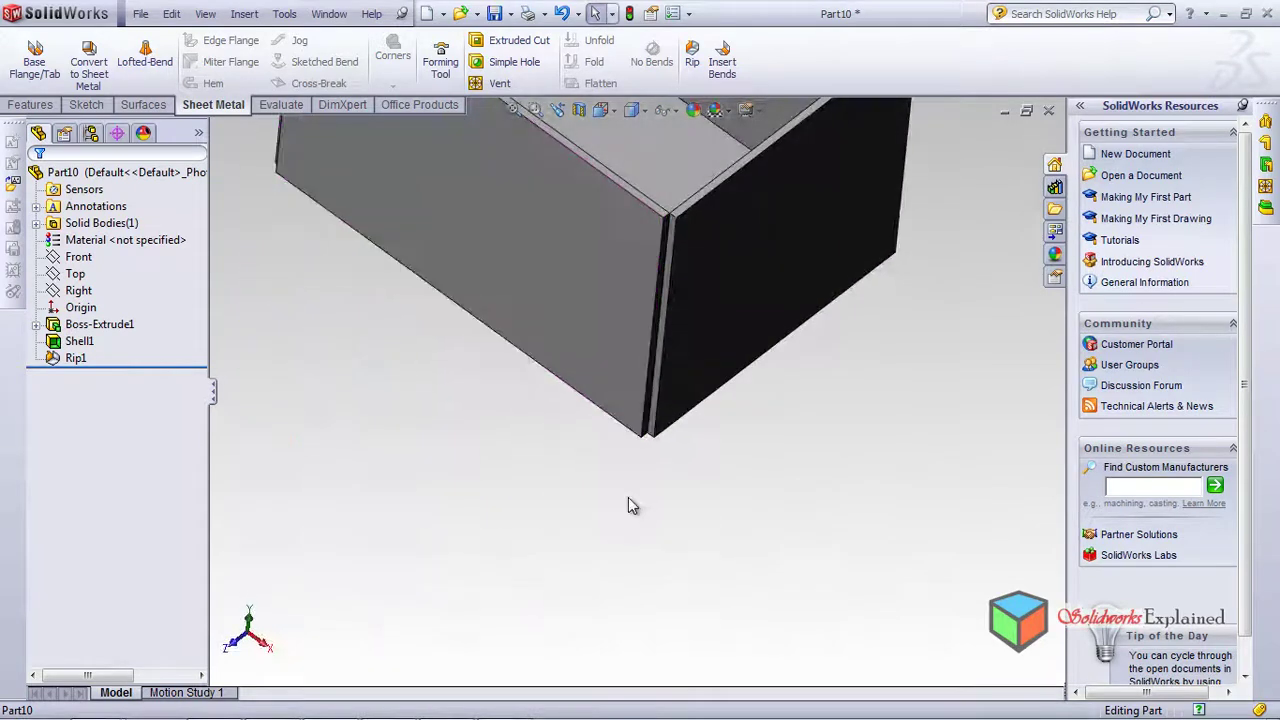
scroll(637, 429, "down", 1)
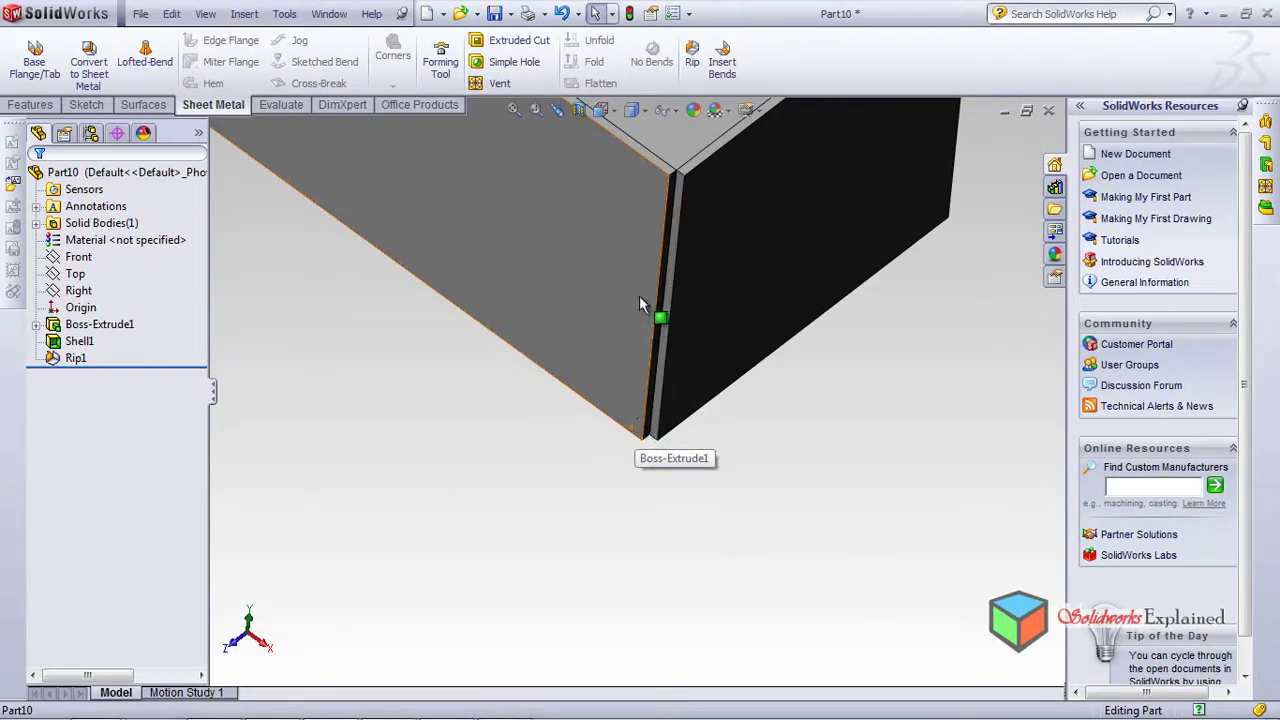
Examine the upper end of the ripped vertical corner and the gap between its two walls up close
middle_click_drag(639, 295, 655, 284)
scroll(650, 310, "up", 3)
scroll(648, 332, "down", 6)
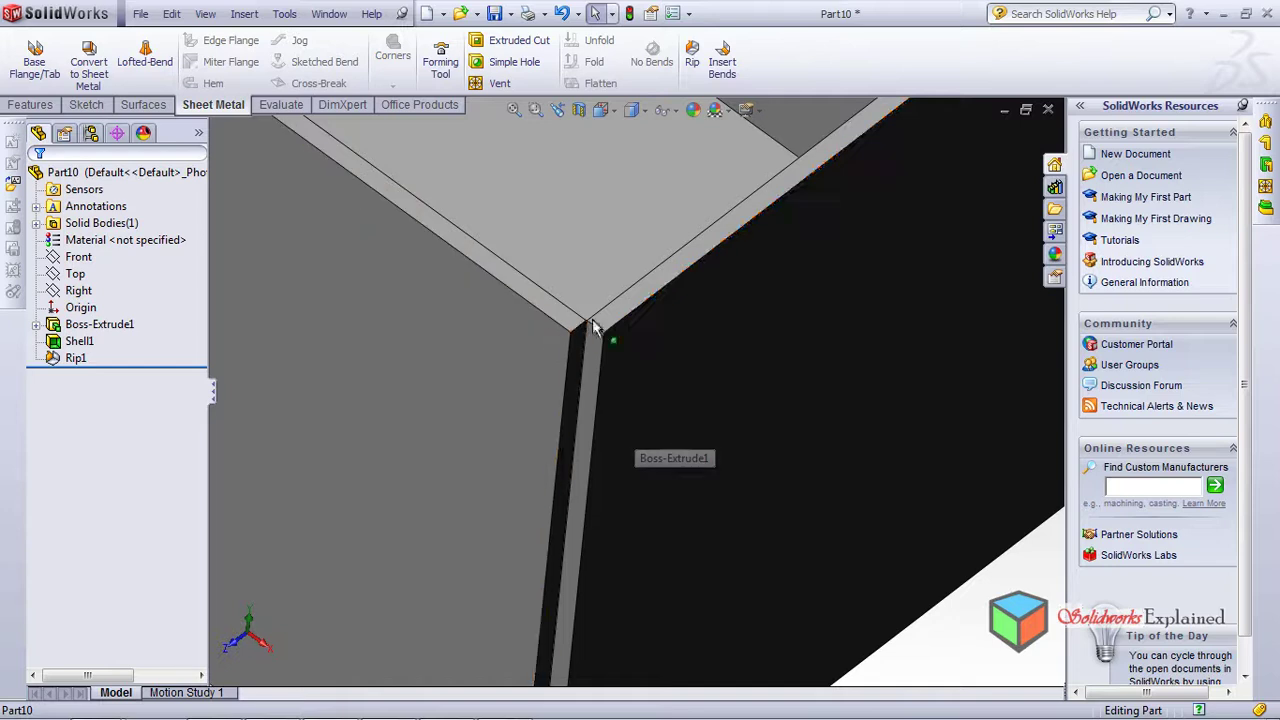
scroll(608, 349, "down", 2)
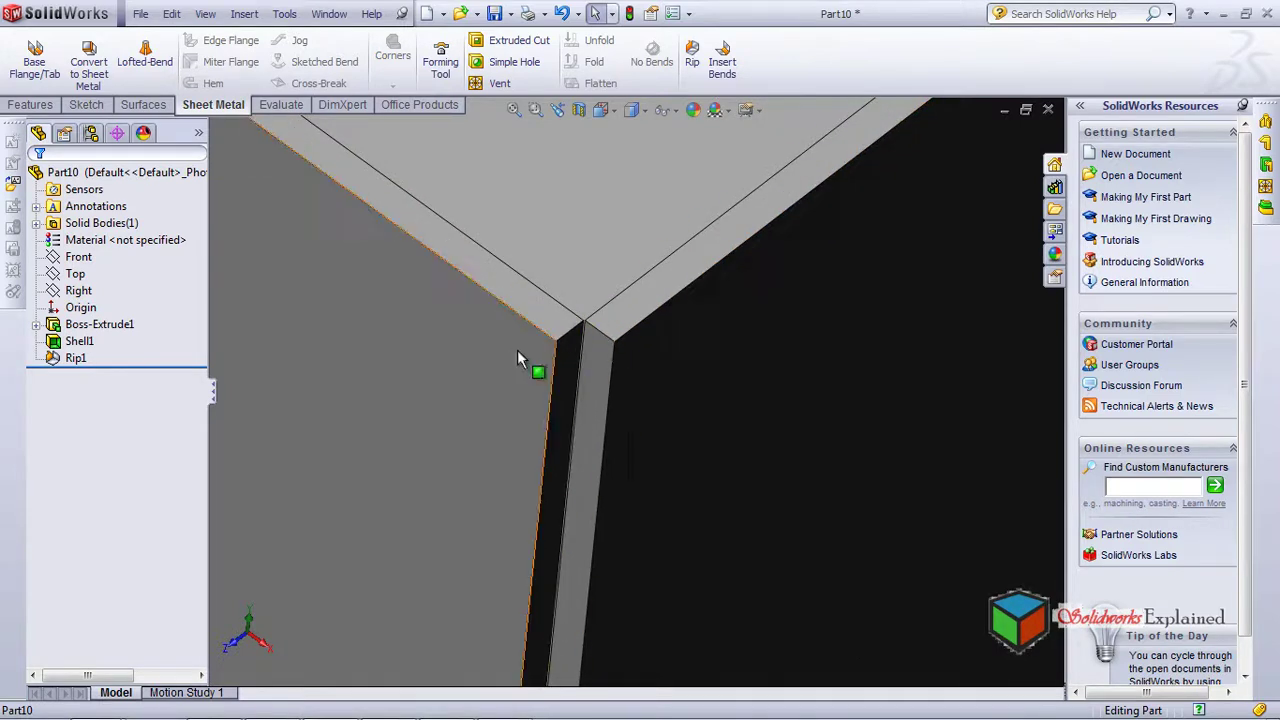
scroll(566, 345, "up", 5)
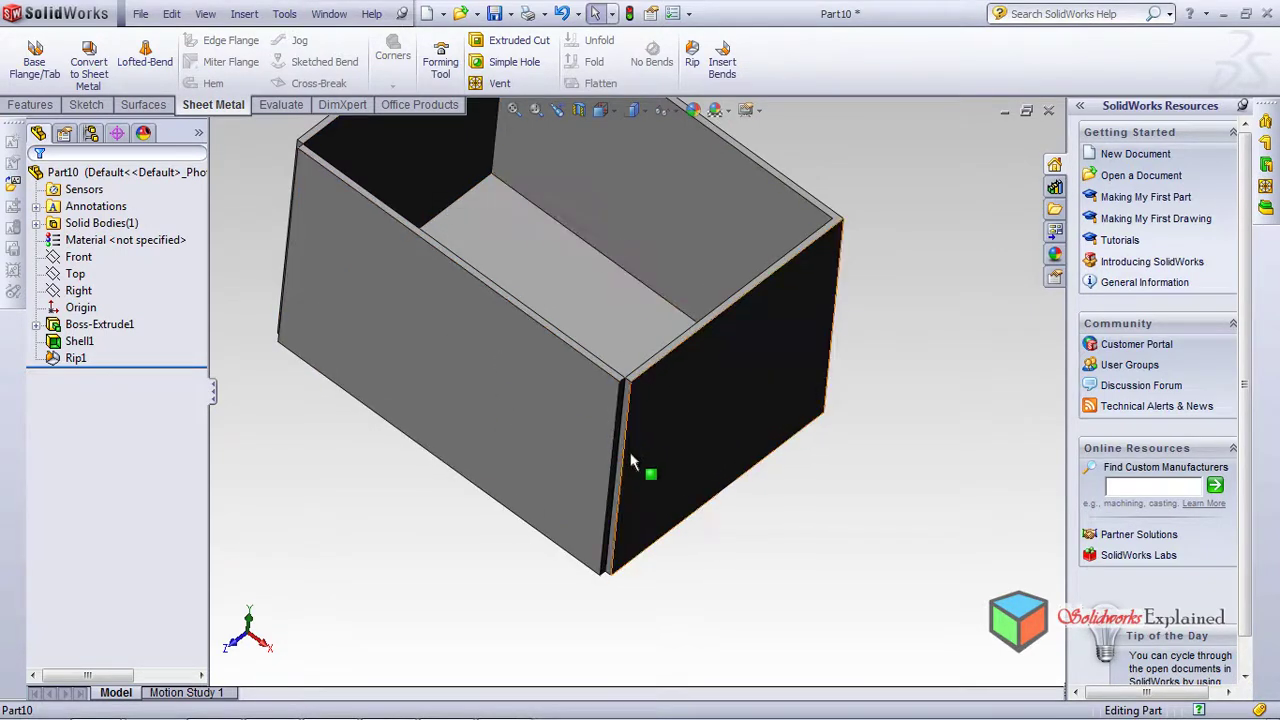
scroll(611, 352, "down", 3)
scroll(611, 352, "down", 2)
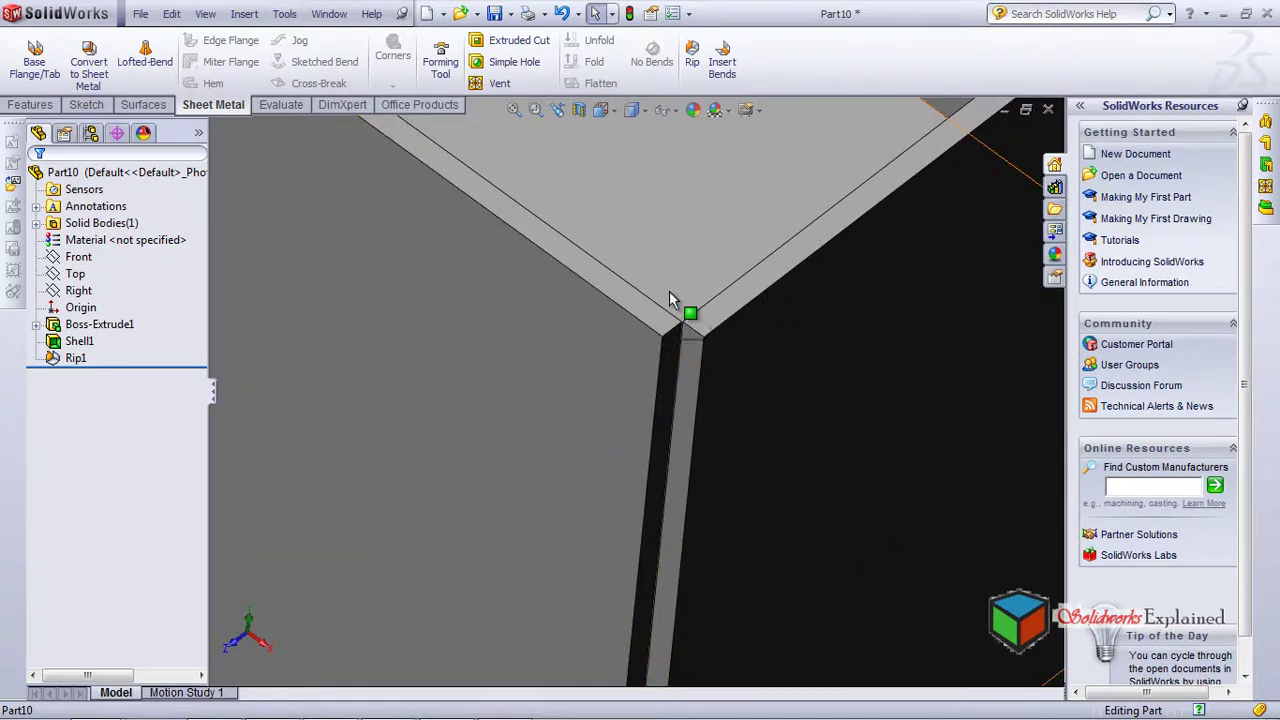
Compare the ripped corner with the unripped corner at the back, and view the ripped edge along its height
scroll(618, 318, "up", 1)
key("f")
scroll(842, 253, "down", 5)
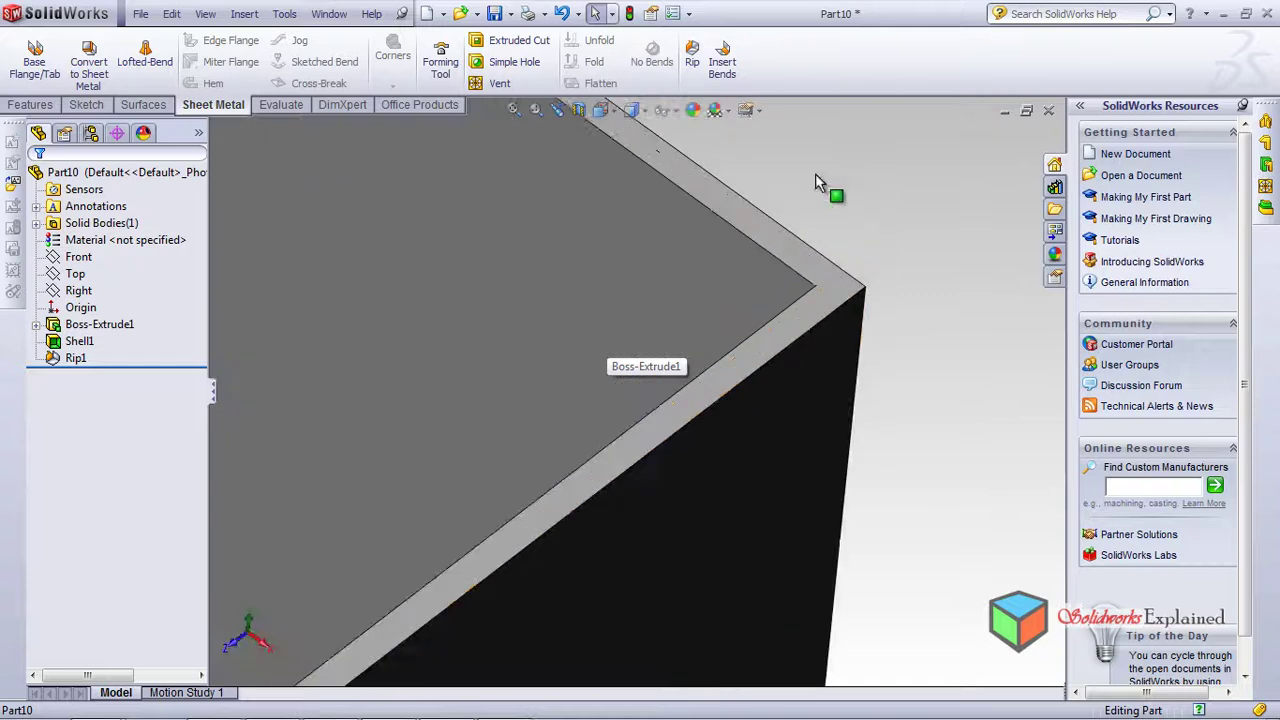
key("f")
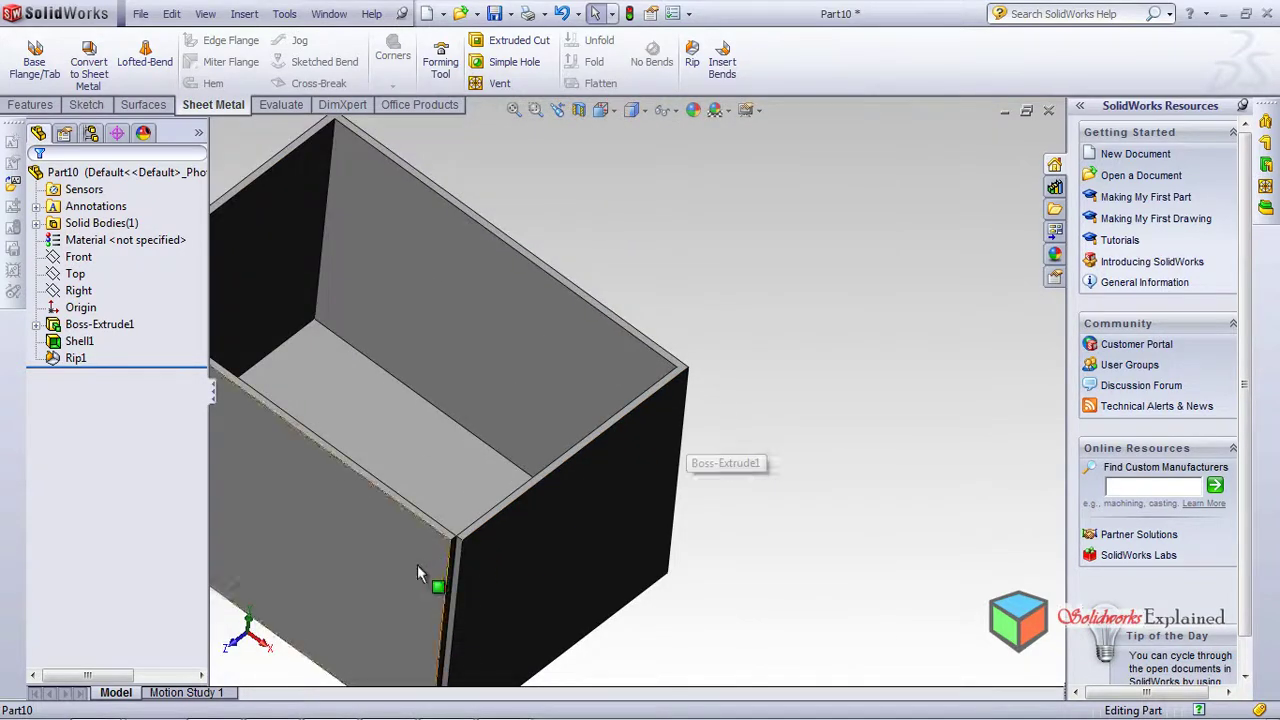
scroll(460, 550, "down", 4)
key("f")
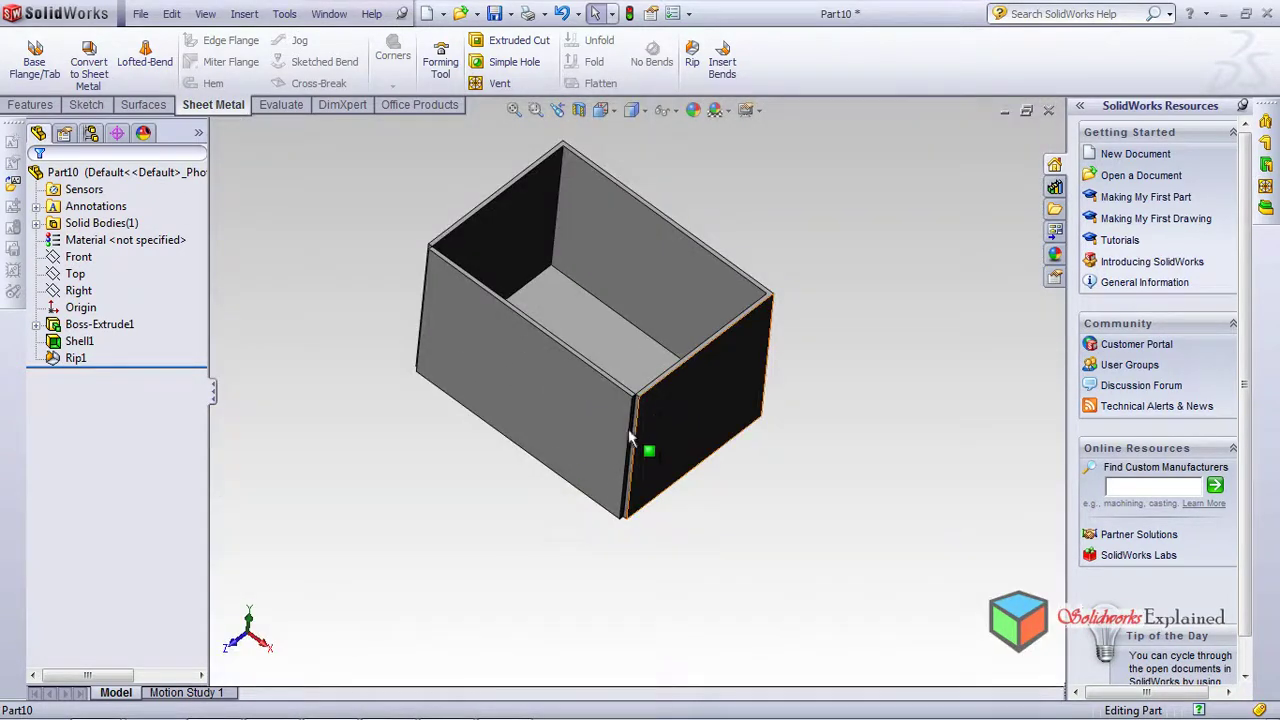
scroll(613, 366, "down", 4)
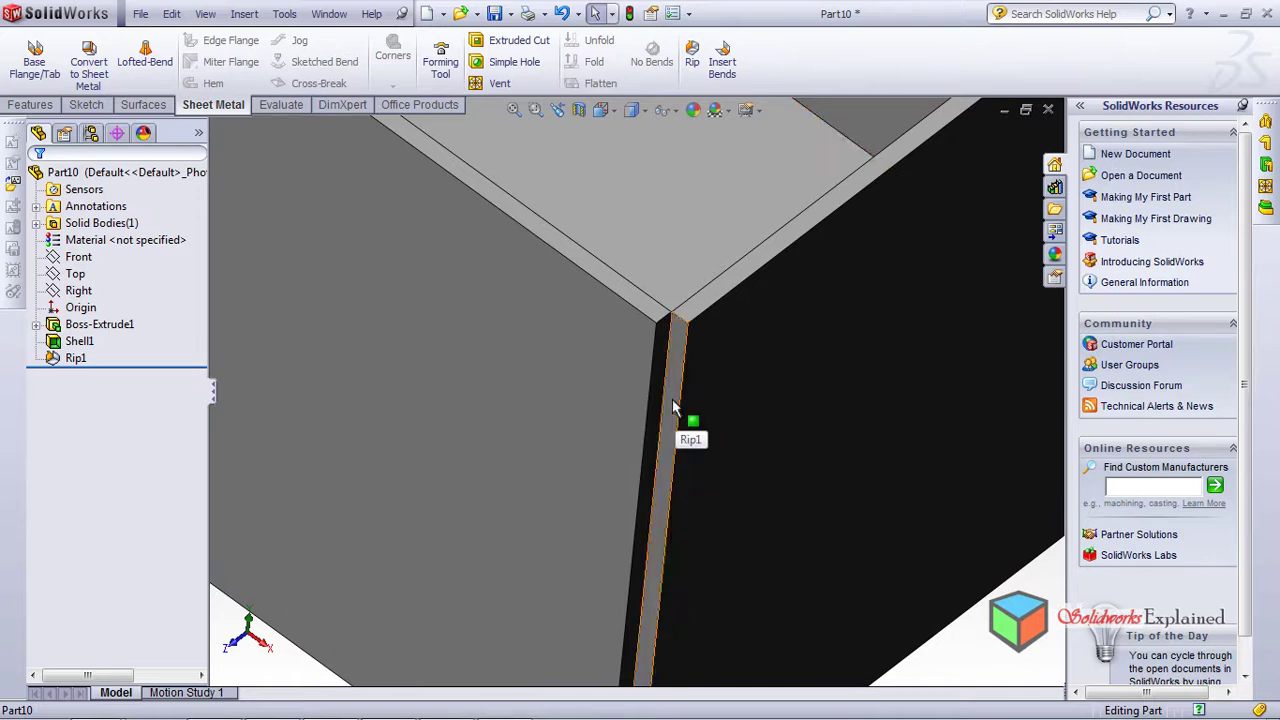
middle_click_drag(620, 395, 657, 367)
scroll(620, 410, "up", 3)
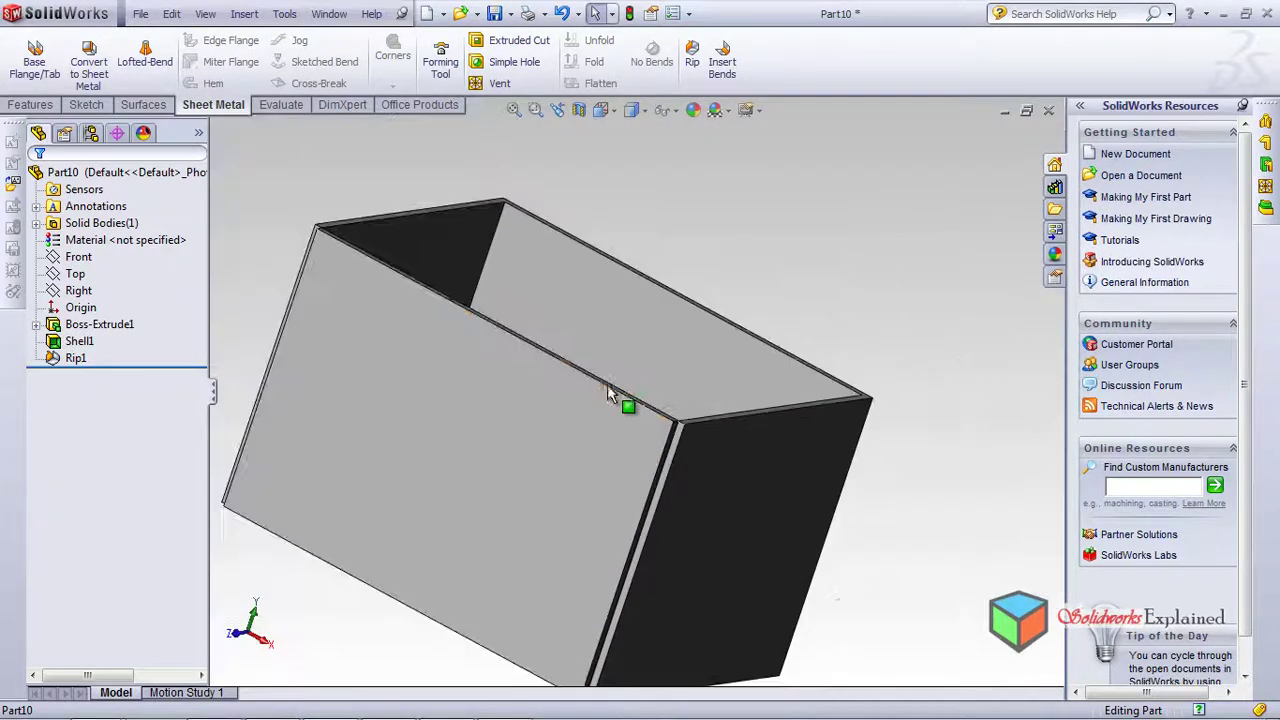
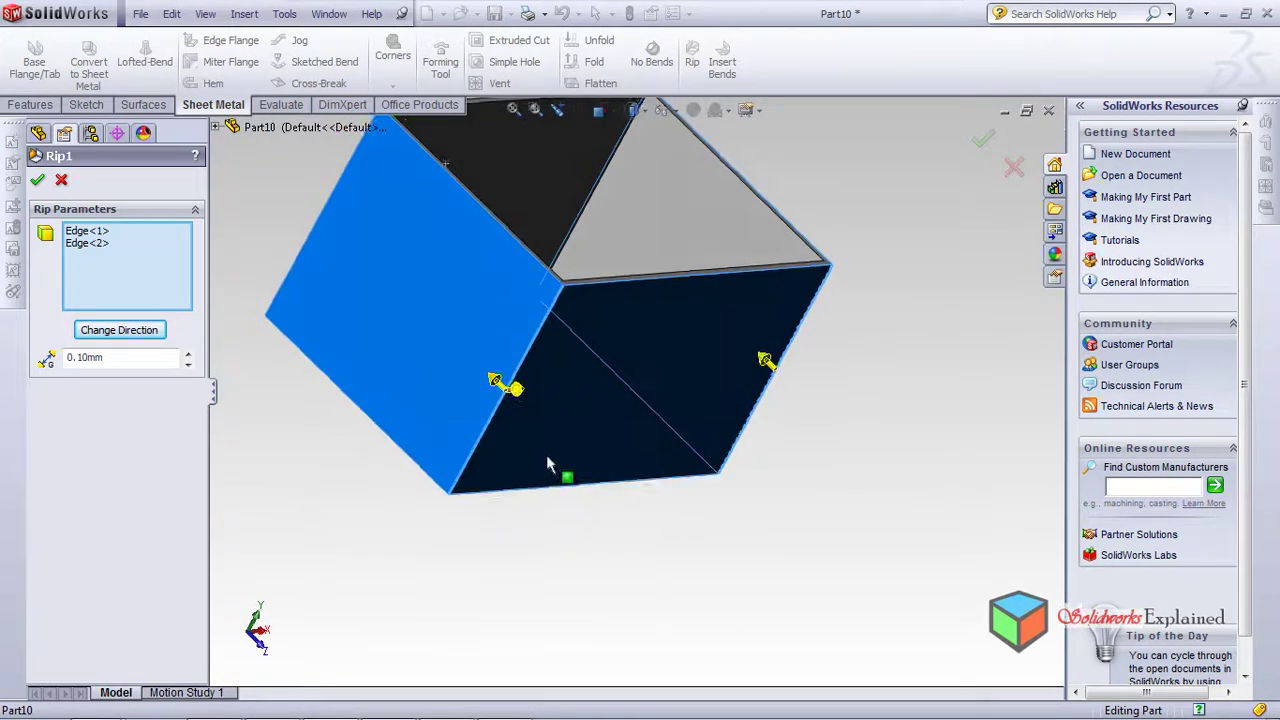
Apply the edited Rip with a single direction on each of the two vertical edges and a 0.10 mm gap
left_click(39, 181)
middle_click_drag(557, 466, 760, 545)
scroll(491, 331, "down", 3)
scroll(491, 331, "up", 3)
scroll(755, 530, "down", 5)
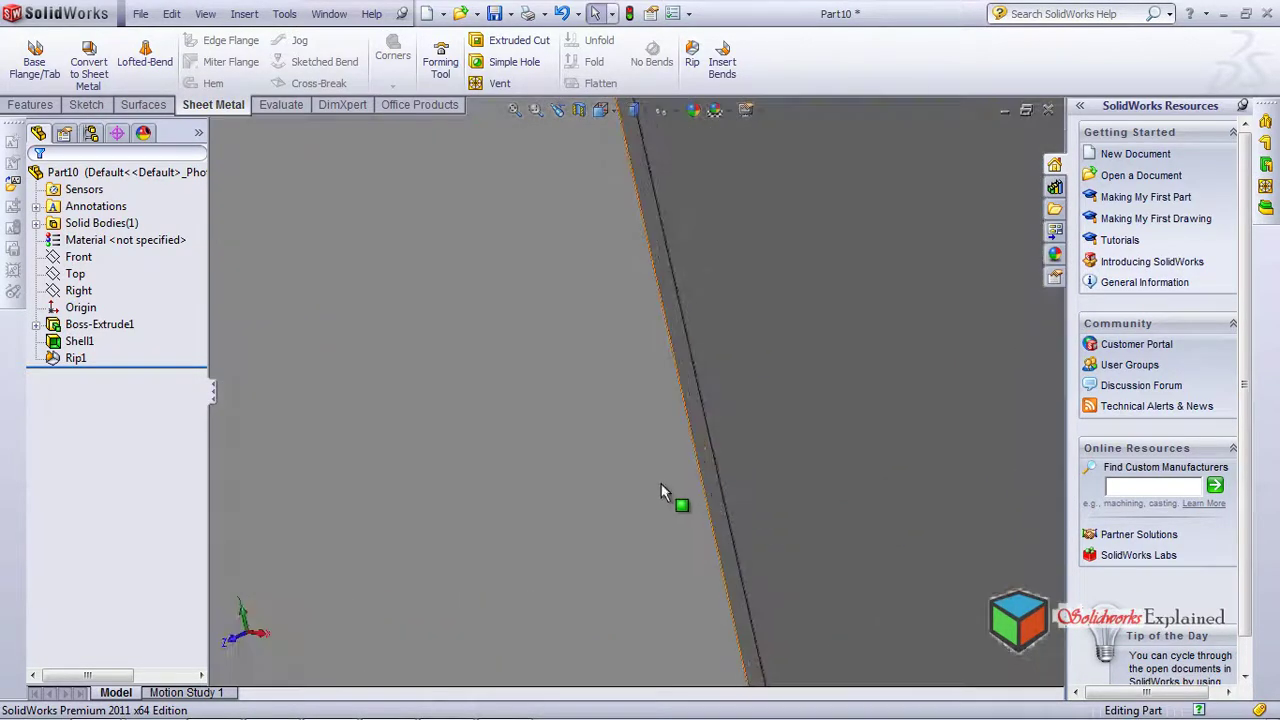
scroll(691, 440, "up", 5)
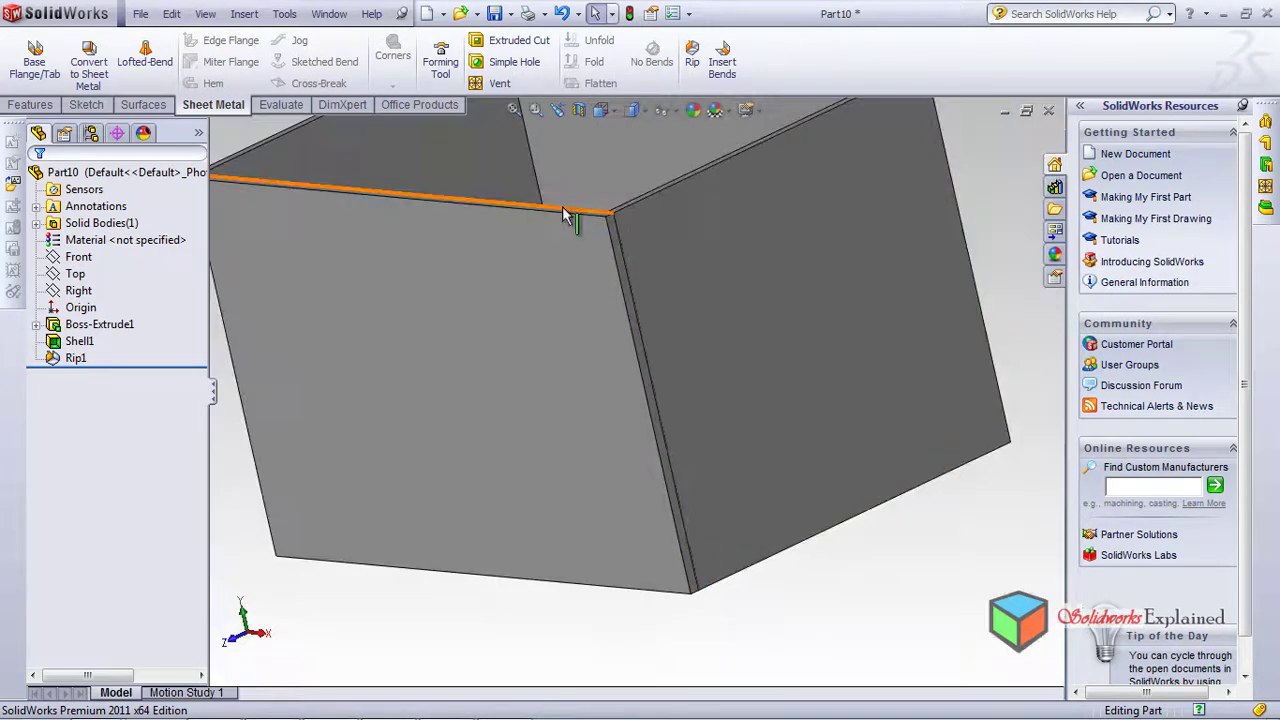
Inspect the one-directional rip joint at the top of the vertical corner from several distances
scroll(580, 325, "up", 2)
scroll(600, 360, "down", 5)
mouse_move(737, 354)
middle_mouse_down()
mouse_move(720, 380)
mouse_move(730, 460)
mouse_move(757, 366)
middle_mouse_up()
scroll(729, 363, "down", 2)
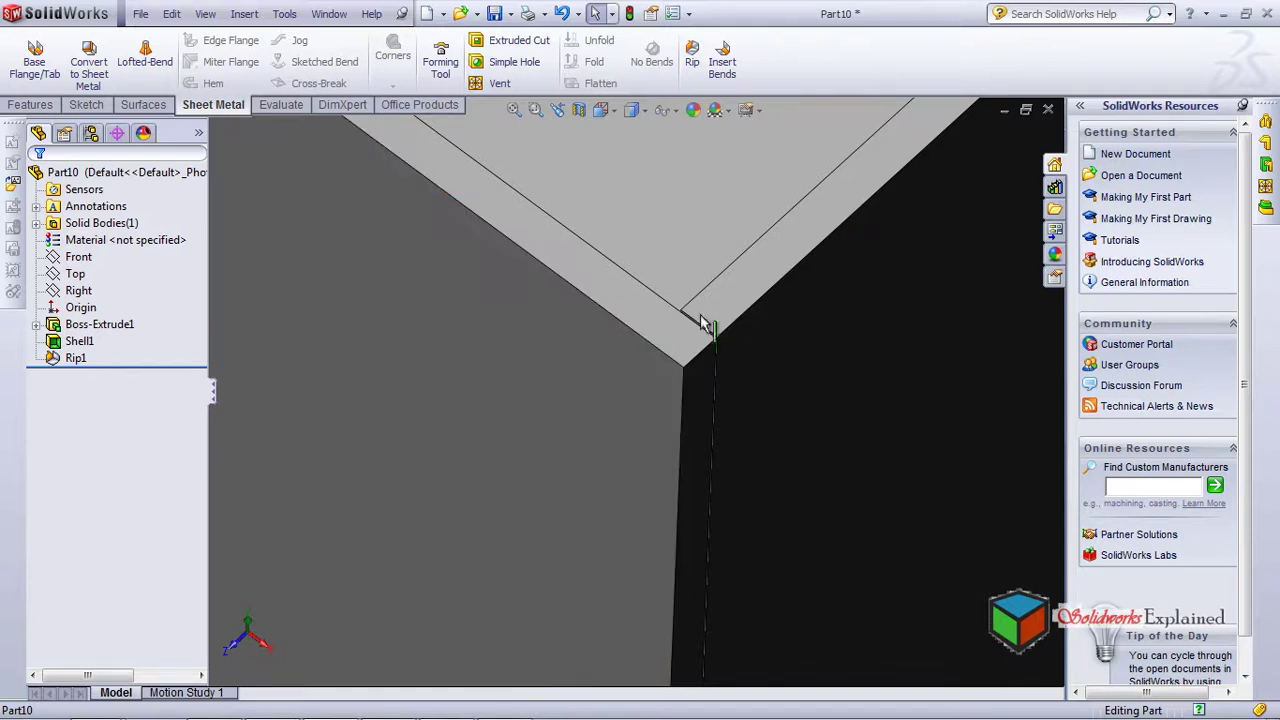
scroll(630, 560, "up", 3)
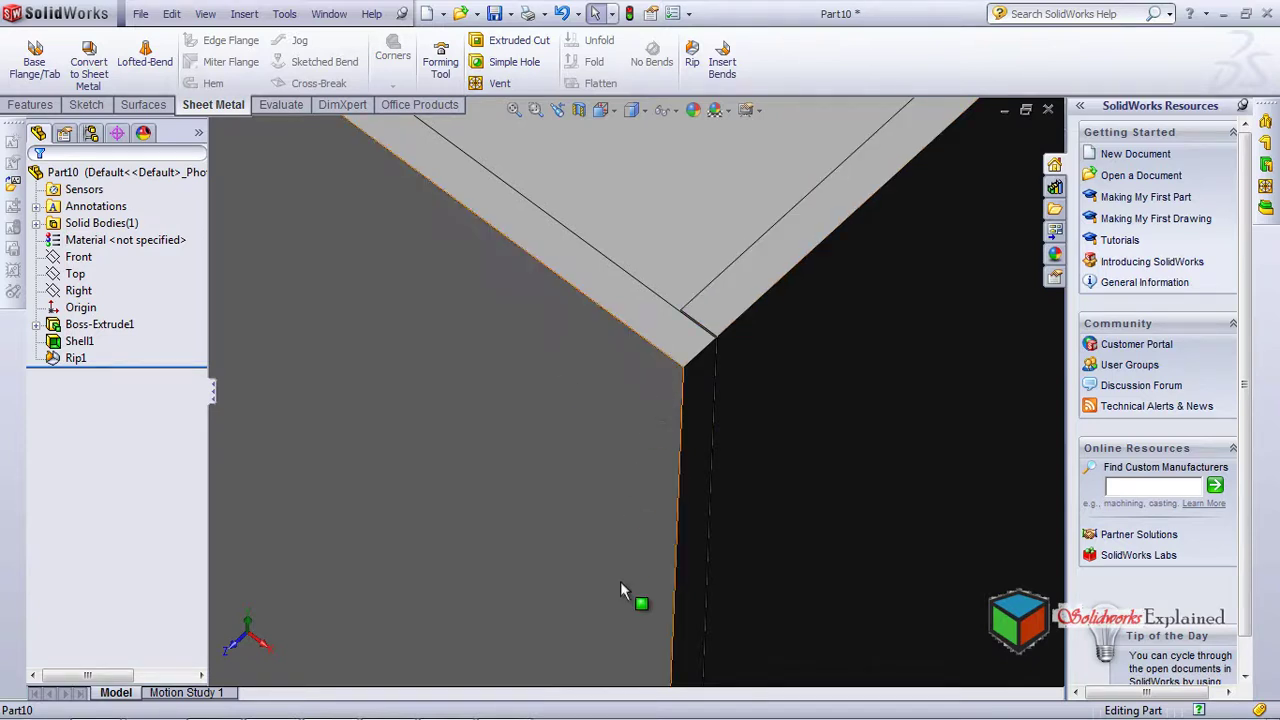
key("ctrl+4")
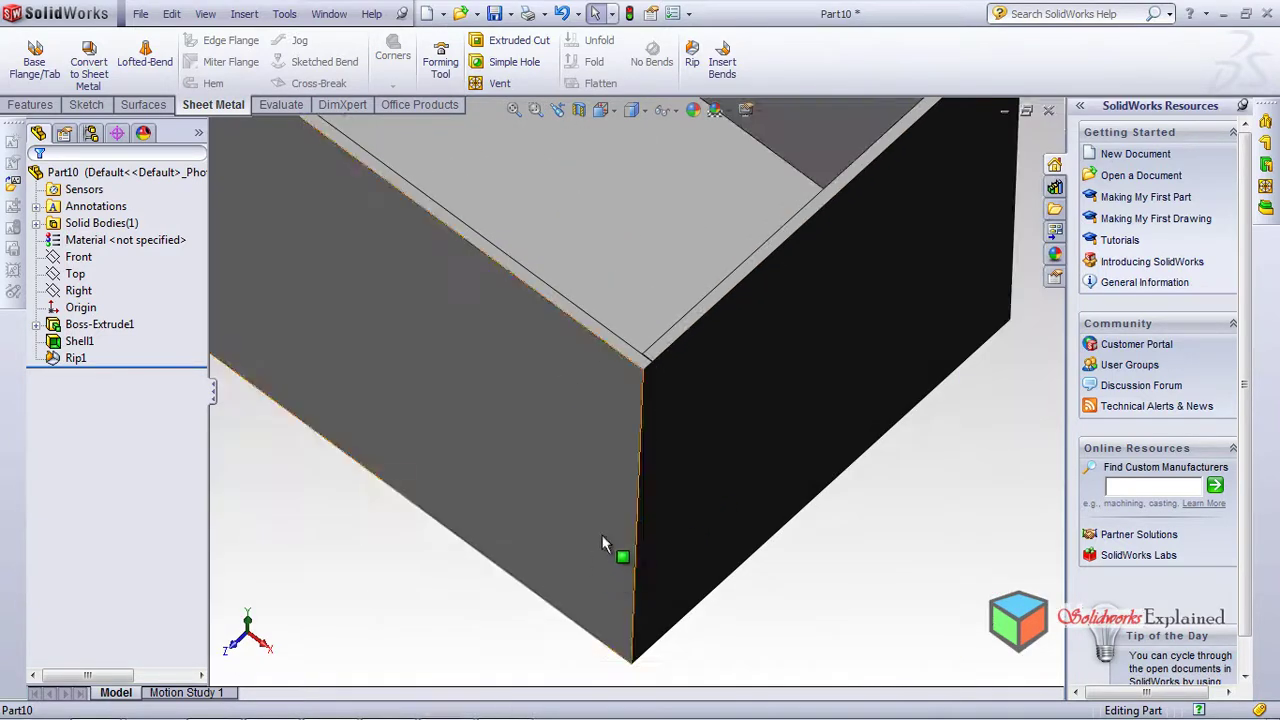
scroll(697, 506, "down", 5)
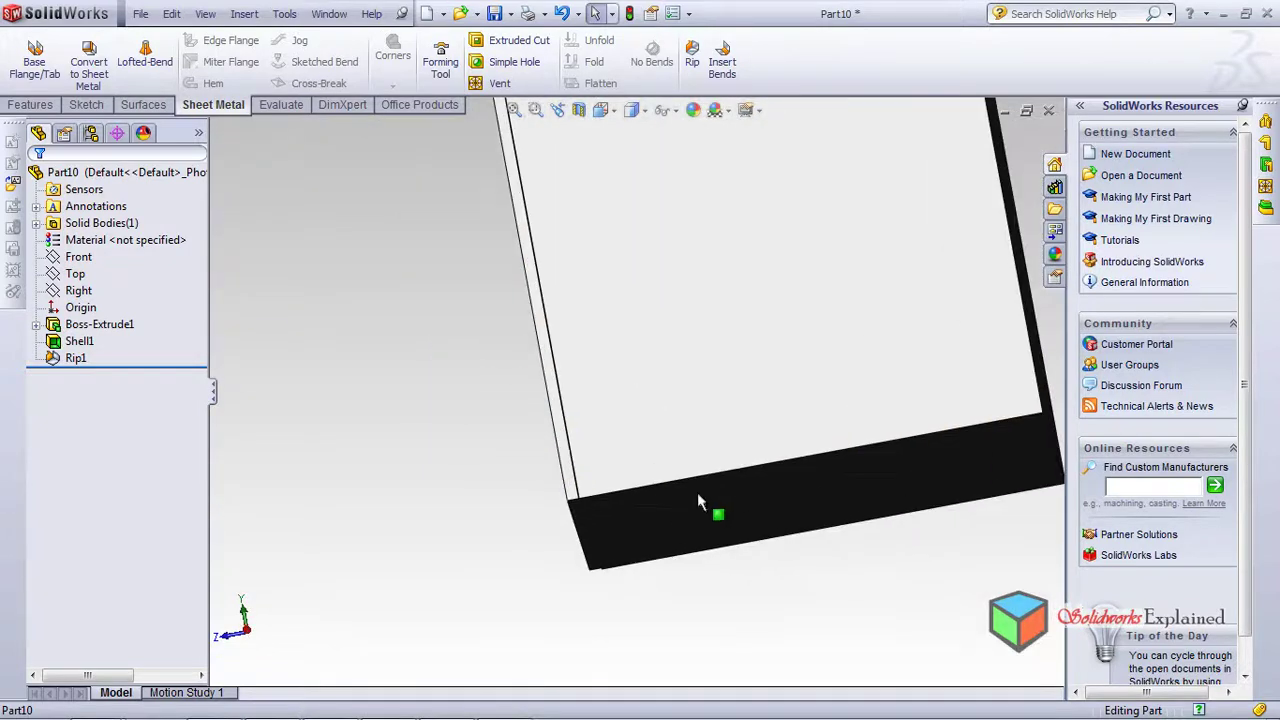
Edit the Rip feature to add the bottom edge between the two ripped corners as a third edge, and apply it
middle_click_drag(729, 437, 551, 251)
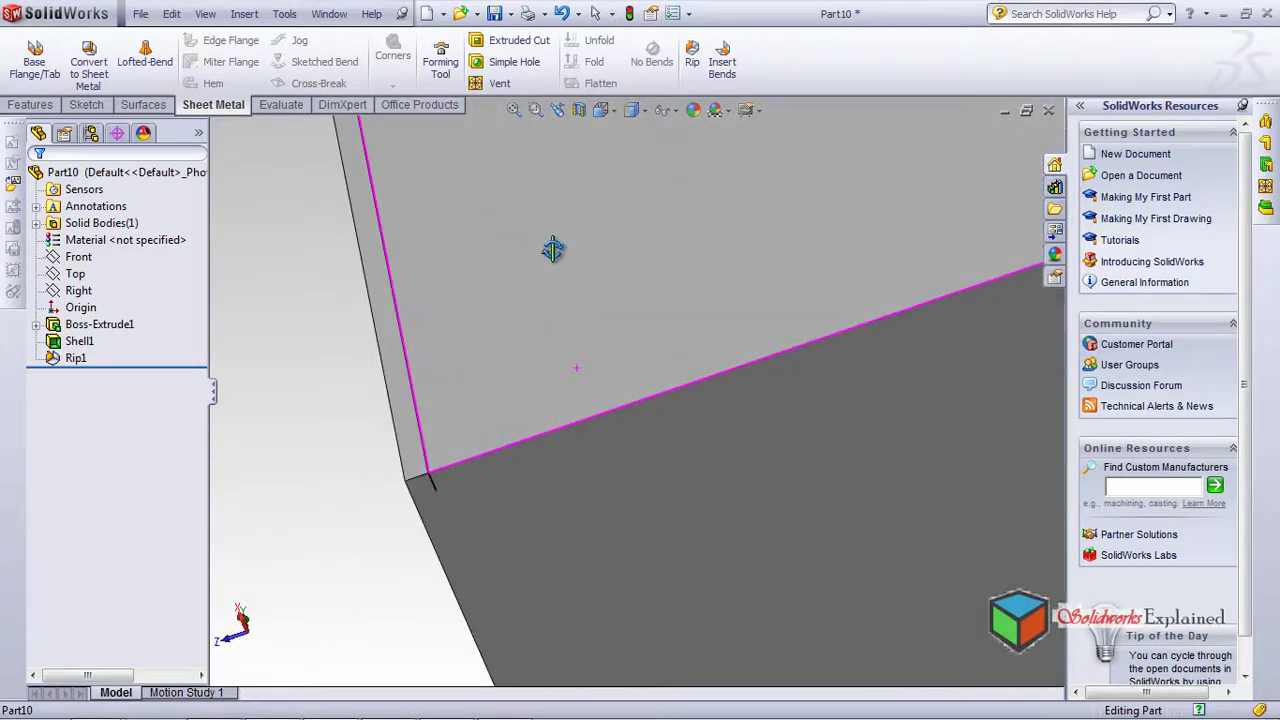
left_click(76, 358)
left_click(78, 305)
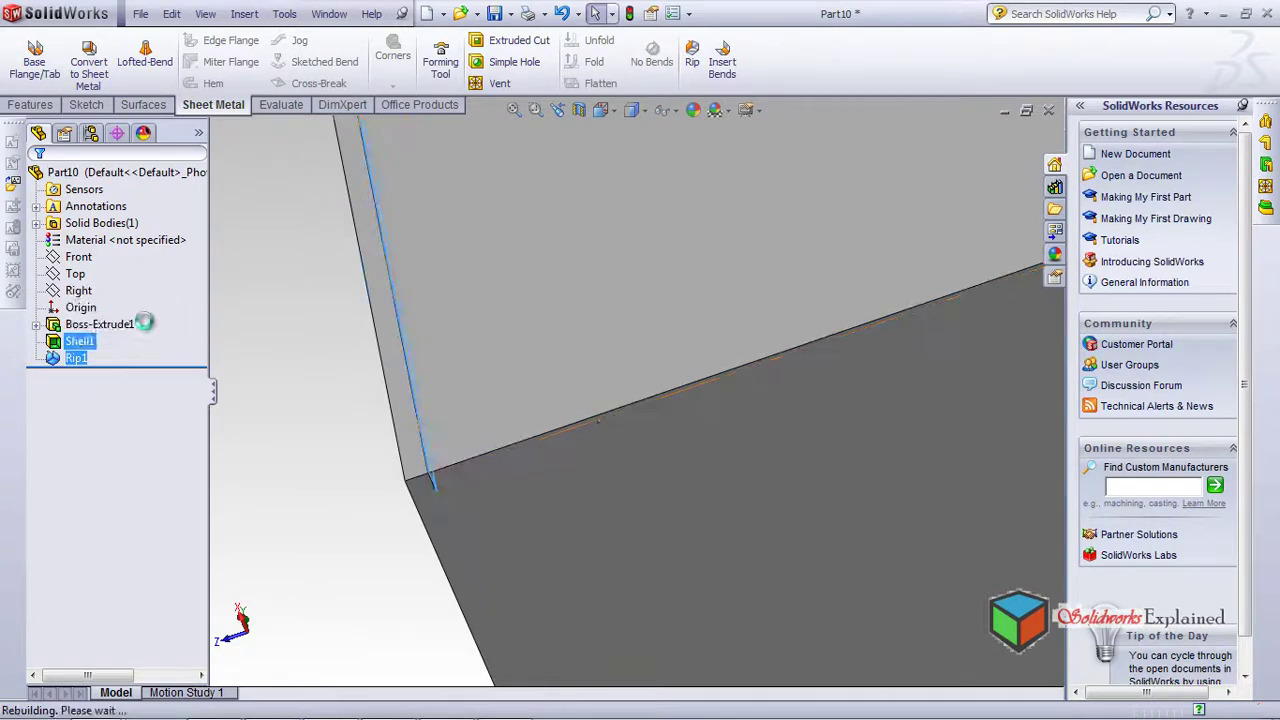
left_click(649, 400)
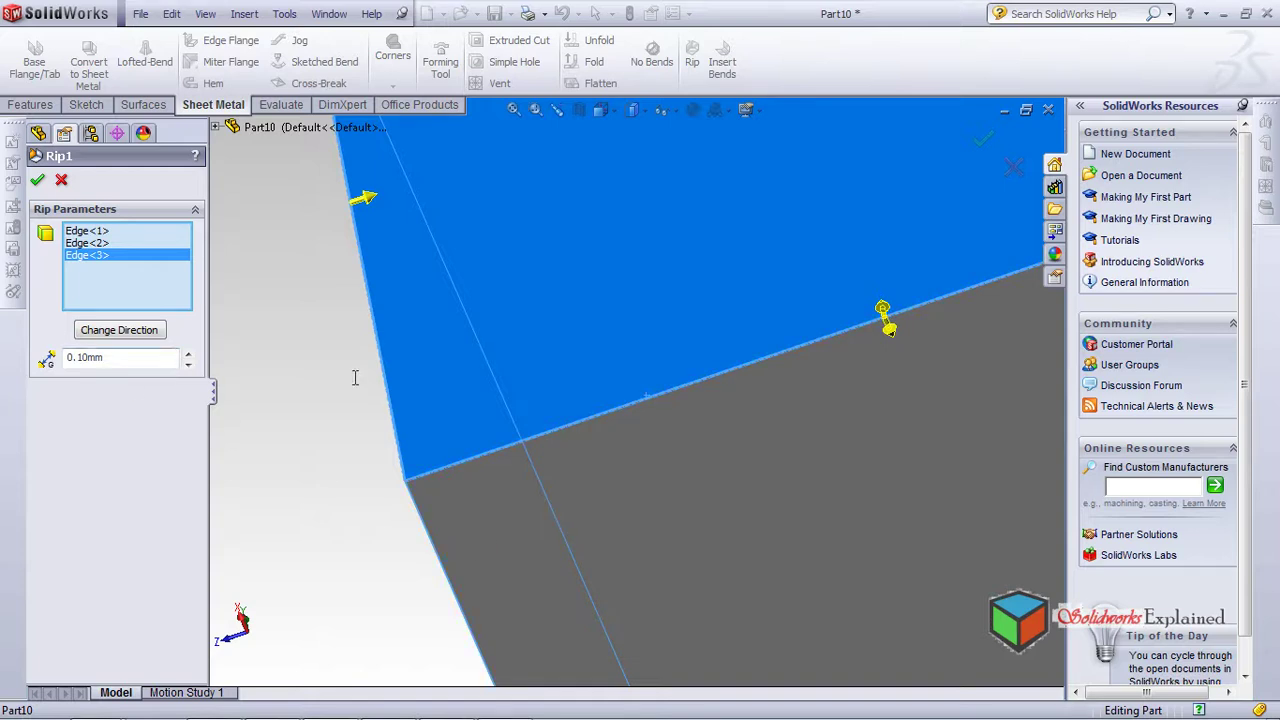
middle_click_drag(385, 393, 429, 394)
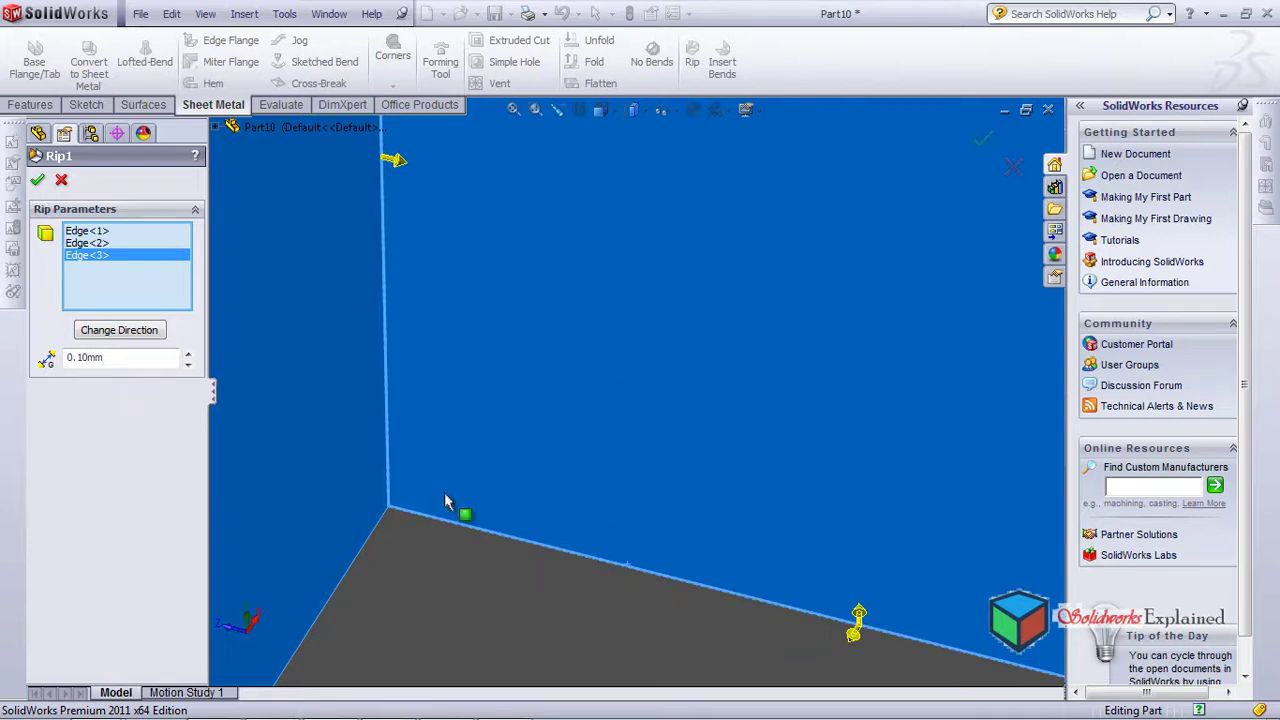
left_click(37, 181)
Inspect the notch where the vertical rip meets the bottom-edge rip, including the narrow gap along the bottom
middle_click_drag(360, 455, 565, 422)
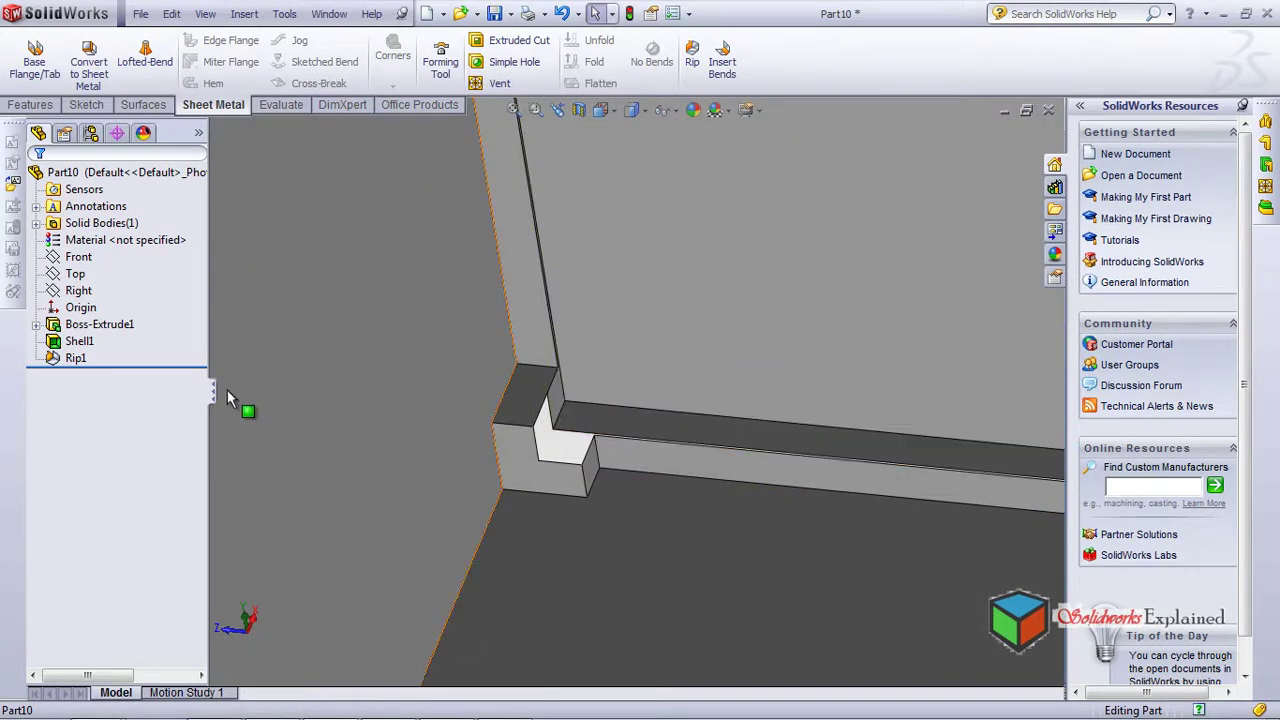
scroll(590, 477, "down", 3)
scroll(700, 345, "down", 4)
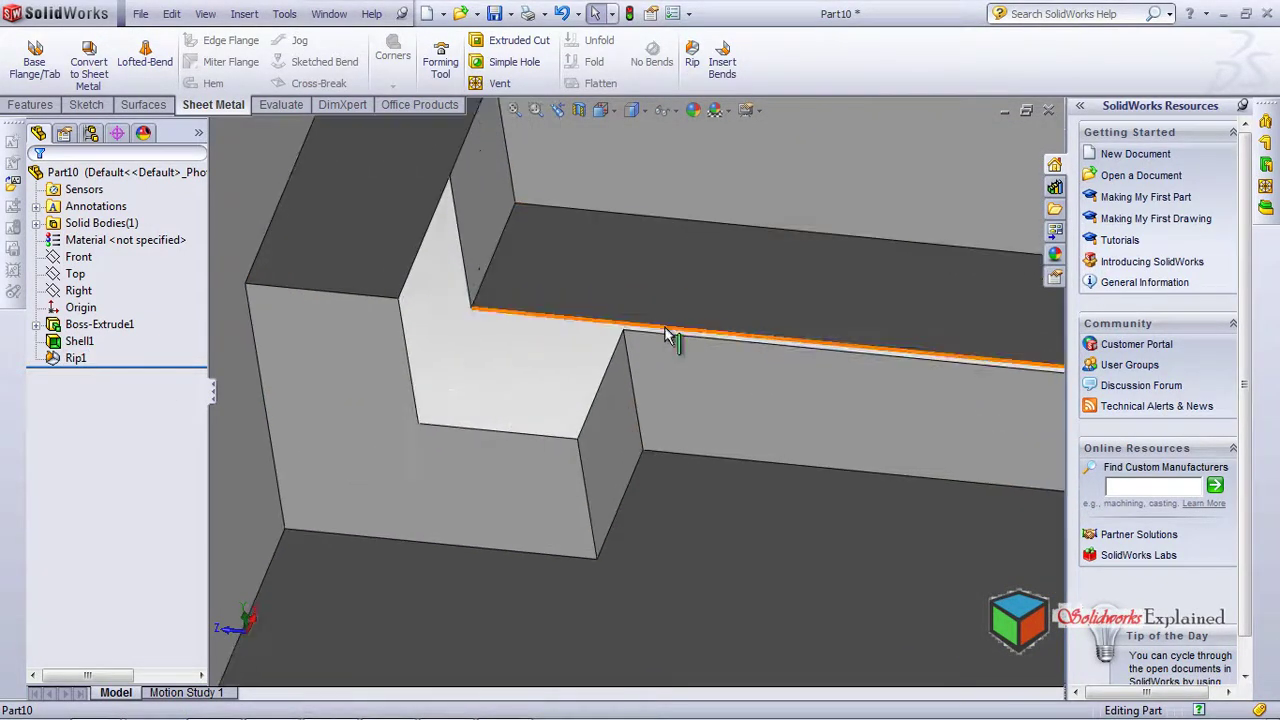
left_click(686, 340)
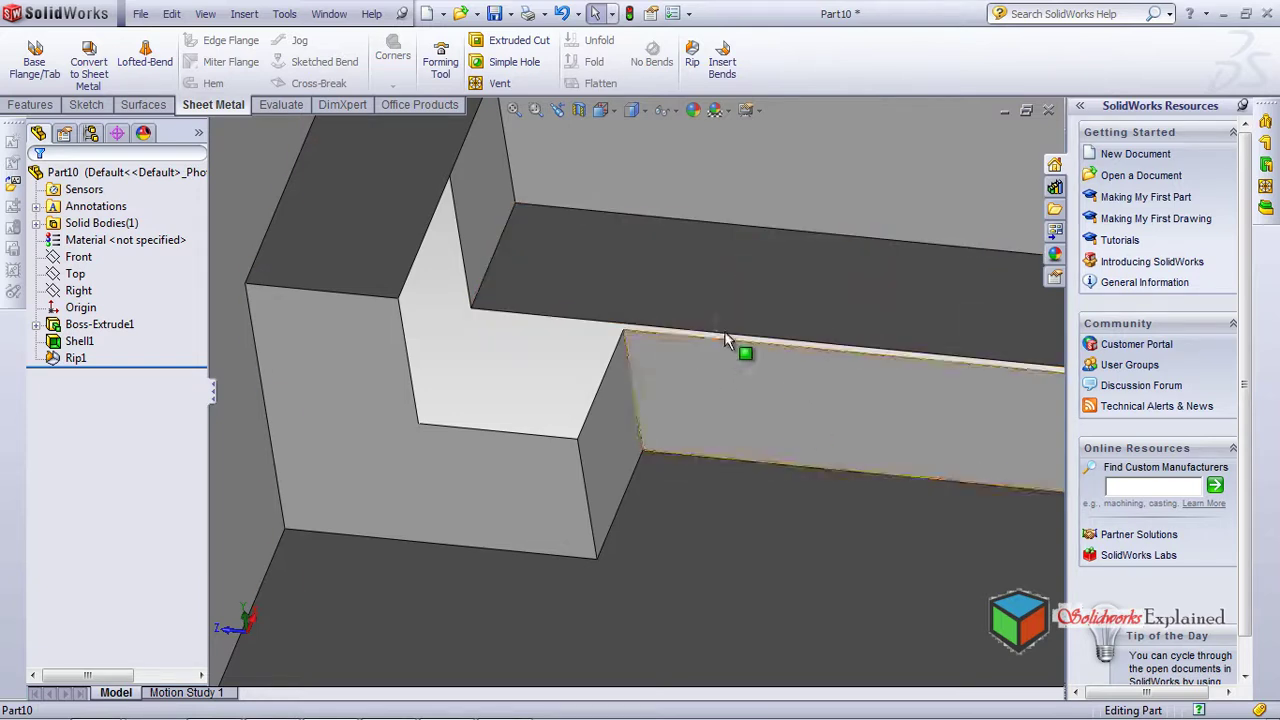
scroll(731, 350, "down", 3)
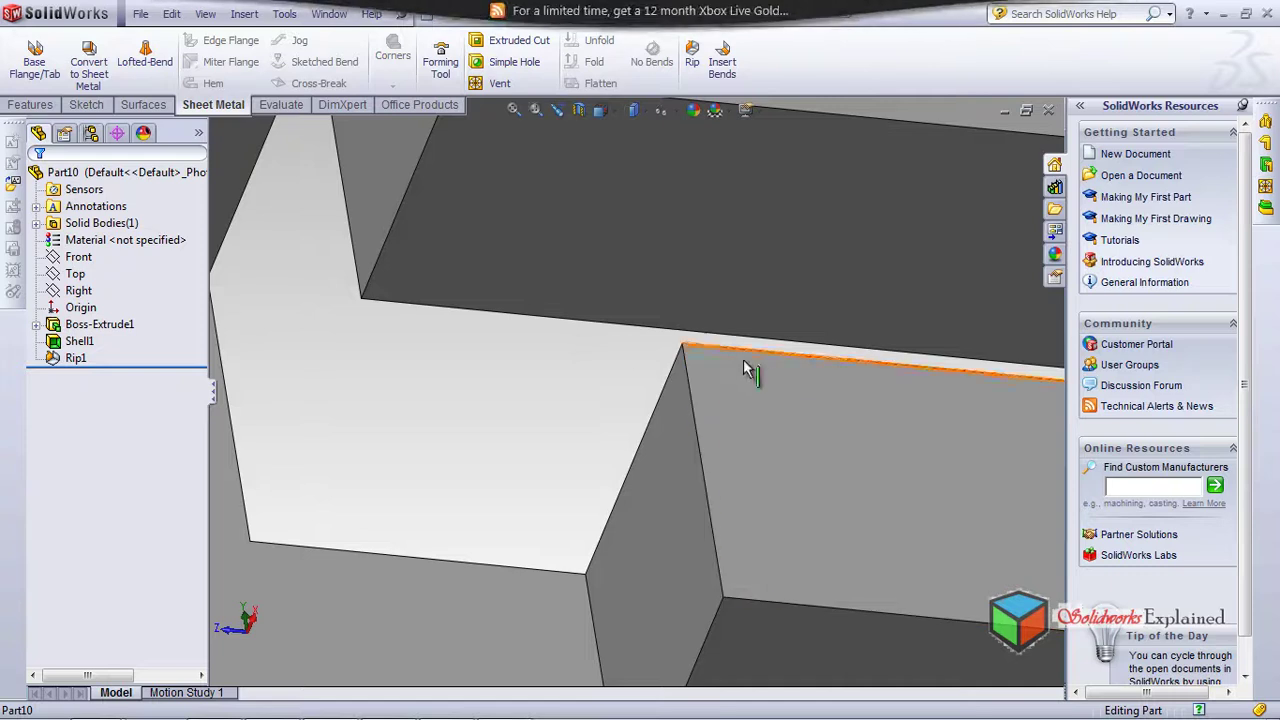
Edit the Rip feature and set its gap to 0.50 mm
left_click(58, 359)
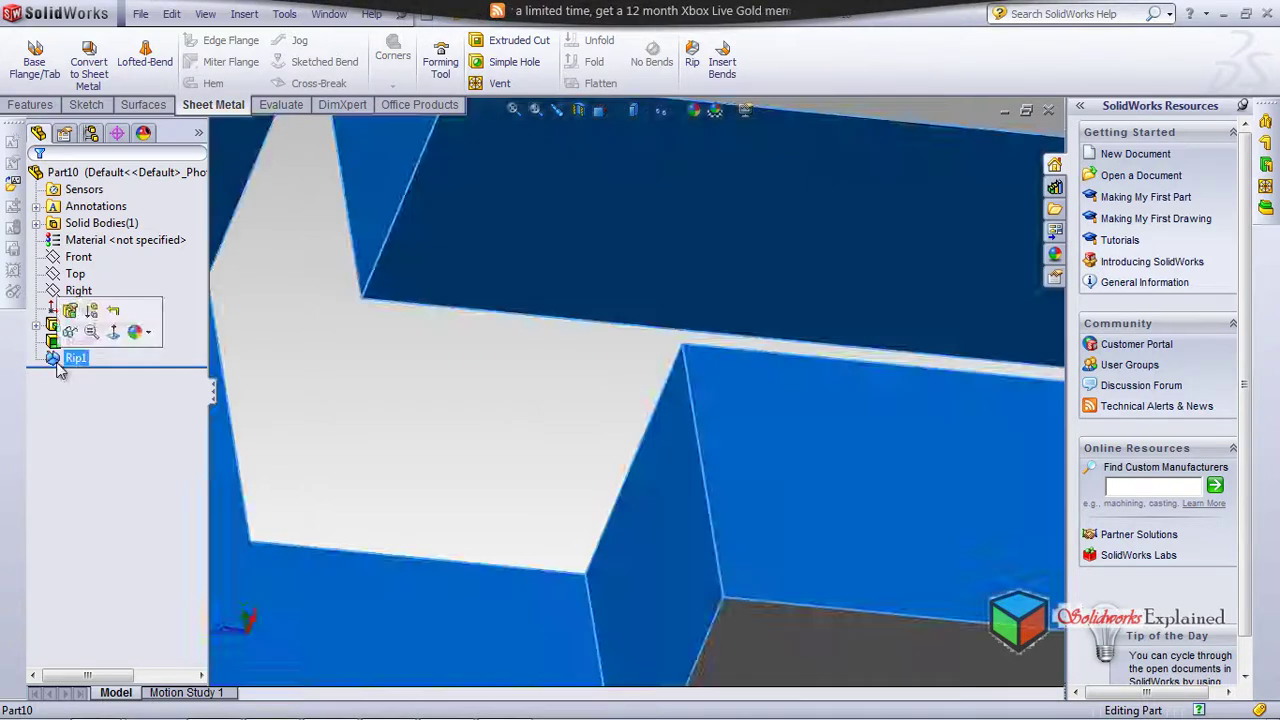
left_click(70, 312)
double_click(140, 358)
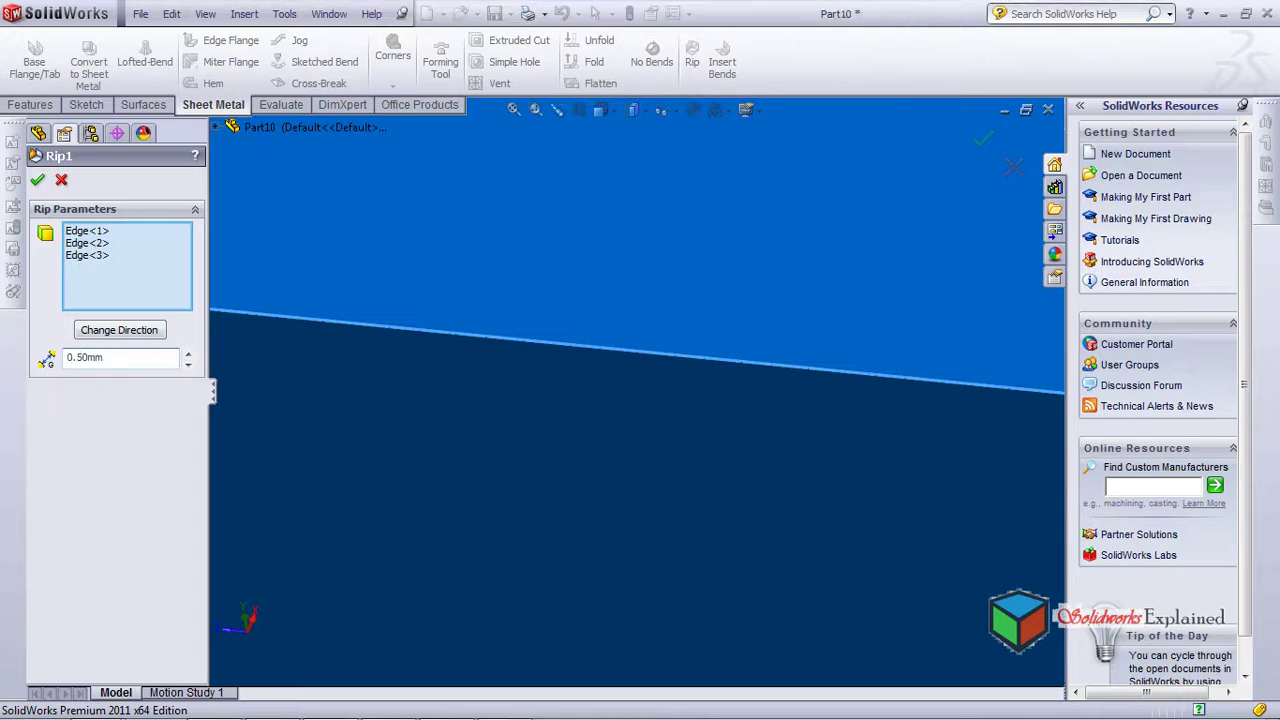
left_click(38, 182)
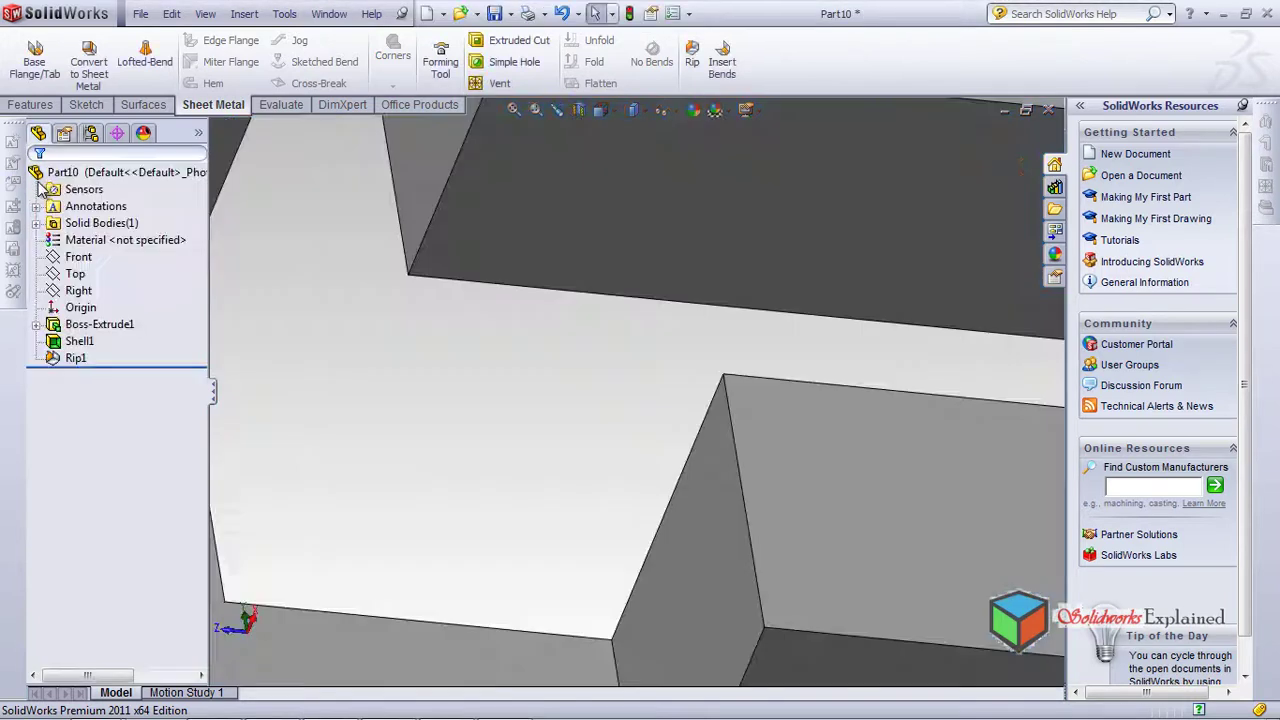
Examine the widened rip gaps at the bottom corner and along the top rim of the box
scroll(780, 405, "up", 5)
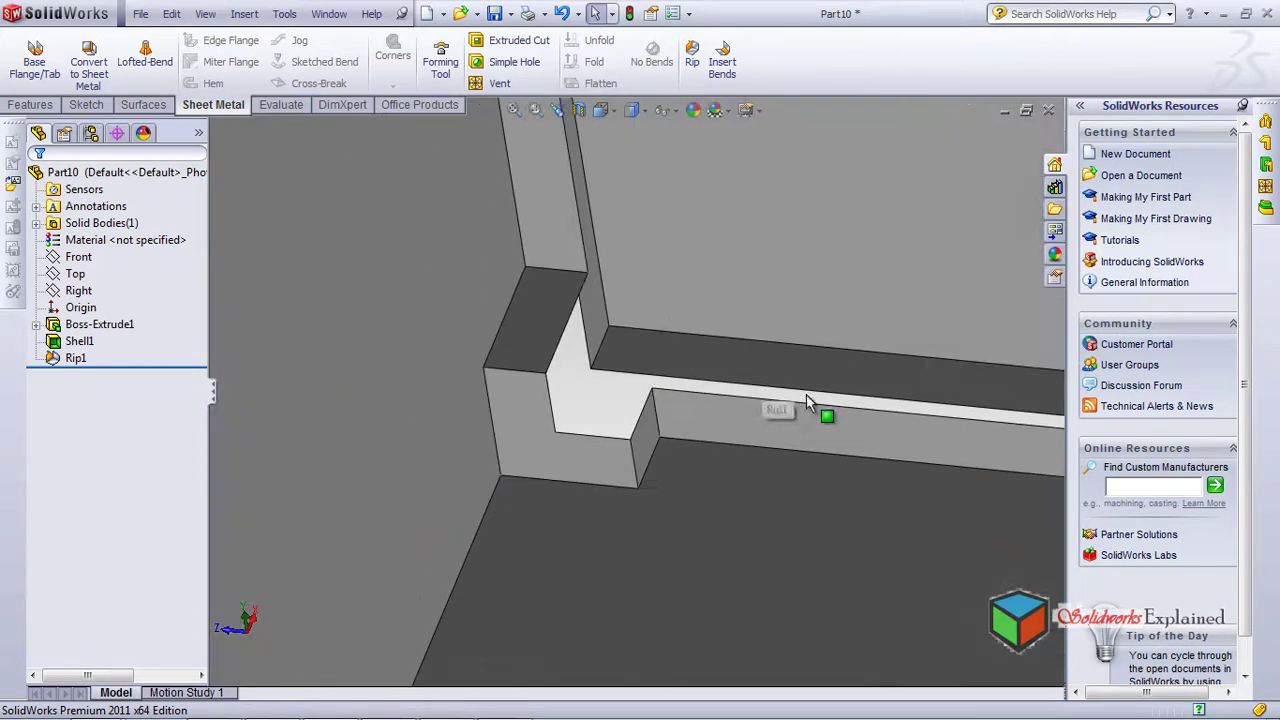
scroll(785, 429, "down", 8)
key("f")
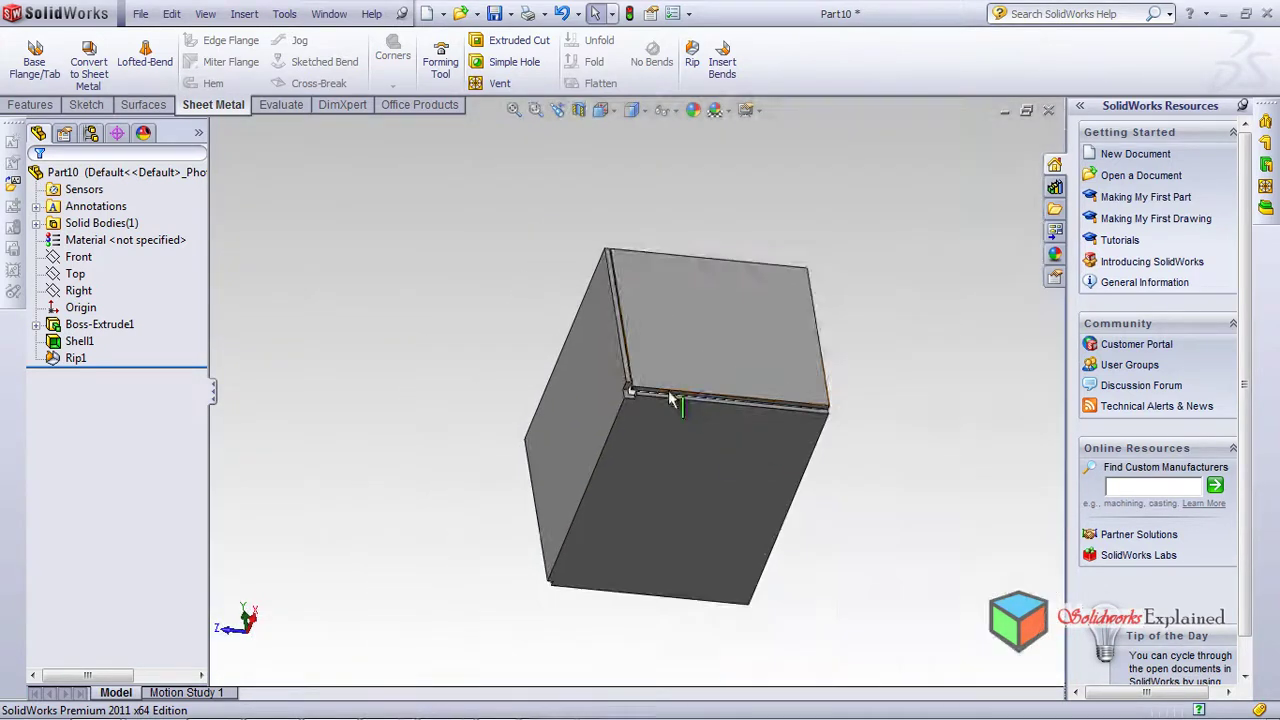
middle_click_drag(637, 317, 635, 553)
scroll(700, 440, "down", 5)
key("f")
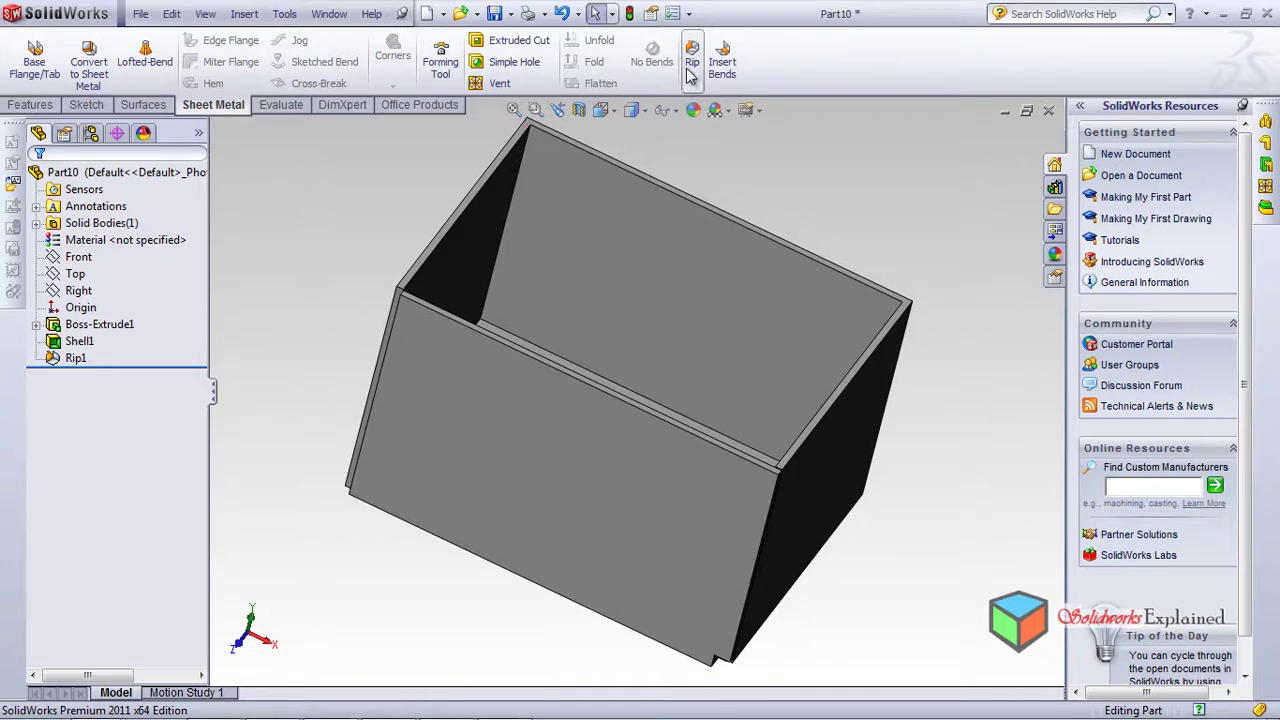
Close the box part without saving and create a new part document
left_click(1049, 111)
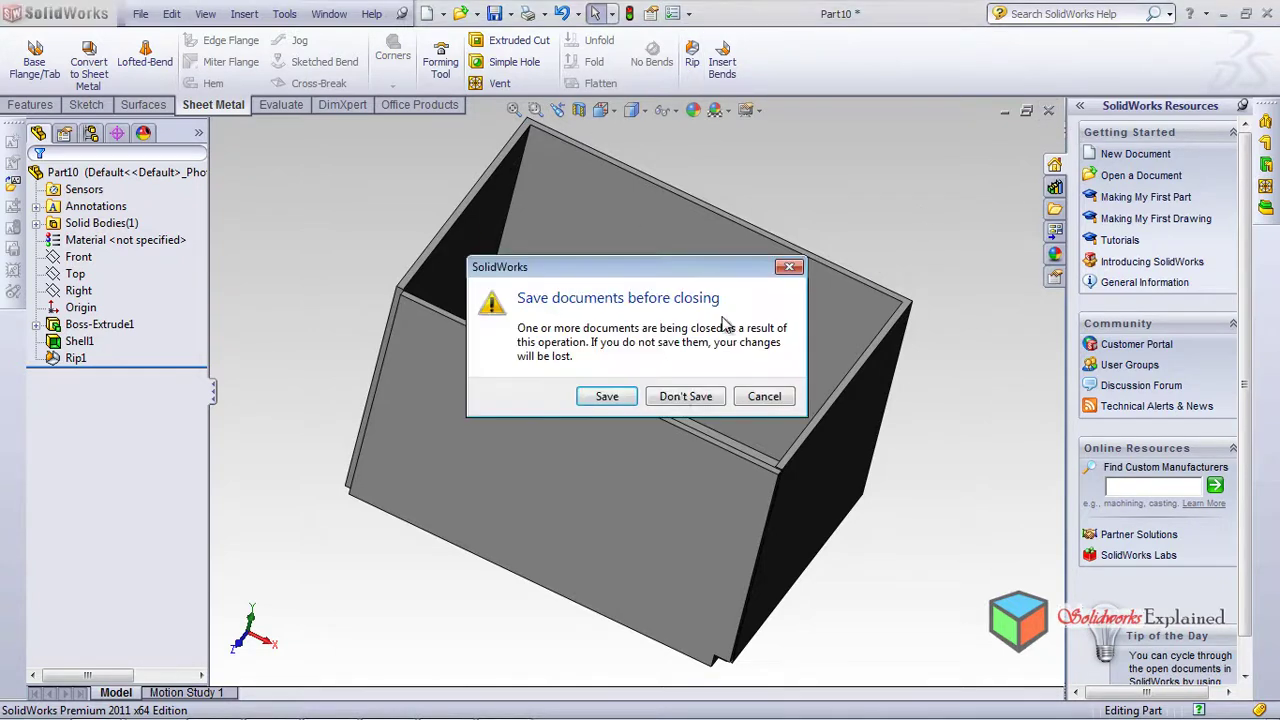
left_click(684, 397)
left_click(300, 15)
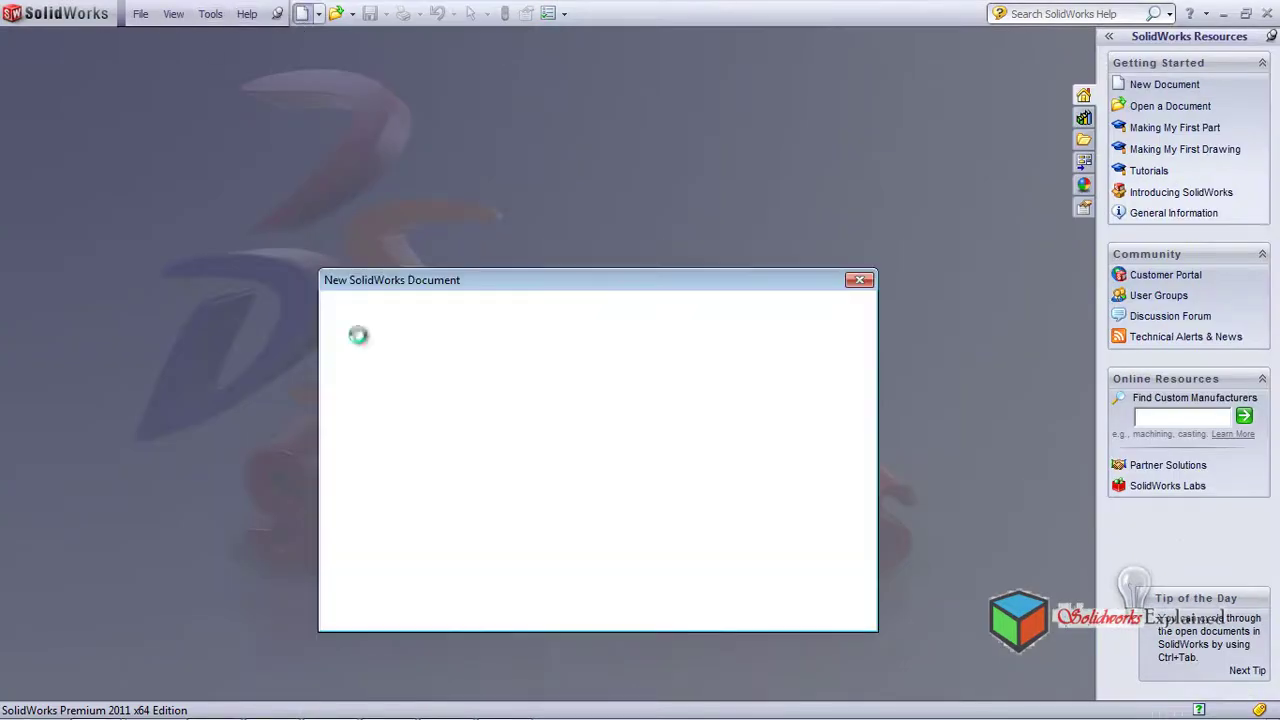
left_click(658, 610)
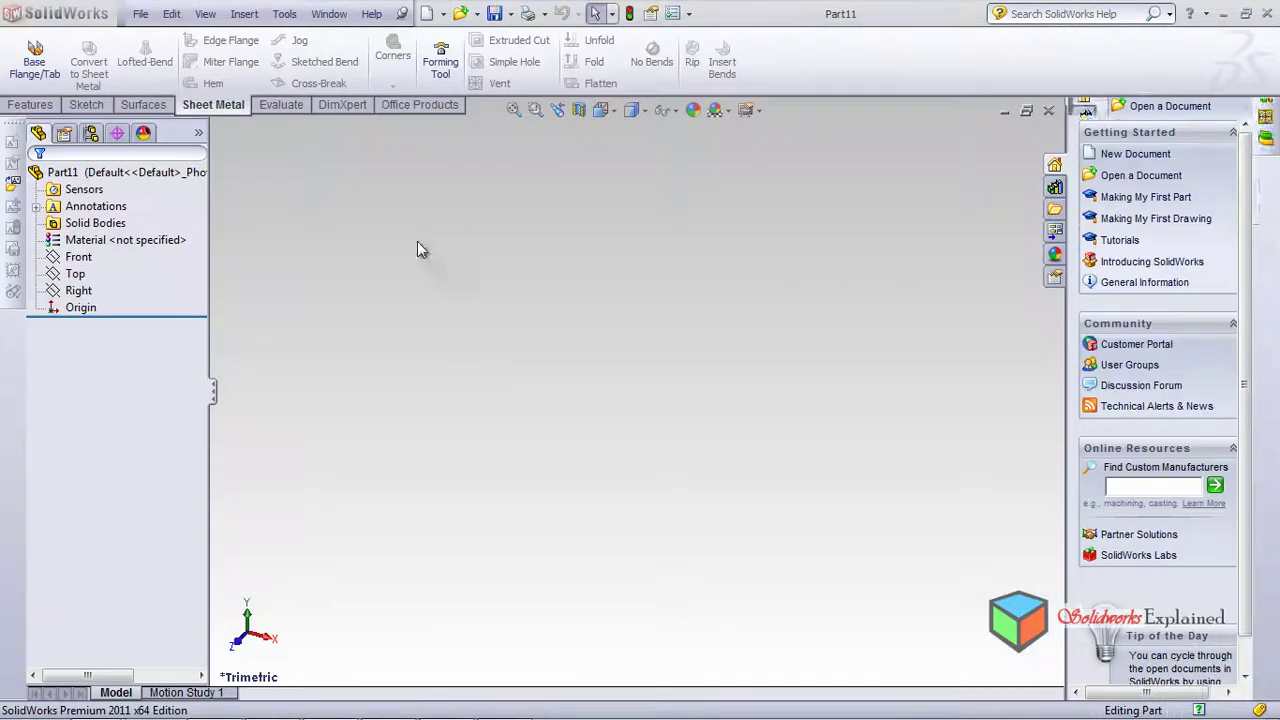
Sketch a six-sided polygon on the Front plane with an inscribed circle about 130 mm in diameter
left_click(80, 258)
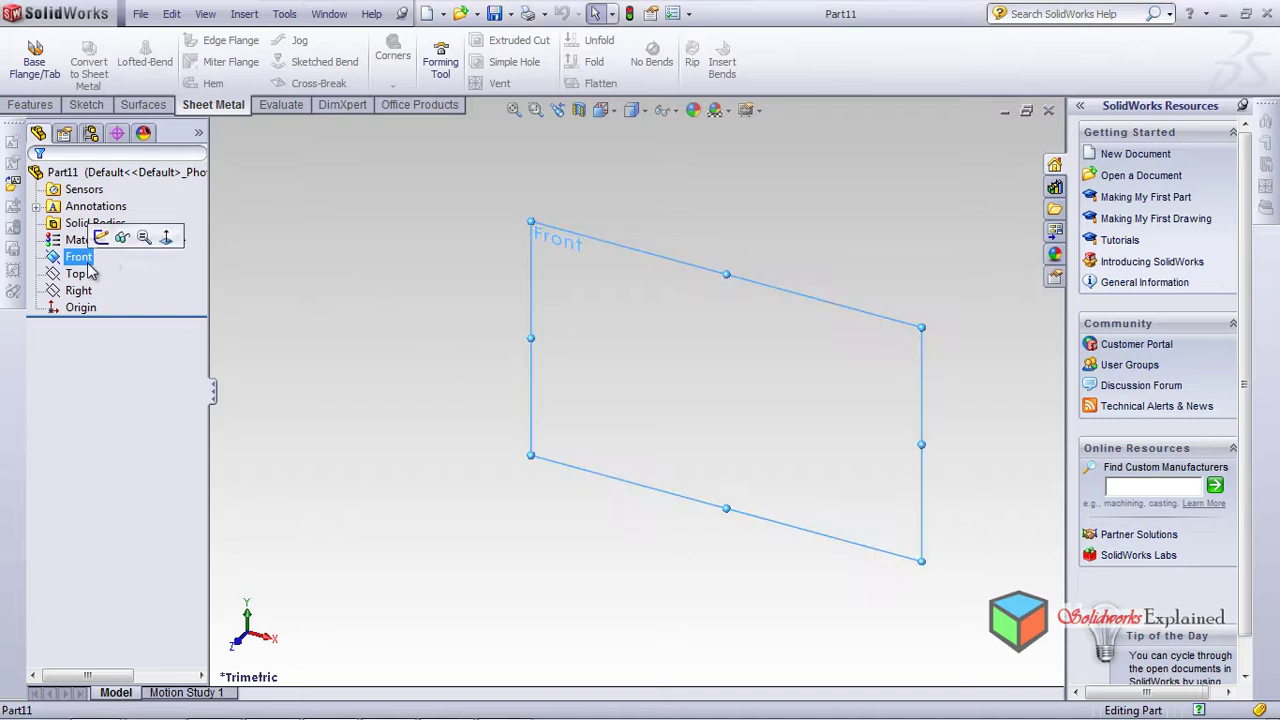
left_click(167, 238)
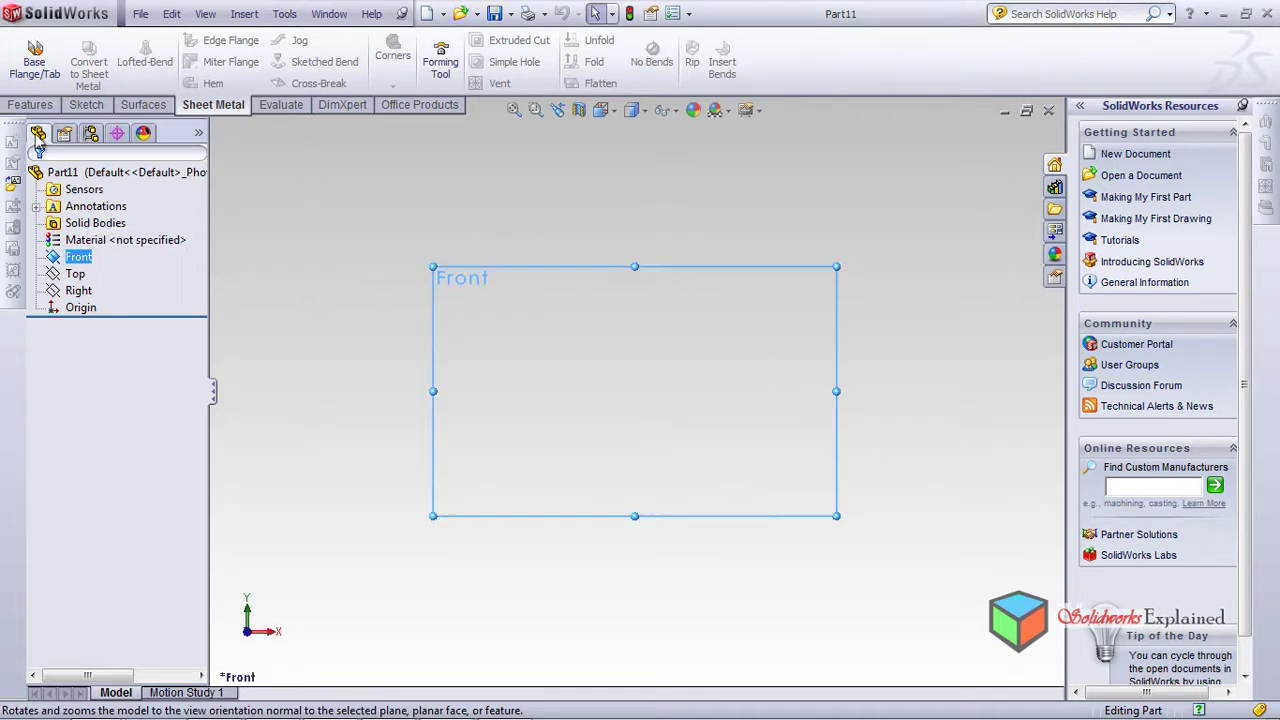
left_click(86, 105)
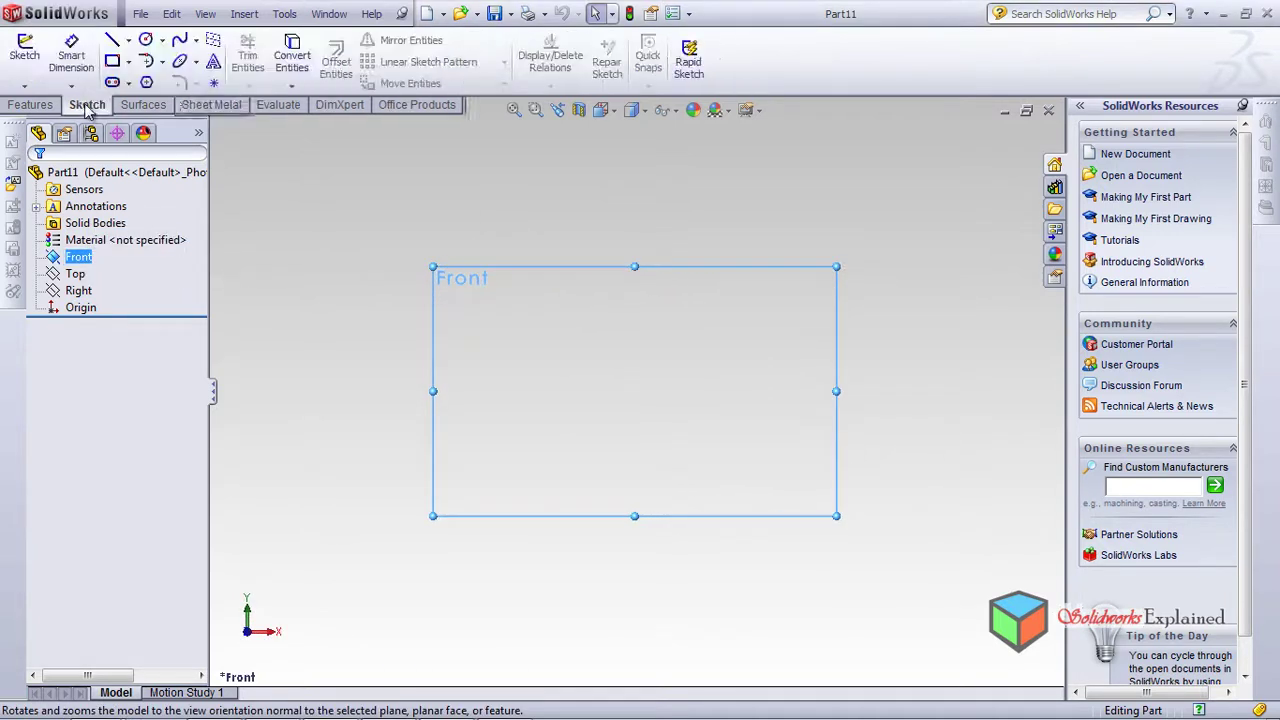
left_click(146, 84)
mouse_move(550, 318)
left_mouse_down()
mouse_move(829, 569)
mouse_move(731, 374)
mouse_move(713, 419)
left_mouse_up()
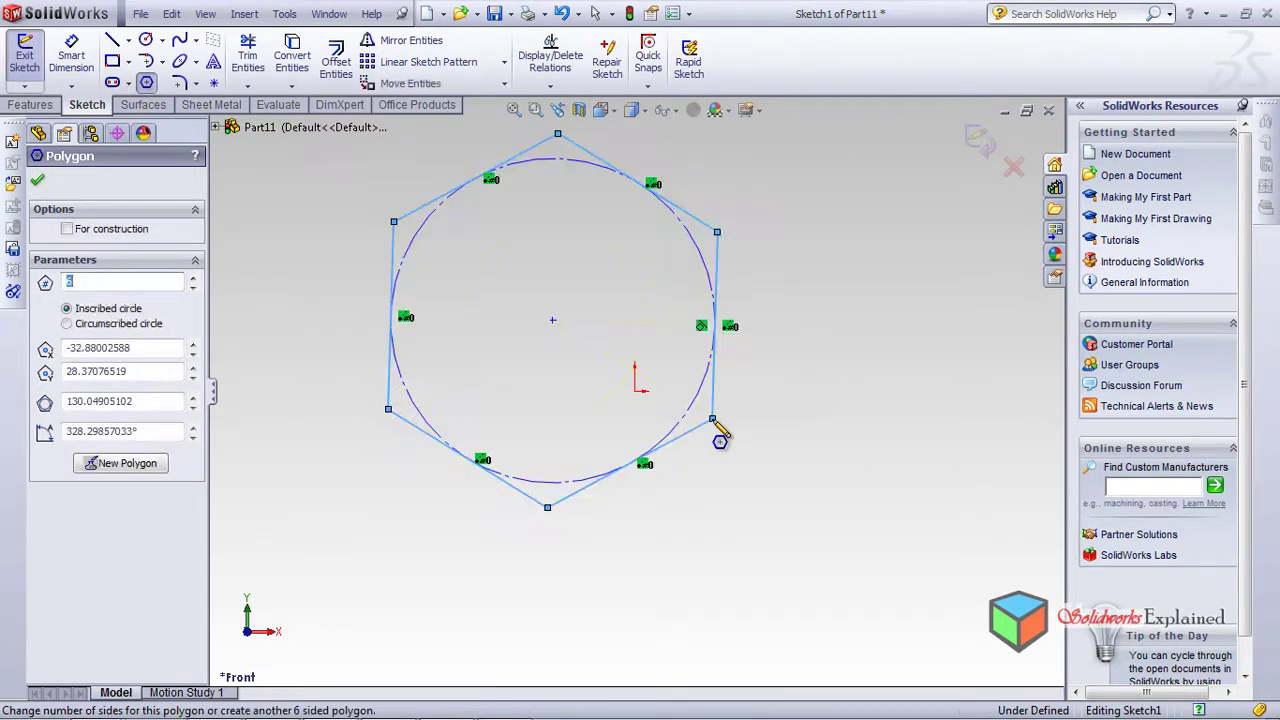
Extrude the hexagon sketch to a blind depth of 80 mm
left_click(30, 104)
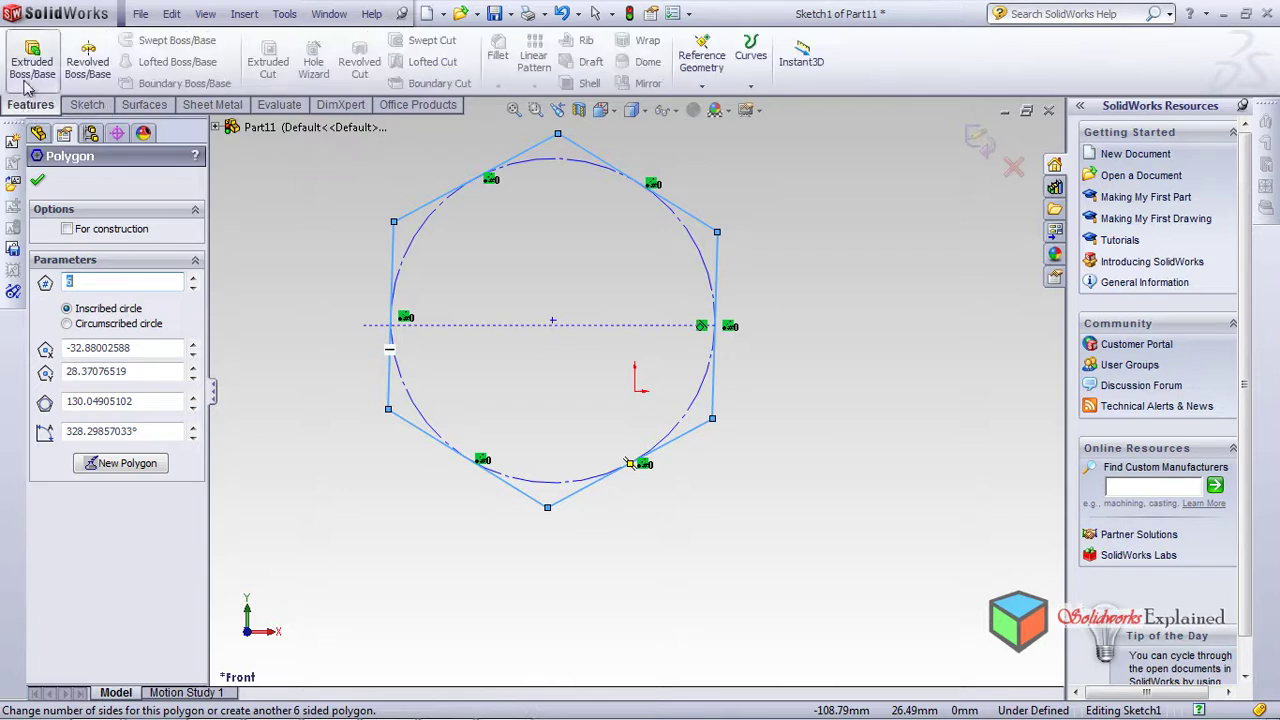
left_click(32, 62)
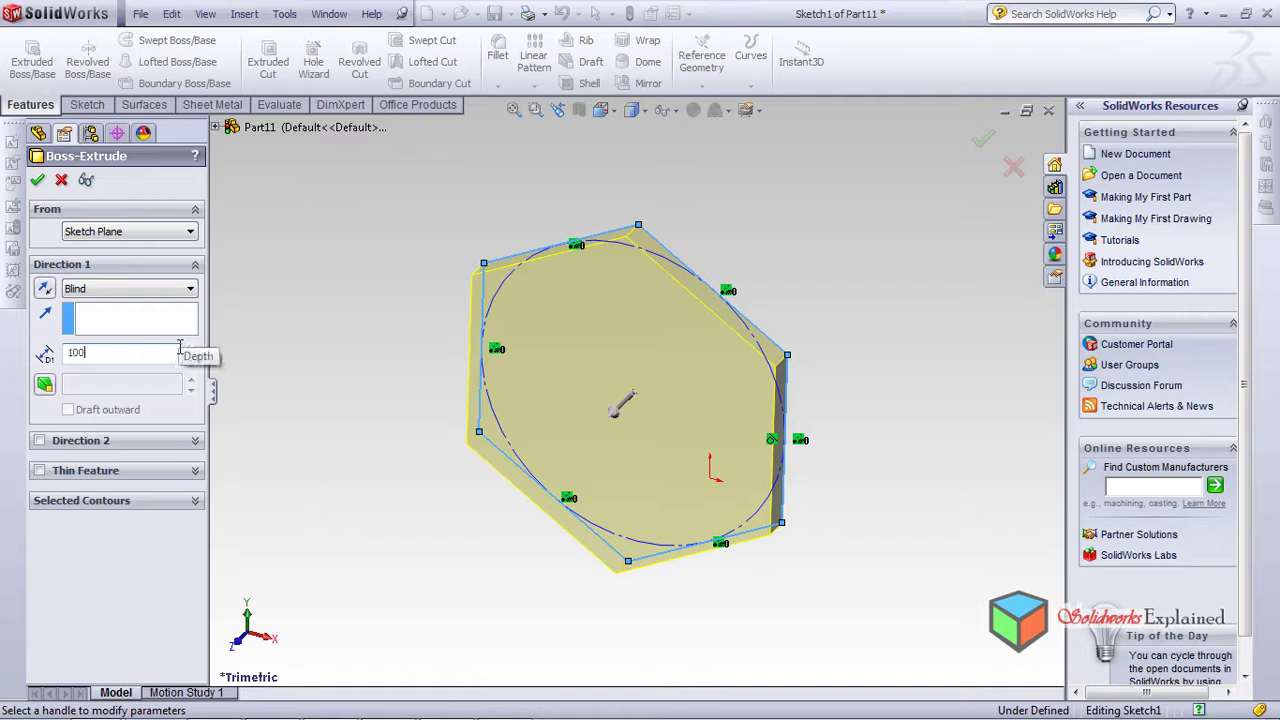
key("Return")
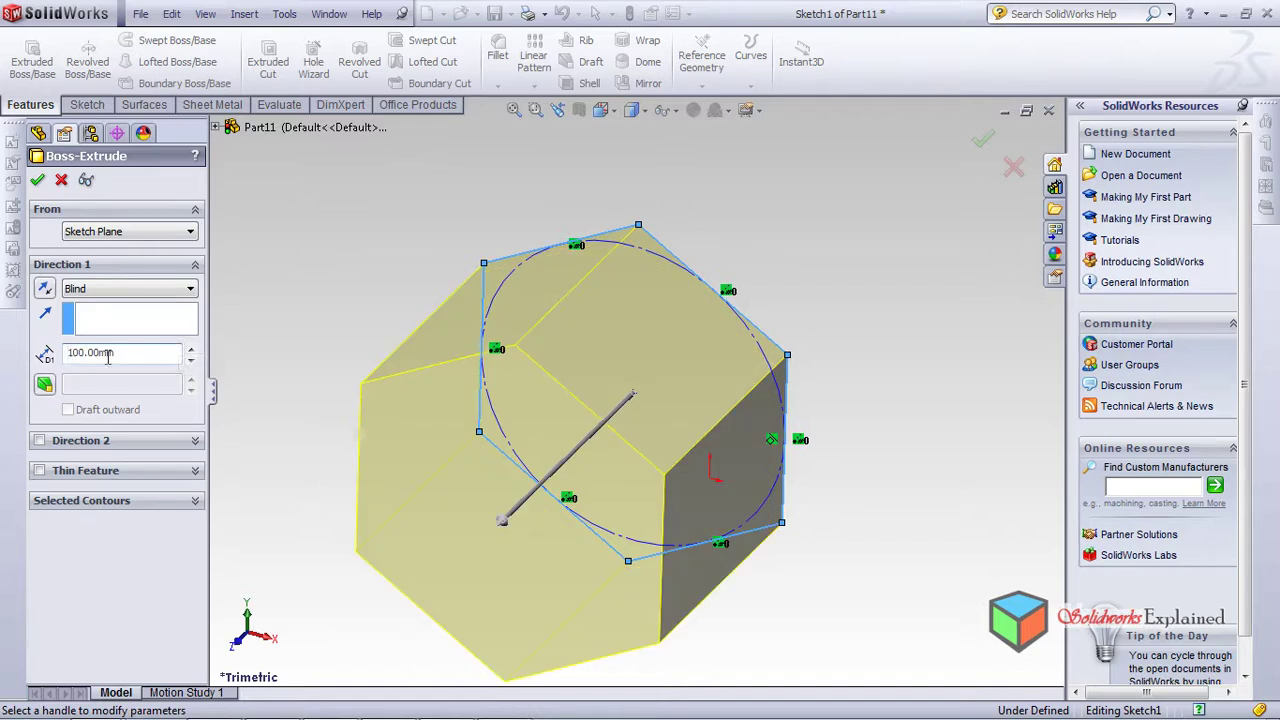
type("80")
key("Return")
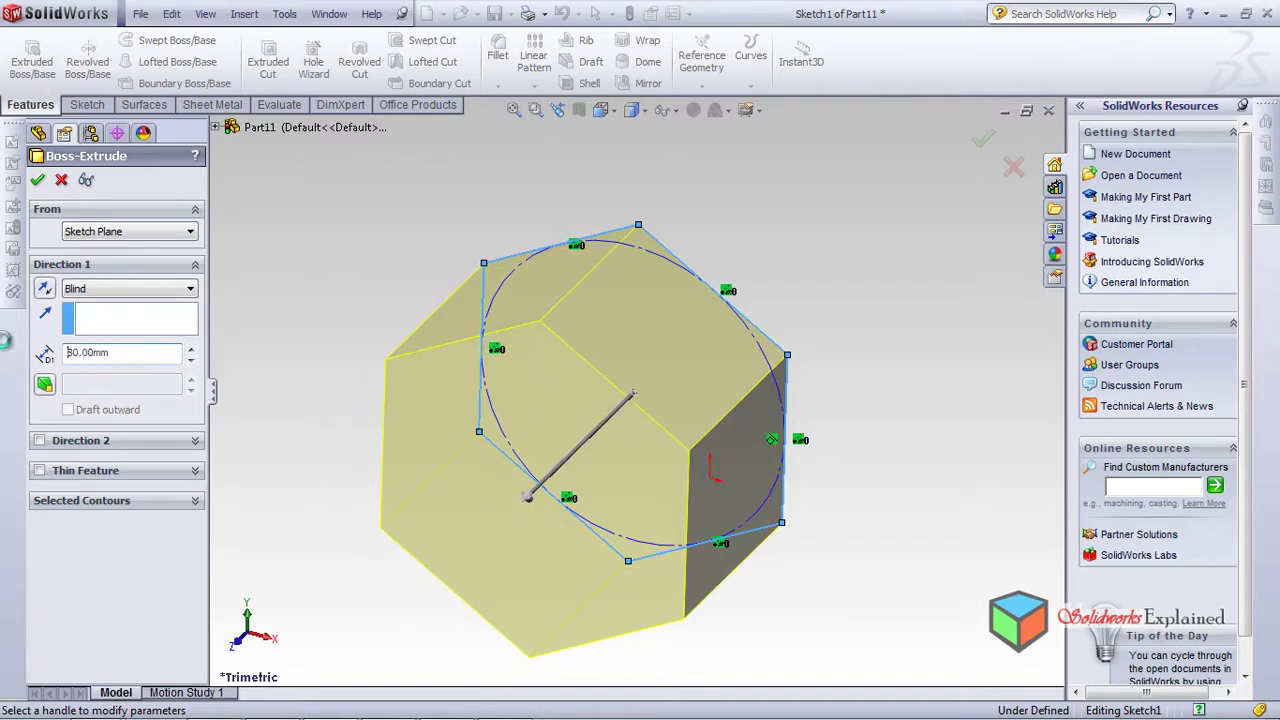
left_click(37, 180)
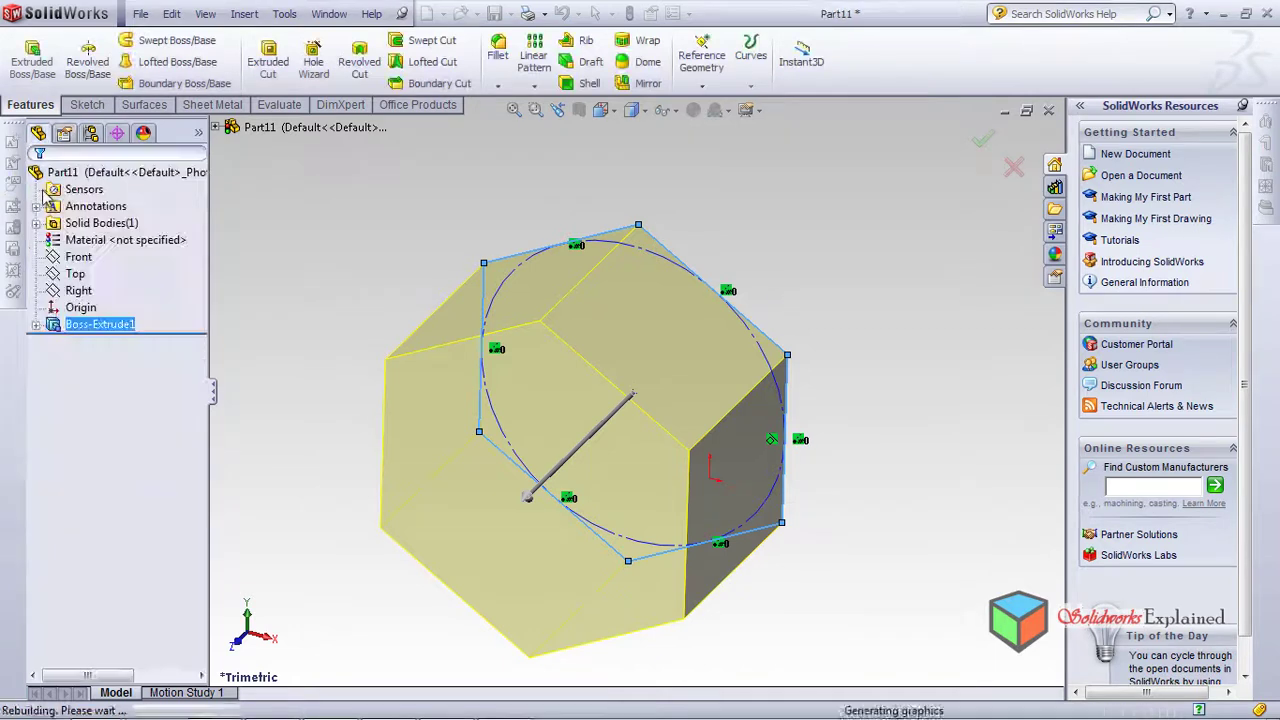
Start Convert to Sheet Metal on the hexagonal block and select its bottom face as the fixed face
middle_click_drag(360, 393, 591, 363)
middle_click_drag(566, 523, 651, 491)
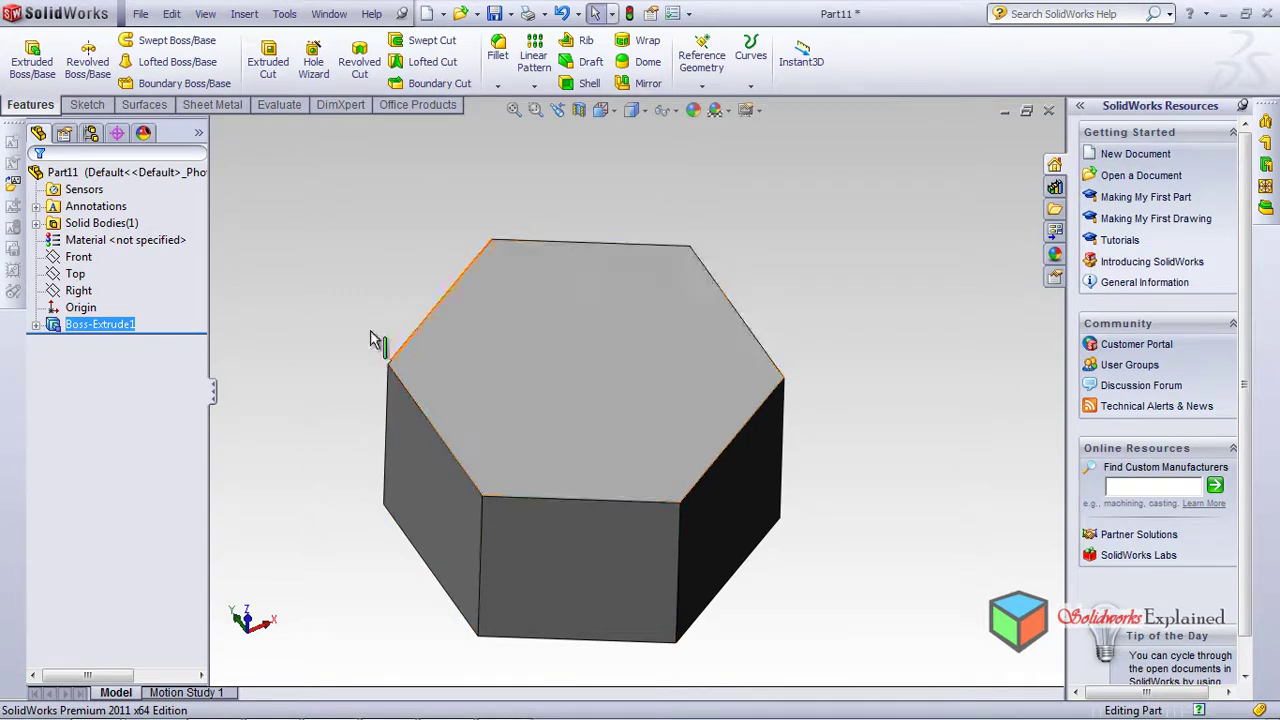
left_click(205, 107)
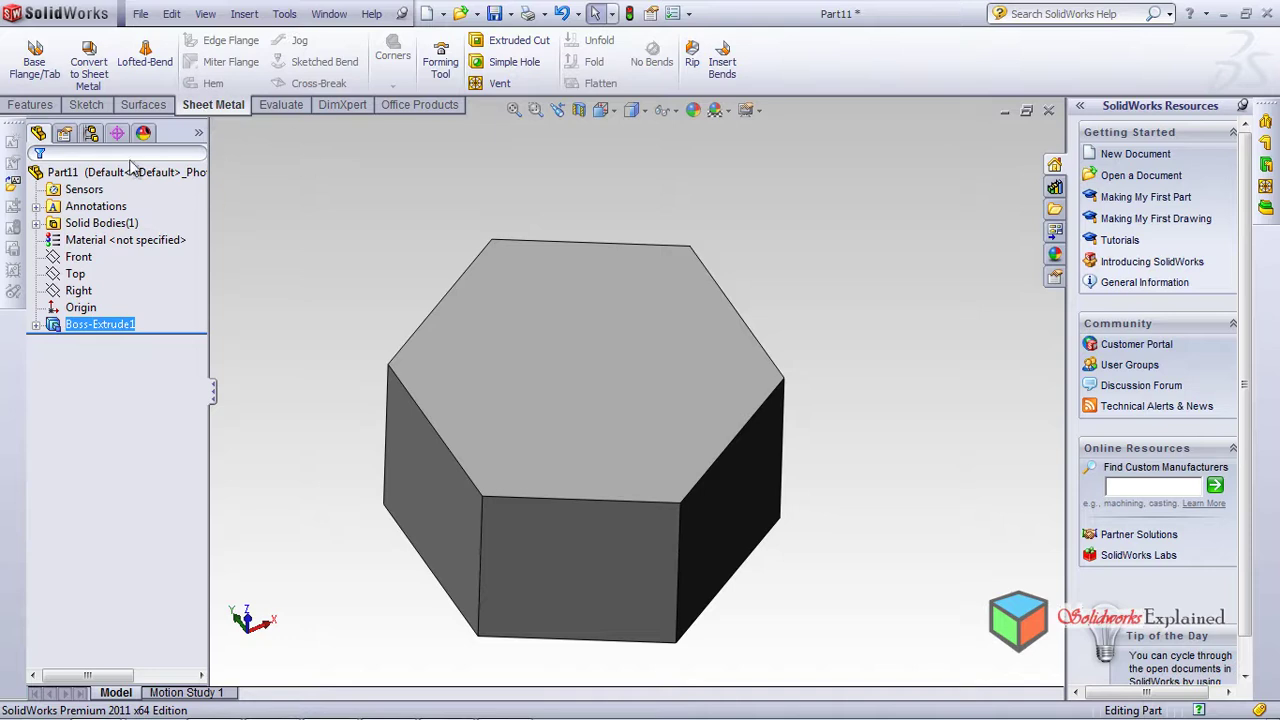
left_click(89, 68)
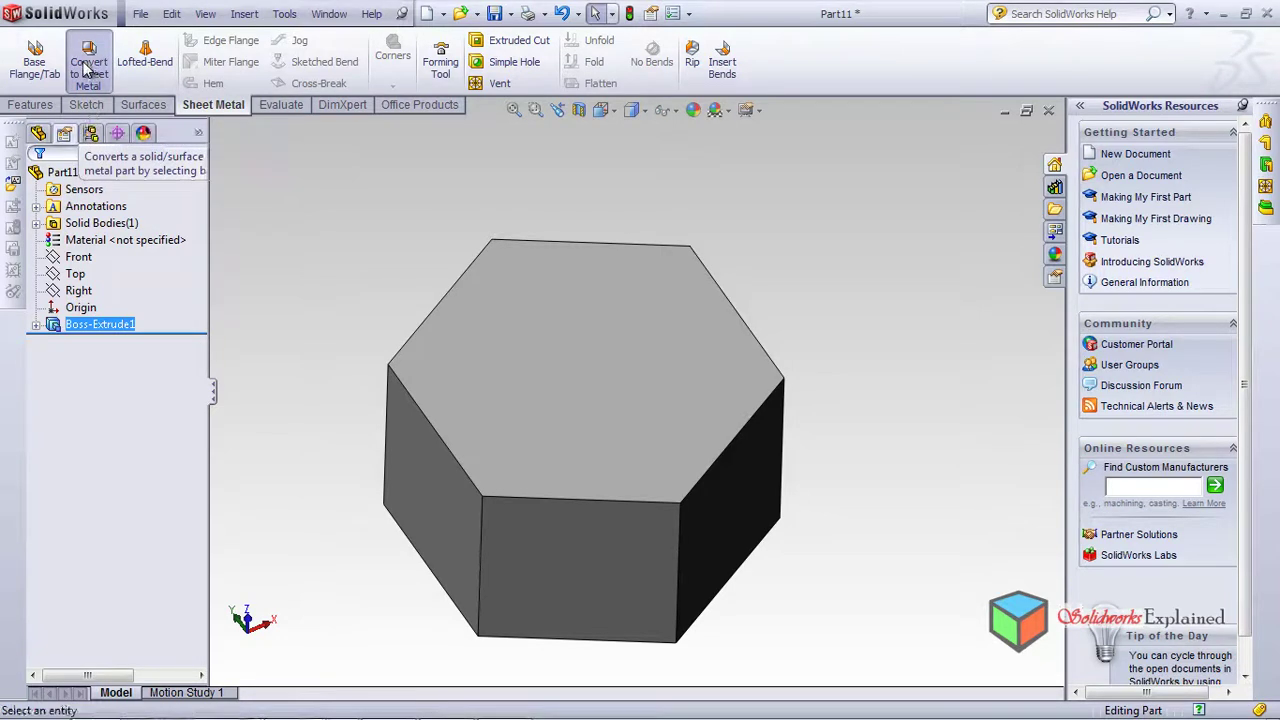
middle_click_drag(480, 303, 577, 711)
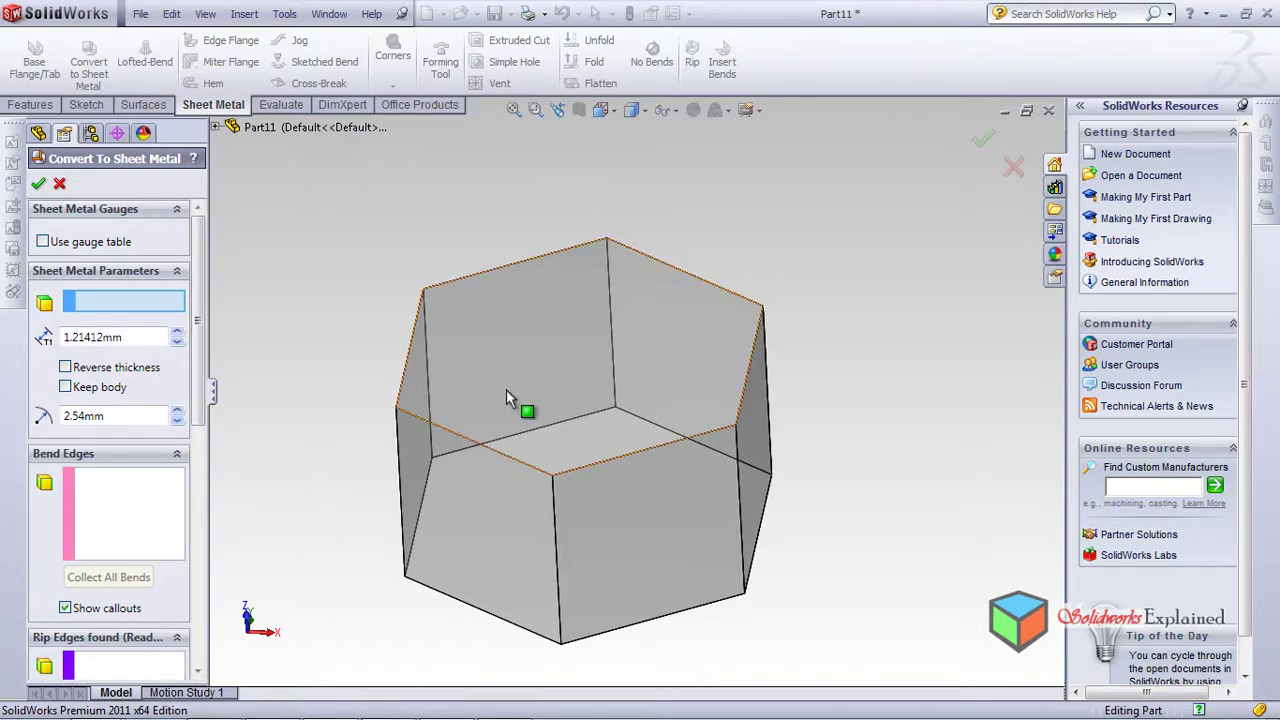
middle_click_drag(600, 456, 508, 344)
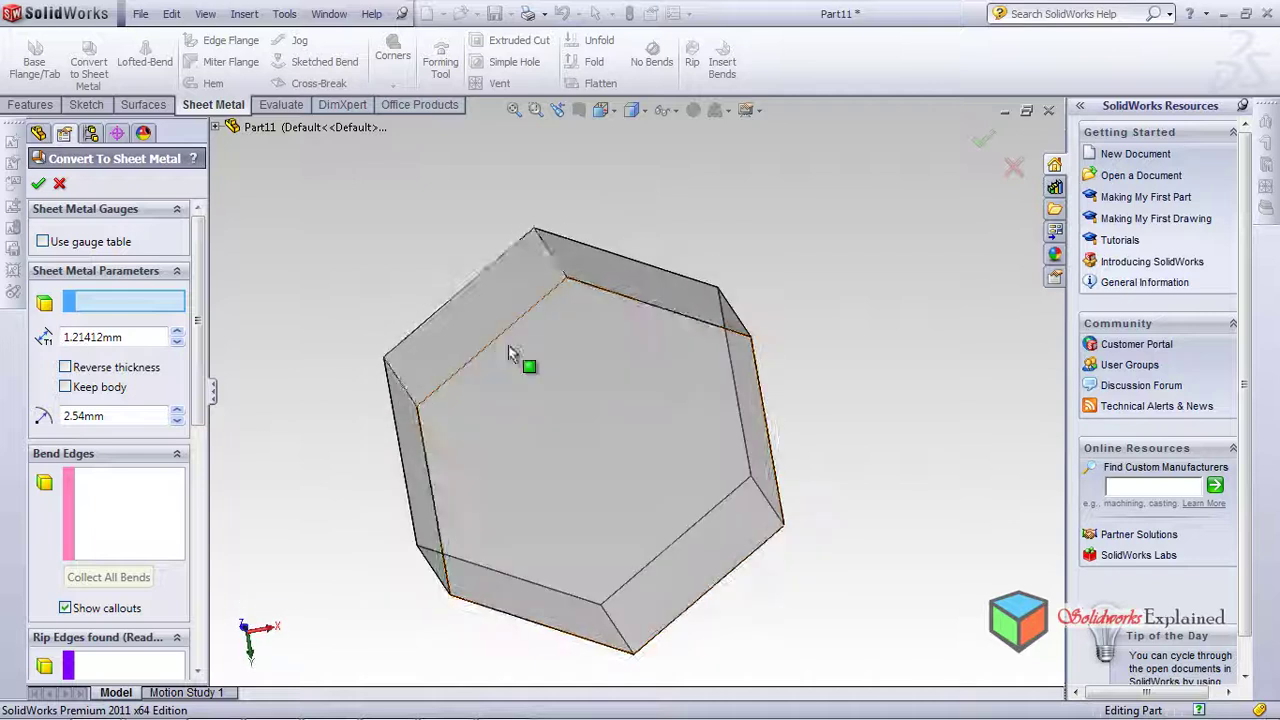
left_click(576, 461)
middle_click_drag(639, 410, 640, 590)
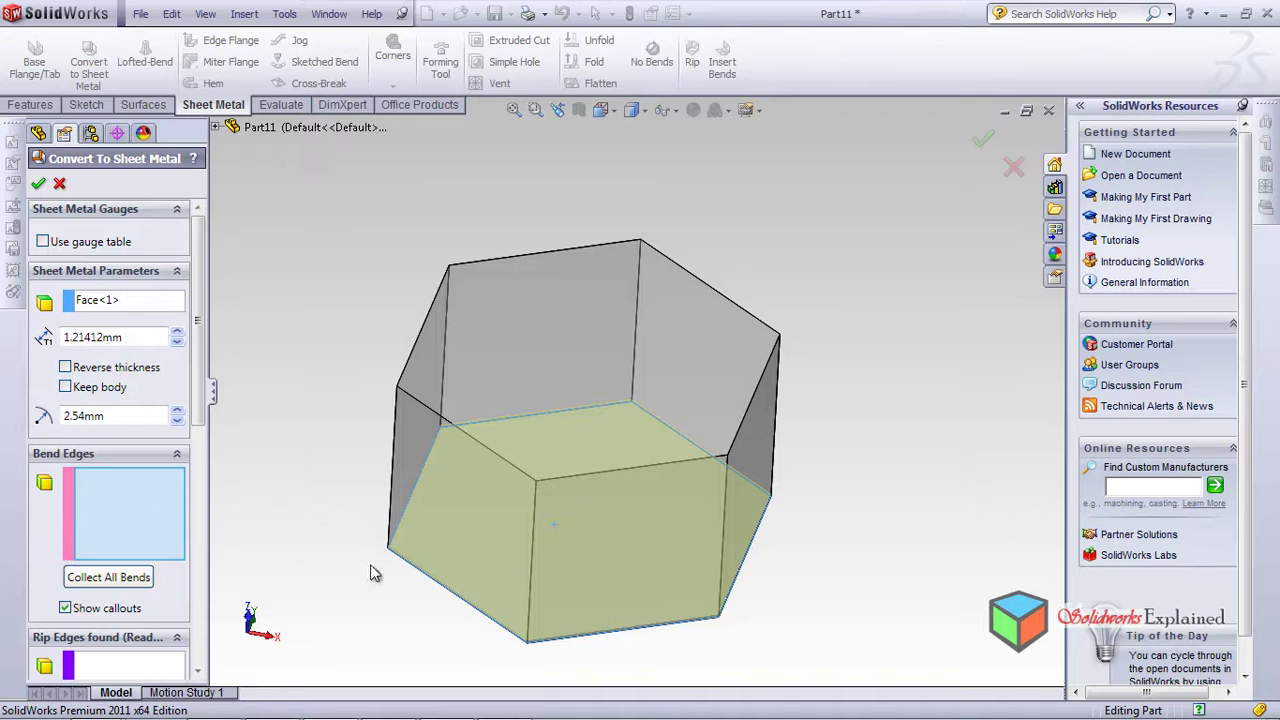
Select the edges around the bottom hexagonal face as the bend edges of the conversion
middle_click_drag(597, 517, 560, 457)
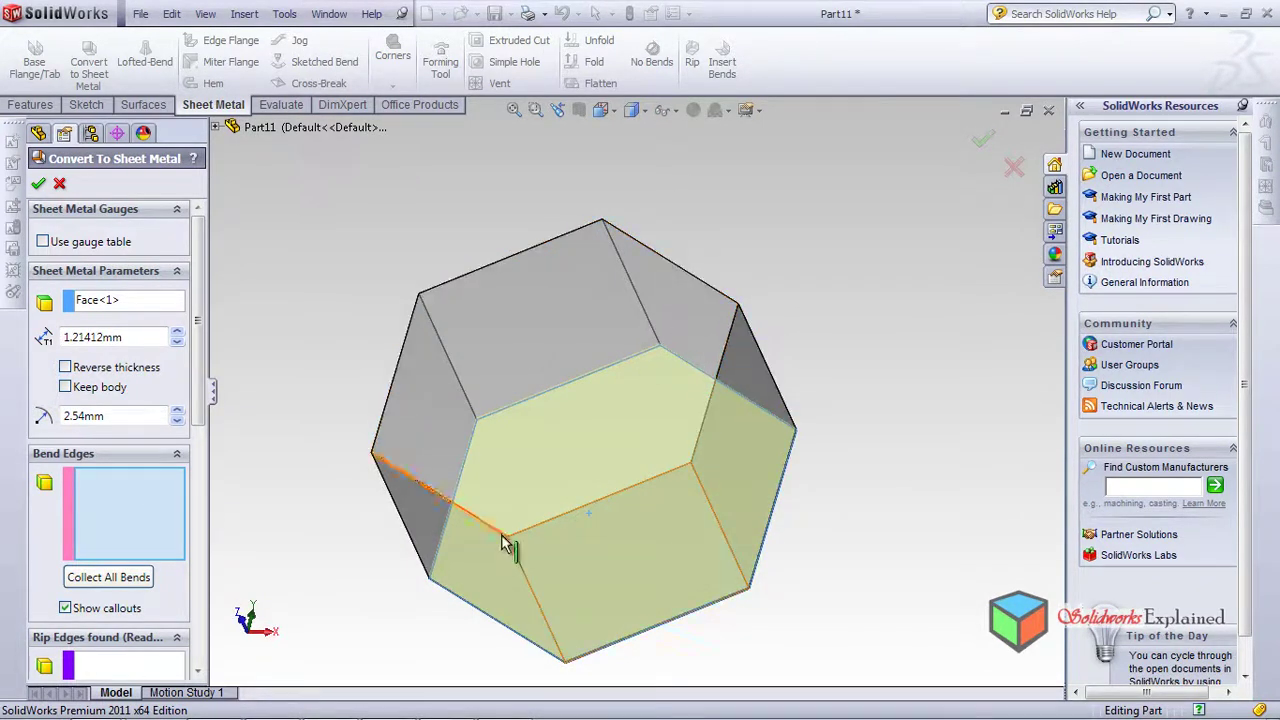
middle_click_drag(490, 450, 573, 427)
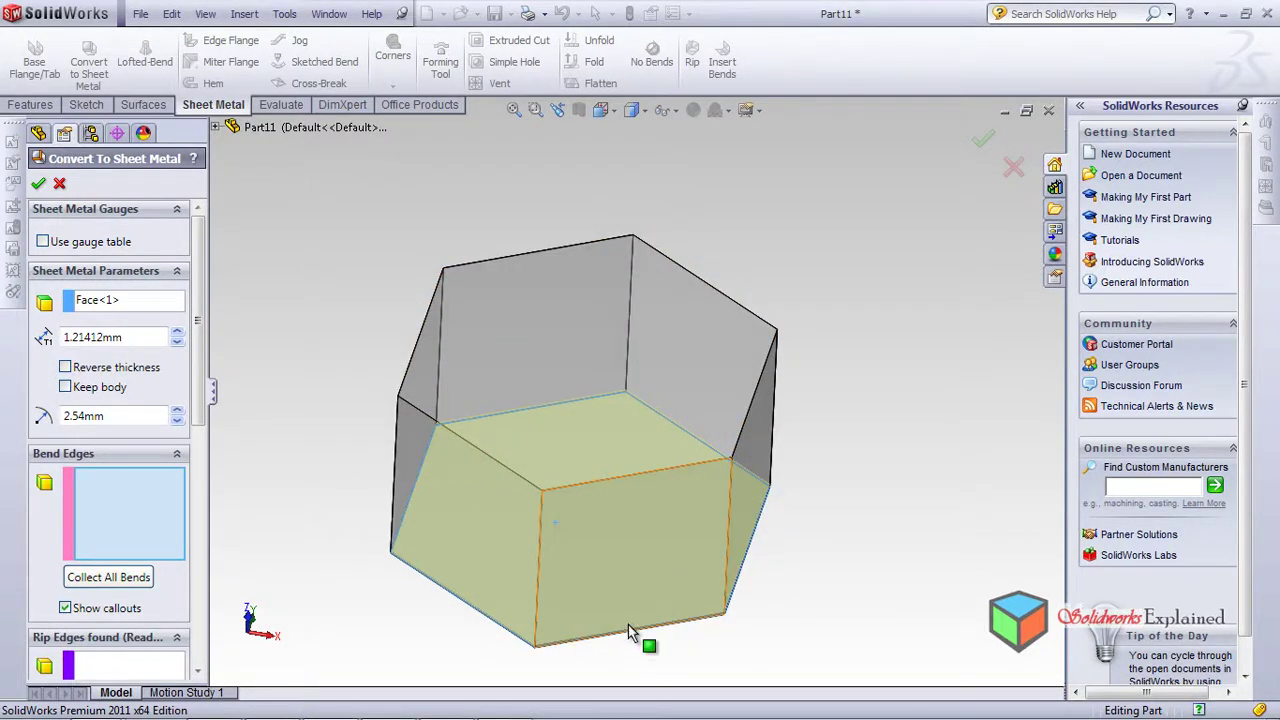
left_click(628, 631)
mouse_move(620, 627)
middle_mouse_down()
mouse_move(680, 540)
mouse_move(650, 480)
mouse_move(638, 667)
mouse_move(660, 640)
mouse_move(686, 708)
mouse_move(648, 550)
mouse_move(632, 617)
middle_mouse_up()
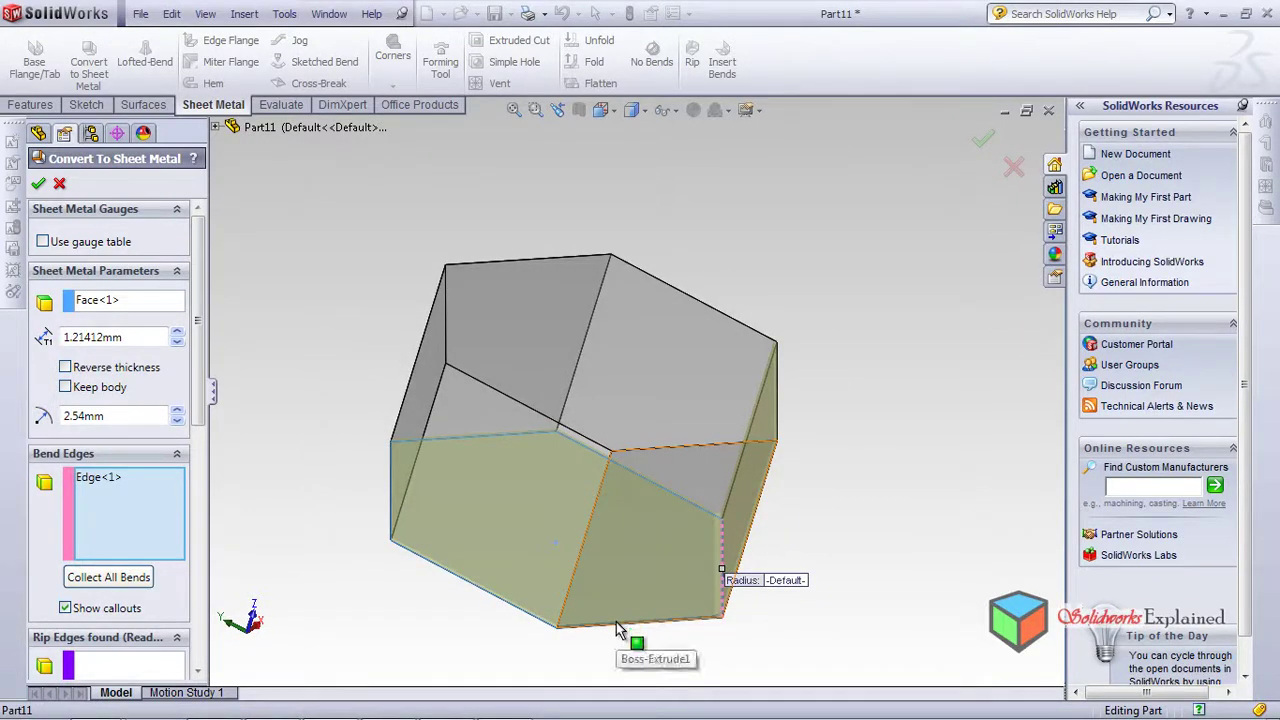
left_click(604, 634)
middle_click_drag(604, 634, 620, 420)
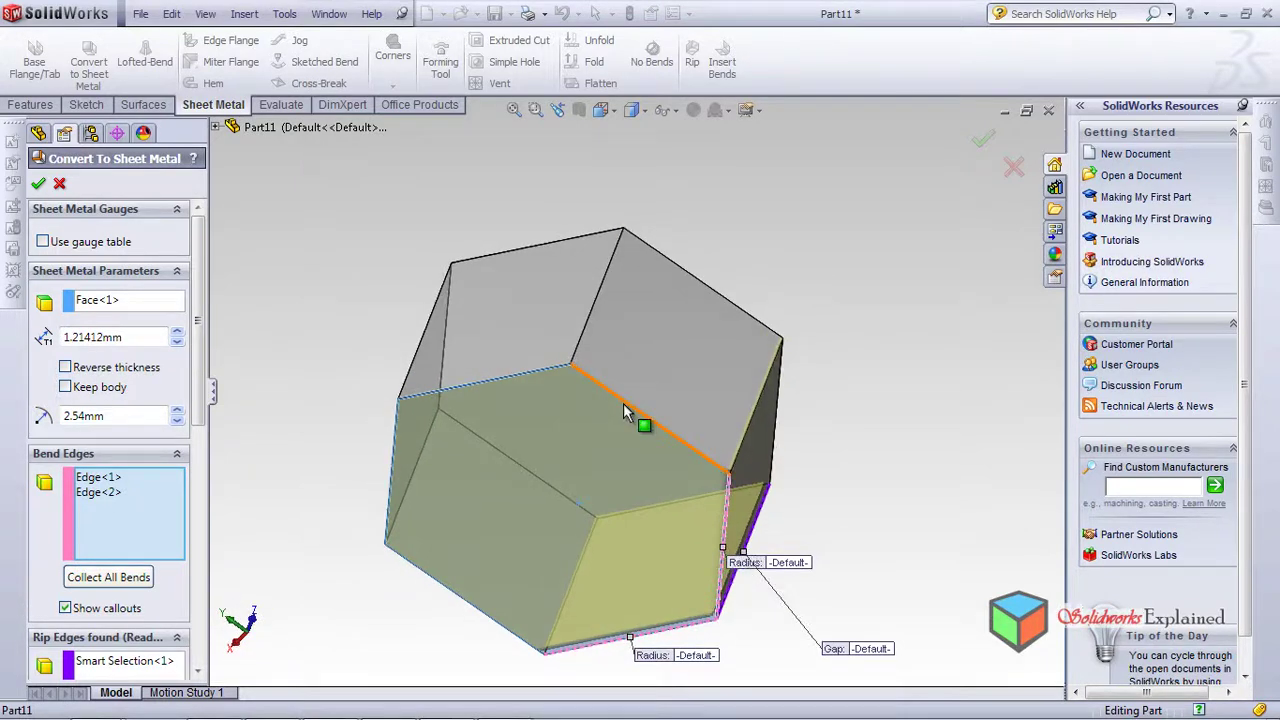
left_click(522, 400)
left_click(388, 490)
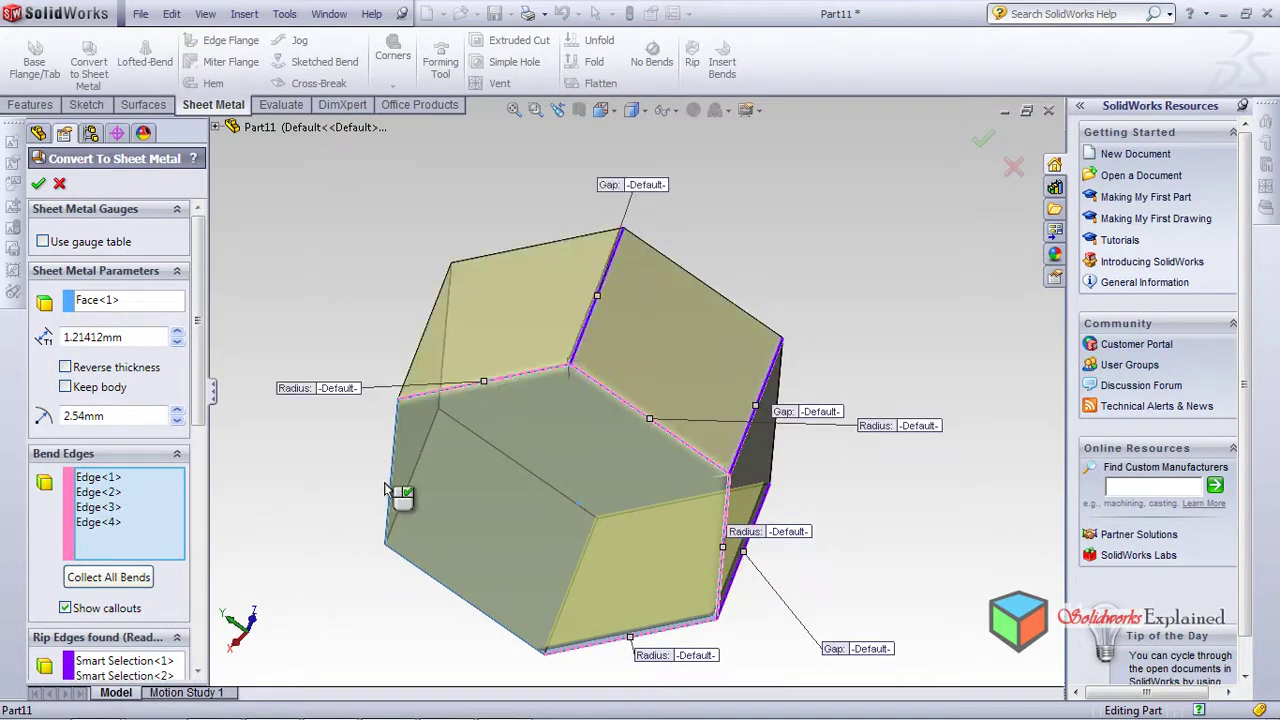
left_click(389, 480)
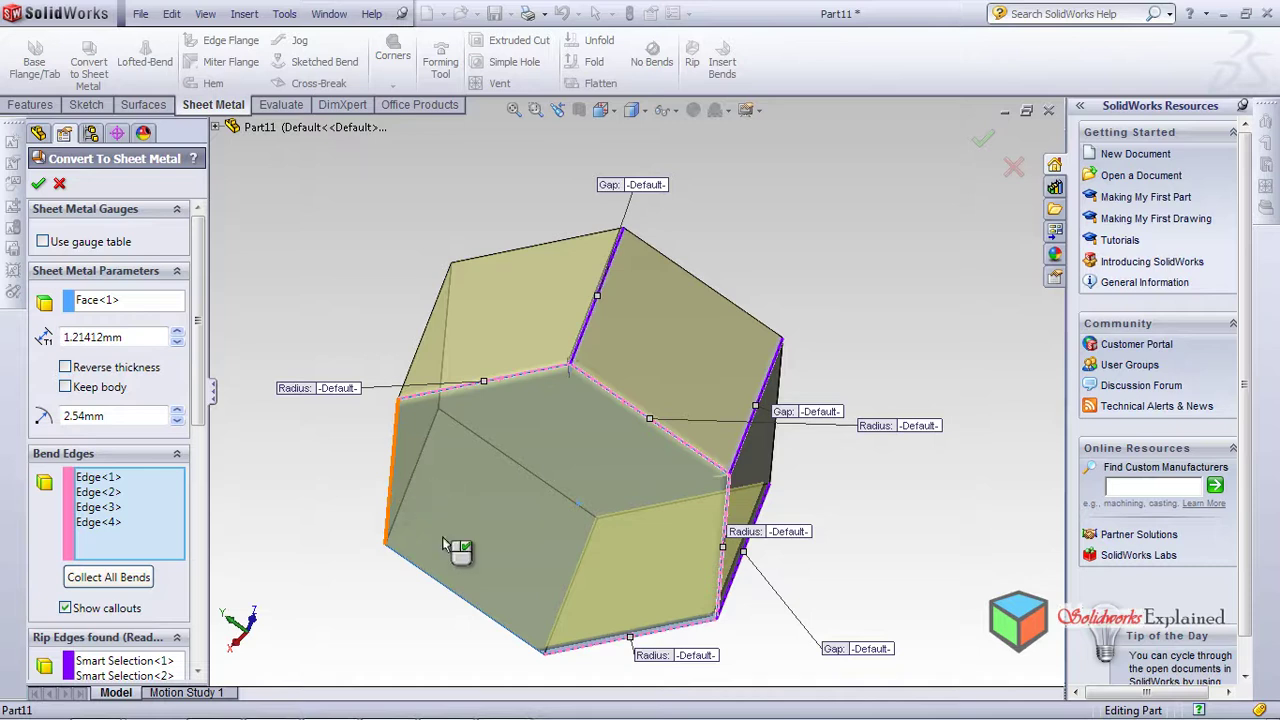
left_click(446, 590)
Complete the sheet metal conversion with a thickness of 1.21412 mm and a bend radius of 2.54 mm
middle_click_drag(553, 385, 577, 694)
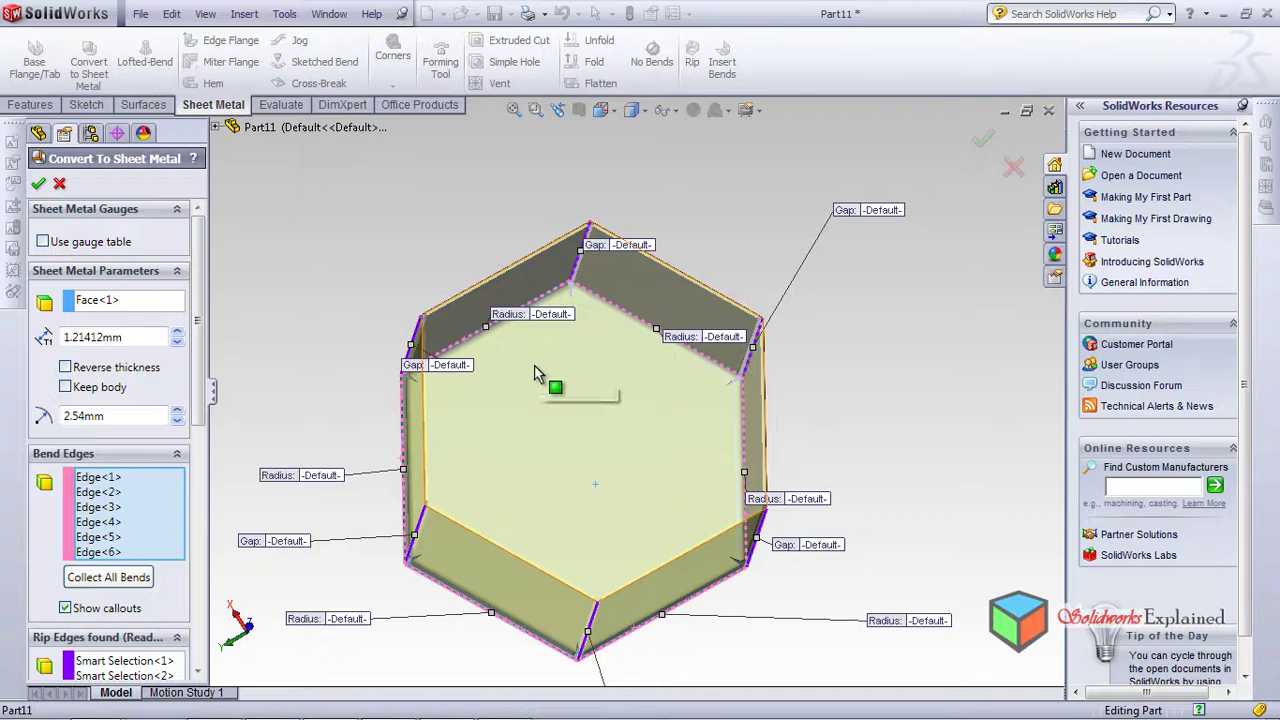
scroll(580, 565, "down", 4)
scroll(572, 581, "down", 5)
mouse_move(570, 398)
middle_mouse_down()
mouse_move(543, 380)
mouse_move(569, 540)
mouse_move(580, 298)
mouse_move(543, 277)
mouse_move(531, 417)
mouse_move(560, 400)
middle_mouse_up()
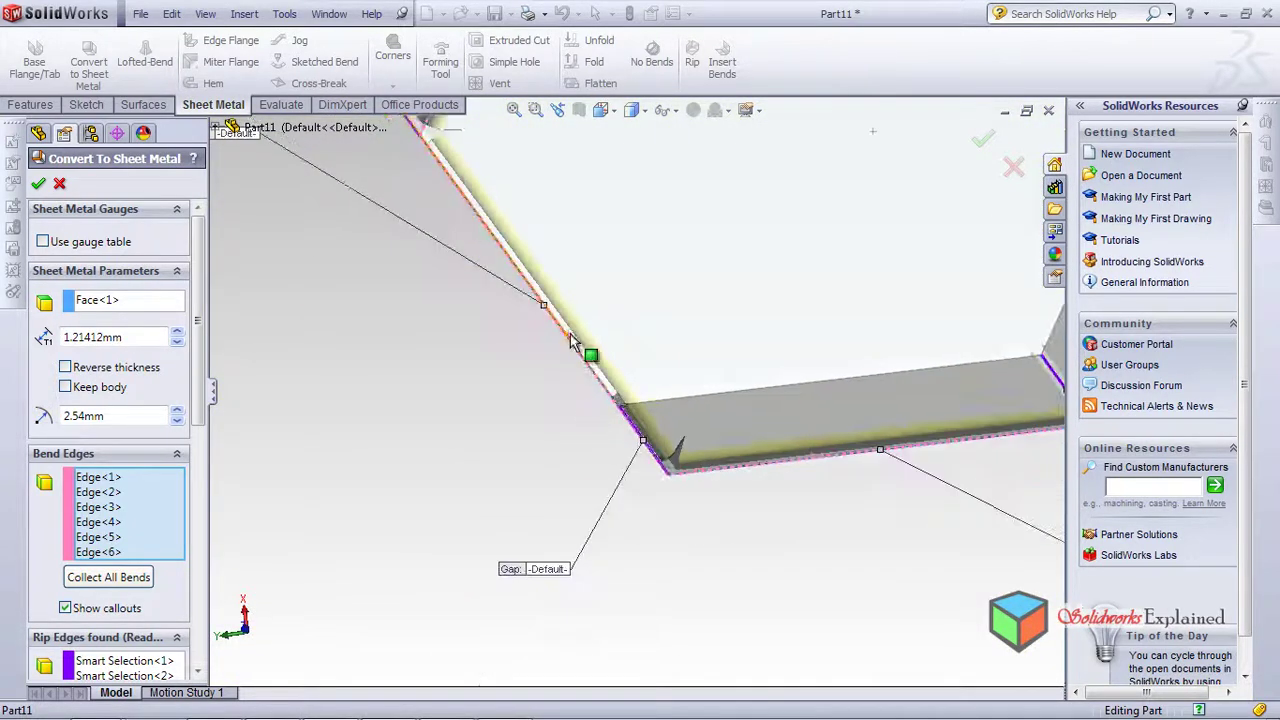
left_click(39, 184)
Examine the converted hexagonal tray from inside and outside, including the bends, wall edges and corner rip gaps
scroll(403, 304, "up", 5)
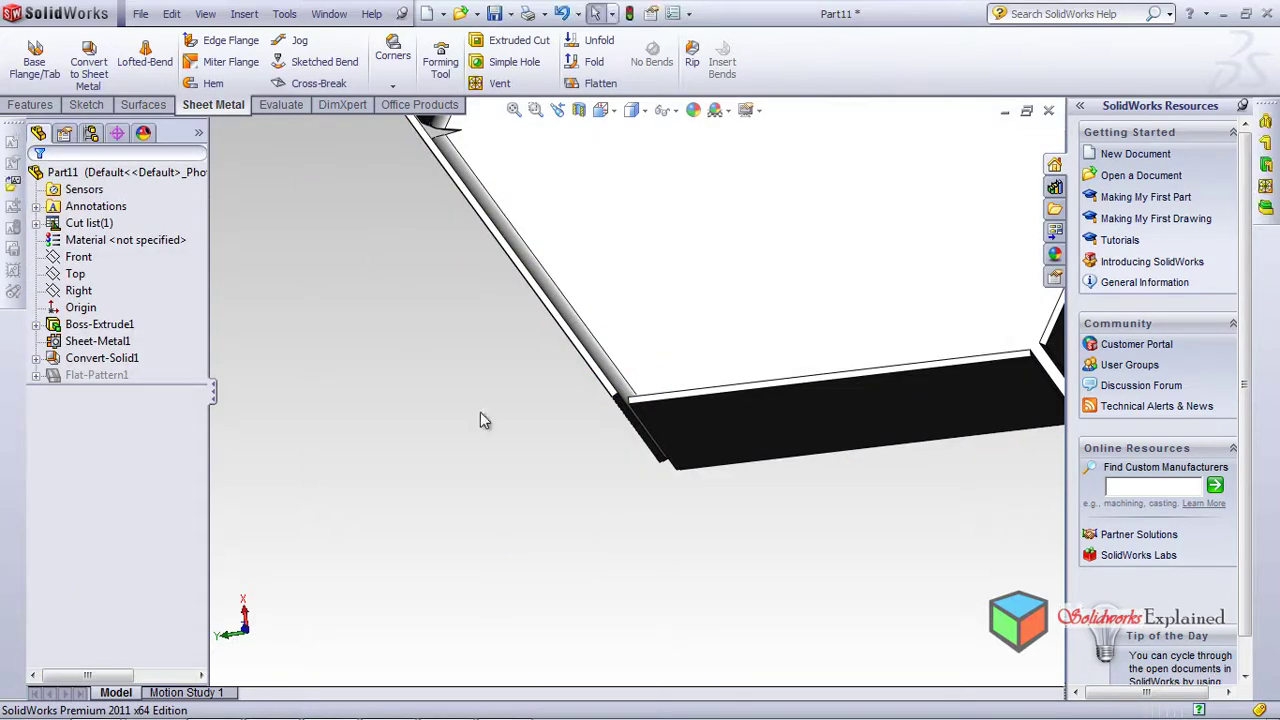
middle_click_drag(590, 475, 723, 489)
scroll(730, 300, "down", 5)
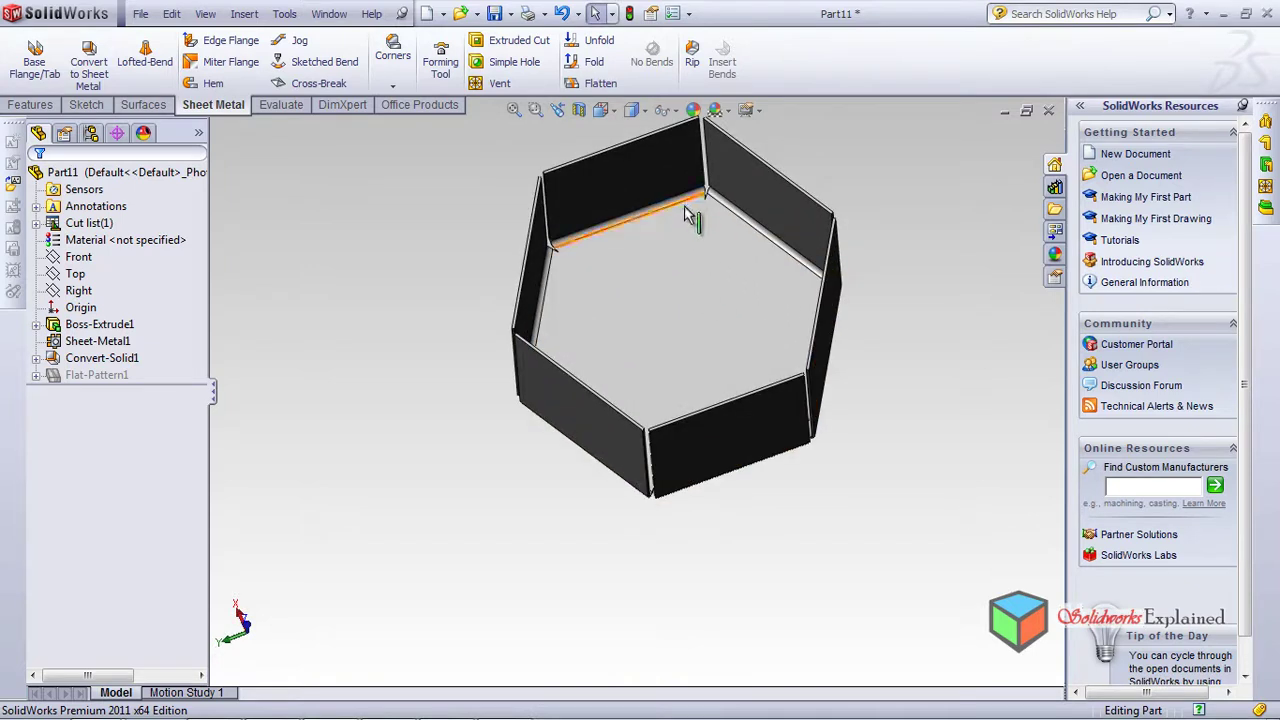
middle_click_drag(661, 405, 600, 309)
scroll(648, 478, "down", 5)
scroll(606, 320, "up", 6)
middle_click_drag(572, 394, 440, 55)
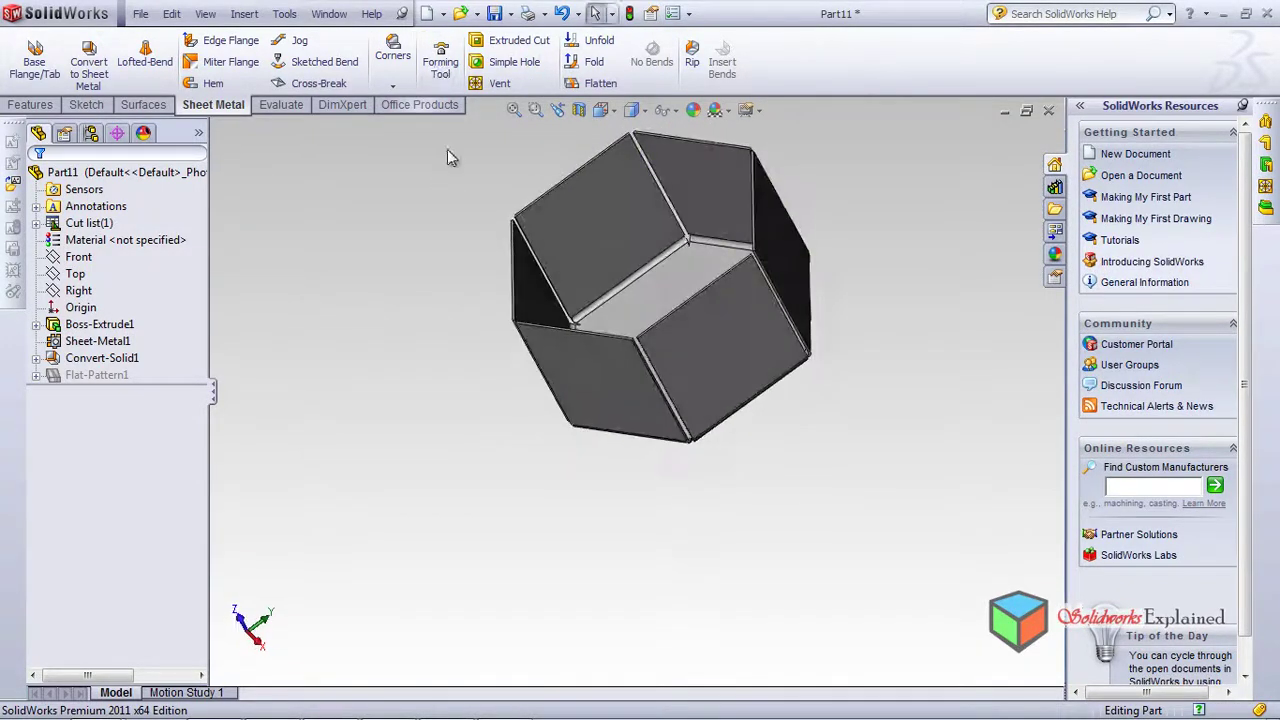
middle_click_drag(574, 386, 577, 107)
middle_click_drag(590, 190, 637, 300)
scroll(655, 390, "down", 6)
scroll(630, 440, "up", 8)
middle_click_drag(640, 428, 651, 278)
scroll(581, 414, "down", 5)
middle_click_drag(581, 414, 370, 428)
Edit the Convert-Solid feature and set its sheet thickness to 5 mm
left_click(100, 358)
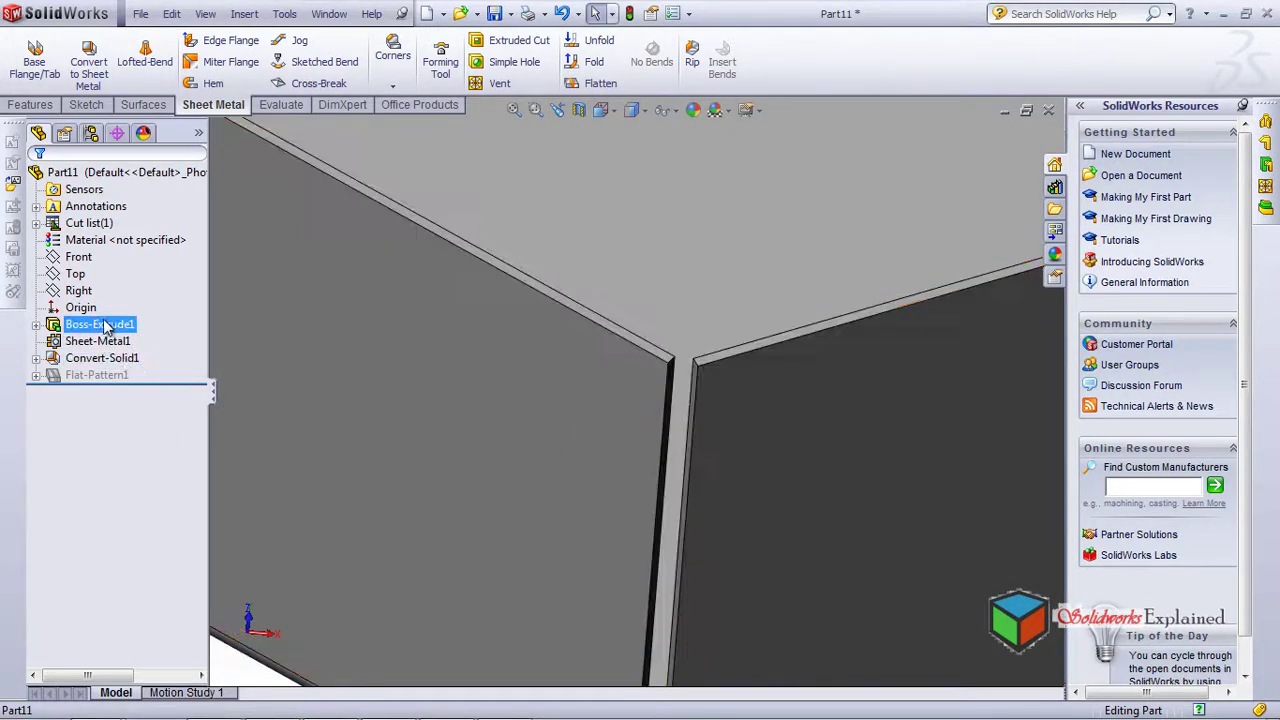
left_click(96, 362)
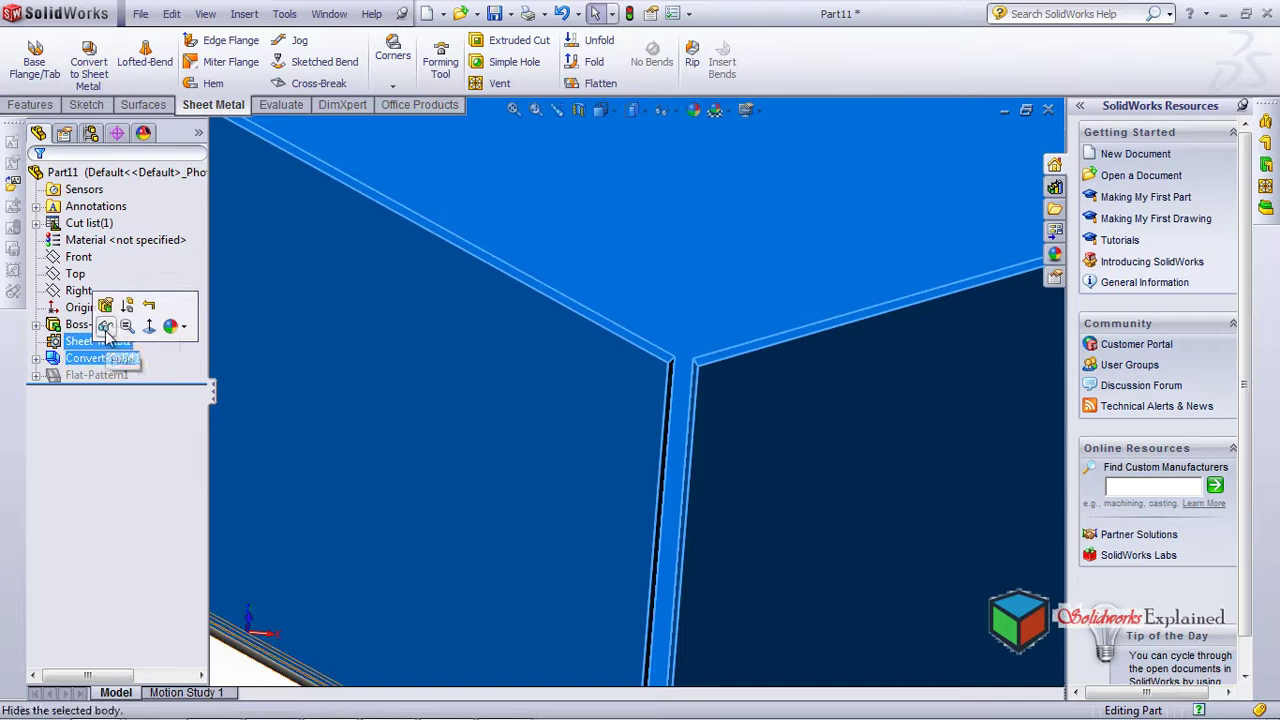
left_click(110, 312)
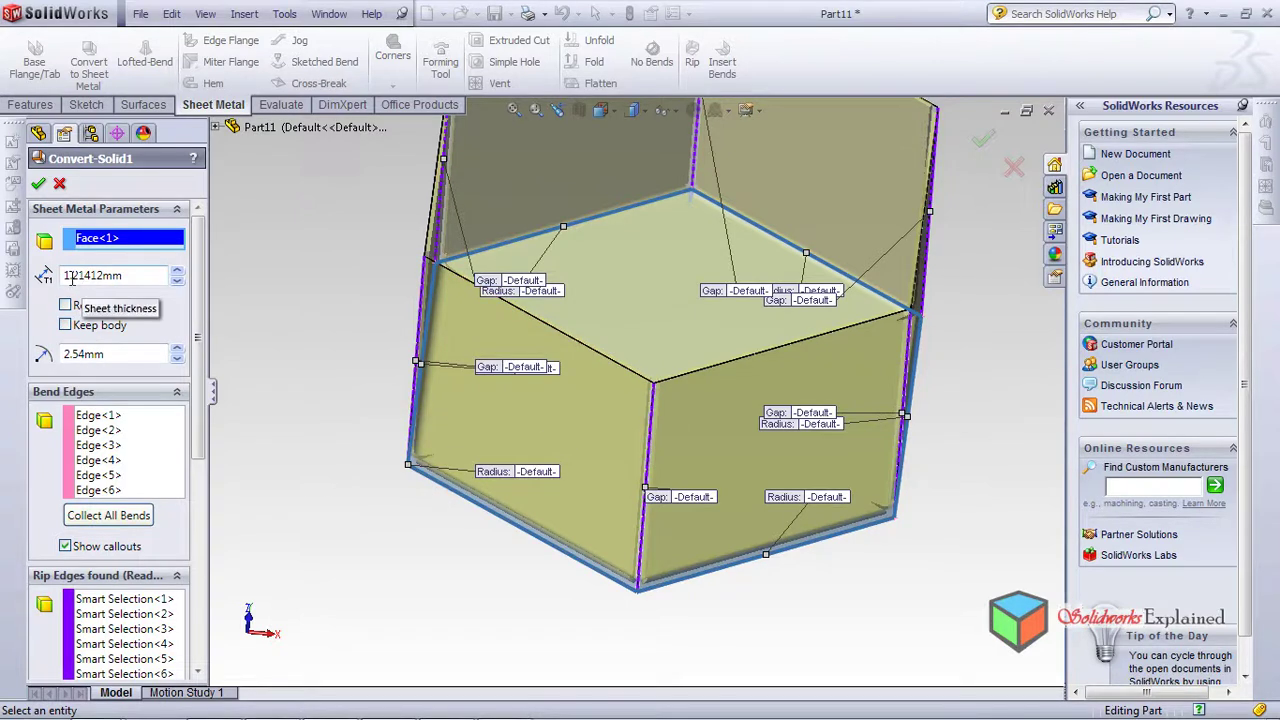
scroll(639, 387, "down", 5)
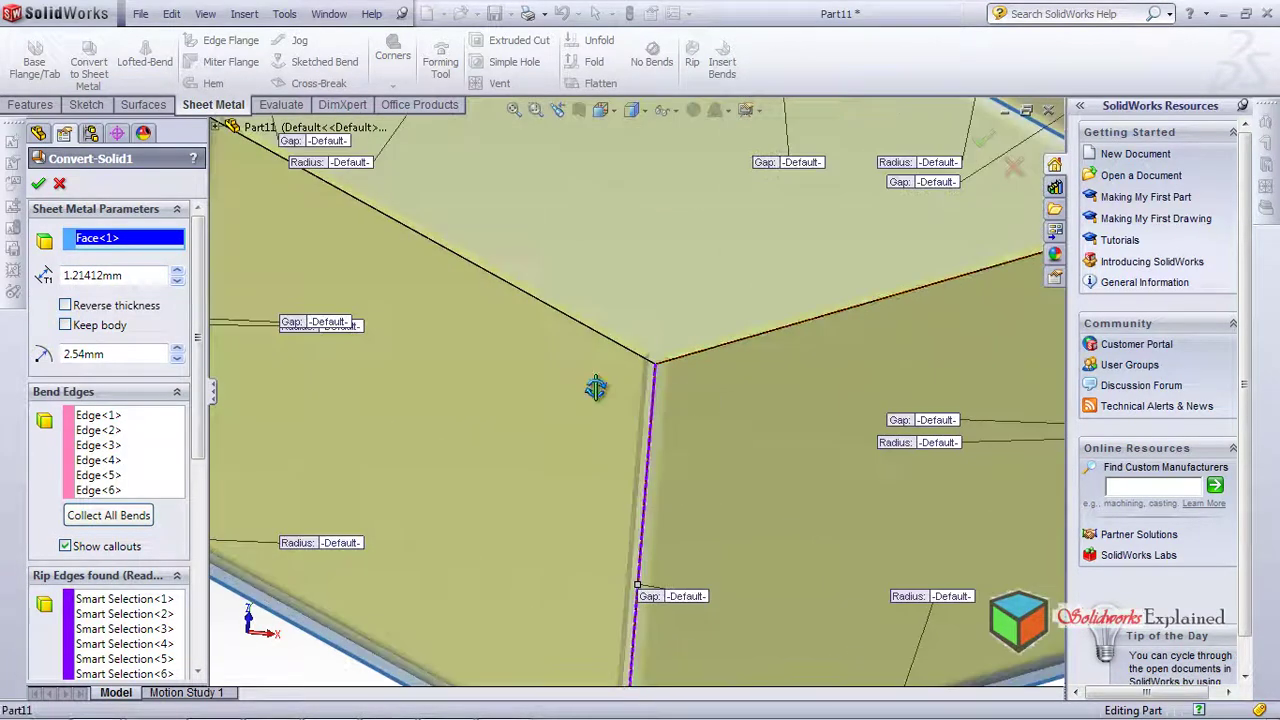
left_click(156, 274)
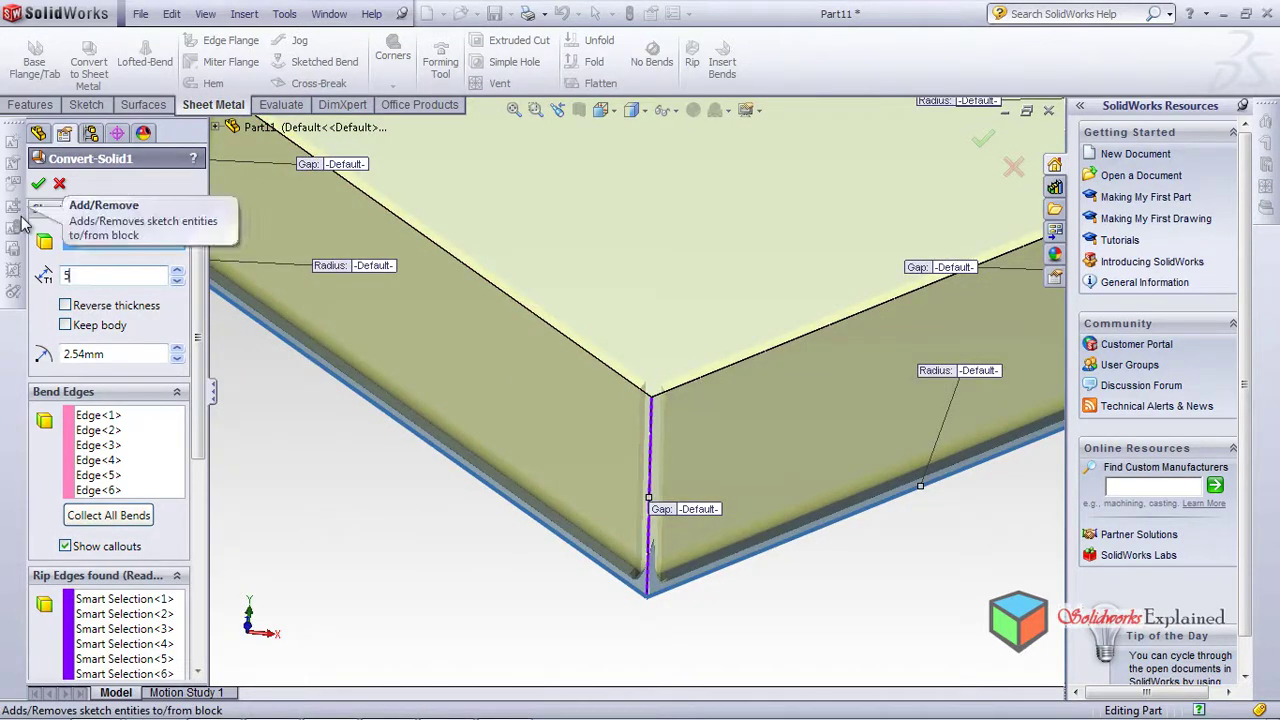
type("5")
key("Return")
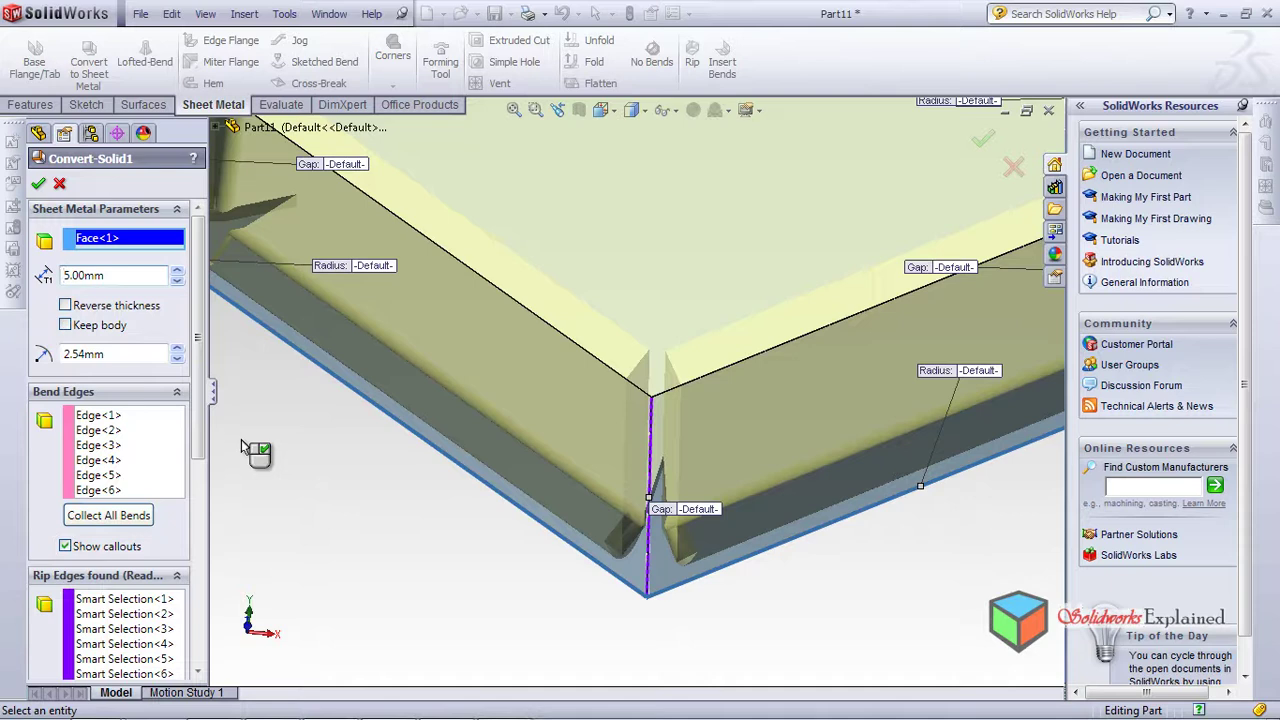
Examine the preview of the thickened walls, bends and corner gaps around the hexagonal tray
scroll(612, 318, "down", 5)
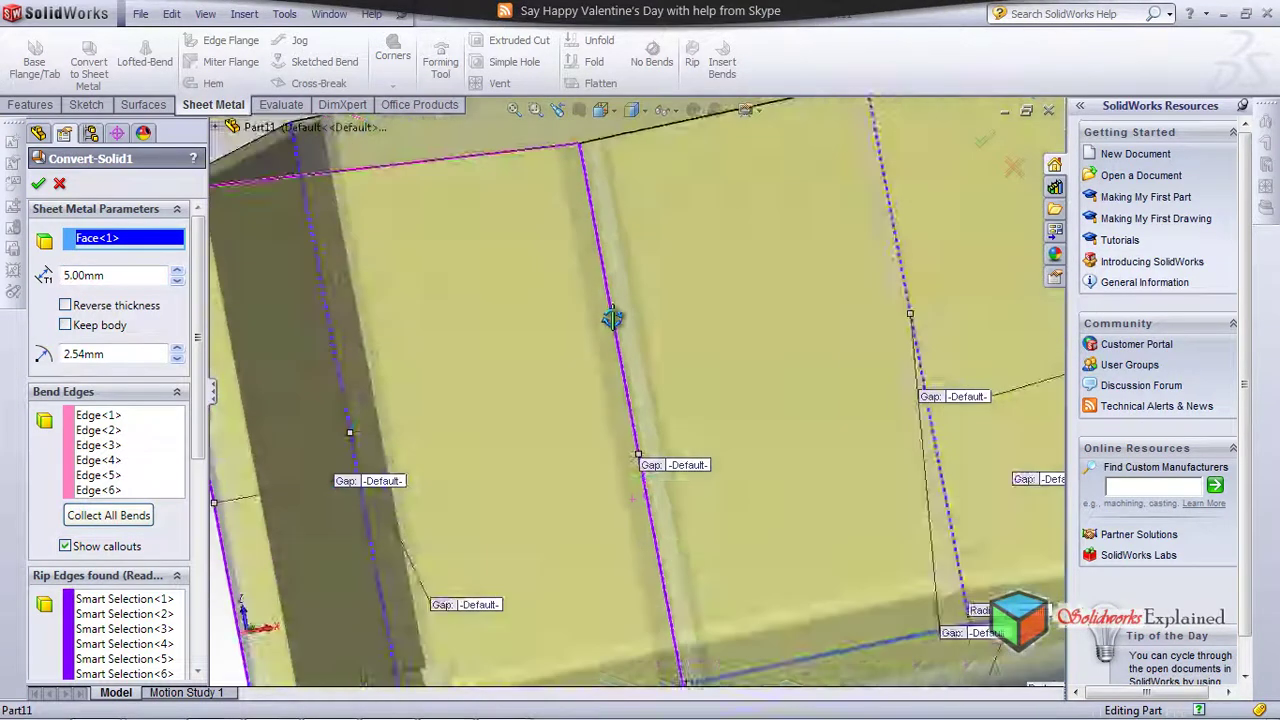
scroll(650, 430, "up", 3)
scroll(689, 540, "down", 3)
scroll(674, 640, "up", 3)
scroll(670, 603, "down", 3)
middle_click_drag(681, 461, 684, 533)
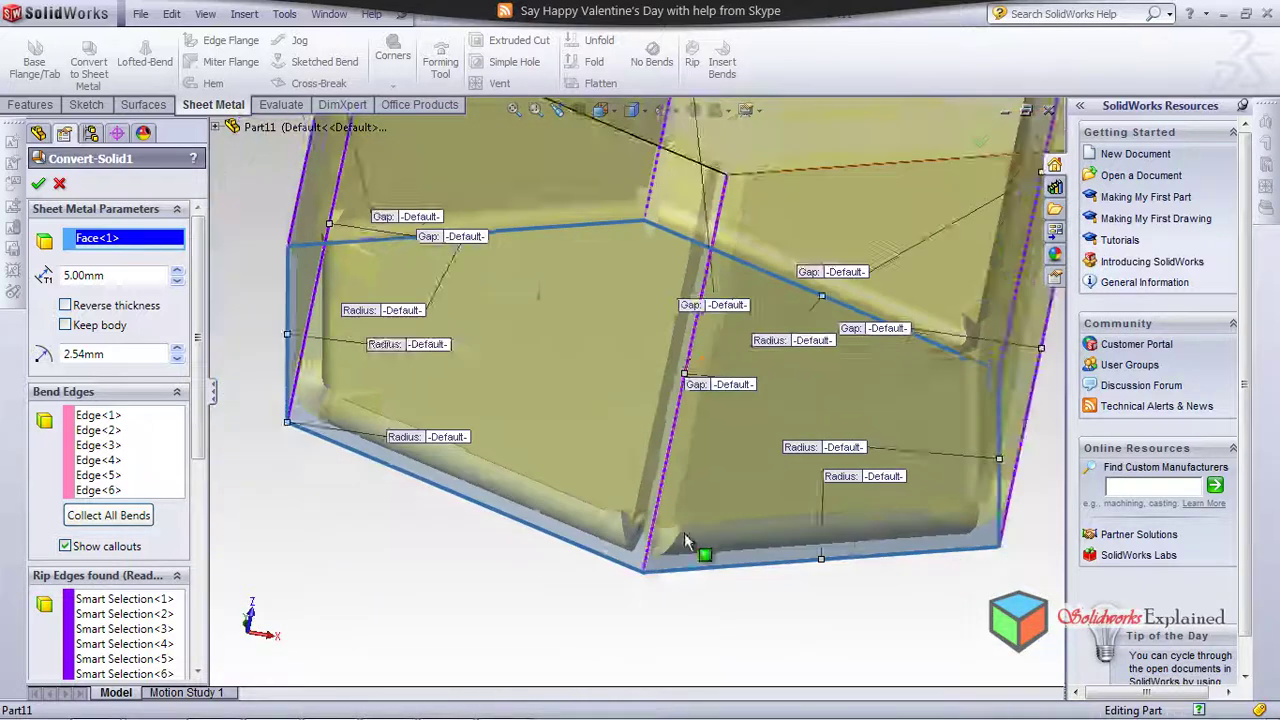
scroll(684, 532, "up", 3)
scroll(631, 235, "down", 5)
middle_click_drag(631, 235, 620, 460)
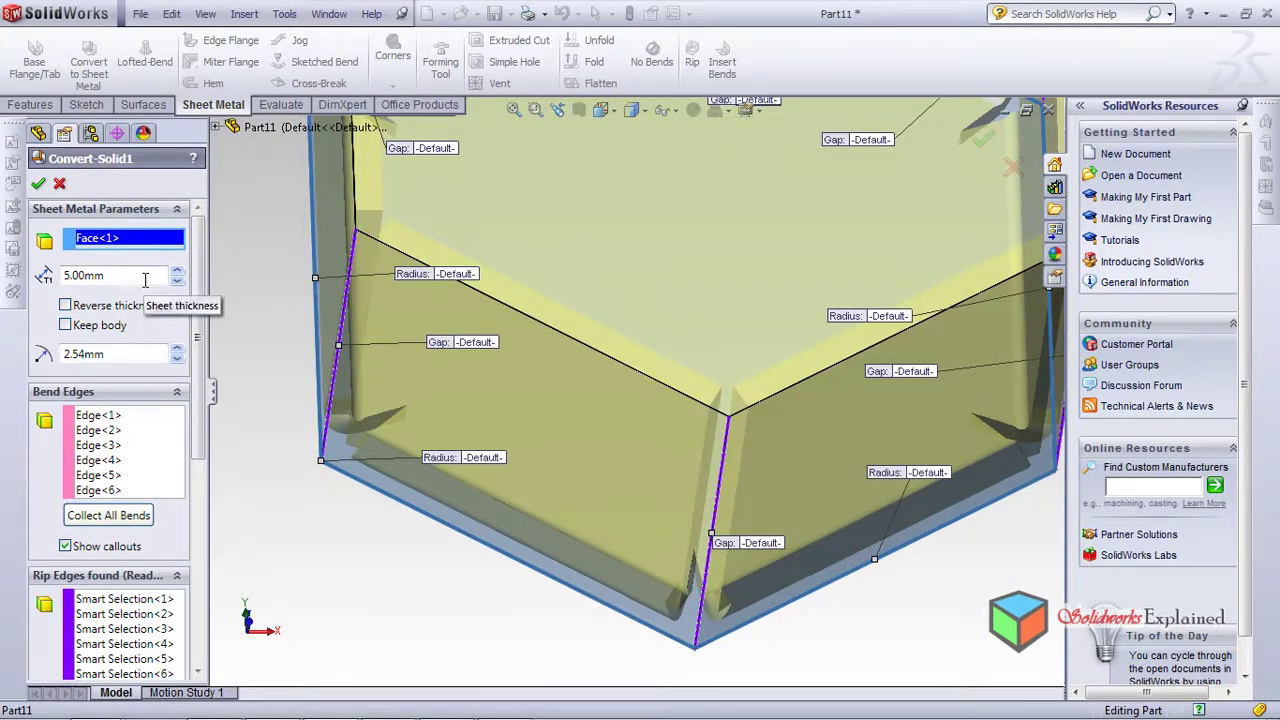
Try the reversed sheet thickness direction on the hexagonal tray and restore the original direction
middle_click_drag(543, 531, 446, 336)
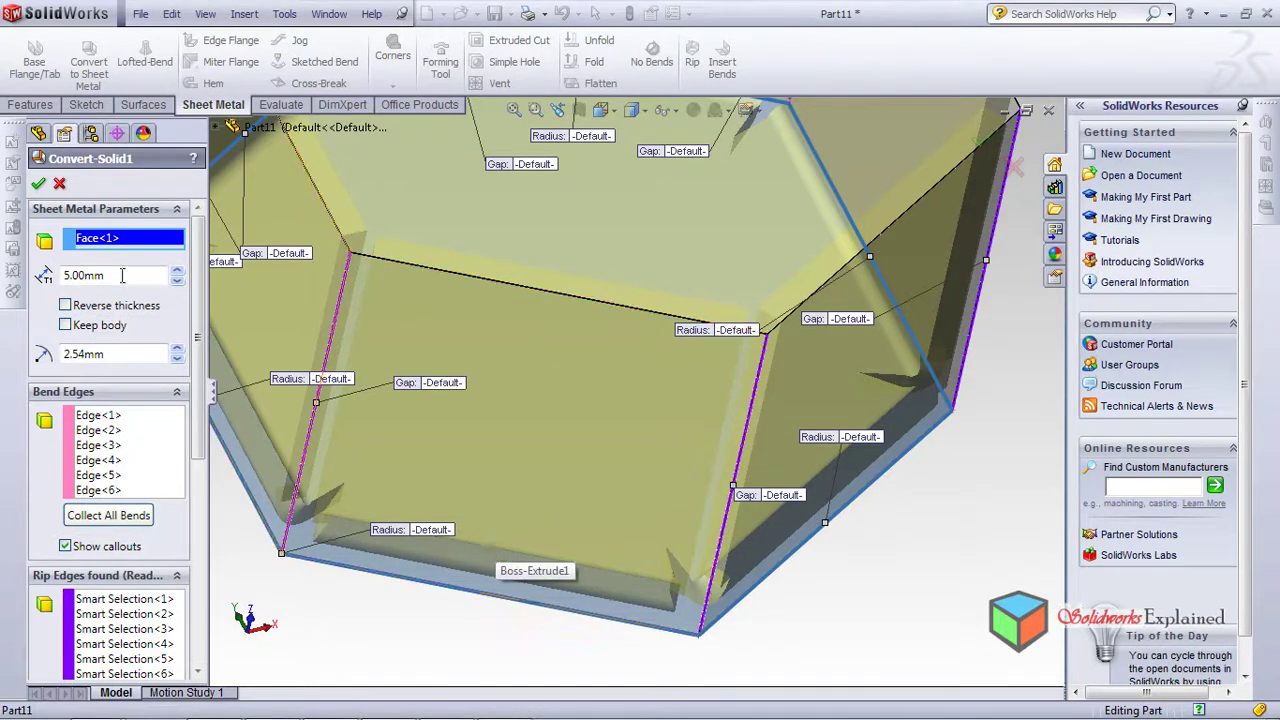
left_click(66, 307)
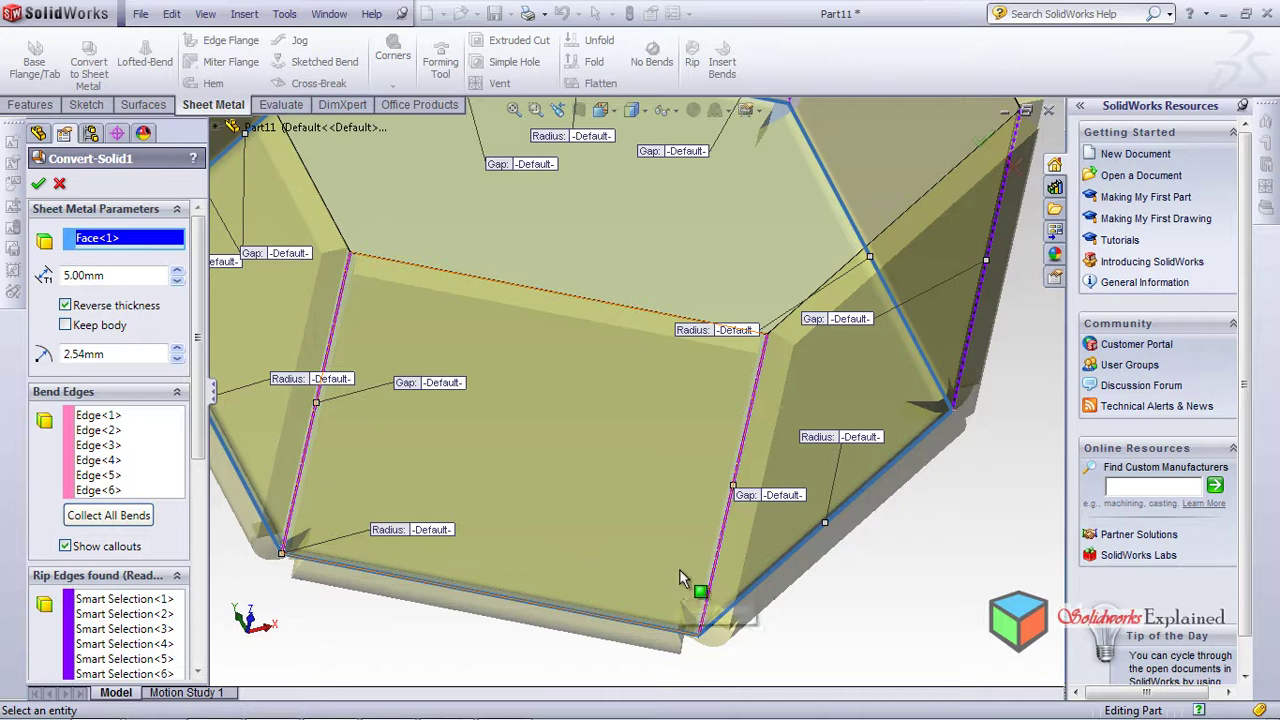
middle_click_drag(763, 523, 701, 532)
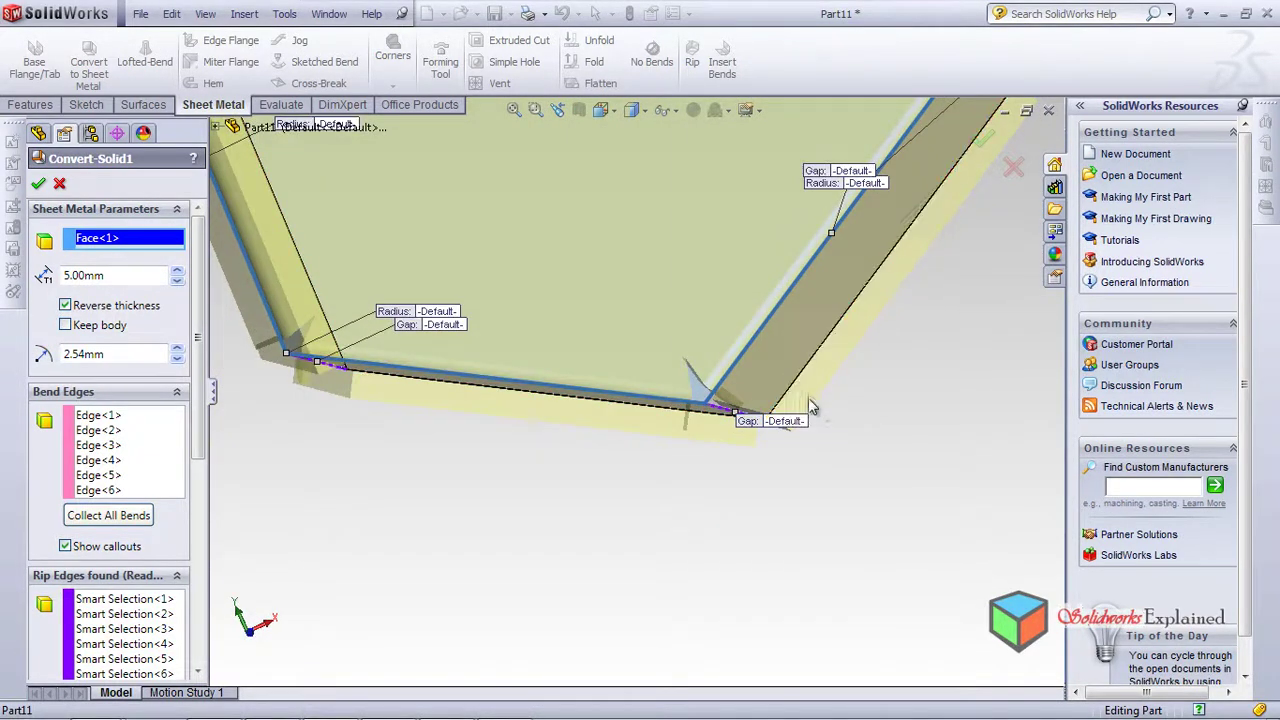
left_click(65, 306)
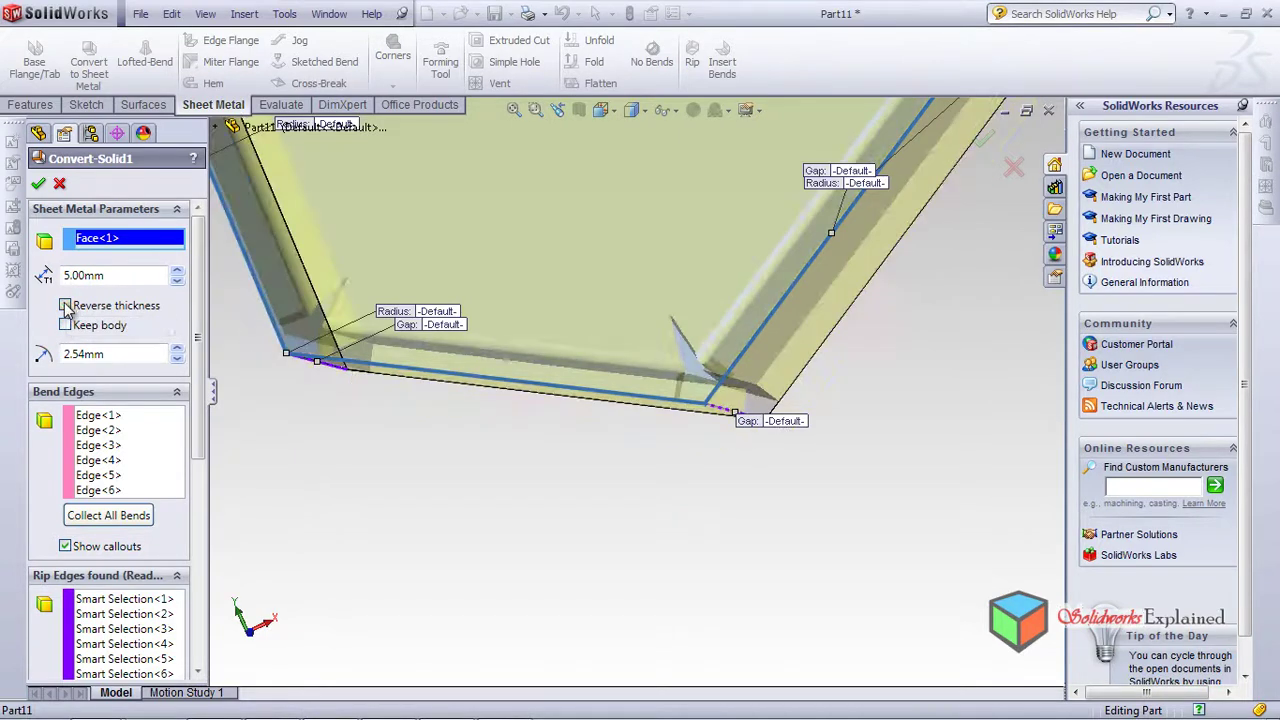
key("ctrl+7")
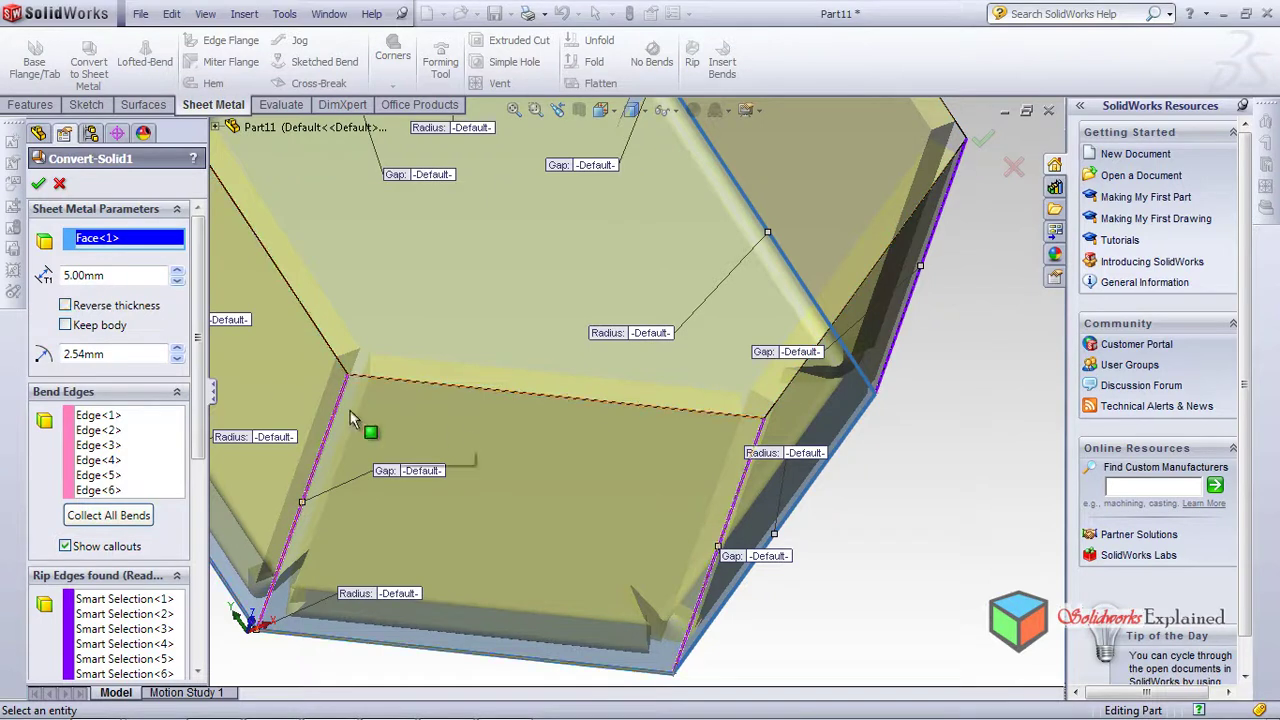
Set the sheet thickness of the converted hexagonal tray to 2 mm
left_click(130, 276)
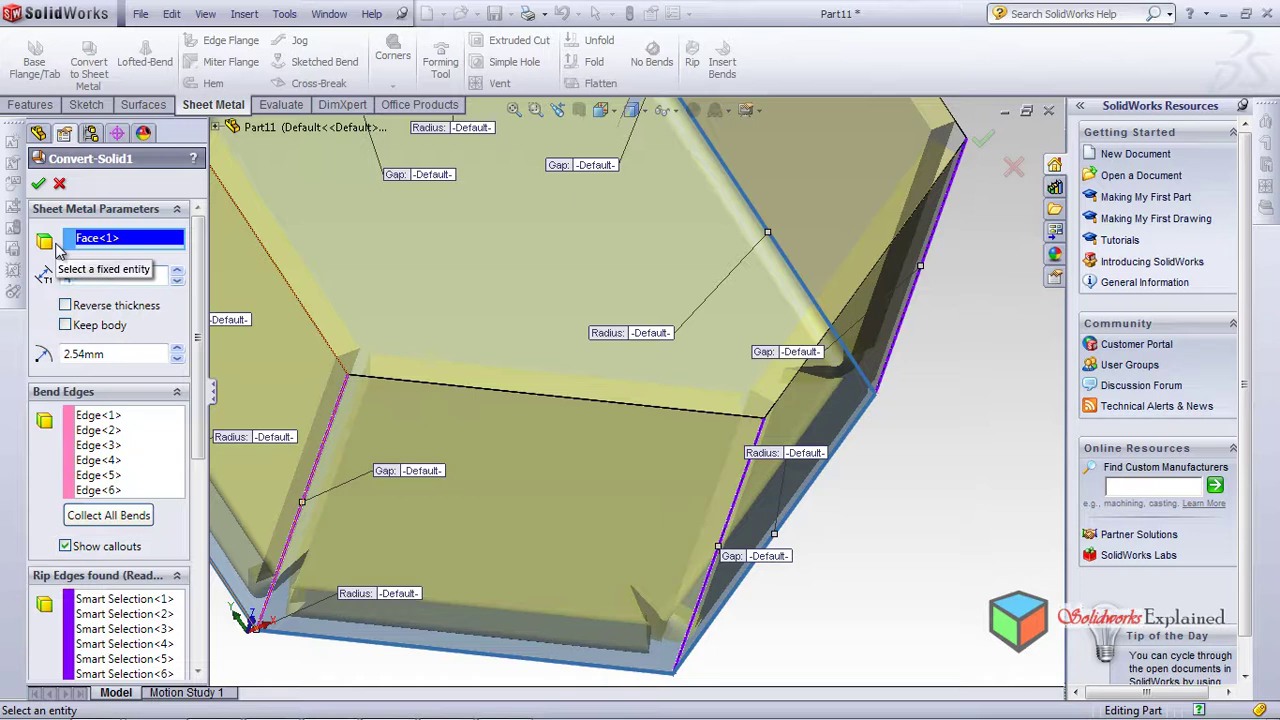
type("2")
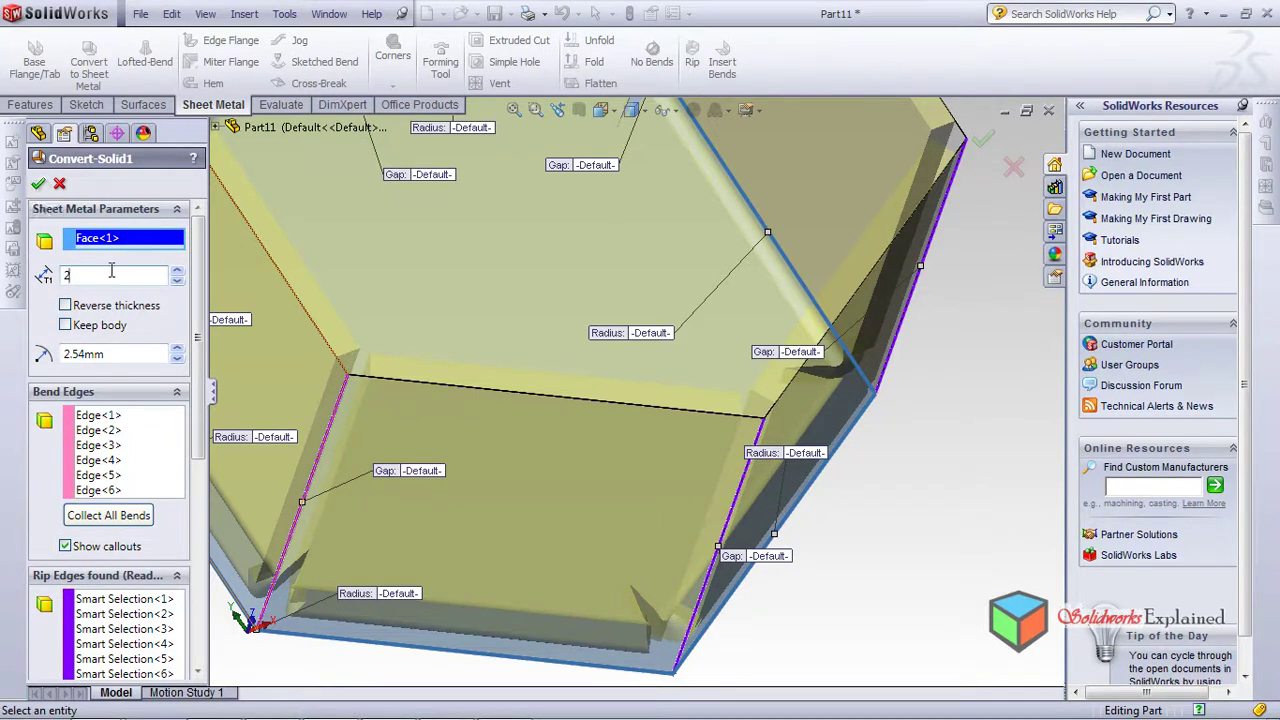
key("Return")
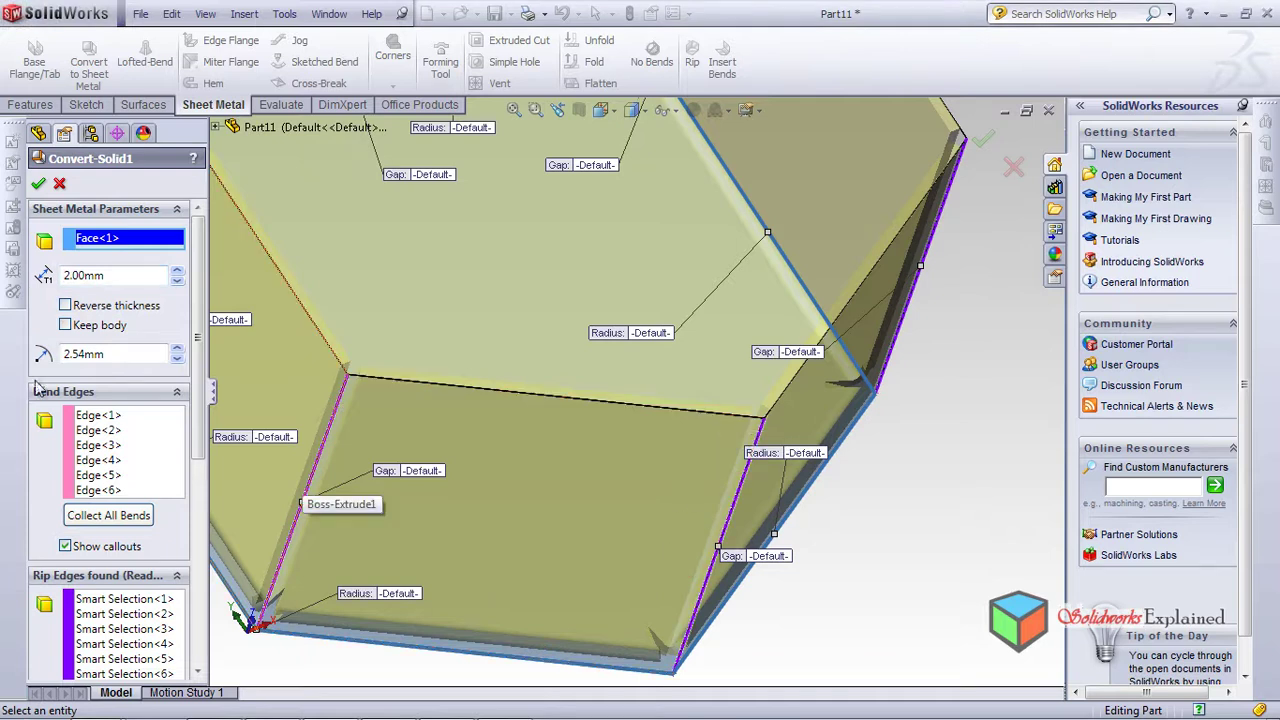
Set the default bend radius of the converted hexagonal tray to 5 mm
middle_click_drag(663, 634, 657, 600)
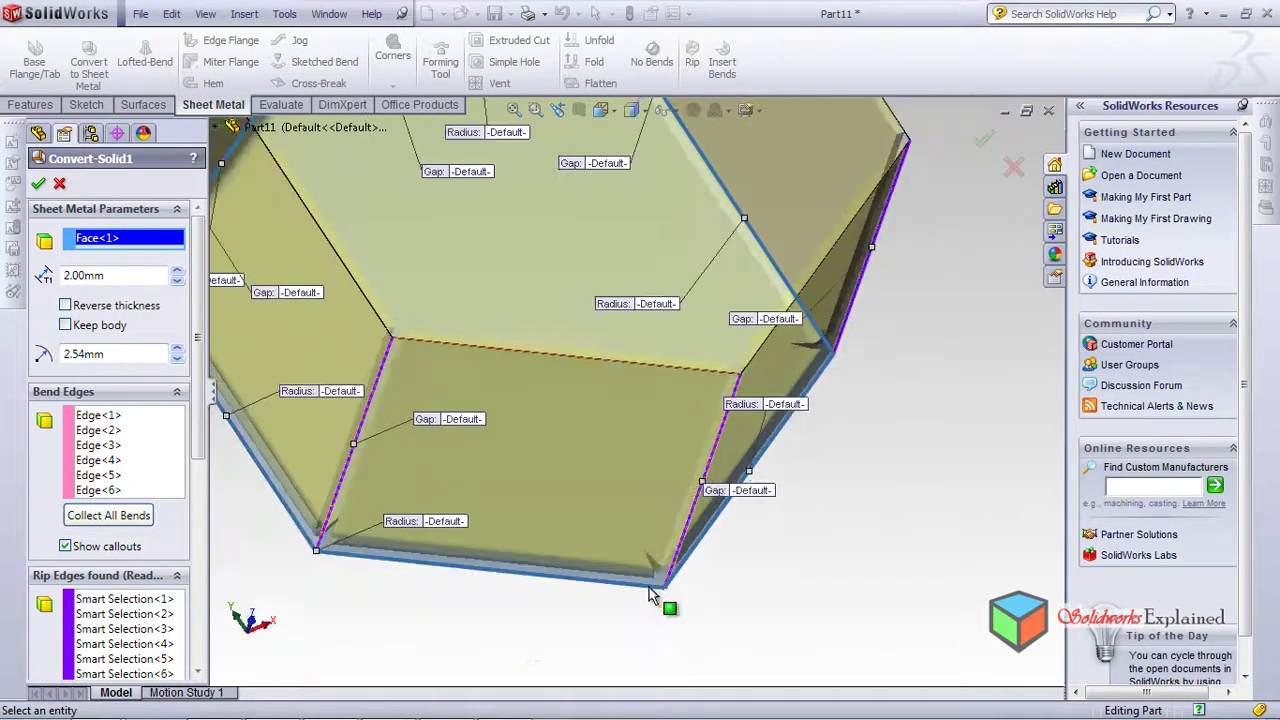
middle_click_drag(517, 529, 550, 523)
middle_click_drag(489, 373, 405, 465)
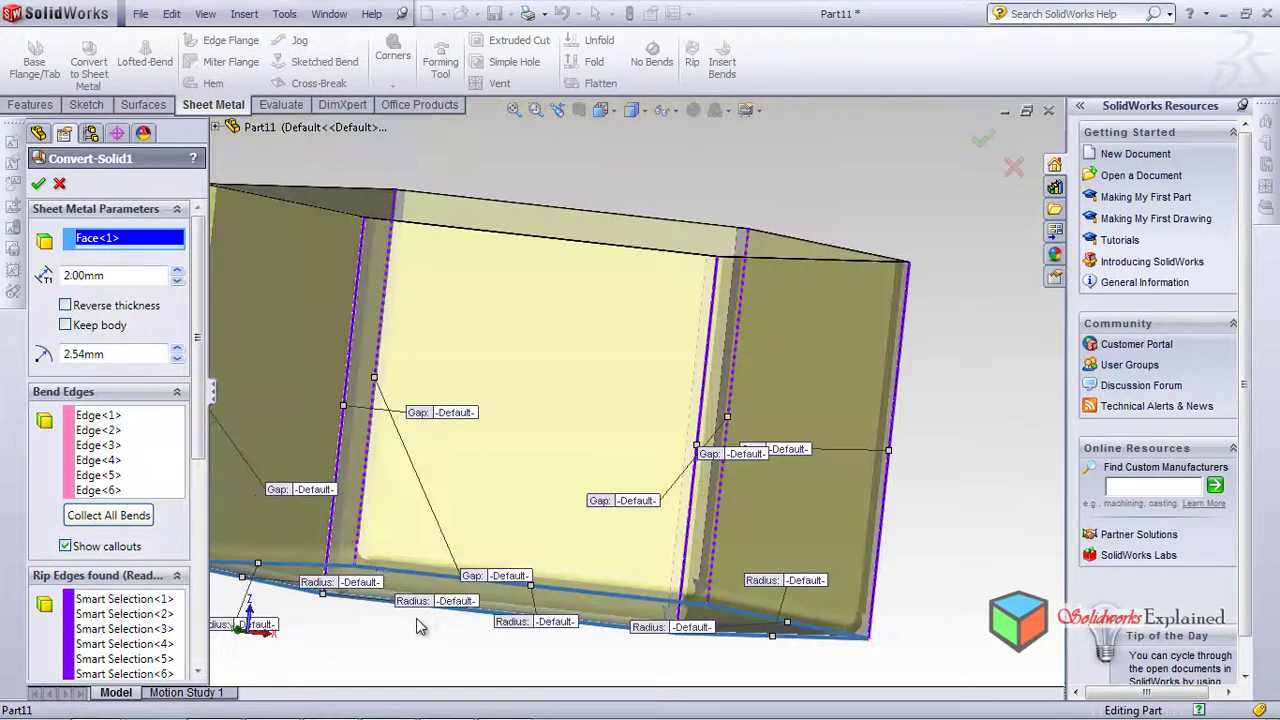
middle_click_drag(583, 552, 586, 640)
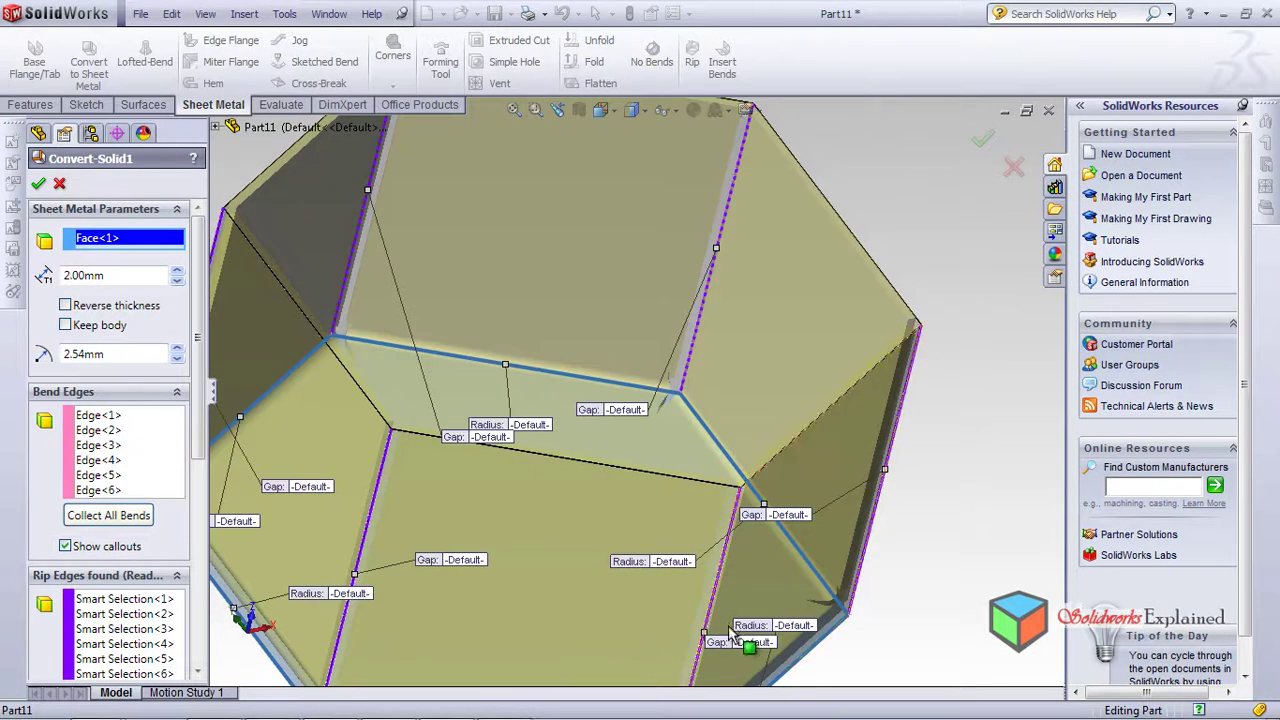
scroll(731, 631, "up", 5)
scroll(508, 485, "down", 8)
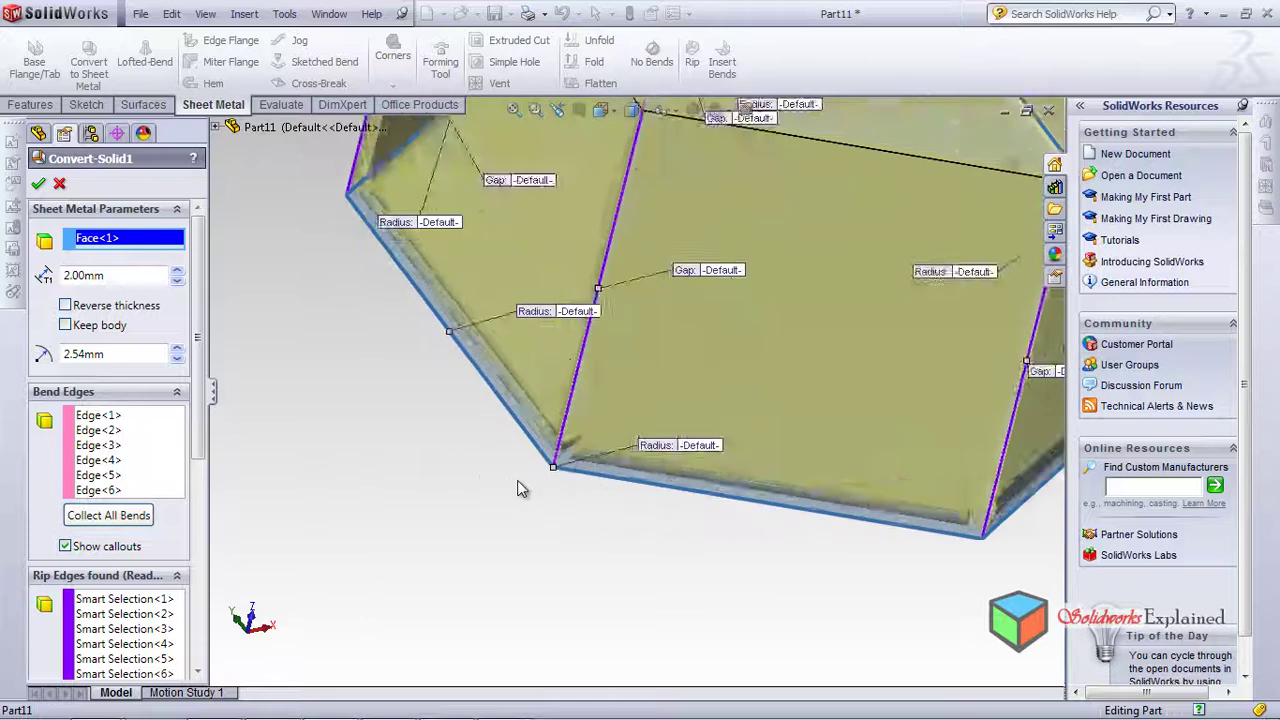
scroll(520, 488, "down", 3)
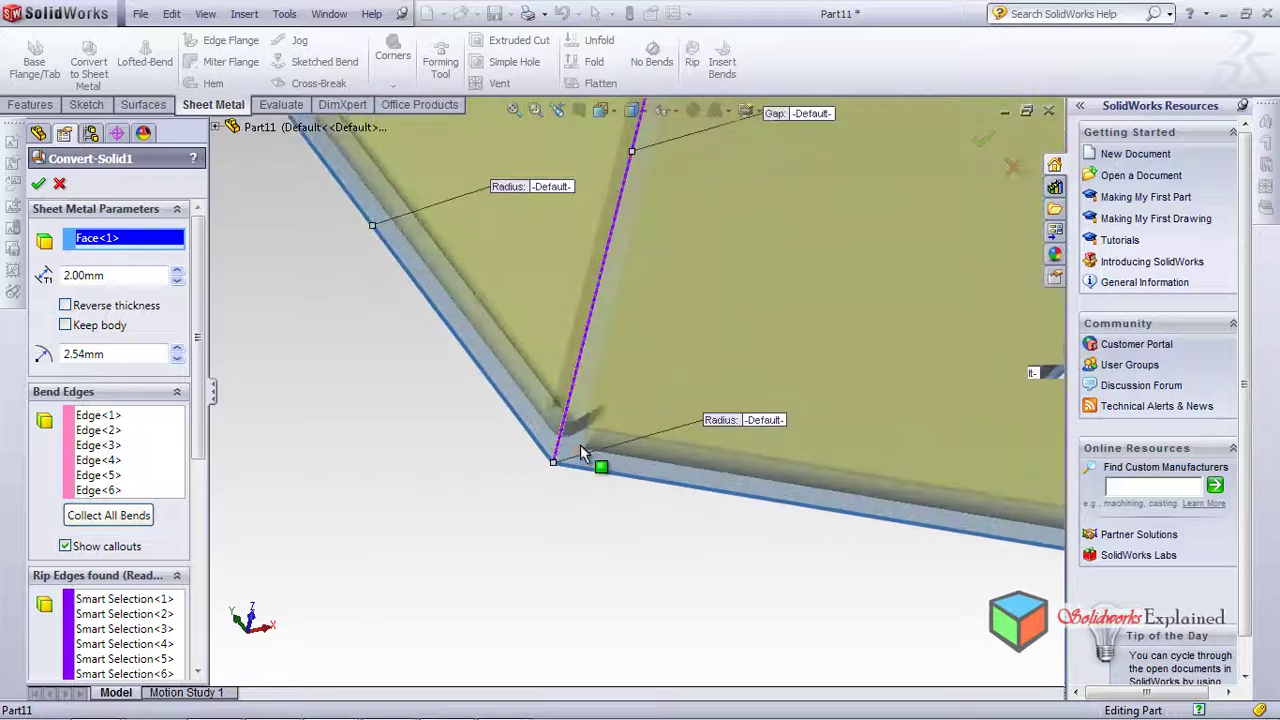
left_click(138, 353)
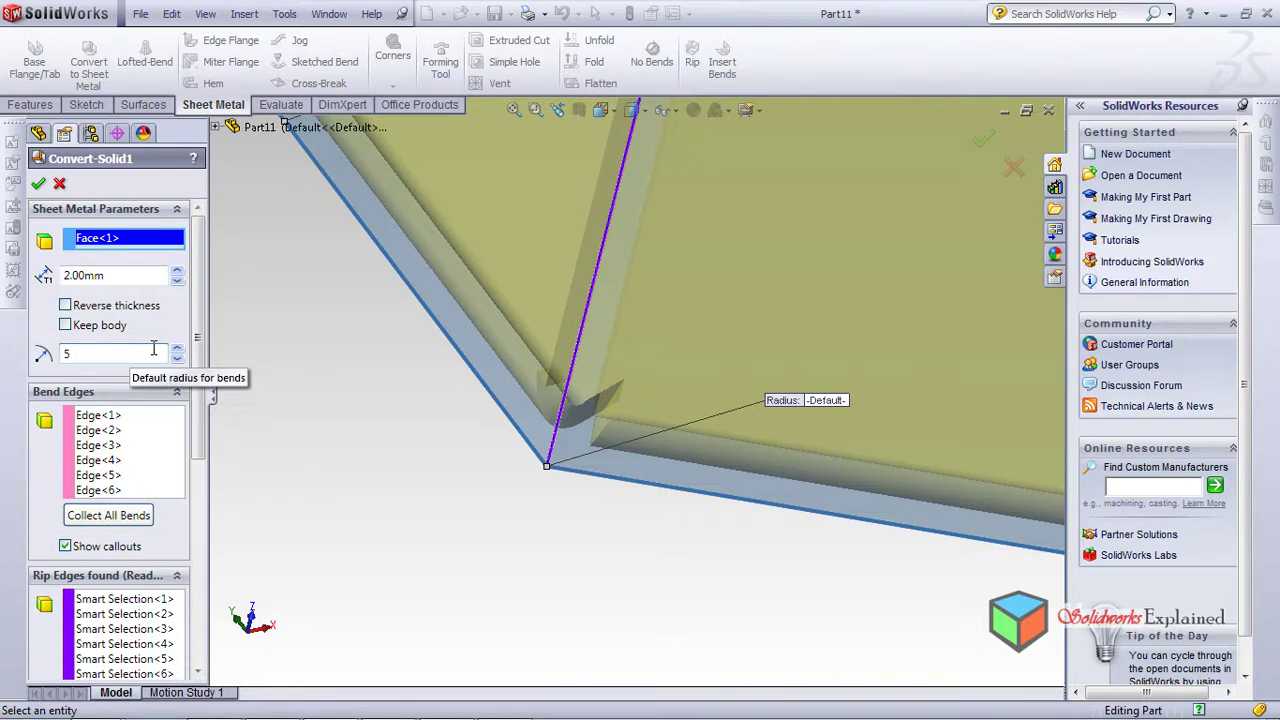
type("5")
key("Return")
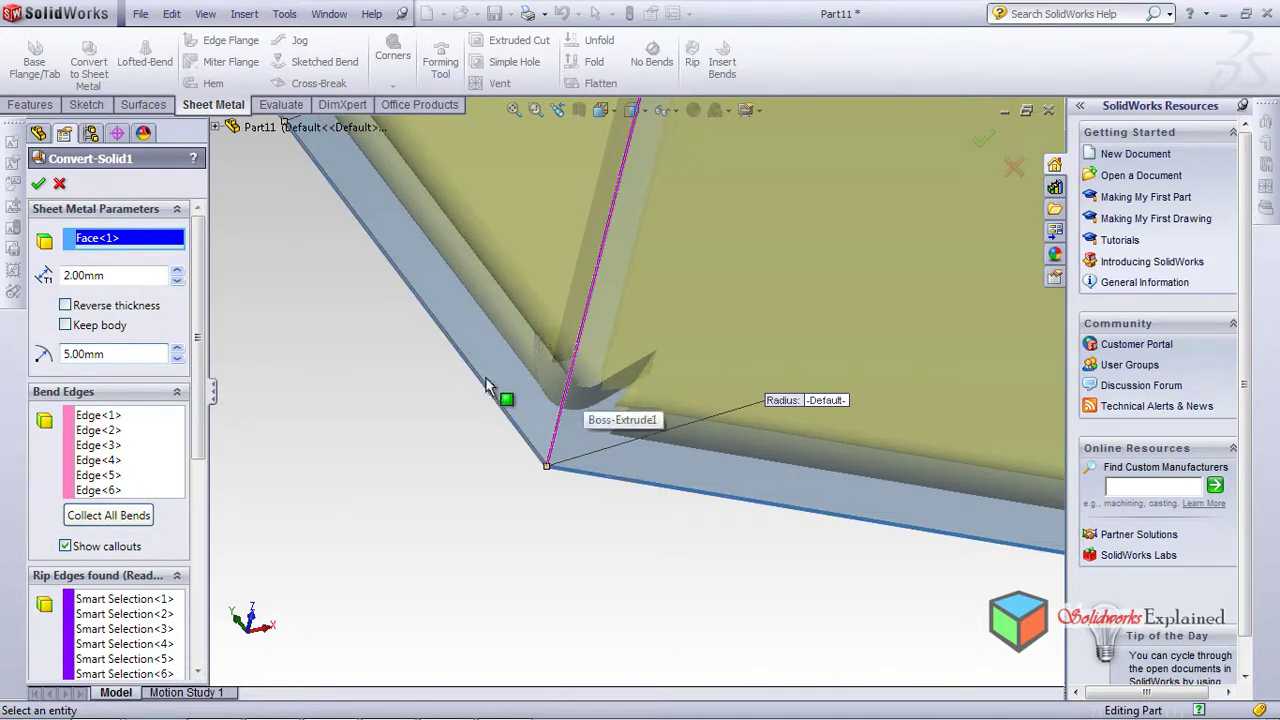
Examine the bends and corner gaps of the tray preview, and review the bend edge, rip edge, rip sketch and corner default settings
middle_click_drag(500, 434, 575, 338)
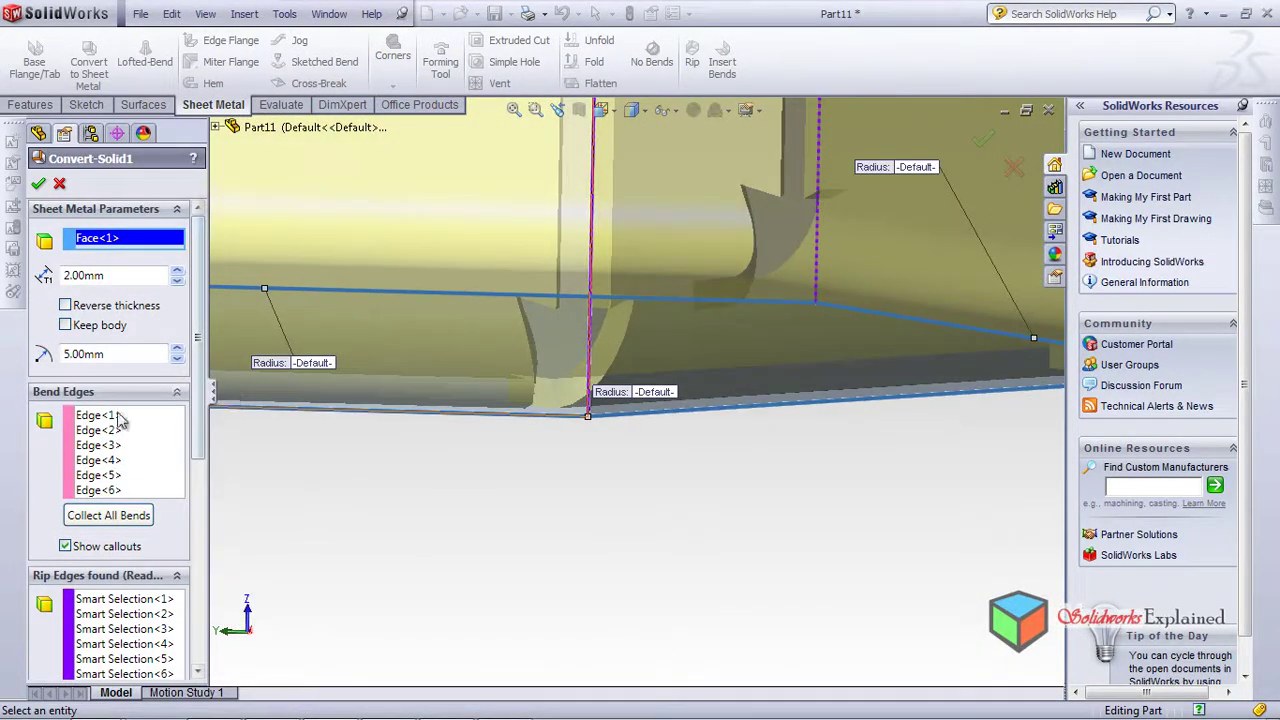
left_click_drag(198, 385, 196, 478)
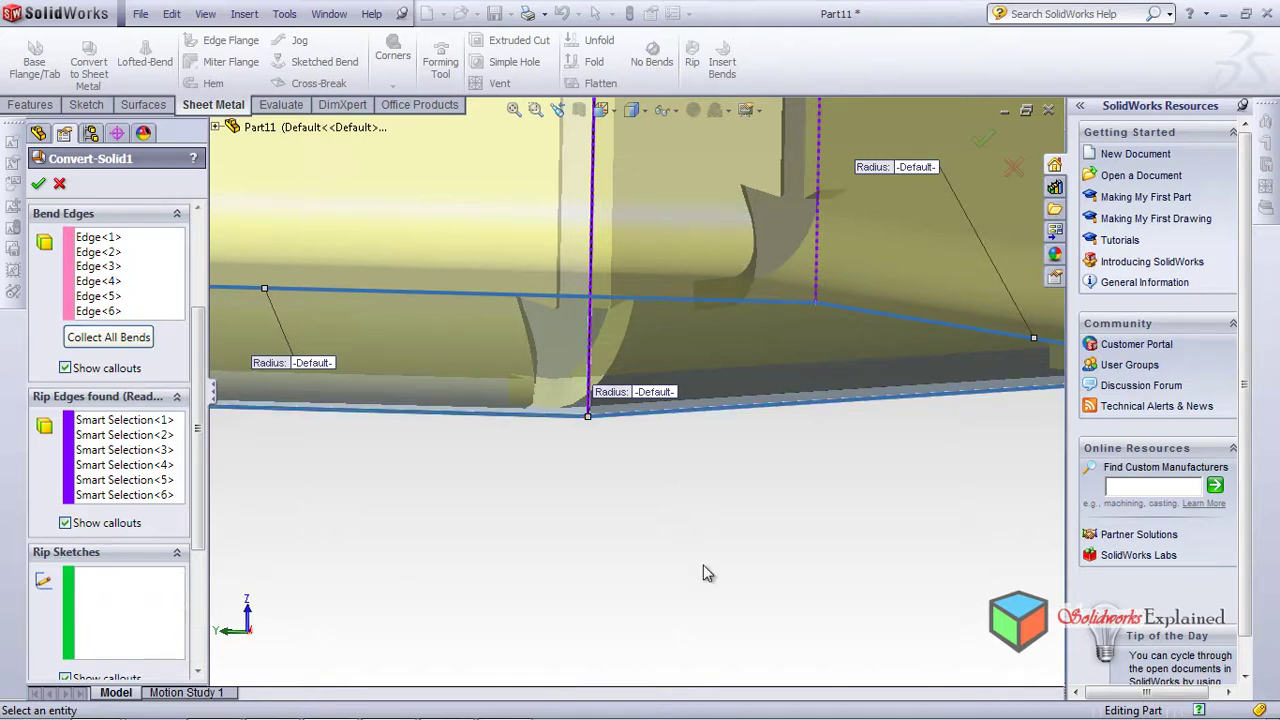
scroll(650, 525, "up", 3)
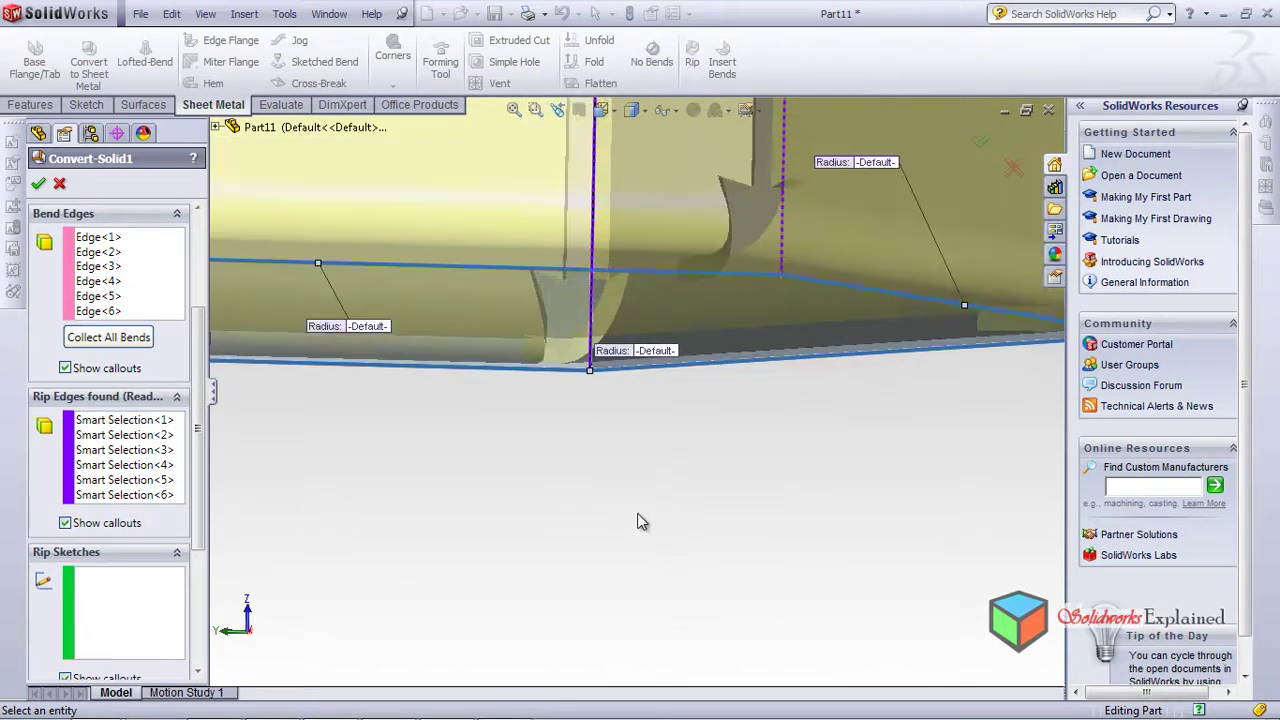
scroll(586, 220, "down", 2)
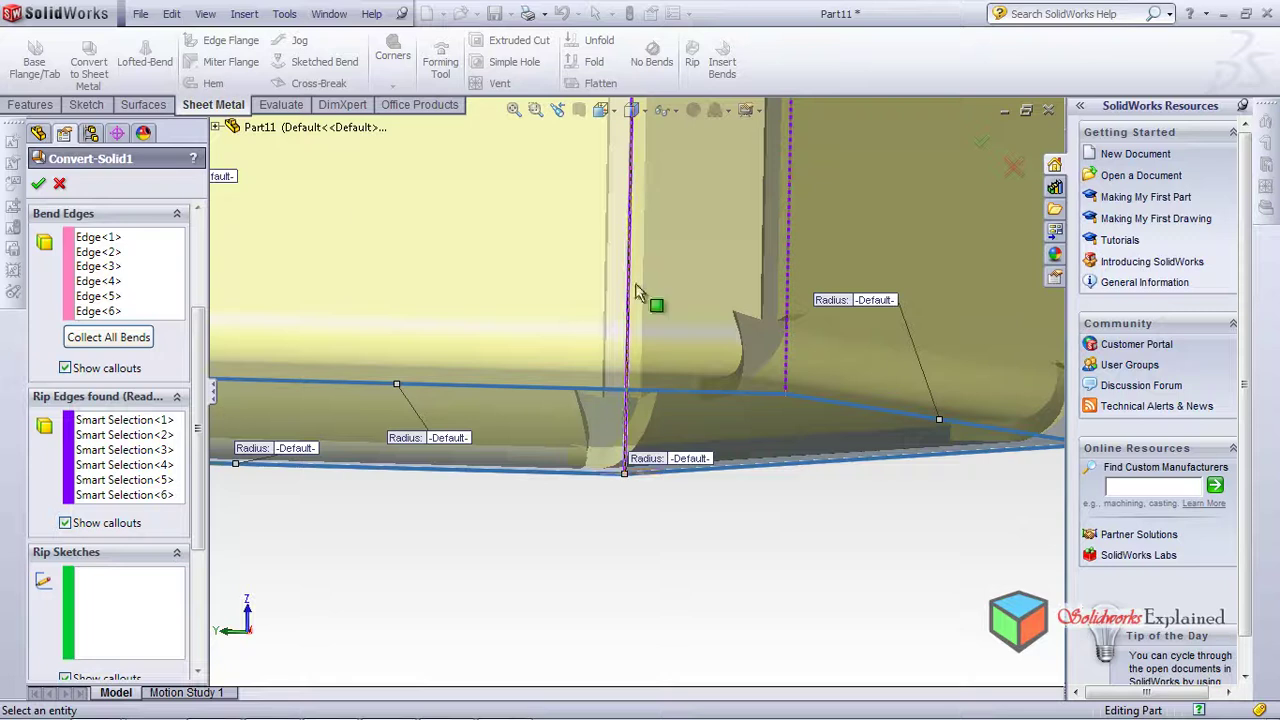
left_click_drag(197, 452, 197, 563)
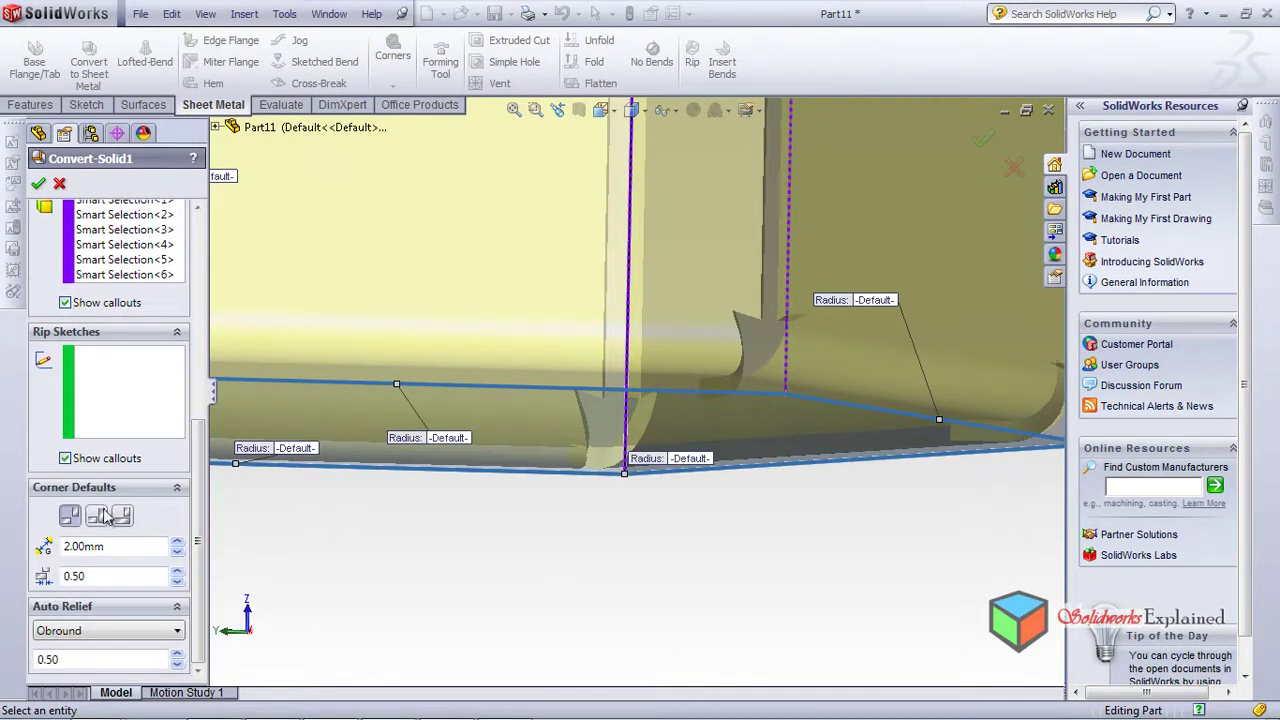
scroll(625, 390, "down", 2)
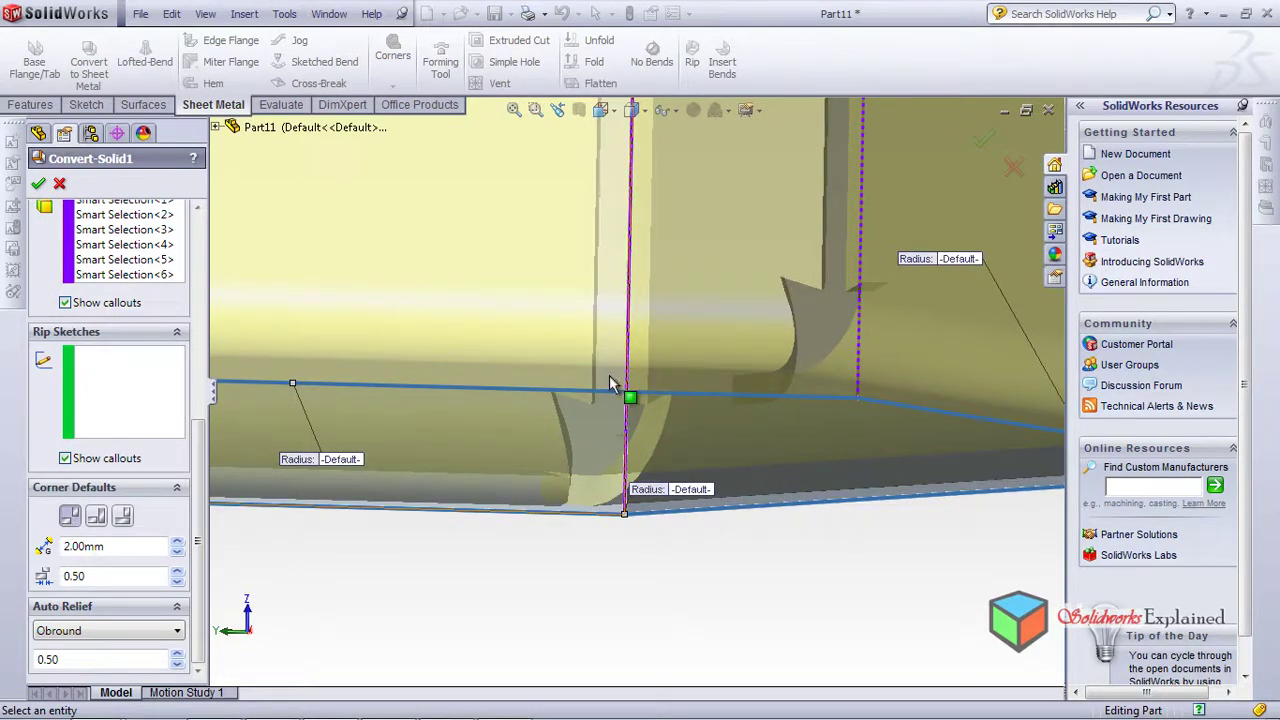
scroll(575, 440, "down", 3)
middle_click_drag(561, 357, 560, 250)
Compare the overlap and underlap corner defaults at a rip corner of the tray and return to open butt
left_click(340, 104)
scroll(663, 206, "up", 2)
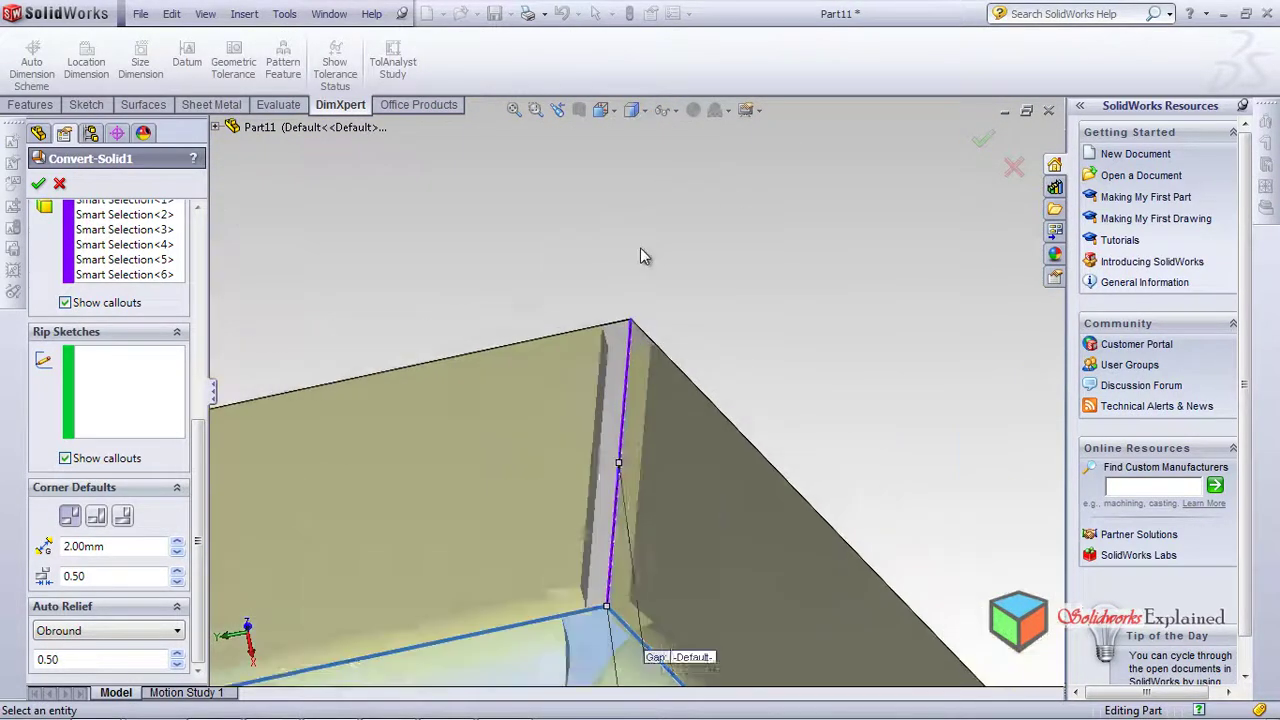
scroll(586, 375, "down", 3)
middle_click_drag(681, 290, 688, 325)
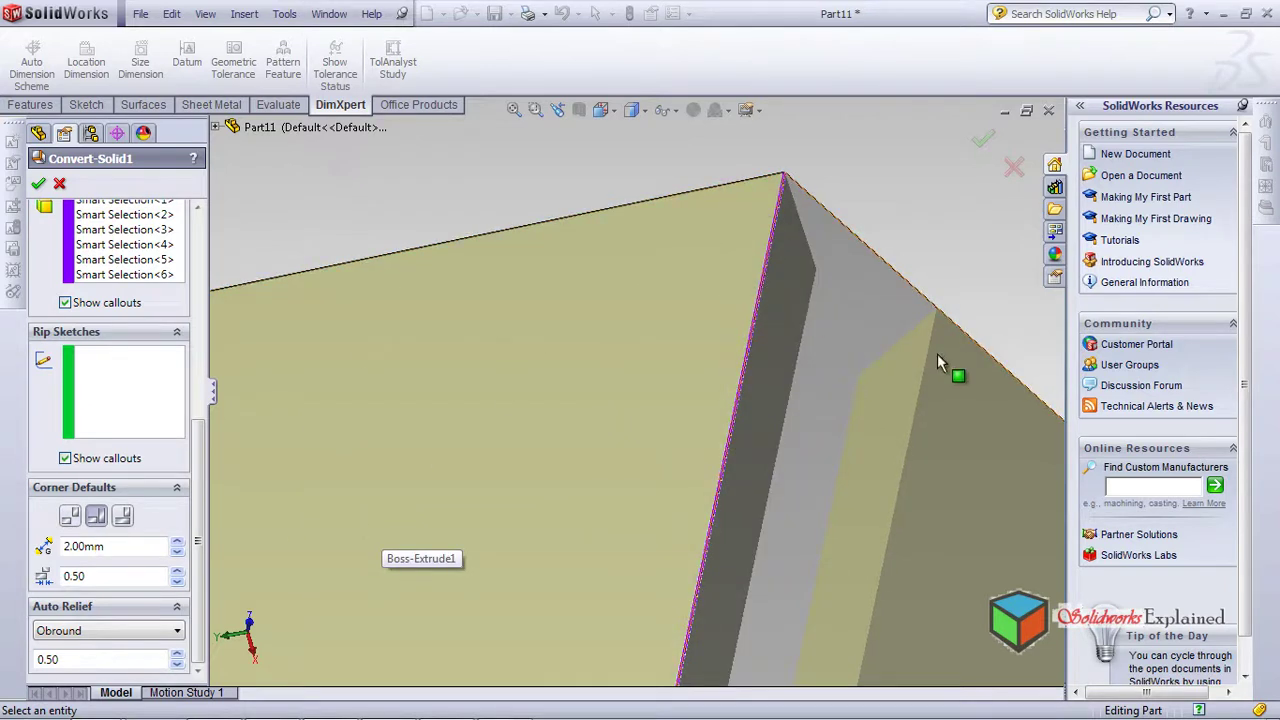
middle_click_drag(636, 472, 676, 386)
scroll(676, 386, "up", 10)
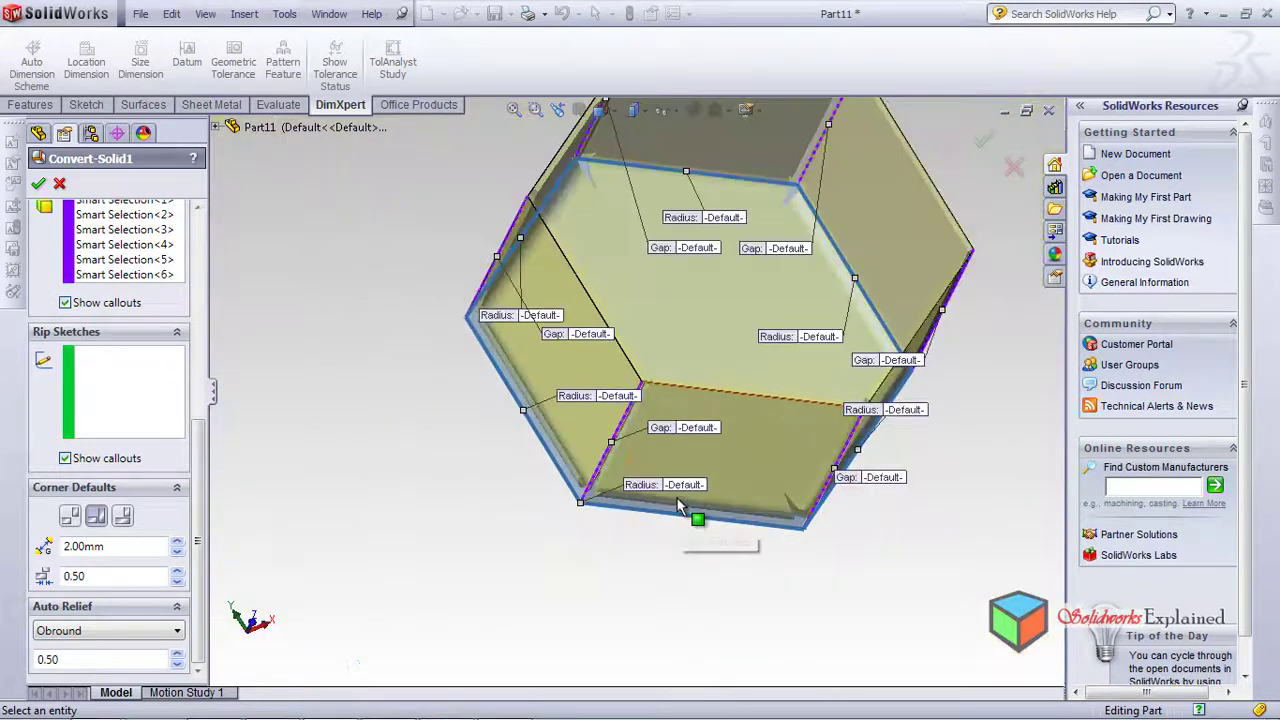
scroll(675, 372, "down", 10)
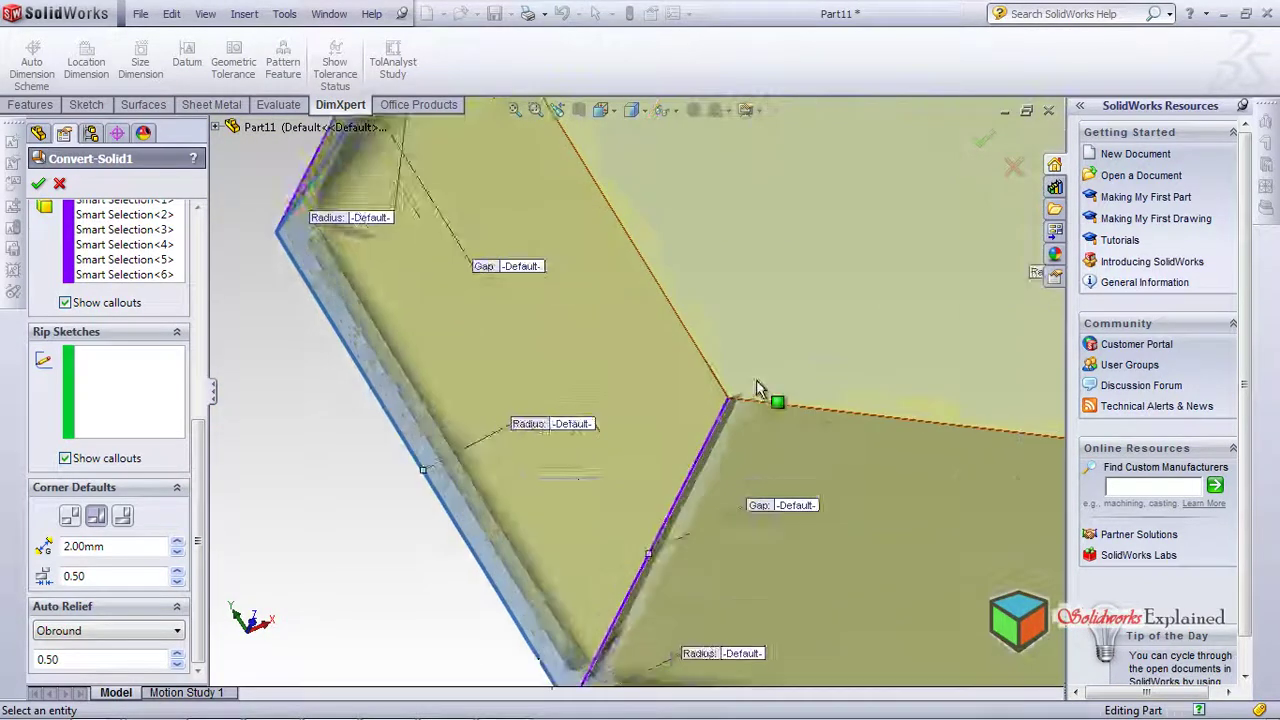
left_click(126, 516)
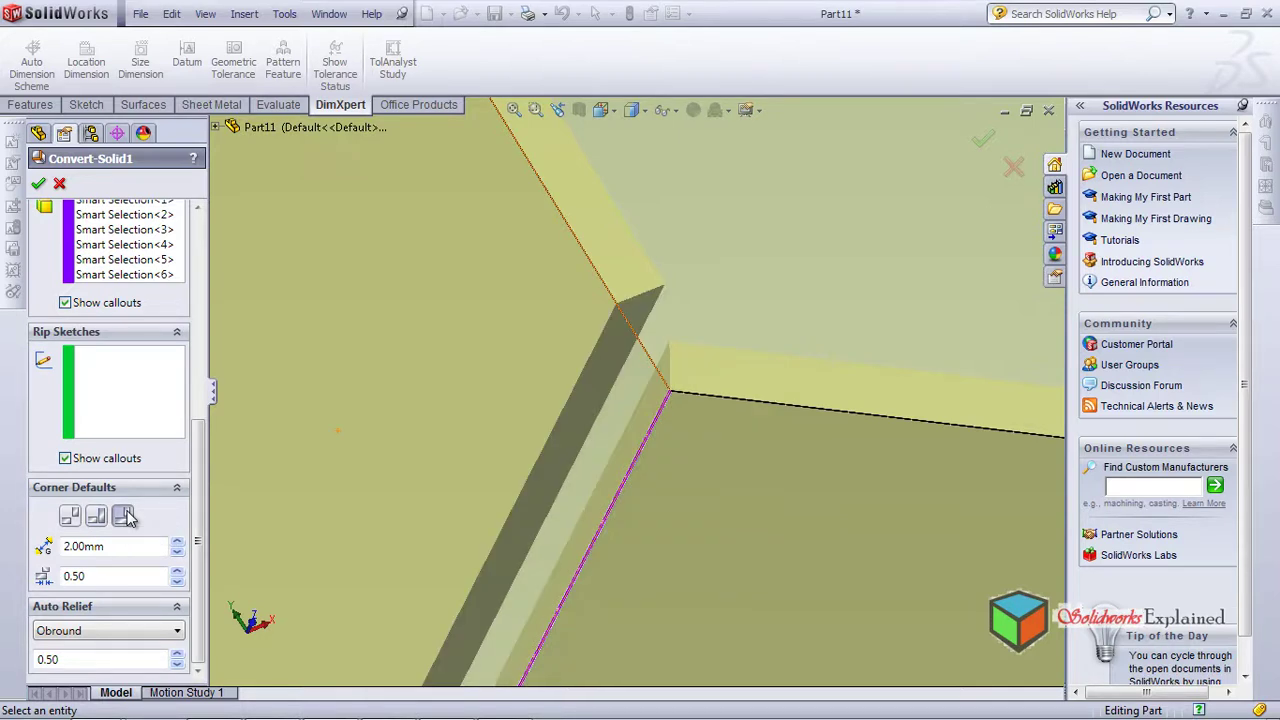
left_click(67, 516)
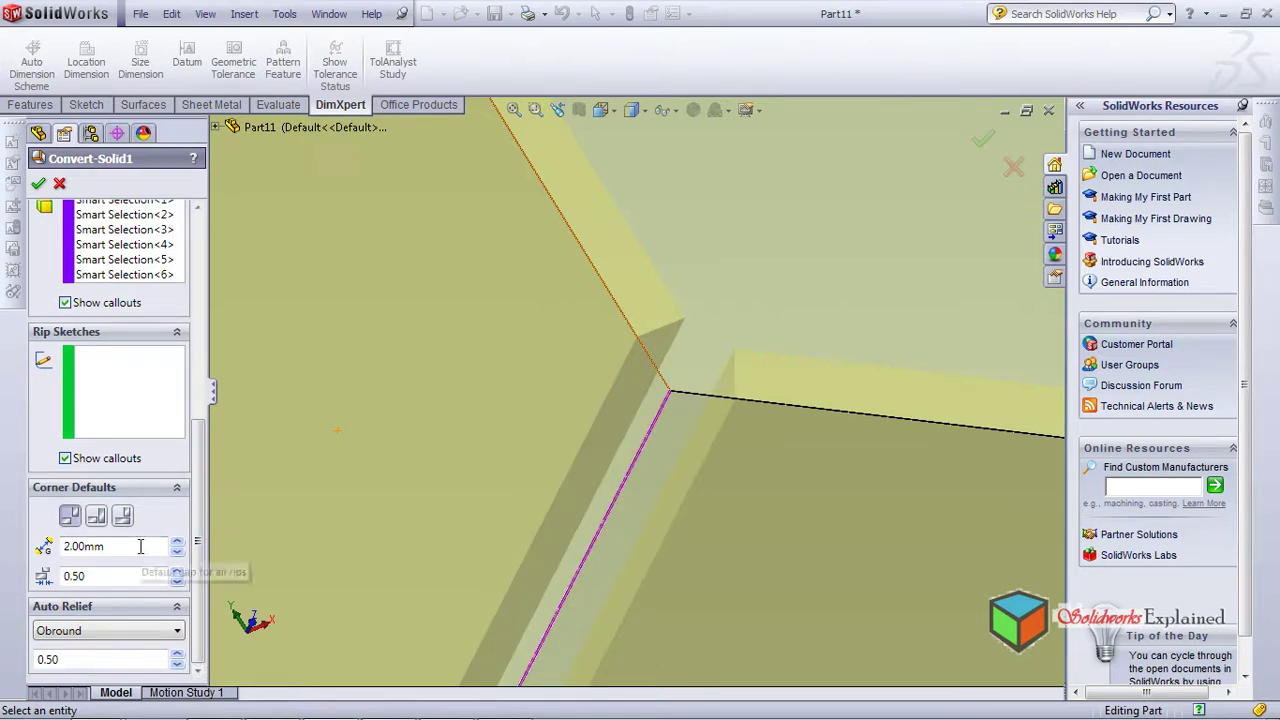
Try a default gap of 5 mm for all rips and settle on a gap of 1.5 mm
left_click_drag(140, 546, 4, 541)
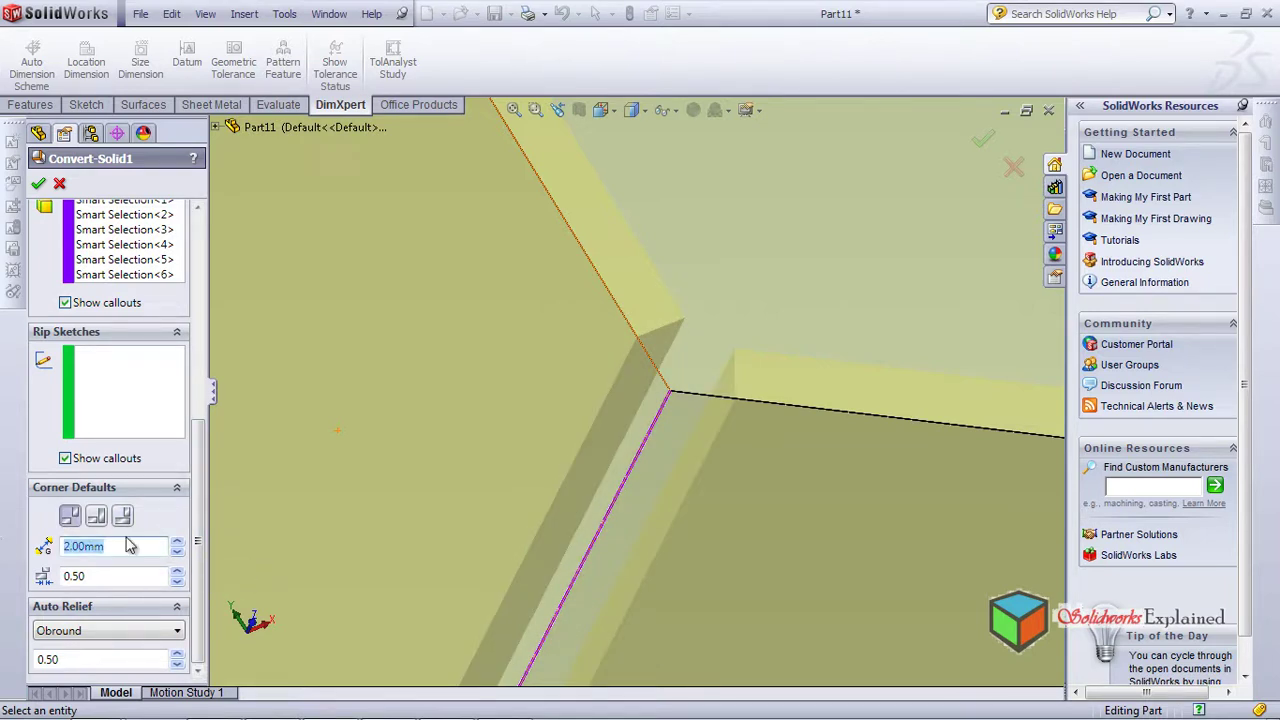
type("5")
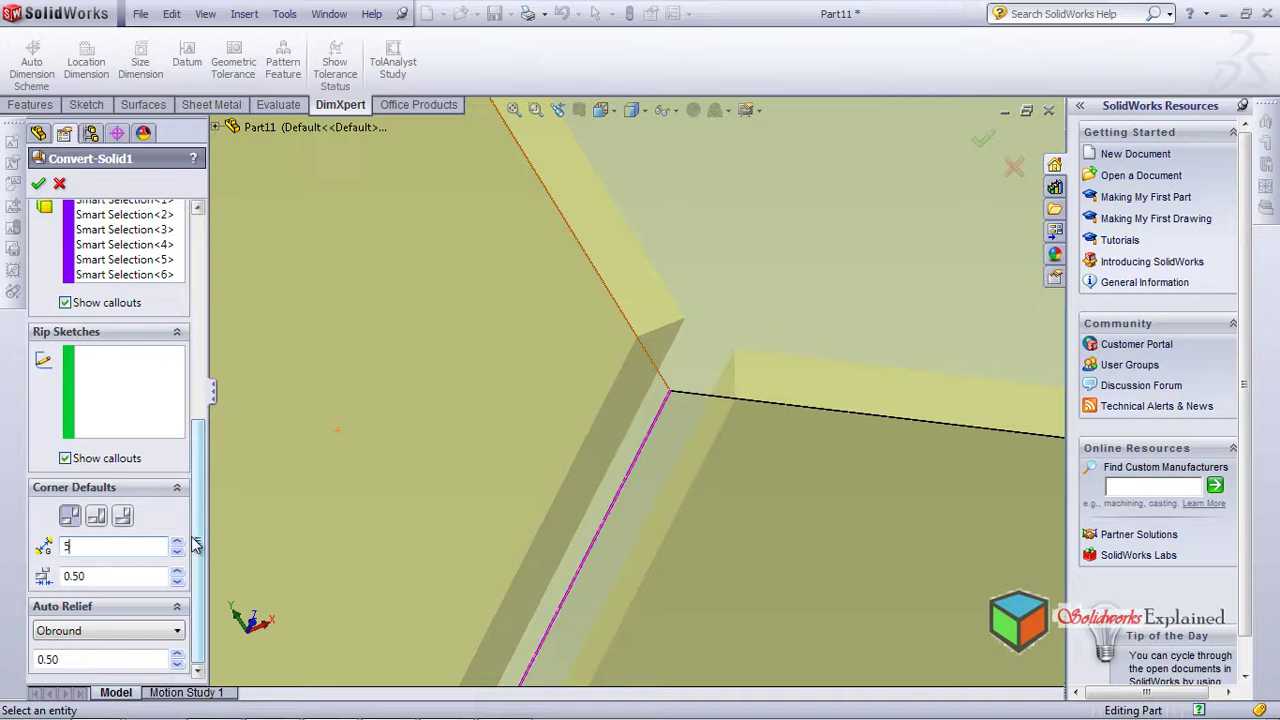
key("Return")
left_click_drag(143, 547, 4, 526)
type("1.")
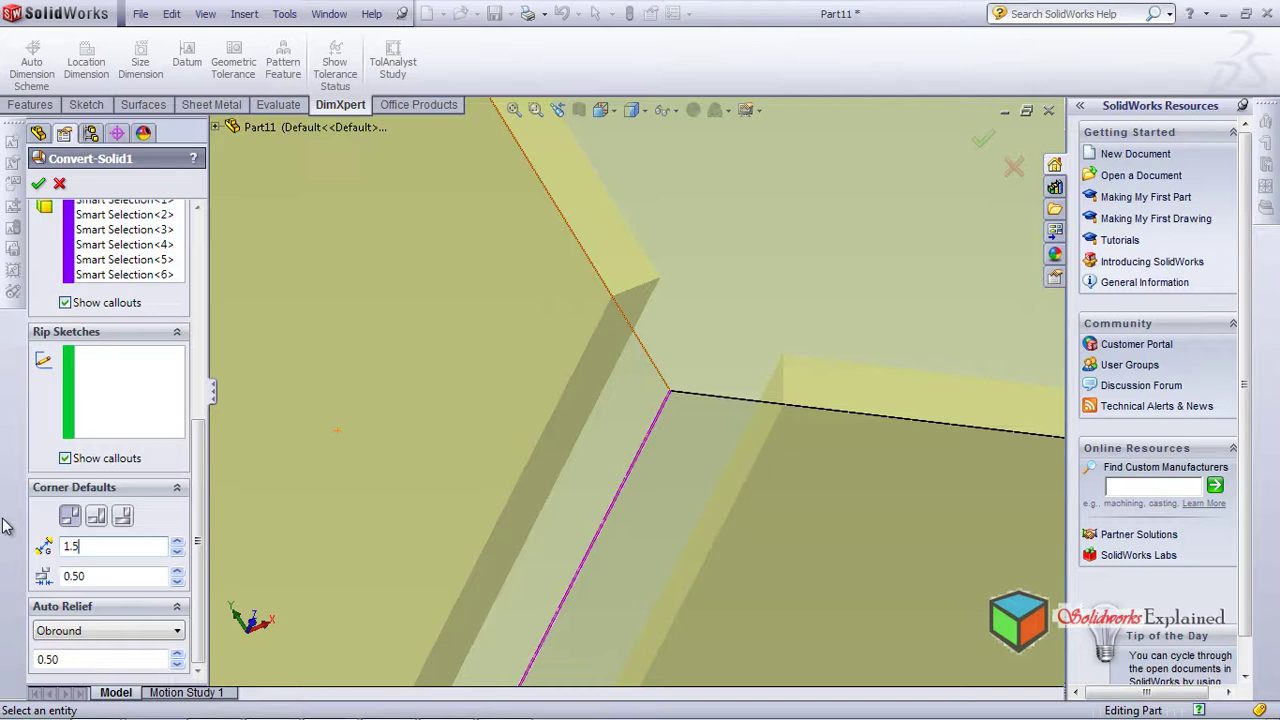
key("Return")
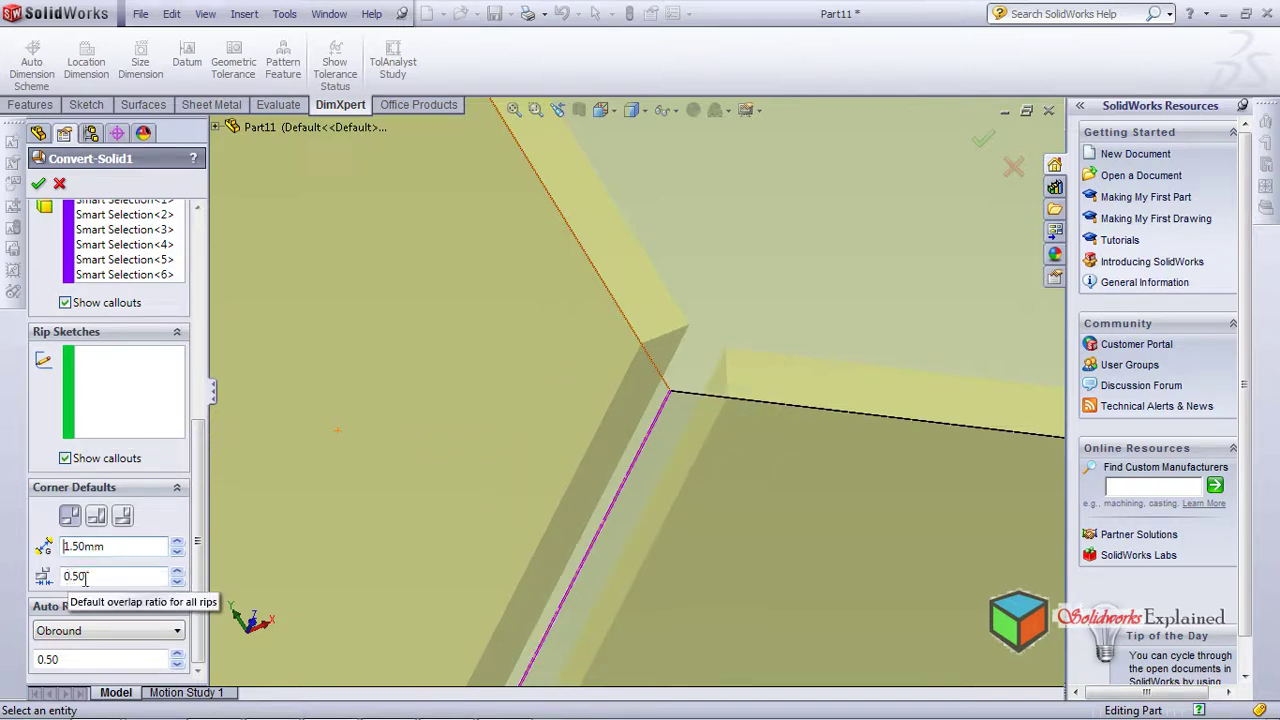
Switch the corner default to overlap, try an overlap ratio of 2, and set the ratio to 0.5
left_click(97, 518)
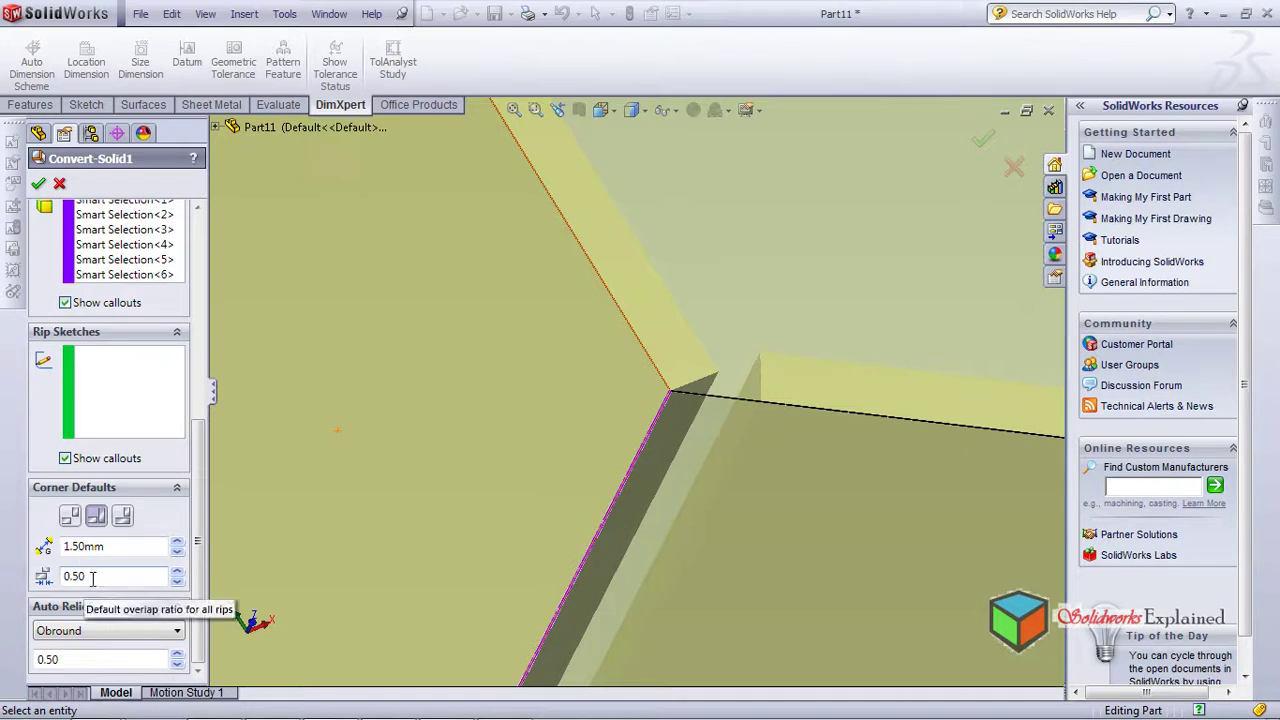
left_click_drag(92, 578, 3, 572)
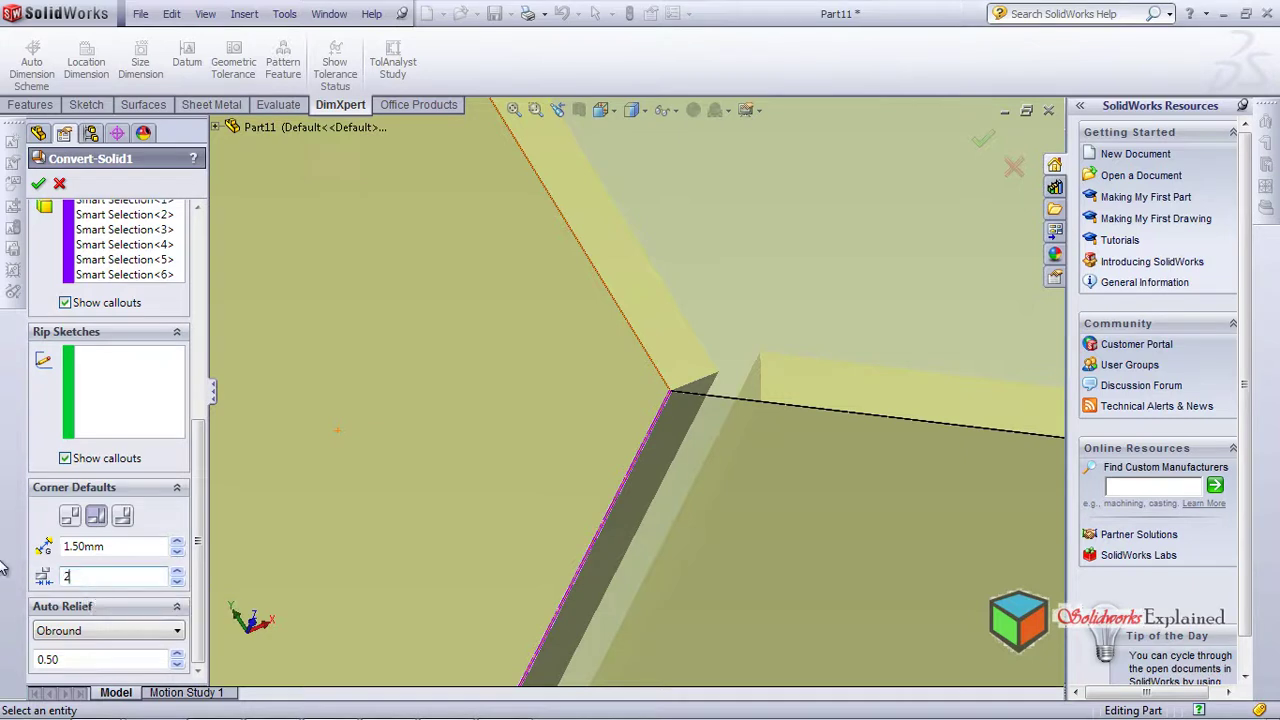
key("Return")
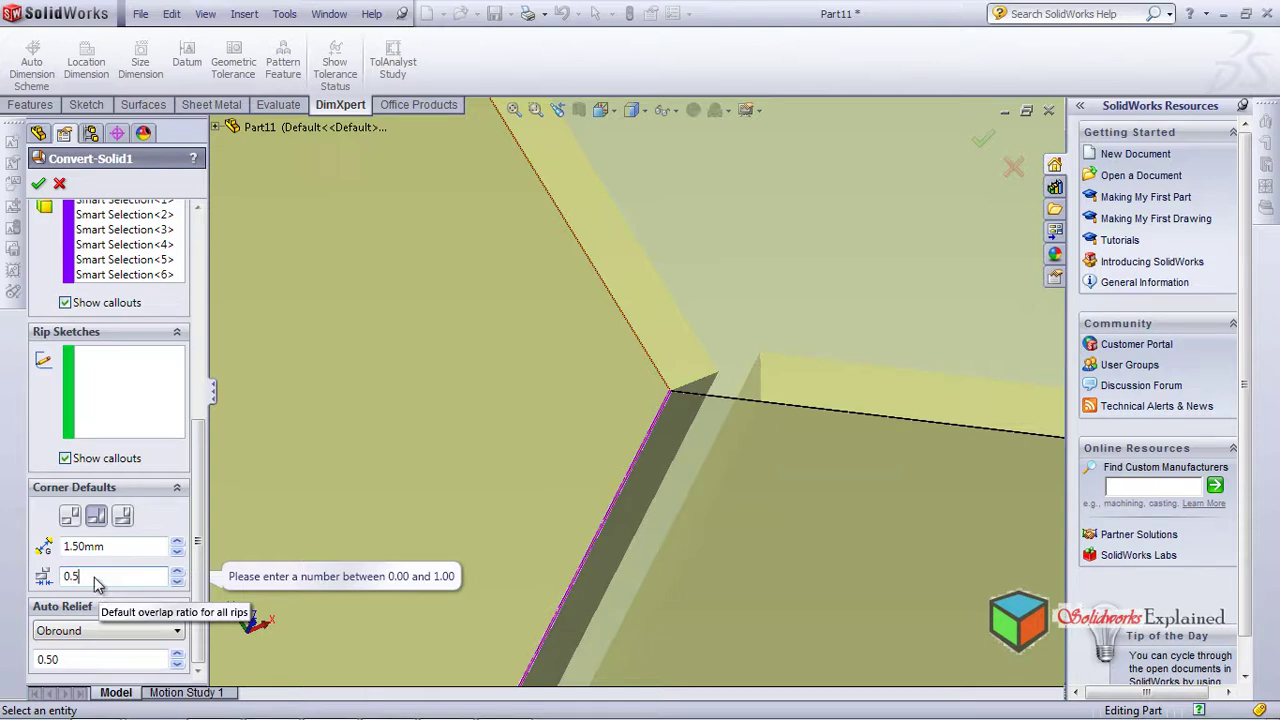
key("Return")
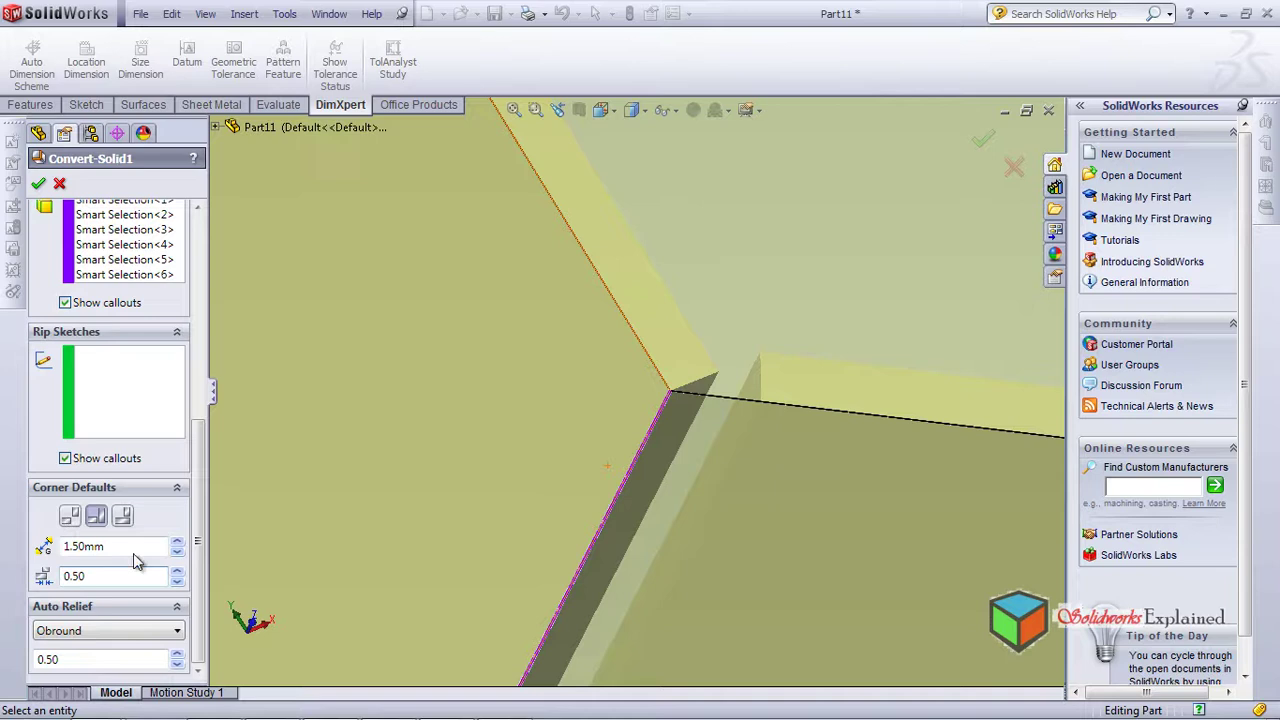
Return the corner default to open butt and inspect the relief cut at the base of a rip corner
left_click(70, 514)
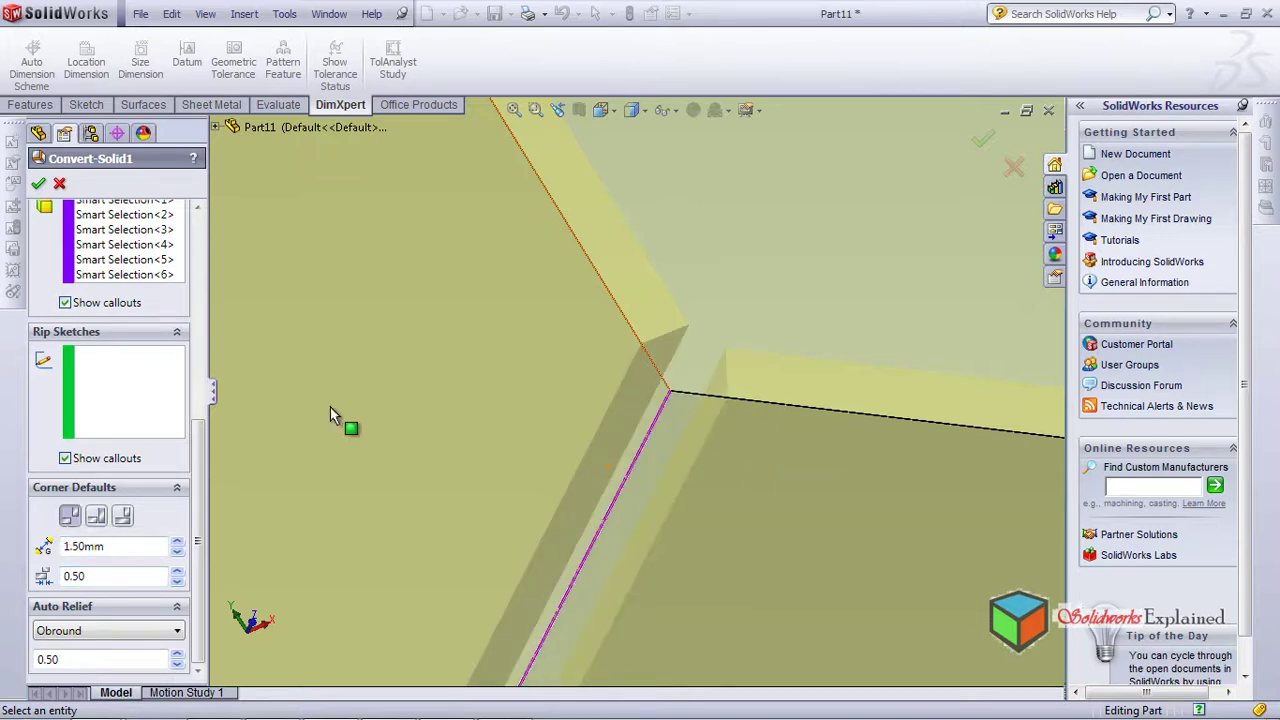
scroll(505, 530, "up", 5)
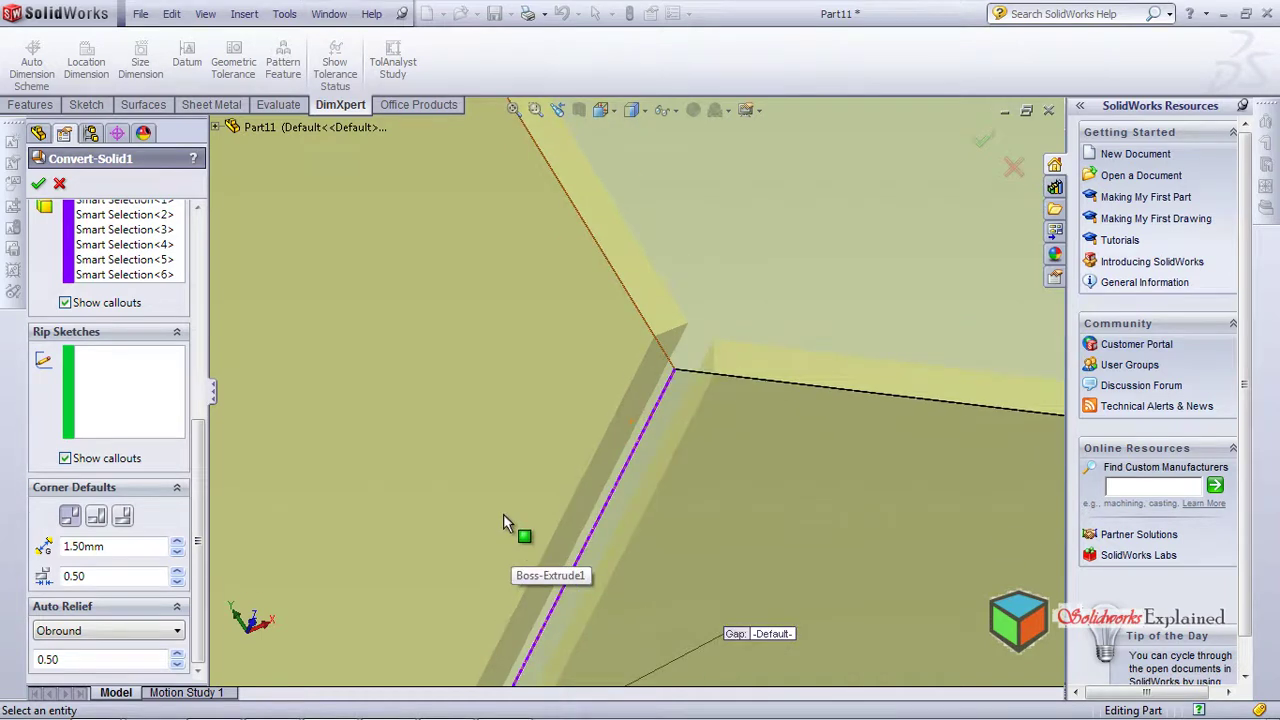
scroll(520, 522, "down", 5)
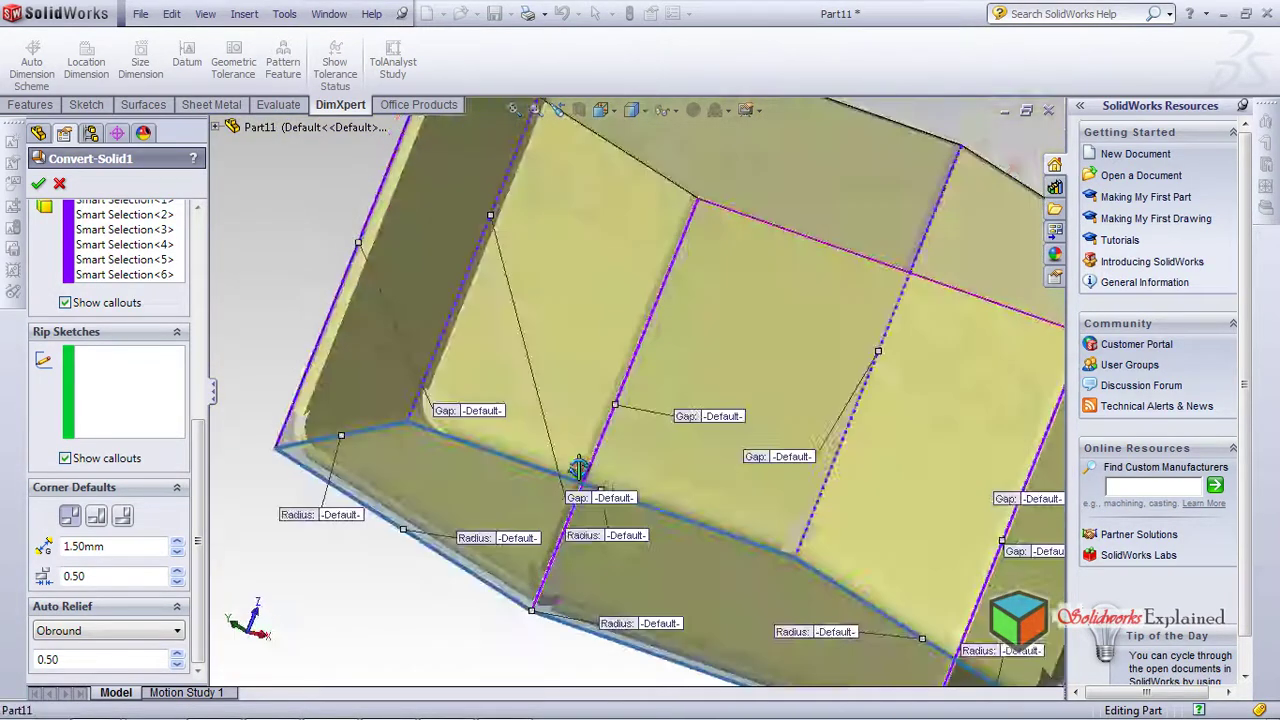
scroll(535, 538, "down", 2)
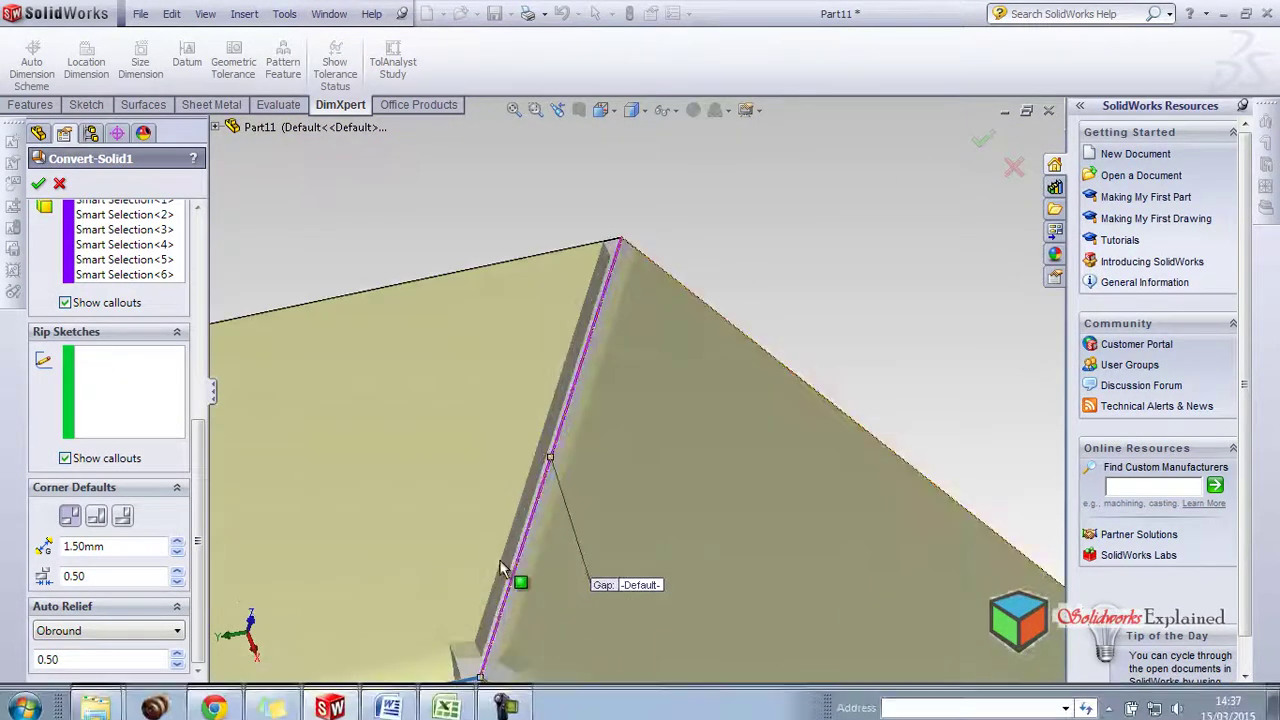
scroll(525, 556, "up", 3)
middle_click_drag(540, 570, 569, 535)
scroll(645, 345, "down", 5)
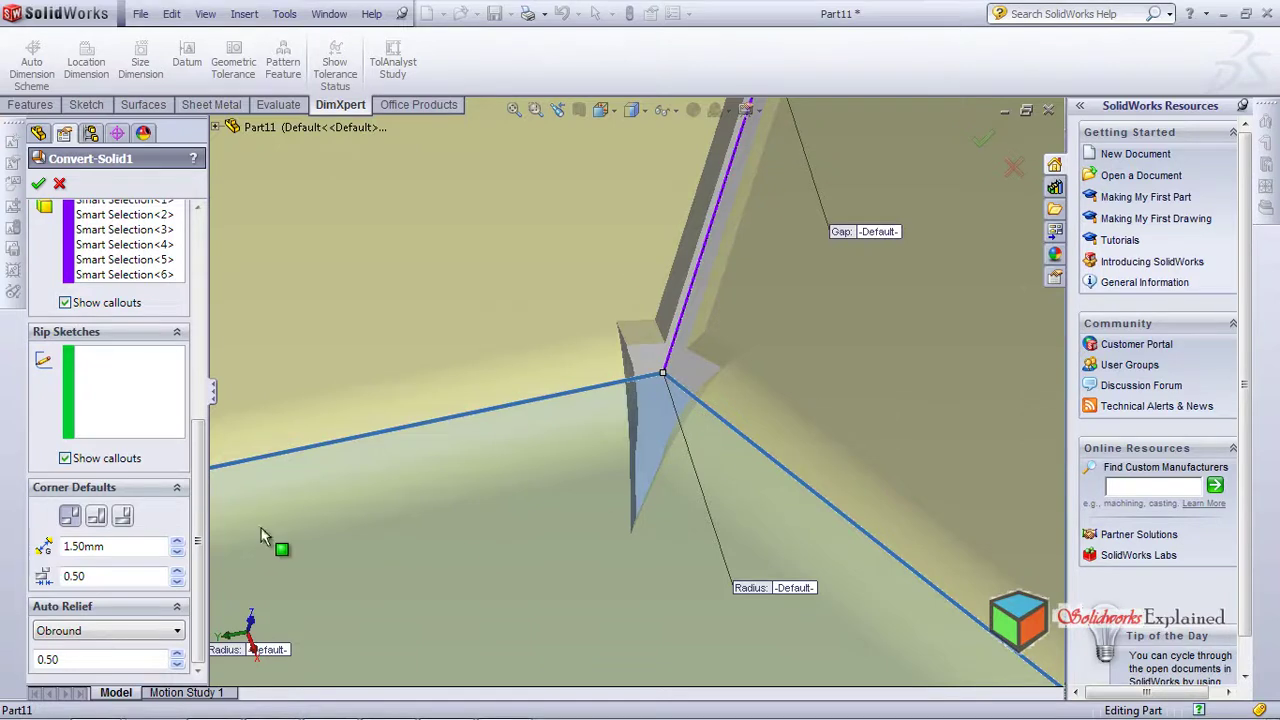
Try a rectangular auto relief and examine its cut shape at the rip corner
left_click(57, 632)
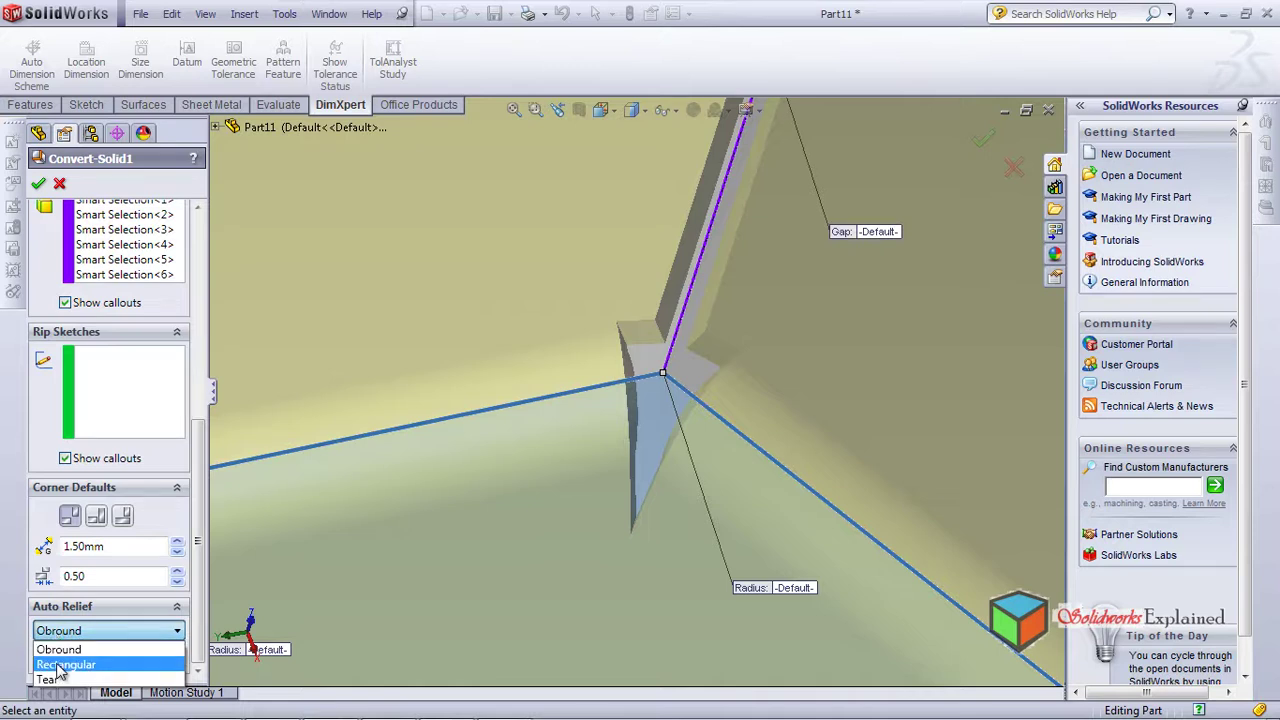
left_click(367, 527)
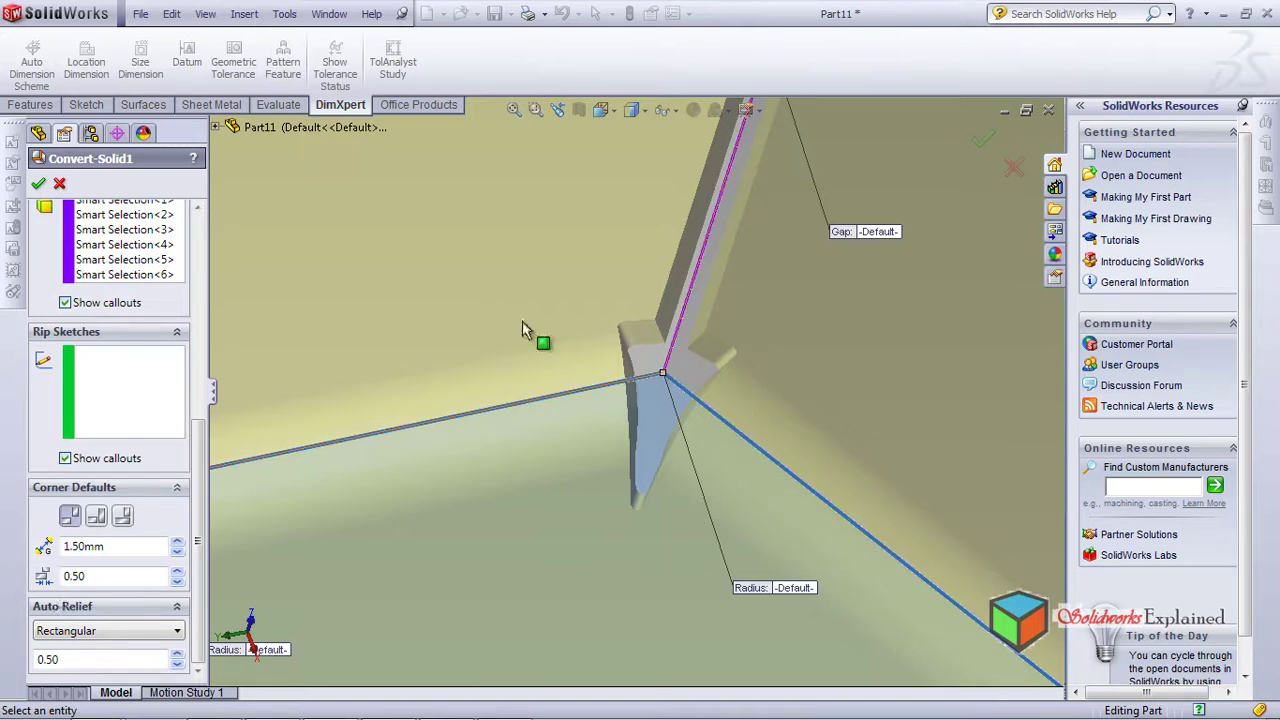
middle_click_drag(586, 443, 625, 543)
scroll(625, 543, "down", 3)
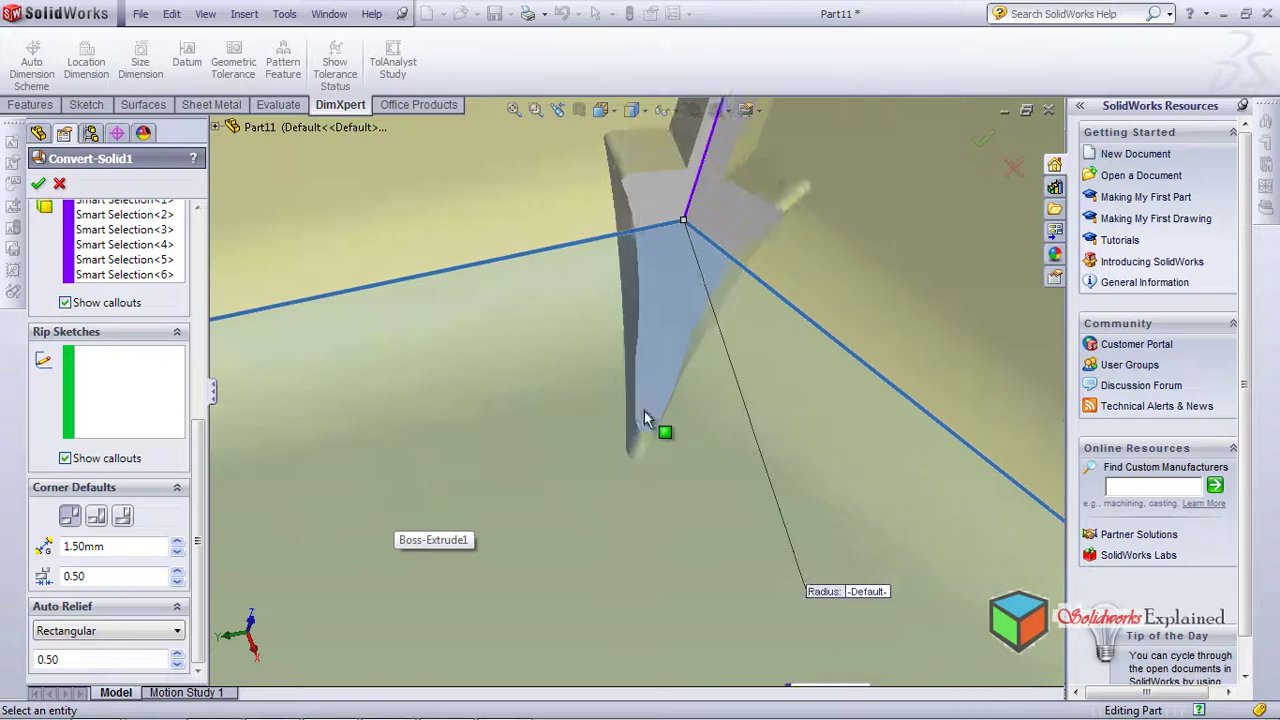
scroll(625, 466, "up", 4)
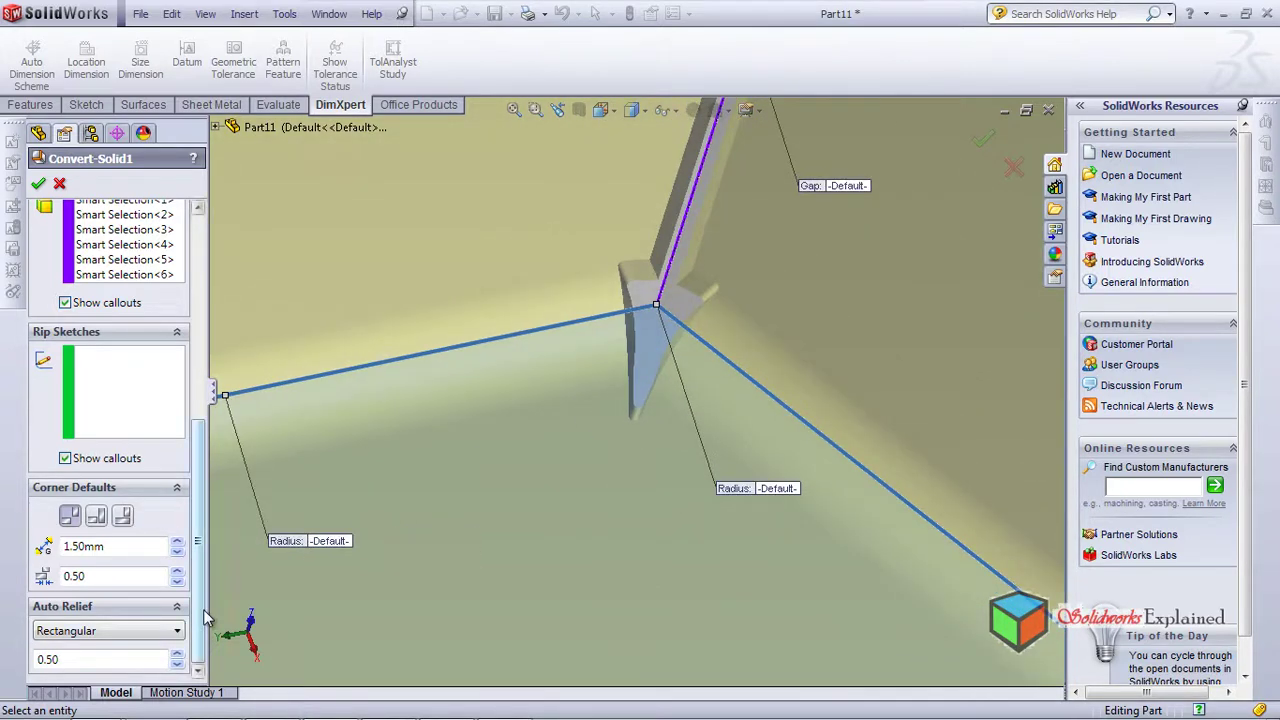
Set the auto relief ratio to 1.5
left_click(95, 663)
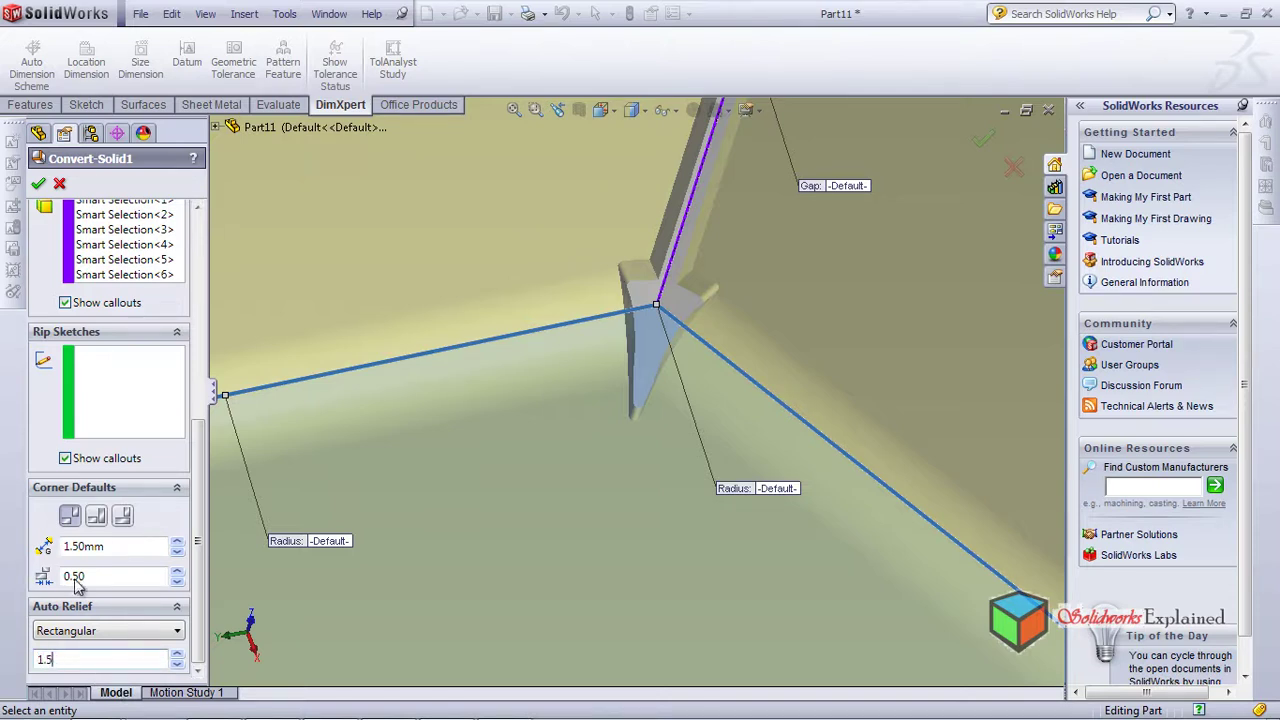
type("1.5")
key("Return")
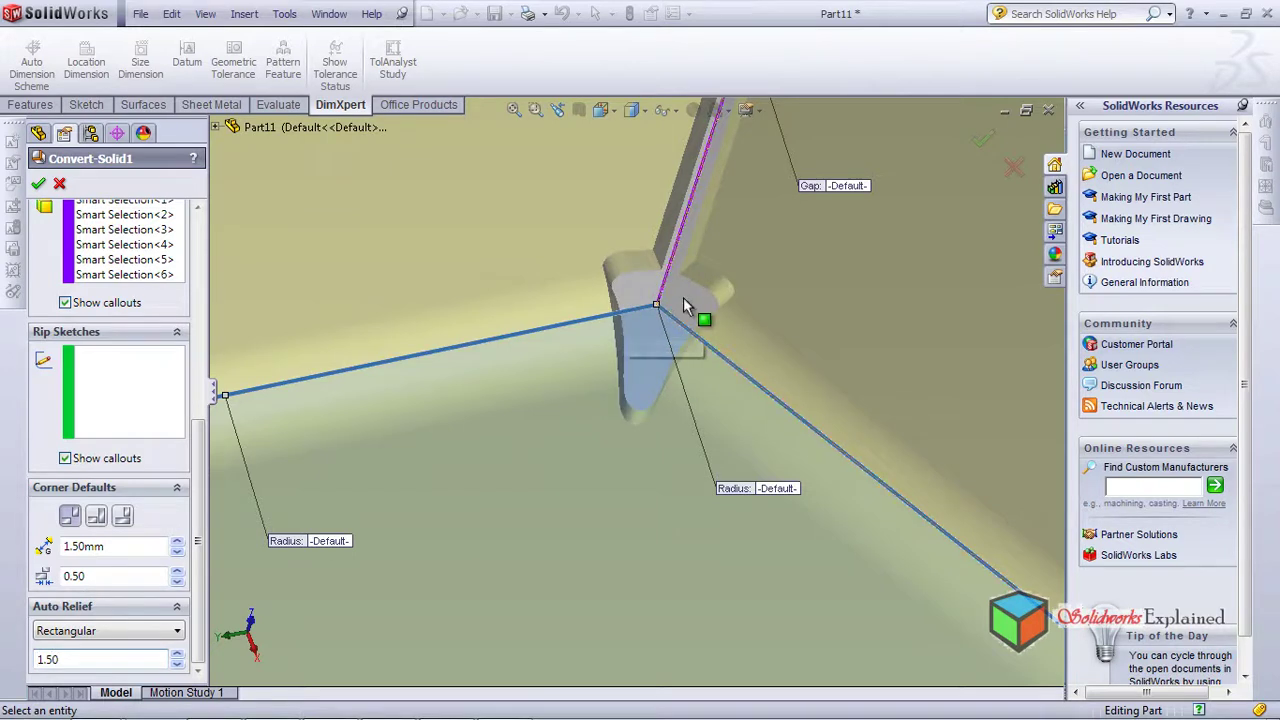
Try a tear auto relief and examine the cut at the rip corner
left_click(127, 632)
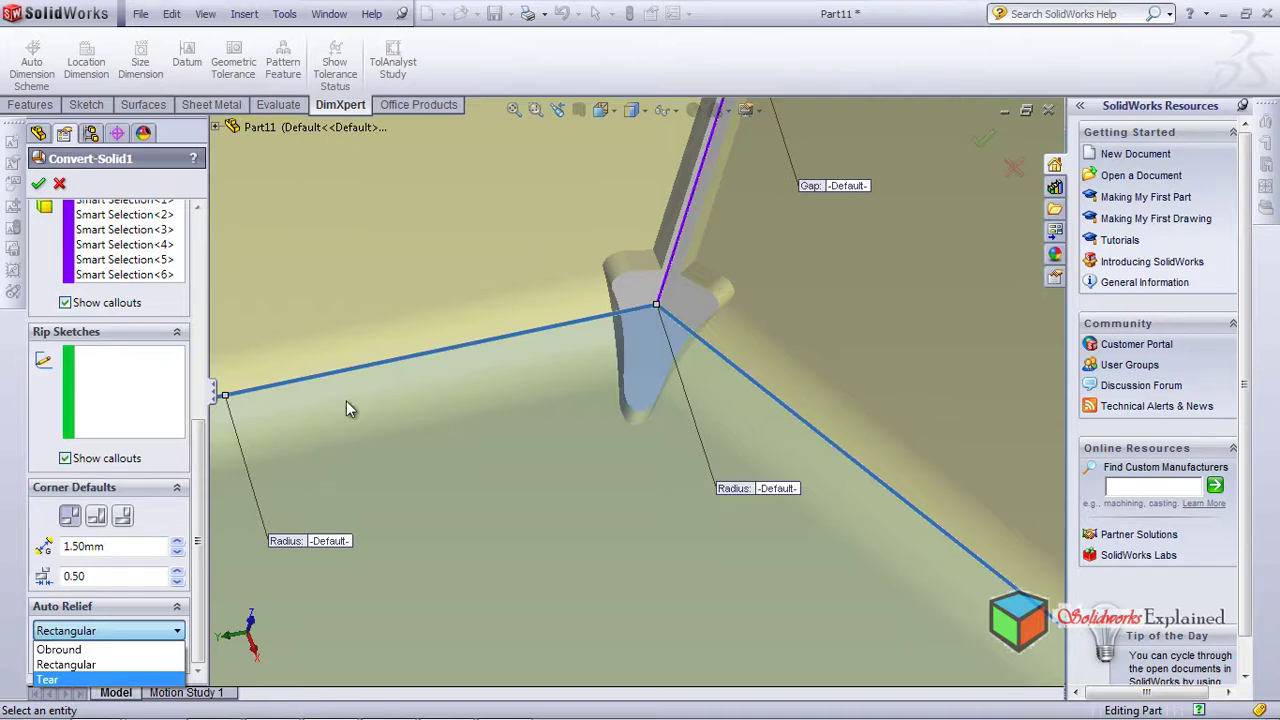
key("Return")
scroll(650, 275, "down", 4)
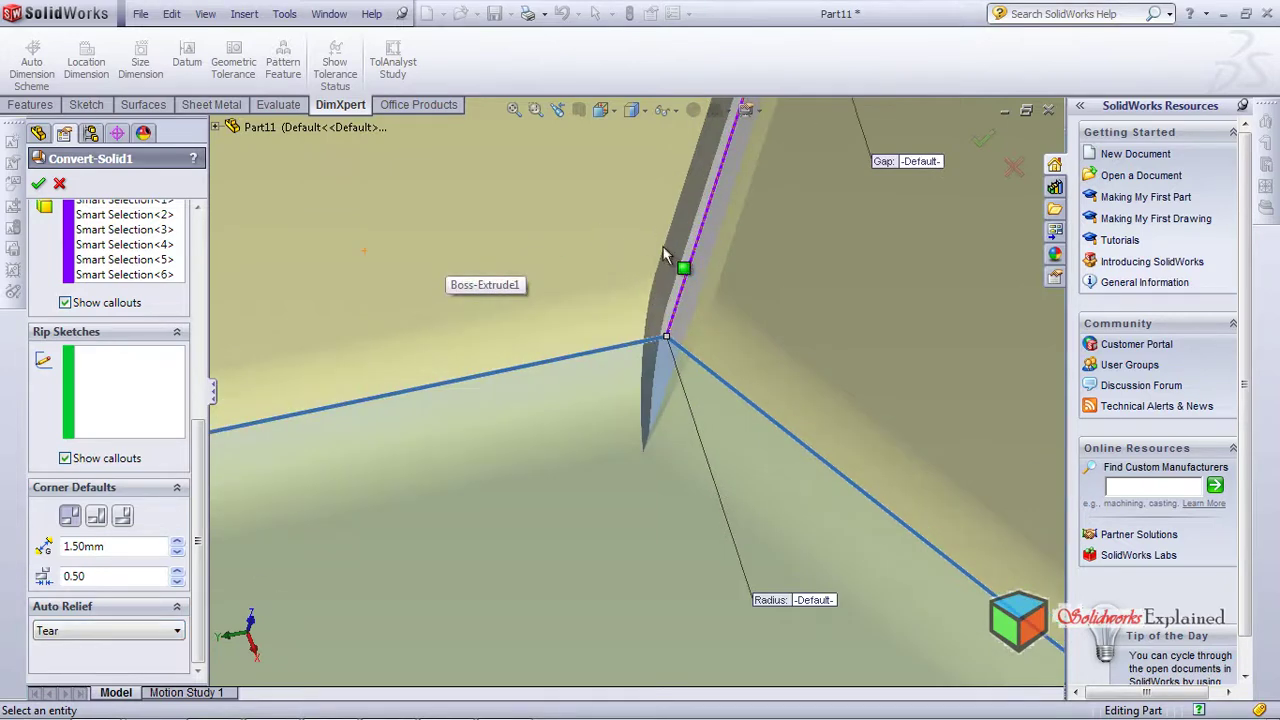
middle_click_drag(672, 418, 620, 345)
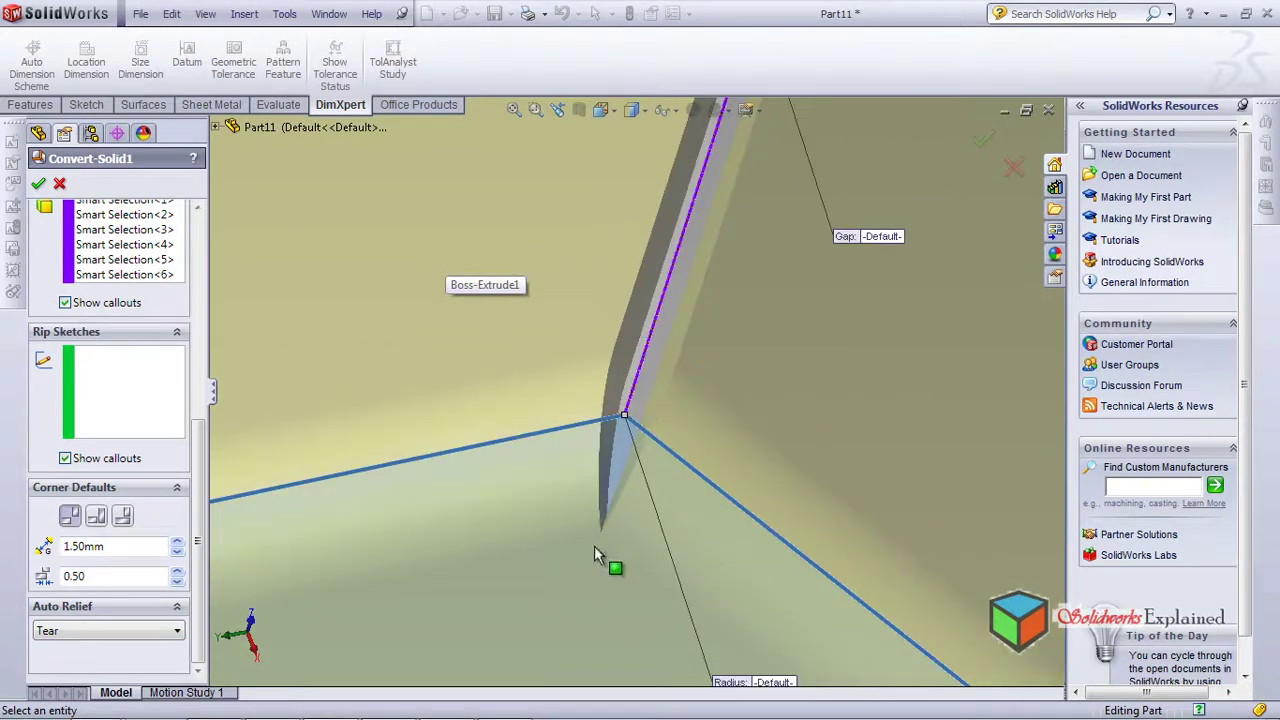
middle_click_drag(650, 412, 590, 440)
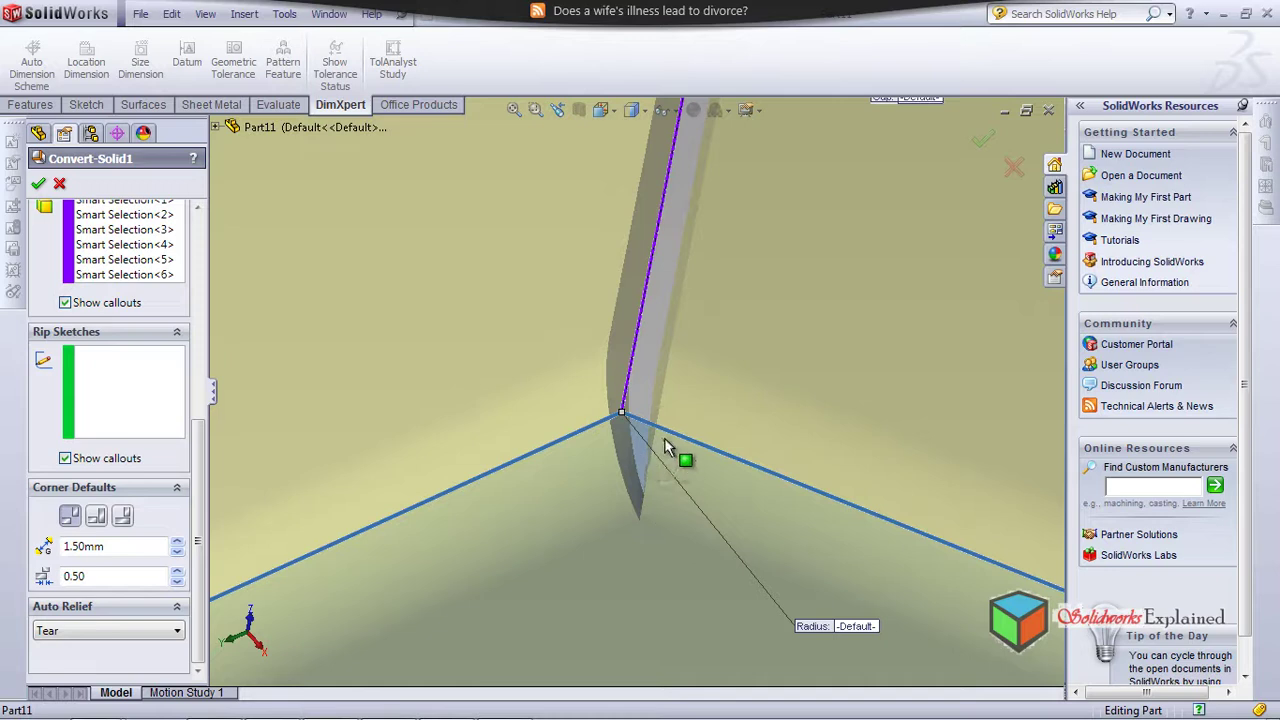
middle_click_drag(664, 437, 632, 428)
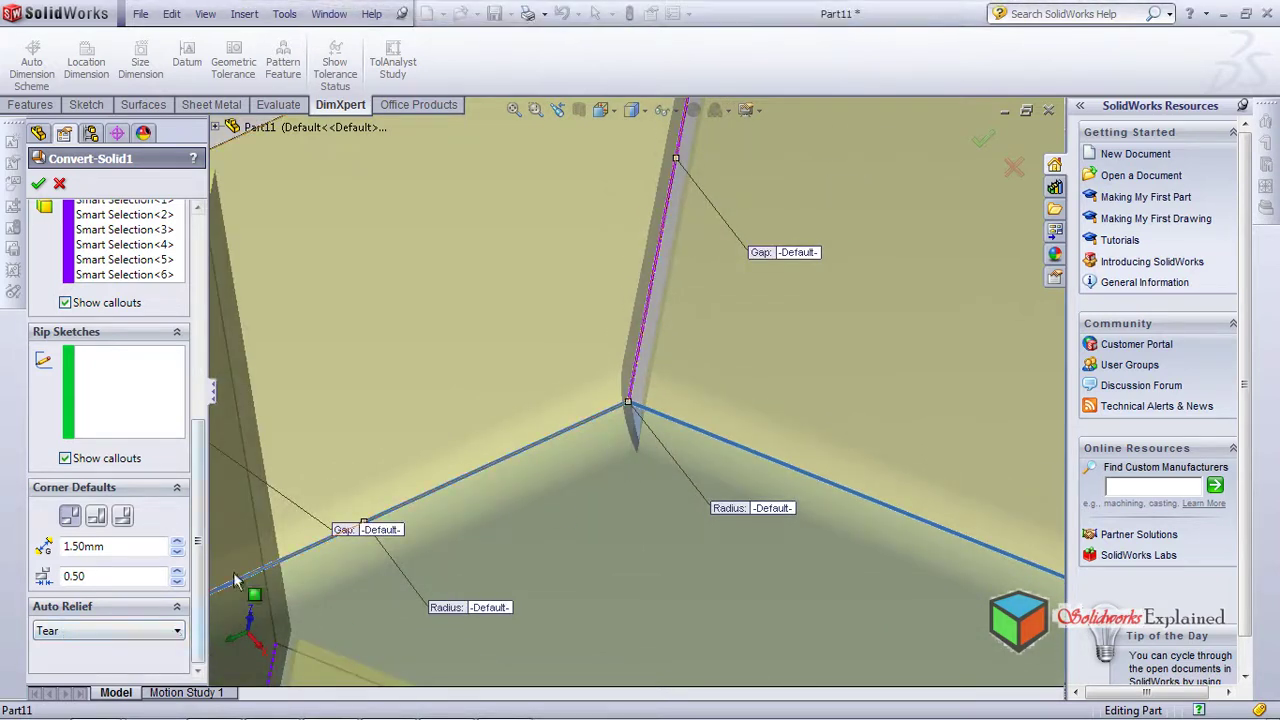
Set the auto relief type to obround and accept the sheet metal conversion
left_click(118, 631)
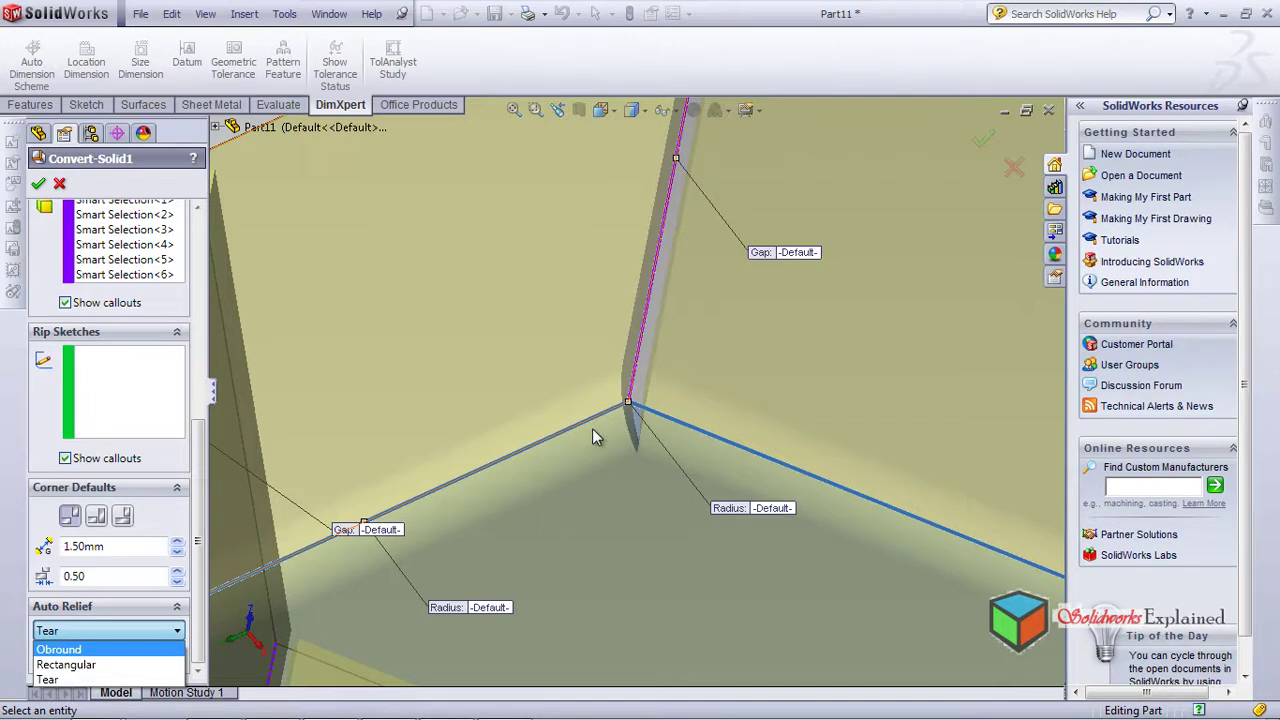
key("Return")
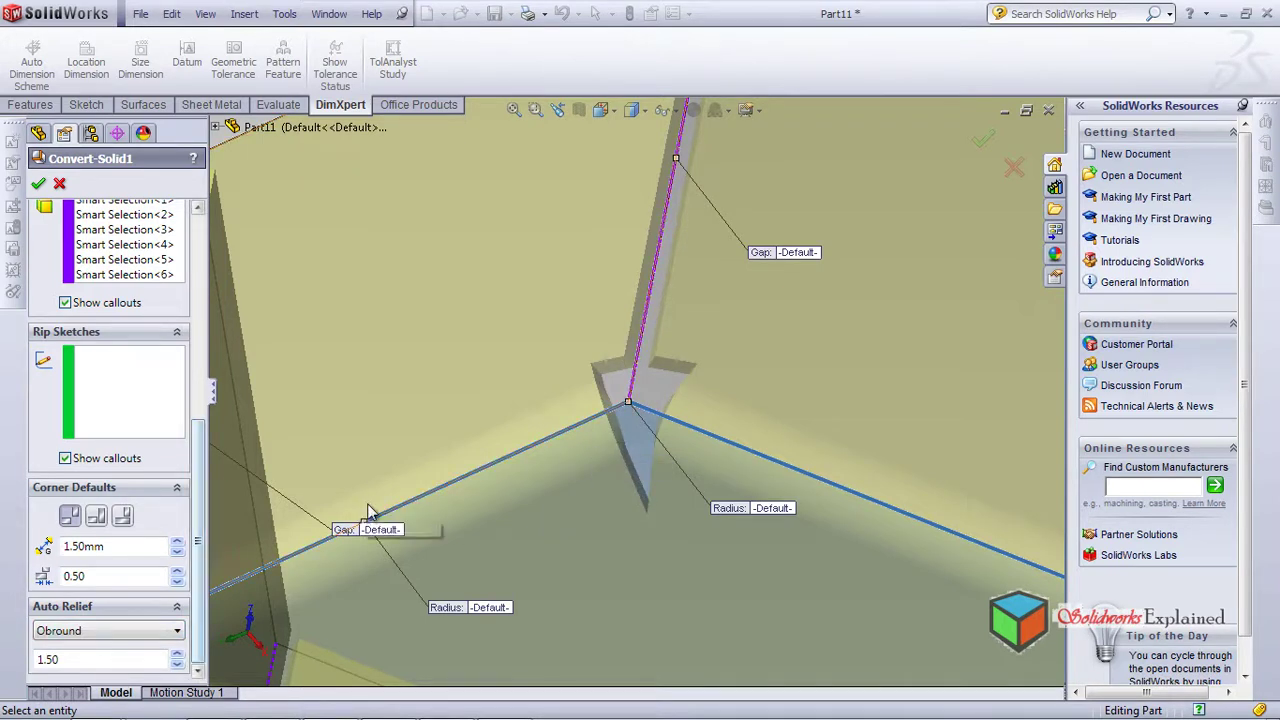
left_click(38, 186)
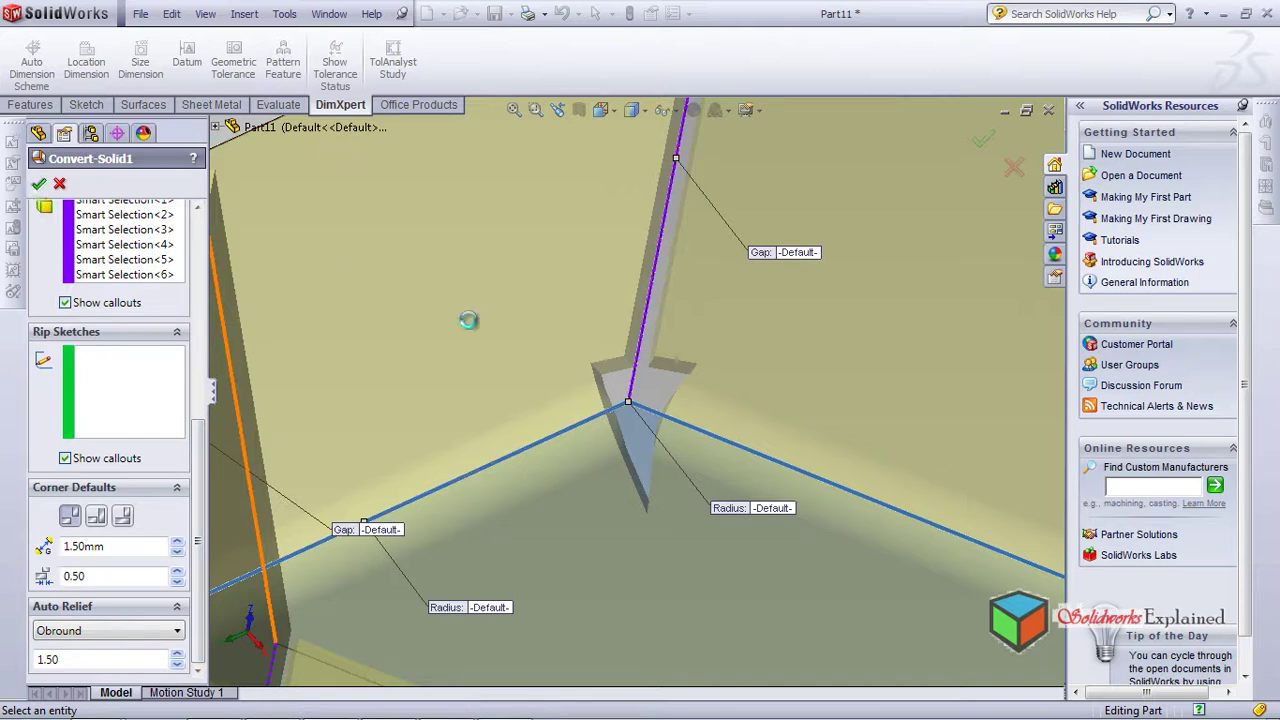
Examine the converted hexagonal tray from several sides, including its walls, bends, rip gaps and corner reliefs
scroll(470, 452, "up", 6)
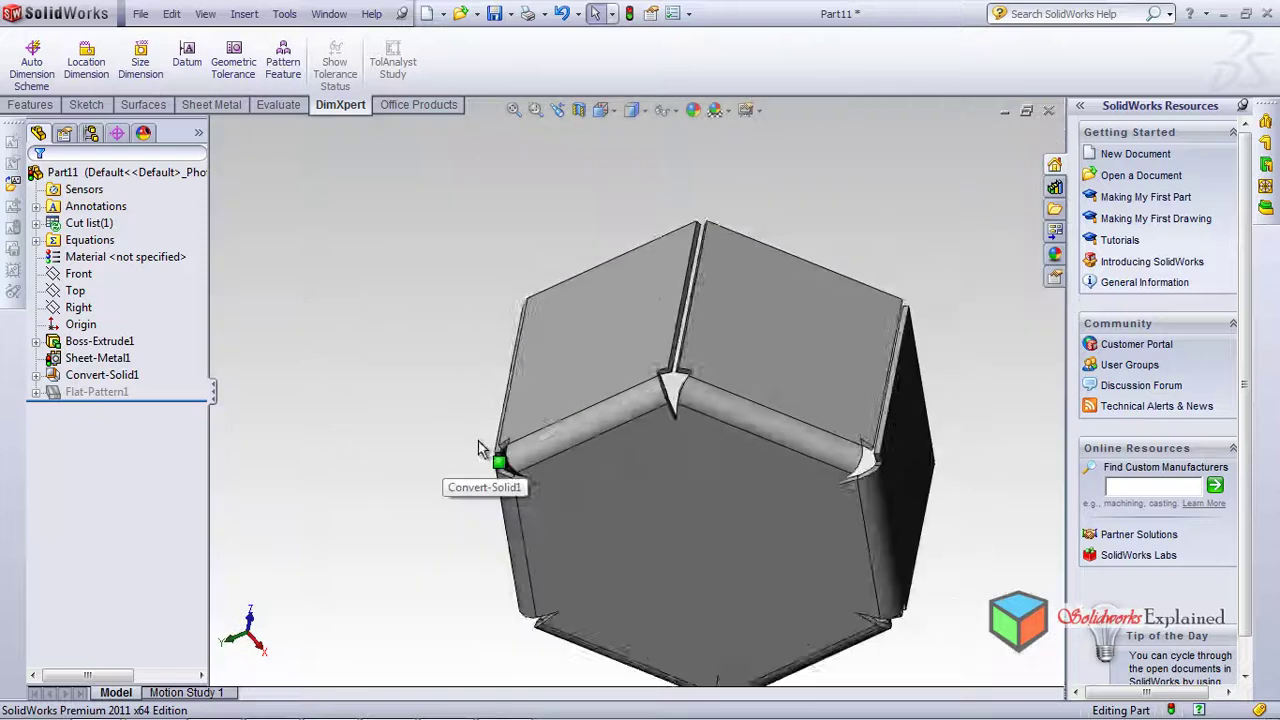
middle_click_drag(651, 442, 671, 571)
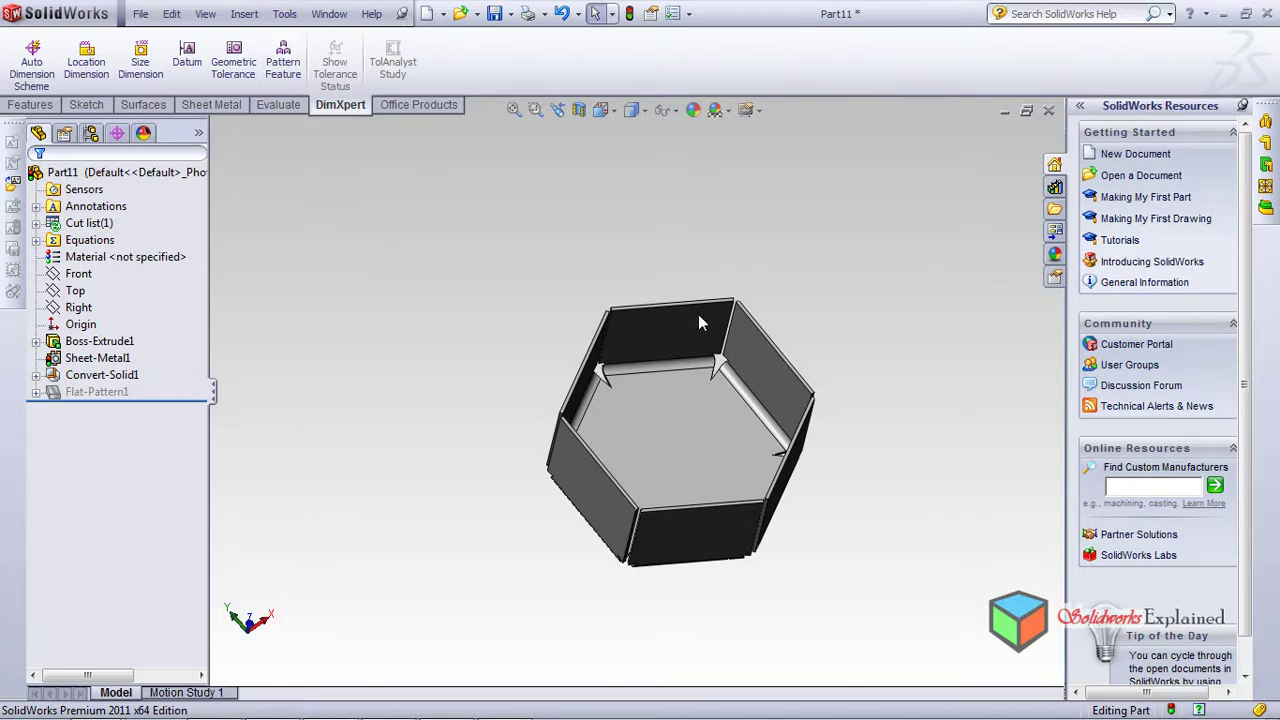
middle_click_drag(631, 484, 650, 450)
scroll(672, 388, "down", 3)
middle_click_drag(672, 379, 698, 342)
scroll(698, 342, "up", 3)
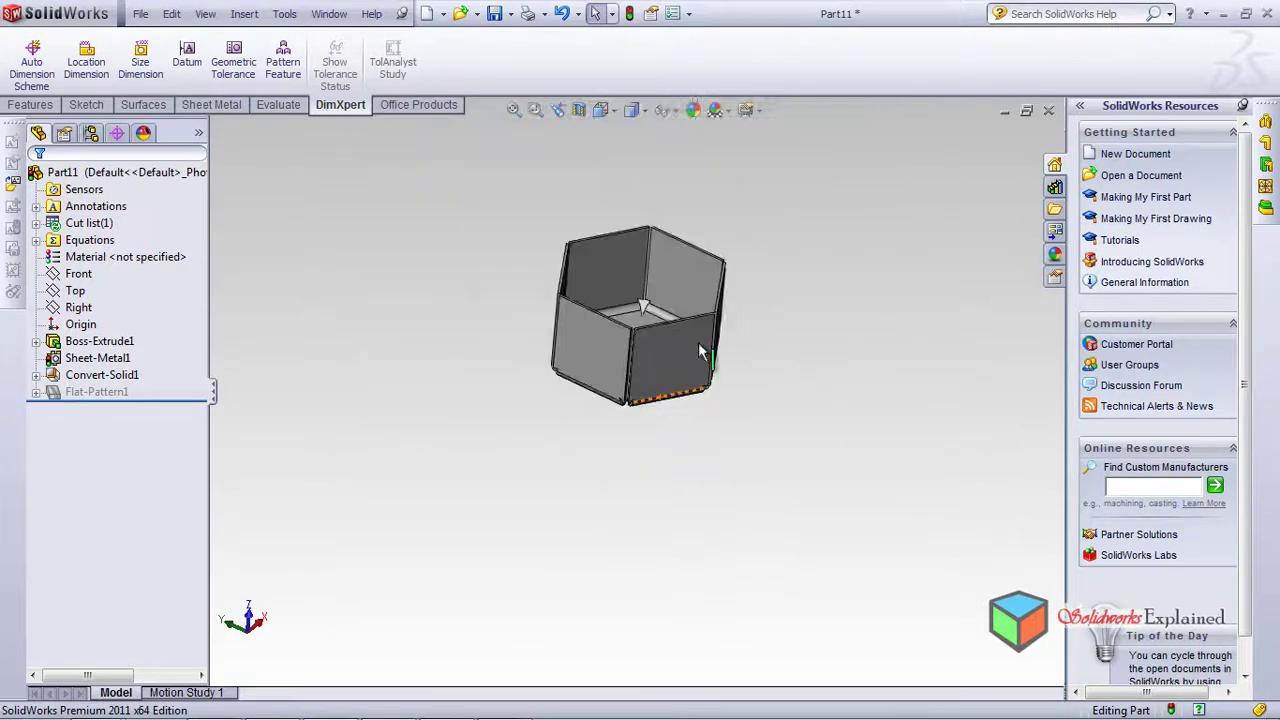
scroll(698, 342, "down", 3)
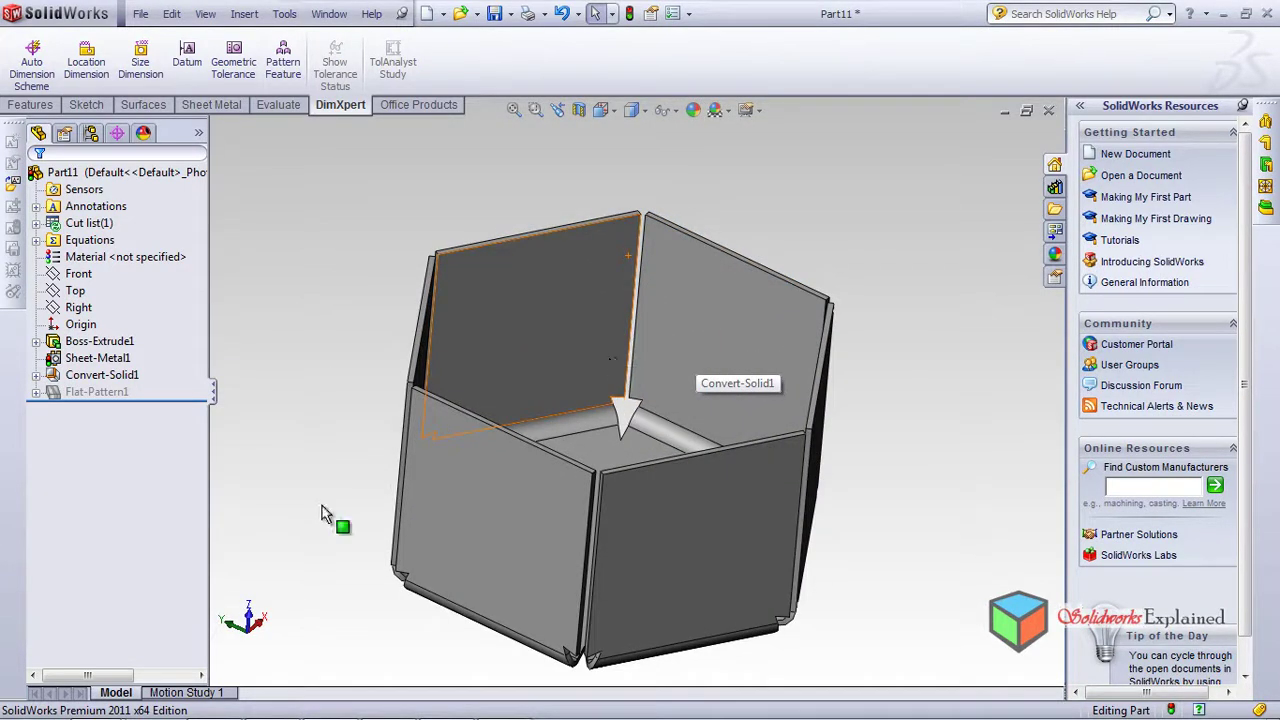
middle_click_drag(646, 463, 512, 500)
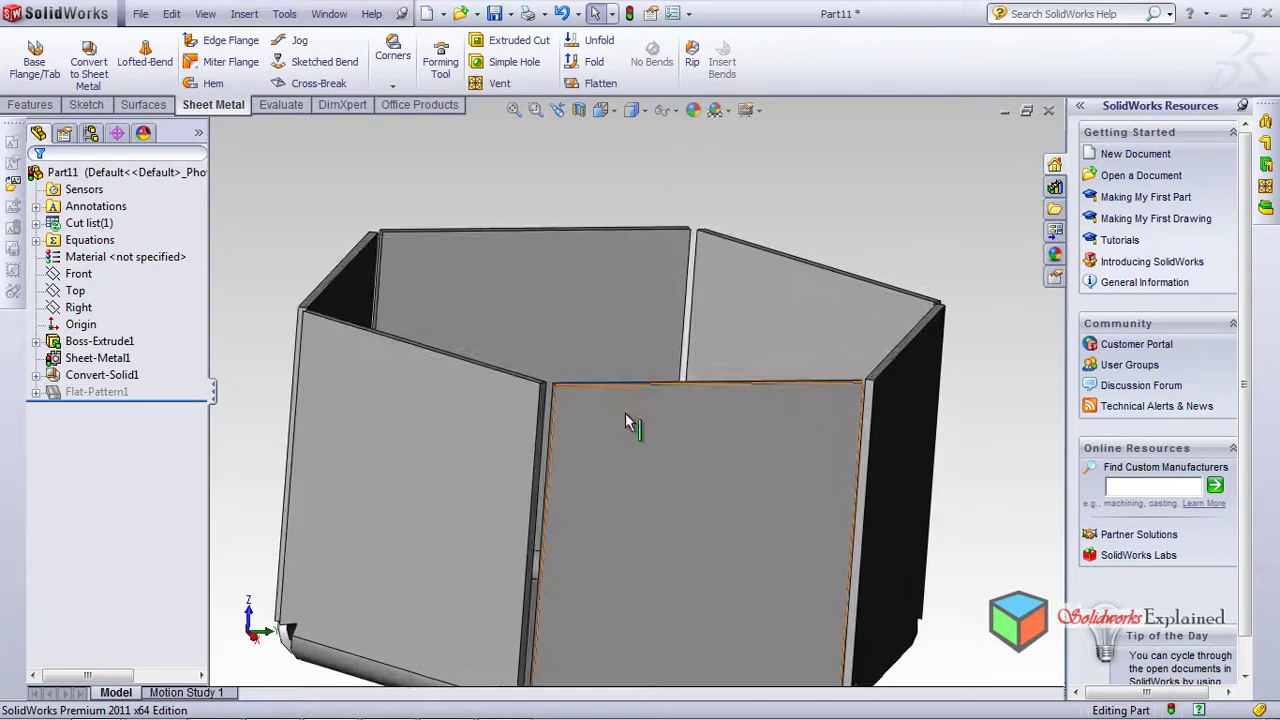
Start a Break-Corner/Corner-Trim and select the short upper corner edge of one side wall beside a rip gap
left_click(394, 87)
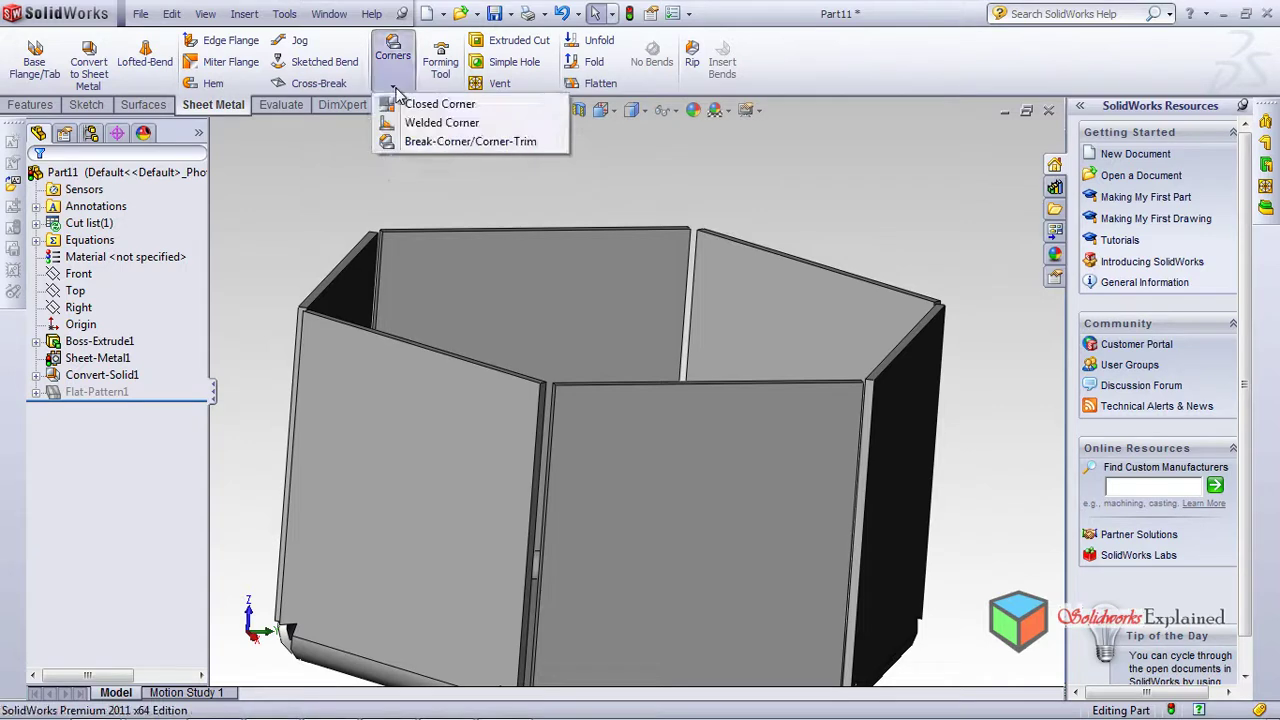
left_click(497, 142)
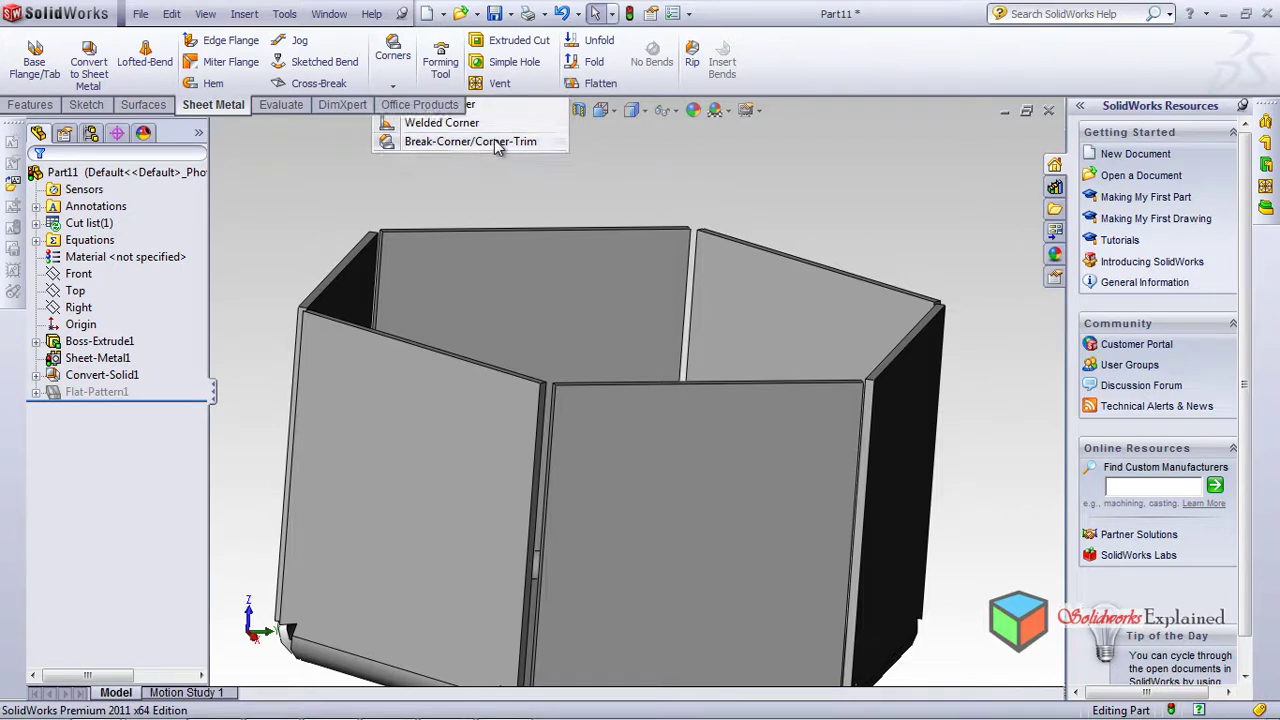
middle_click_drag(390, 295, 310, 285)
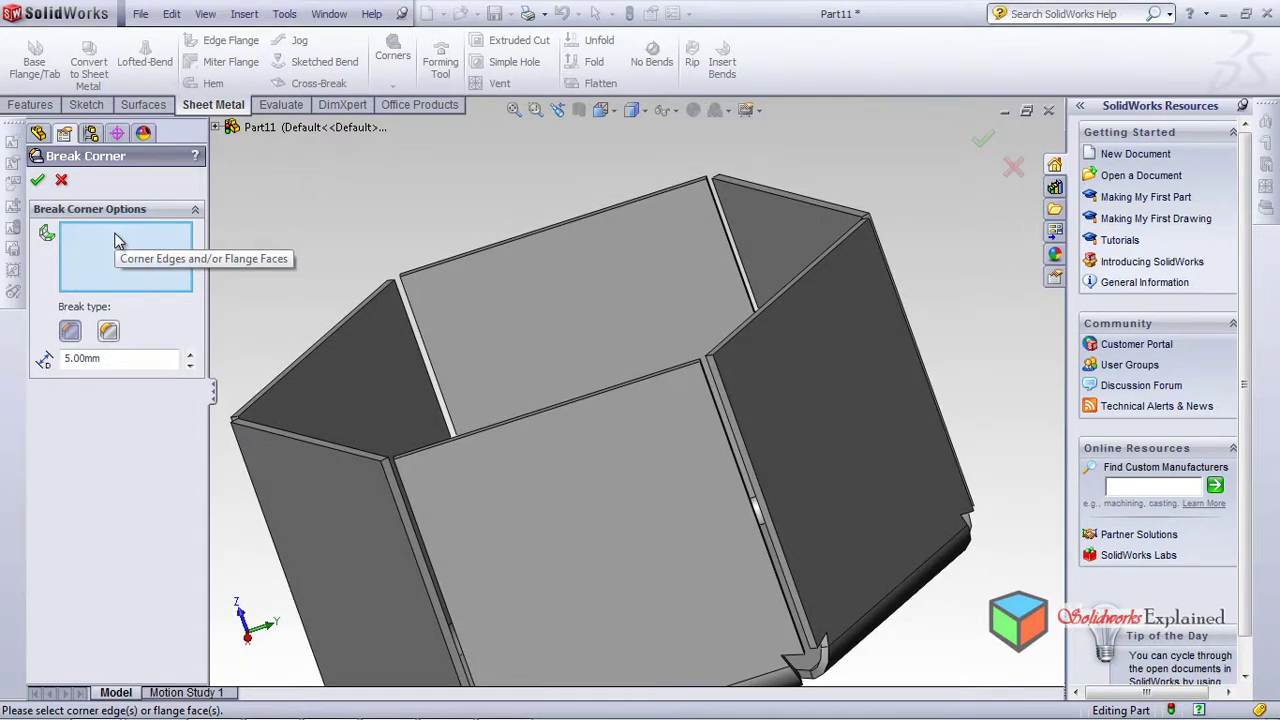
scroll(357, 328, "down", 4)
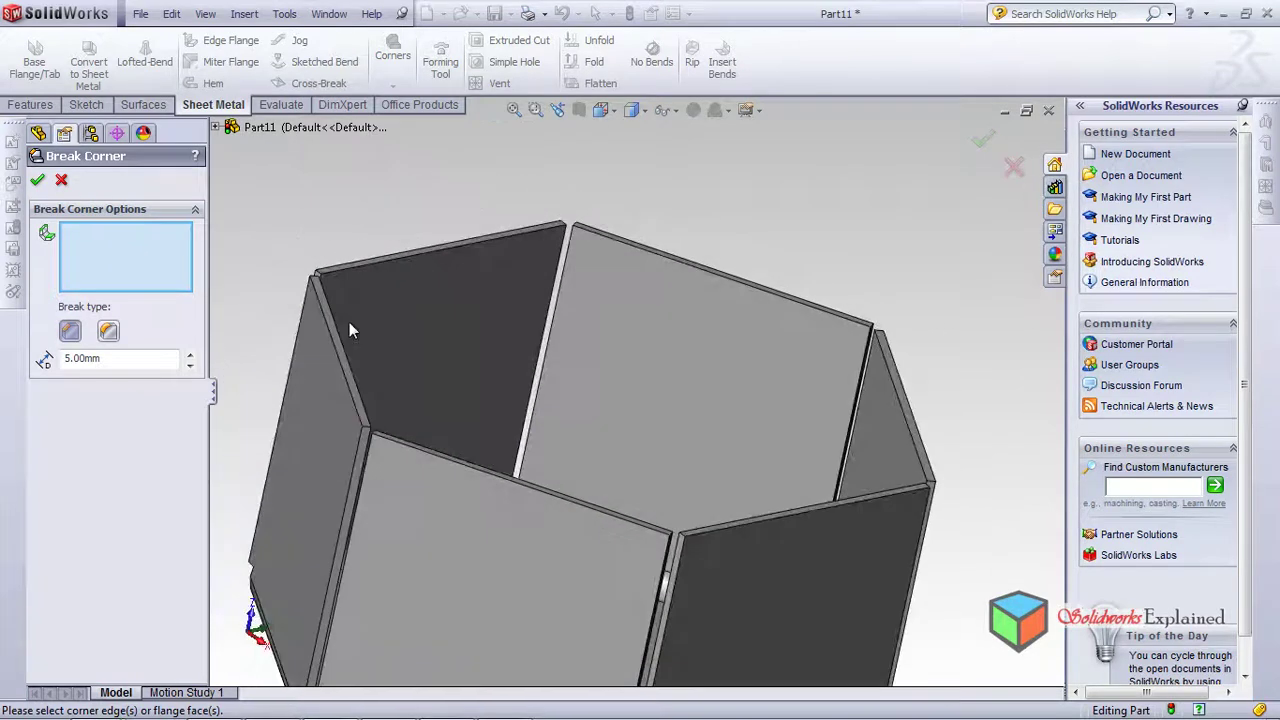
scroll(725, 531, "down", 3)
scroll(705, 518, "down", 3)
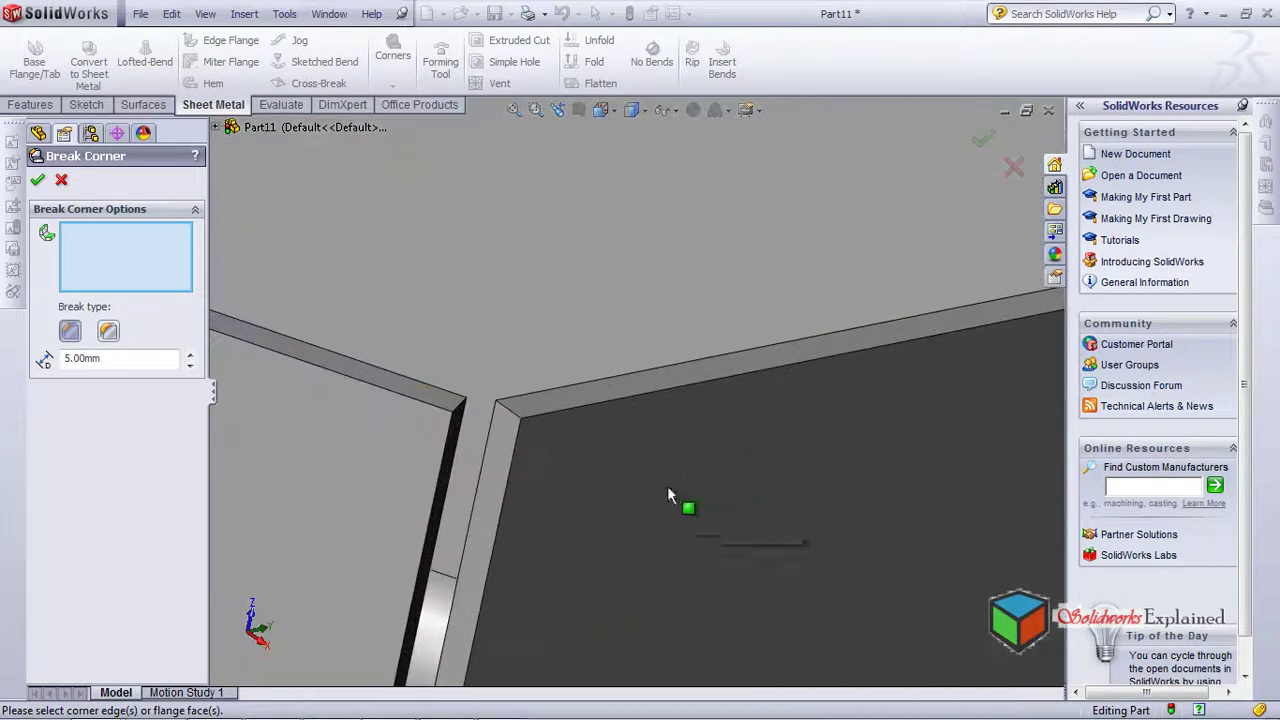
left_click(514, 418)
middle_click_drag(630, 480, 494, 447)
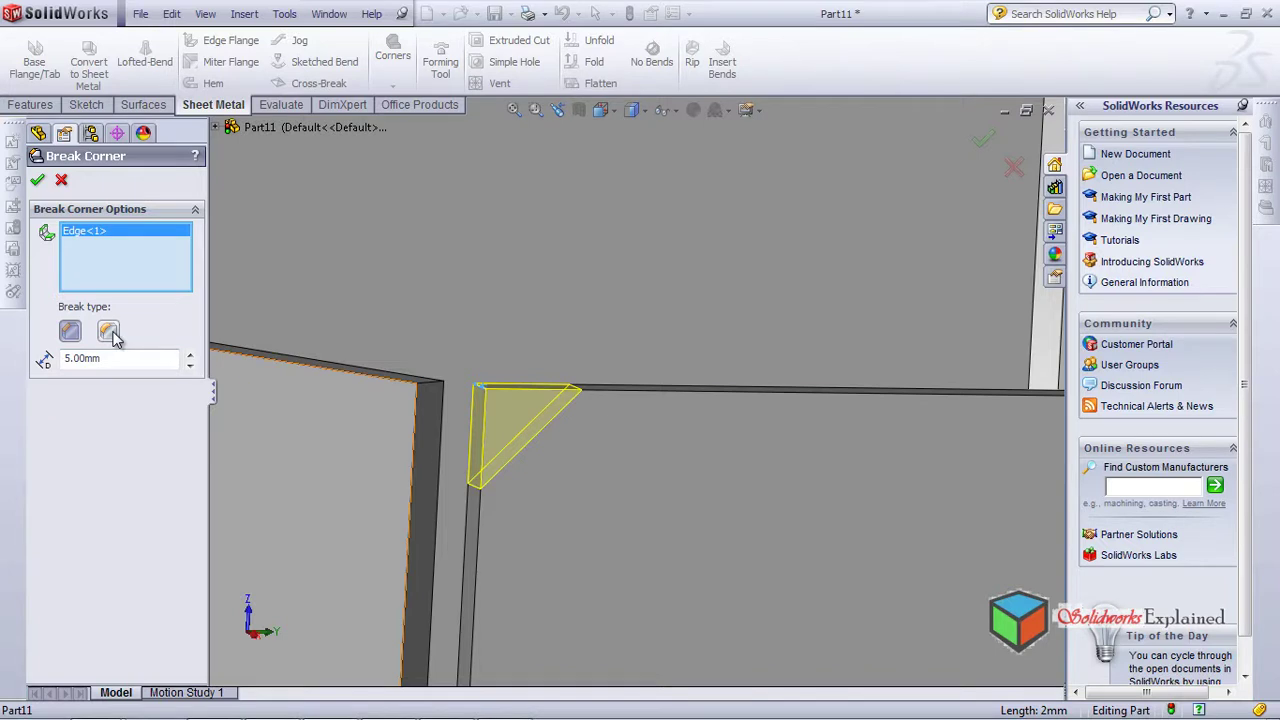
Set the corner break to a fillet with an 8 mm radius, comparing it with the chamfer type
left_click(109, 332)
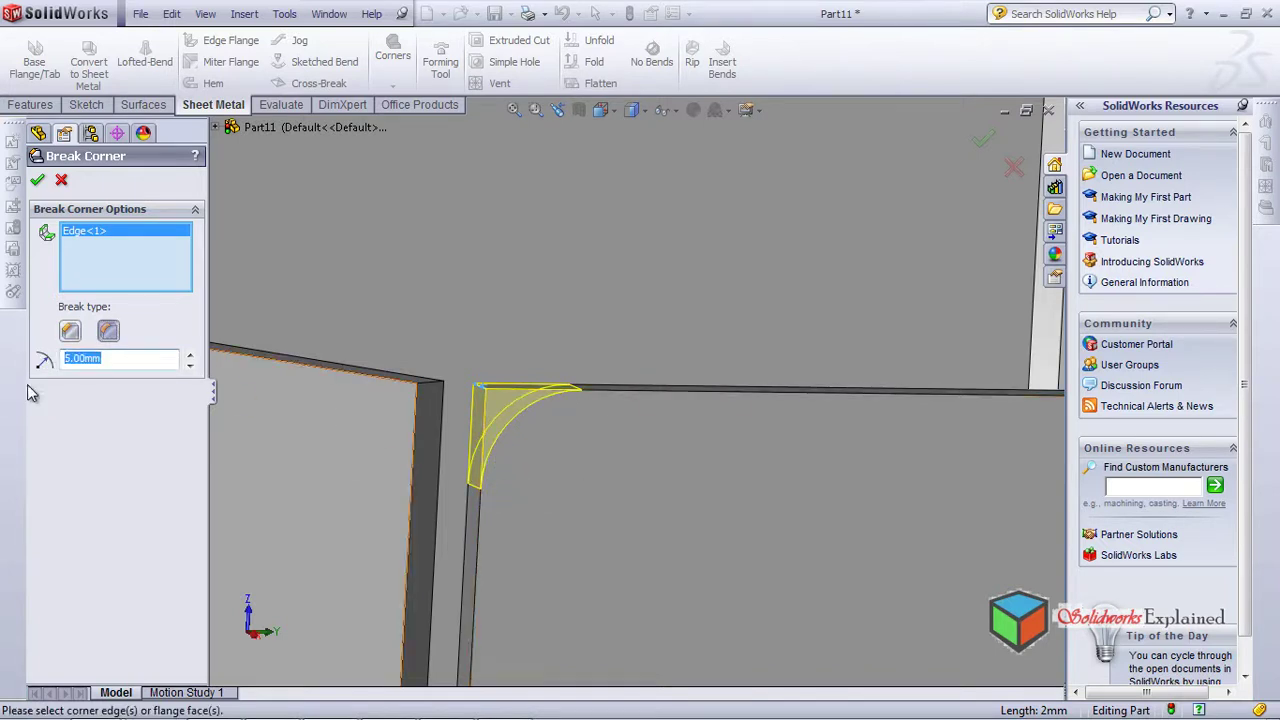
key("Return")
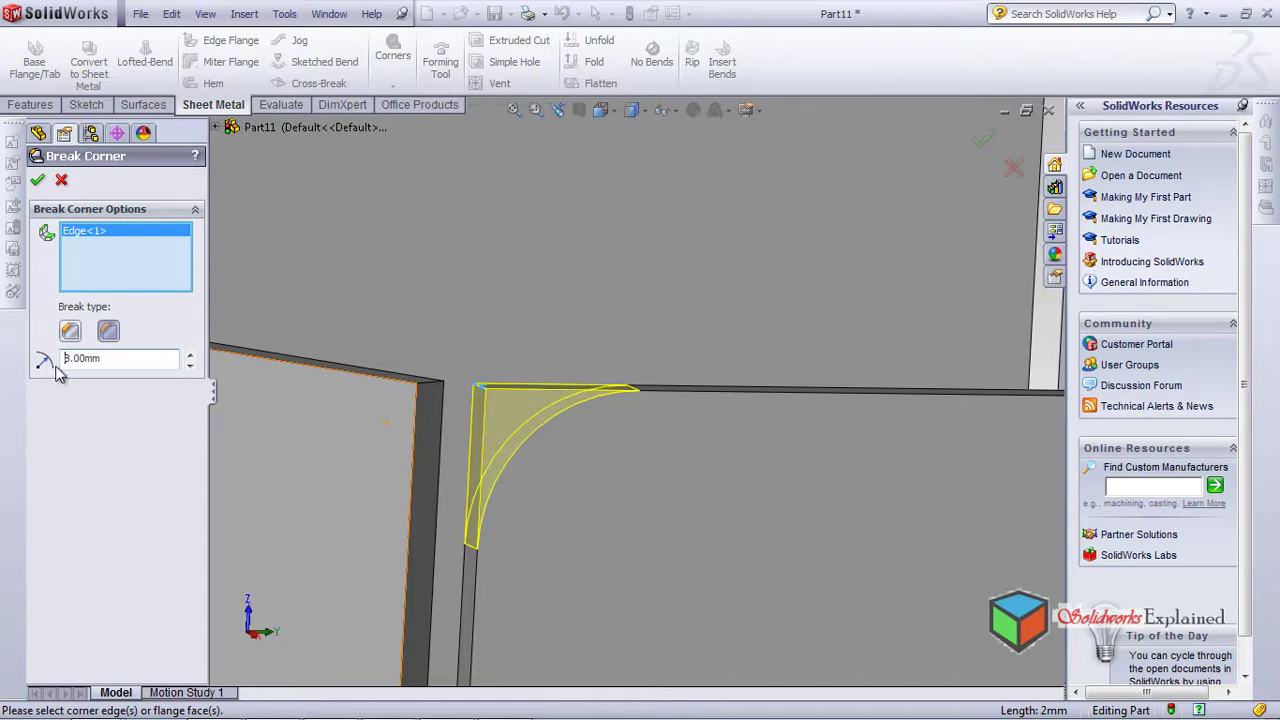
left_click(69, 333)
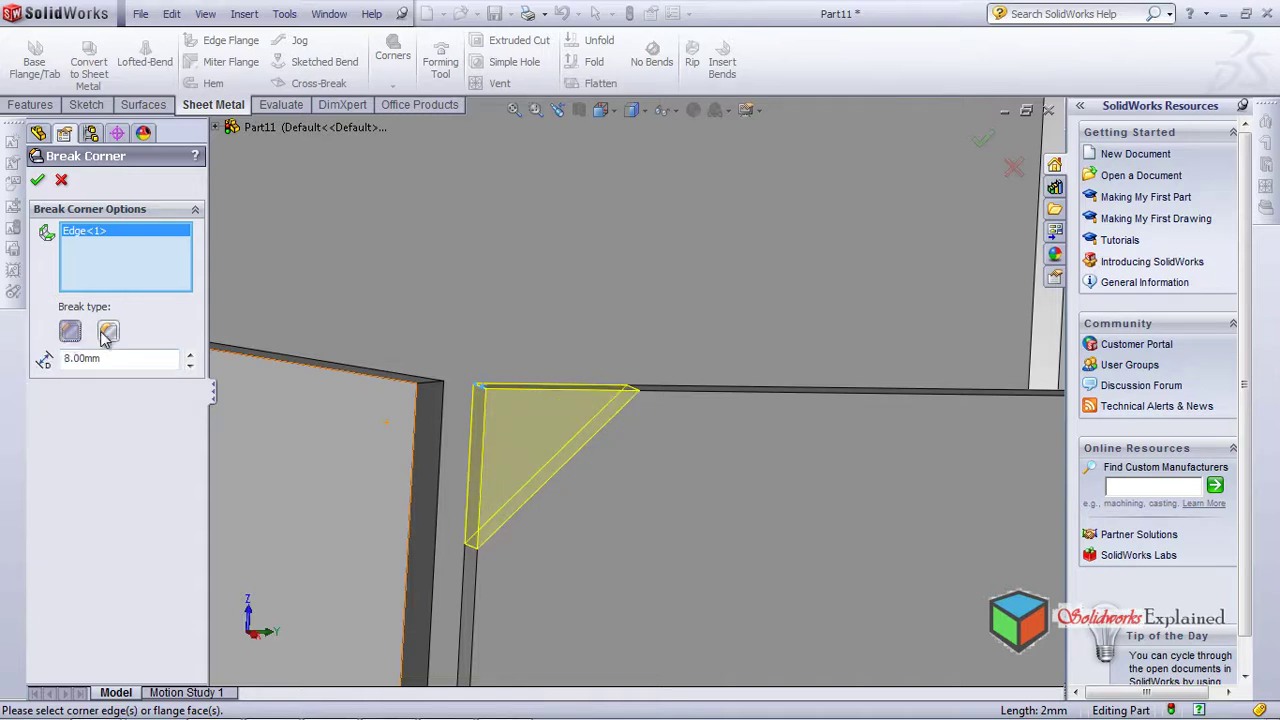
left_click(105, 339)
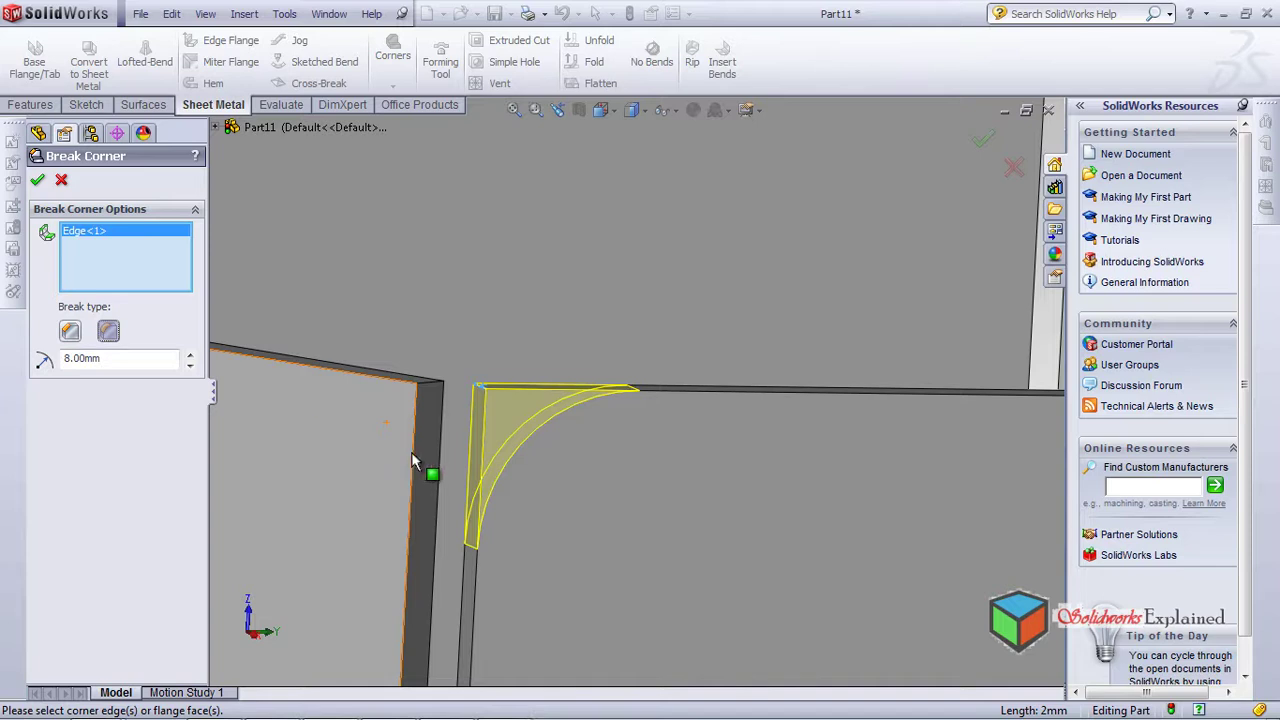
scroll(464, 443, "up", 6)
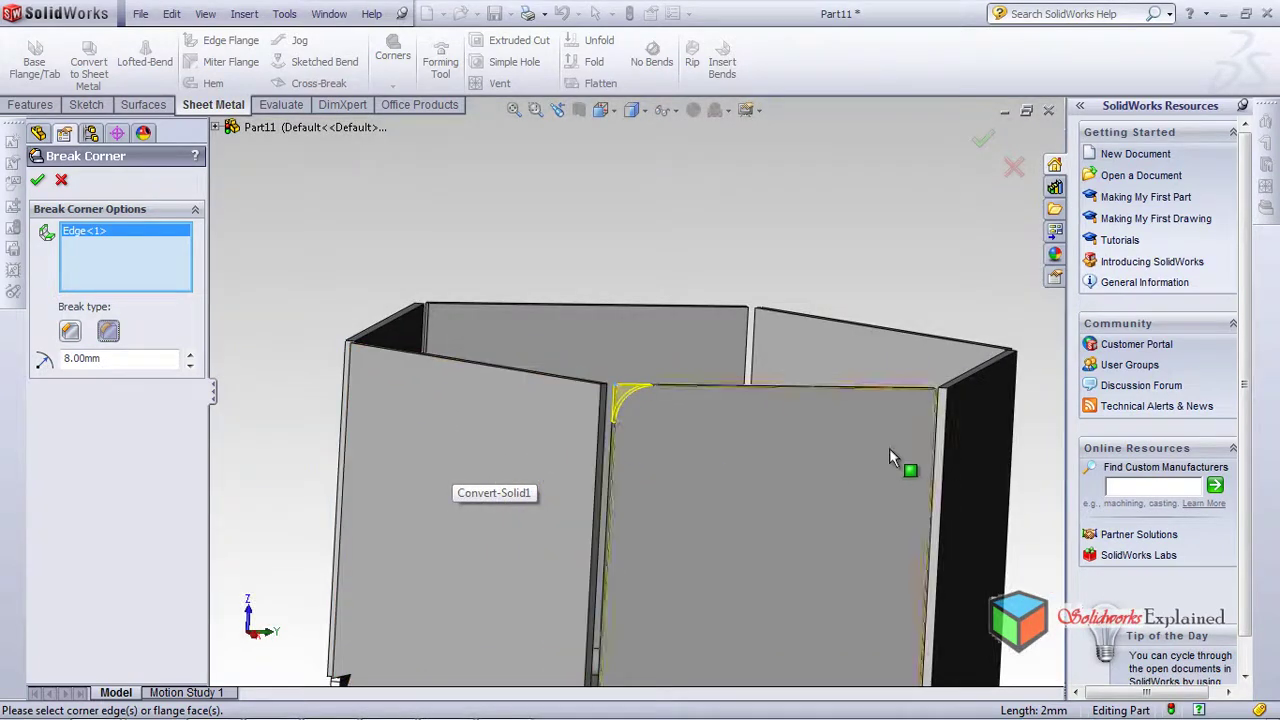
middle_click_drag(889, 448, 757, 523)
scroll(955, 392, "down", 8)
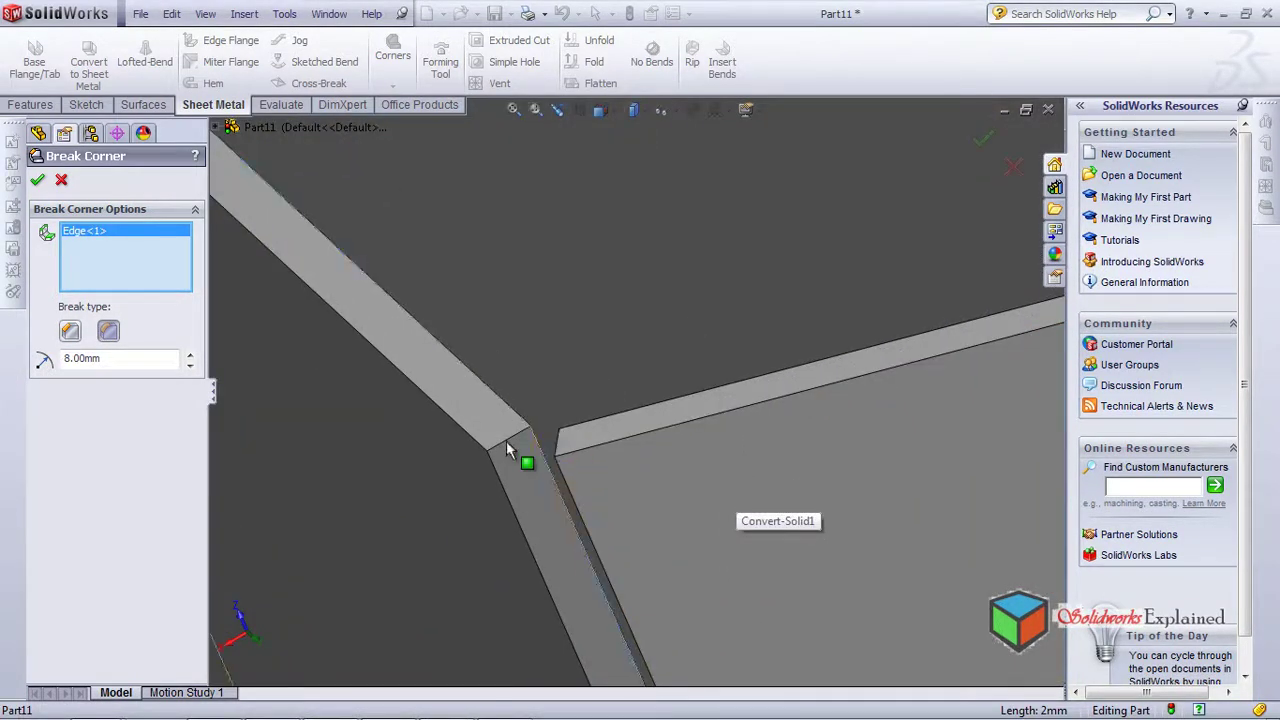
left_click(502, 440)
middle_click_drag(500, 486, 533, 378)
scroll(533, 370, "up", 6)
middle_click_drag(531, 498, 597, 457)
scroll(655, 545, "down", 8)
middle_click_drag(679, 457, 686, 413)
scroll(686, 413, "up", 6)
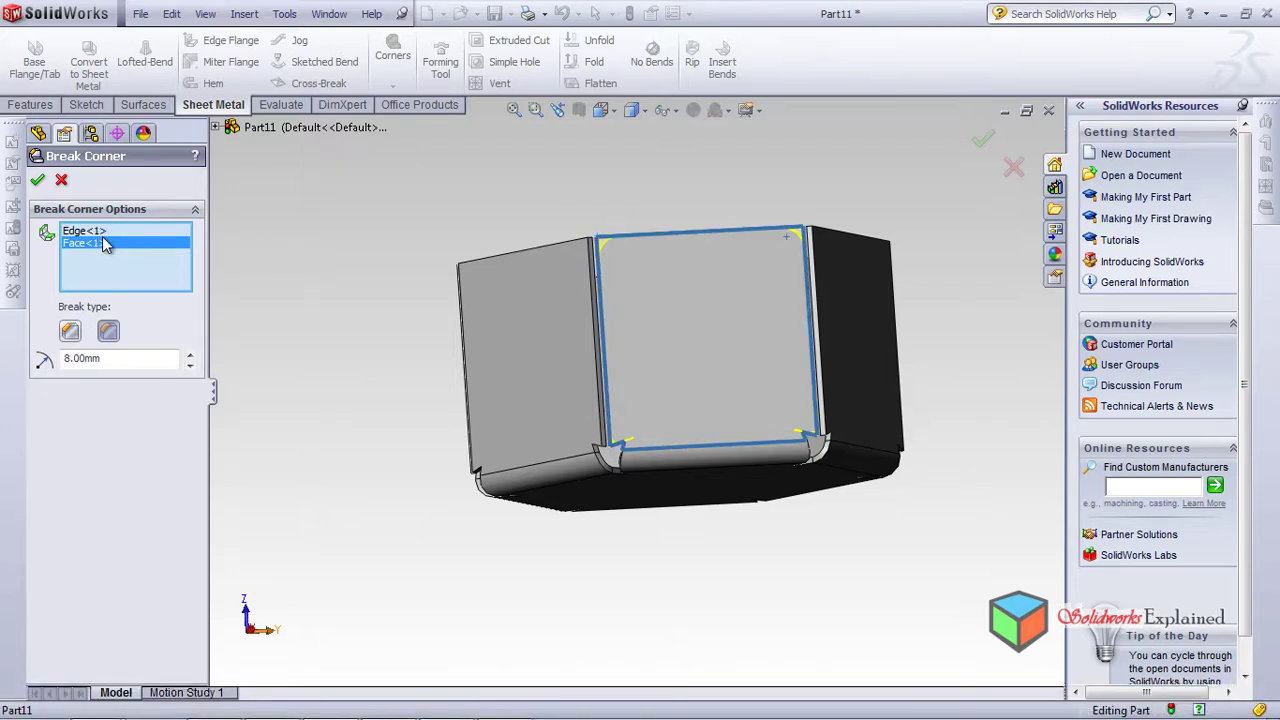
key("Delete")
Add the same wall's other short upper corner edge to the selection and accept the 8 mm fillet corner break
middle_click_drag(632, 301, 585, 415)
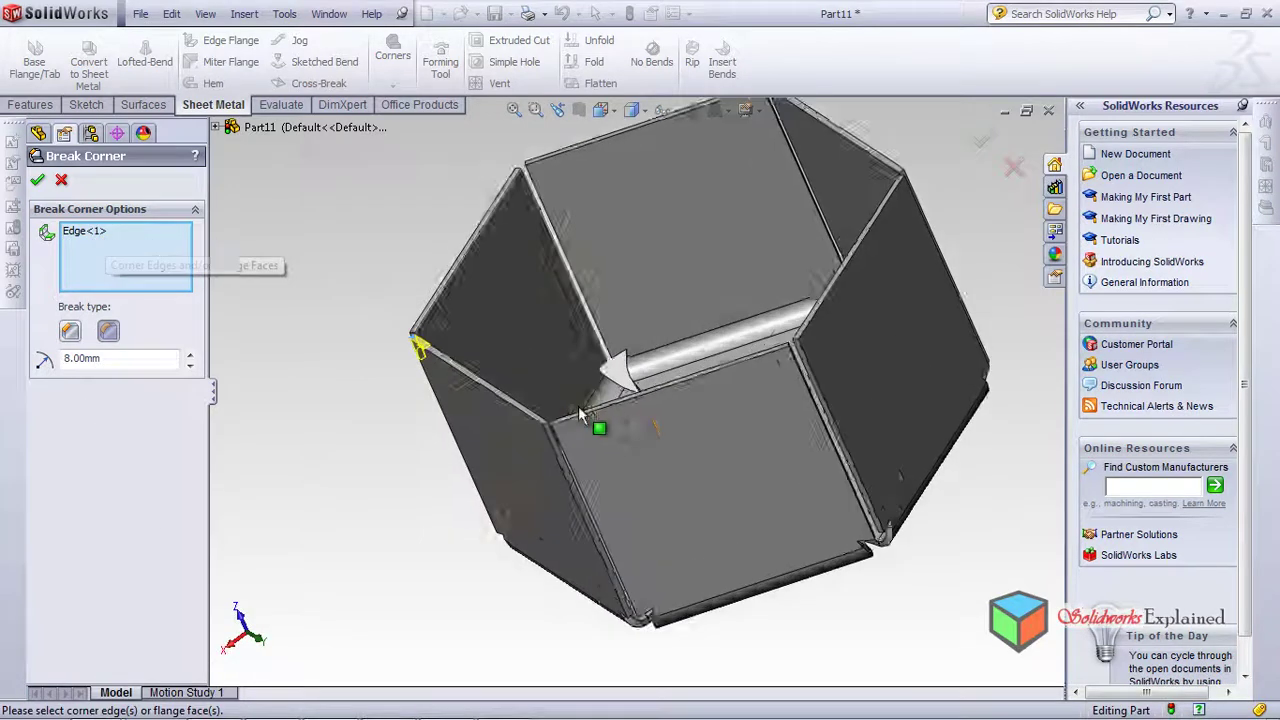
scroll(497, 457, "down", 5)
left_click(698, 440)
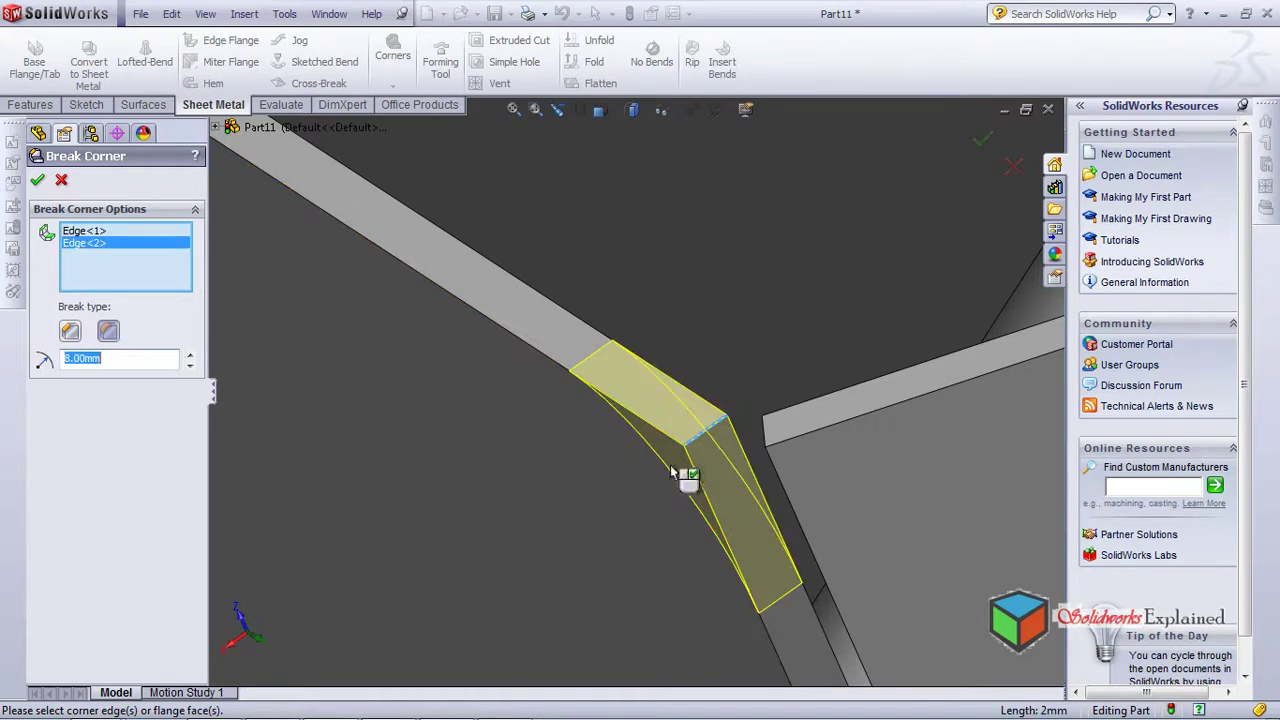
scroll(613, 488, "up", 5)
middle_click_drag(613, 488, 641, 389)
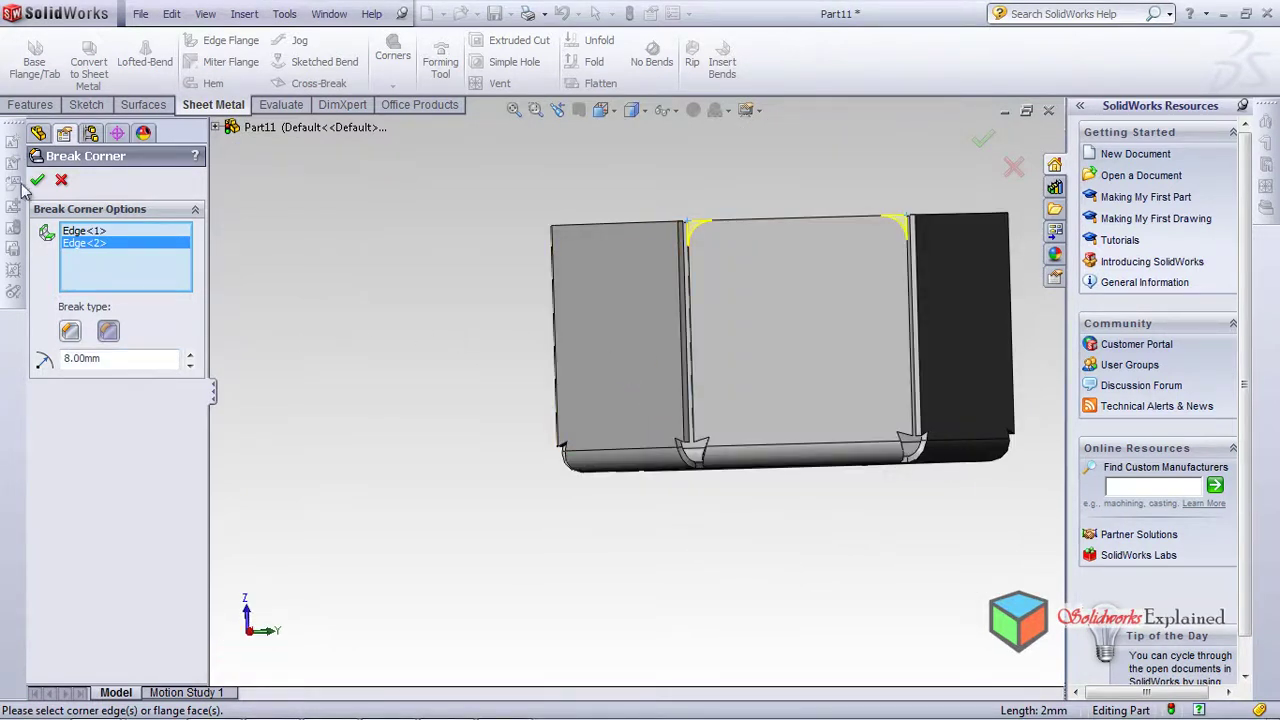
key("Return")
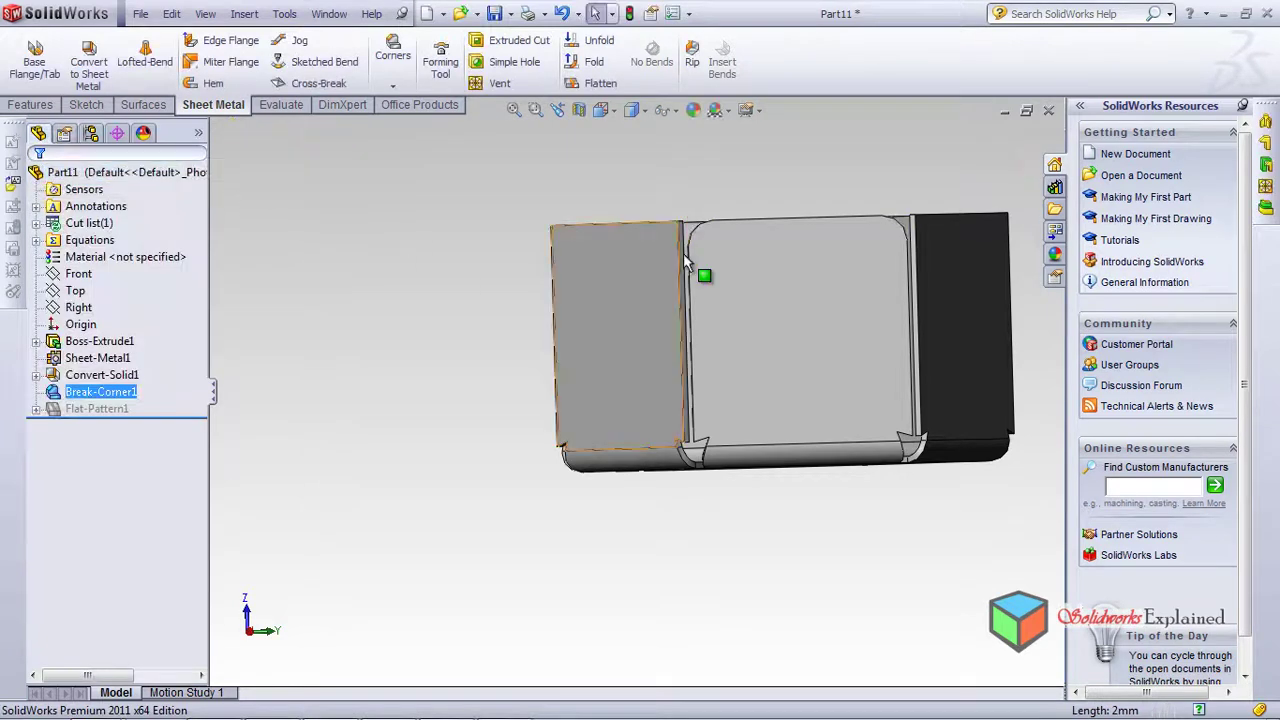
Examine the rounded upper corner of the wall up close and from several directions
middle_click_drag(683, 253, 744, 268)
scroll(744, 268, "down", 5)
scroll(749, 446, "down", 3)
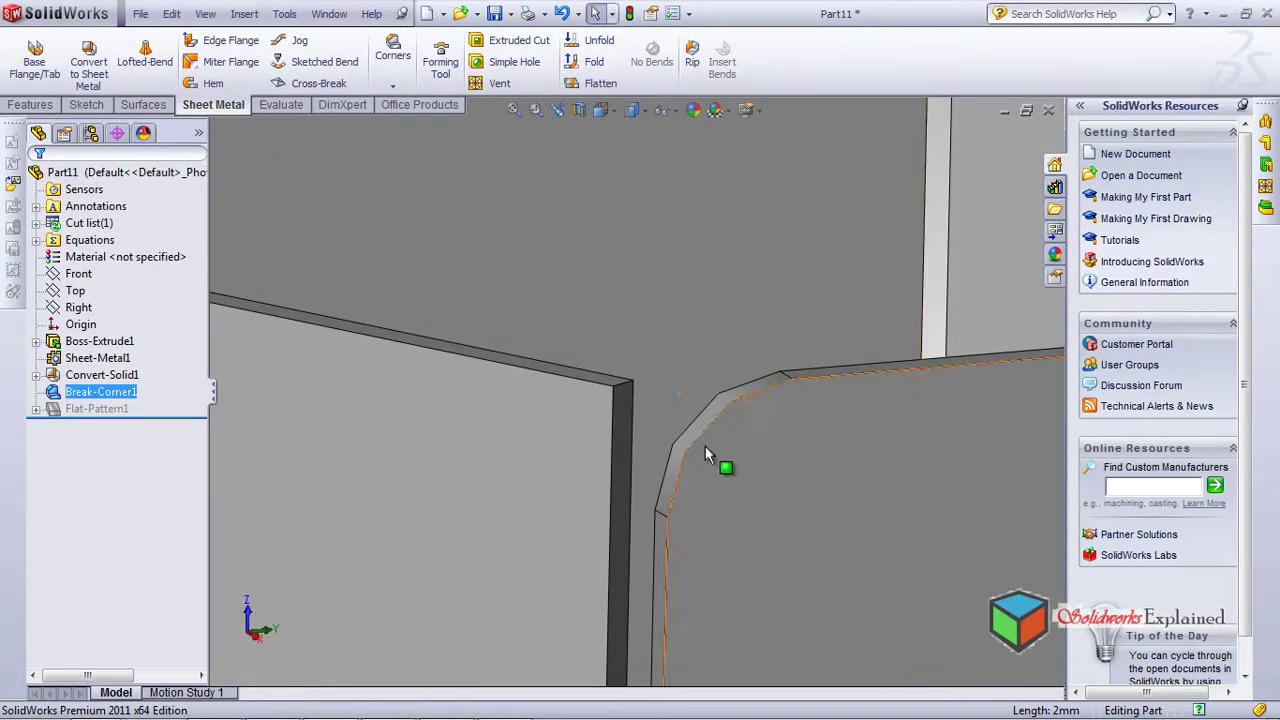
middle_click_drag(729, 466, 743, 437)
scroll(724, 437, "down", 3)
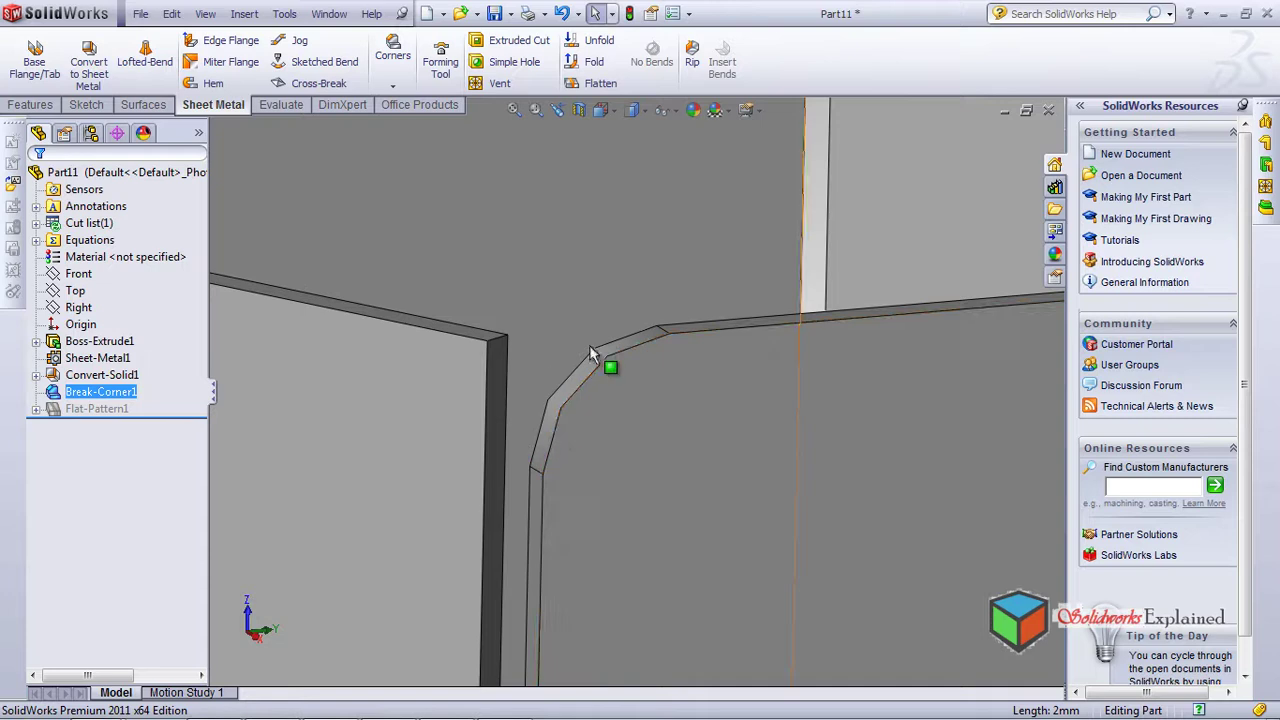
middle_click_drag(606, 381, 681, 437)
scroll(740, 440, "up", 5)
Start another Break-Corner, select the outer face of the adjacent side wall and try to round all its corners with an 8 mm radius
left_click(392, 58)
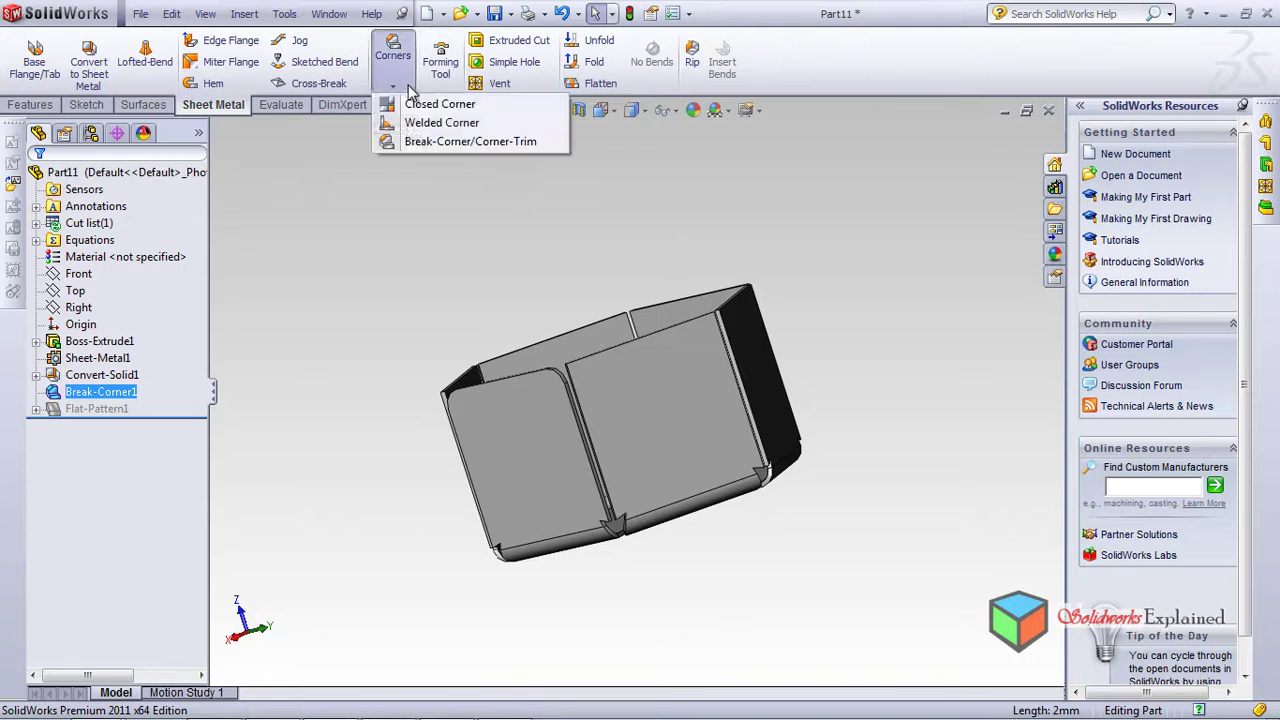
left_click(416, 141)
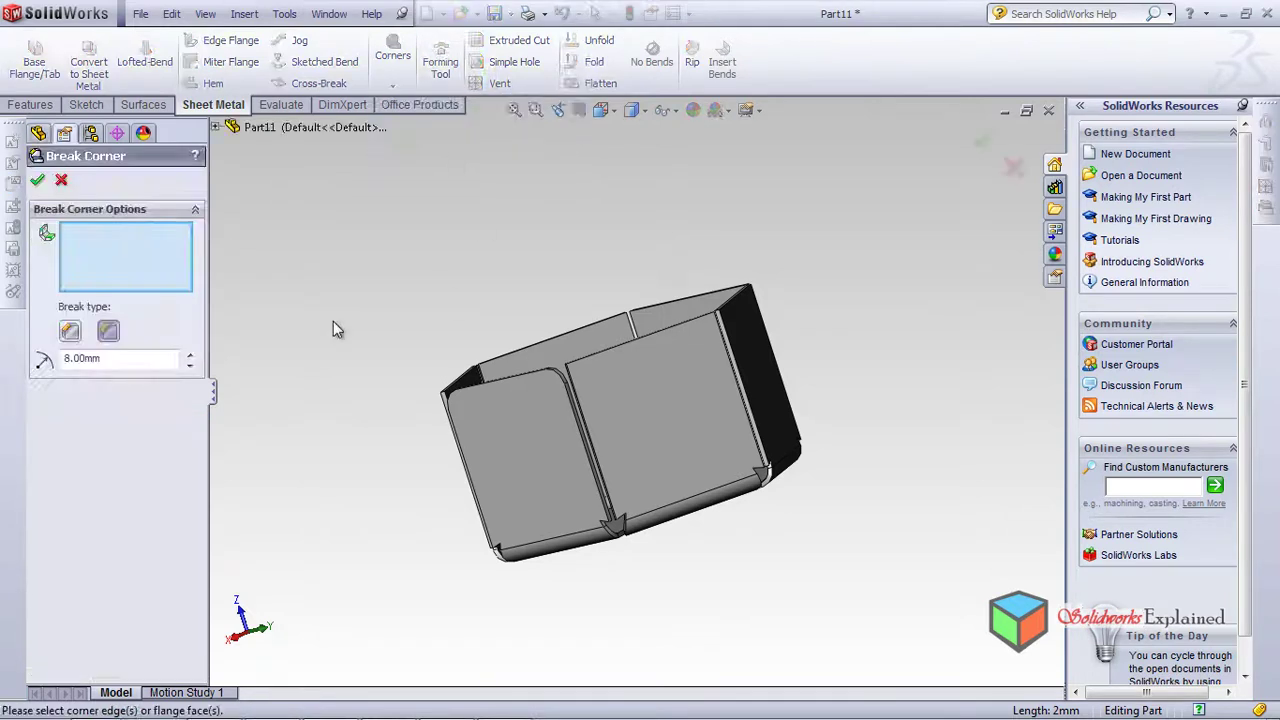
left_click(655, 398)
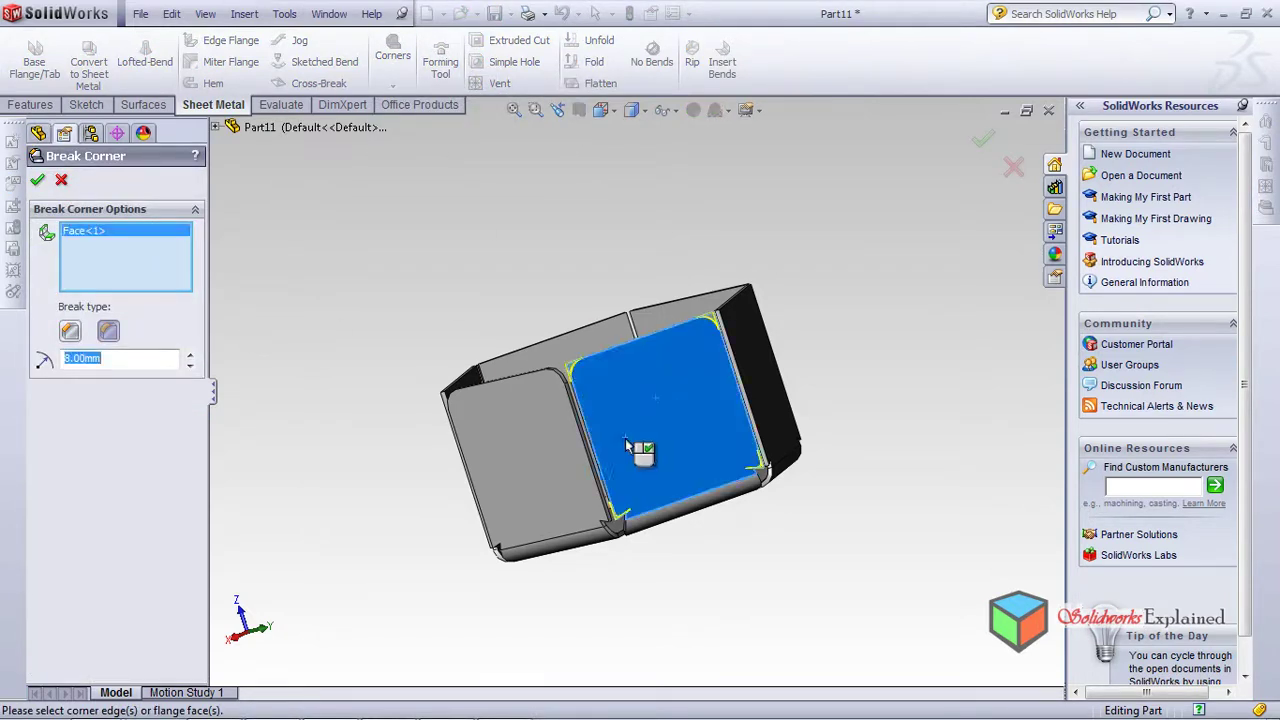
middle_click_drag(640, 366, 580, 329)
scroll(559, 445, "down", 3)
scroll(560, 450, "down", 3)
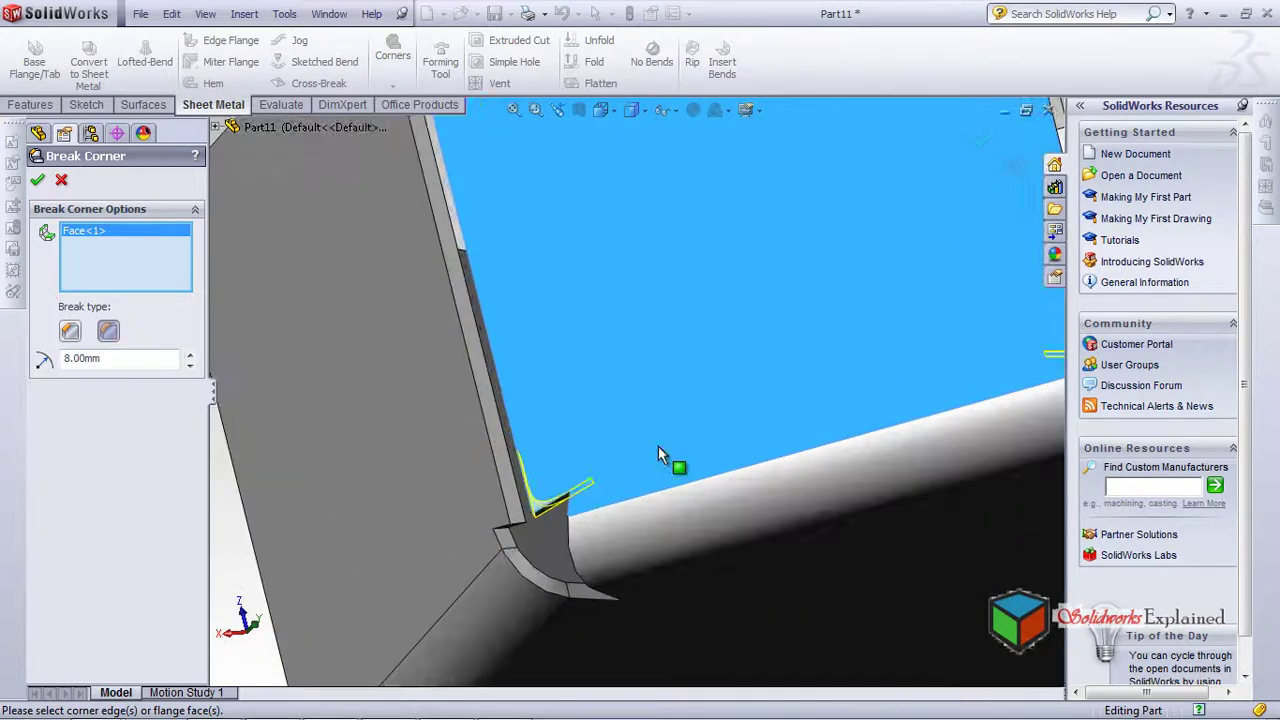
scroll(671, 457, "up", 2)
mouse_move(671, 457)
middle_mouse_down()
mouse_move(733, 487)
mouse_move(660, 380)
mouse_move(654, 460)
middle_mouse_up()
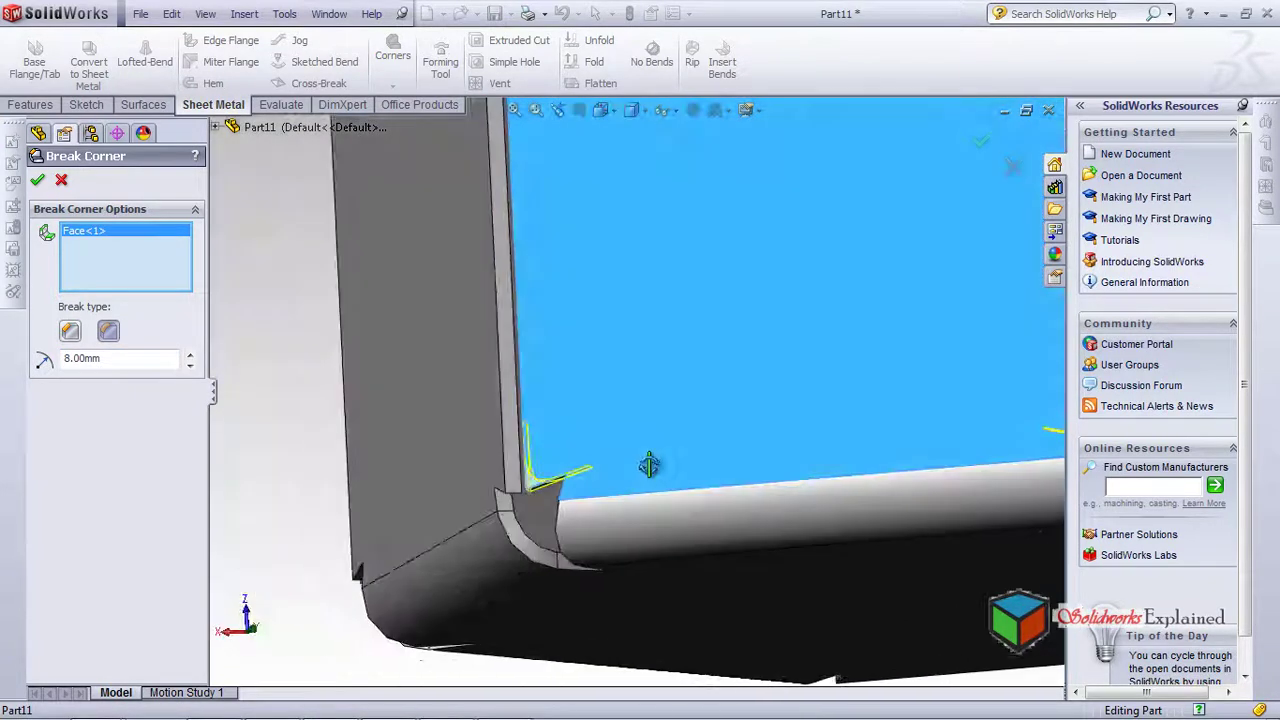
scroll(709, 429, "up", 4)
scroll(691, 343, "down", 4)
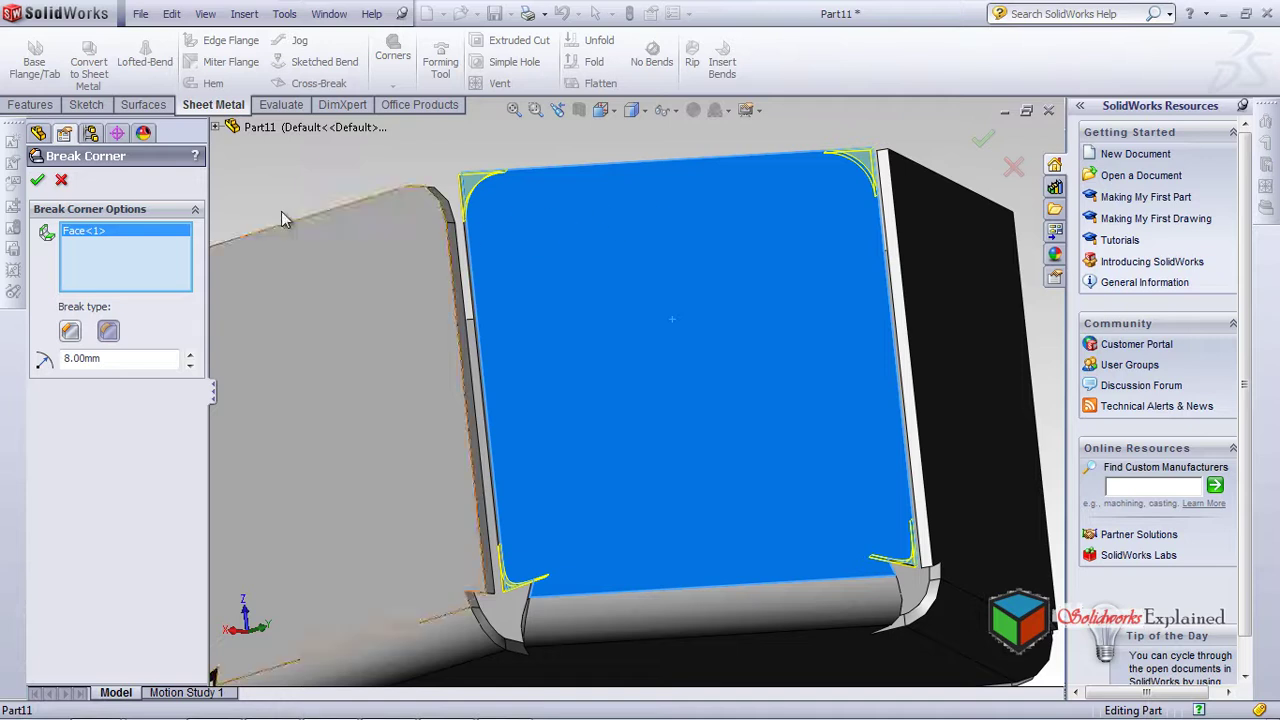
left_click(36, 182)
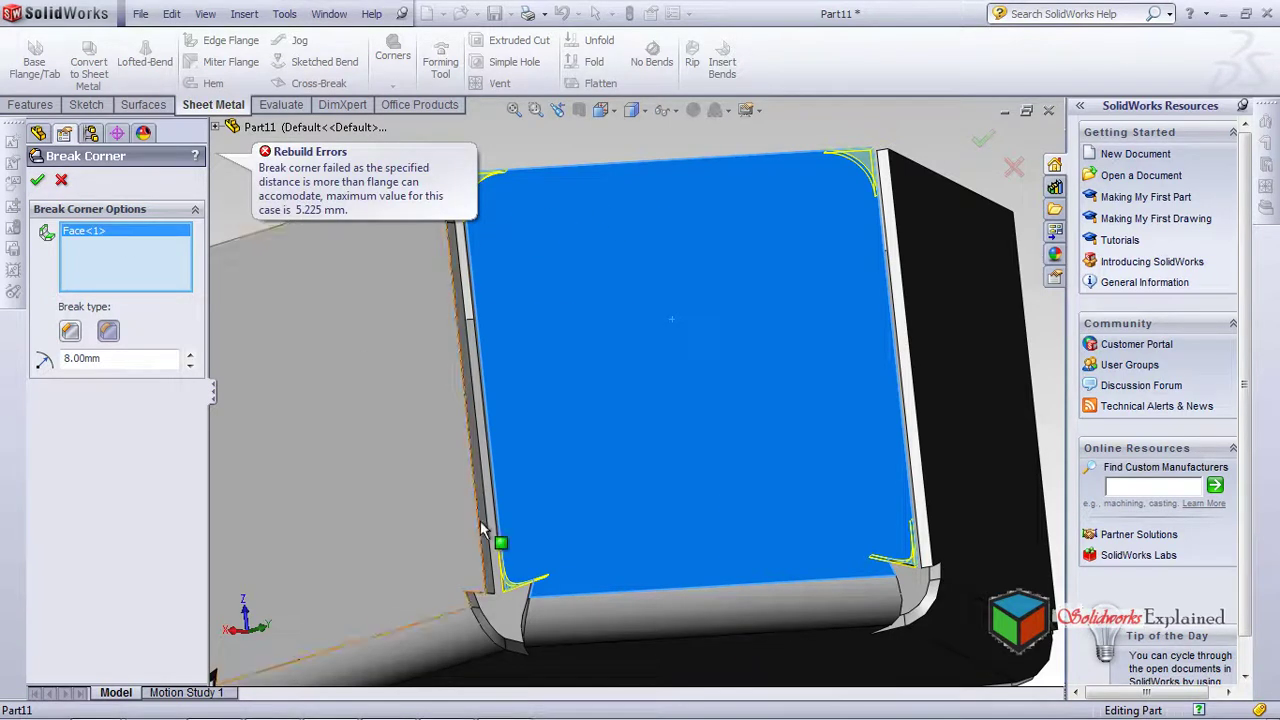
Change the break type to chamfer, set the distance to 4 mm and accept the break on the wall's corners
scroll(487, 583, "down", 4)
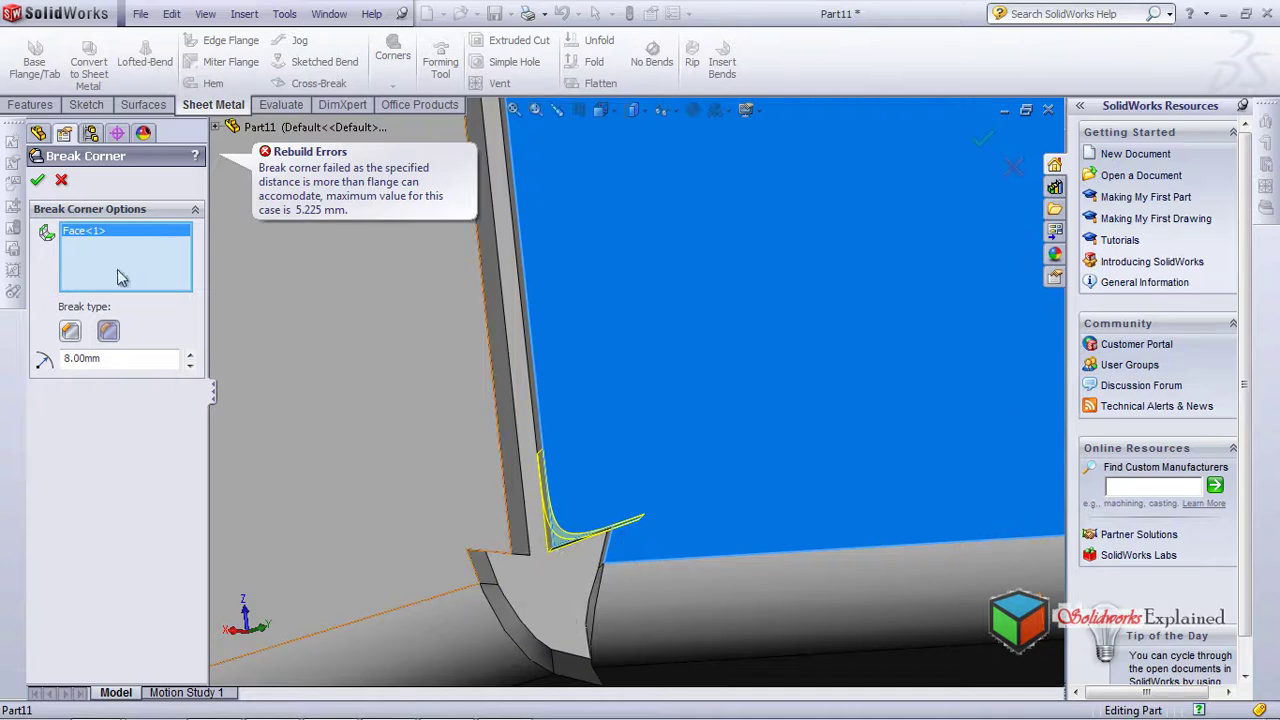
left_click(72, 333)
left_click(33, 184)
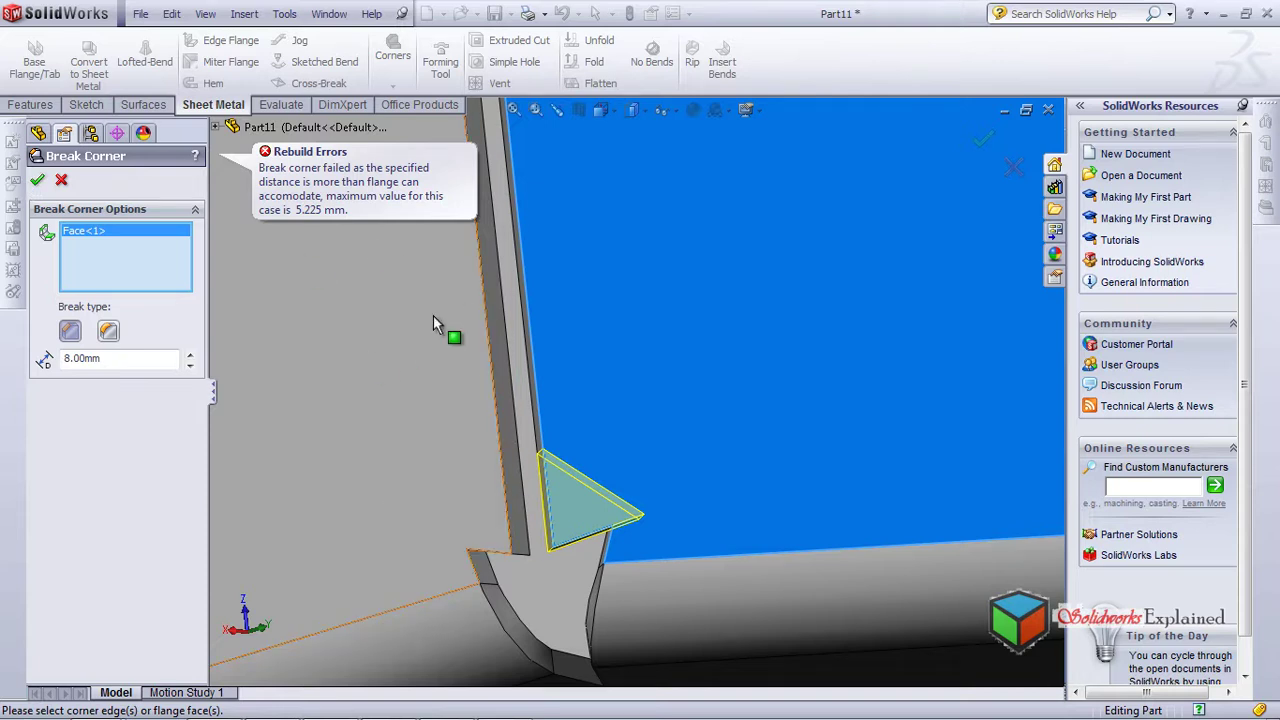
left_click_drag(181, 362, 3, 368)
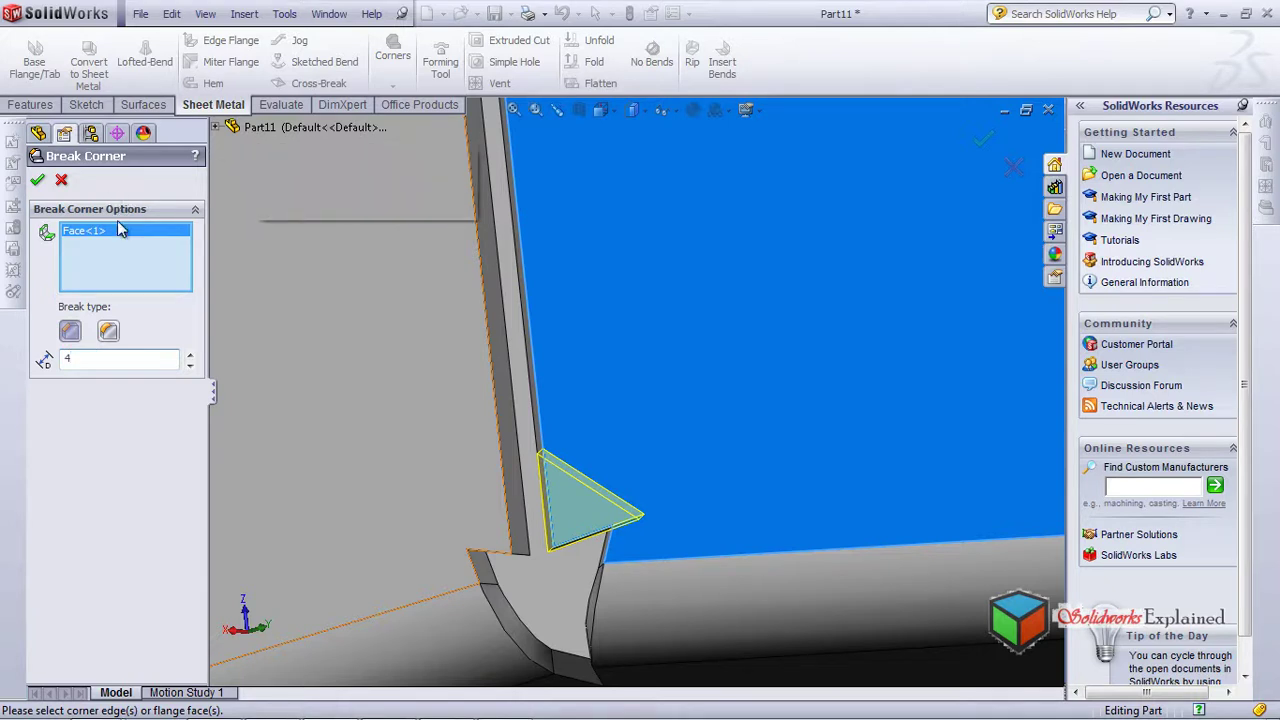
key("Return")
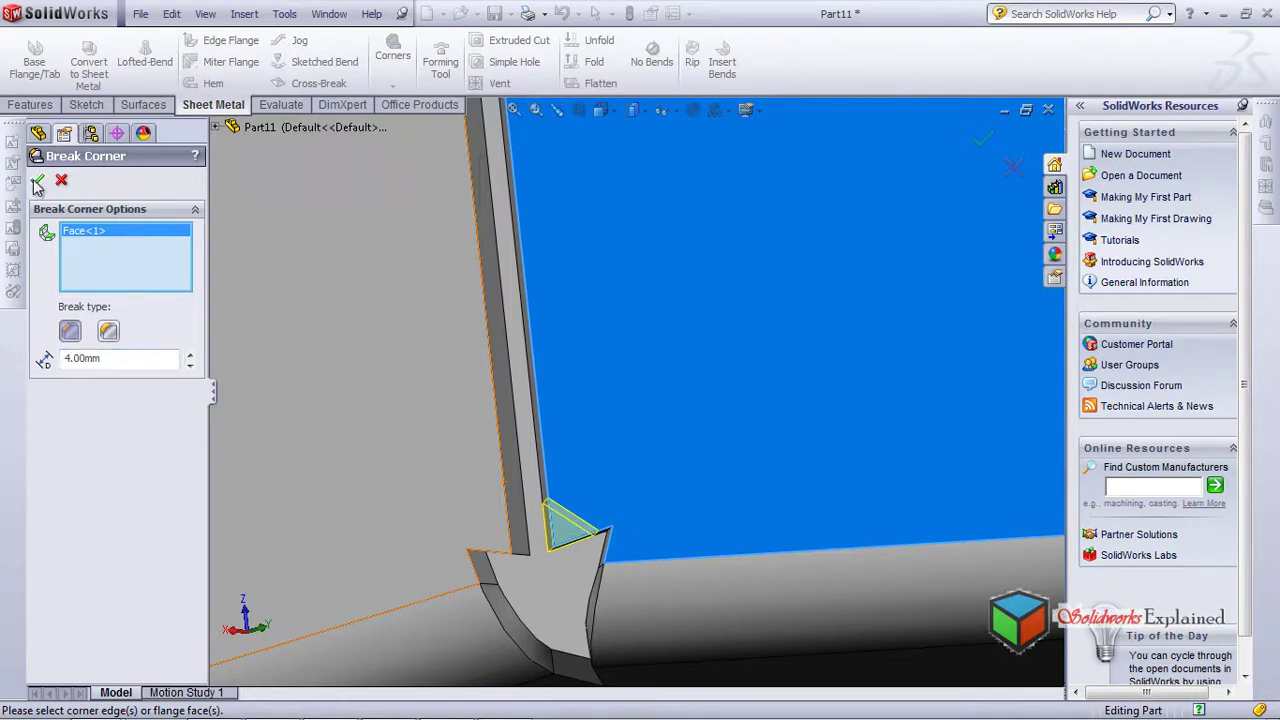
left_click(37, 182)
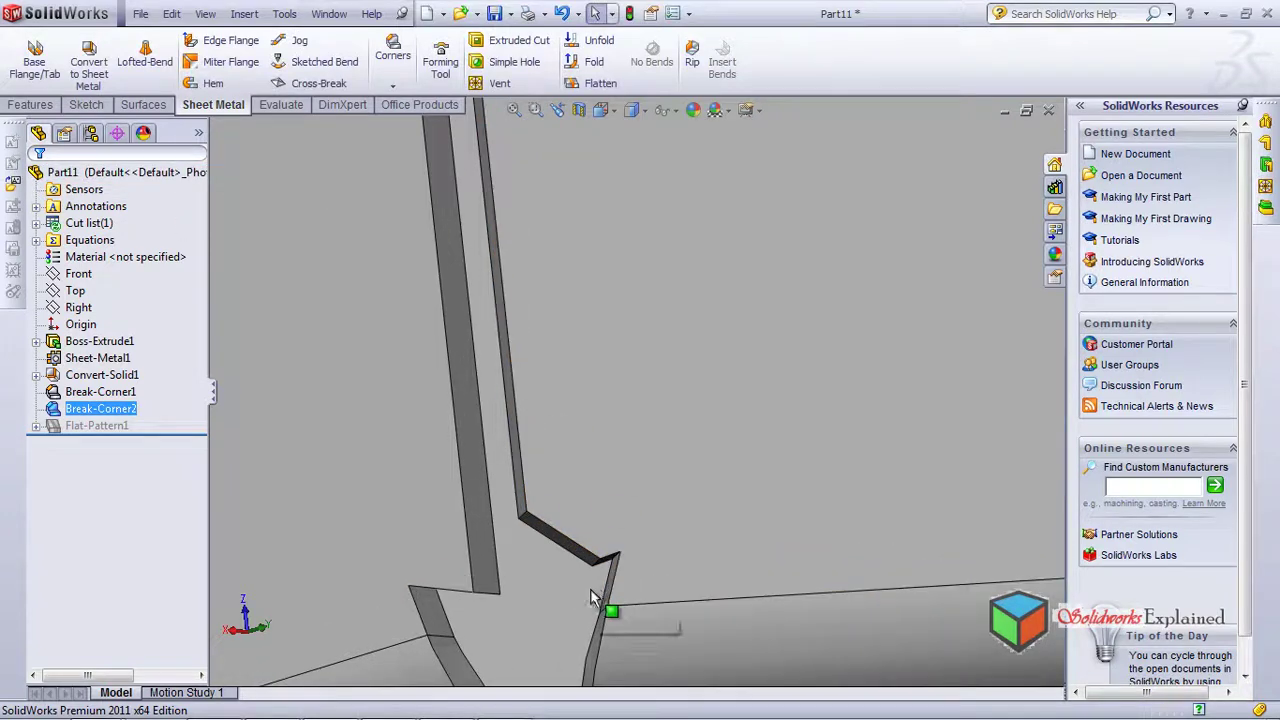
Examine the chamfered wall corners and the remaining sides of the tray
key("f")
middle_click_drag(620, 335, 651, 374)
scroll(691, 372, "down", 3)
middle_click_drag(703, 254, 740, 445)
scroll(738, 447, "up", 3)
middle_click_drag(640, 483, 840, 410)
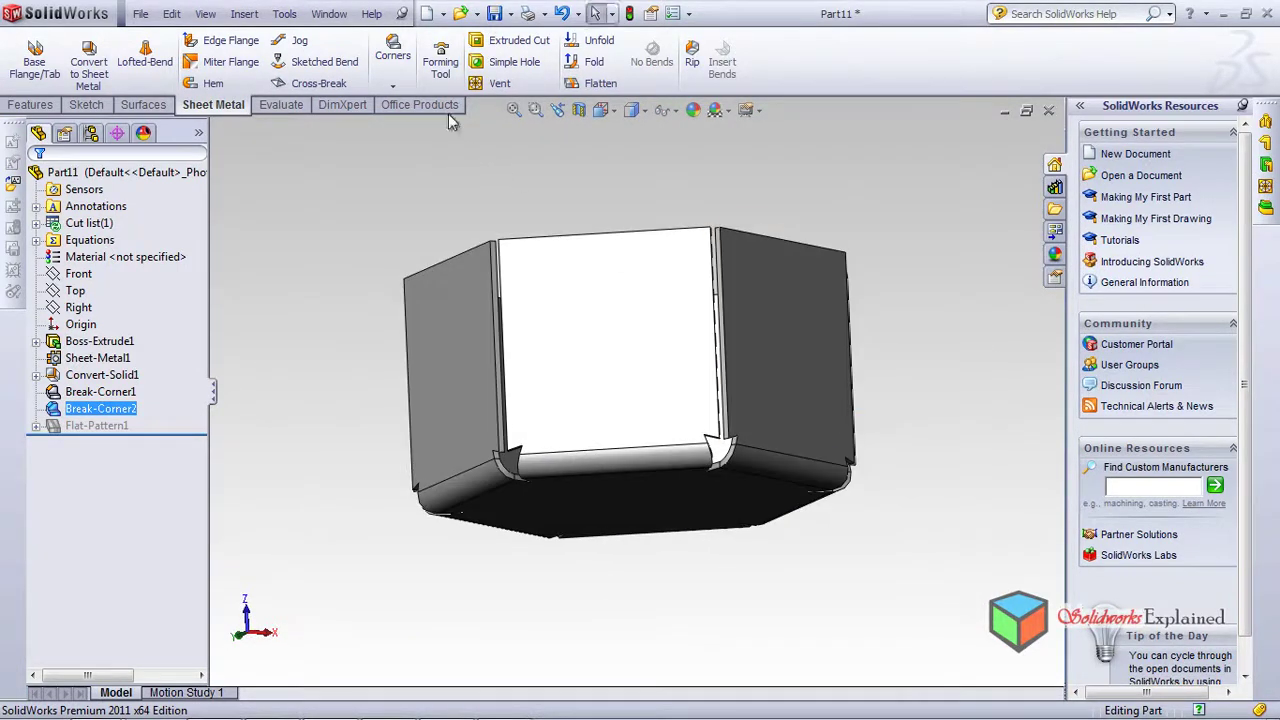
Start a Welded Corner and select the narrow side face of one wall at an unbroken rip gap
left_click(389, 72)
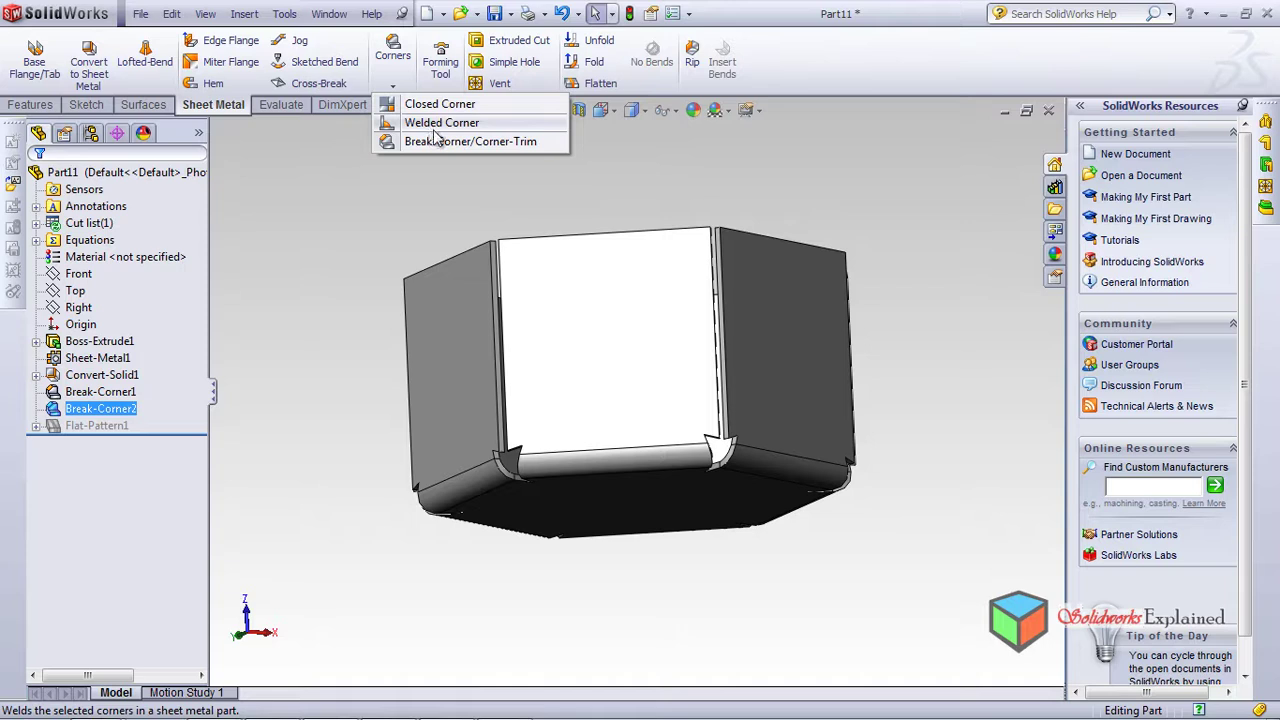
left_click(438, 124)
middle_click_drag(745, 331, 697, 532)
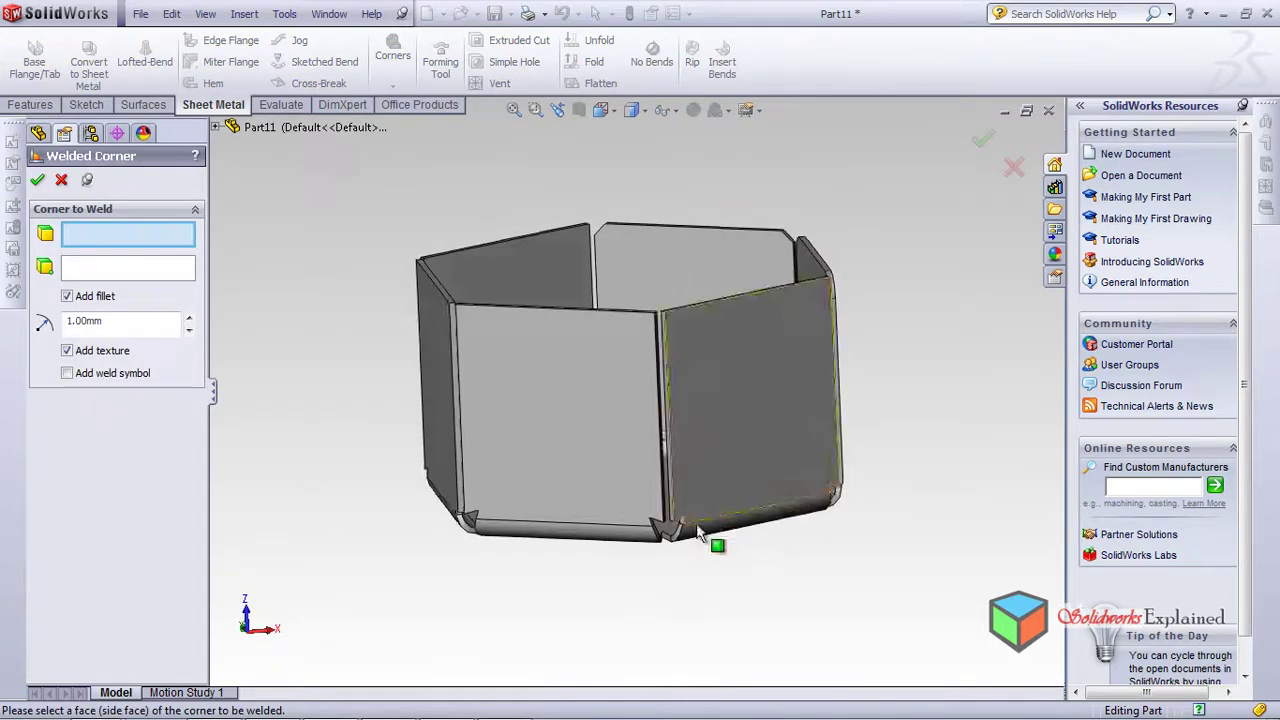
scroll(697, 532, "down", 2)
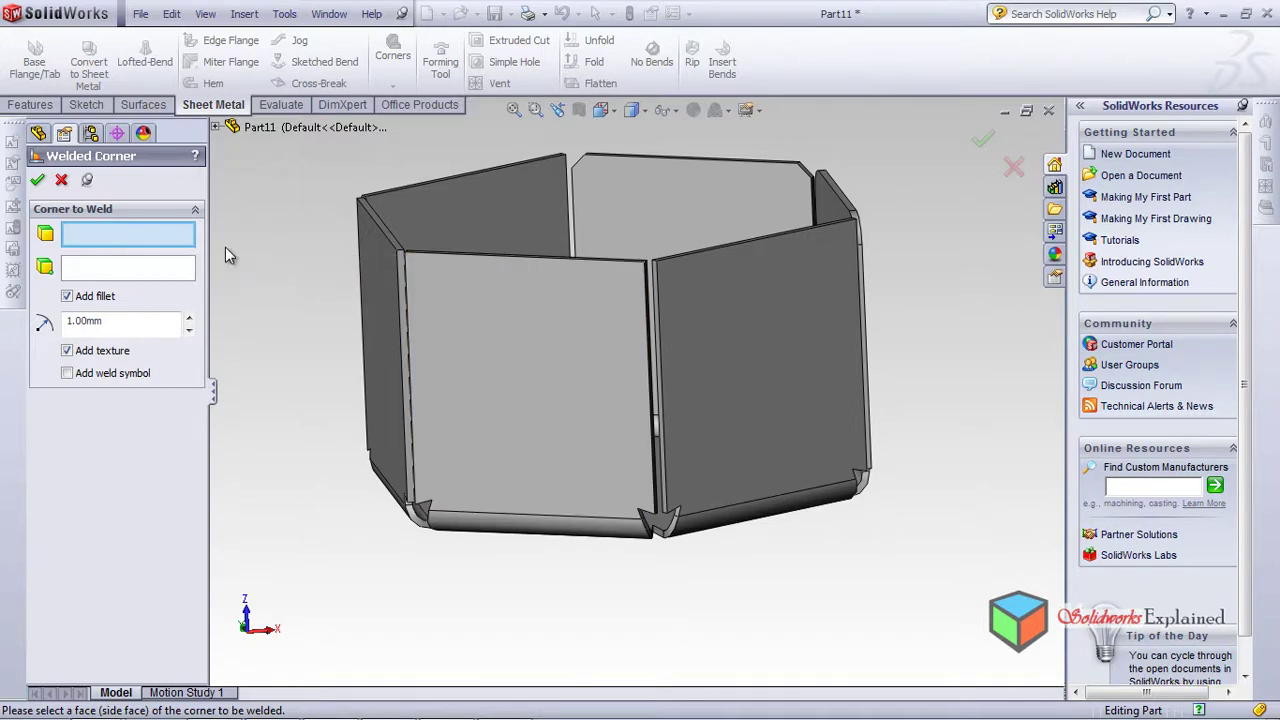
scroll(645, 482, "down", 3)
scroll(645, 482, "down", 2)
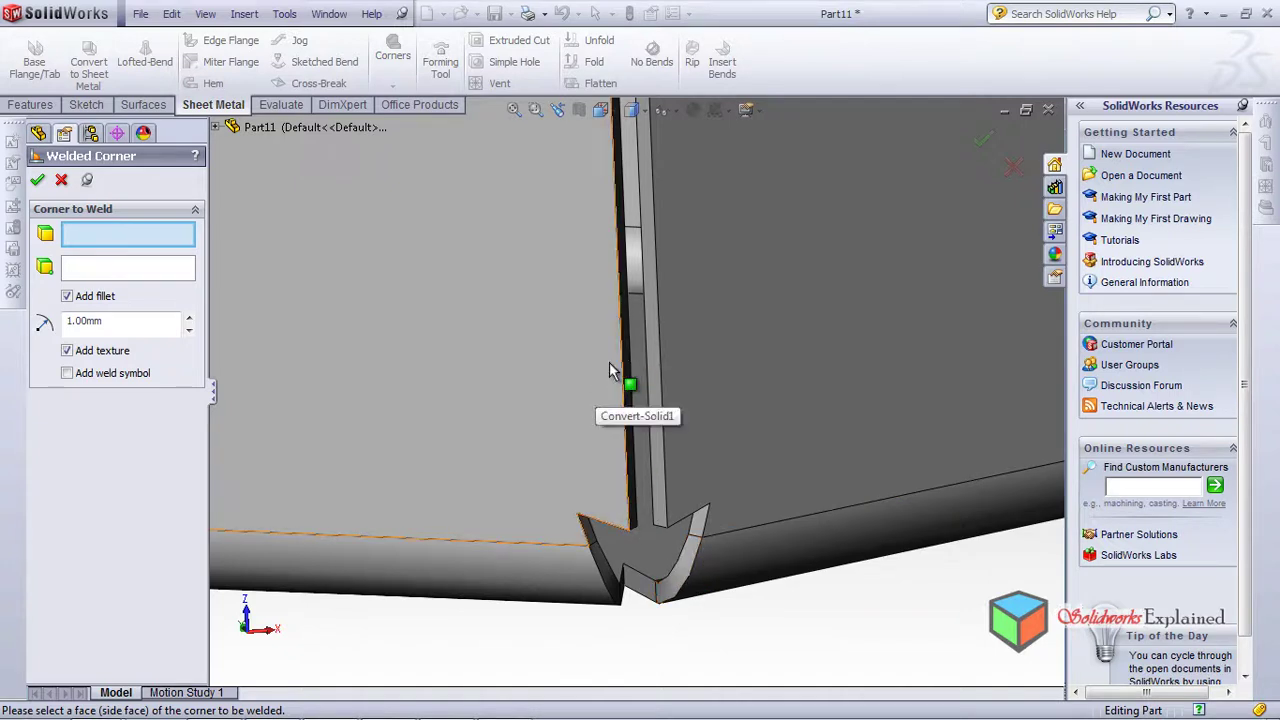
left_click(658, 385)
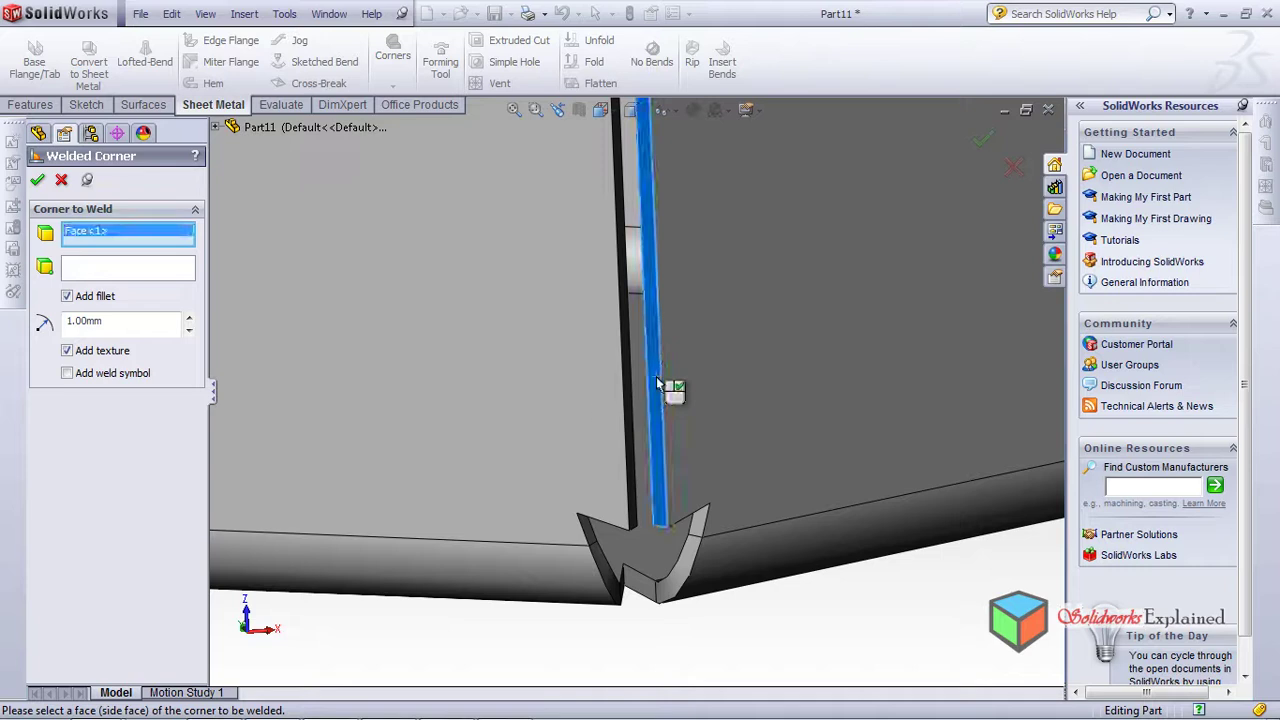
Try the facing wall's side face as the weld face and its lower end as a stopping point, and cancel the Welded Corner
scroll(663, 440, "down", 2)
scroll(661, 405, "up", 3)
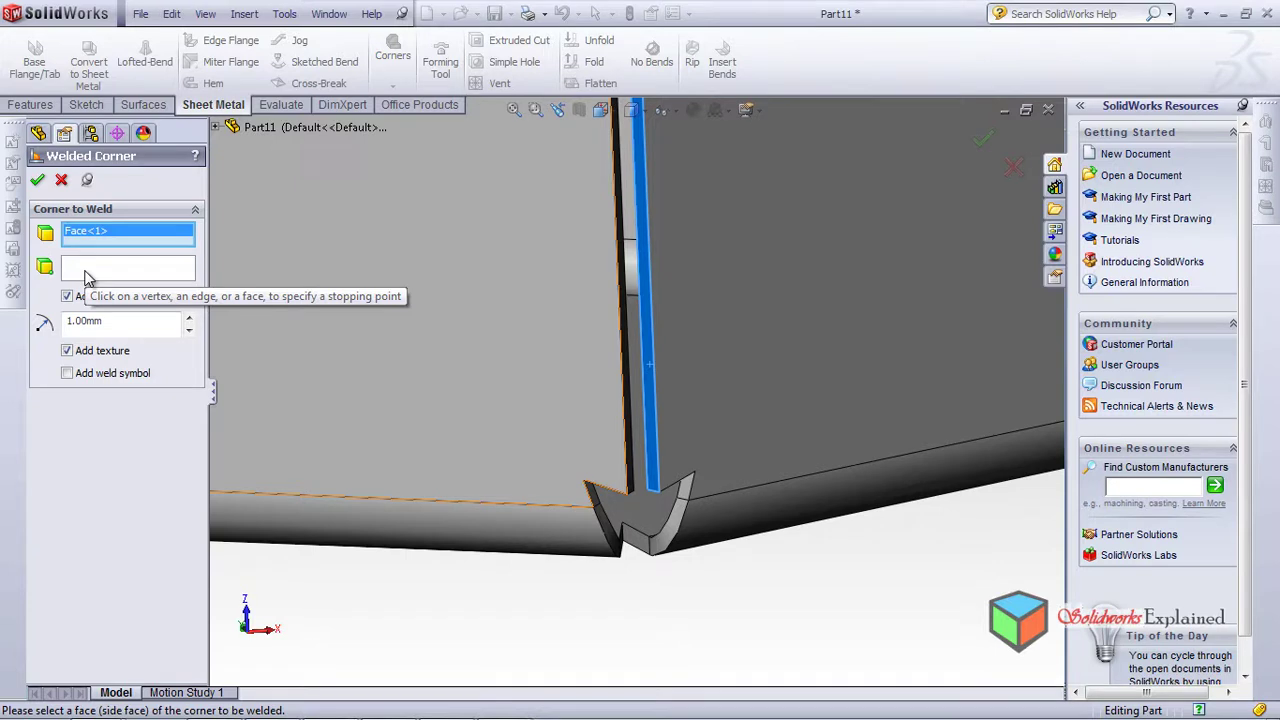
scroll(545, 515, "down", 2)
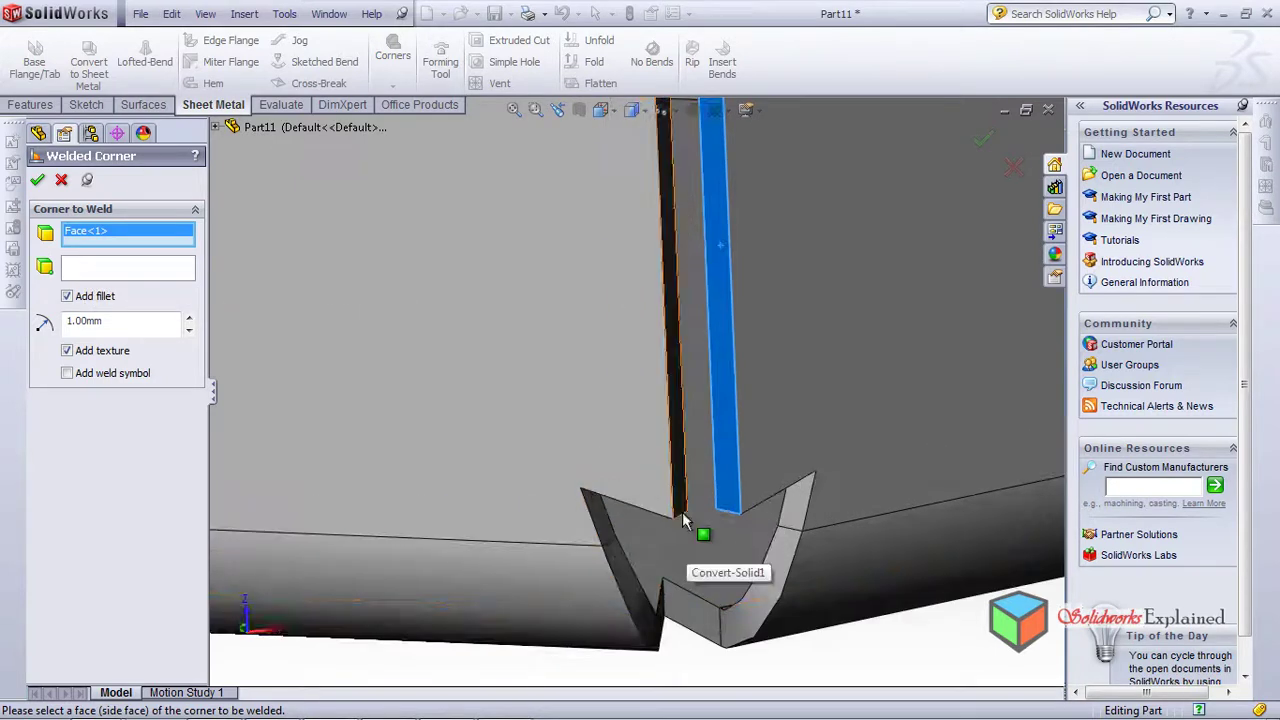
left_click(685, 515)
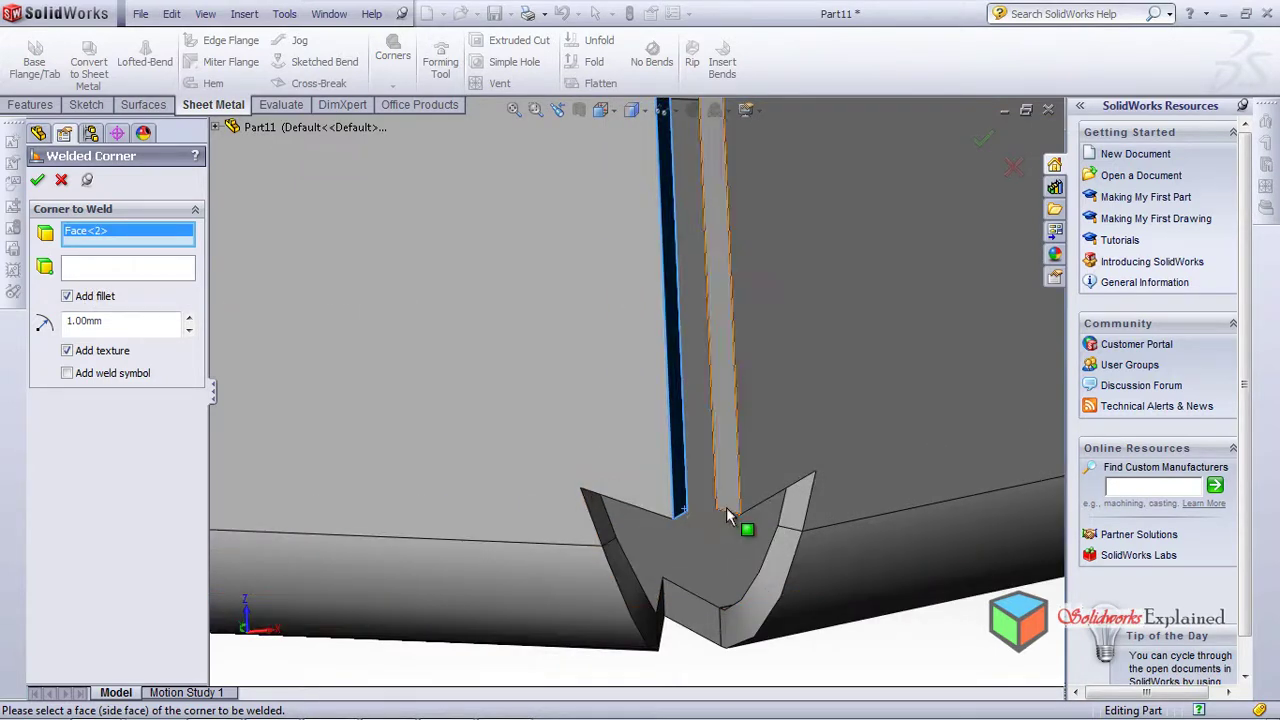
left_click(733, 502)
left_click(163, 268)
middle_click_drag(511, 511, 546, 394)
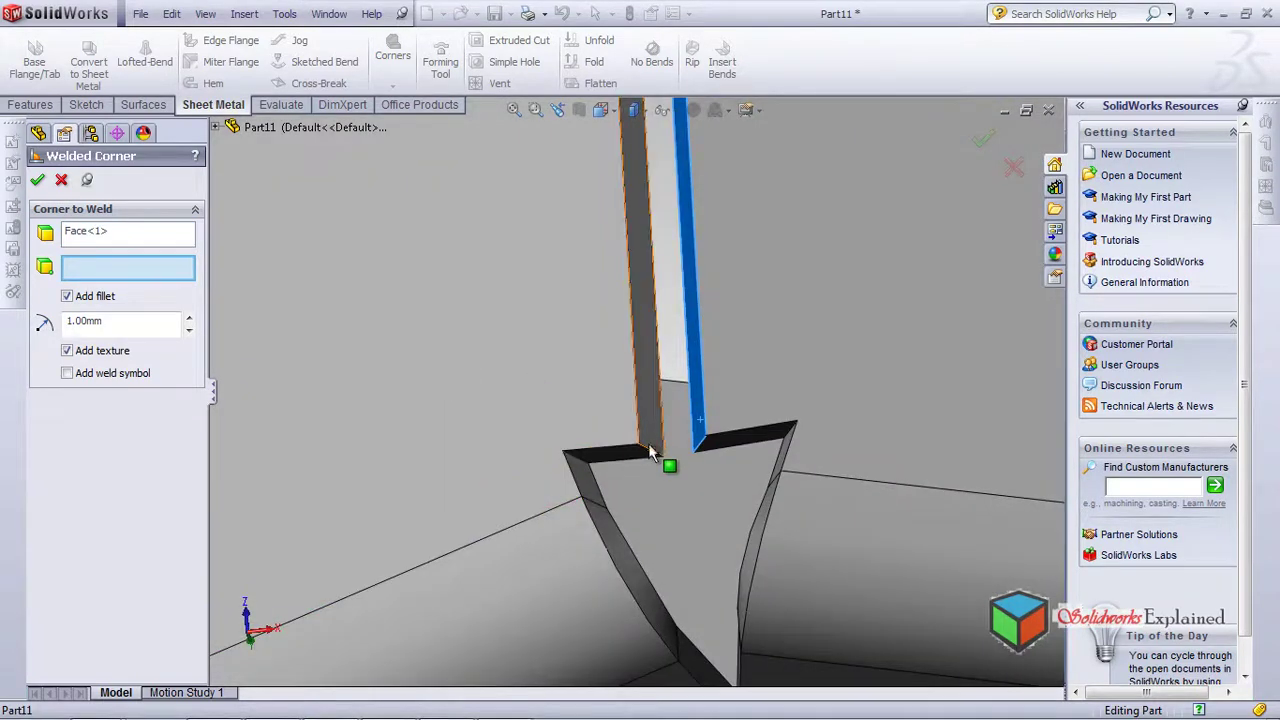
left_click(650, 452)
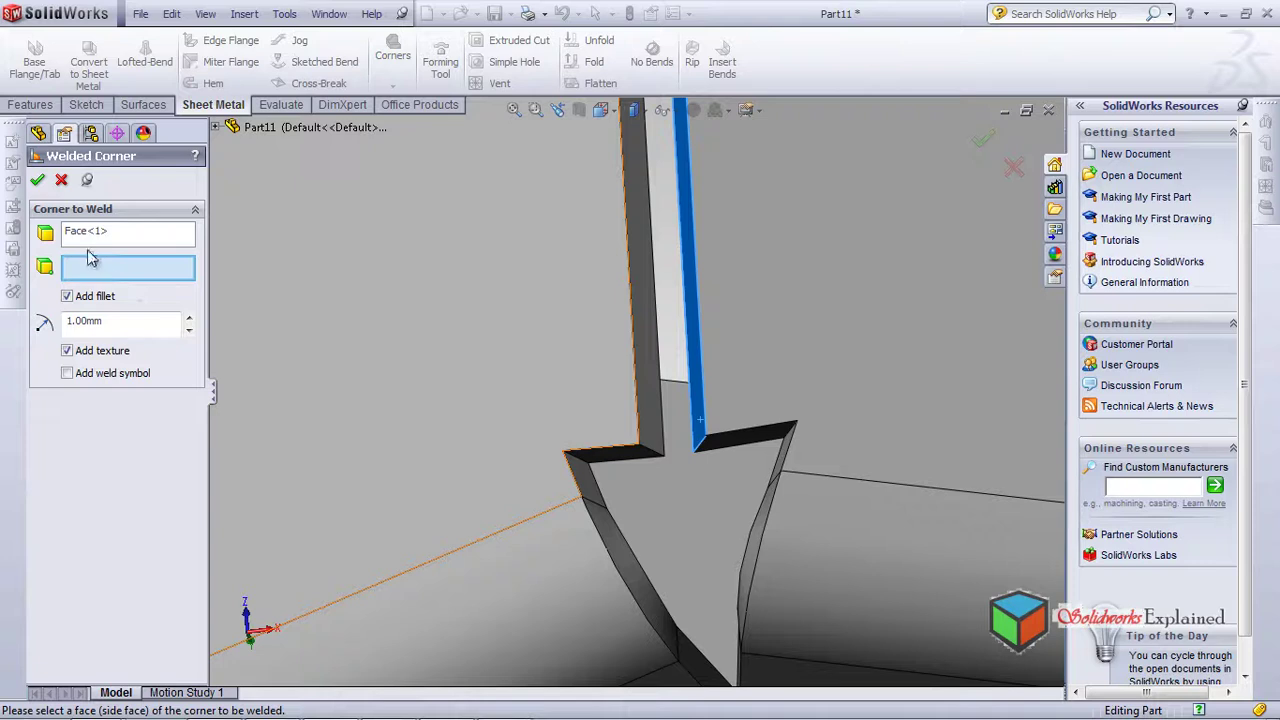
left_click(61, 181)
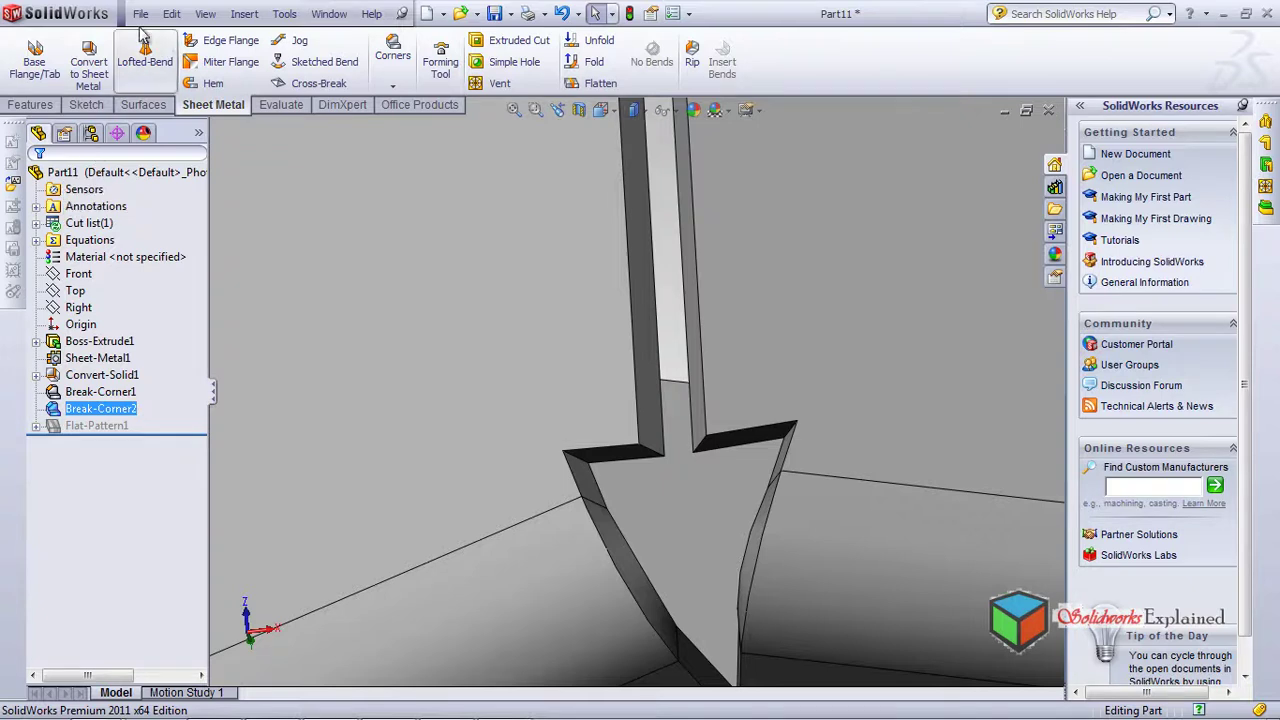
Edit the solid-to-sheet-metal conversion, change its auto relief type to Tear and accept the change
middle_click_drag(363, 447, 710, 471)
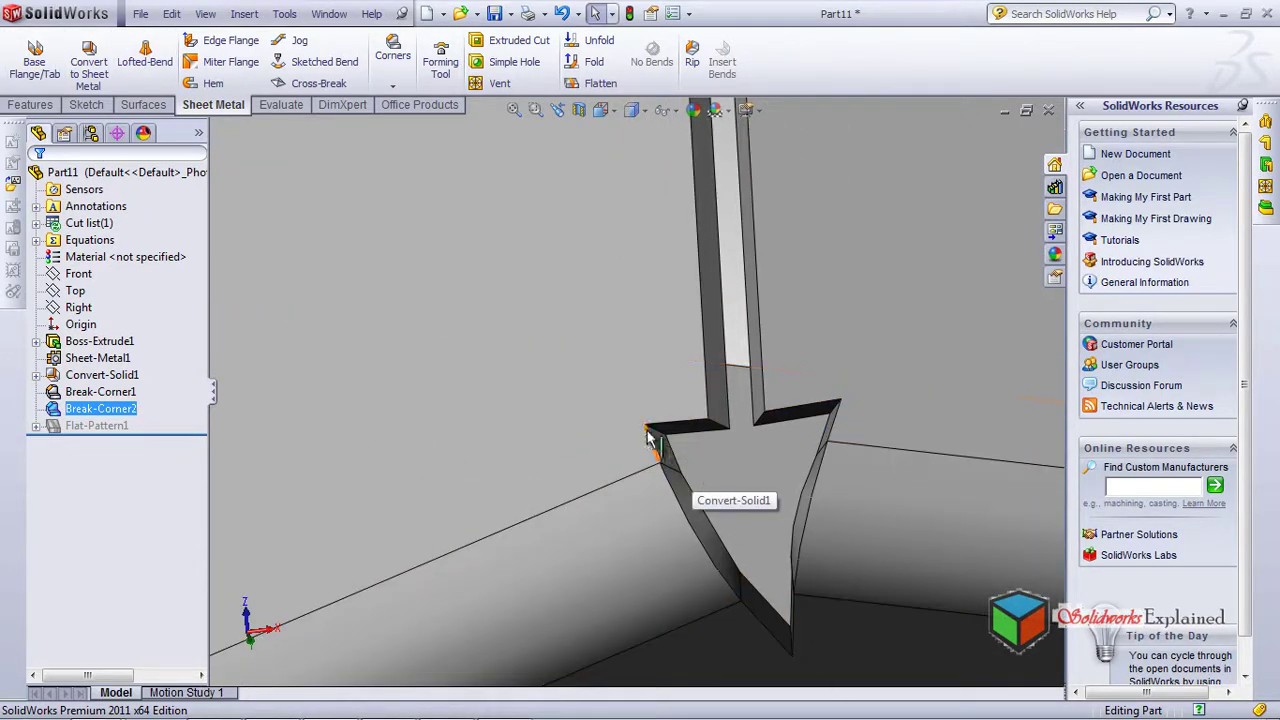
left_click(103, 376, "ctrl")
left_click(103, 377)
right_click(103, 378)
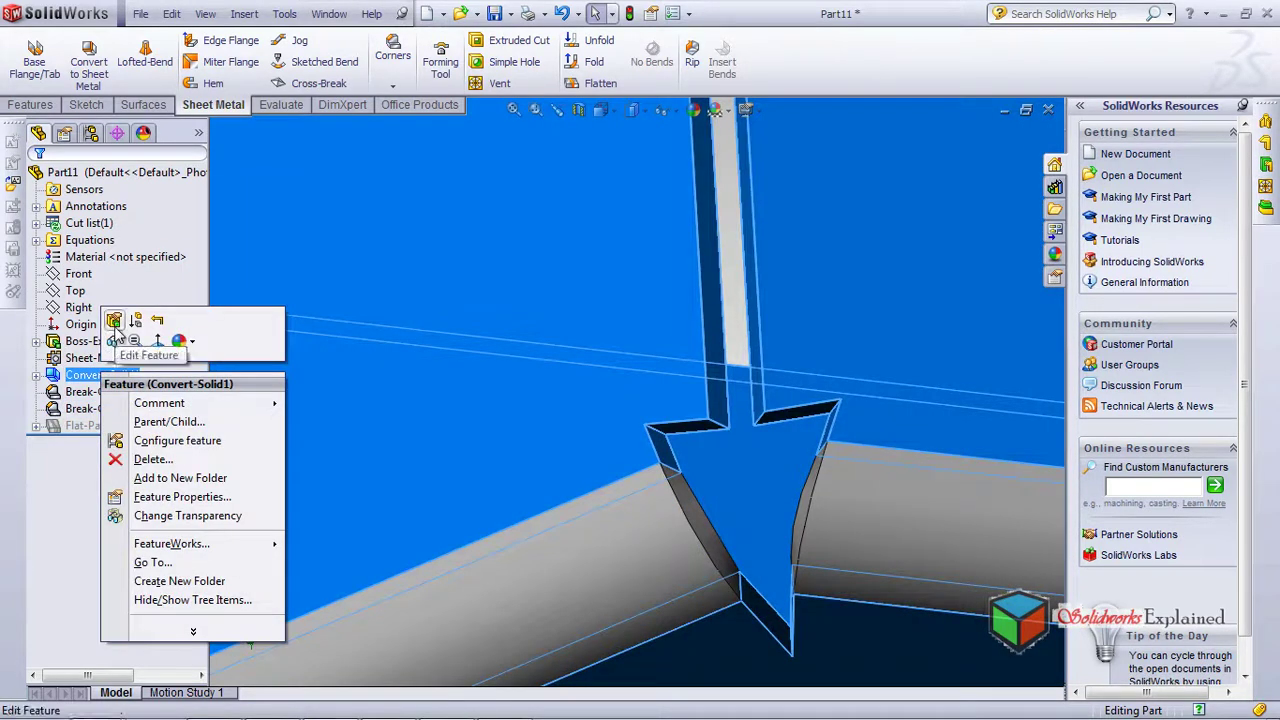
left_click(114, 322)
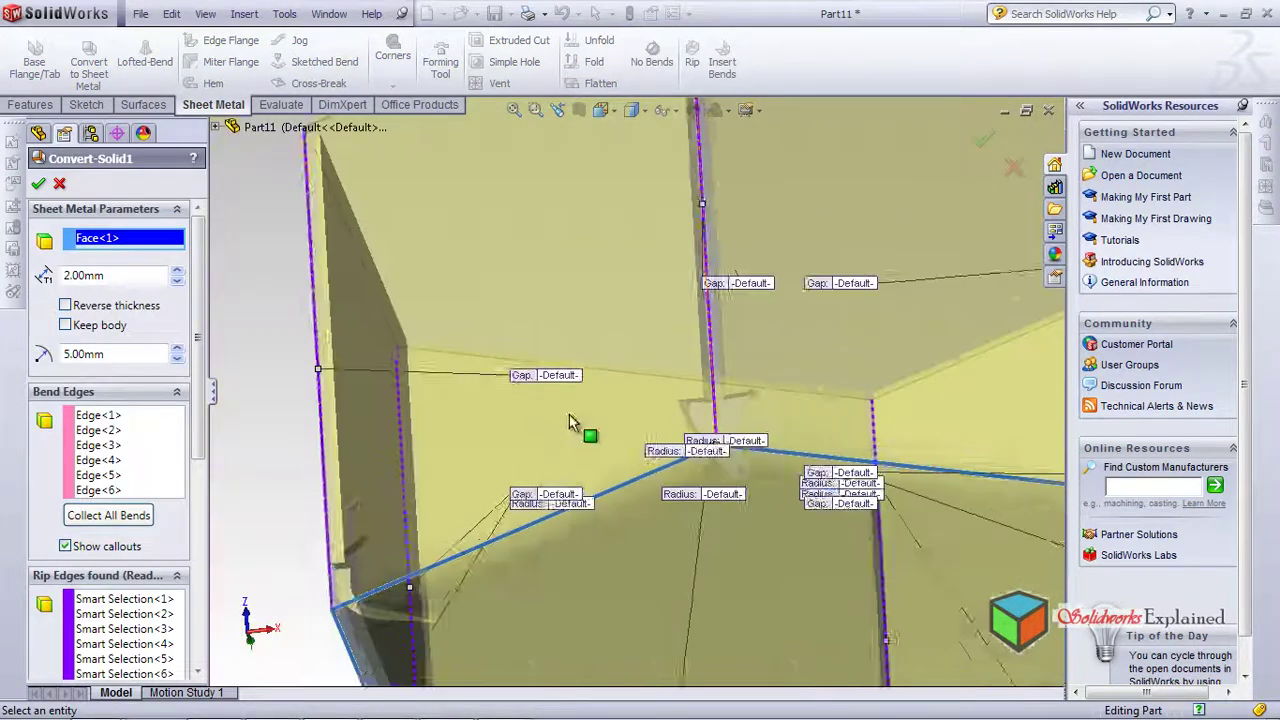
scroll(766, 413, "up", 5)
scroll(660, 400, "down", 8)
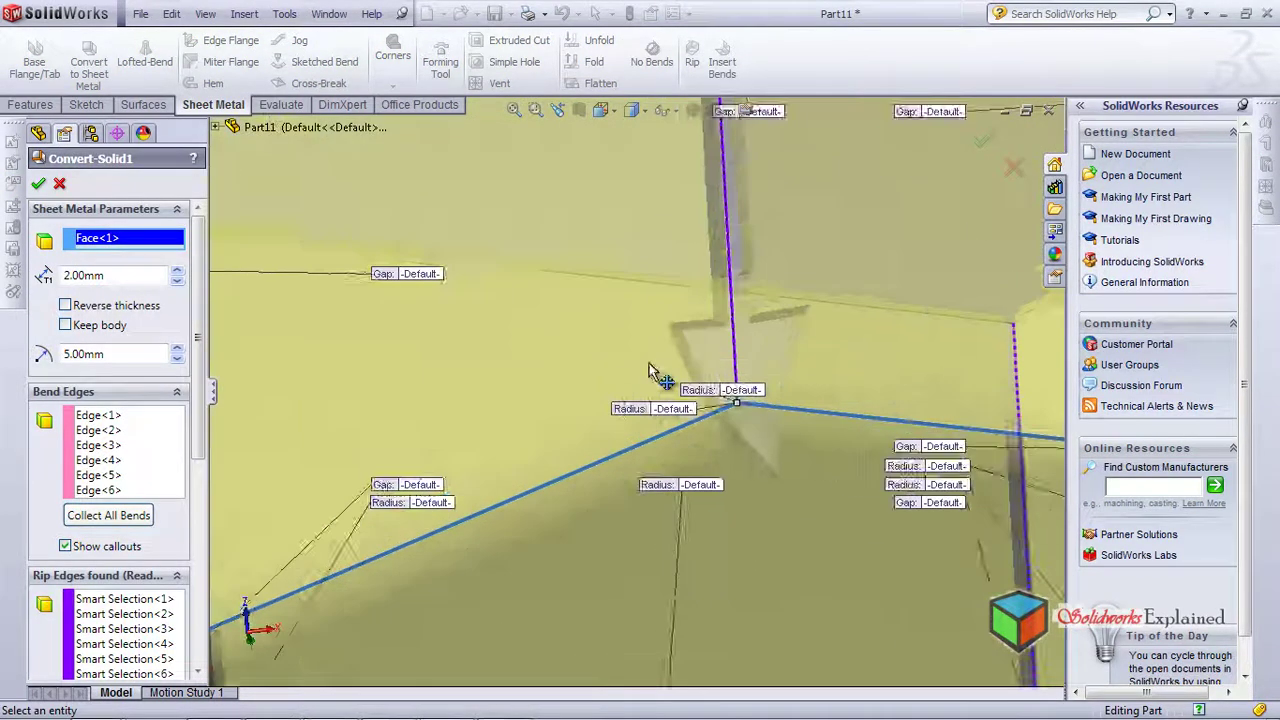
left_click_drag(197, 420, 195, 665)
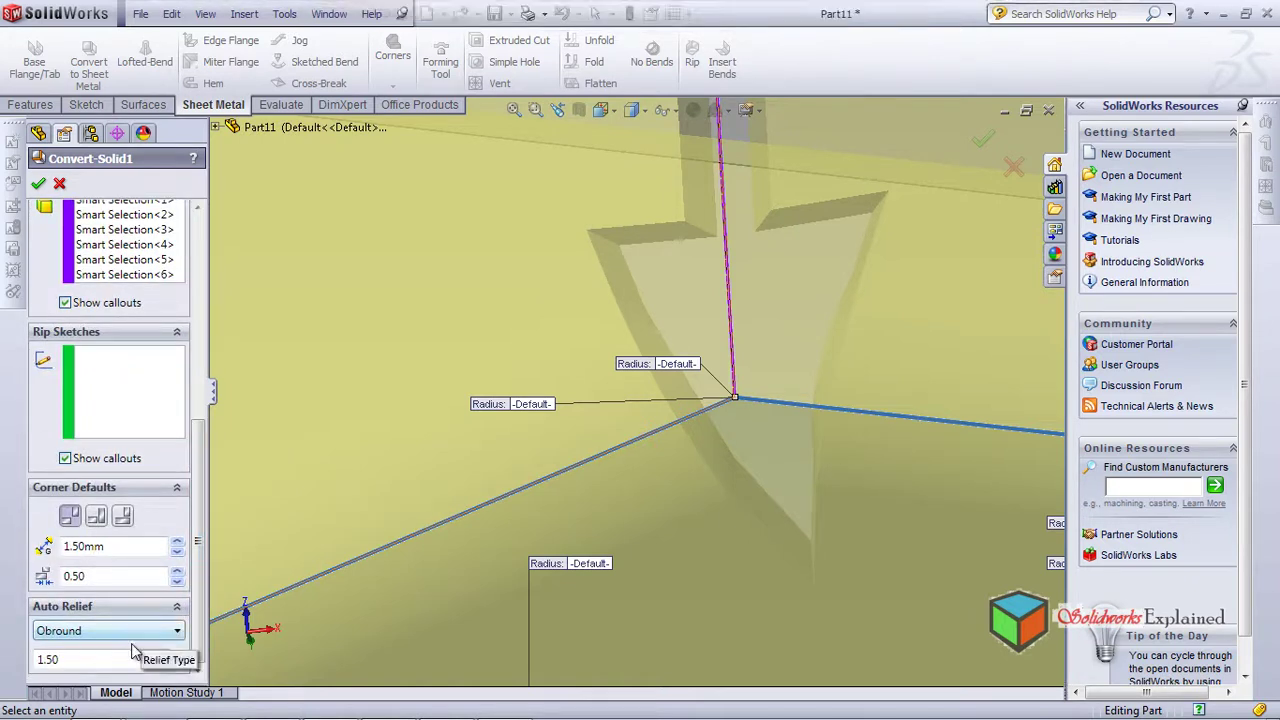
left_click(97, 633)
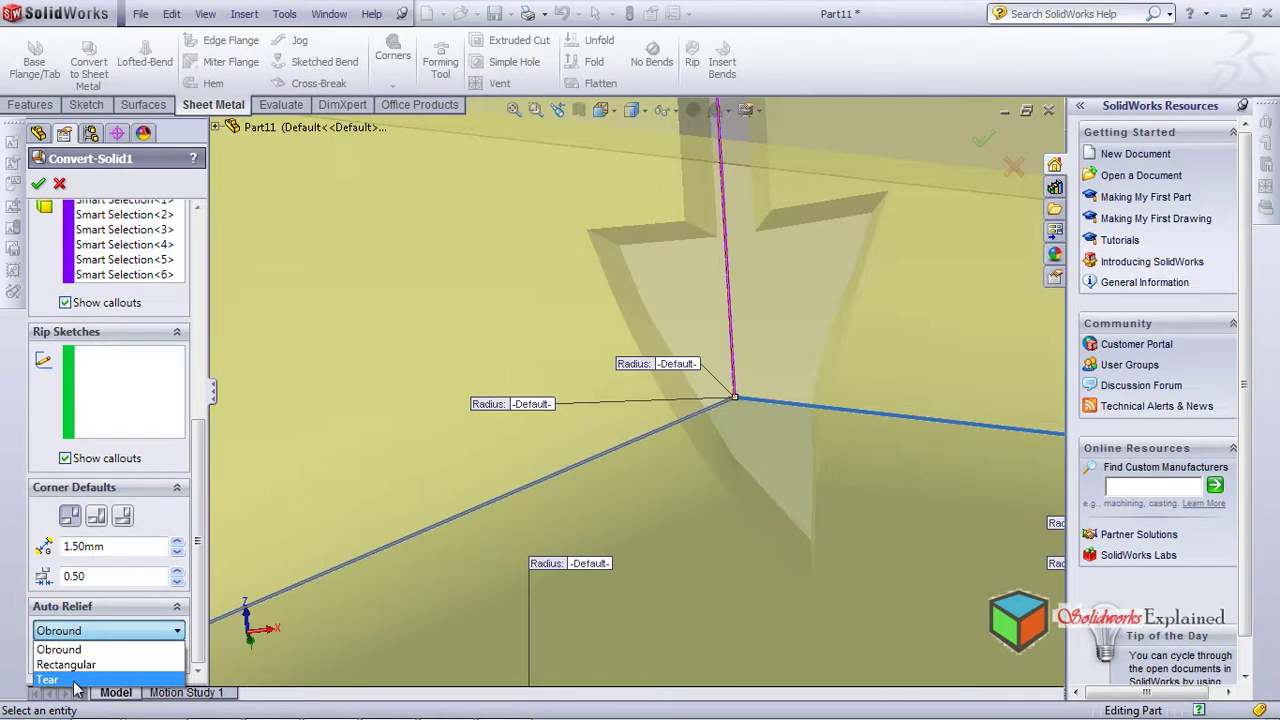
left_click(100, 680)
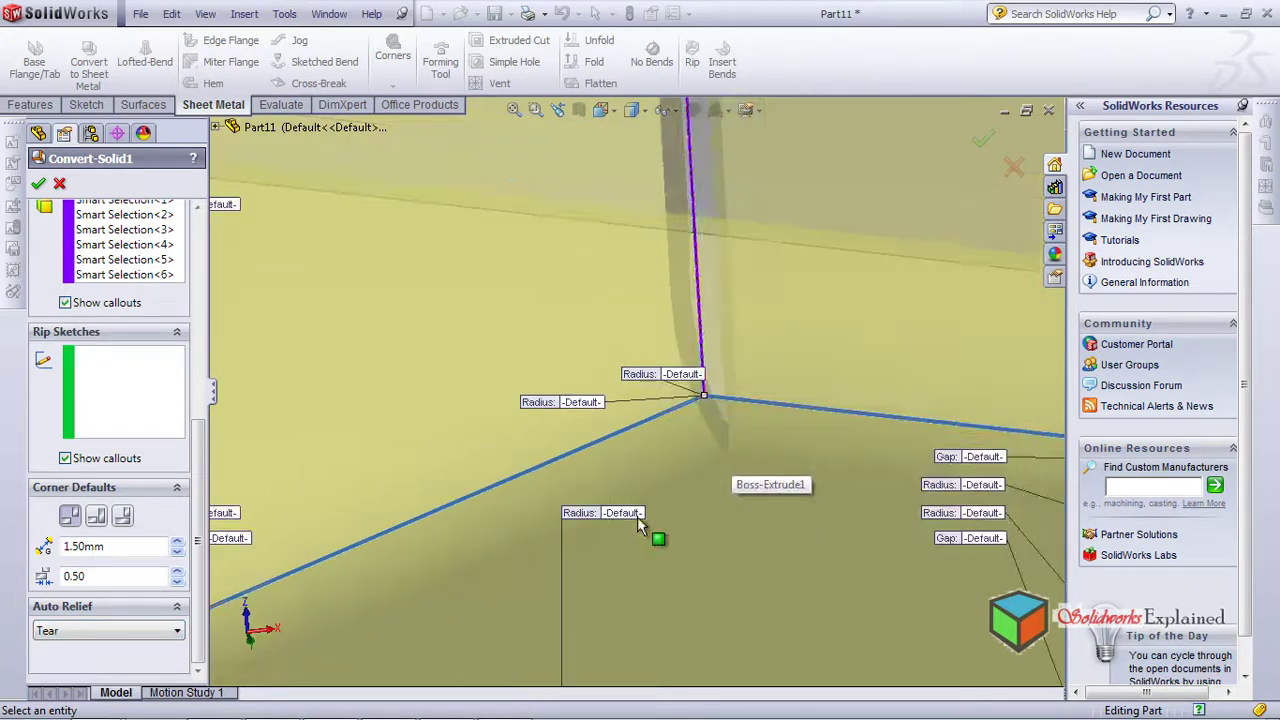
left_click(39, 185)
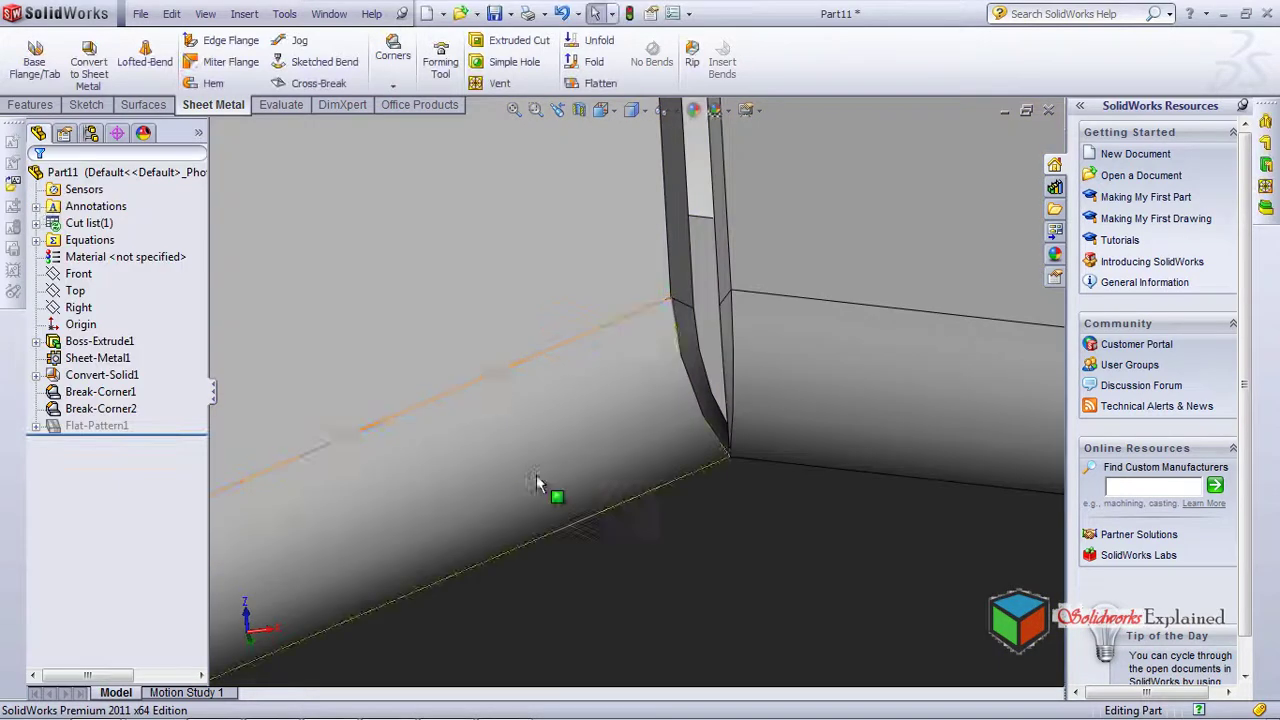
Examine the tray's rip gaps, broken wall corners and the reliefs where neighbouring bends meet
key("f")
middle_click_drag(628, 503, 525, 495)
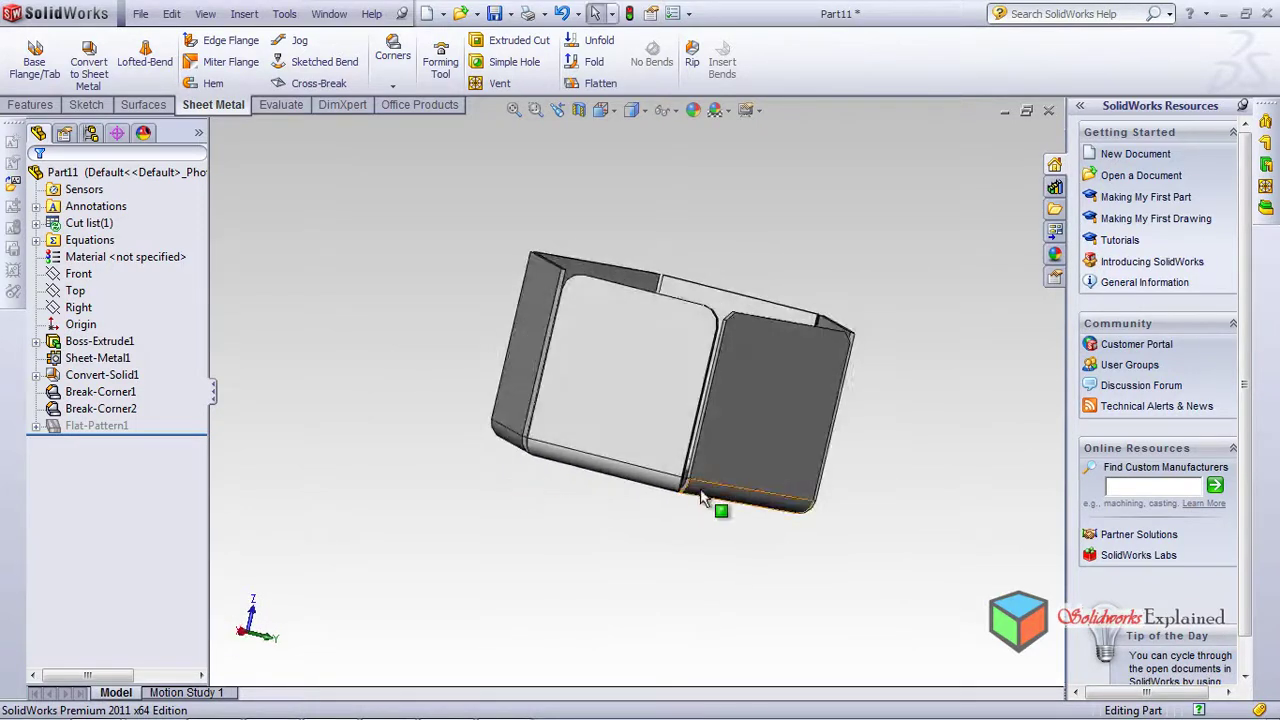
scroll(677, 460, "down", 5)
scroll(677, 445, "up", 4)
scroll(677, 281, "down", 3)
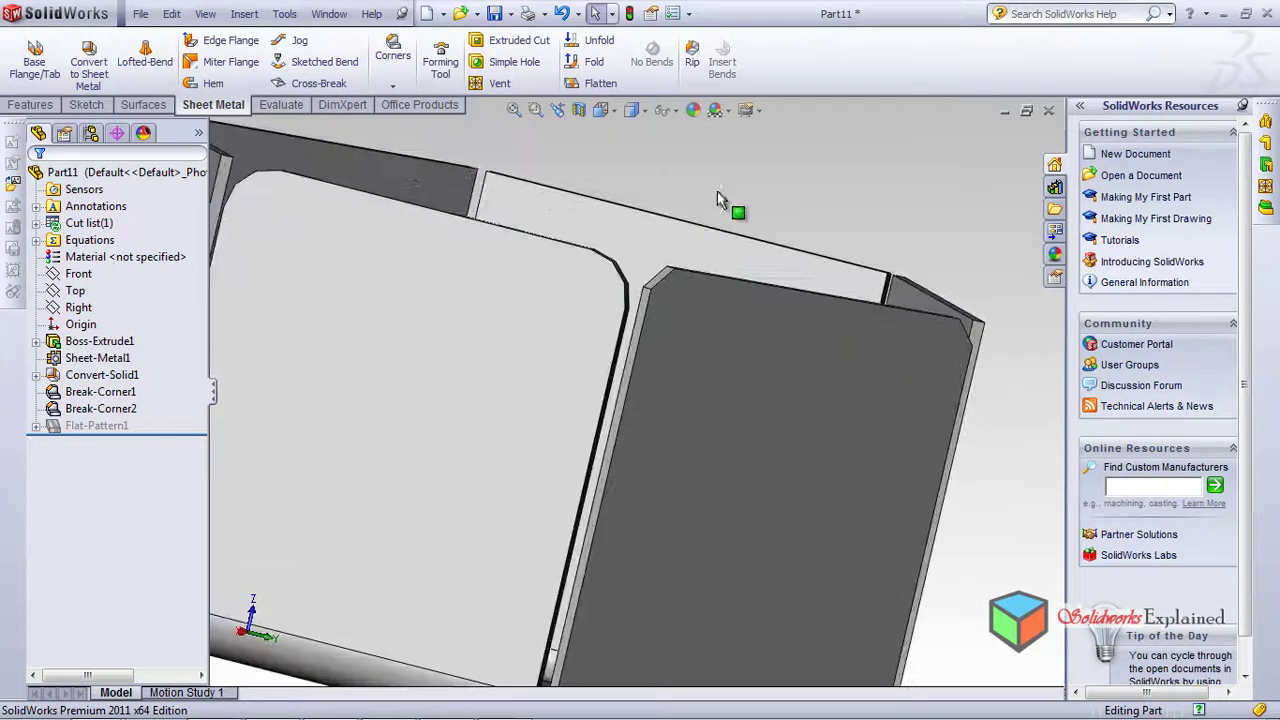
left_click(717, 423)
scroll(717, 423, "down", 2)
middle_click_drag(672, 424, 674, 460)
scroll(681, 471, "up", 5)
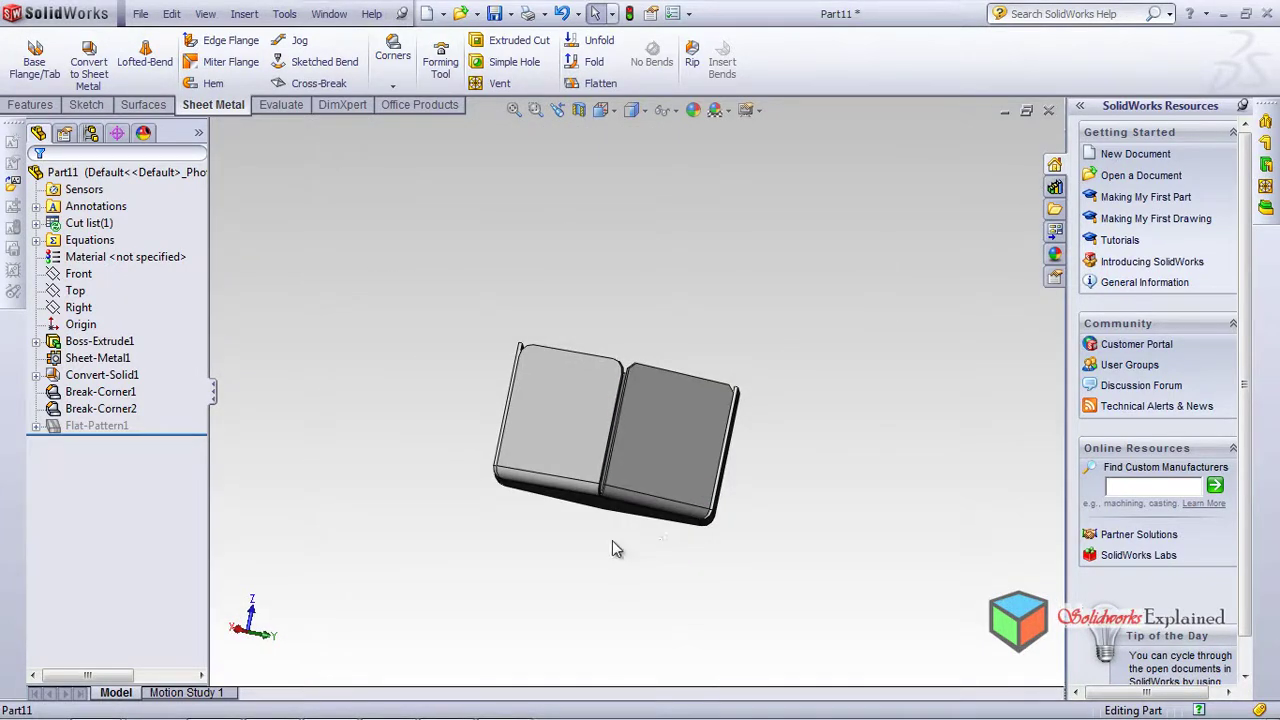
scroll(635, 250, "down", 6)
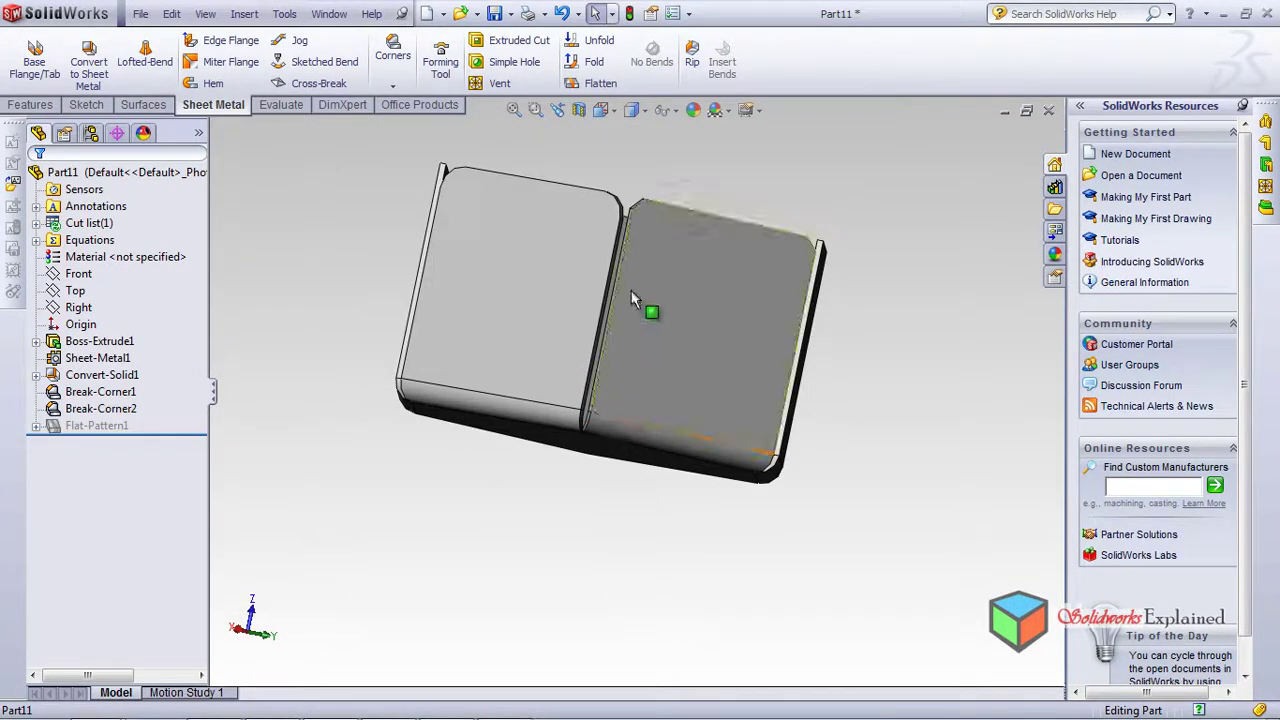
scroll(610, 488, "down", 3)
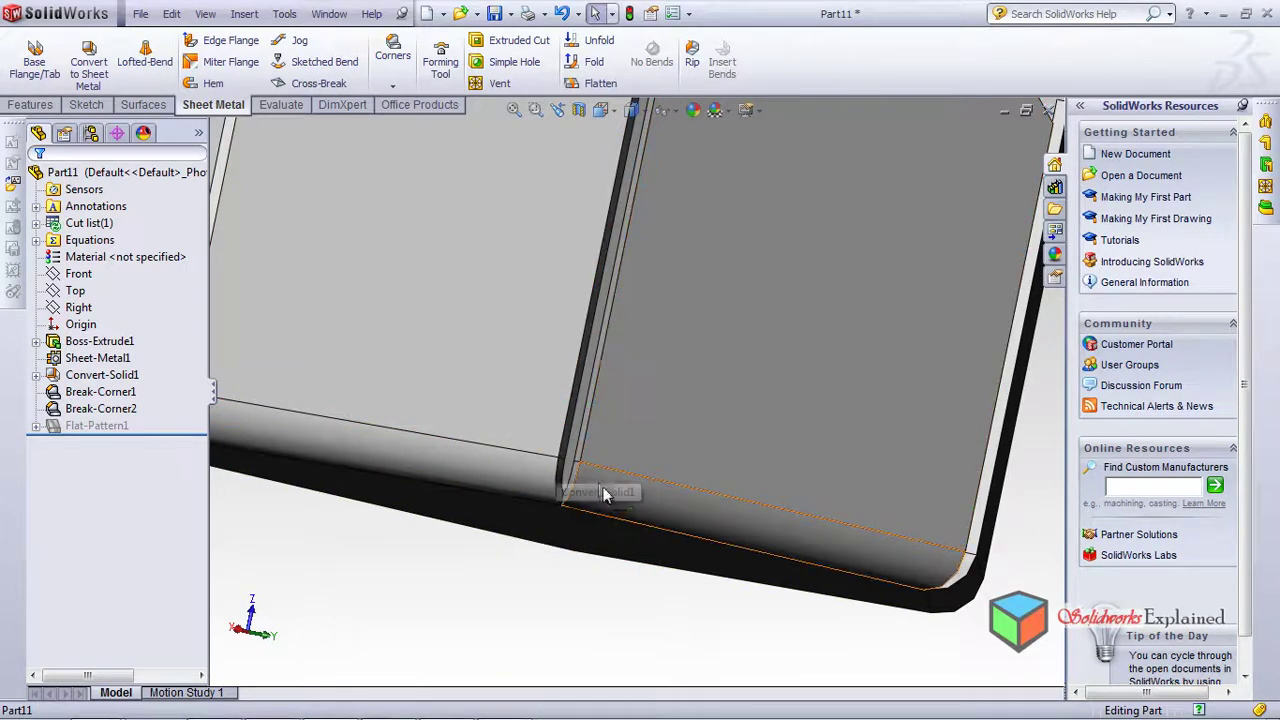
middle_click_drag(352, 435, 380, 410)
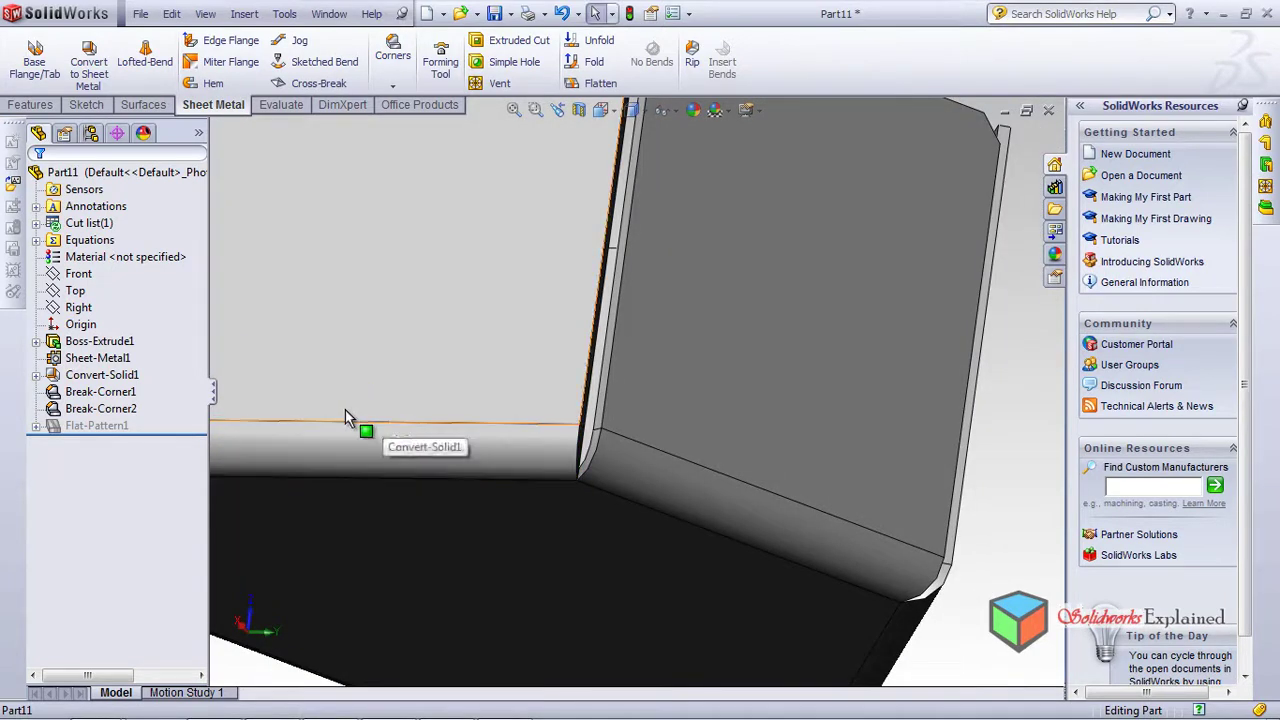
Start a new Welded Corner and select the side face of a square-cornered wall along its vertical gap
left_click(393, 55)
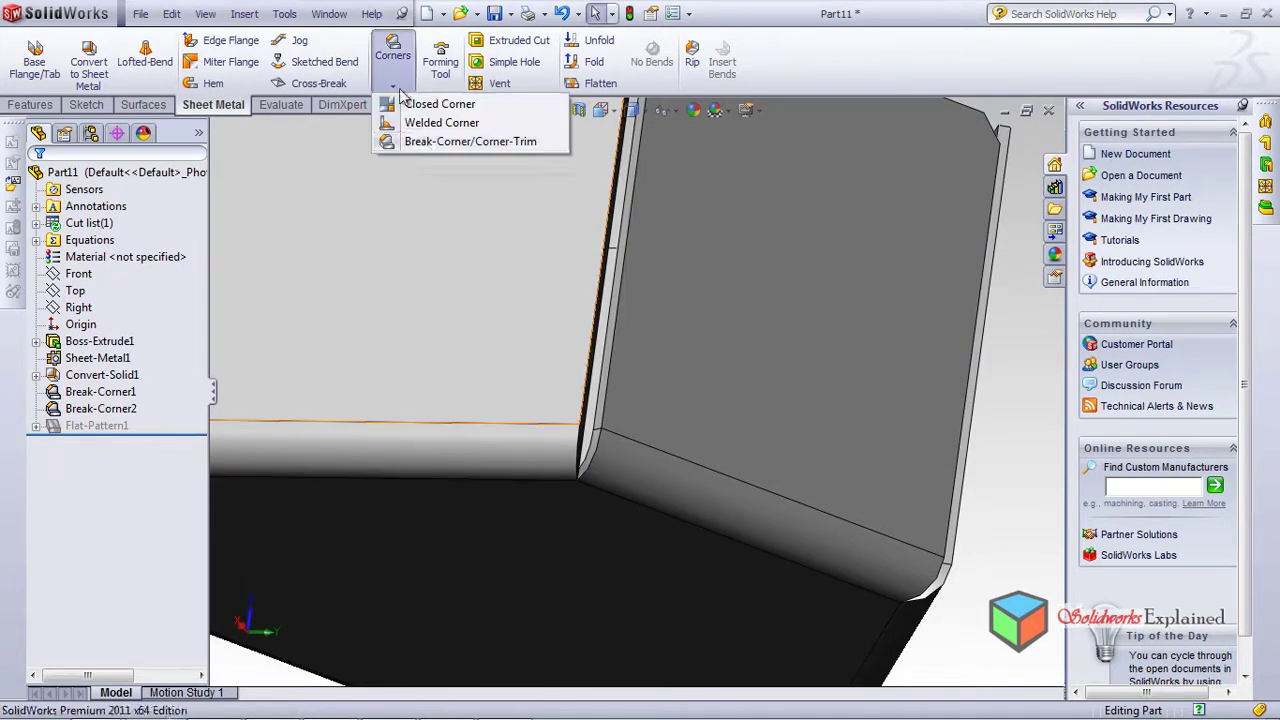
left_click(428, 126)
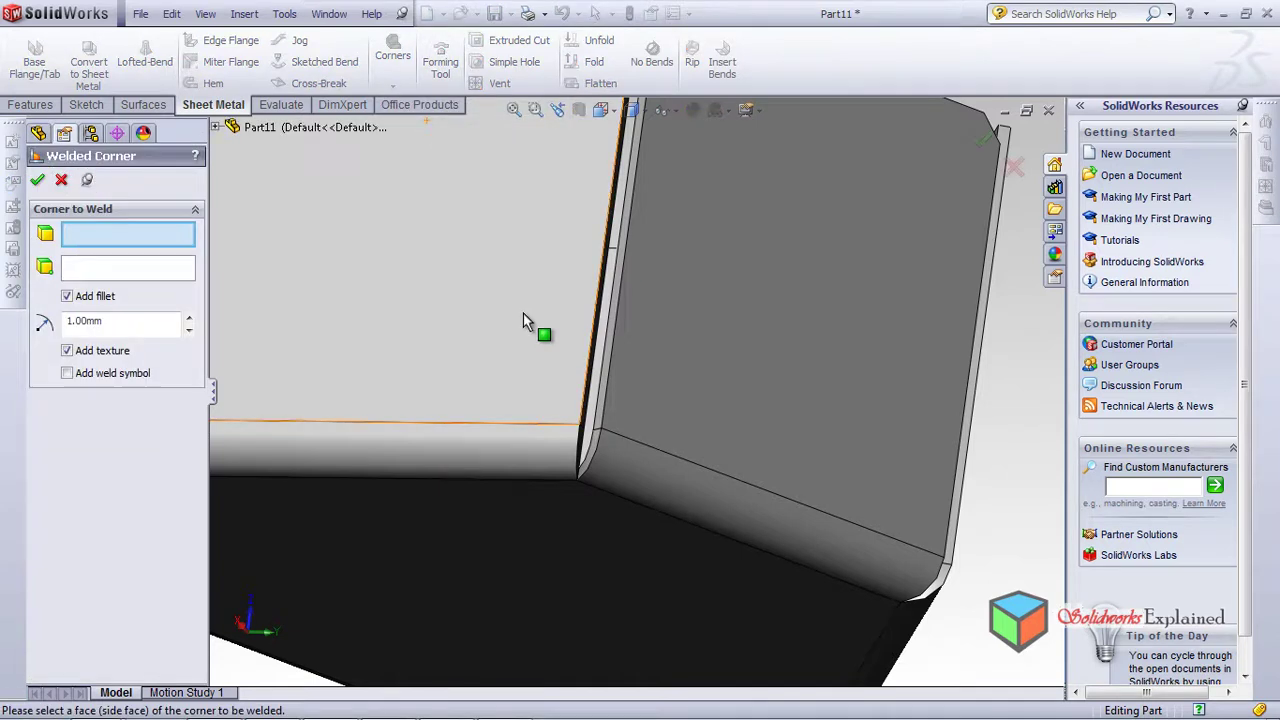
scroll(523, 313, "up", 5)
middle_click_drag(457, 271, 629, 246)
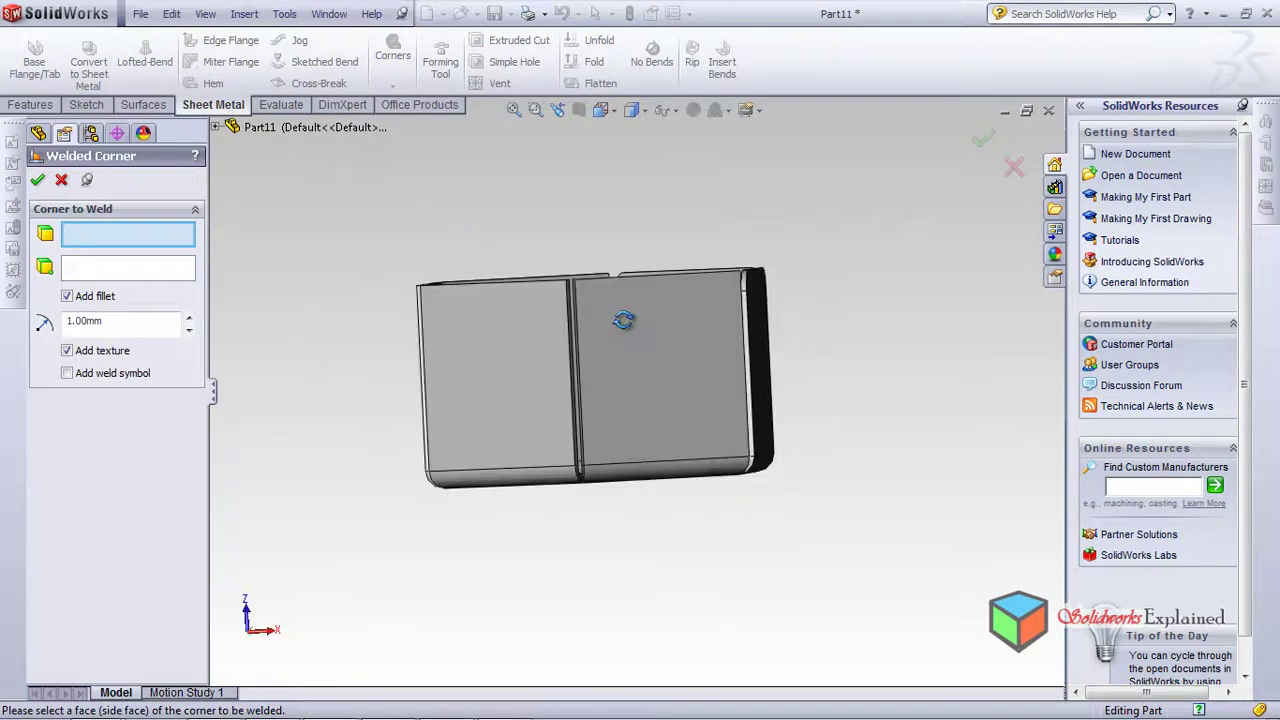
scroll(626, 322, "down", 6)
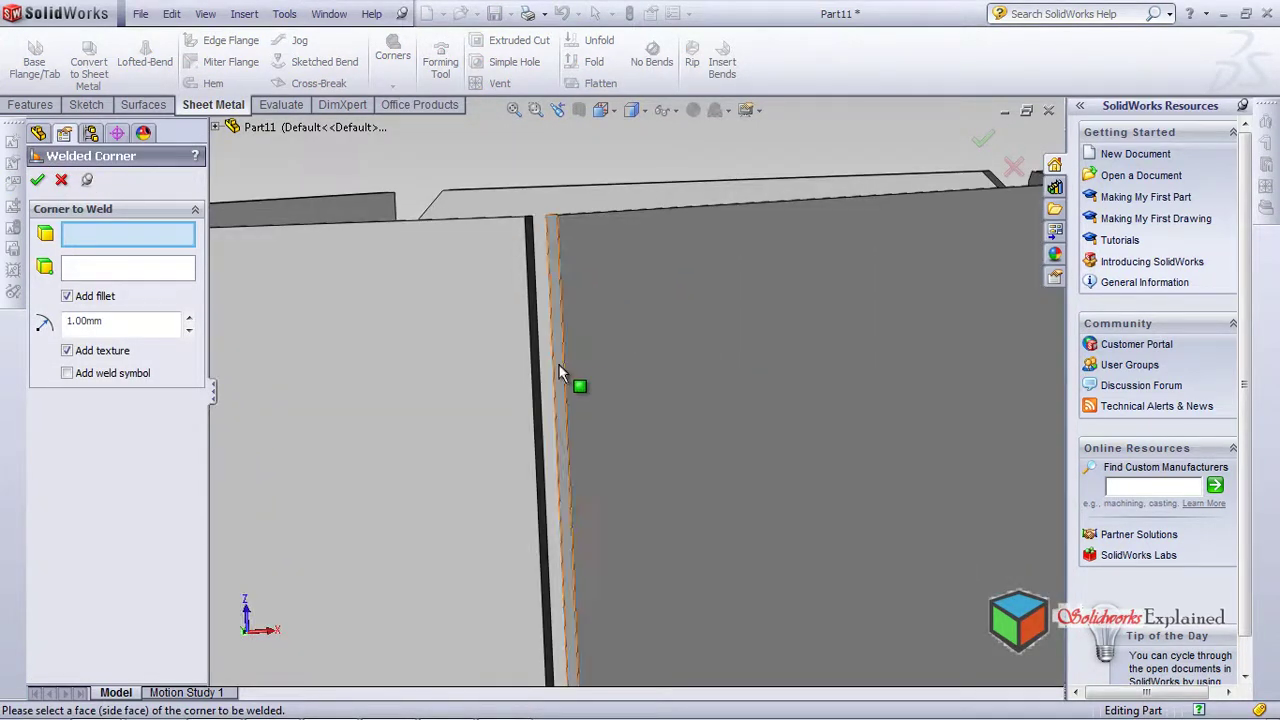
left_click(558, 368)
Check the weld preview at both ends of the gap and accept it with a 1.00 mm fillet and texture
middle_click_drag(551, 299, 557, 480)
scroll(563, 320, "down", 6)
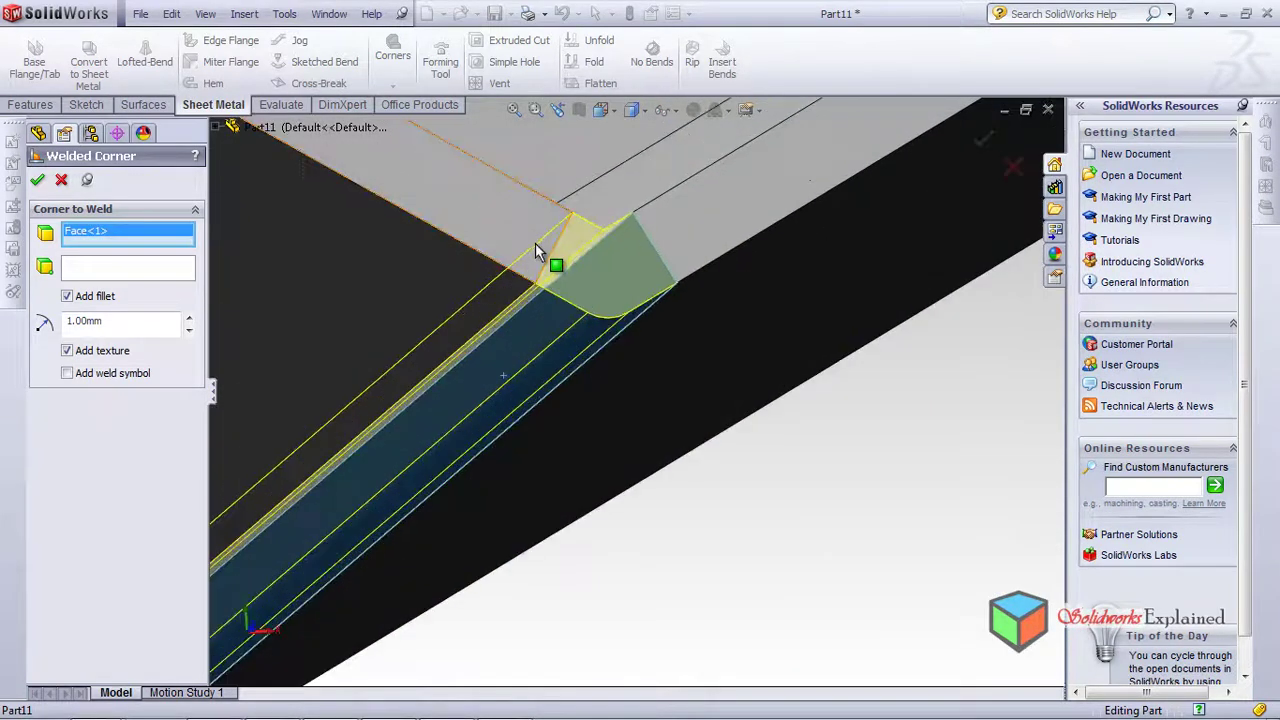
scroll(580, 360, "up", 5)
middle_click_drag(565, 330, 529, 263)
scroll(457, 606, "up", 3)
scroll(514, 514, "down", 5)
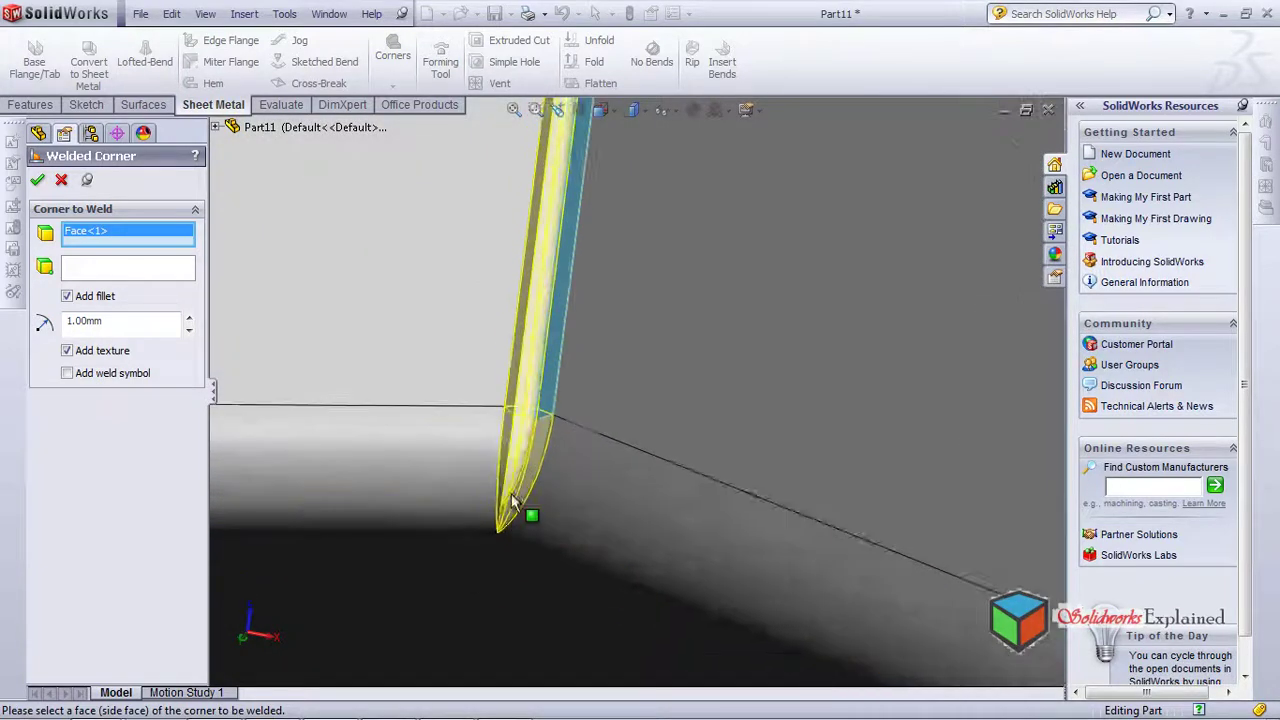
middle_click_drag(502, 540, 578, 462)
middle_click_drag(470, 346, 409, 334)
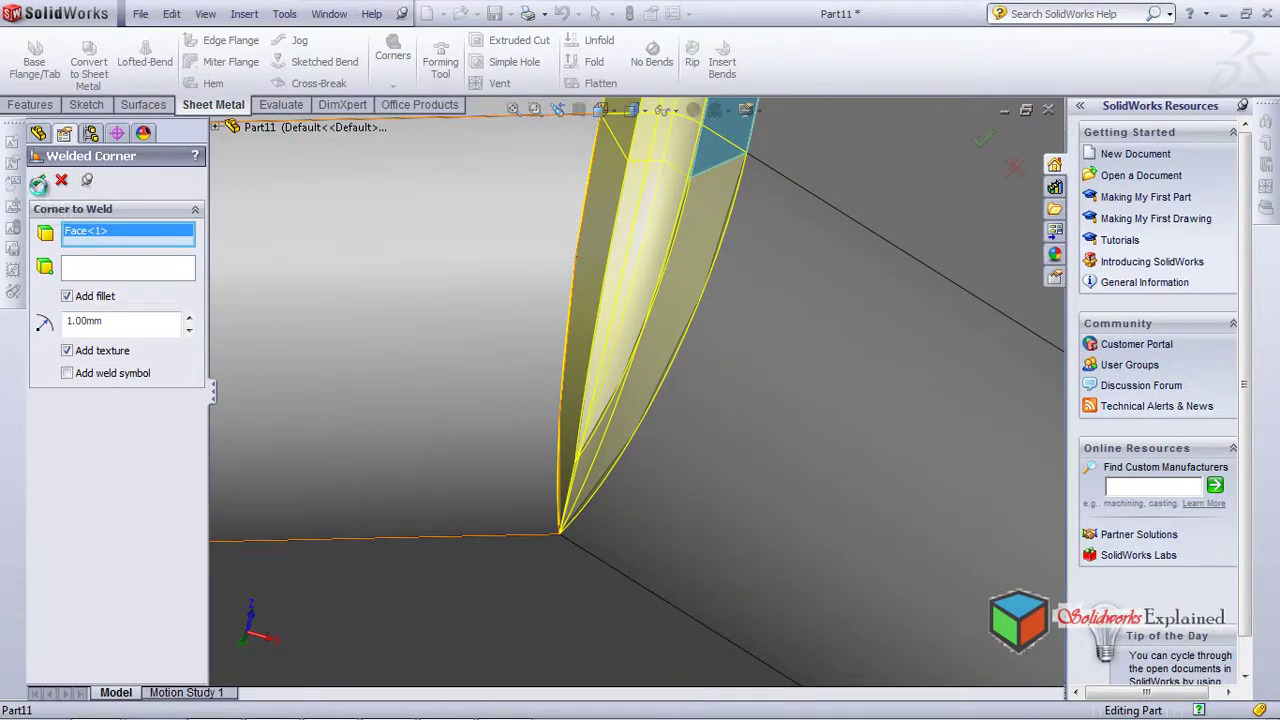
left_click(38, 181)
Inspect the finished weld and select the side face of the wall with the rounded corner as the next face to weld
key("f")
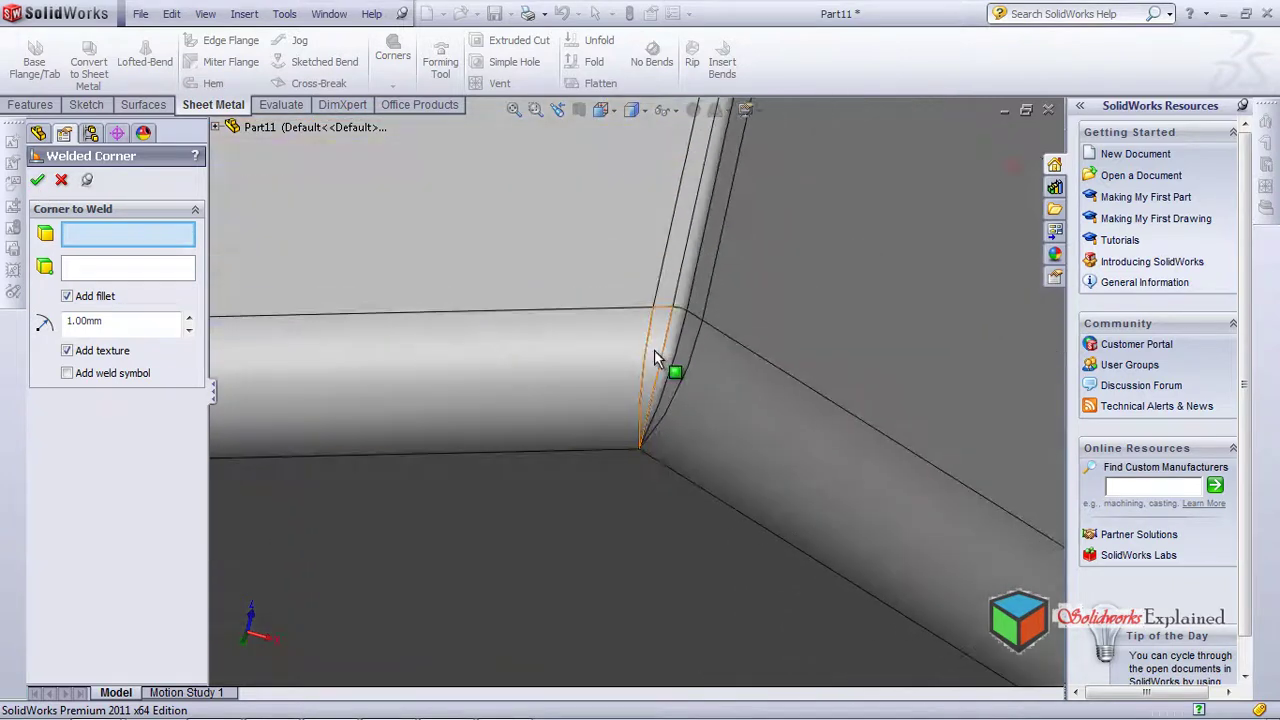
scroll(659, 290, "down", 6)
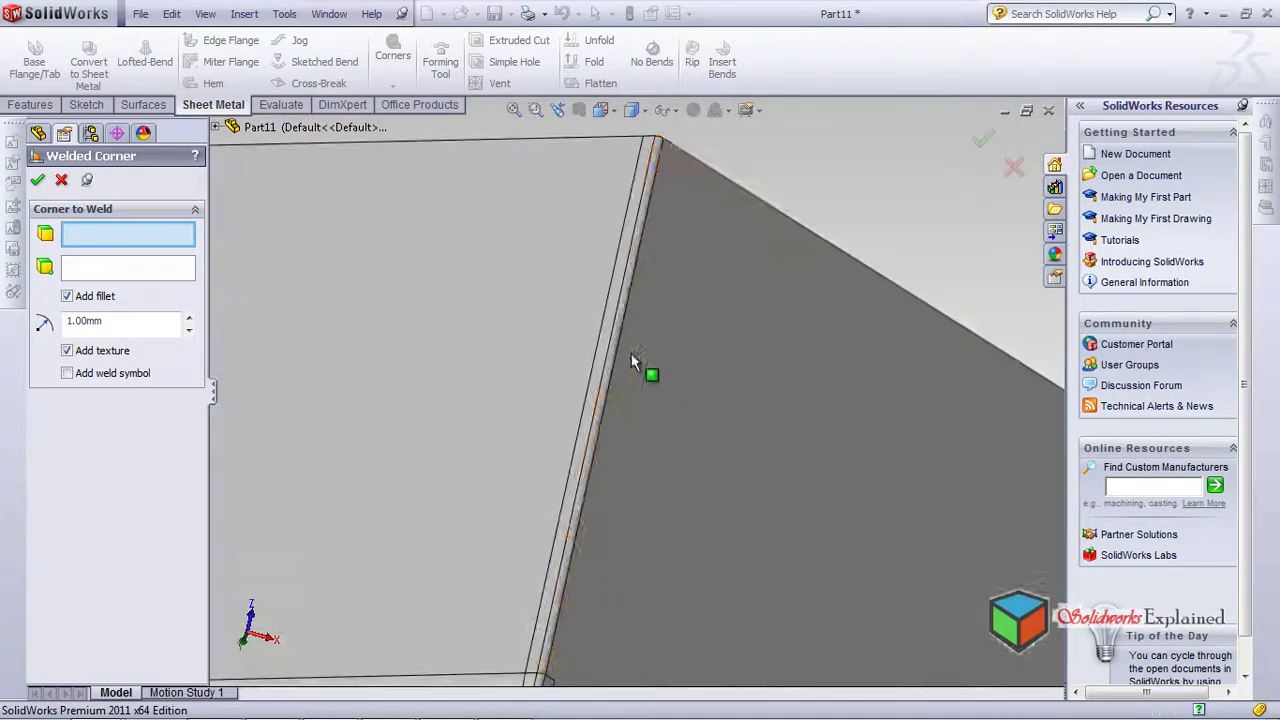
middle_click_drag(635, 205, 594, 451)
scroll(643, 217, "down", 5)
scroll(640, 260, "up", 8)
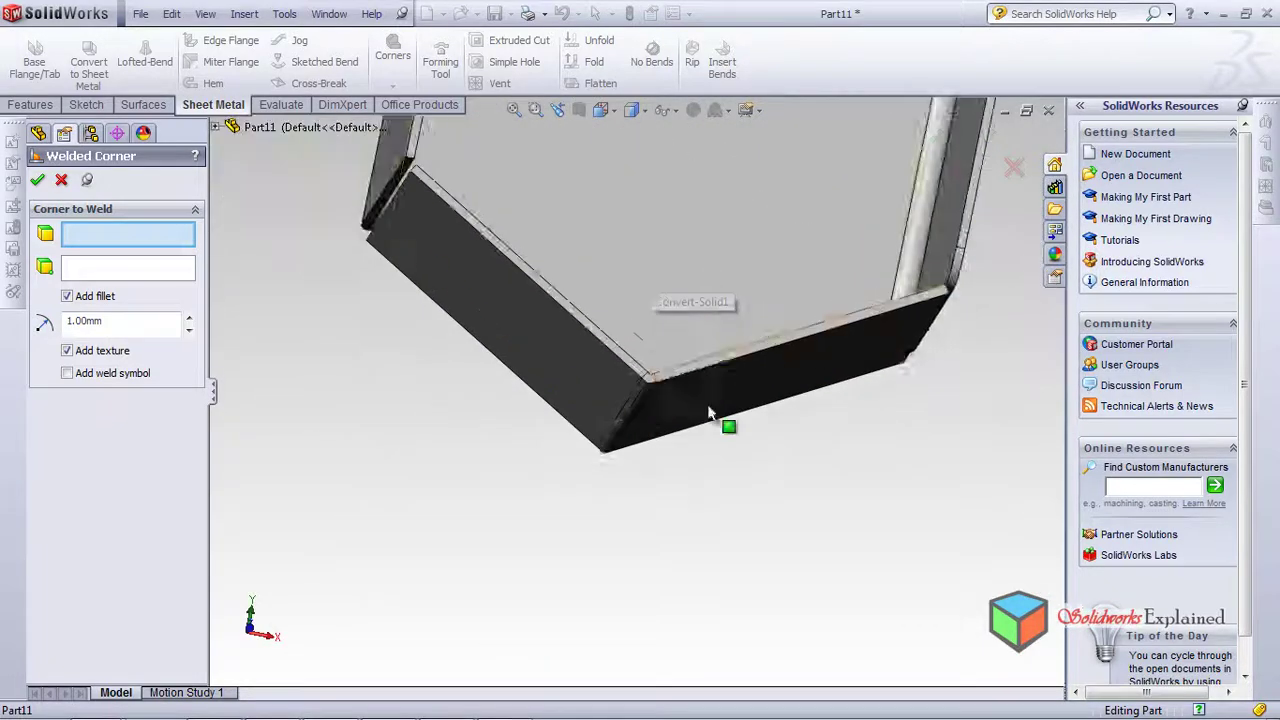
mouse_move(701, 426)
middle_mouse_down()
mouse_move(684, 316)
mouse_move(546, 280)
mouse_move(614, 263)
mouse_move(690, 288)
middle_mouse_up()
scroll(700, 255, "down", 6)
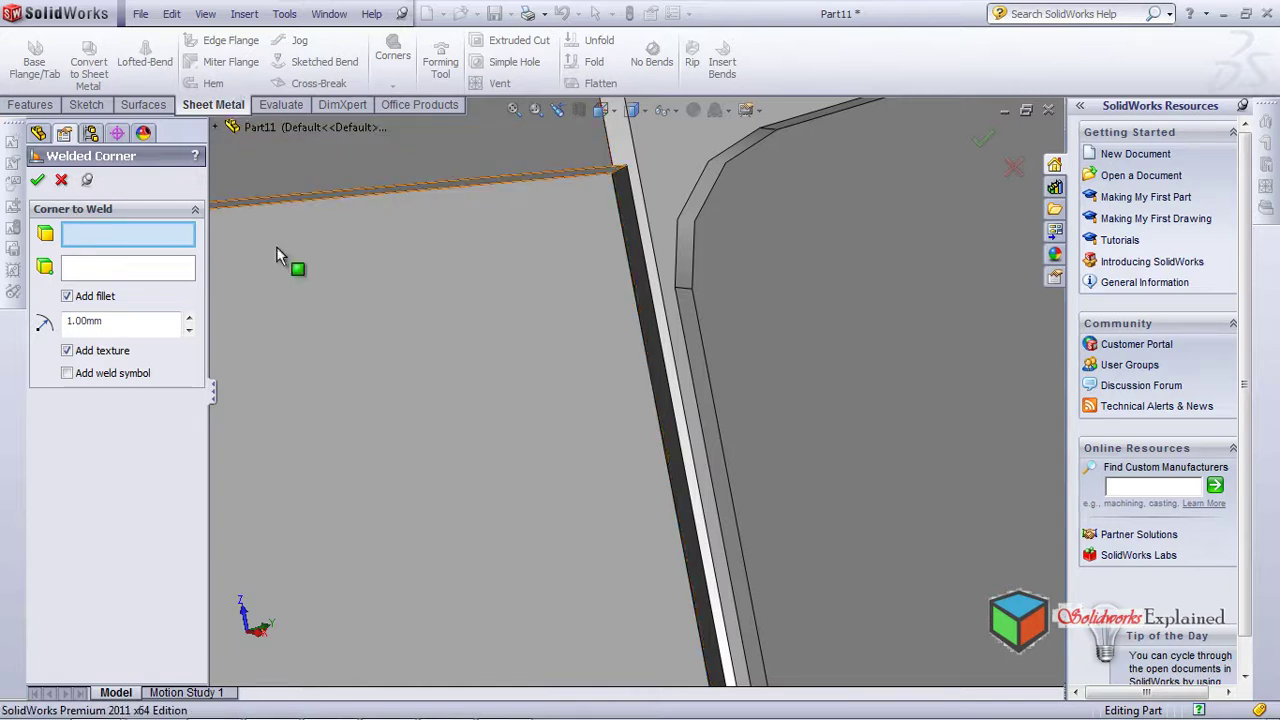
left_click(695, 363)
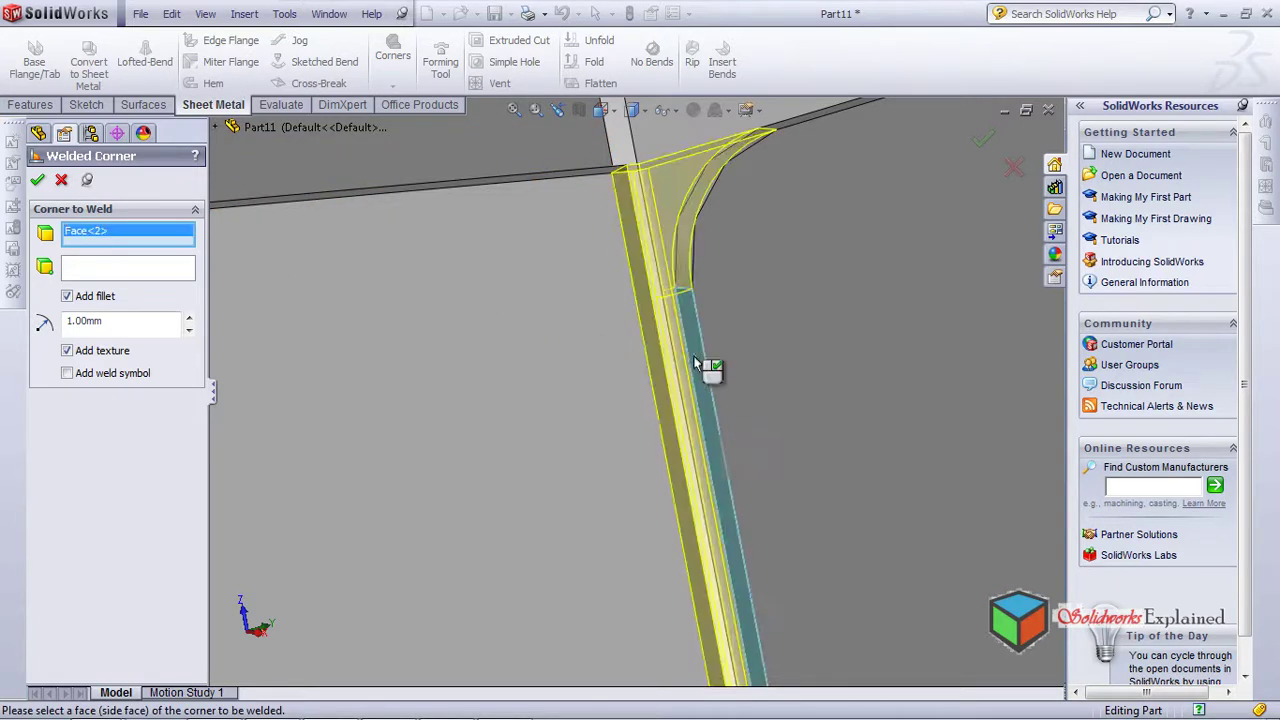
Add a weld symbol to the second weld and inspect its preview at the rounded corner and the bend end
scroll(658, 232, "up", 6)
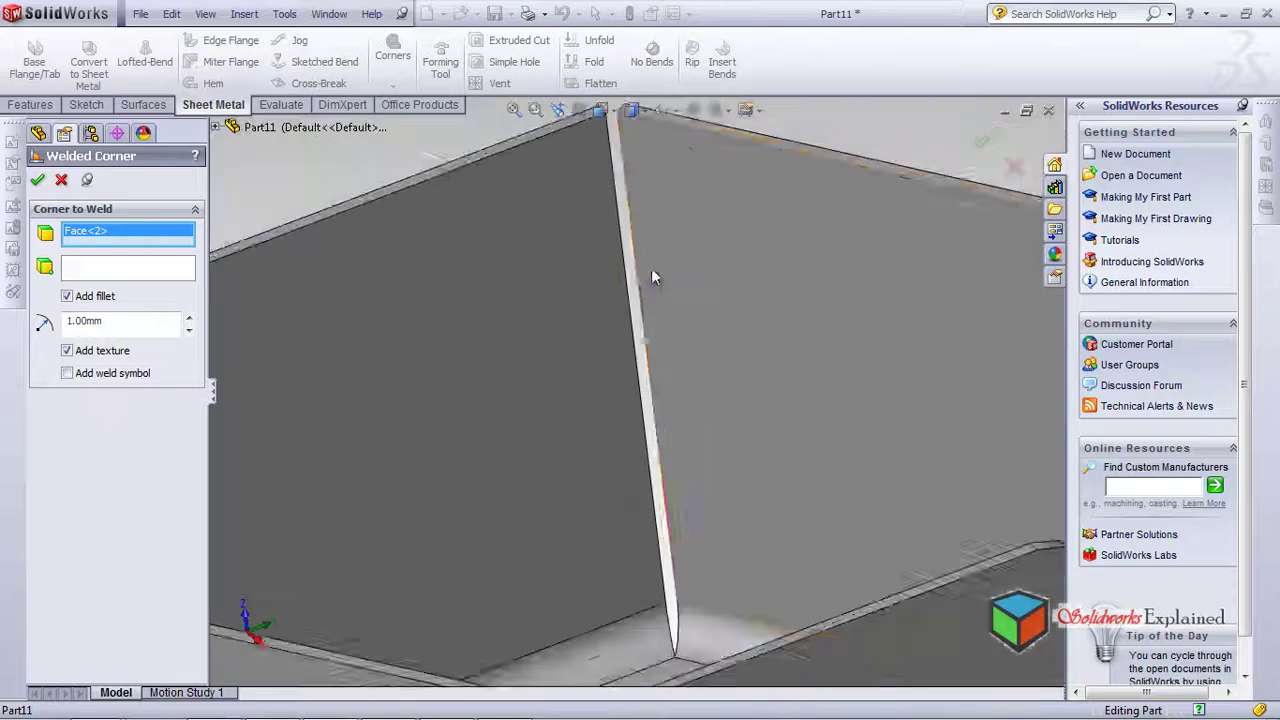
scroll(640, 526, "down", 6)
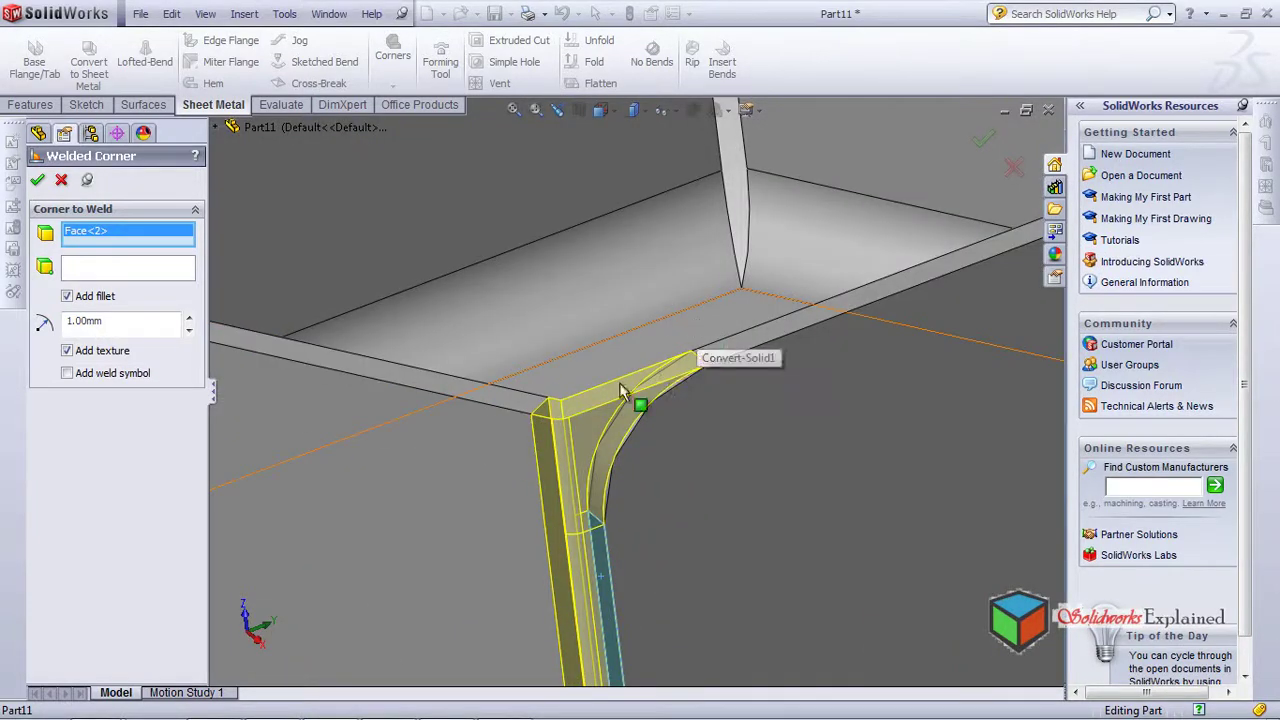
scroll(572, 460, "up", 6)
scroll(629, 594, "down", 5)
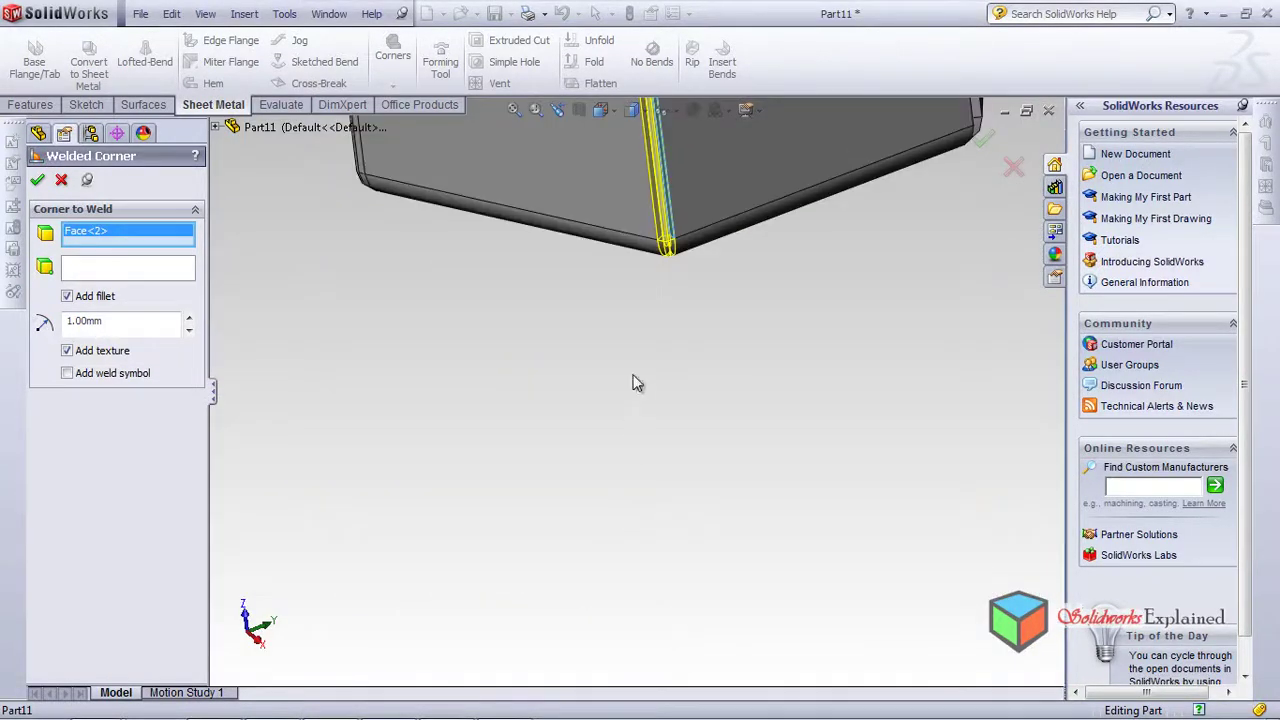
scroll(660, 235, "down", 2)
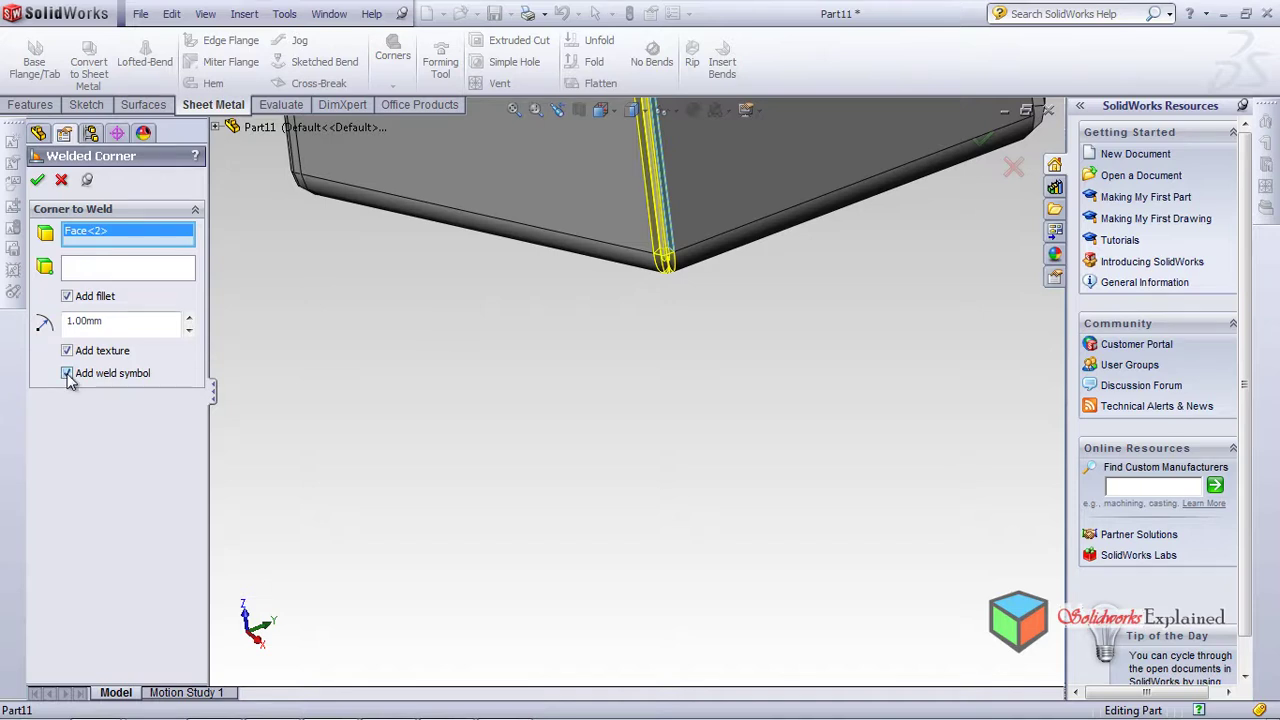
scroll(650, 306, "up", 5)
scroll(660, 318, "down", 6)
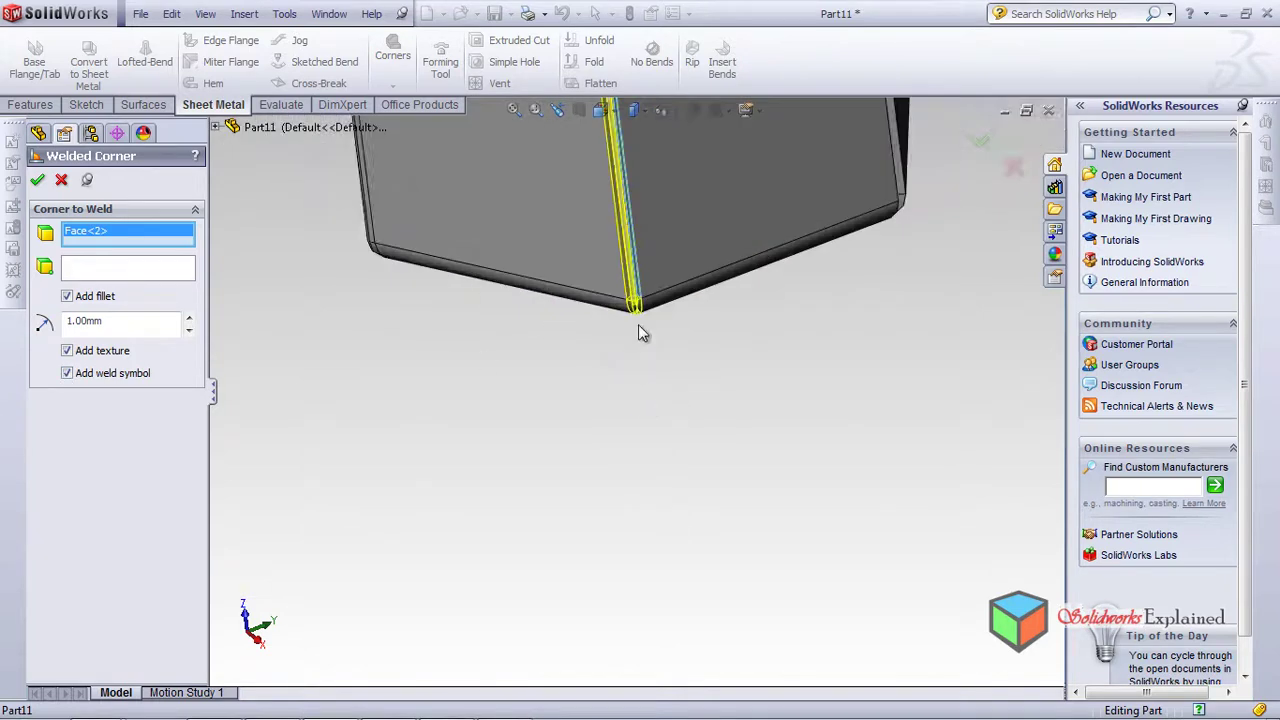
middle_click_drag(588, 341, 560, 246)
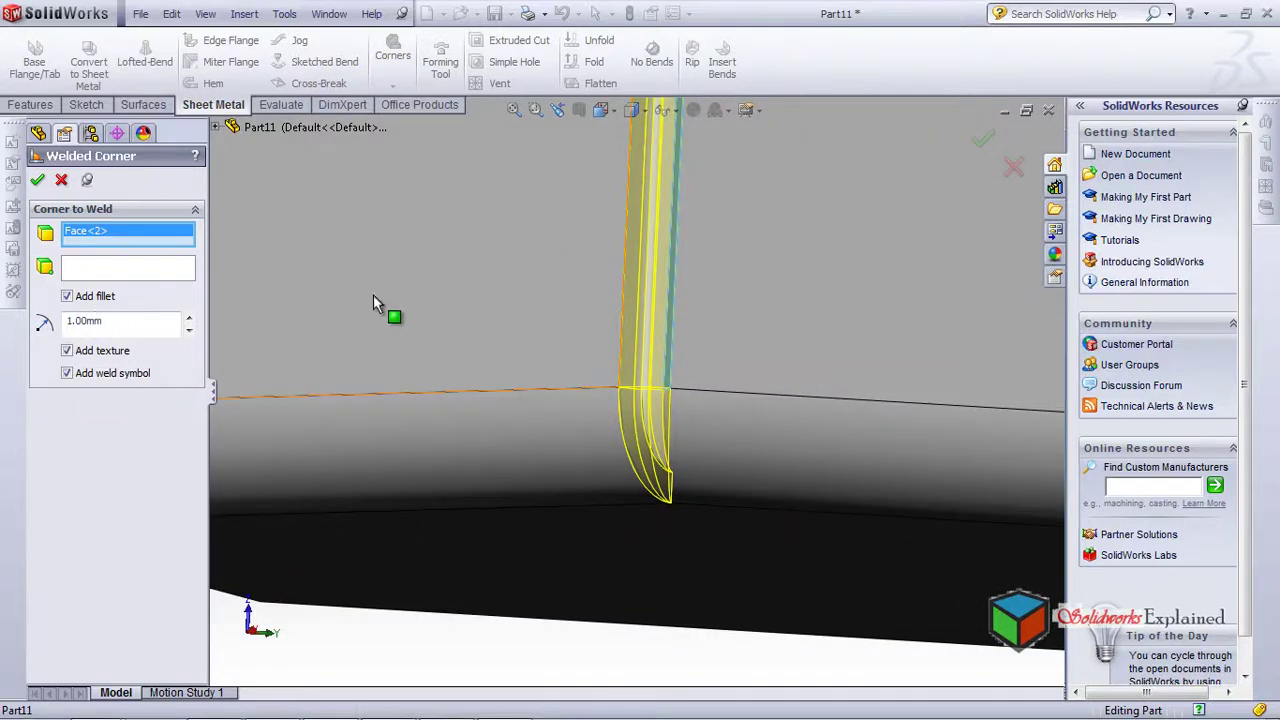
scroll(364, 278, "up", 5)
scroll(687, 345, "down", 6)
middle_click_drag(617, 278, 330, 405)
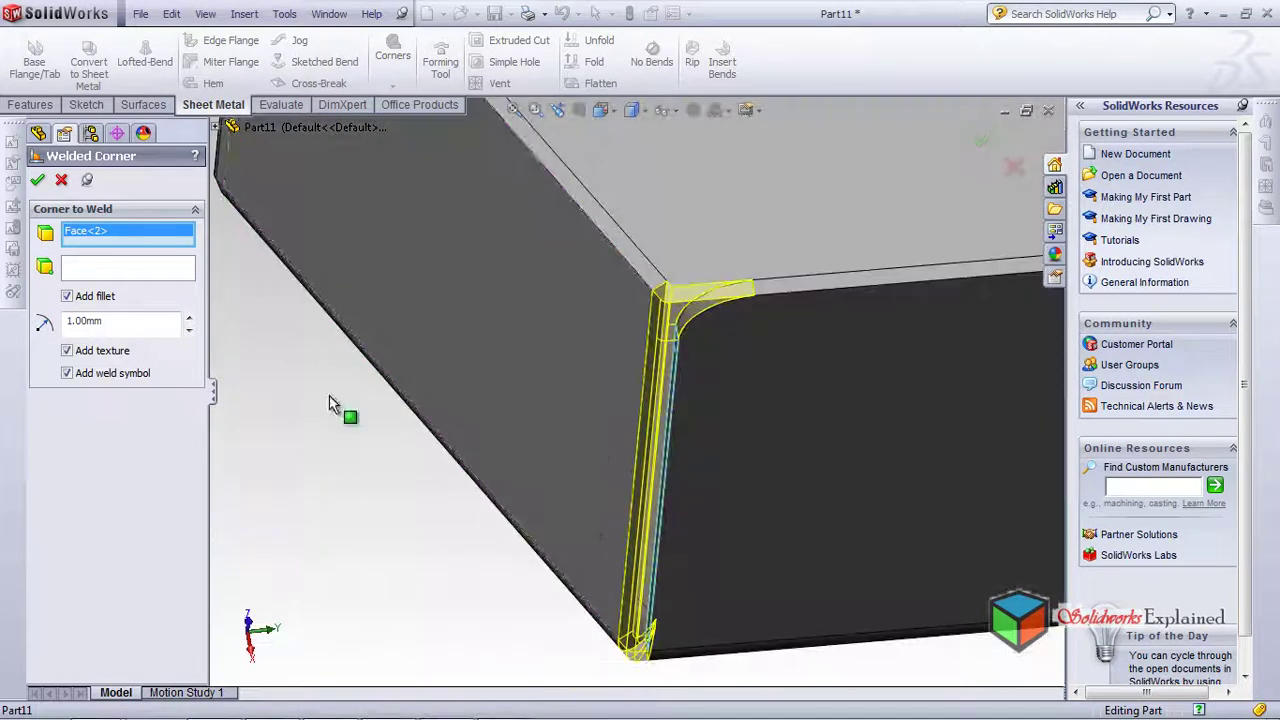
Turn off the fillet for the second weld and inspect its preview at the wall's upper corner
left_click(66, 297)
mouse_move(520, 450)
middle_mouse_down()
mouse_move(571, 420)
mouse_move(529, 434)
mouse_move(525, 377)
mouse_move(526, 443)
middle_mouse_up()
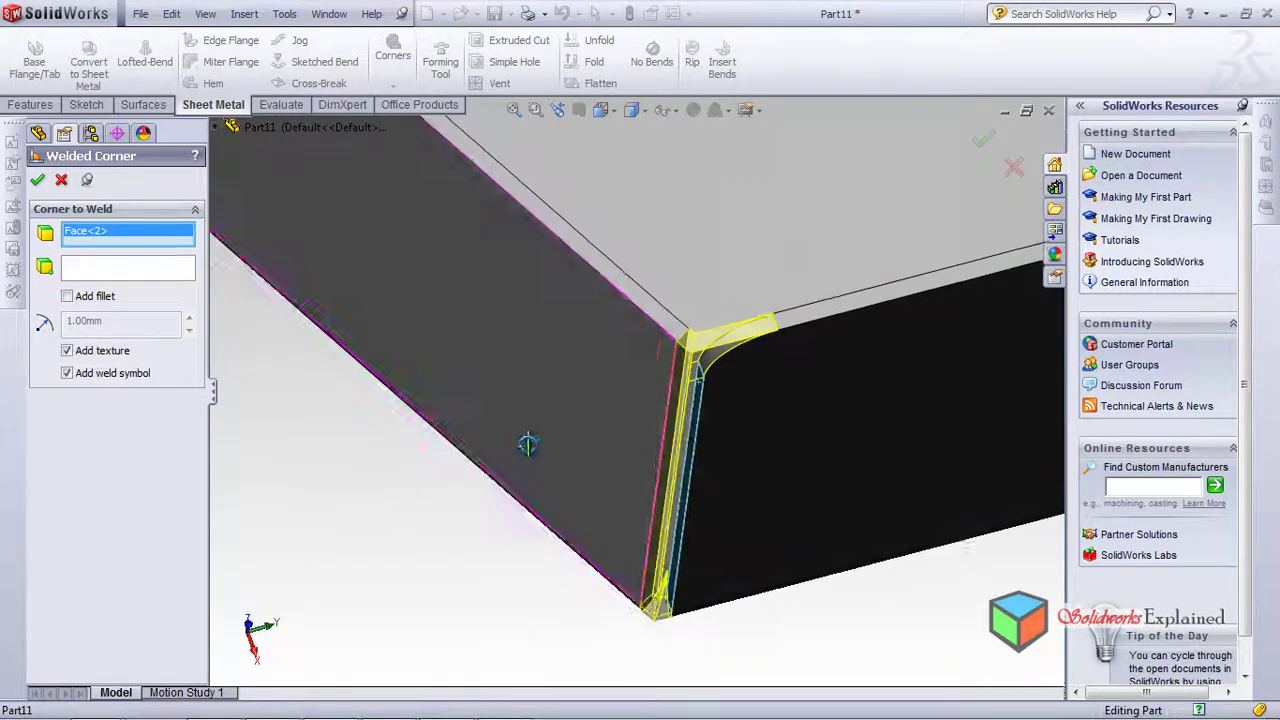
scroll(726, 443, "down", 5)
middle_click_drag(585, 402, 629, 429)
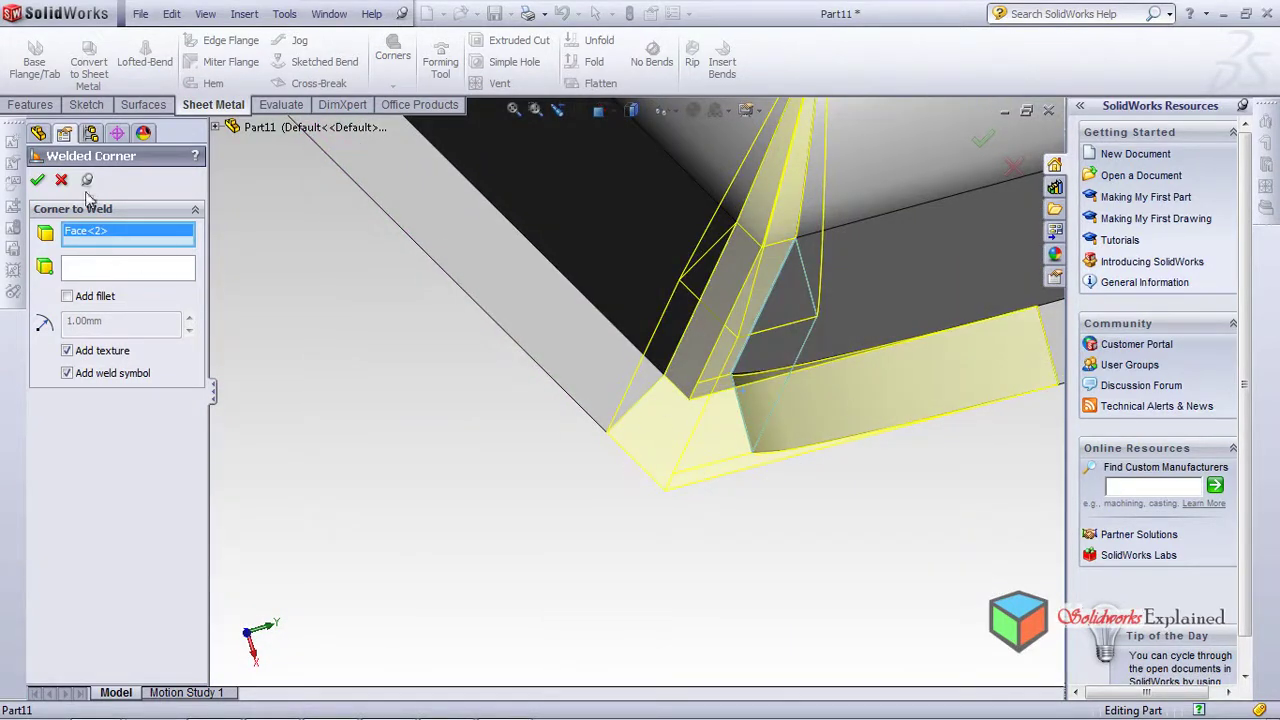
Add a 2.00 mm fillet to the second weld and turn off its texture
middle_click_drag(620, 457, 631, 351)
middle_click_drag(620, 462, 640, 490)
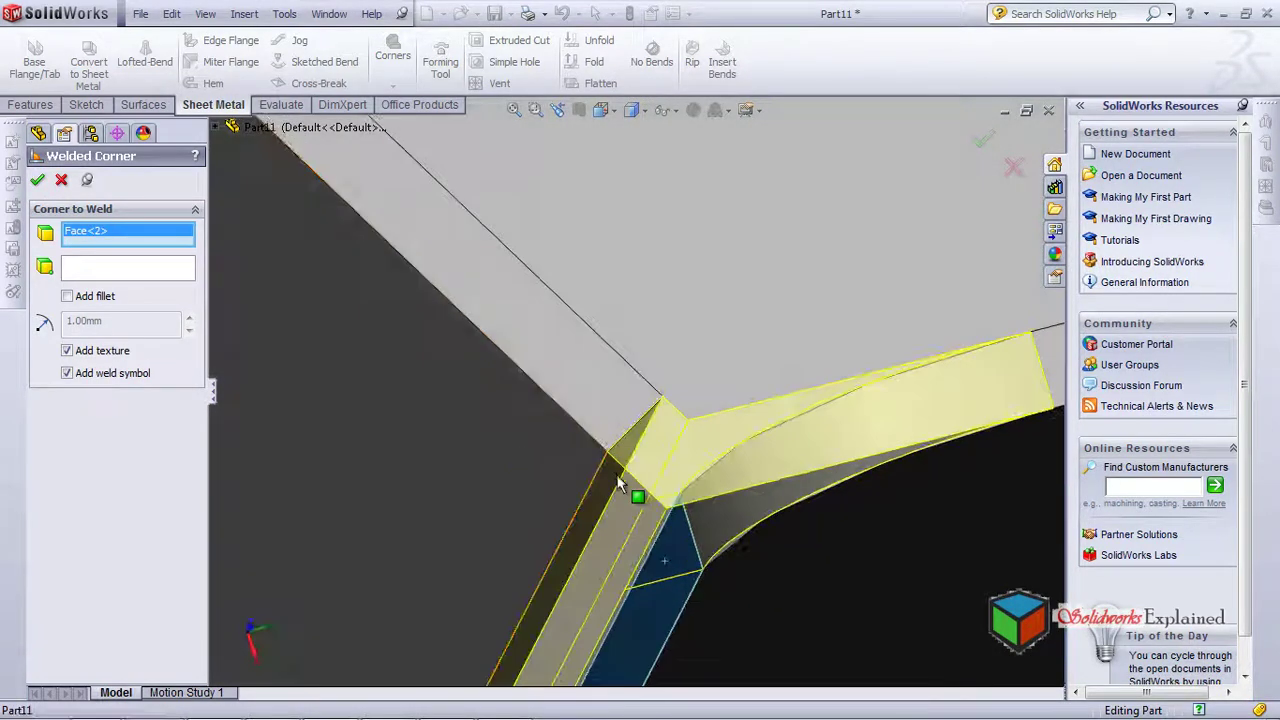
left_click(79, 299)
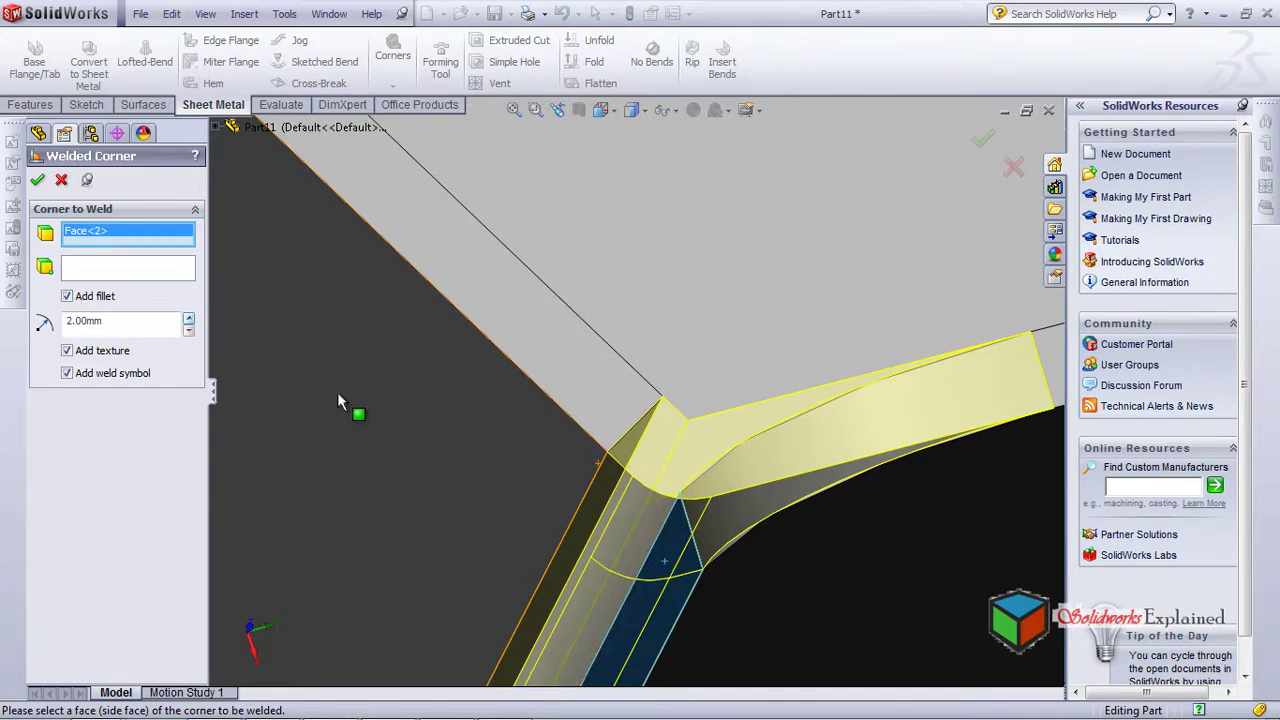
scroll(340, 401, "up", 5)
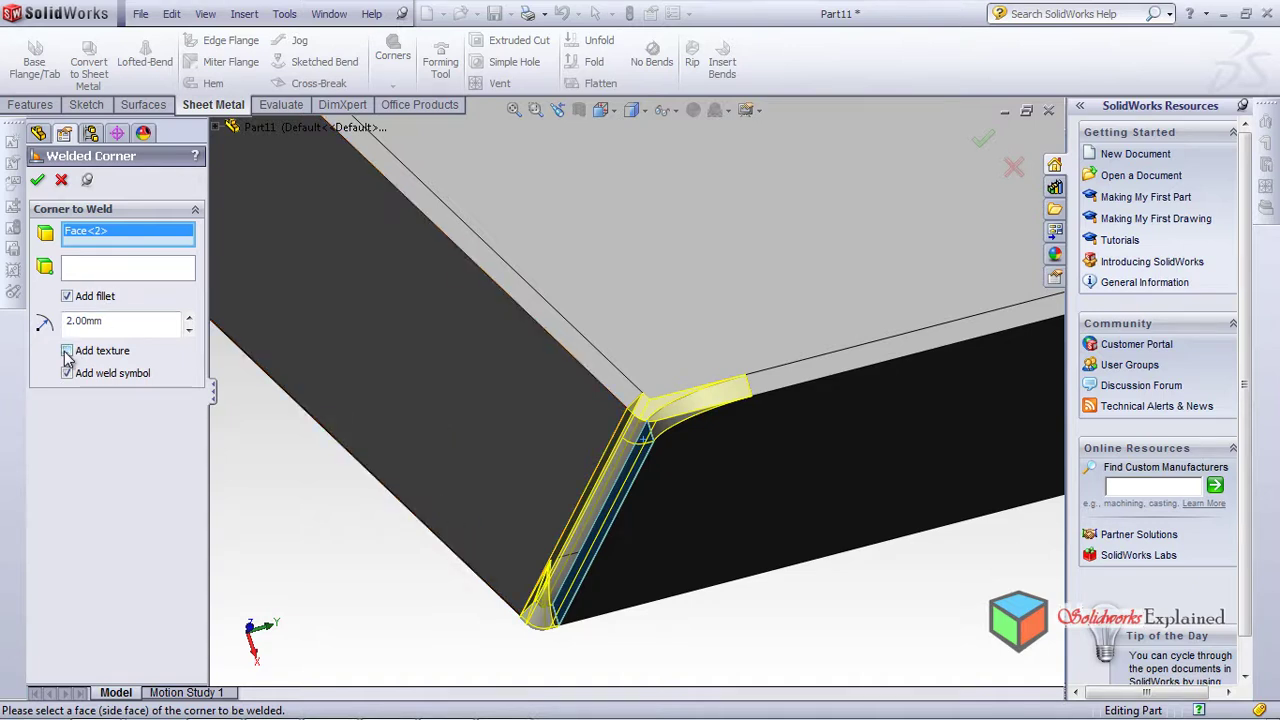
Check the second weld's preview along the wall edge and at the rounded corner, and accept the weld
middle_click_drag(354, 434, 495, 150)
scroll(410, 425, "up", 3)
scroll(495, 147, "down", 3)
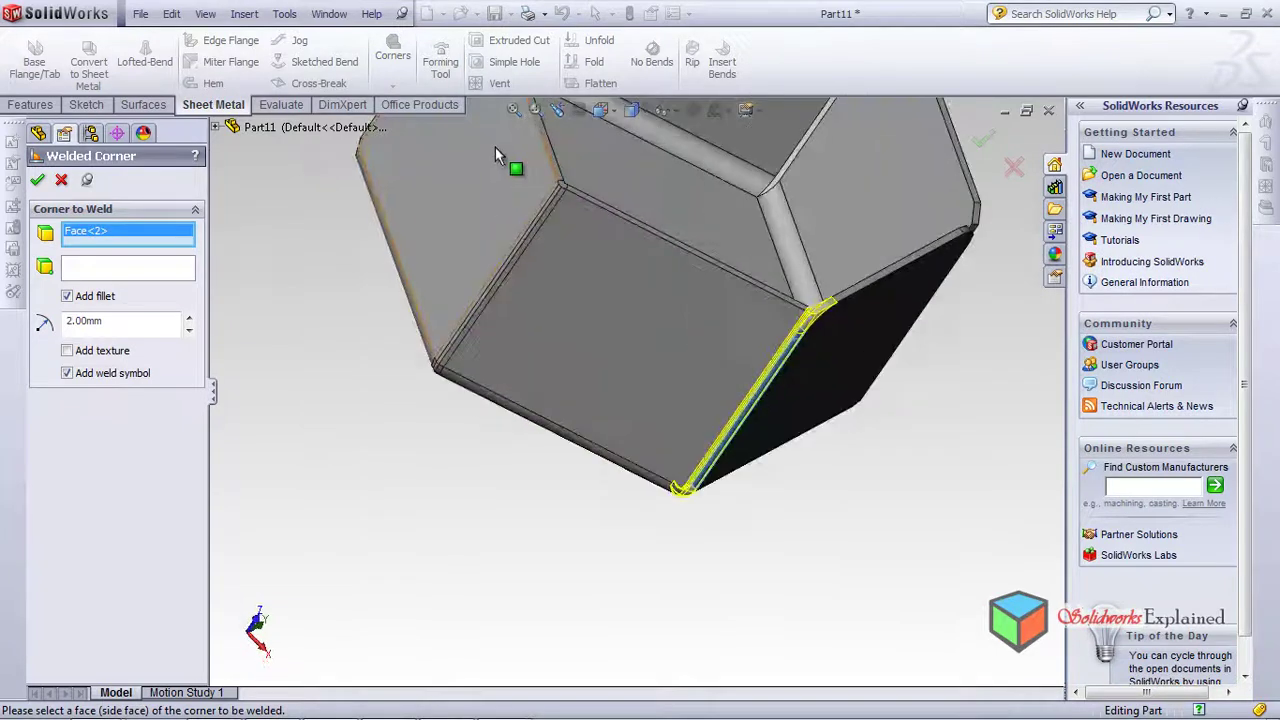
scroll(596, 292, "down", 5)
middle_click_drag(596, 292, 647, 357)
scroll(768, 483, "up", 2)
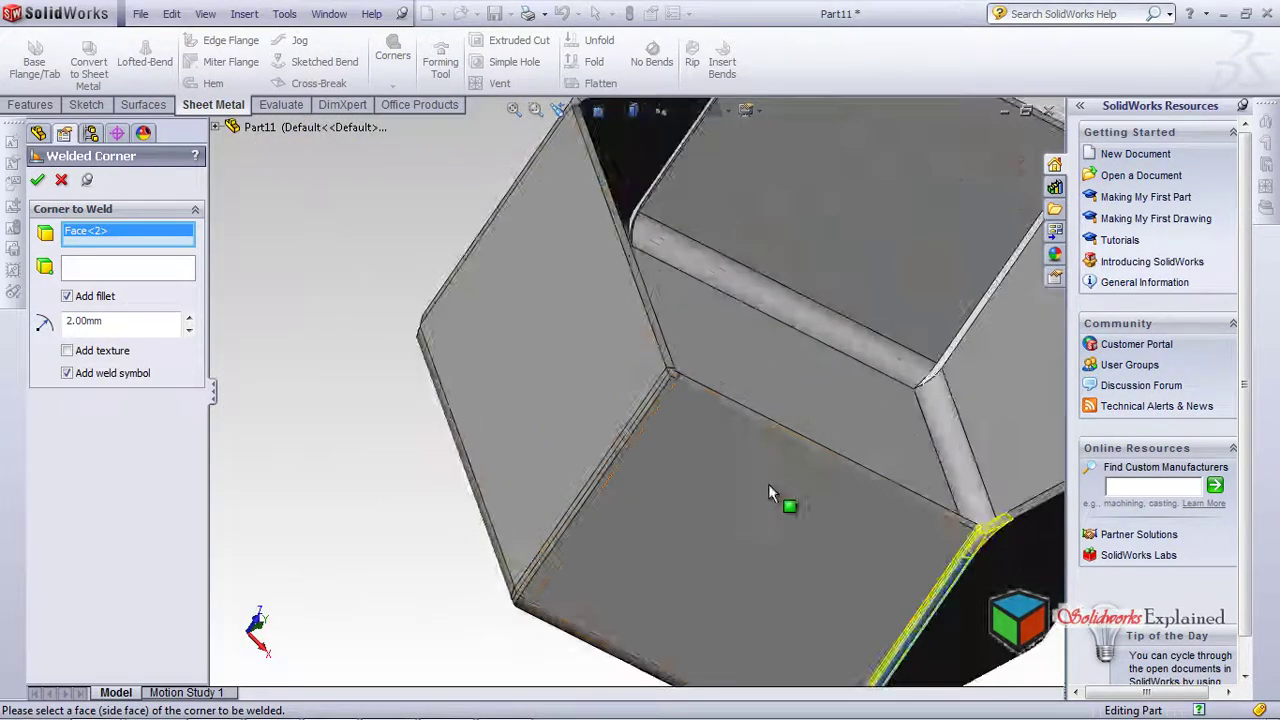
middle_click_drag(768, 485, 823, 523)
scroll(566, 237, "down", 5)
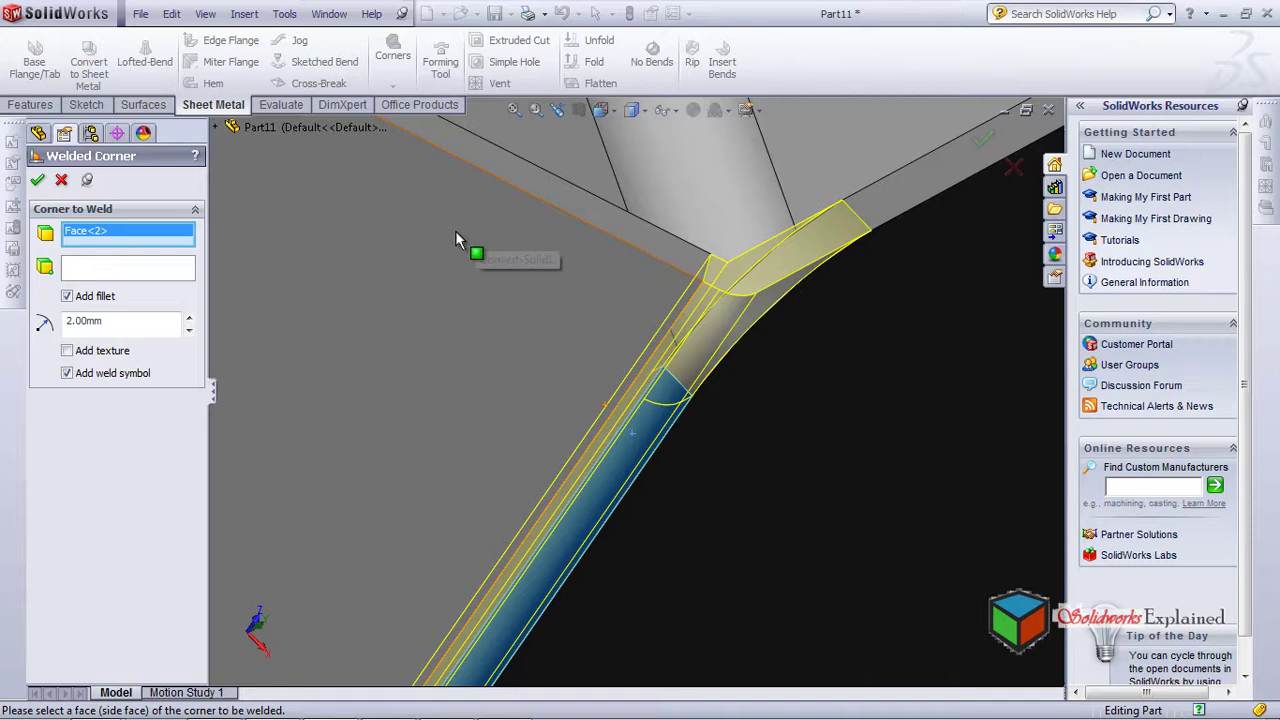
left_click(37, 179)
Inspect the second weld and its weld symbol from outside and above the tray, and leave the Welded Corner command
middle_click_drag(513, 380, 551, 423)
middle_click_drag(486, 306, 423, 186)
scroll(451, 200, "up", 10)
scroll(654, 532, "down", 10)
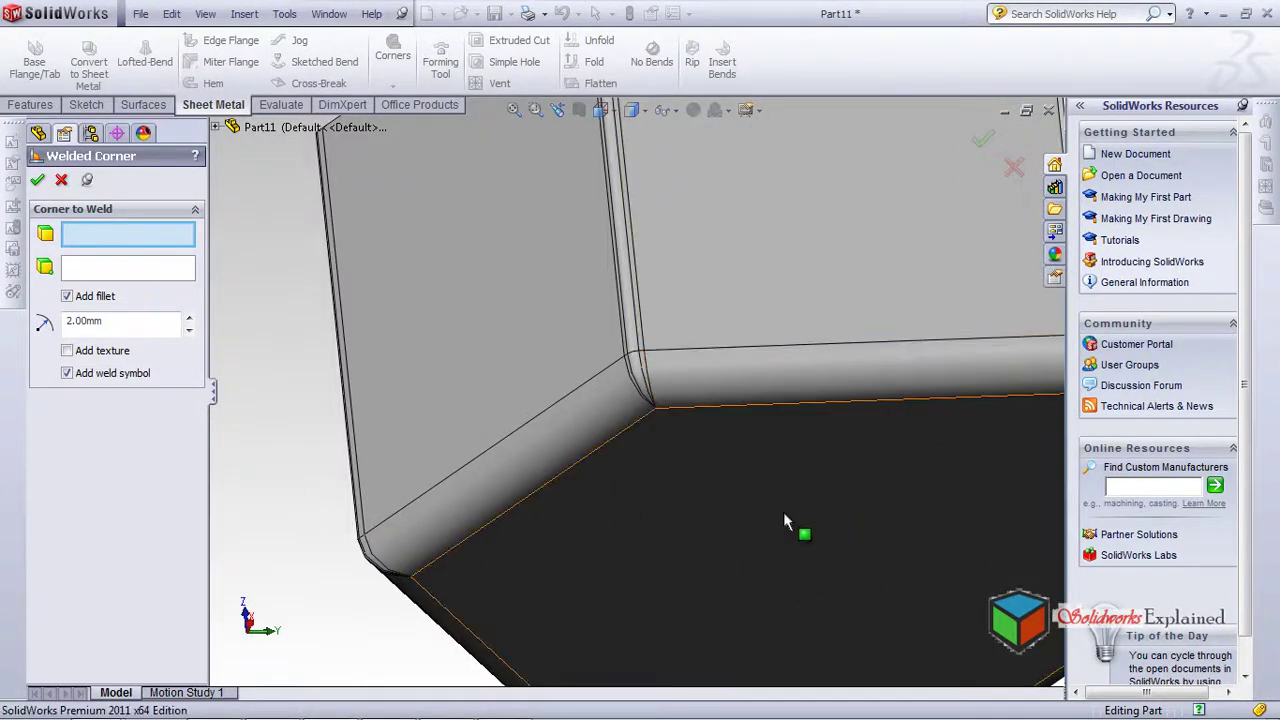
scroll(785, 521, "up", 10)
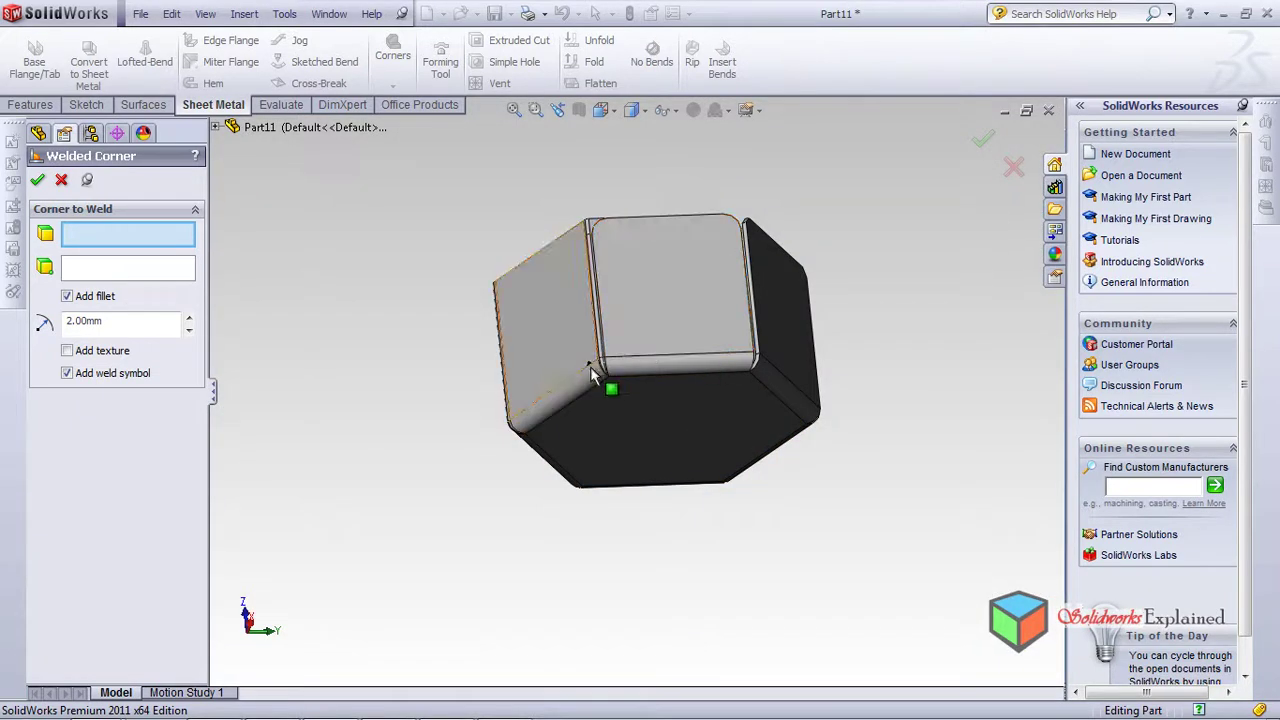
middle_click_drag(619, 272, 605, 500)
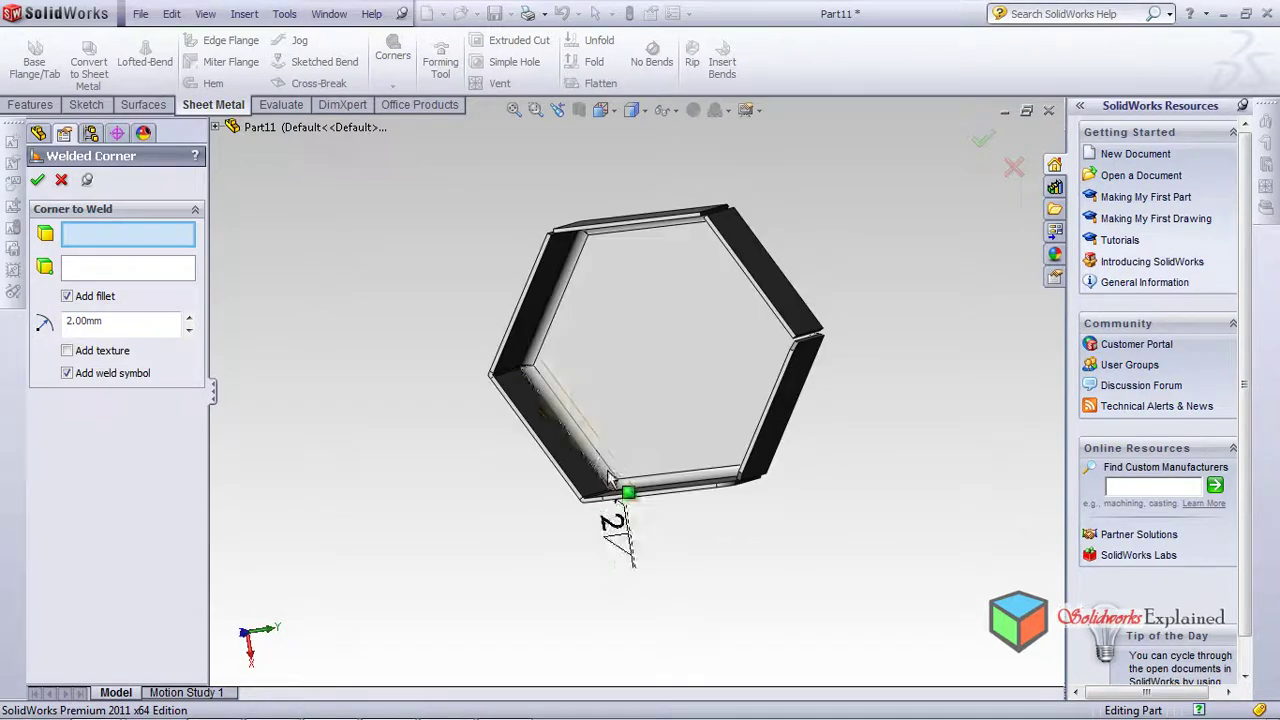
scroll(600, 430, "down", 5)
scroll(614, 352, "down", 1)
middle_click_drag(614, 352, 689, 323)
middle_click_drag(680, 502, 612, 590)
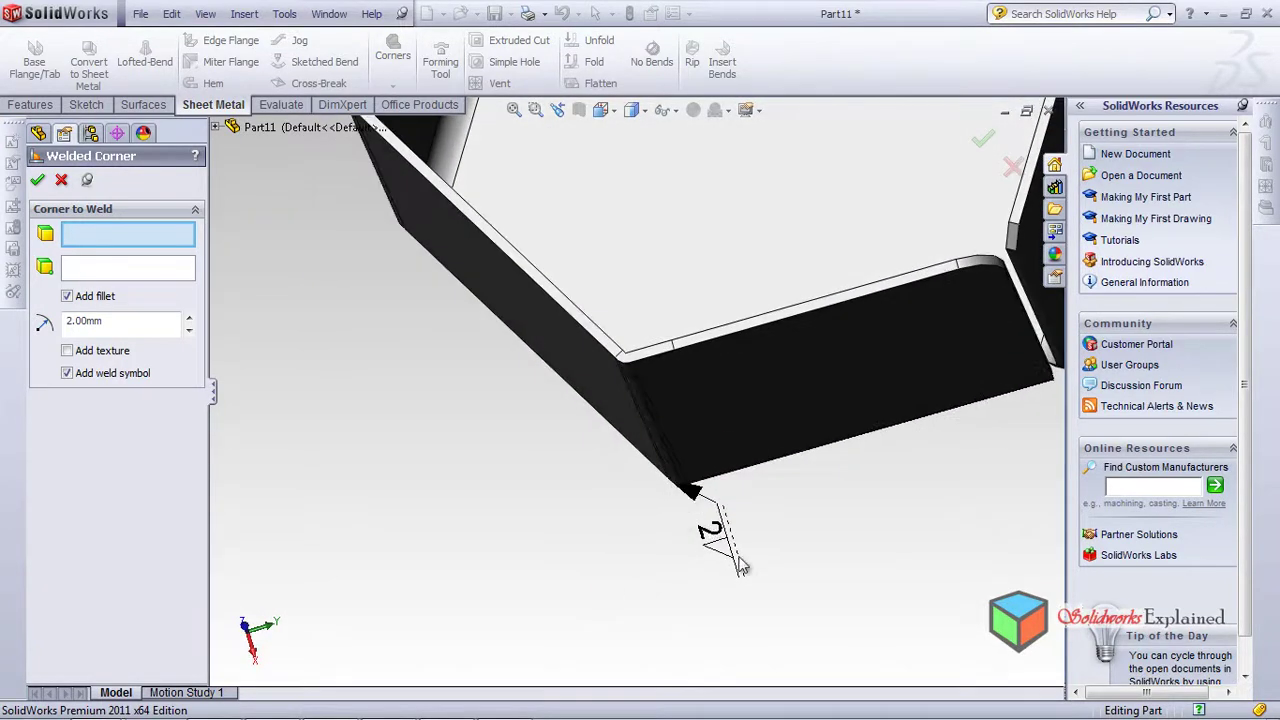
scroll(656, 515, "down", 2)
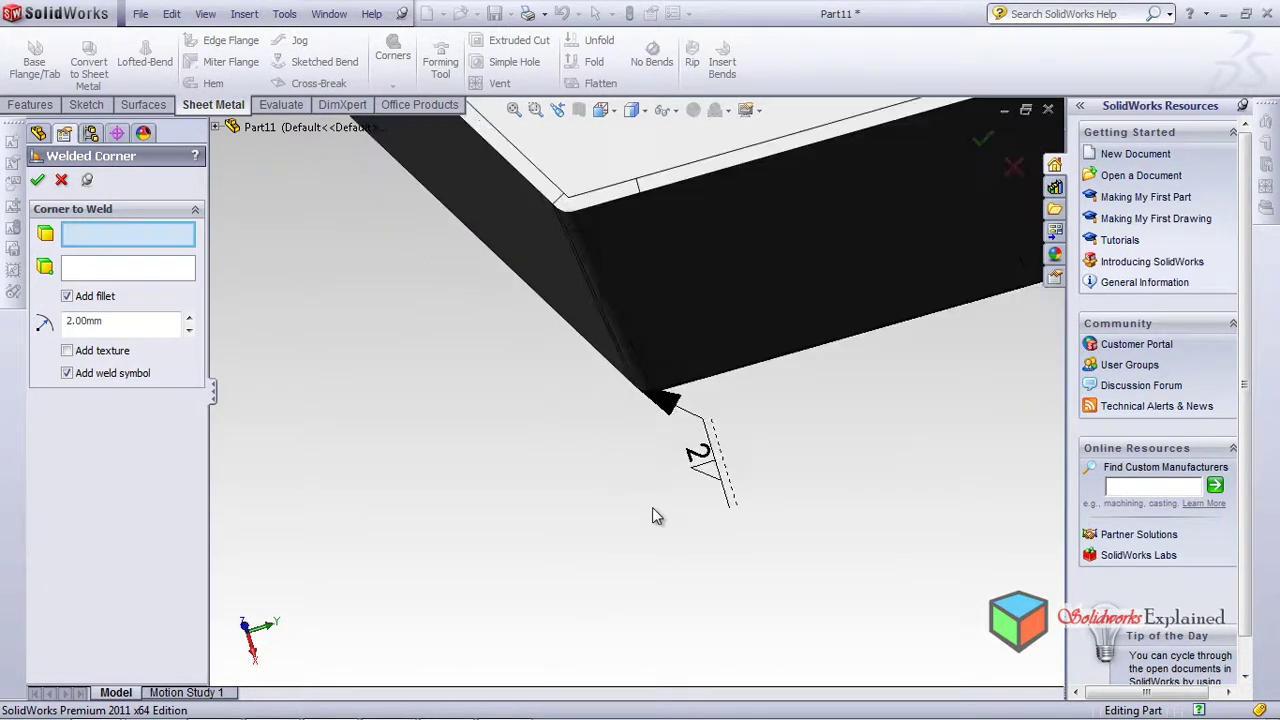
left_click(62, 181)
Start a new sketch on the outer face of the tray's hexagonal bottom
scroll(646, 491, "up", 5)
middle_click_drag(575, 505, 782, 165)
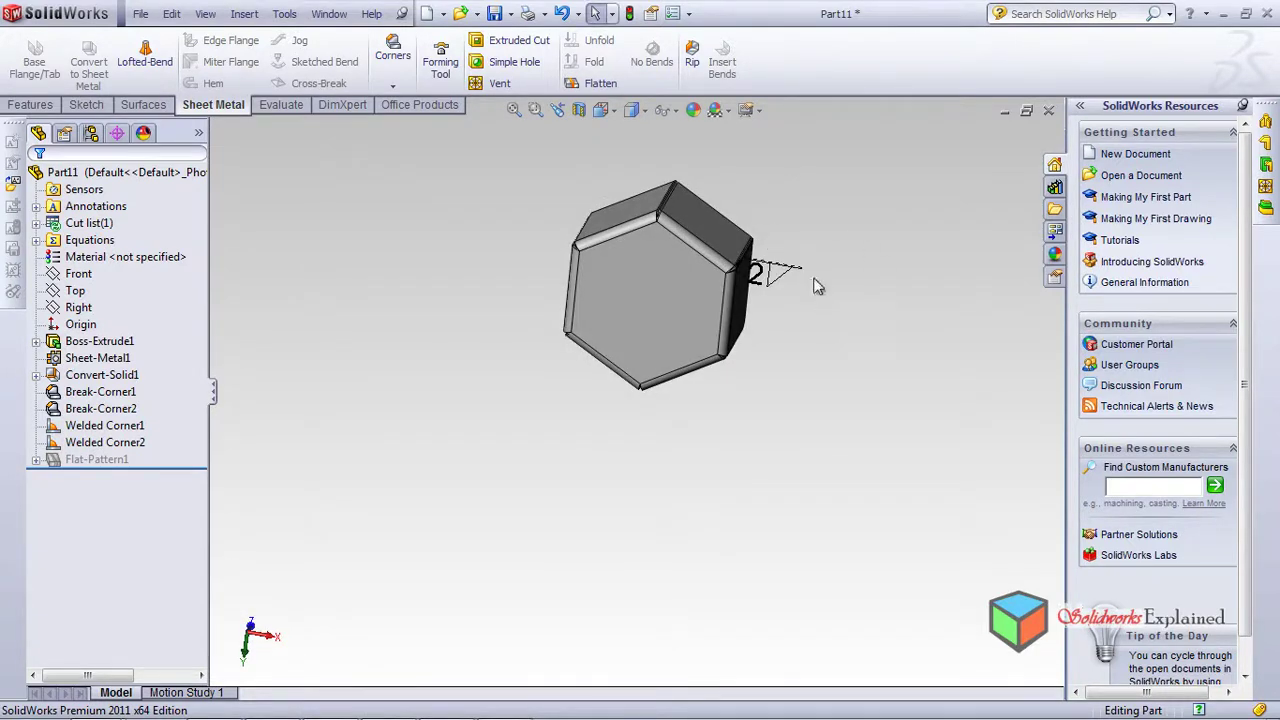
scroll(795, 290, "down", 2)
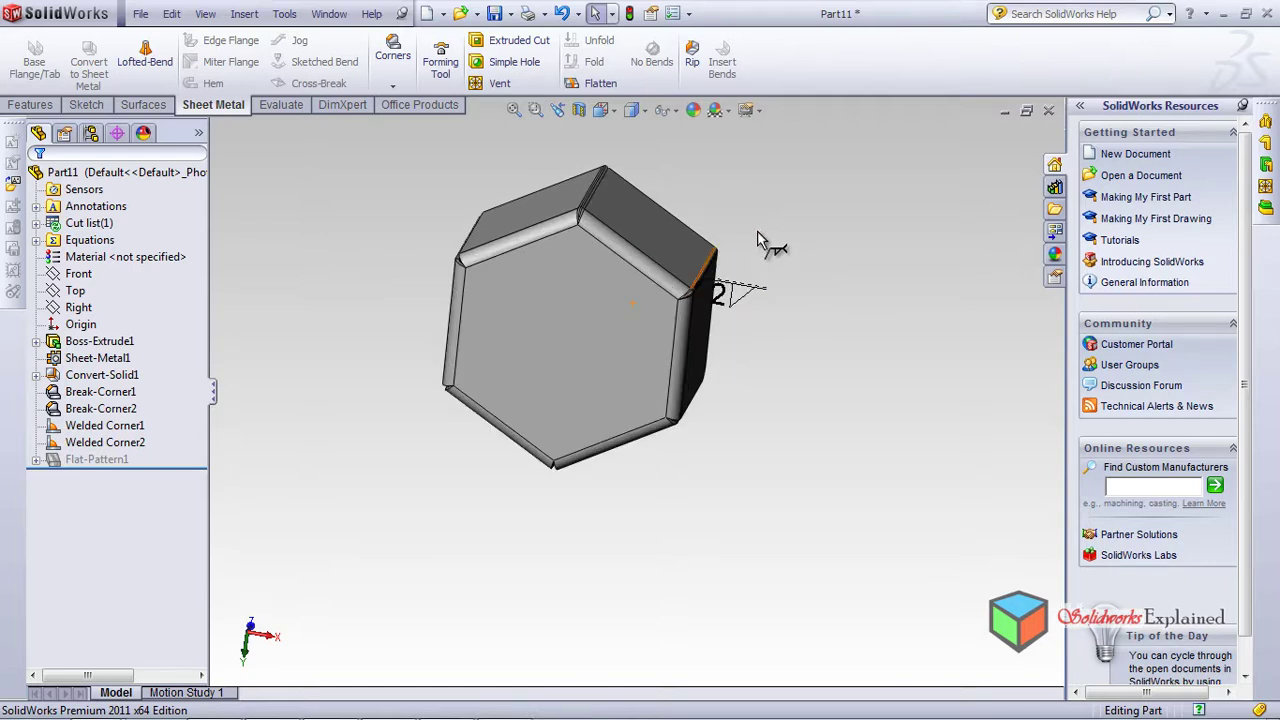
scroll(758, 240, "down", 2)
left_click(429, 432)
scroll(429, 432, "up", 2)
scroll(471, 427, "down", 1)
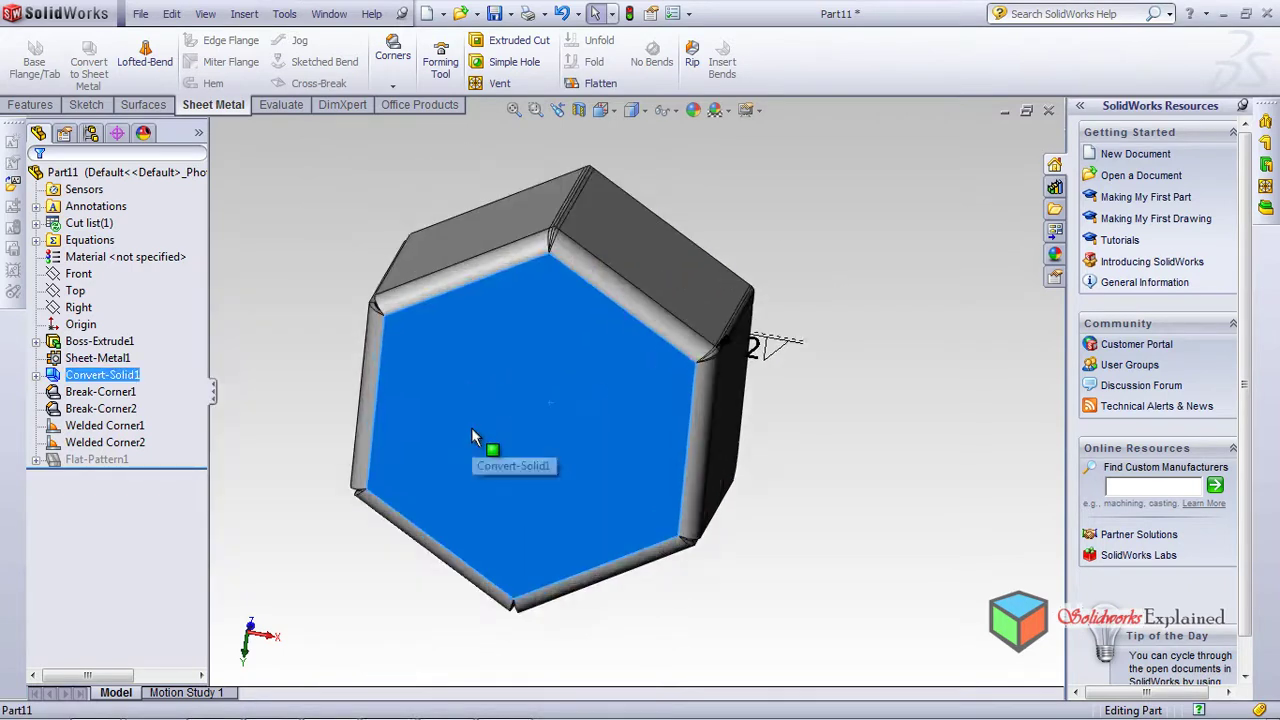
scroll(469, 416, "down", 2)
right_click(546, 245)
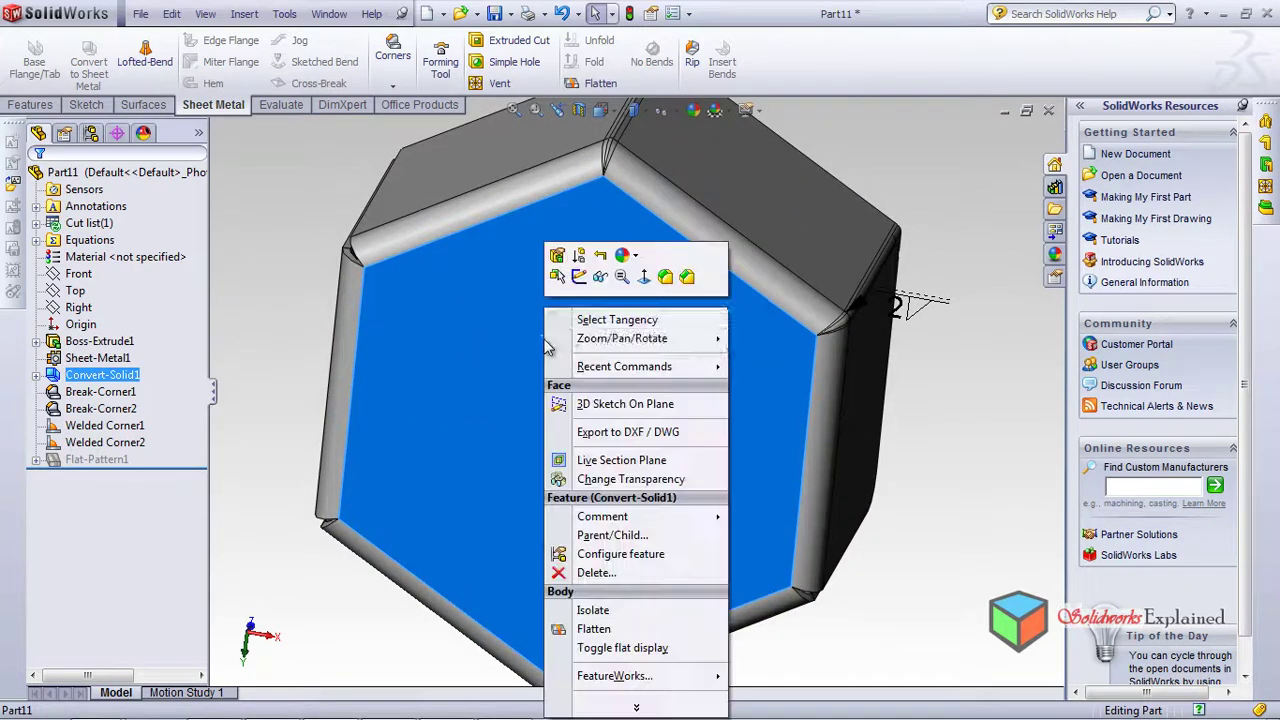
left_click(579, 277)
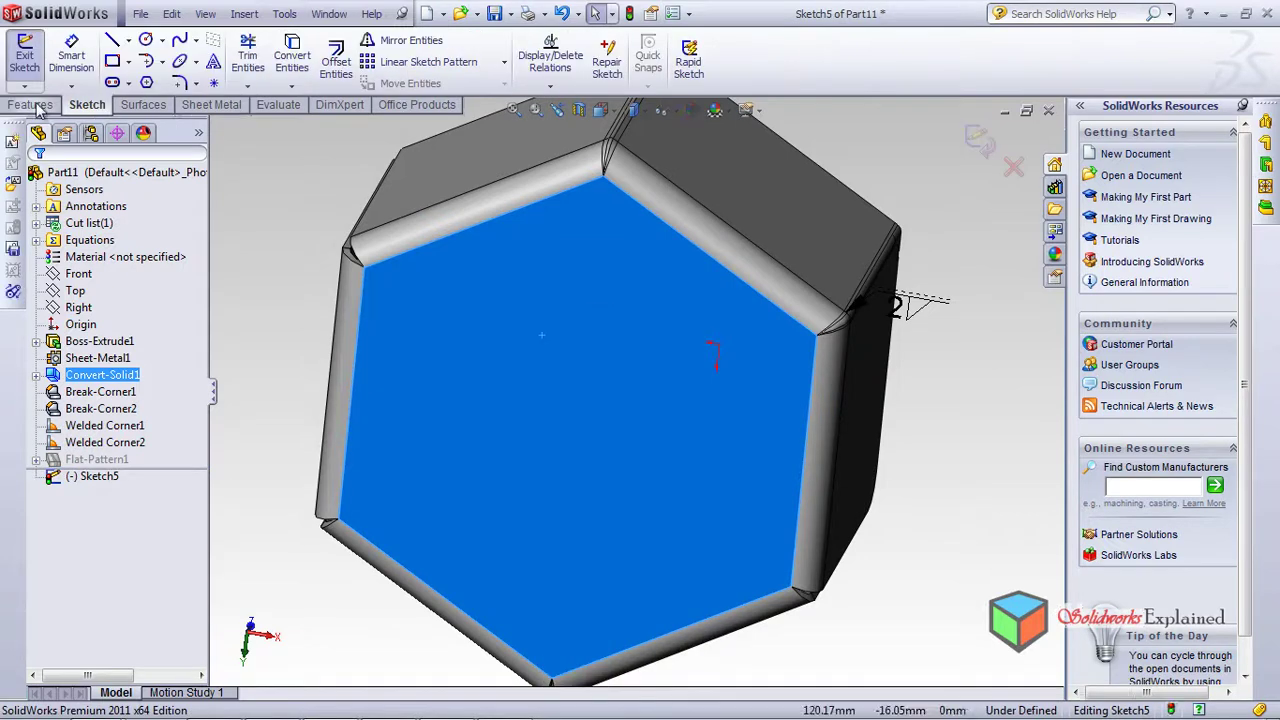
Sketch a circle away from the centre of the bottom face and set its radius to 6 mm
left_click(145, 40)
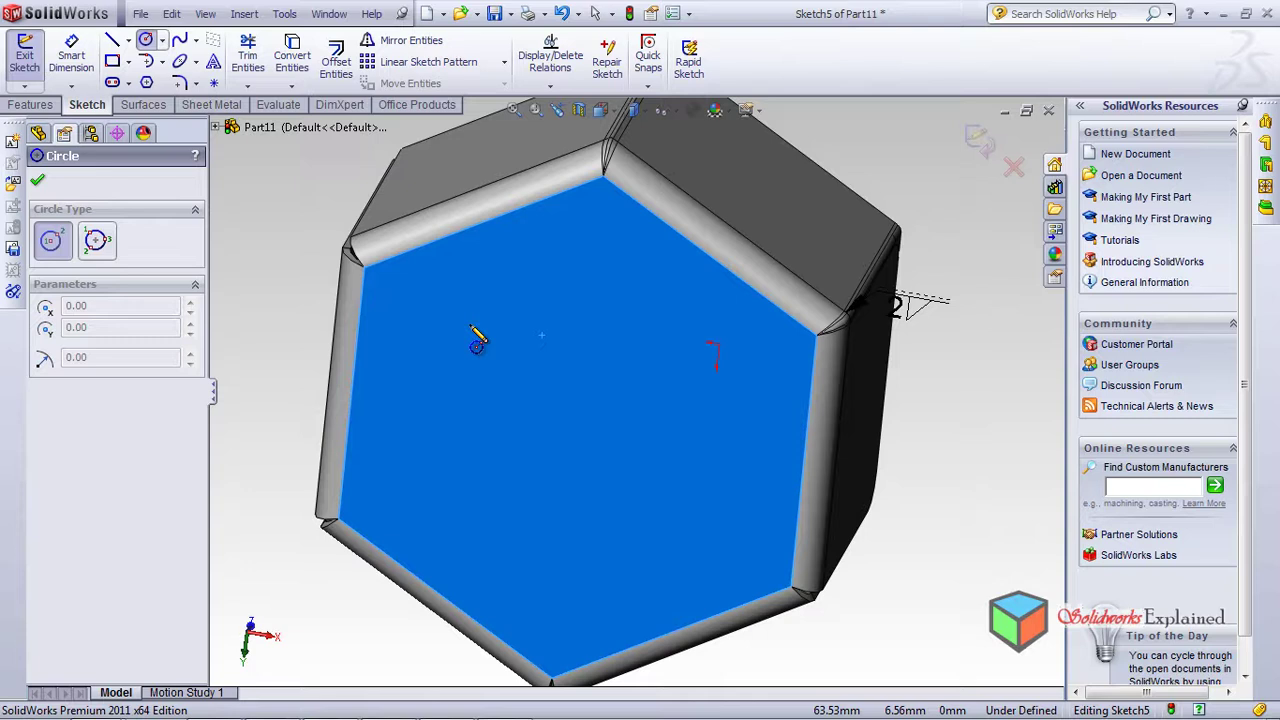
left_click(466, 326)
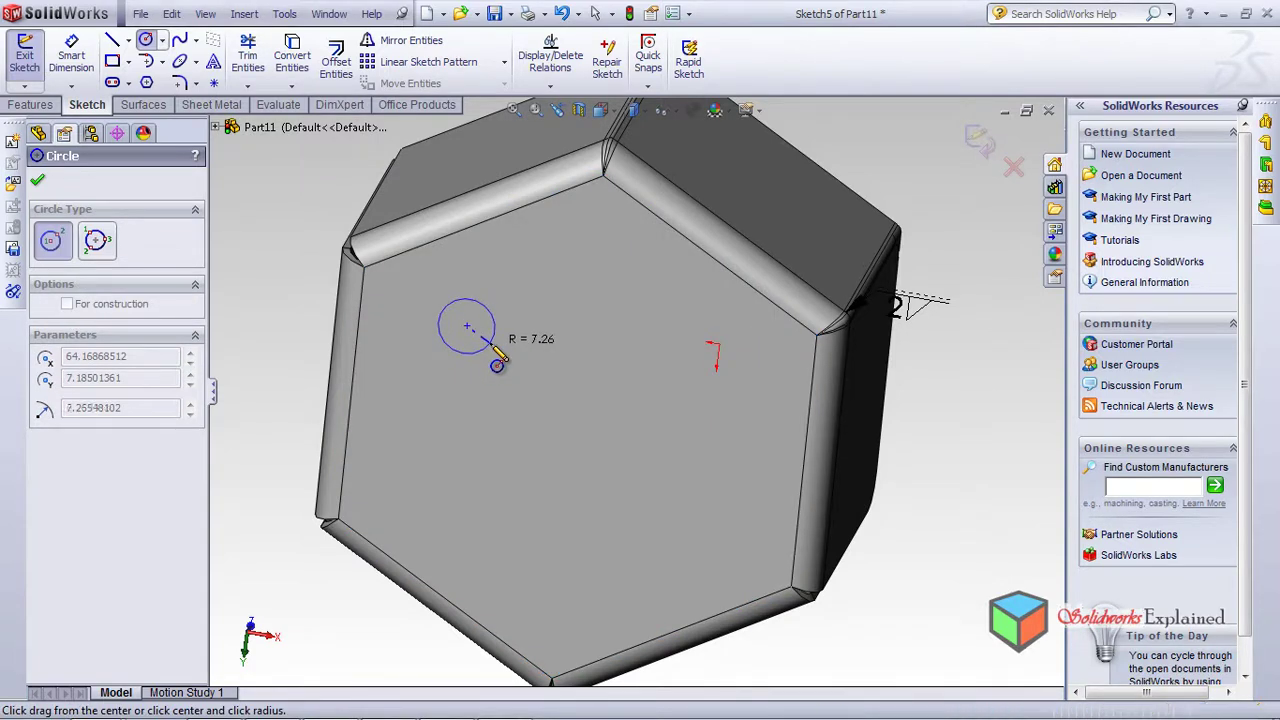
left_click(497, 364)
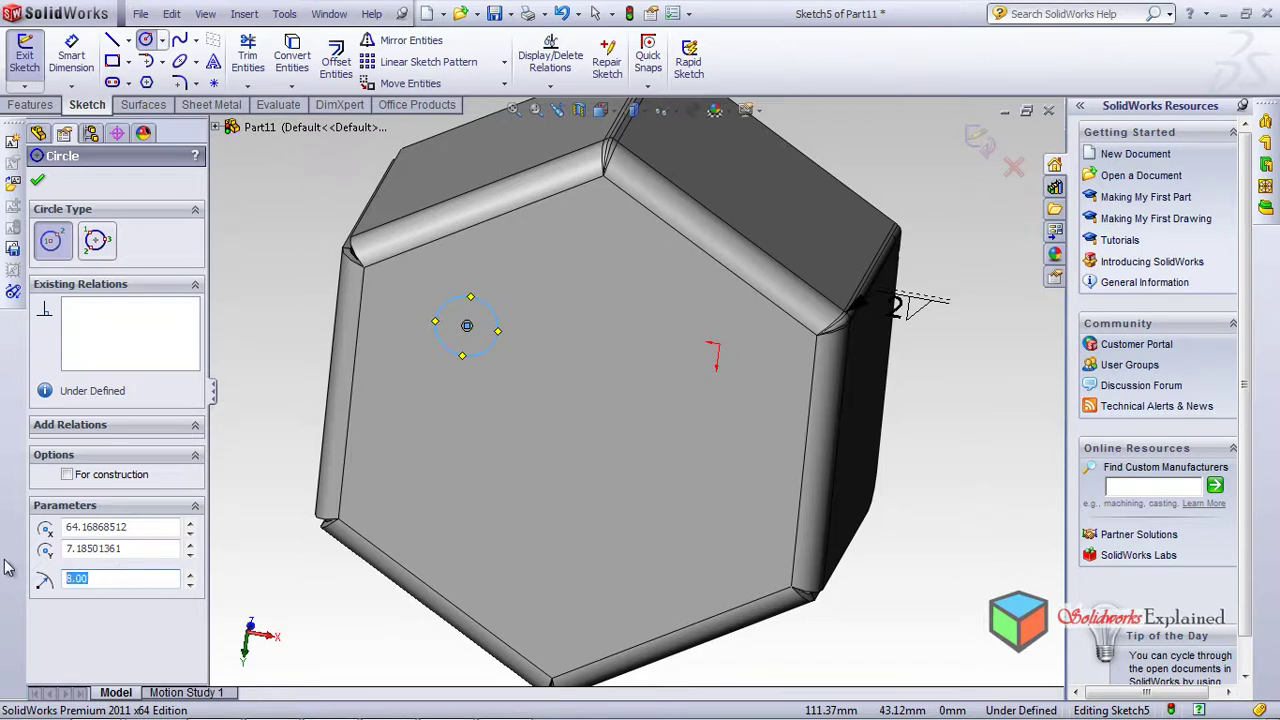
left_click(36, 182)
View the sketch face-on and draw a horizontal centerline from the circle's centre to its edge
left_click(92, 477)
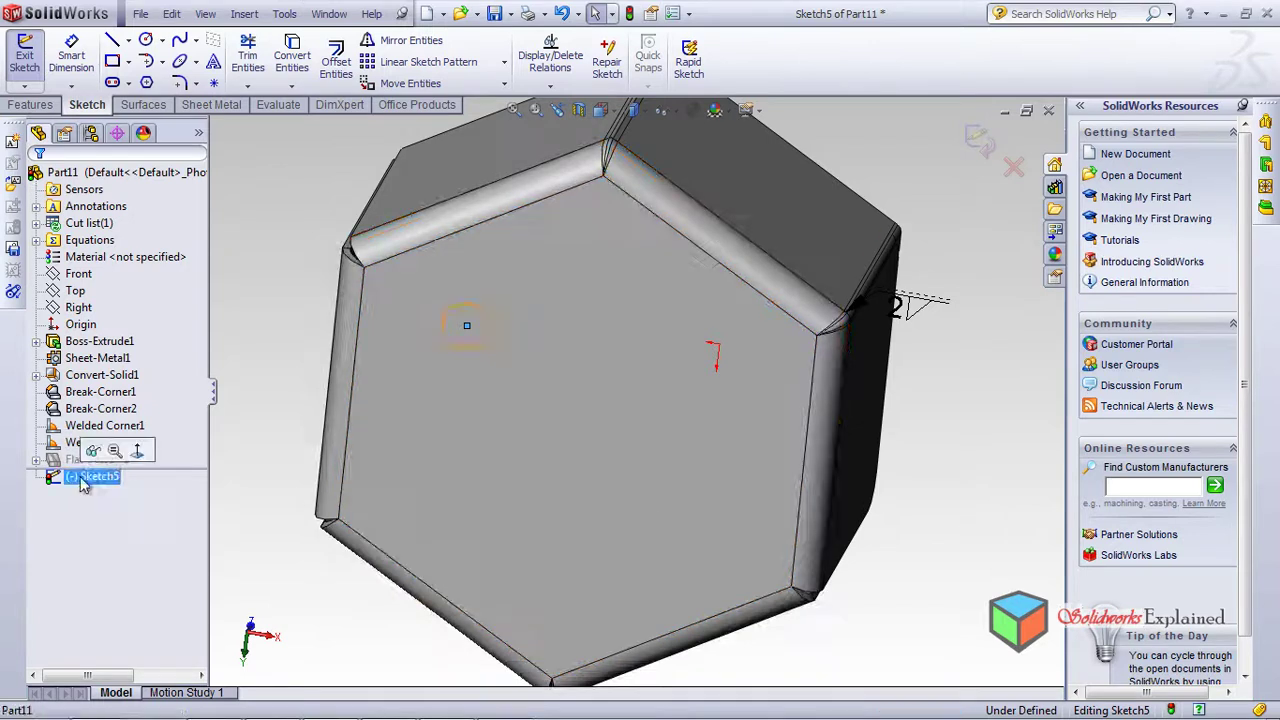
left_click(137, 451)
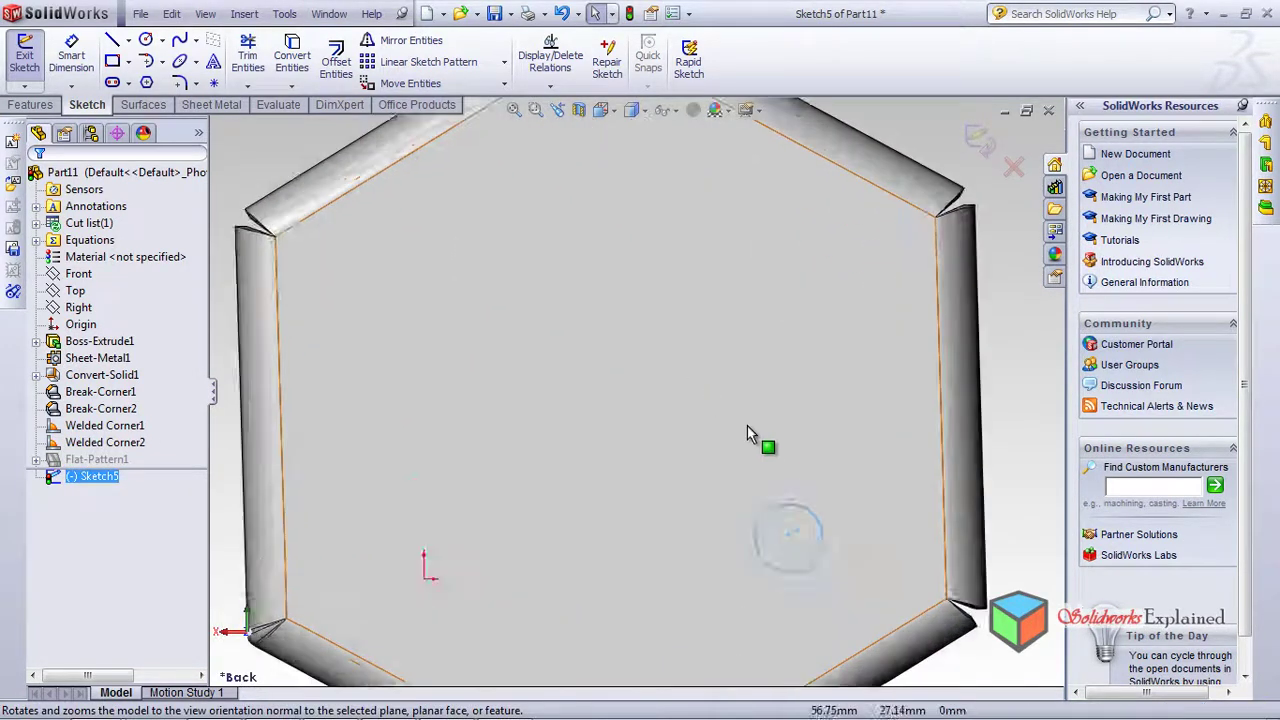
left_click(128, 40)
left_click(146, 80)
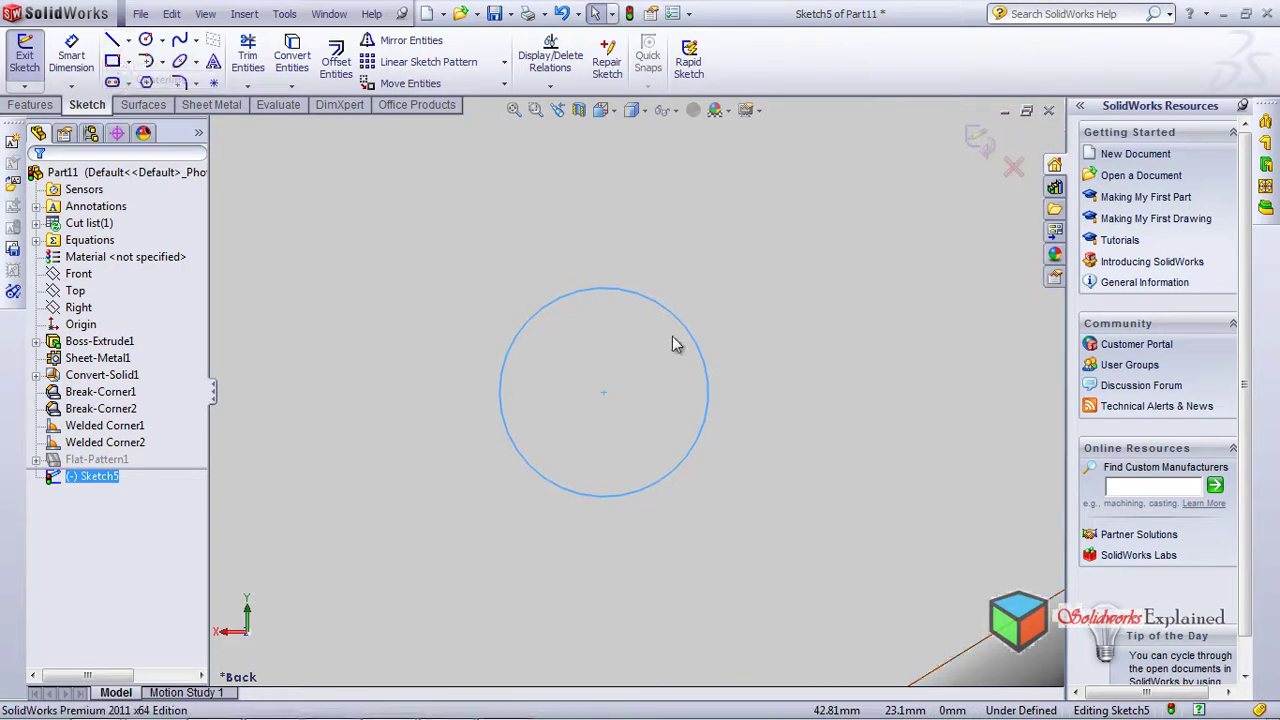
left_click(603, 392)
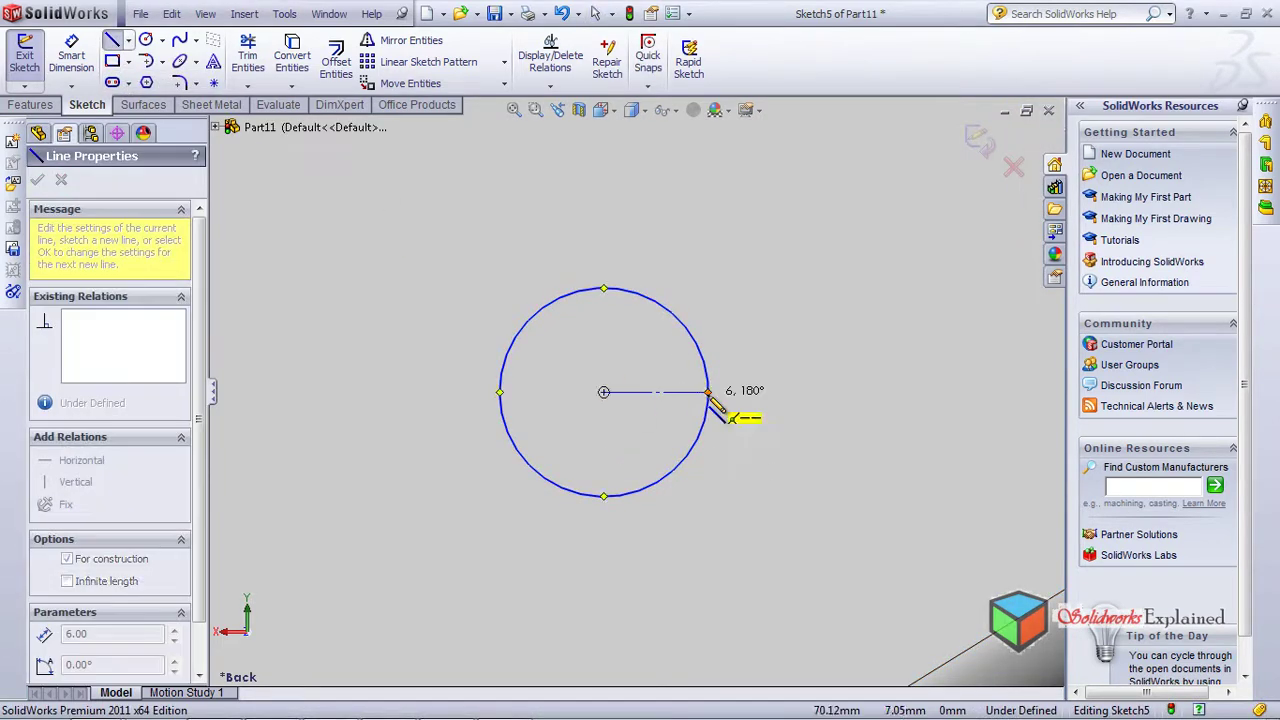
left_click(708, 392)
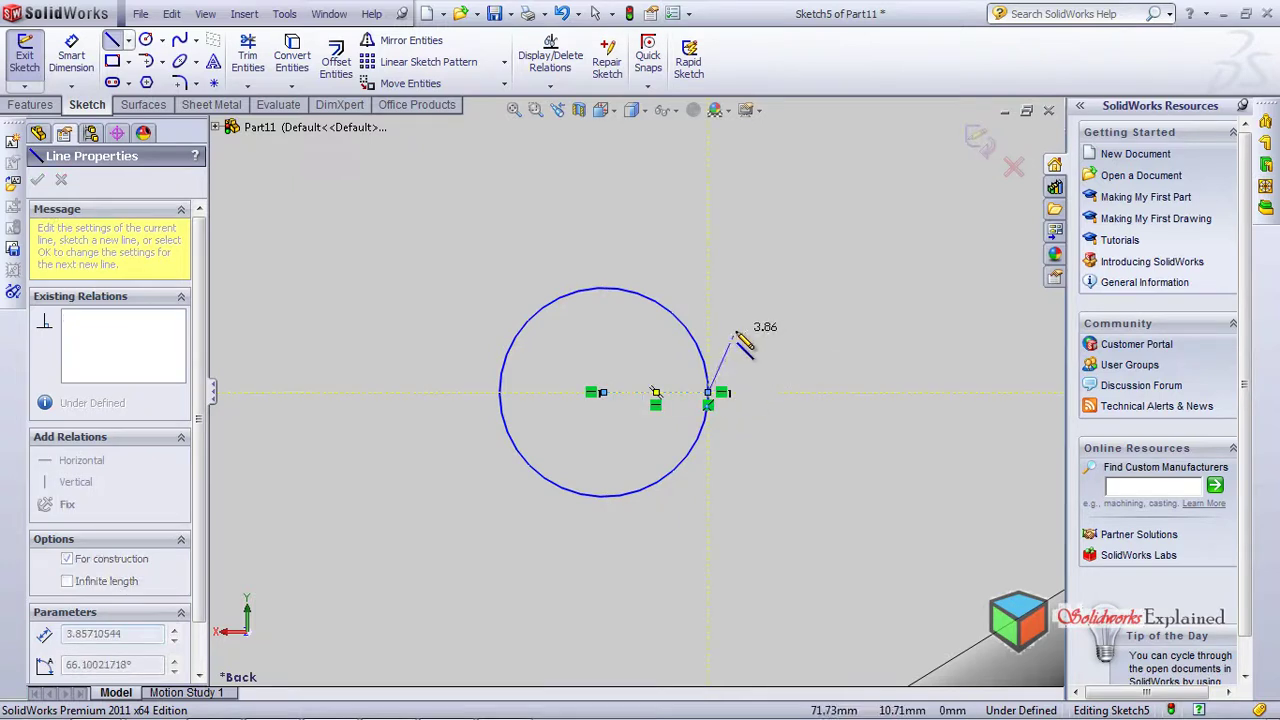
key("Escape")
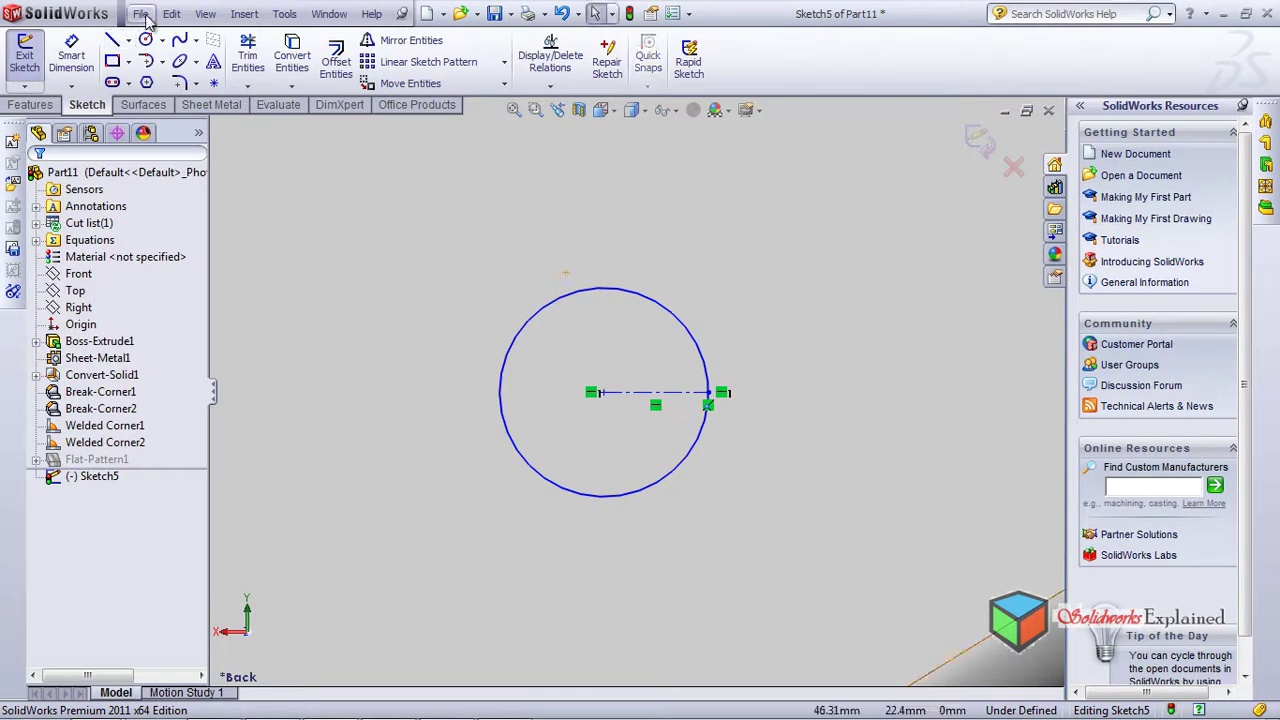
Draw a second centerline from the circle's centre to its edge, about 4° above the horizontal one
left_click(128, 40)
left_click(155, 80)
scroll(596, 390, "down", 6)
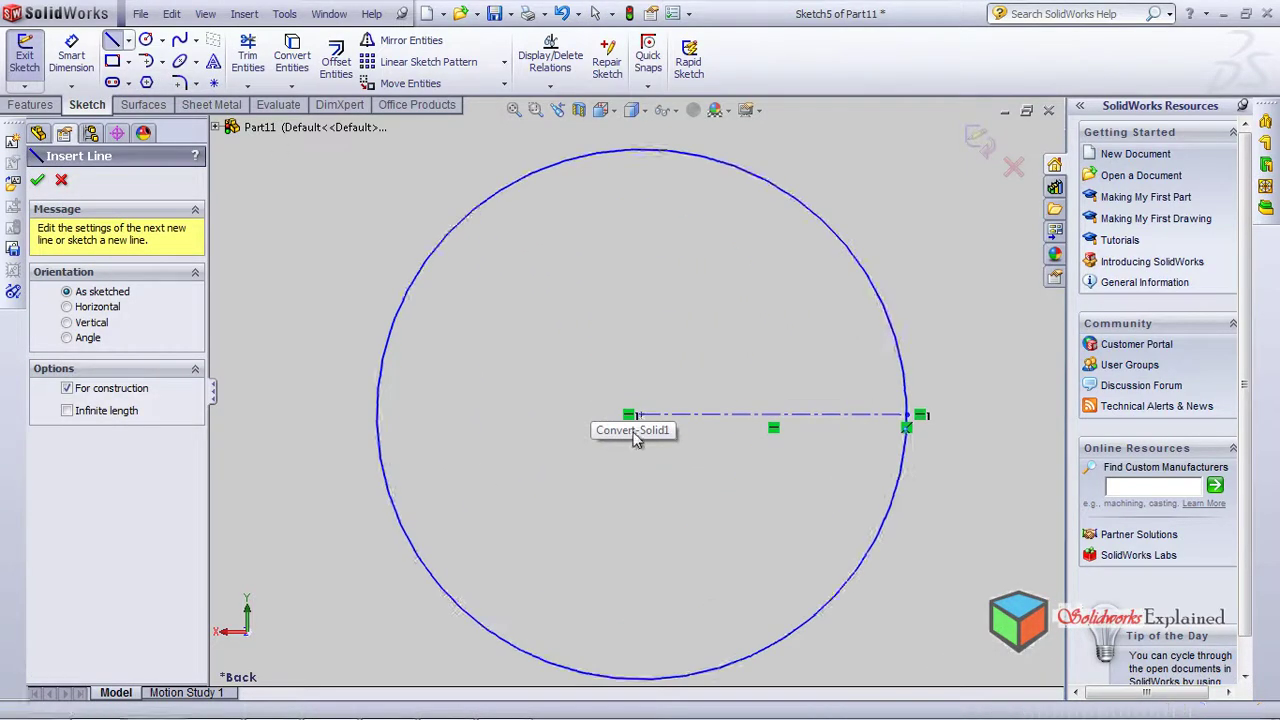
left_click(697, 438)
scroll(690, 375, "up", 4)
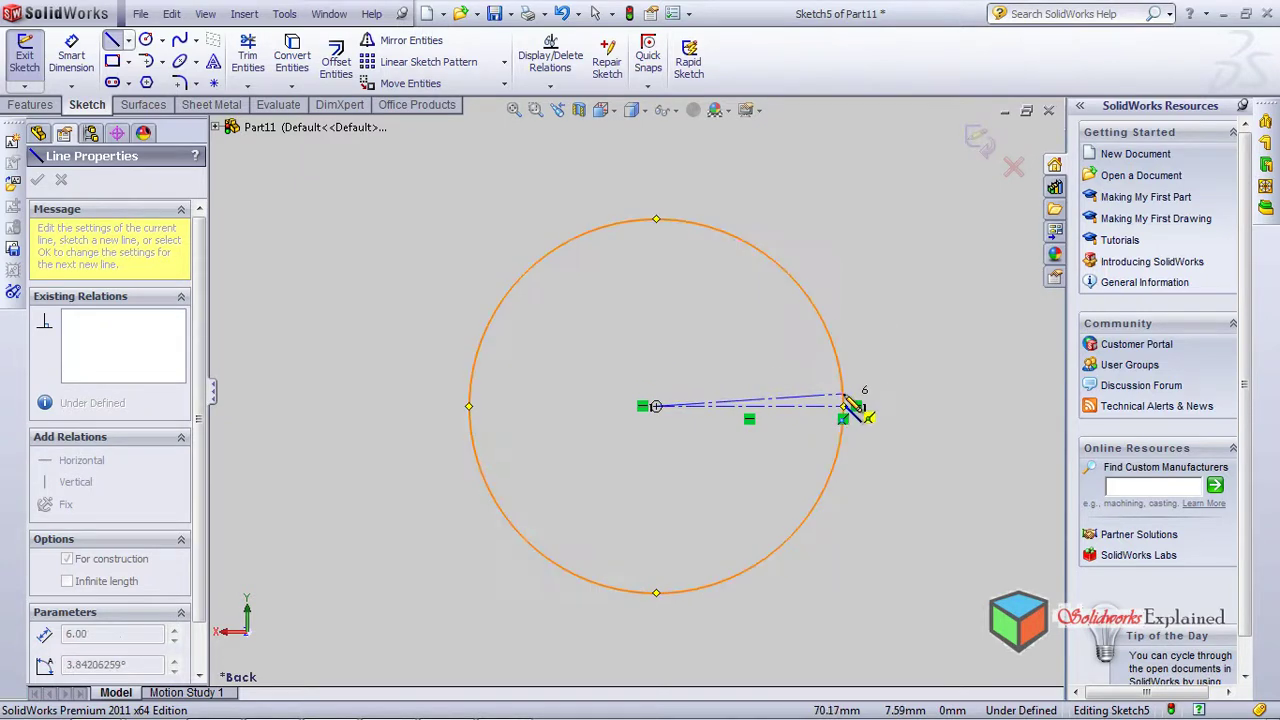
left_click(843, 396)
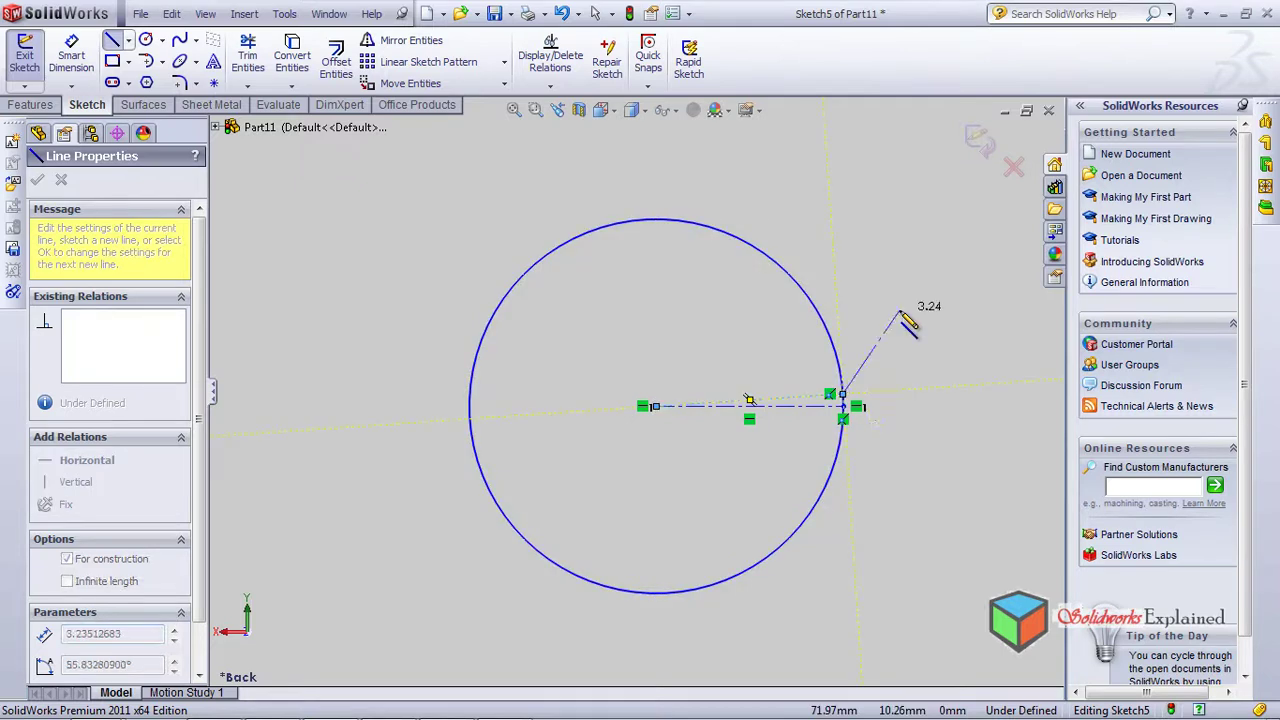
key("Escape")
key("Escape")
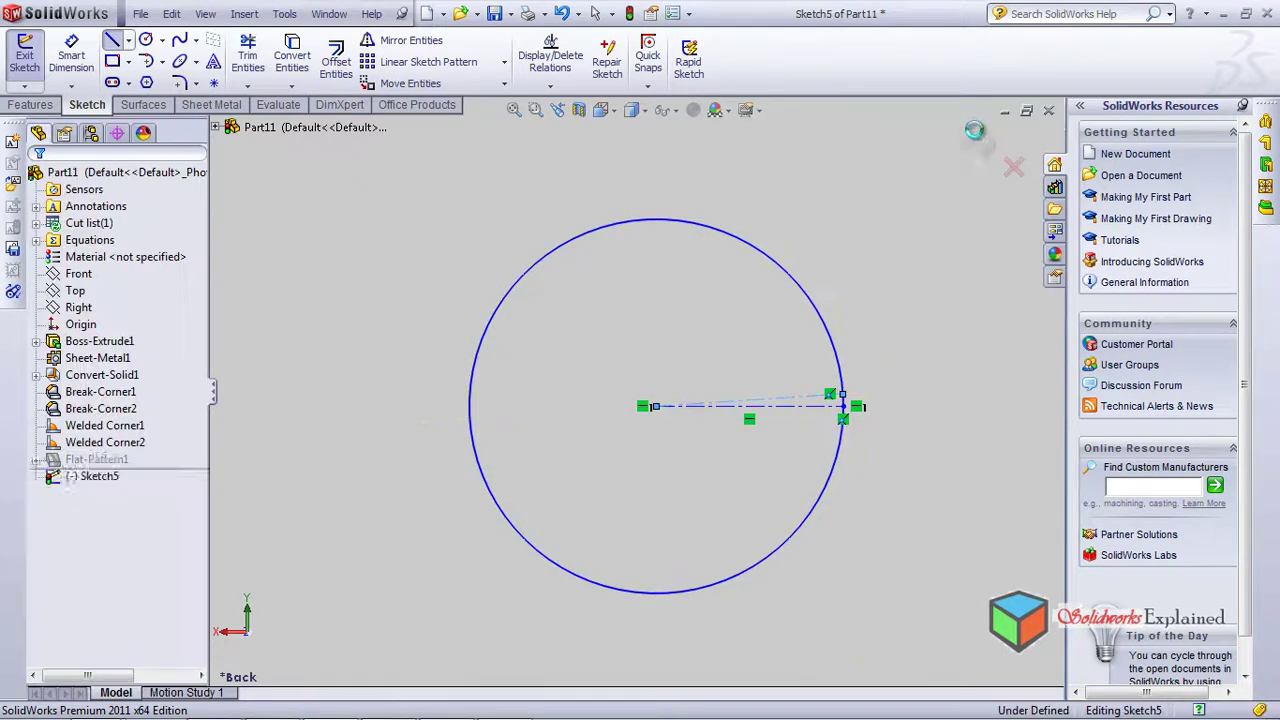
Try Power trim on the short arc between the two centerlines and undo the trim
left_click(247, 55)
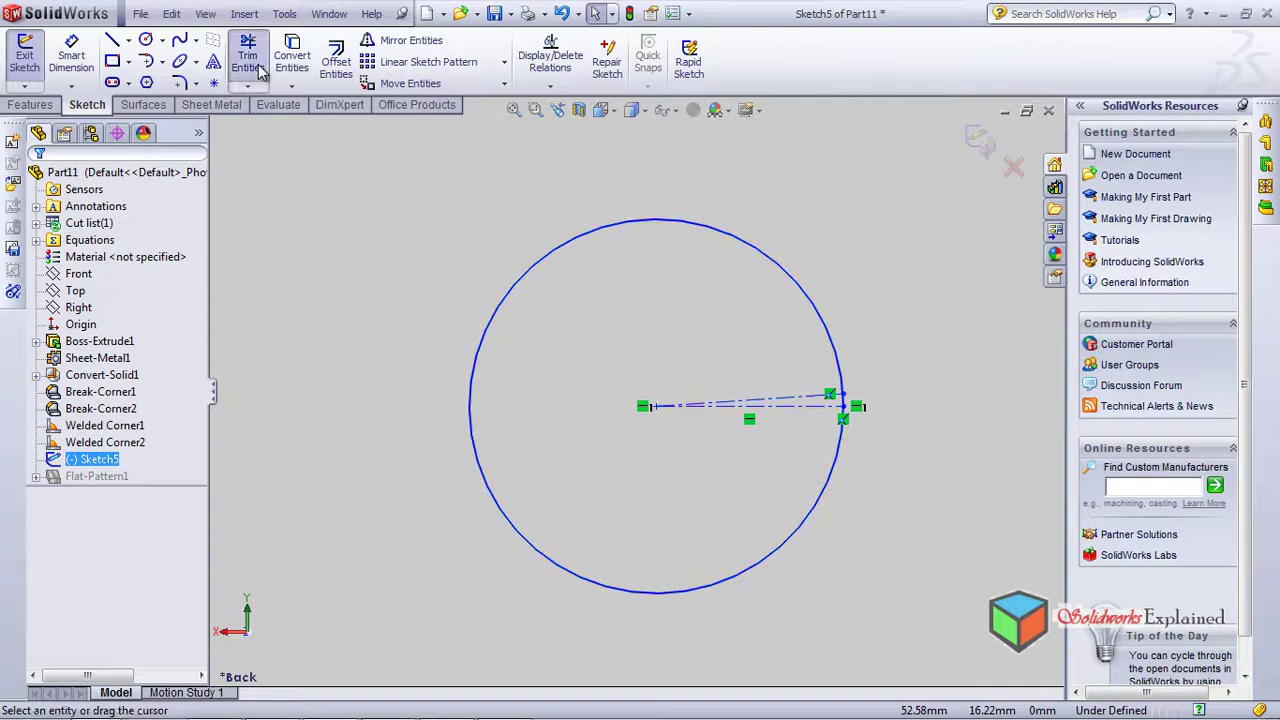
scroll(870, 404, "down", 5)
scroll(832, 394, "down", 2)
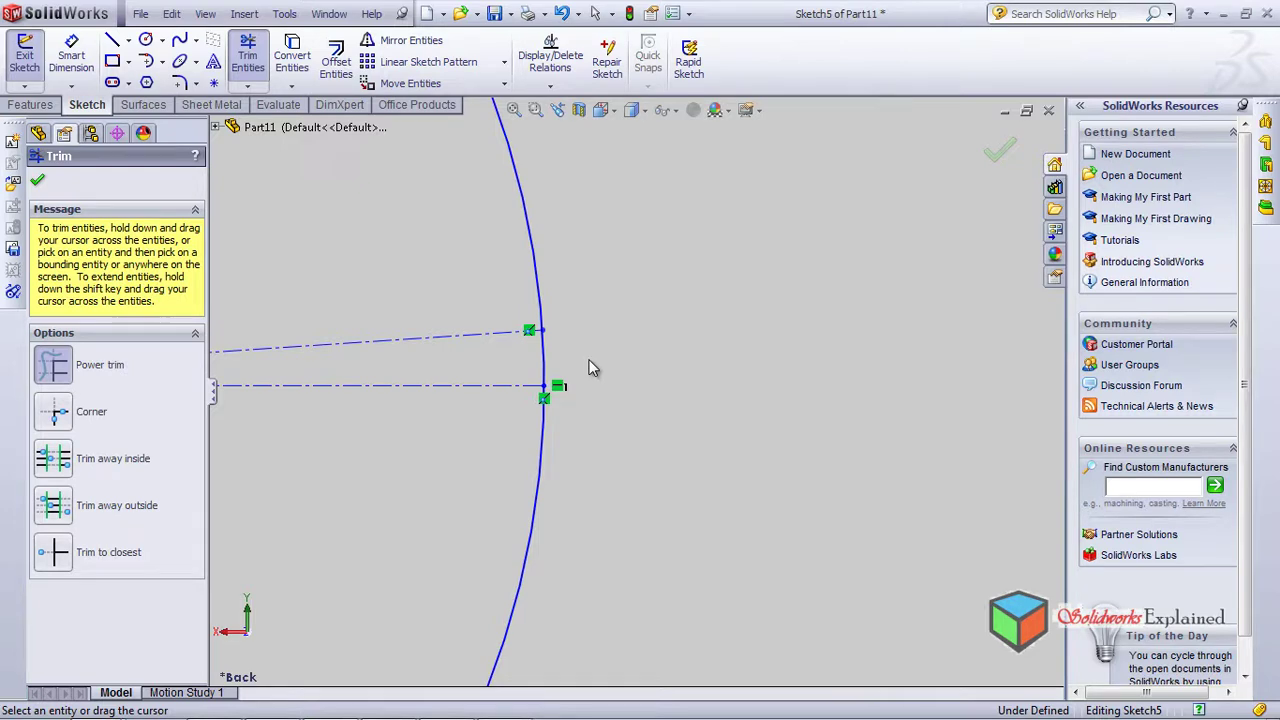
left_click_drag(590, 368, 475, 368)
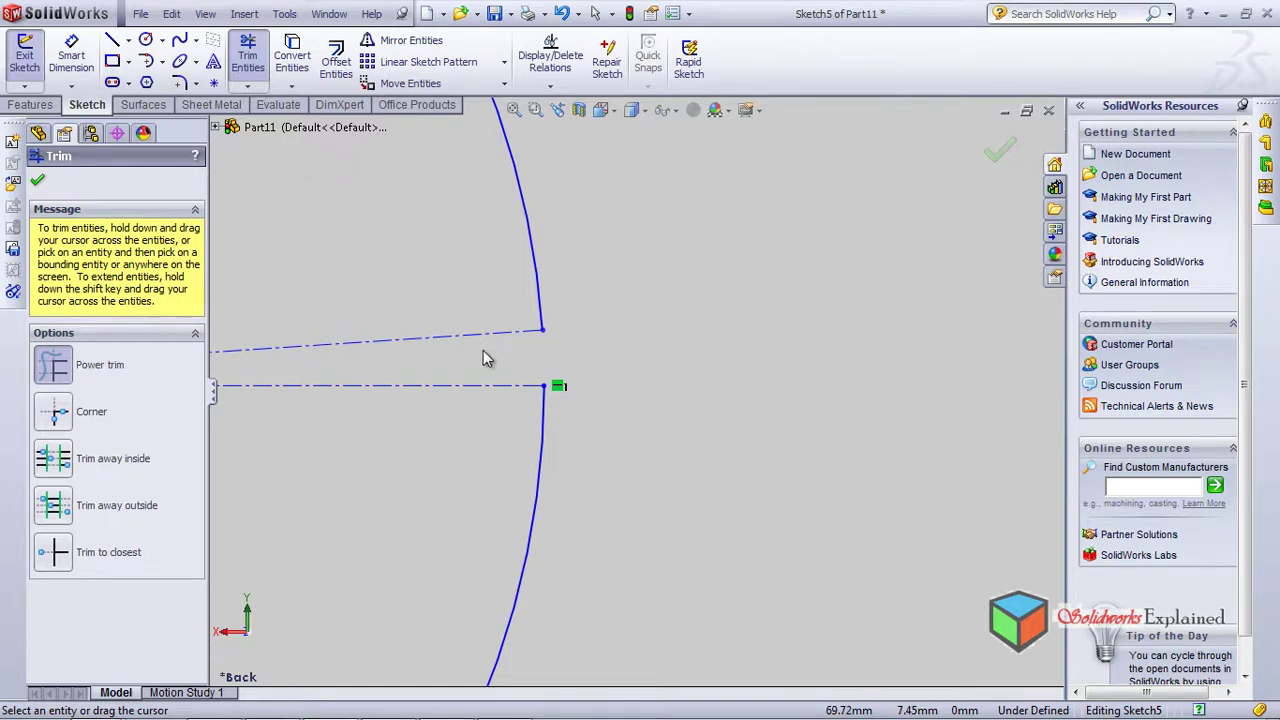
key("ctrl+z")
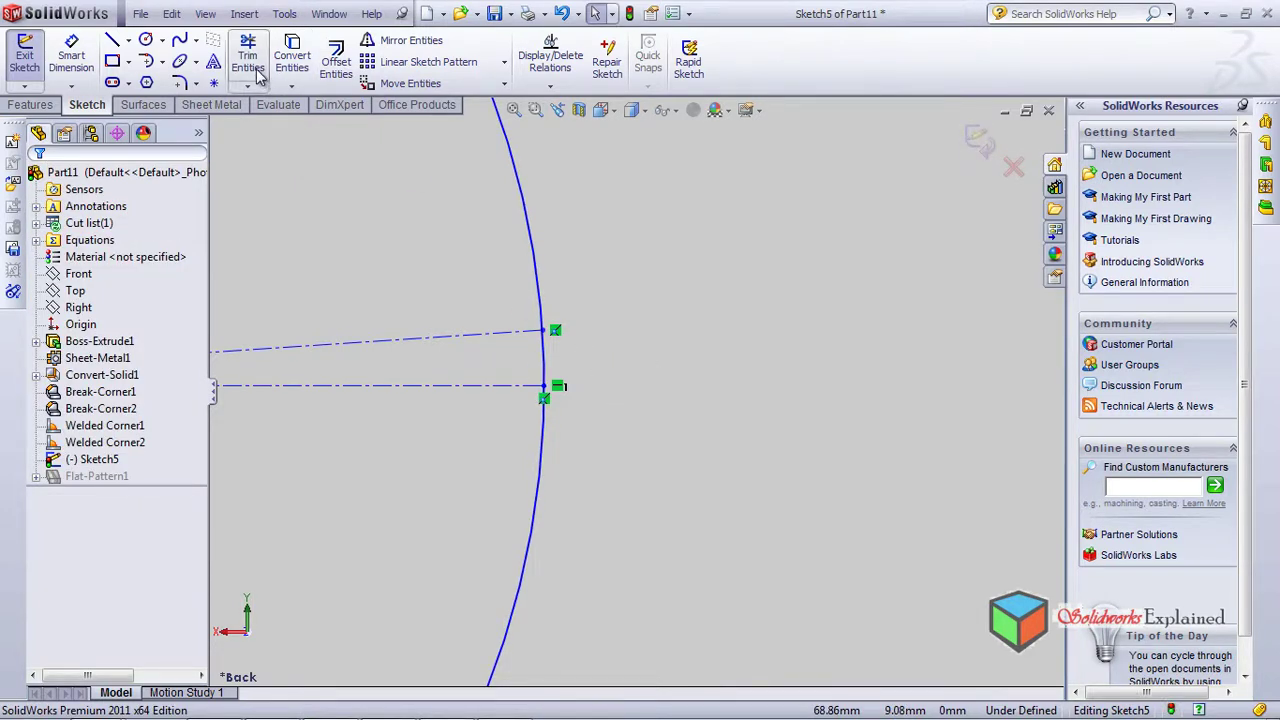
Trim away the circle's short arc between the two centerline endpoints with Power trim
left_click(257, 74)
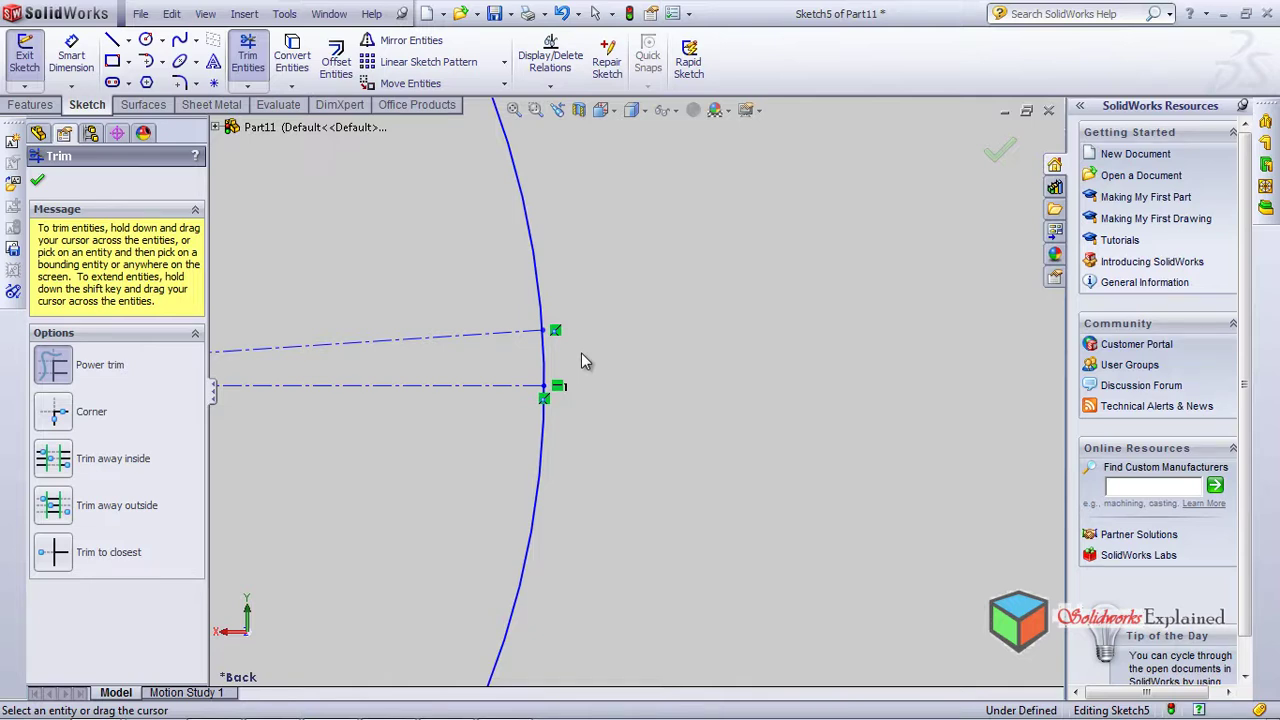
left_click_drag(581, 354, 474, 357)
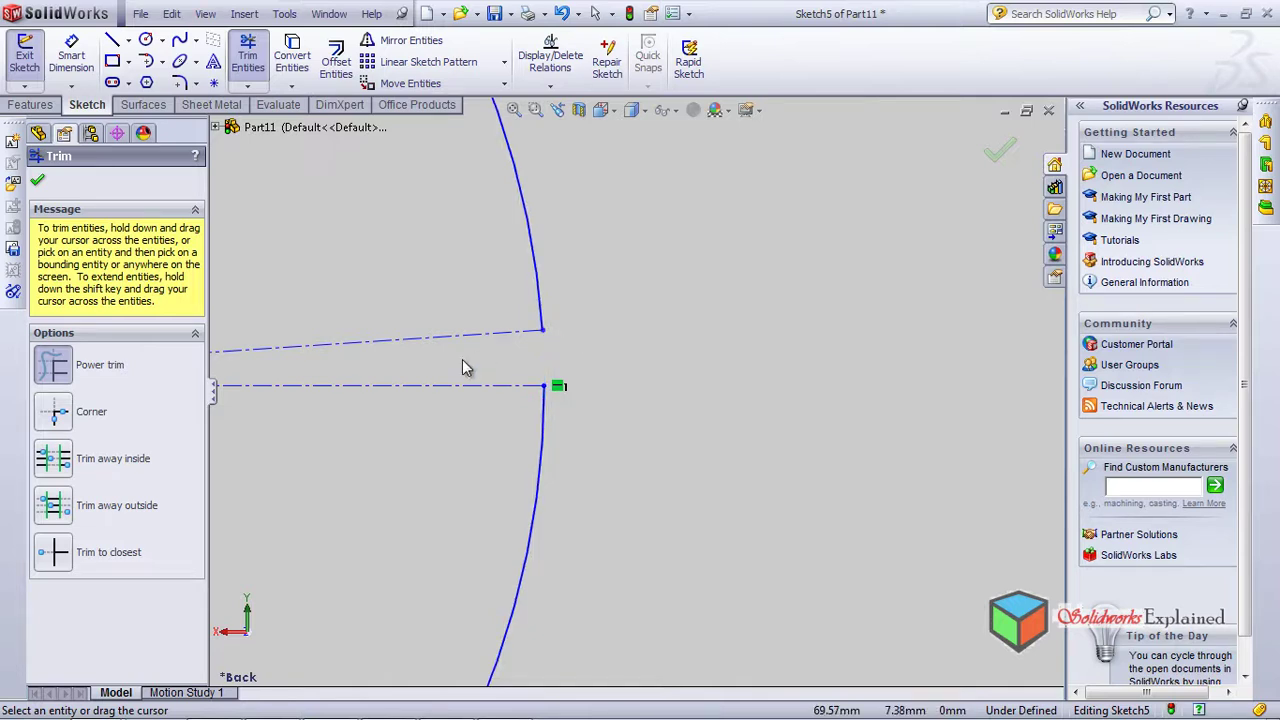
Finish trimming and exit the sketch of the nearly closed circle on the tray's bottom face
left_click(38, 183)
scroll(410, 433, "up", 4)
key("f")
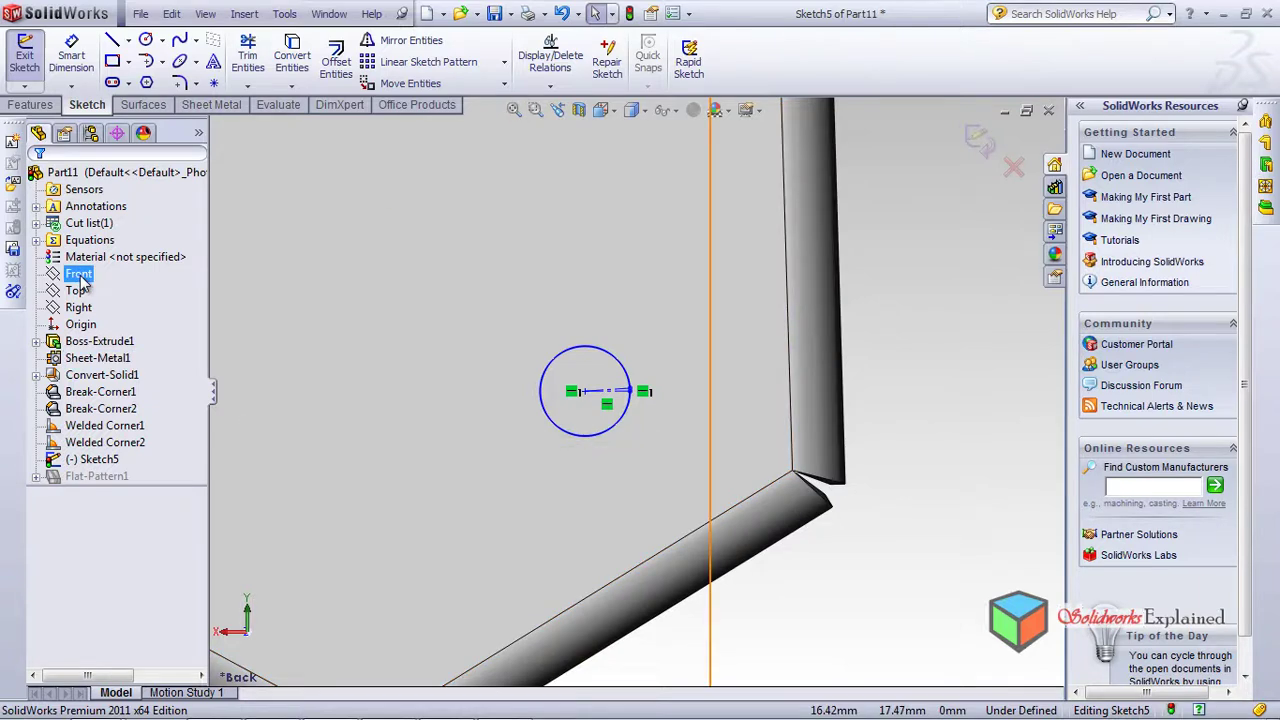
key("ctrl+8")
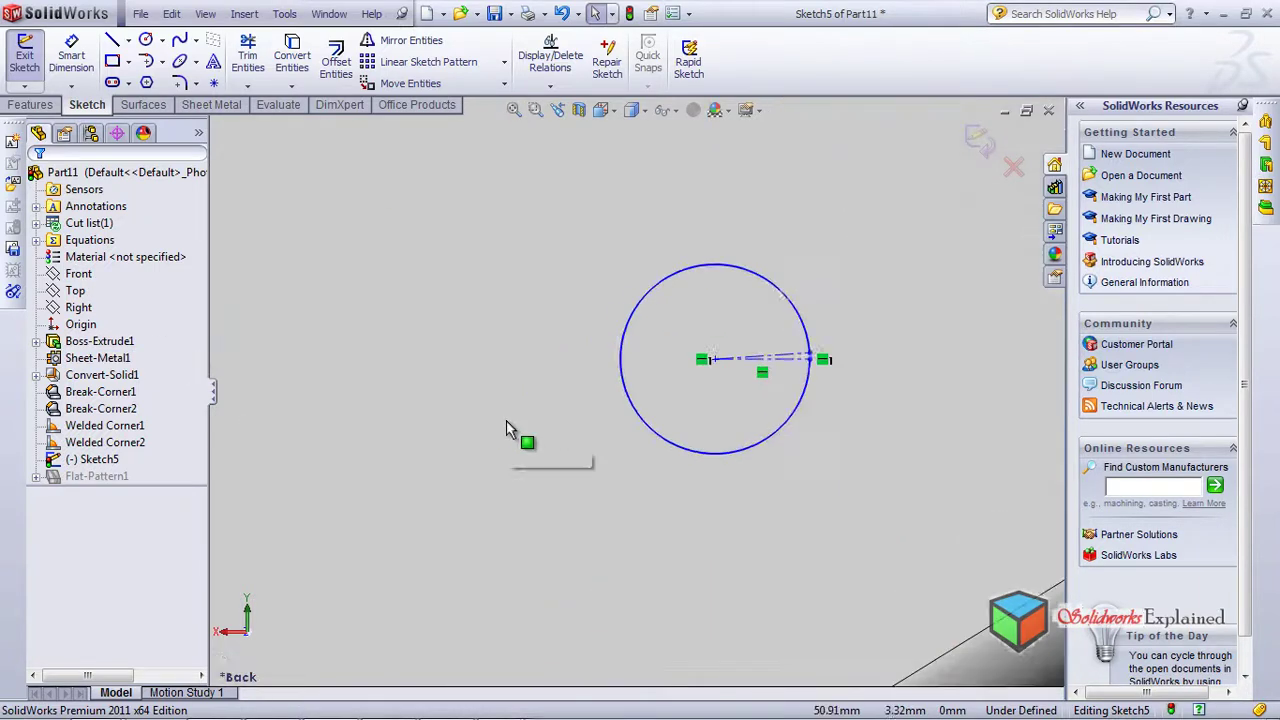
left_click(78, 273)
middle_click_drag(393, 374, 400, 480)
left_click(30, 104)
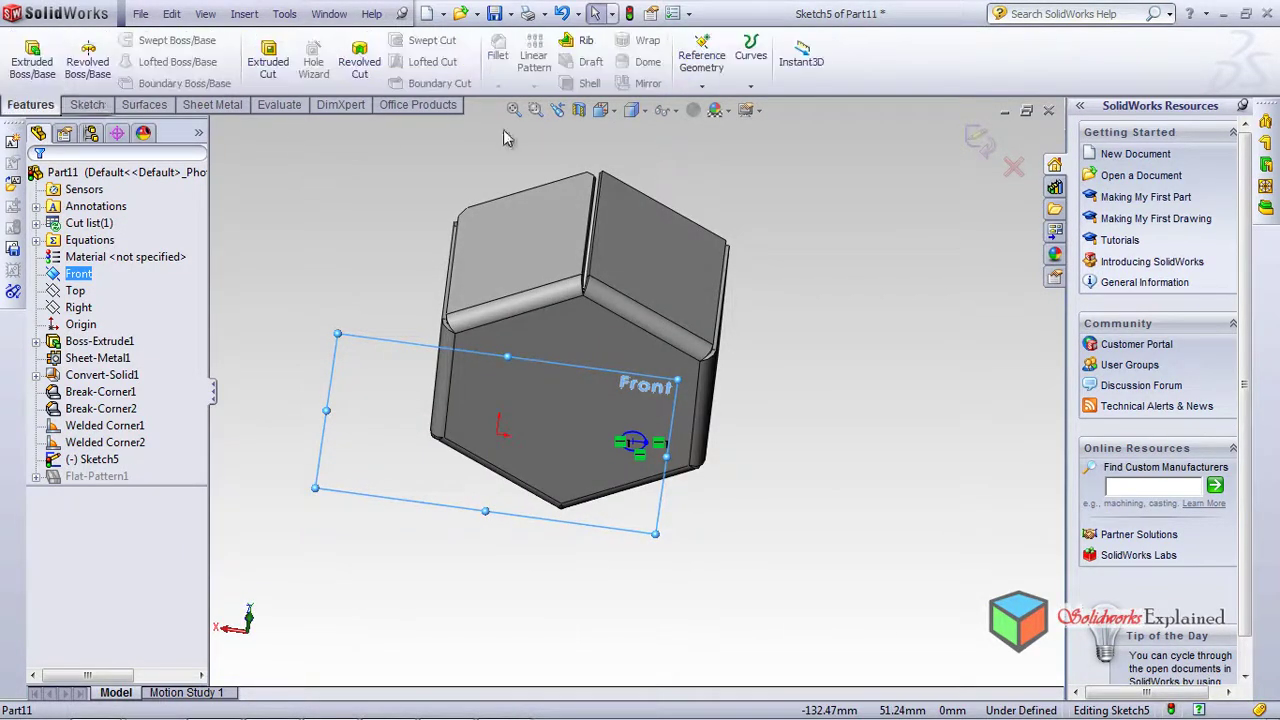
left_click(702, 84)
left_click(758, 245)
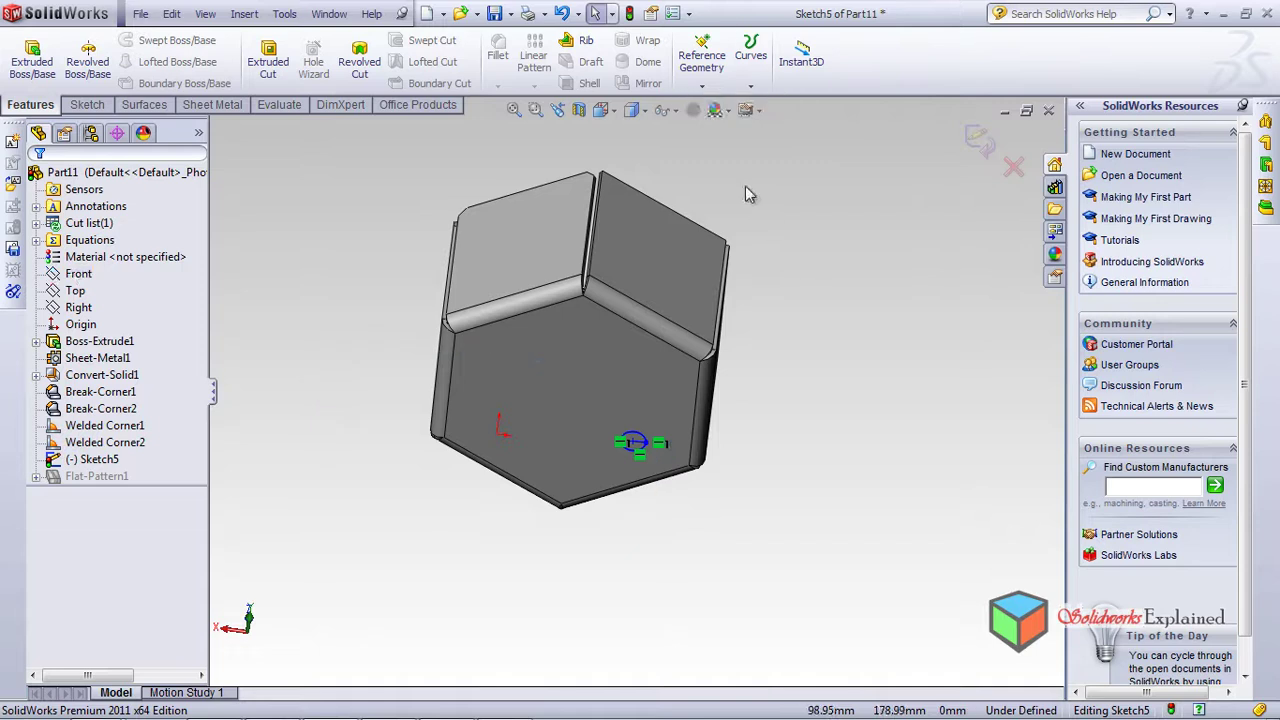
left_click(979, 143)
Create a reference plane parallel to the tray's bottom face, offset 10 mm outward from it
left_click(702, 84)
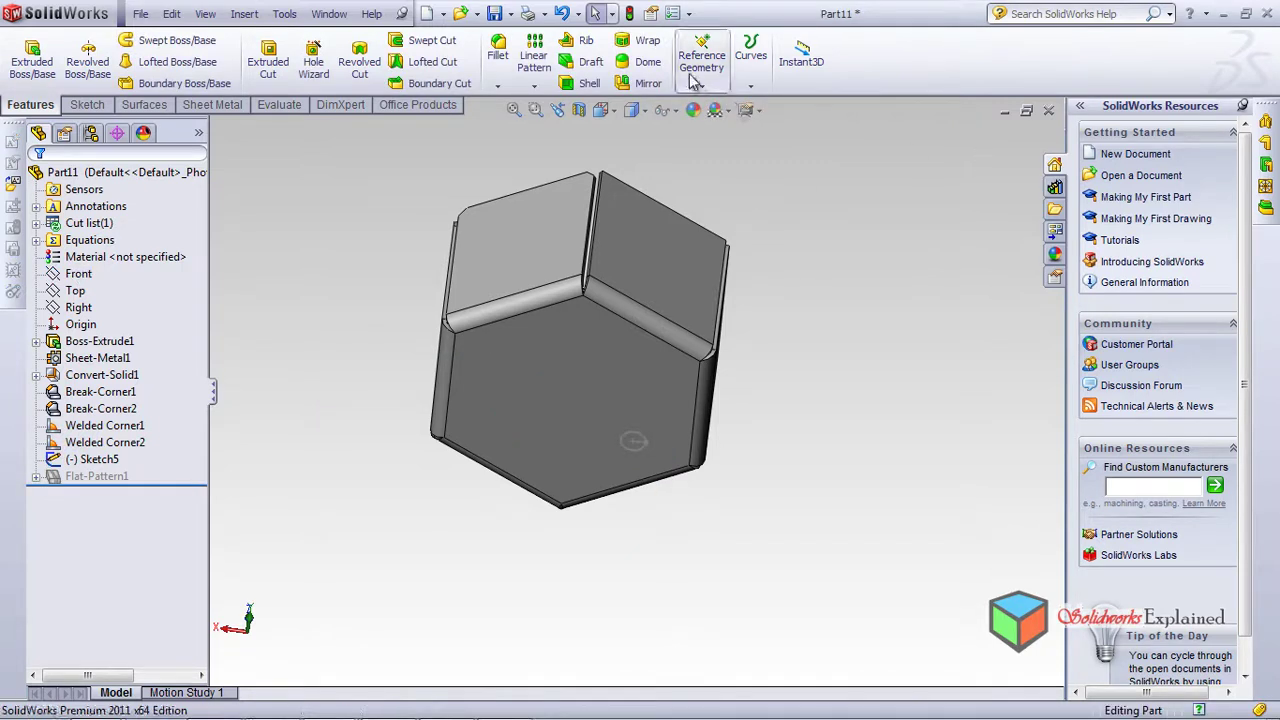
left_click(720, 105)
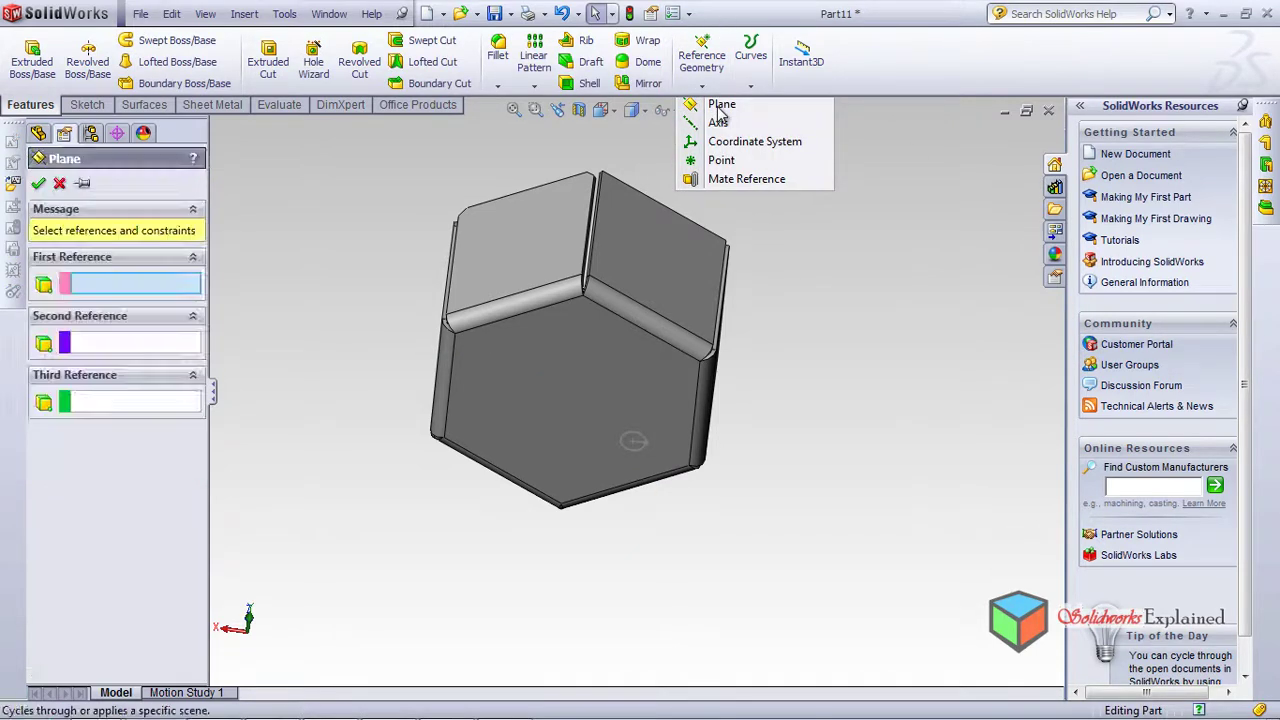
left_click(545, 385)
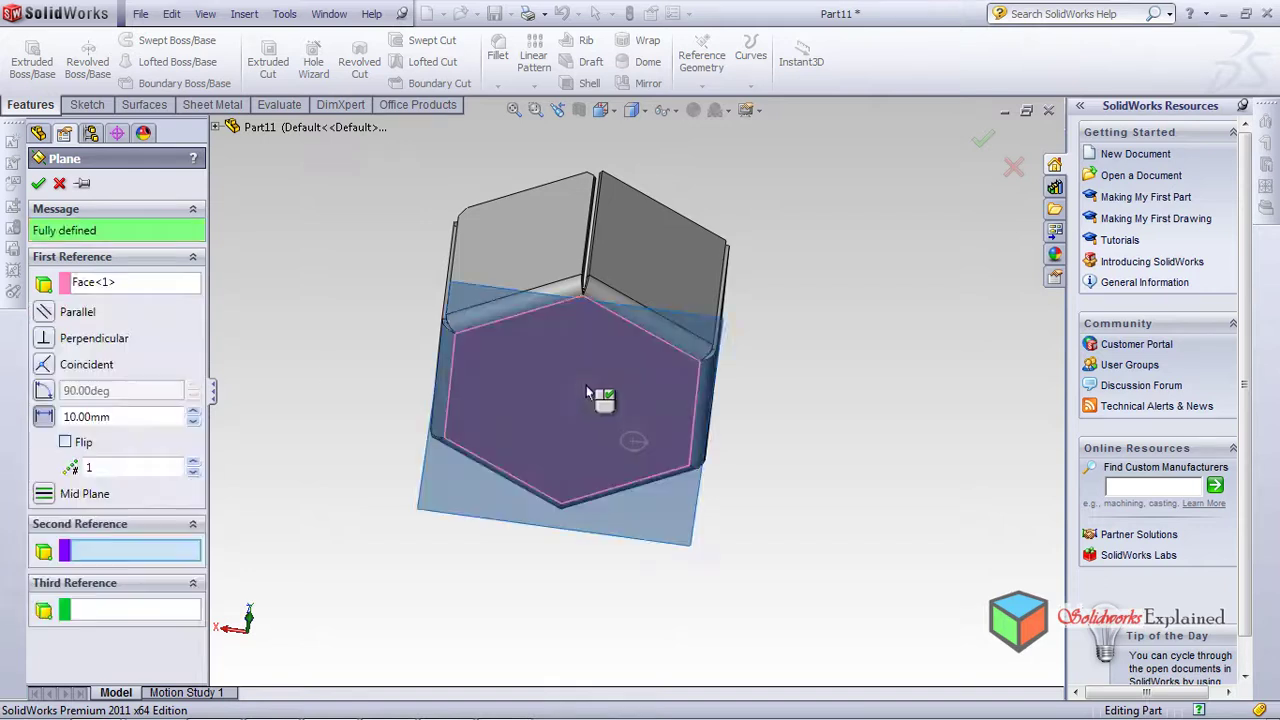
middle_click_drag(792, 446, 752, 551)
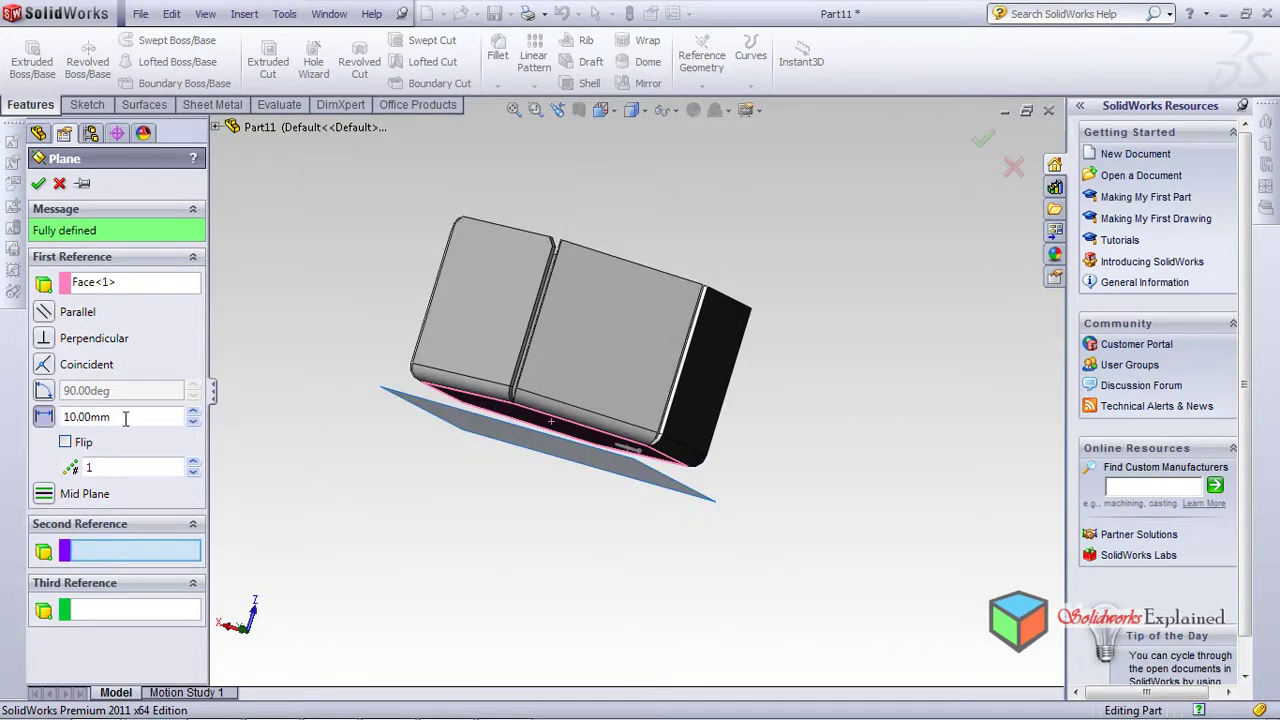
left_click(39, 184)
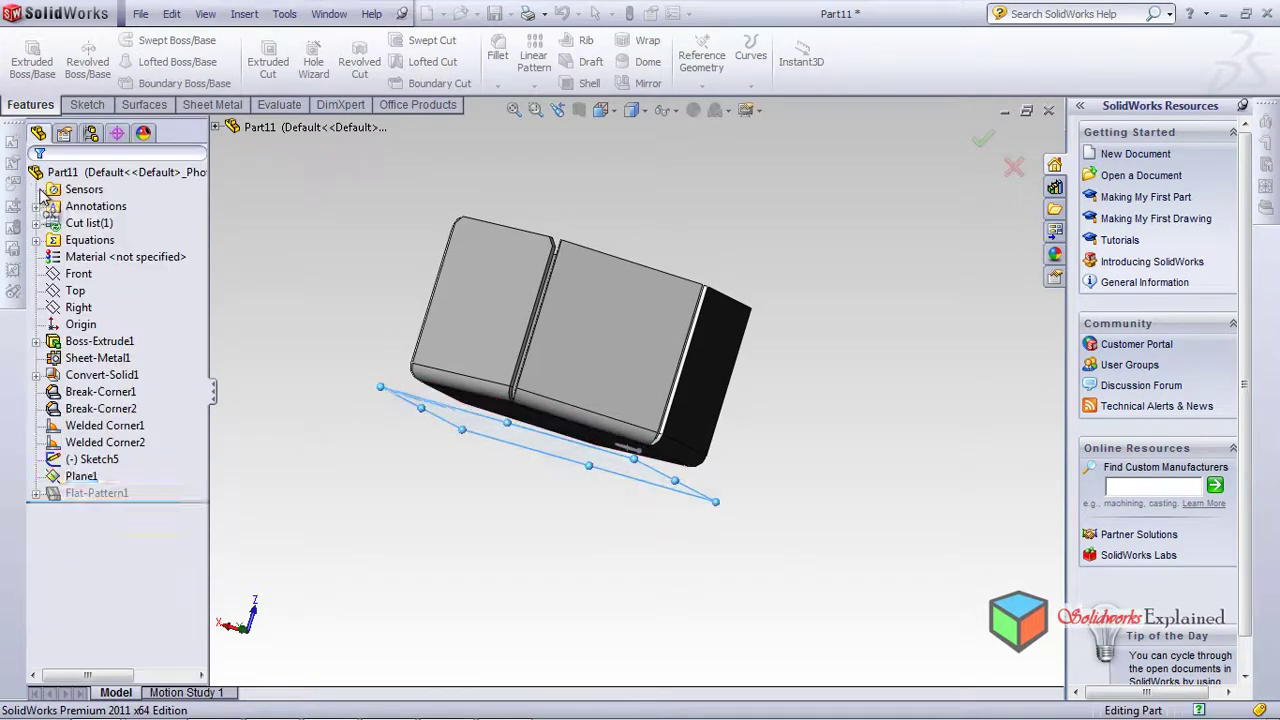
On the new offset plane, sketch a circle concentric with the existing circle and set its radius to 4.50 mm
left_click(84, 478)
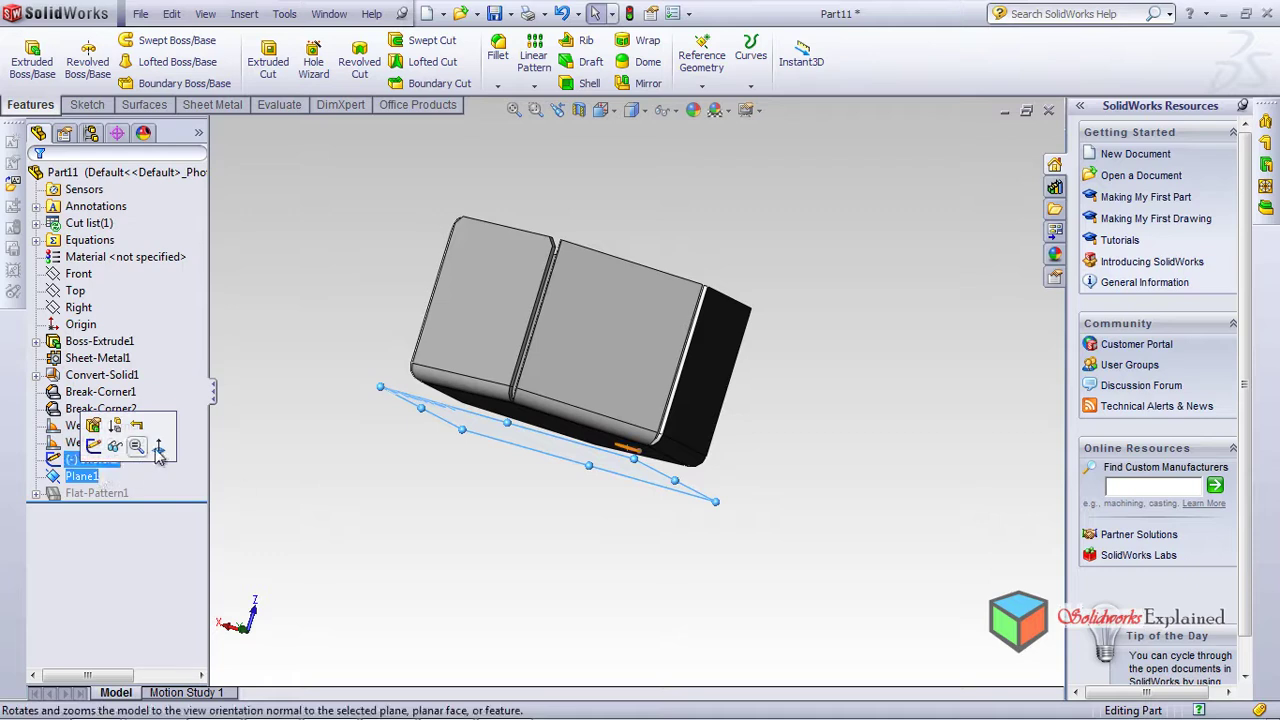
left_click(120, 447)
scroll(737, 459, "down", 10)
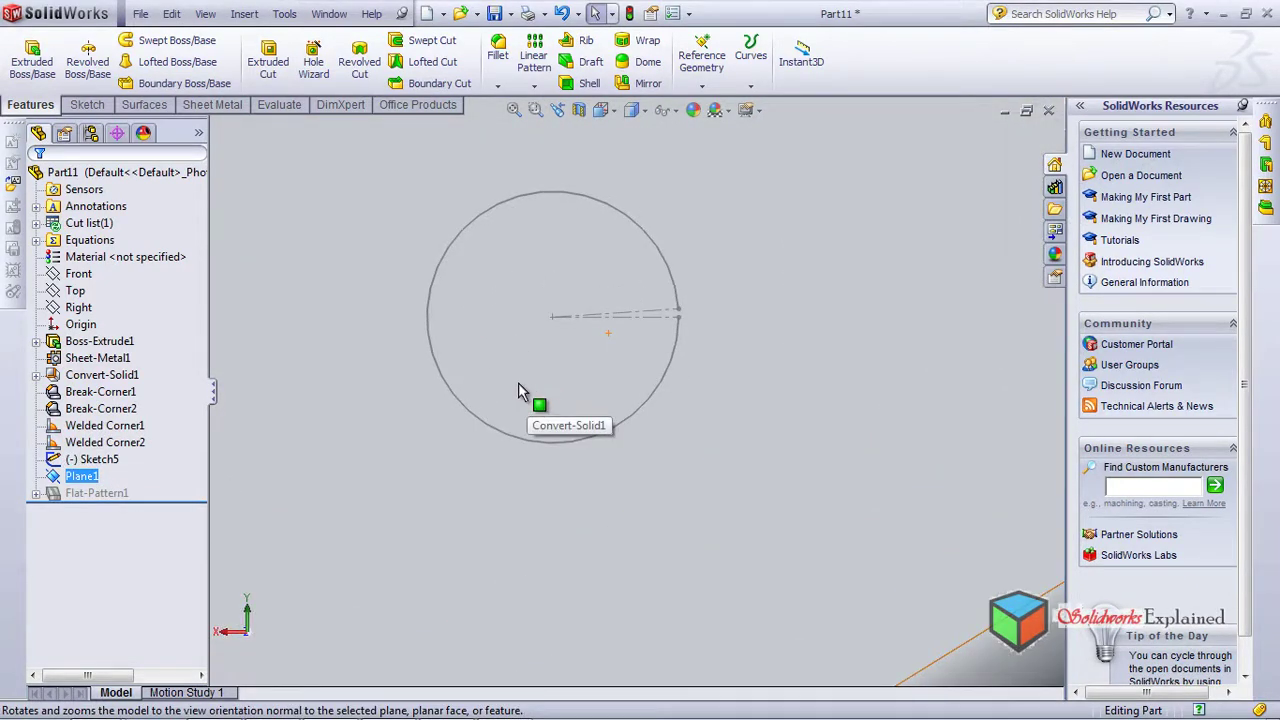
left_click(88, 105)
left_click(145, 41)
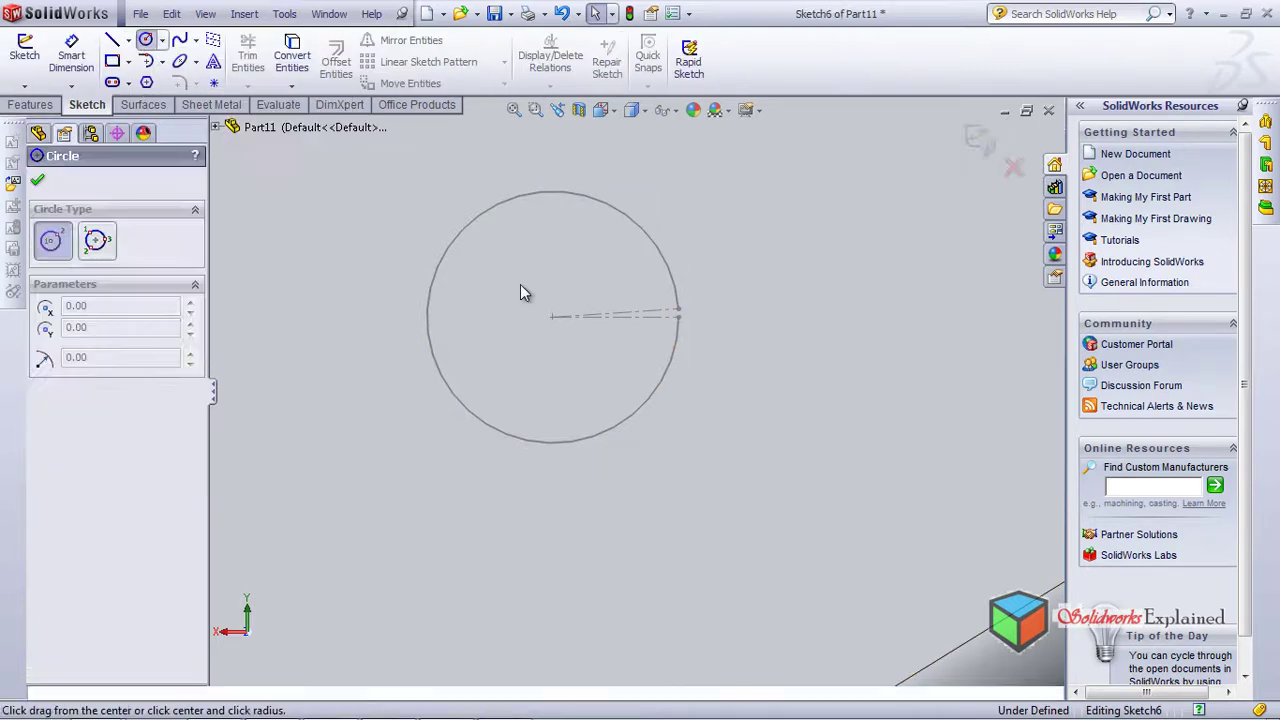
left_click(552, 316)
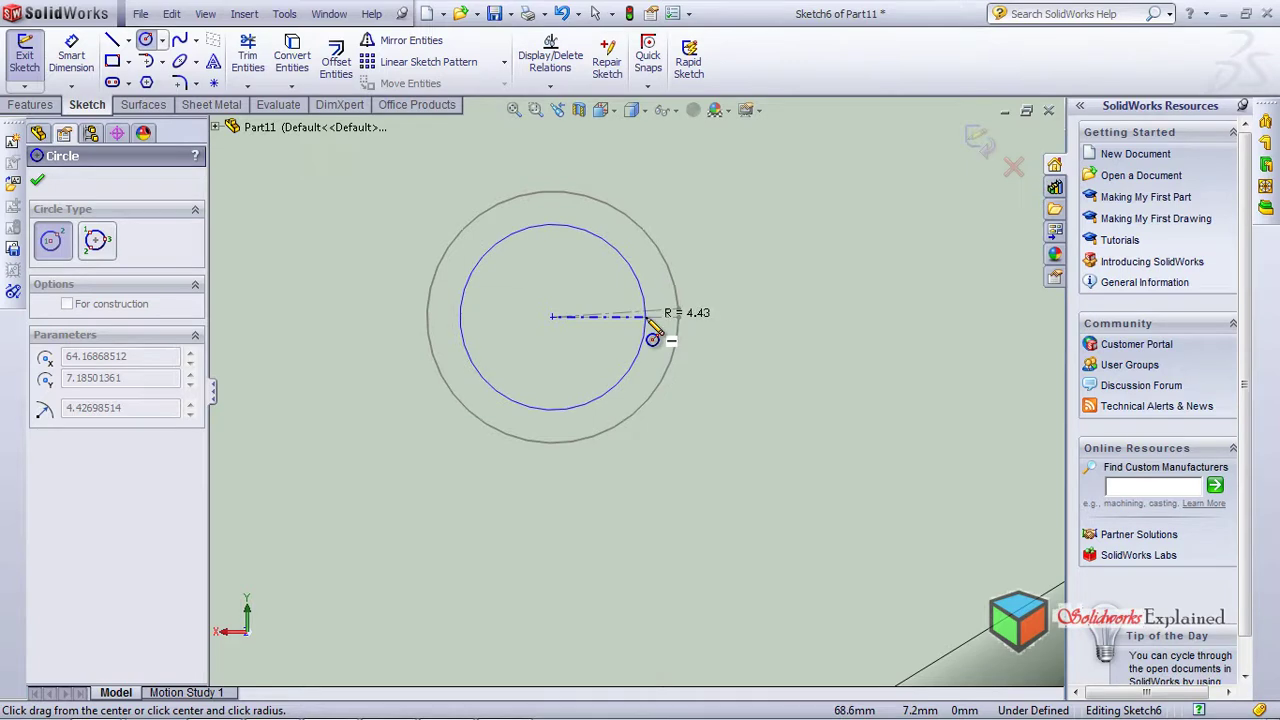
left_click(649, 323)
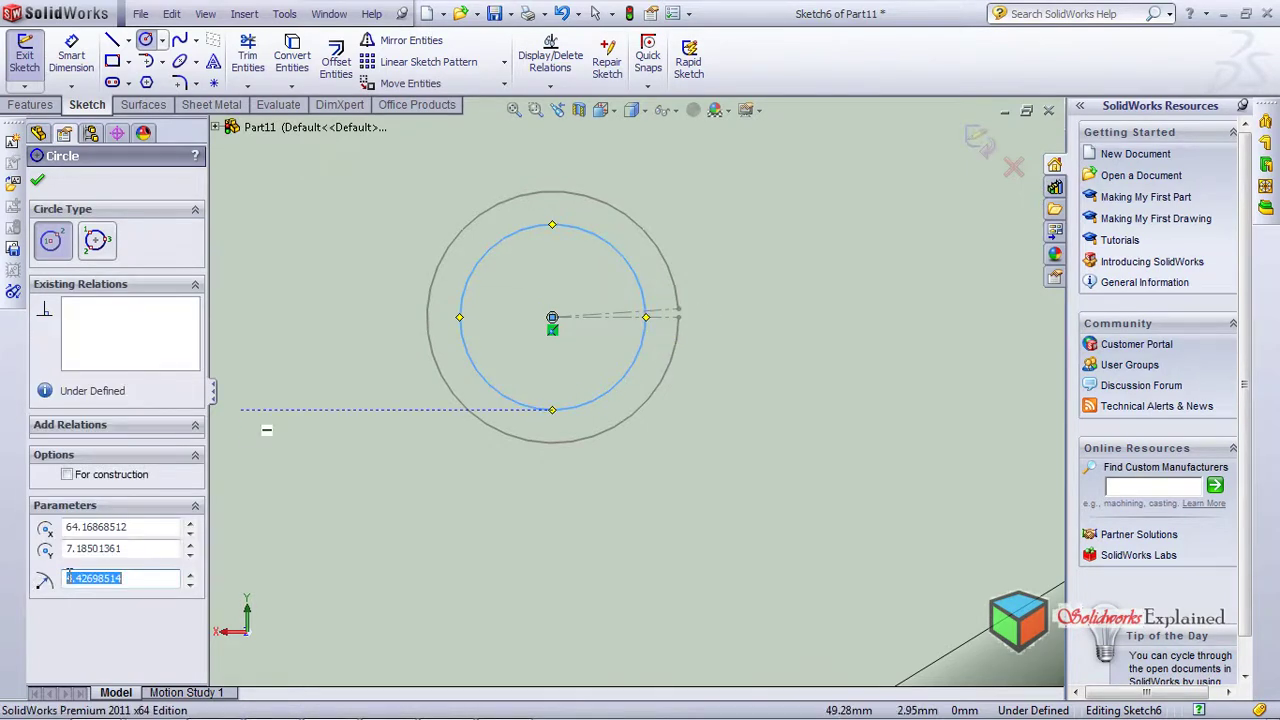
type("3.50")
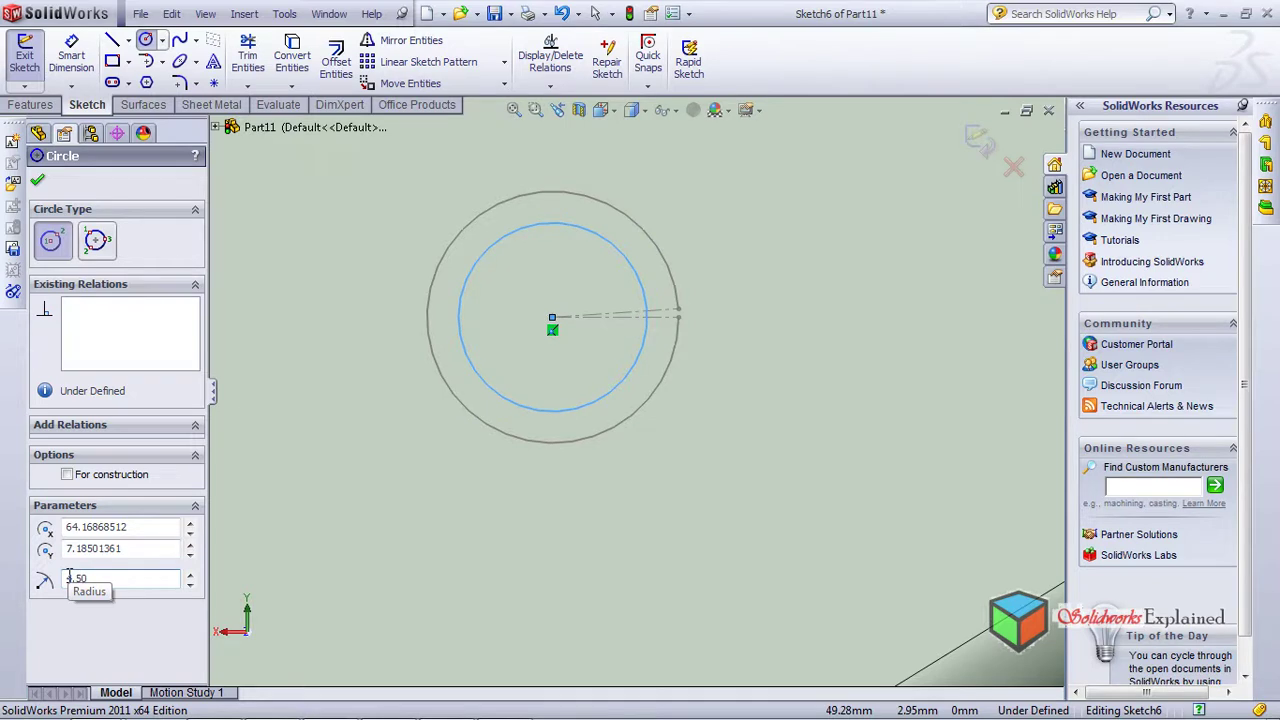
left_click(38, 183)
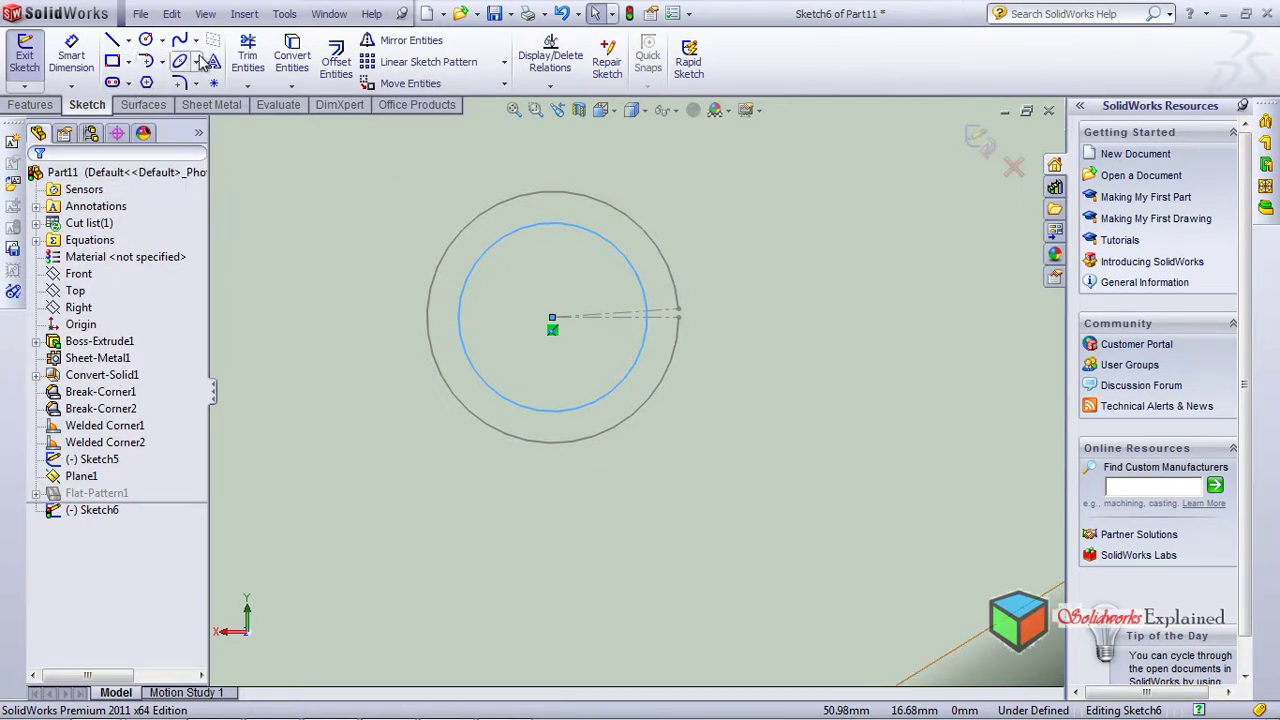
Draw a horizontal centerline from the new circle's centre to its edge
left_click(127, 42)
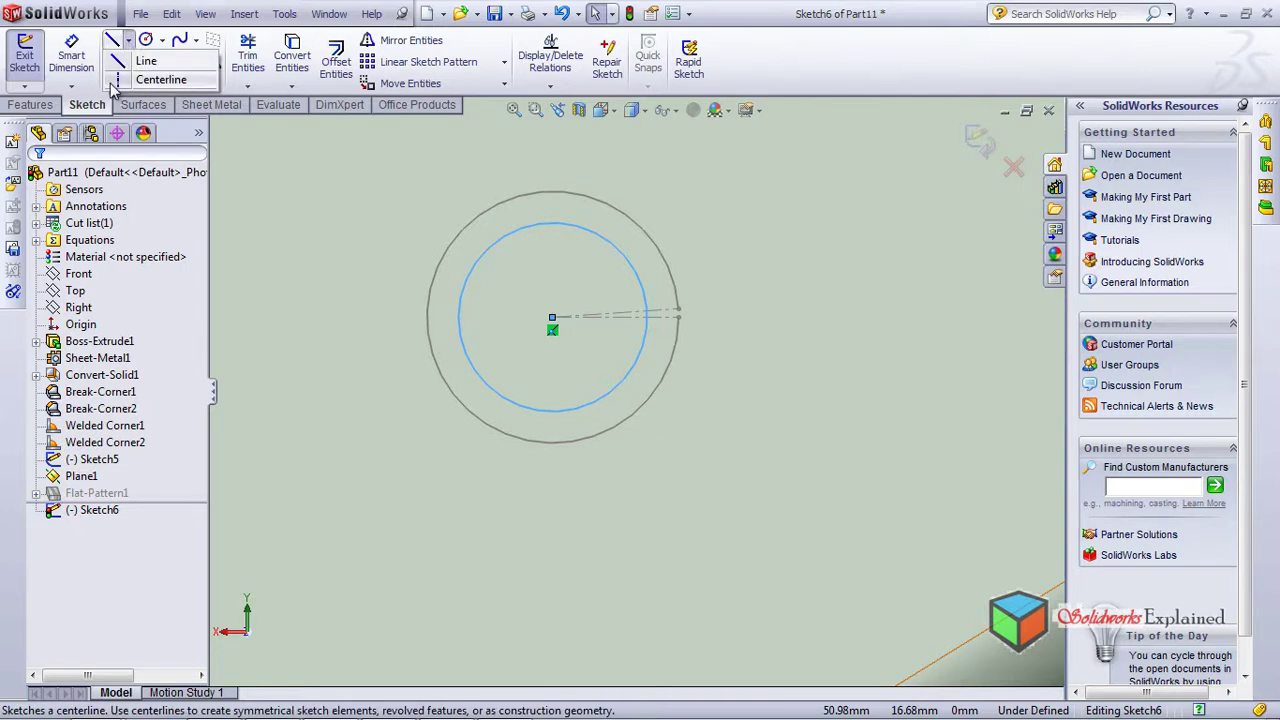
left_click(113, 84)
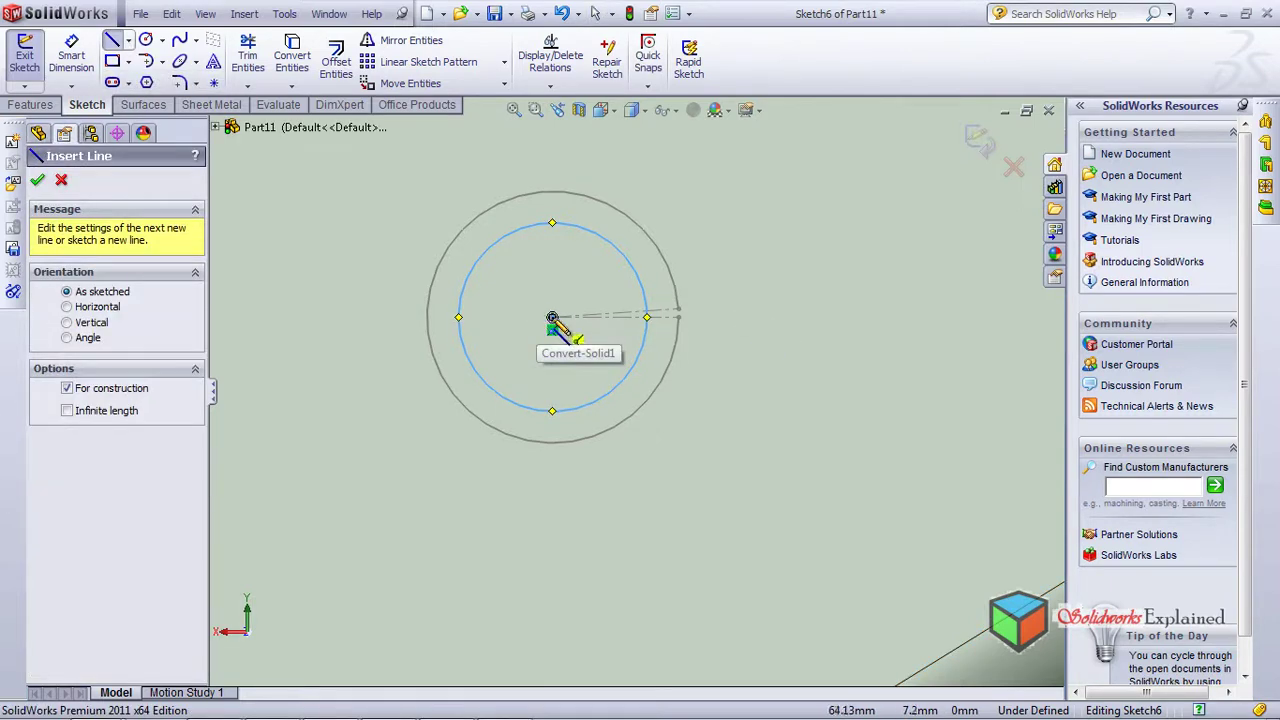
left_click(552, 318)
left_click(647, 318)
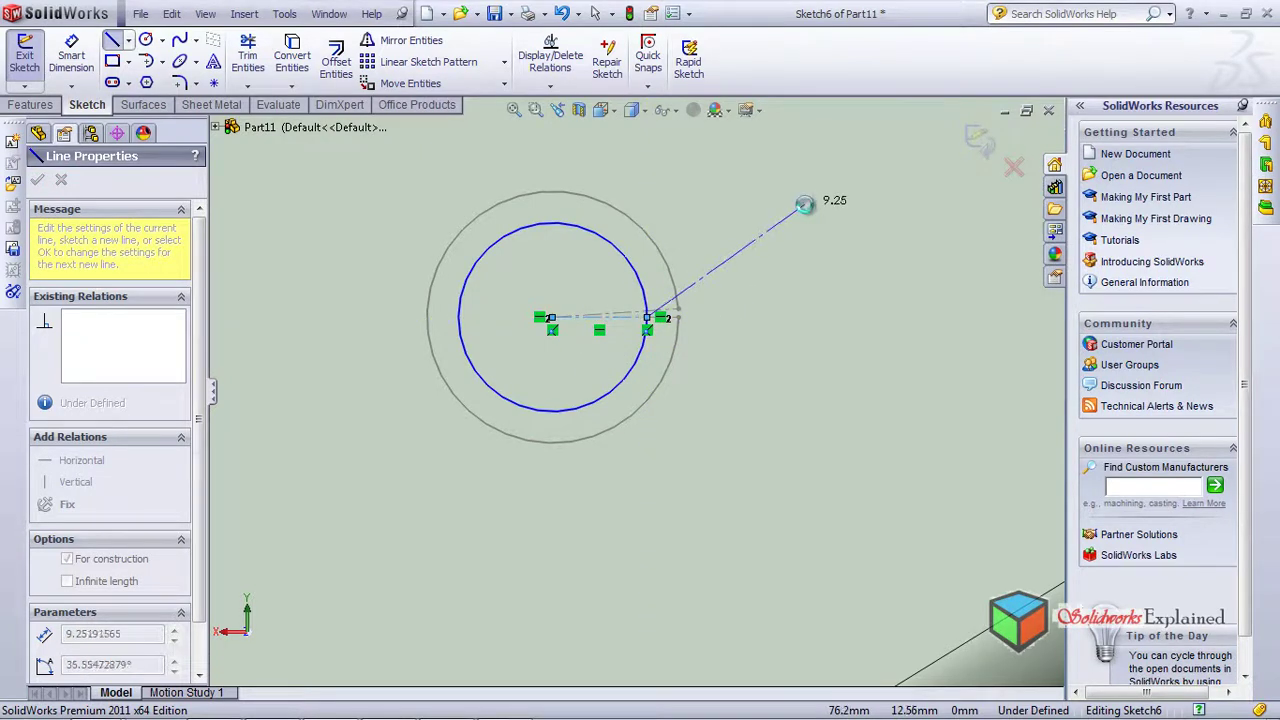
key("Escape")
Draw a second centerline from the centre to the inner circle's edge, following the angled centerline of the first sketch
left_click(128, 40)
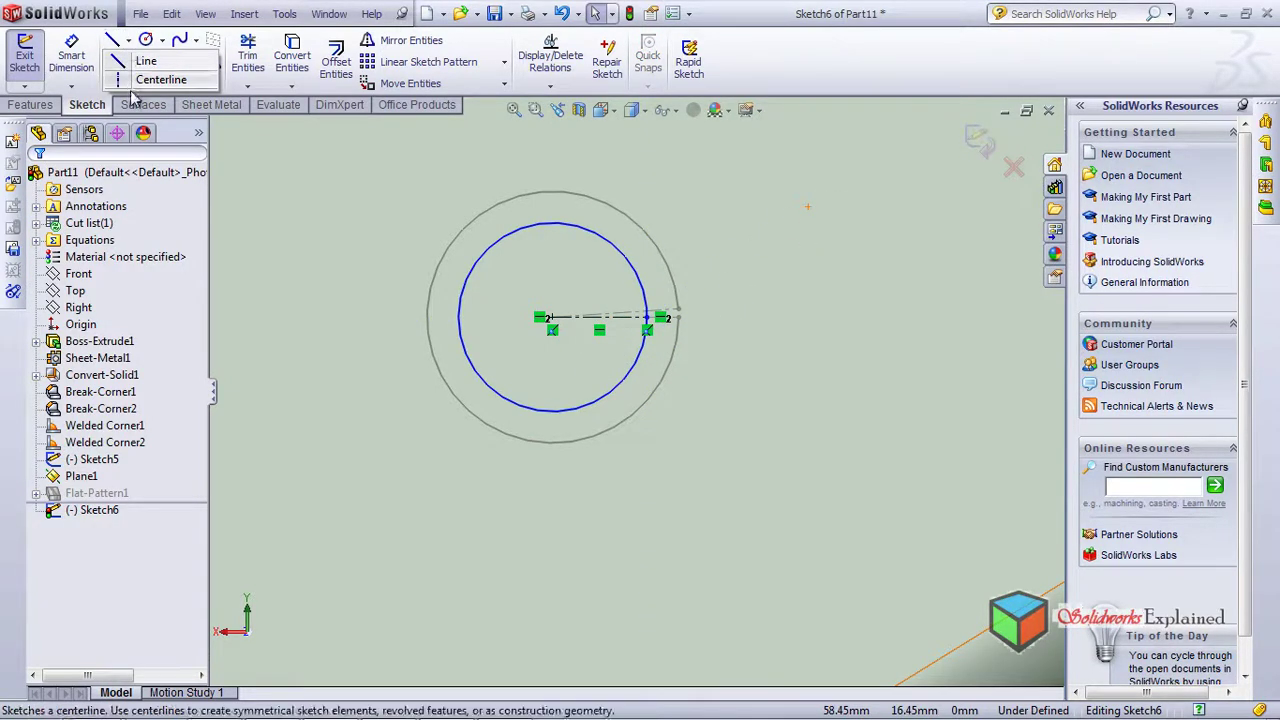
left_click(128, 42)
left_click(125, 80)
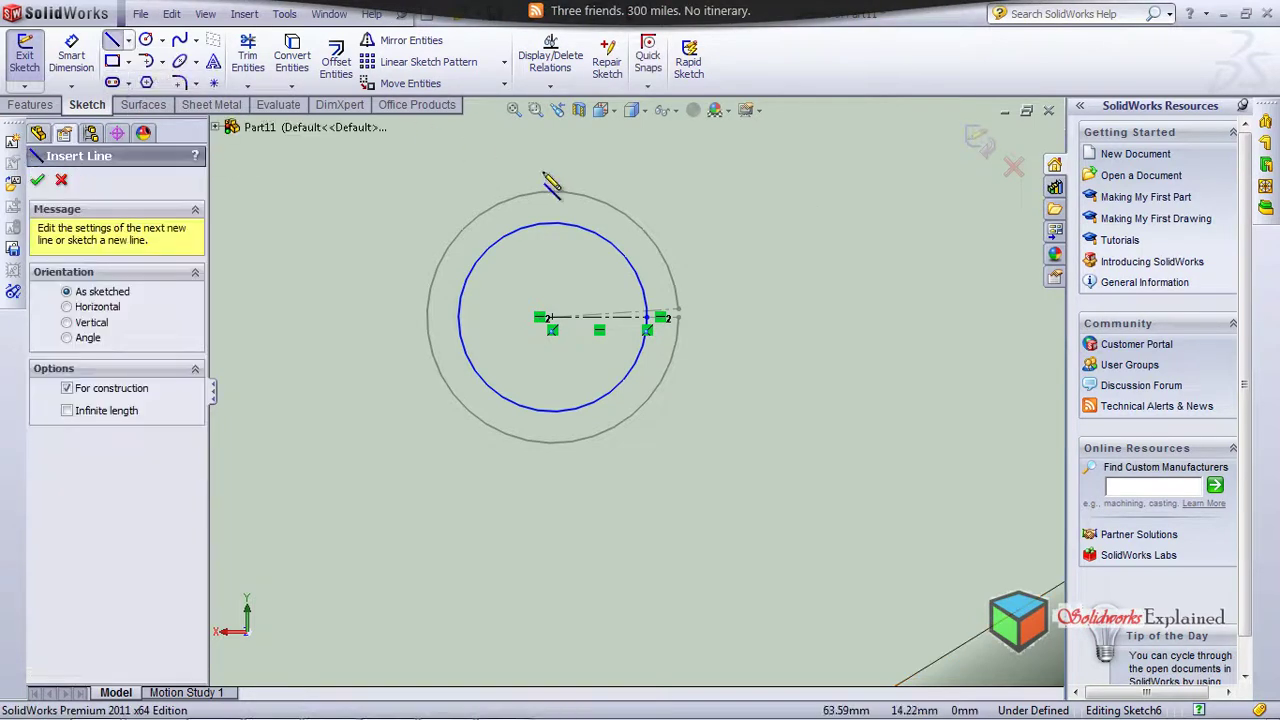
left_click(553, 319)
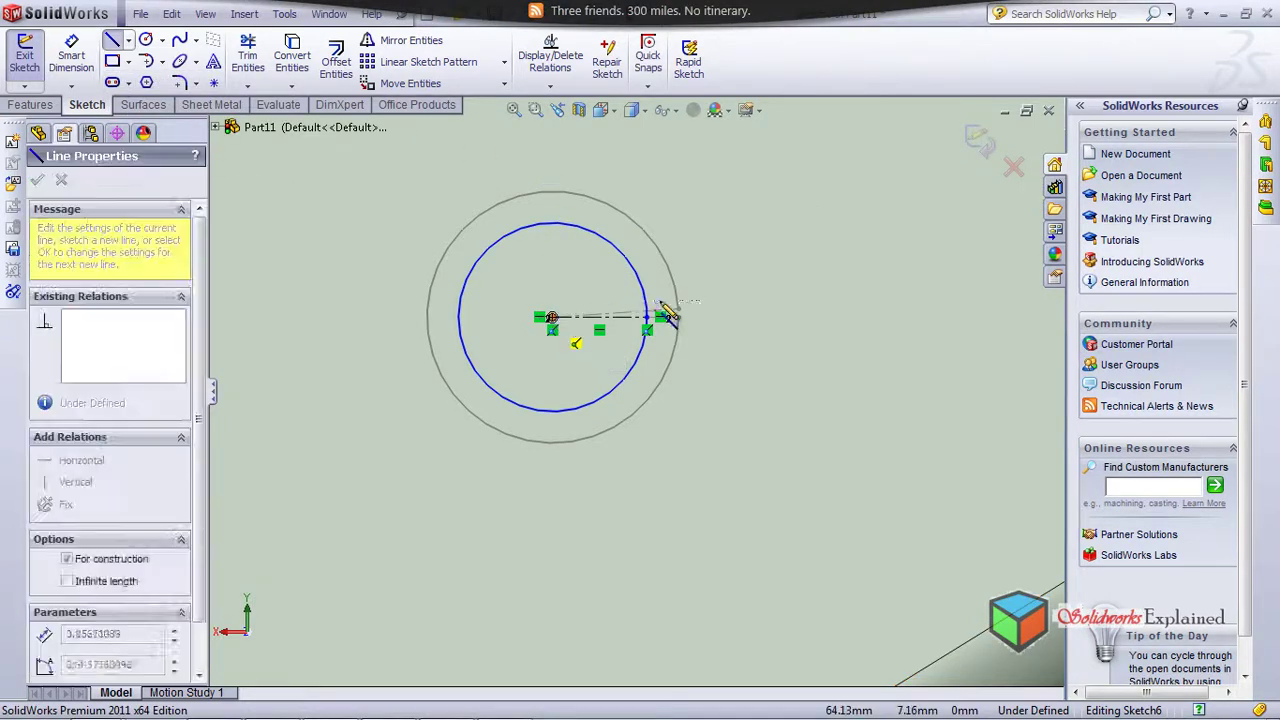
scroll(650, 290, "down", 5)
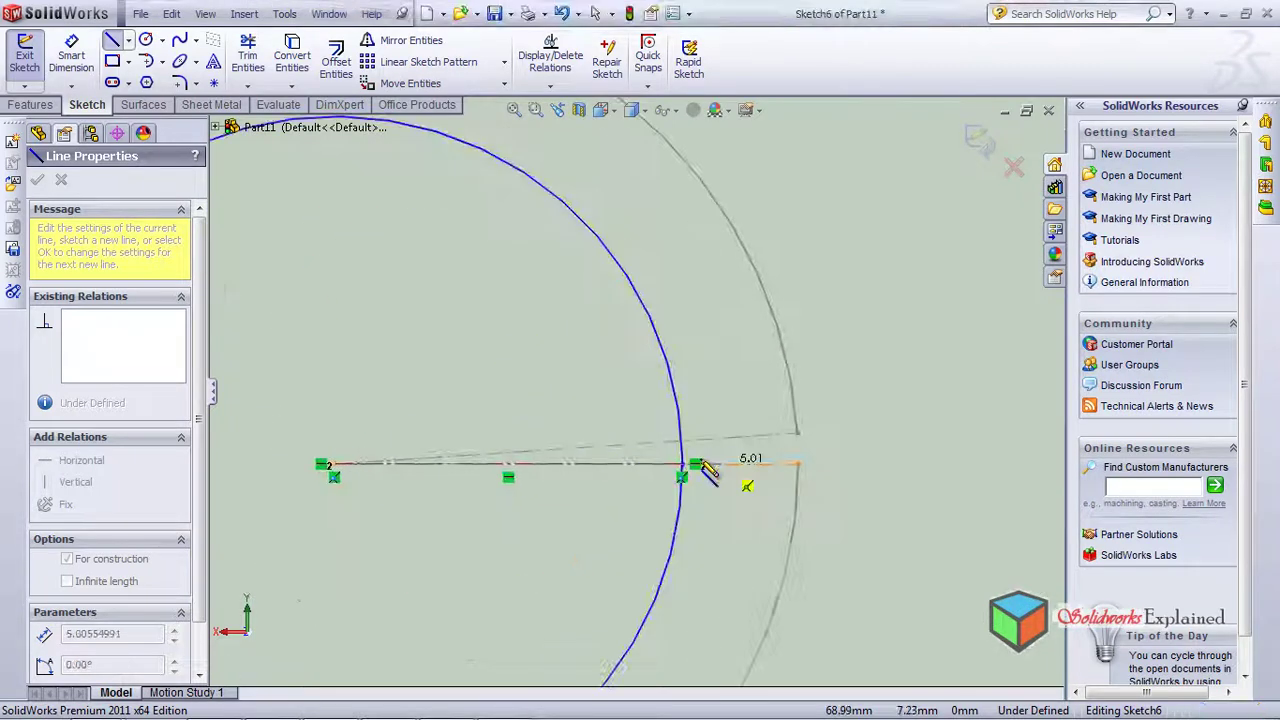
left_click(681, 441)
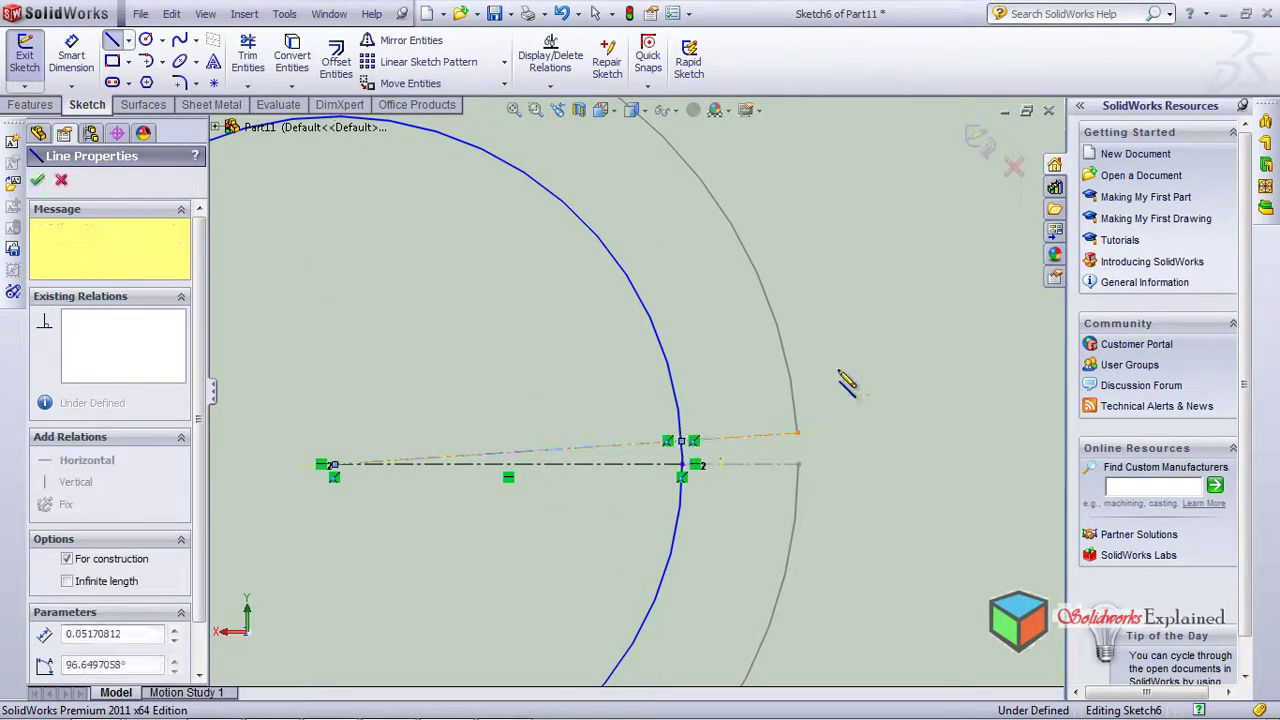
key("Escape")
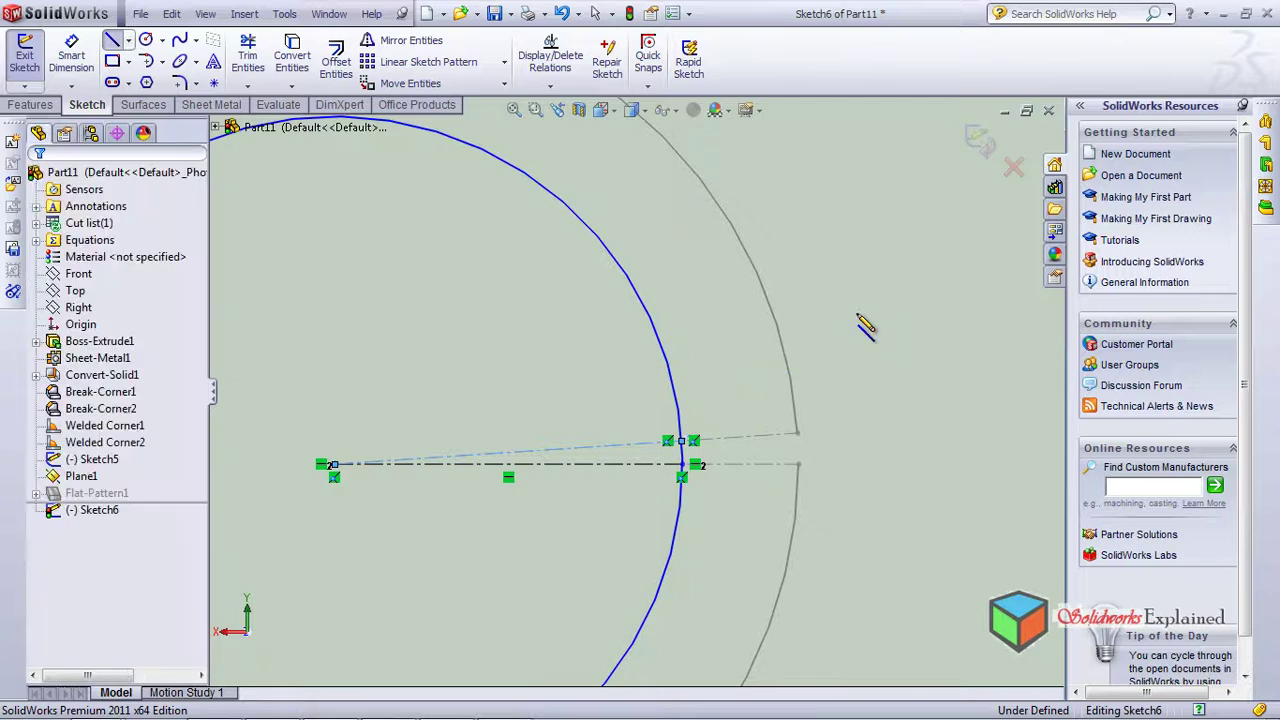
Trim away the inner circle's short arc between the two centerlines with Power trim and exit the sketch
left_click(248, 55)
left_click(53, 366)
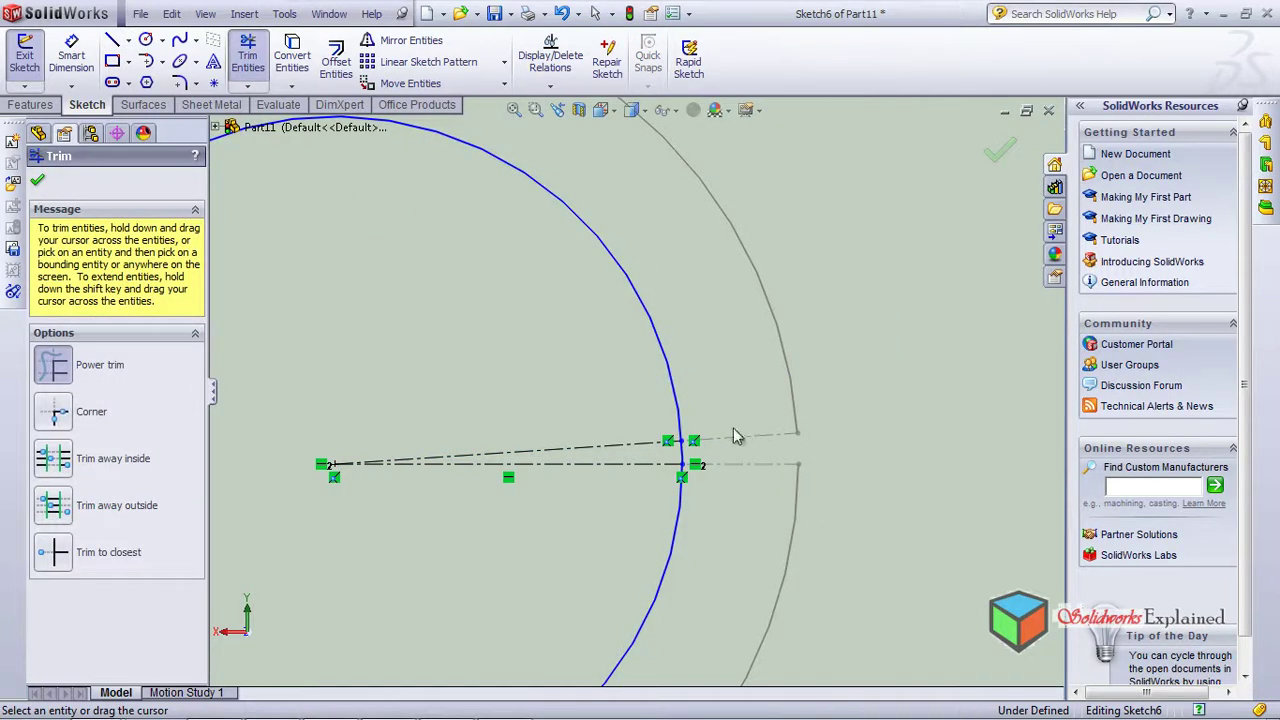
left_click_drag(700, 455, 658, 453)
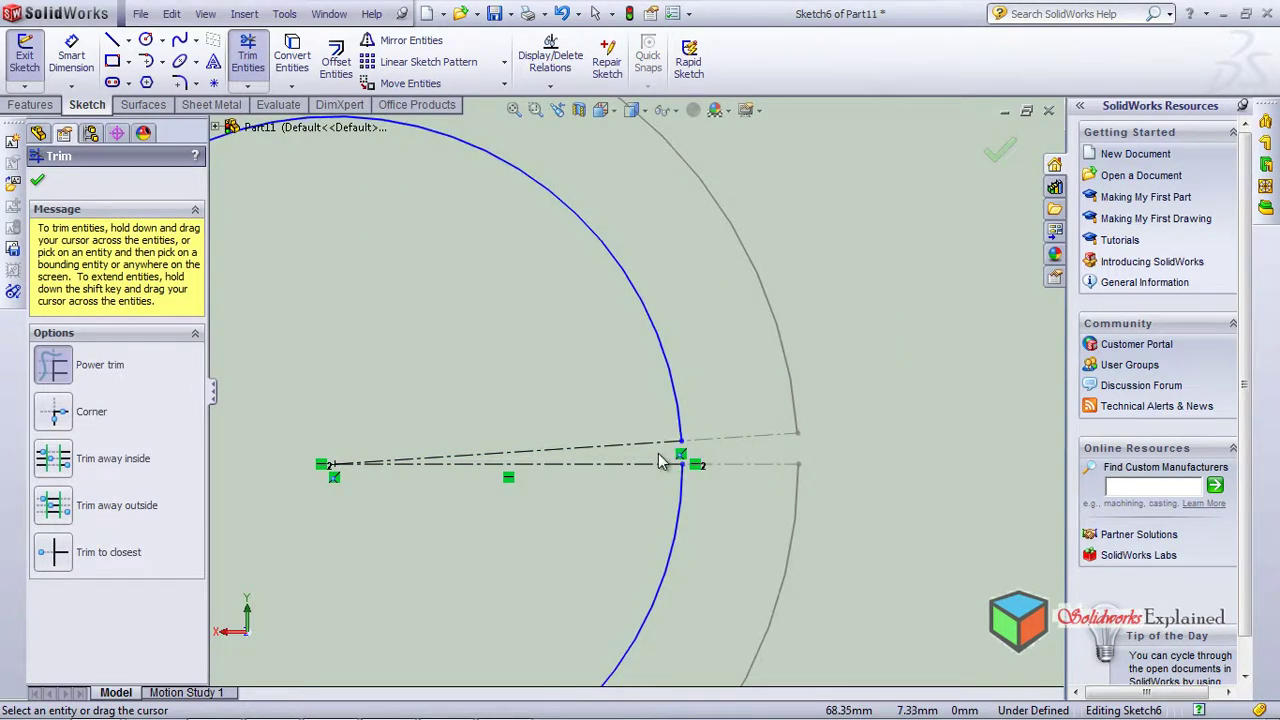
left_click(37, 180)
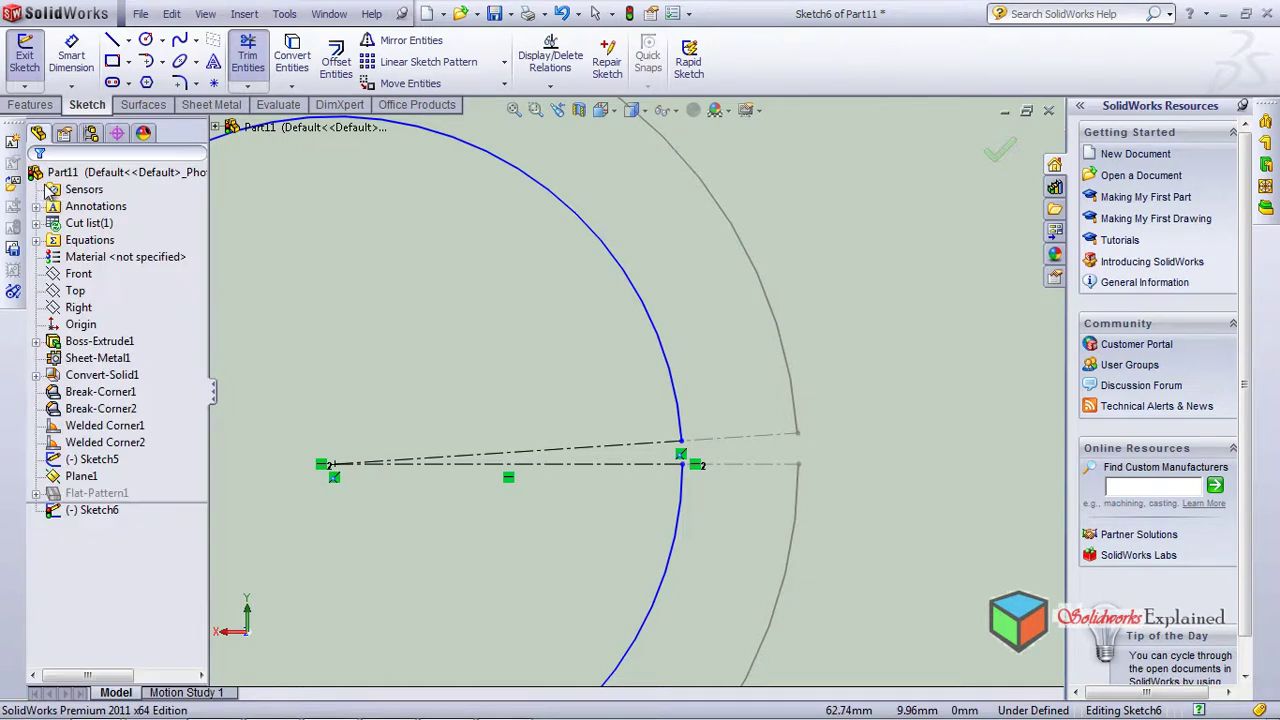
scroll(616, 422, "down", 2)
scroll(616, 422, "up", 6)
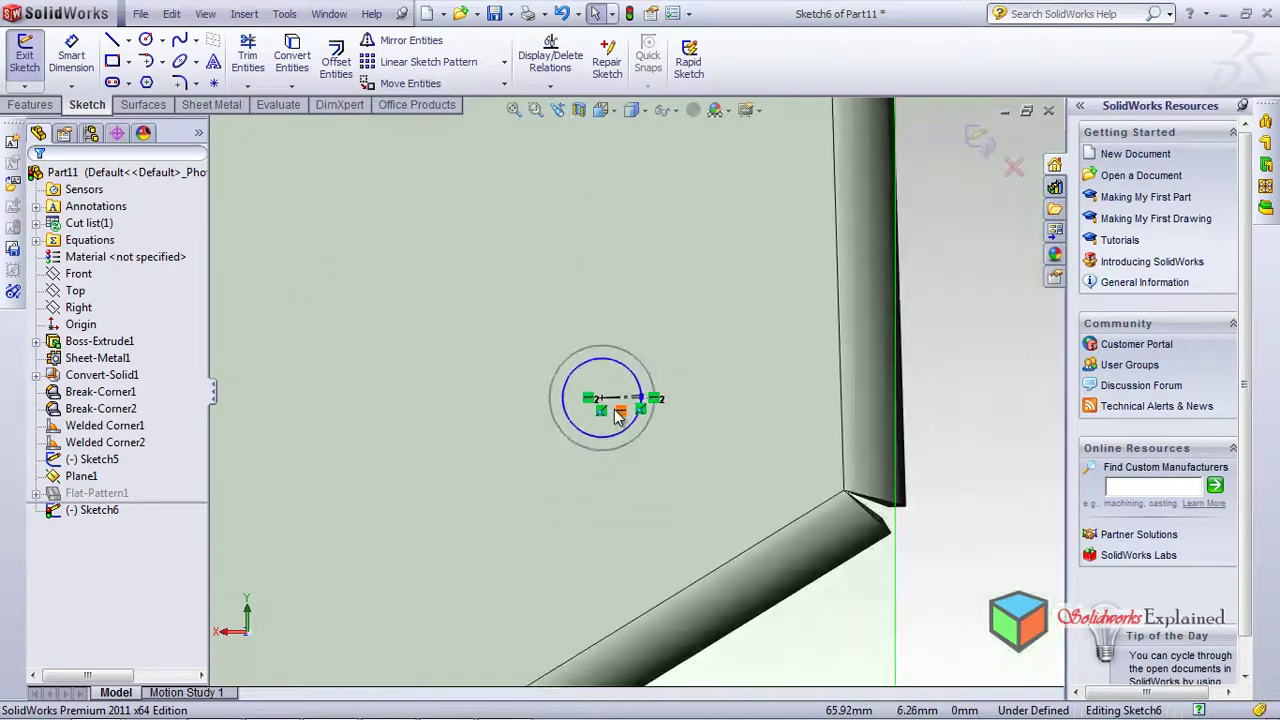
middle_click_drag(813, 369, 780, 523)
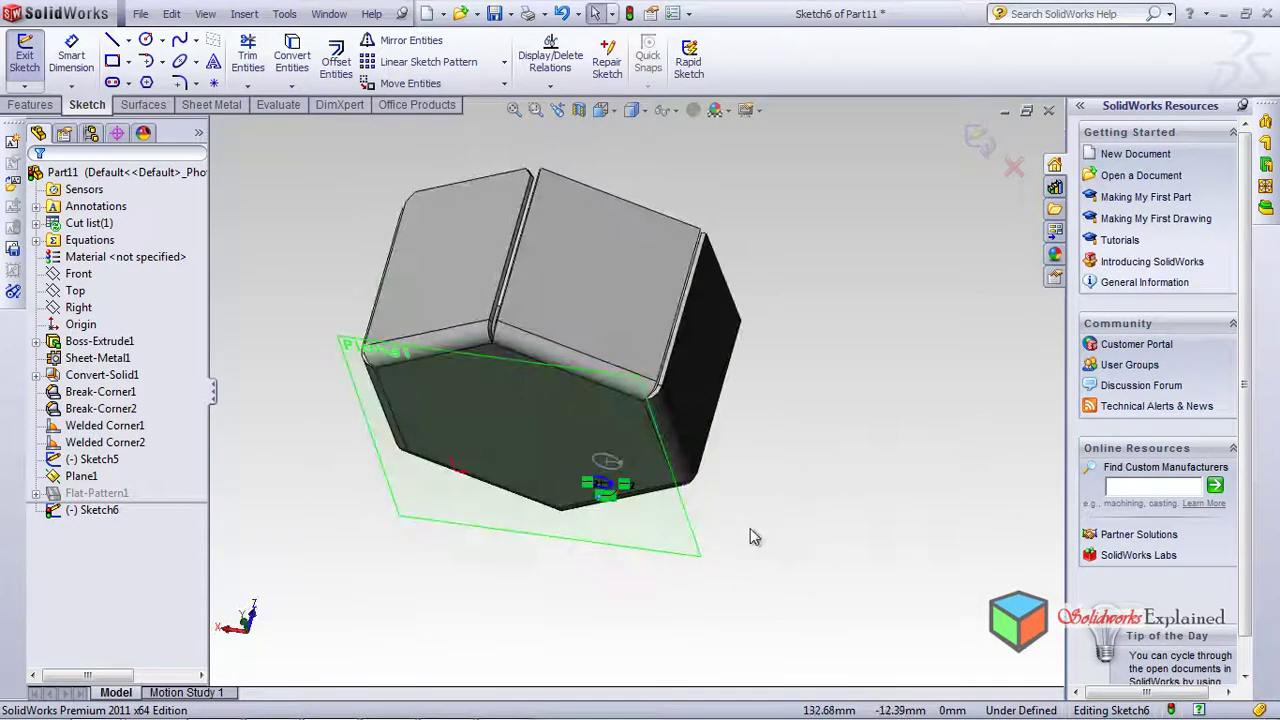
scroll(615, 465, "down", 5)
left_click(975, 142)
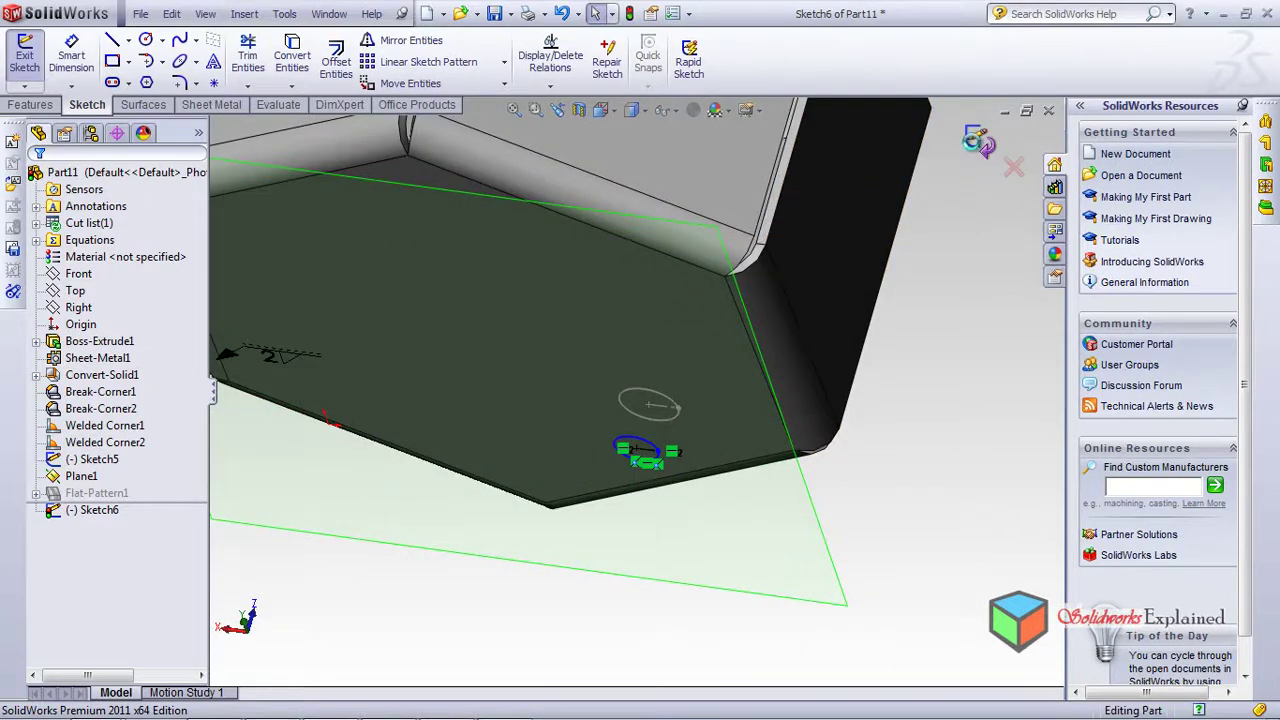
Start a Lofted Bend using the open circle on the tray's bottom face and the one on the offset plane as profiles
left_click(213, 104)
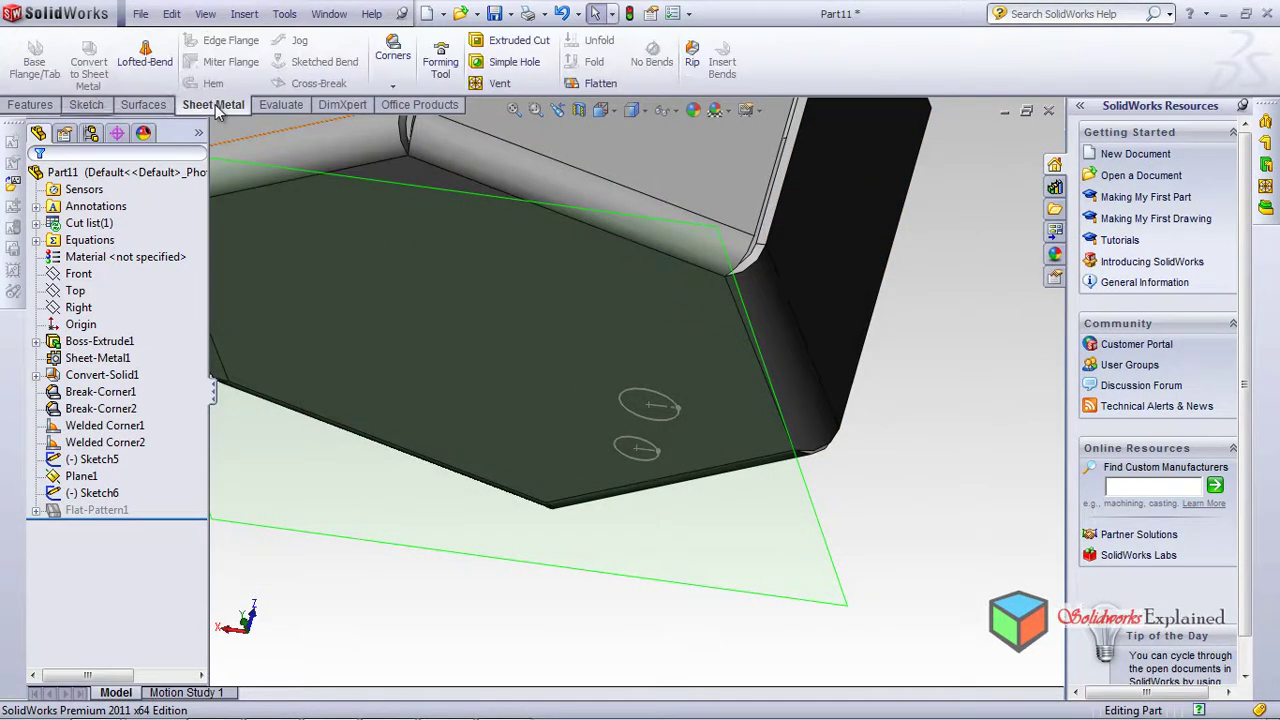
left_click(147, 65)
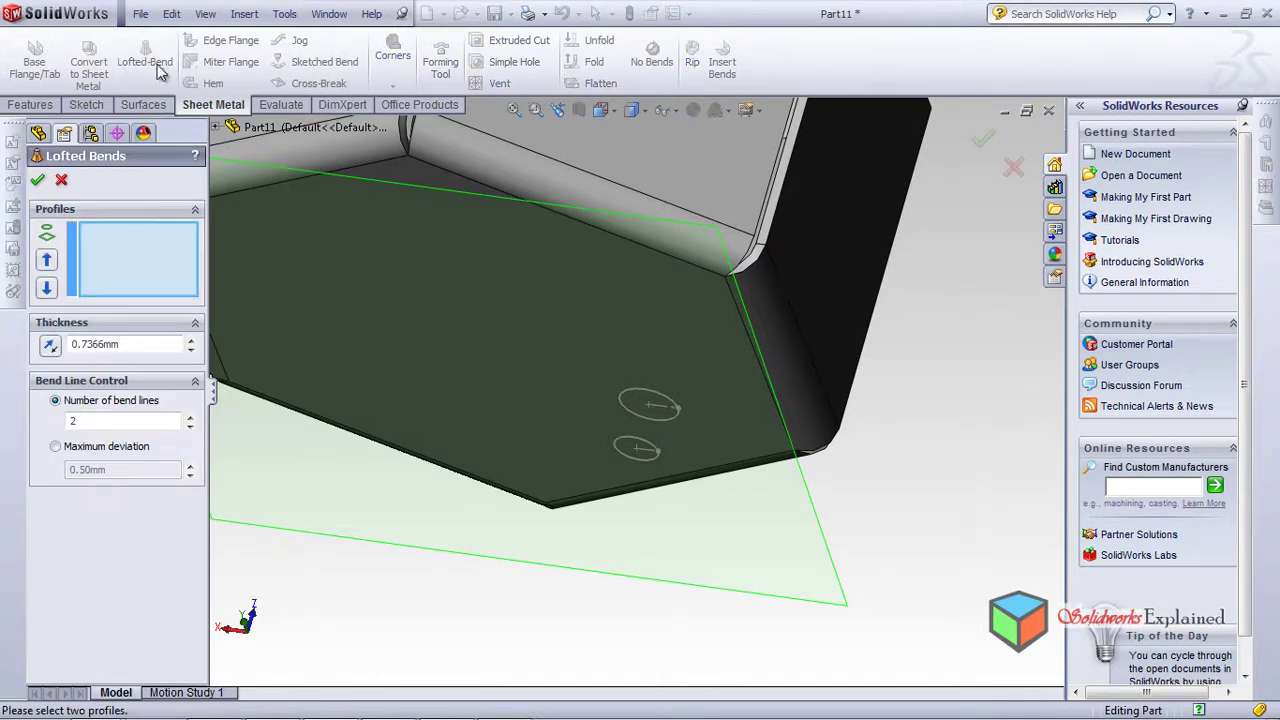
scroll(685, 428, "down", 3)
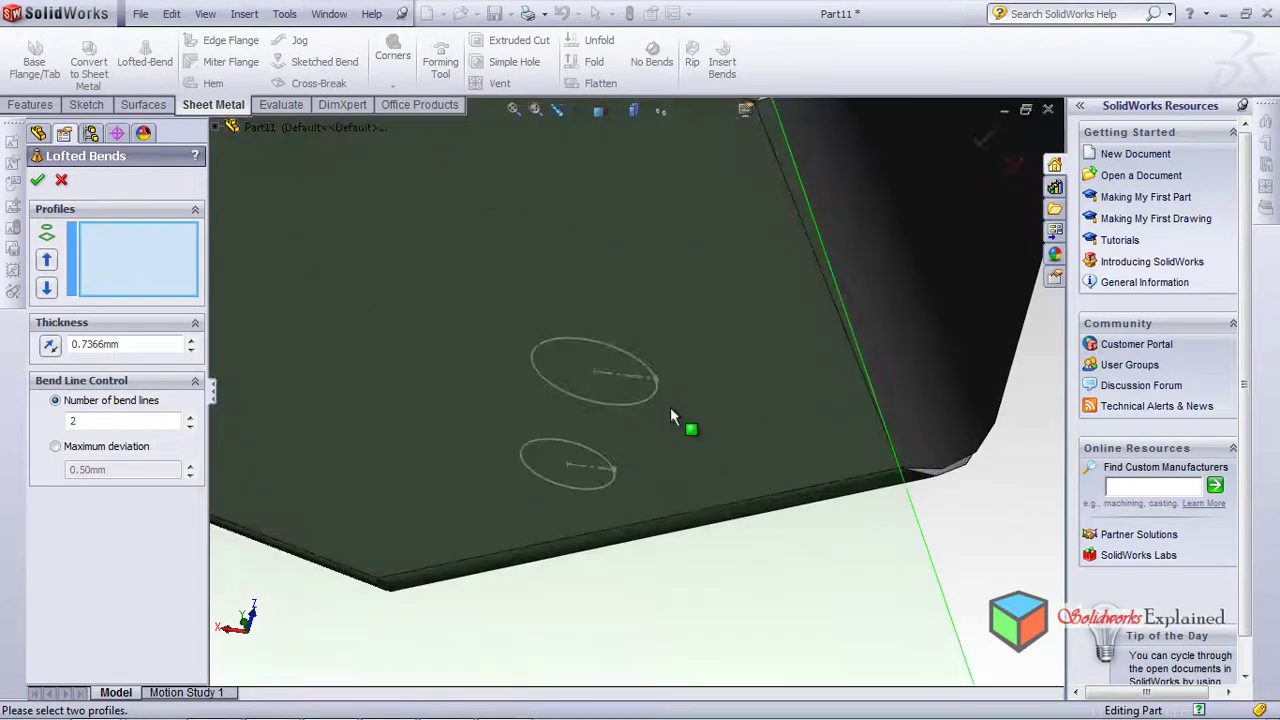
left_click(600, 351)
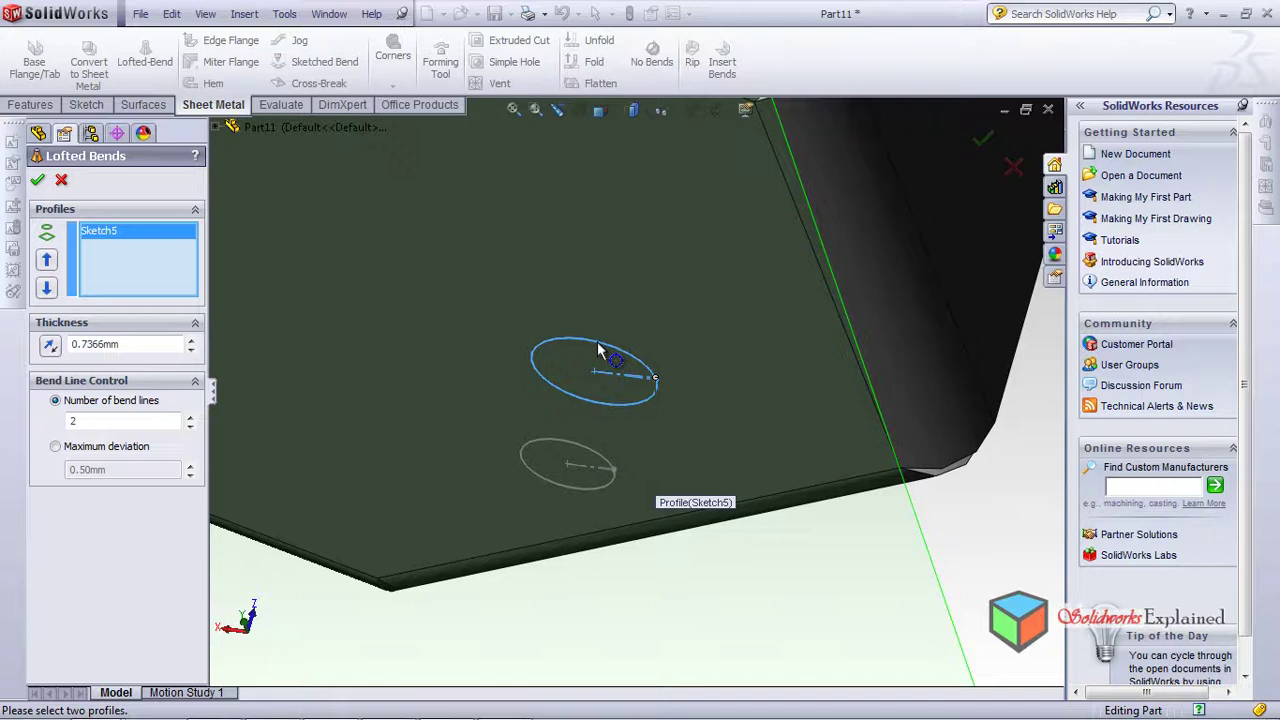
left_click(523, 450)
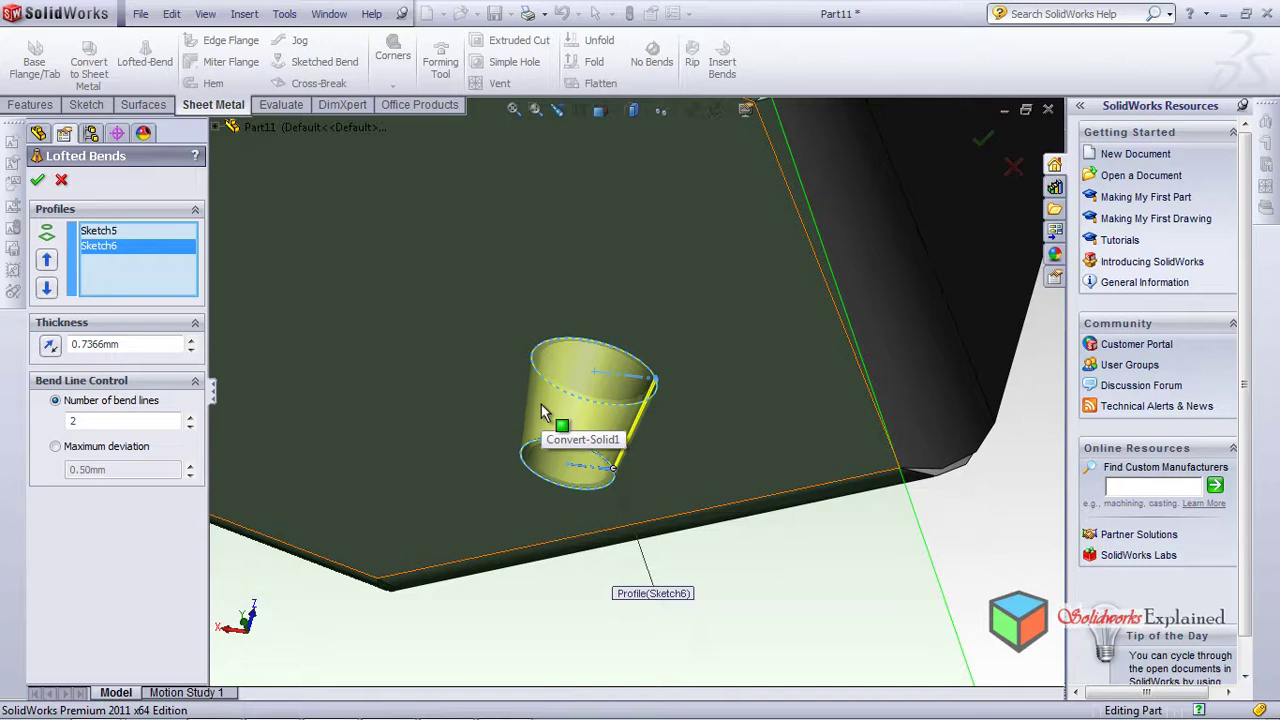
Increase the lofted bend's thickness to 2.7366 mm and check the preview of the conical tube
middle_click_drag(445, 366, 428, 243)
scroll(563, 334, "down", 5)
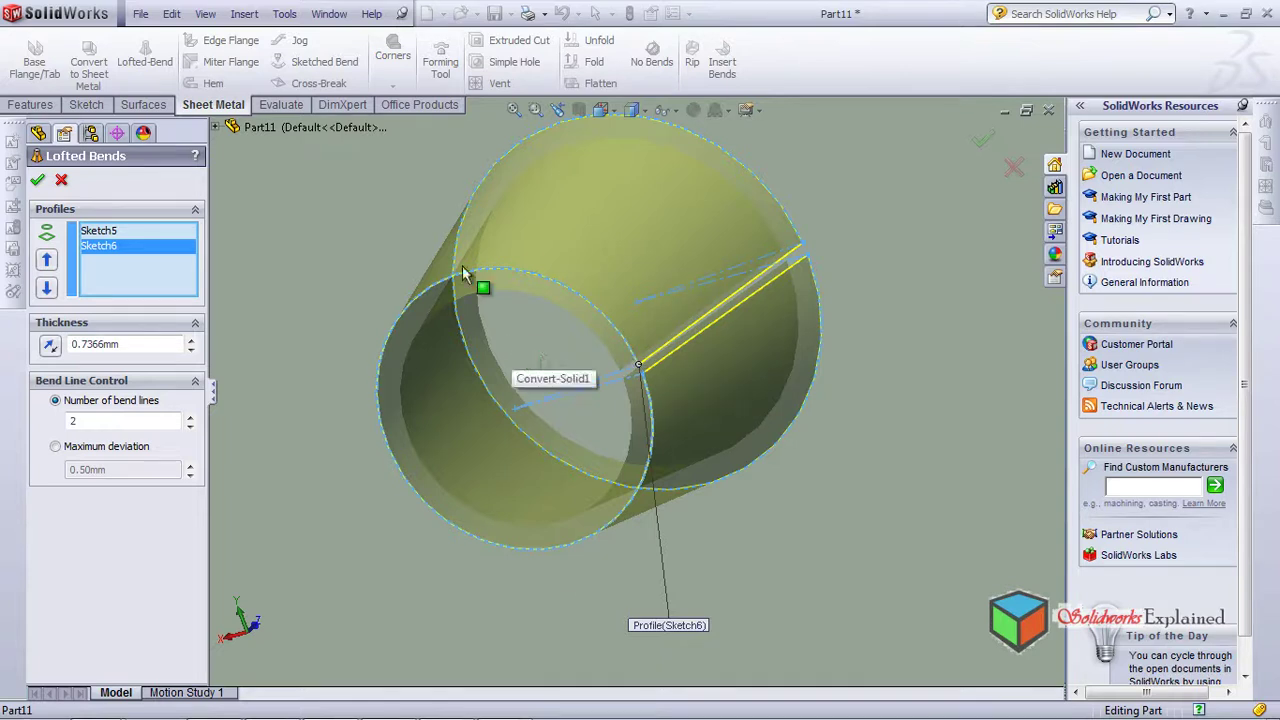
scroll(660, 380, "down", 3)
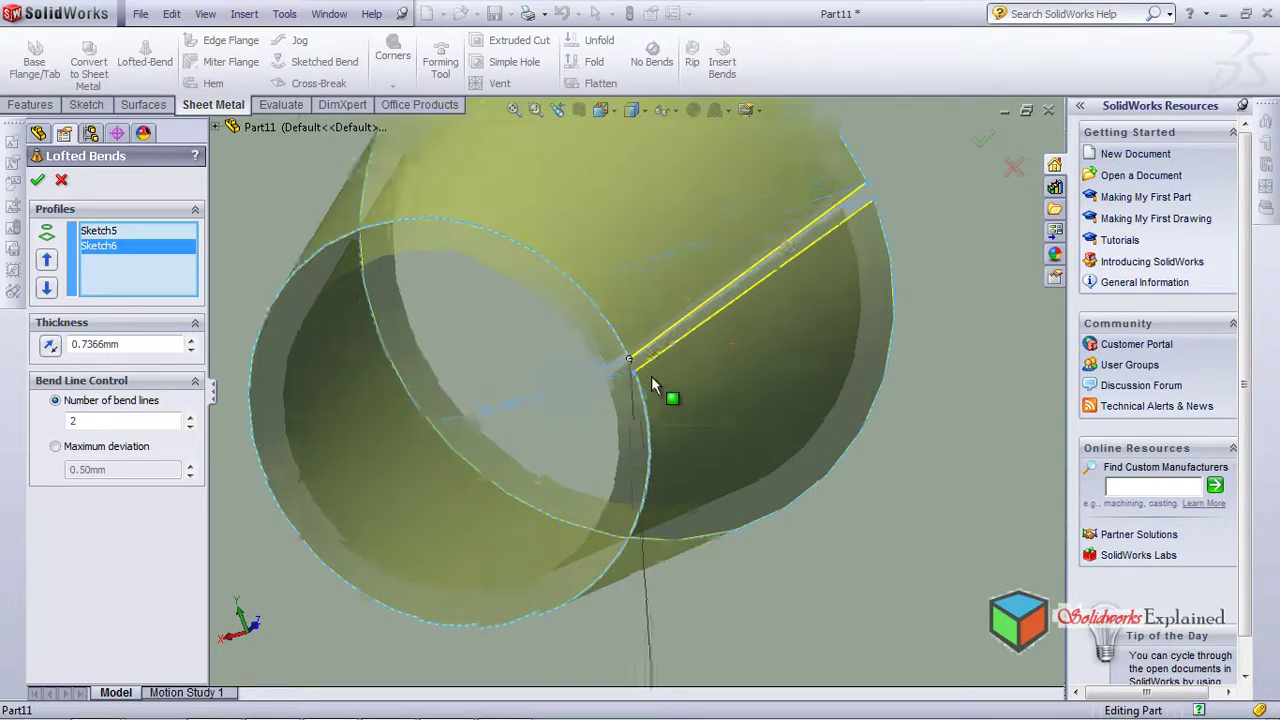
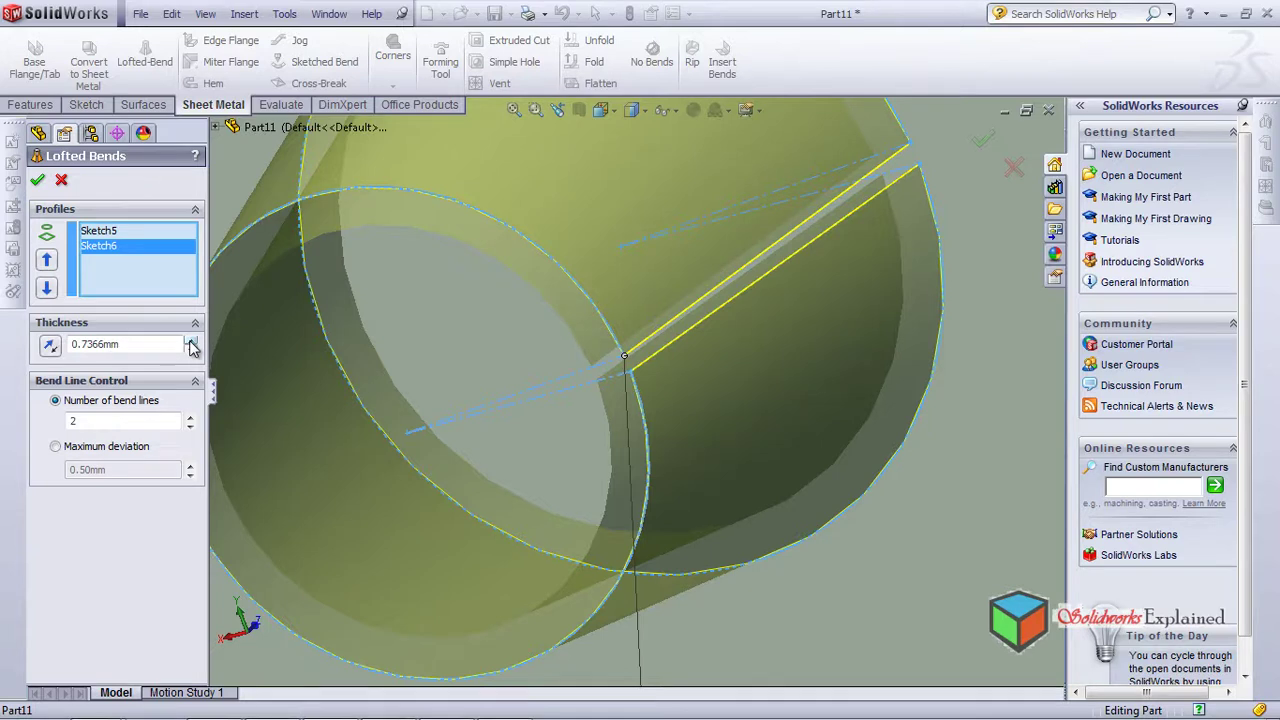
left_click(190, 340)
left_click(190, 340)
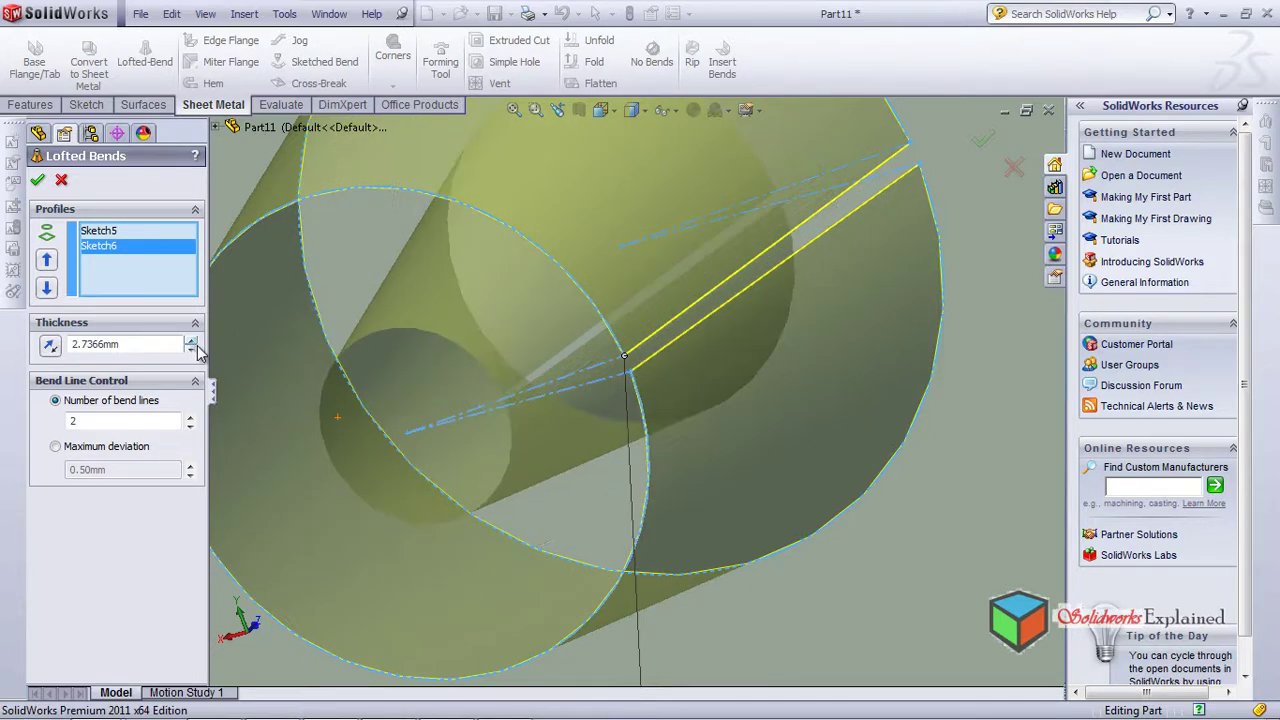
scroll(483, 409, "up", 5)
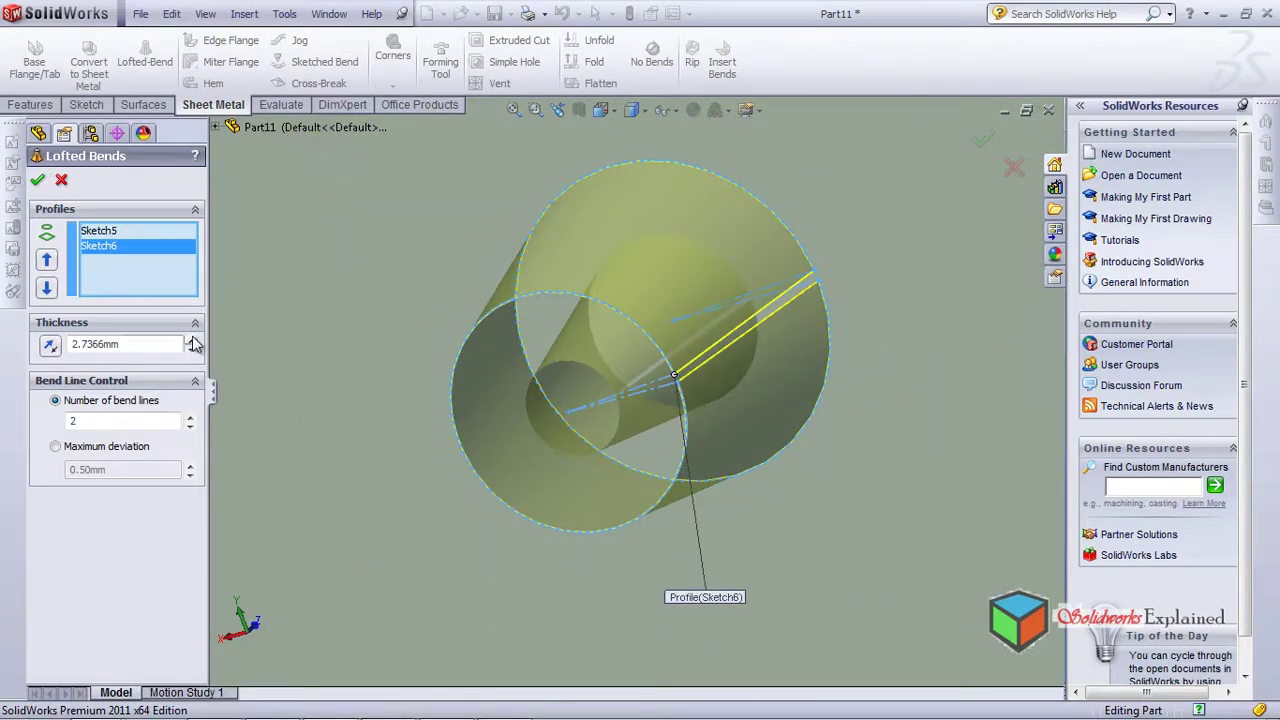
Try different thicknesses for the lofted bend between Sketch5 and Sketch6, including 4.7366 mm and 0.7366 mm, ending with 1 mm
left_click(190, 340)
left_click(190, 340)
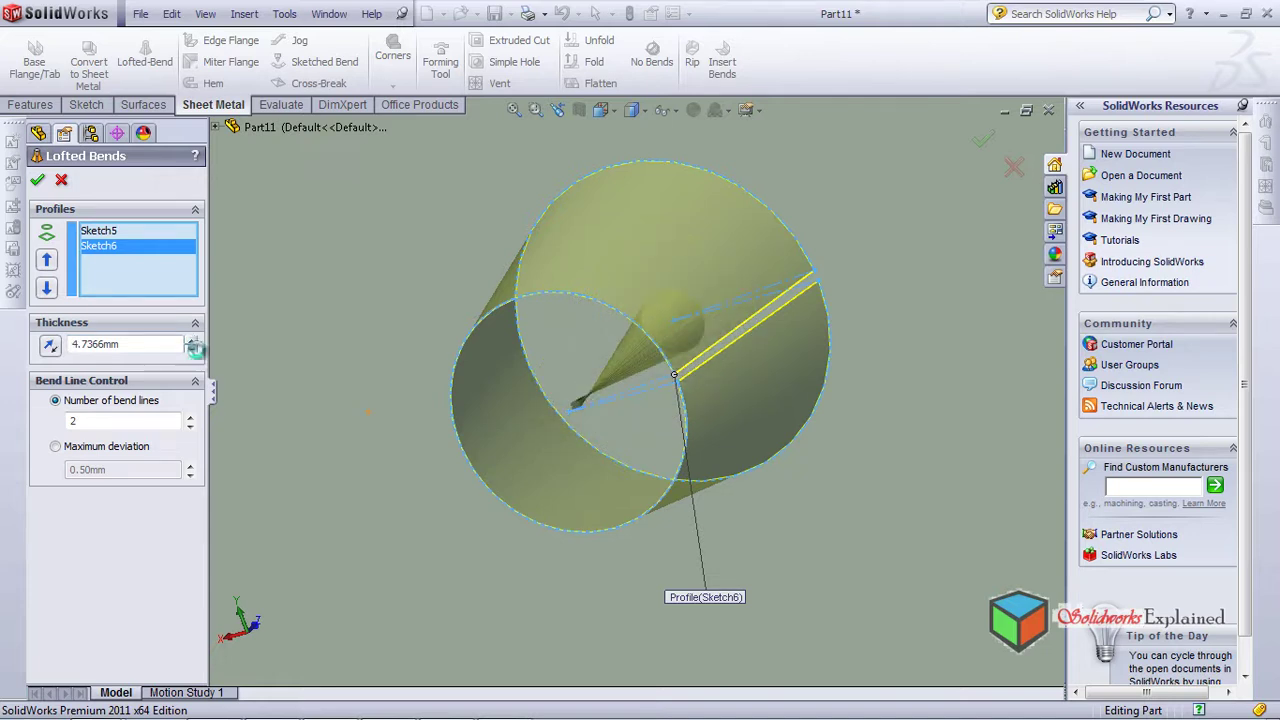
left_click(191, 349)
left_click(191, 349)
left_click(191, 349)
left_click(191, 349)
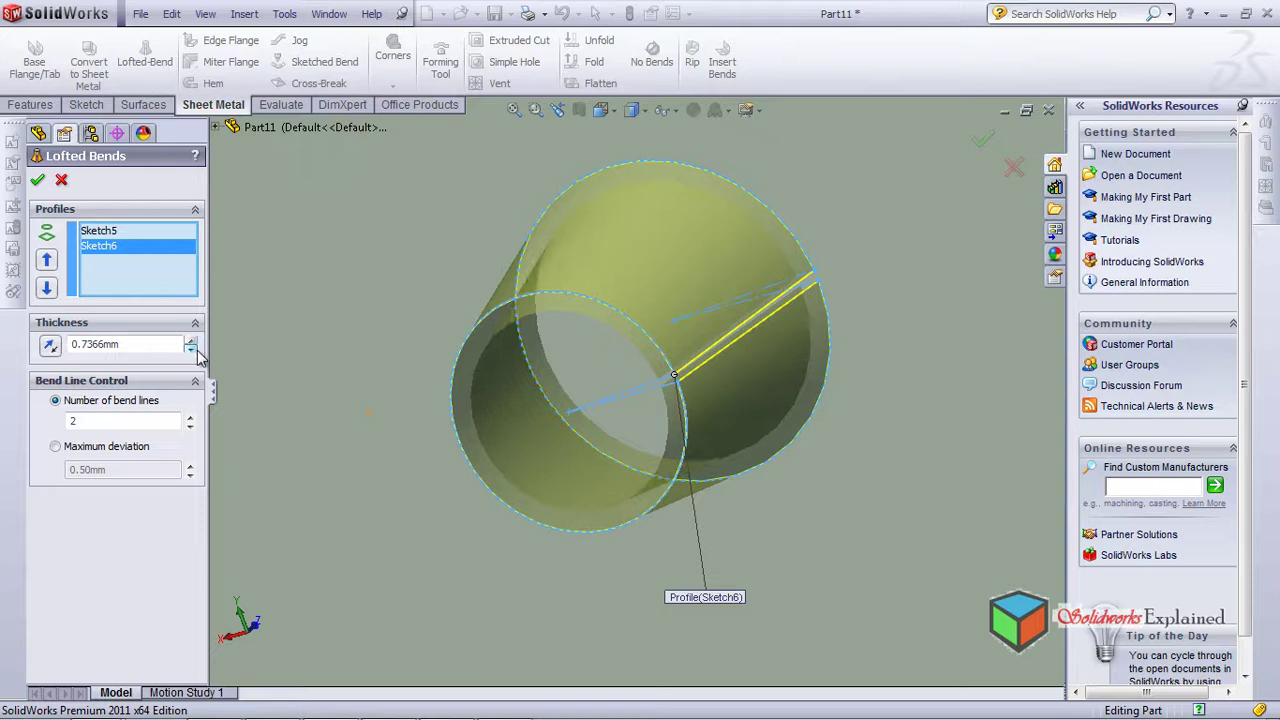
left_click(191, 341)
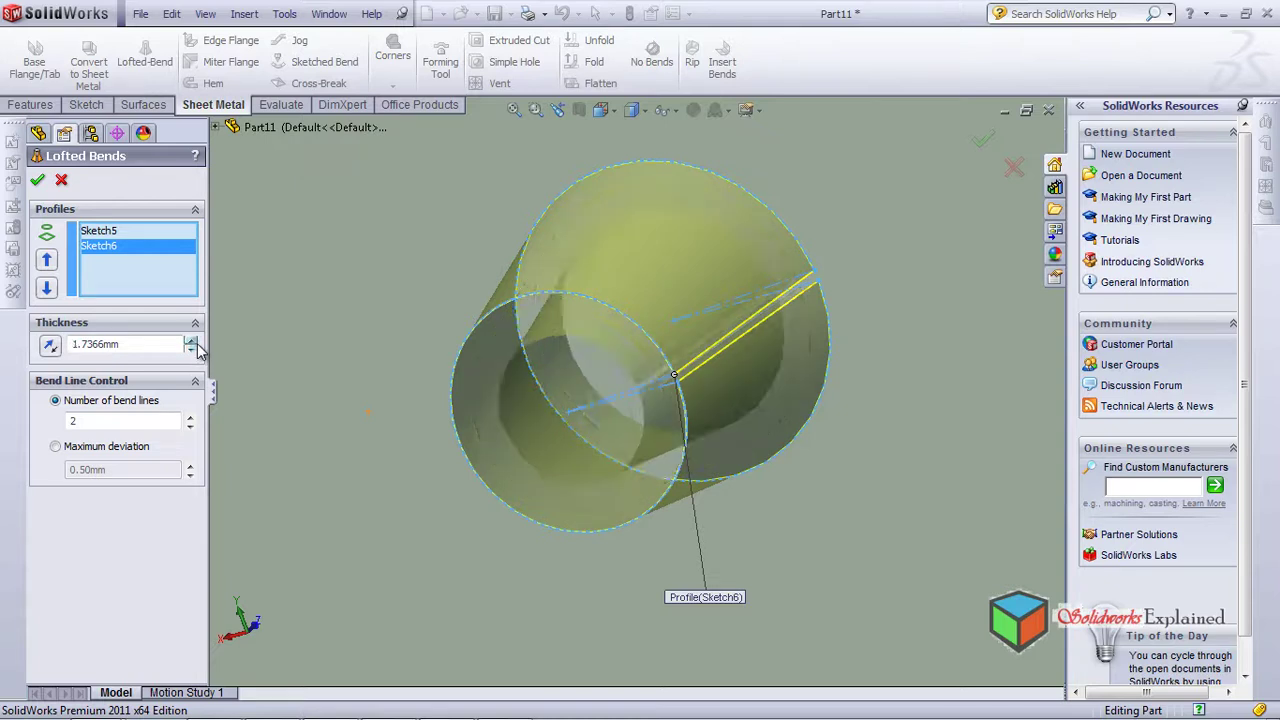
left_click_drag(145, 346, 3, 345)
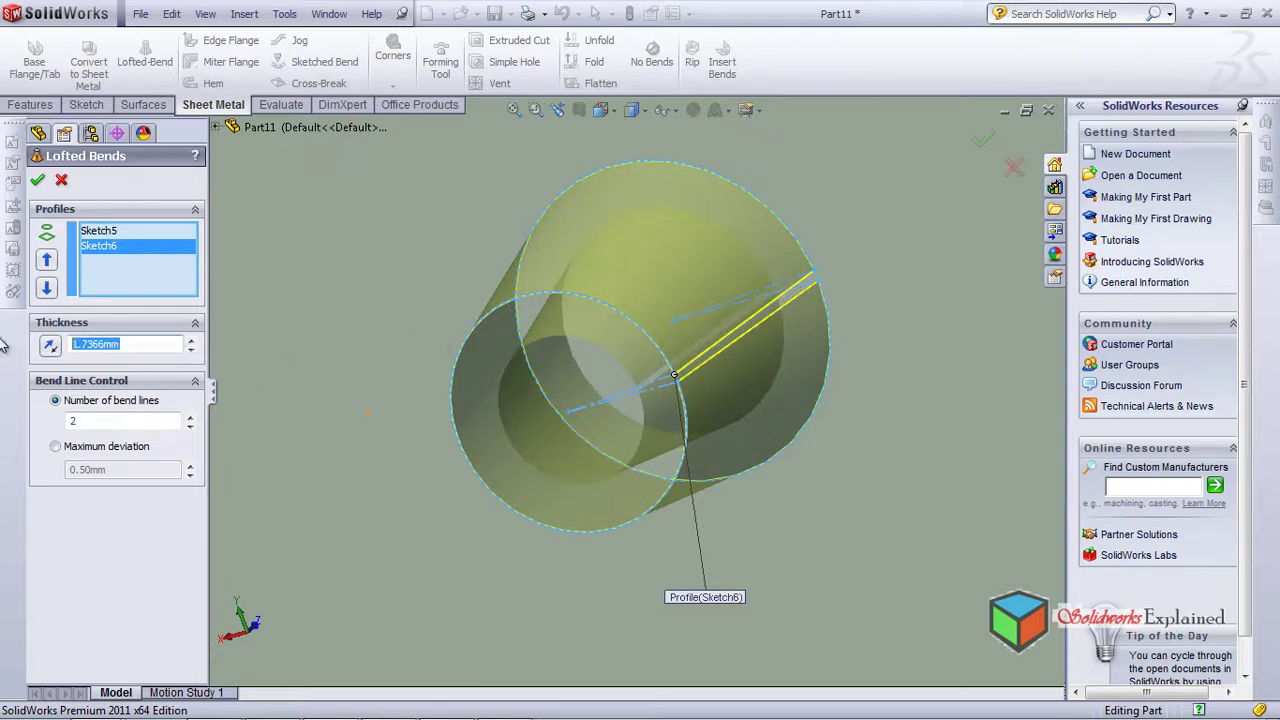
type("1")
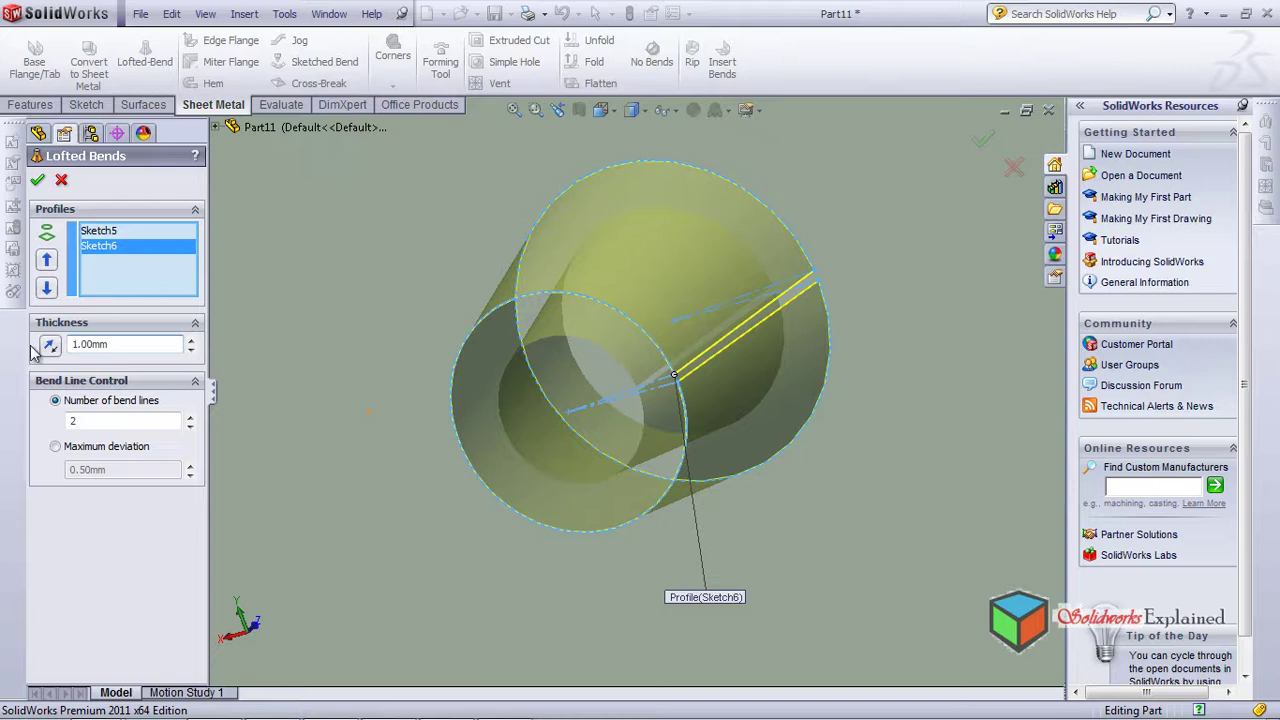
middle_click_drag(540, 374, 546, 286)
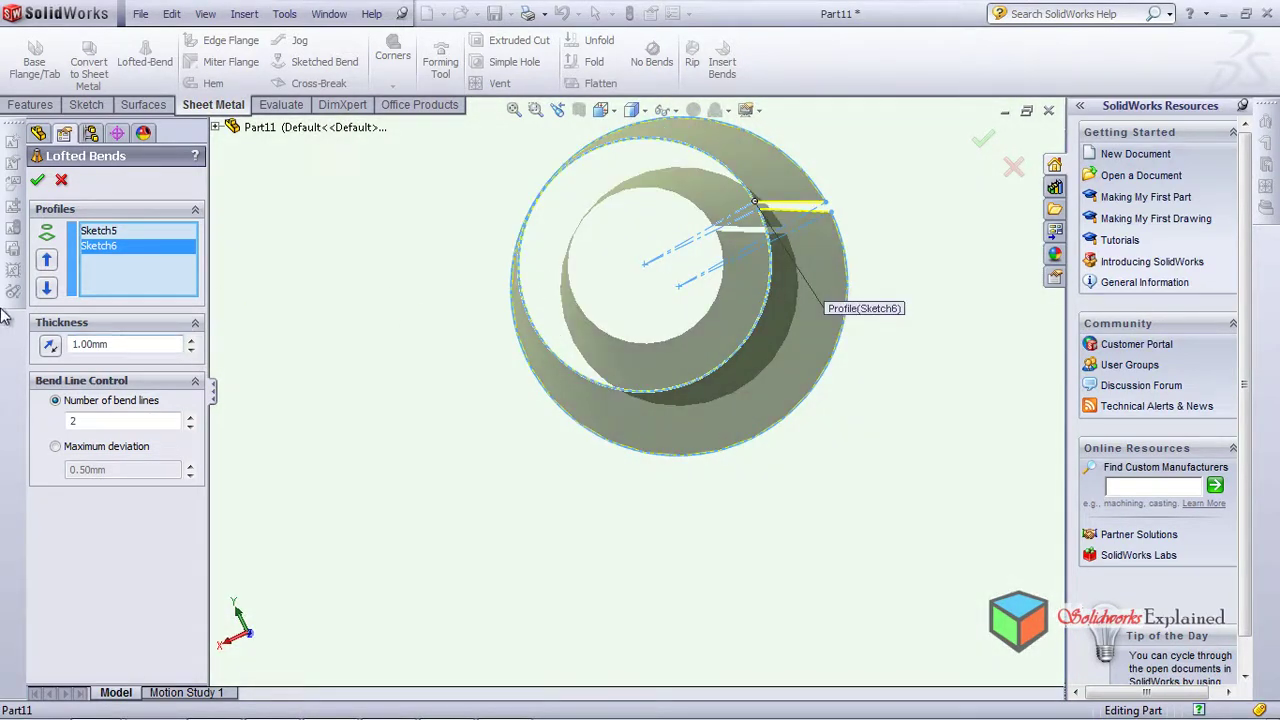
Set the lofted bend's thickness to 0.80 mm with 7 bend lines and create the feature
left_click_drag(141, 342, 3, 343)
middle_click_drag(509, 466, 560, 435)
middle_click_drag(668, 308, 457, 343)
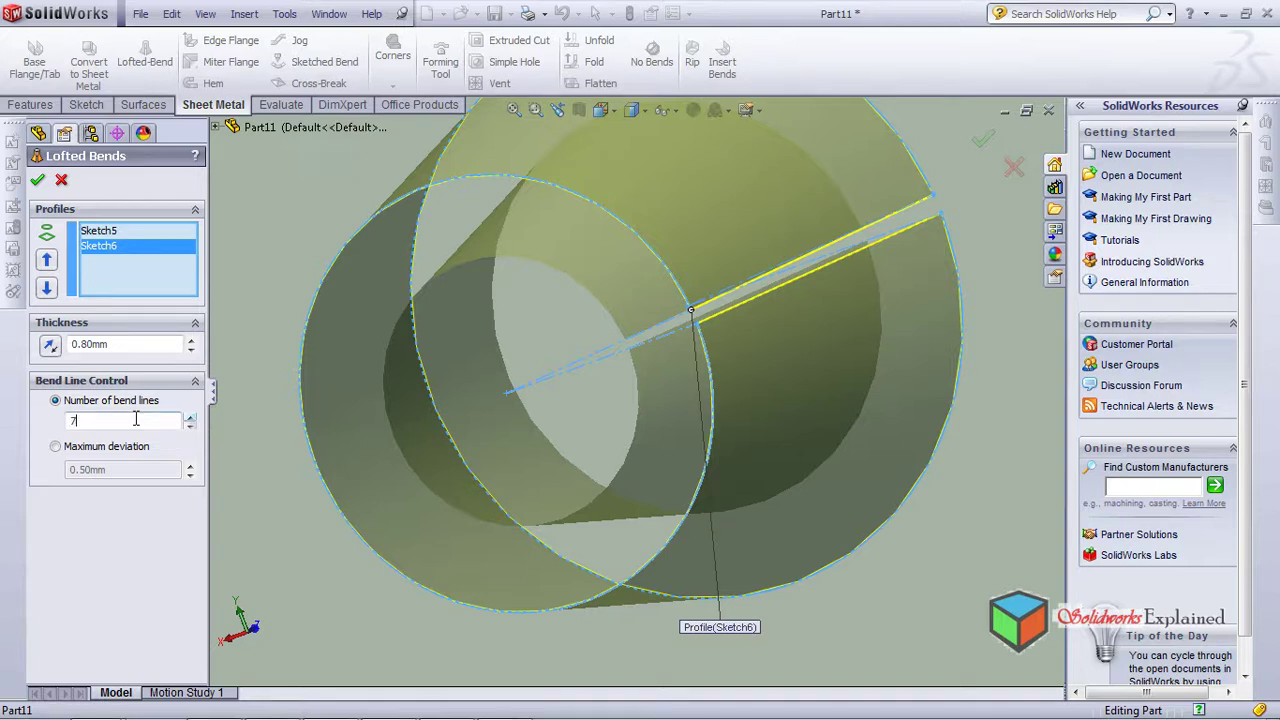
key("Return")
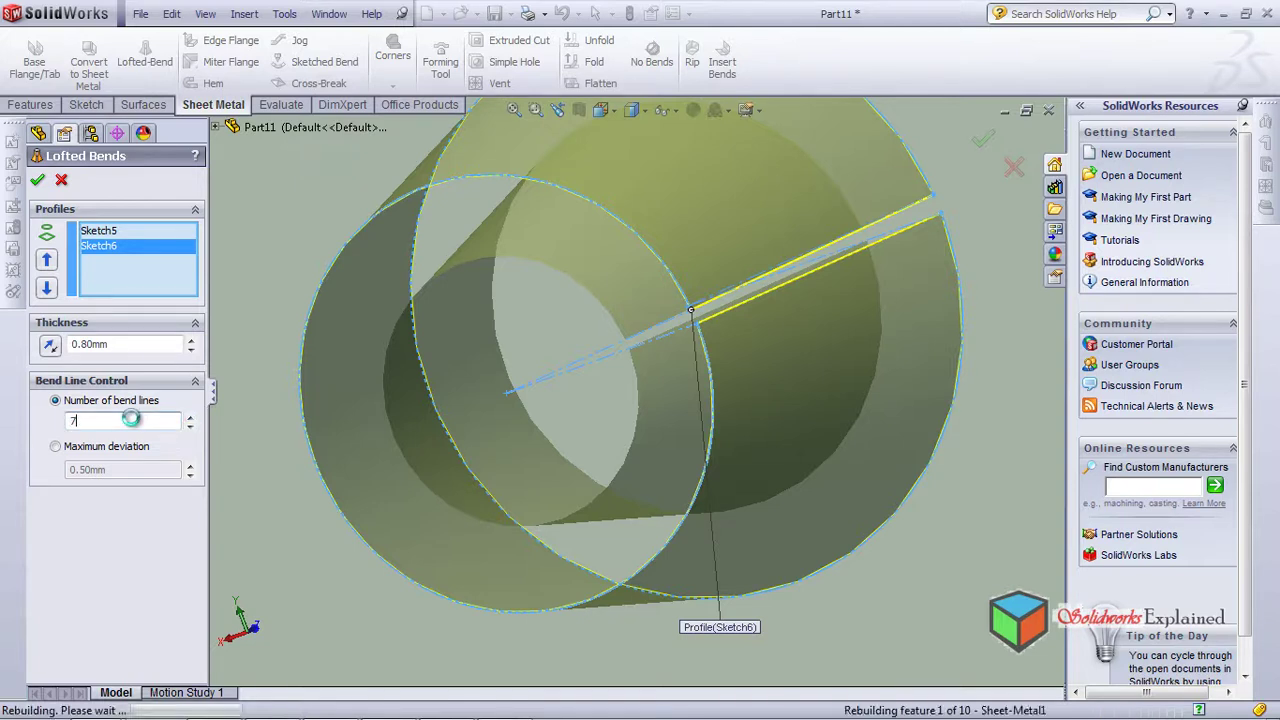
middle_click_drag(470, 395, 507, 350)
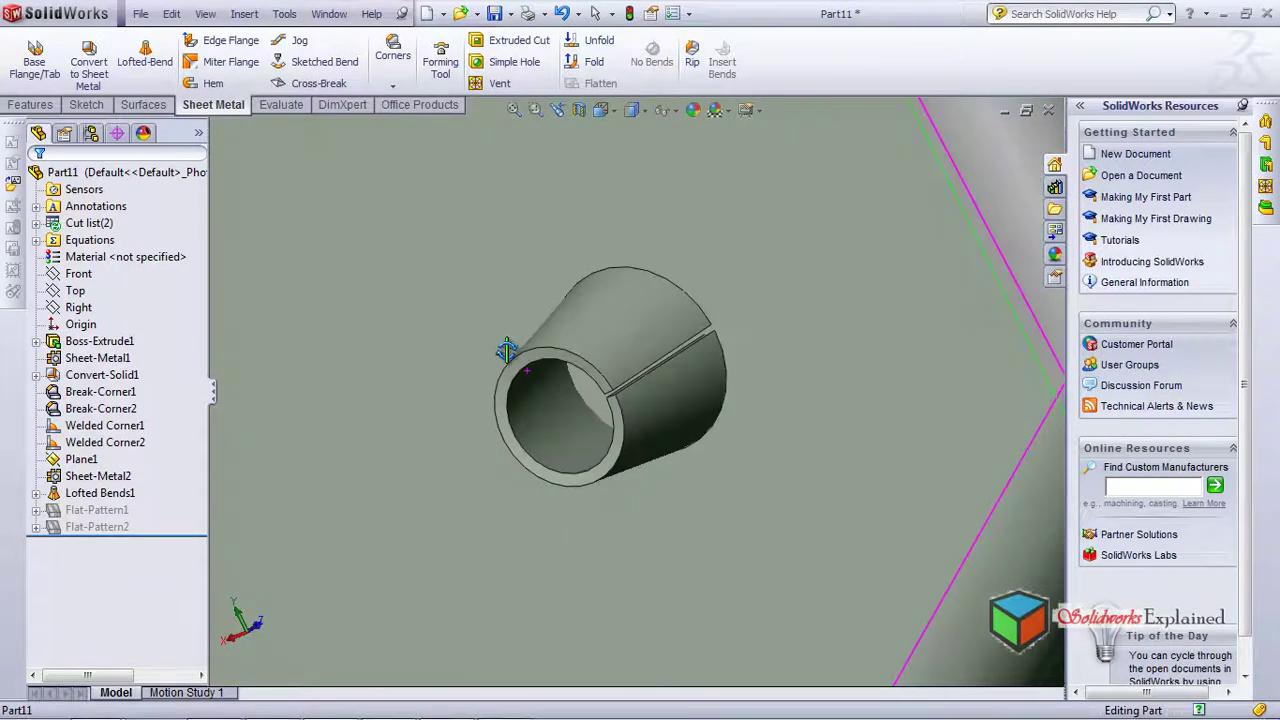
Edit the Lofted Bends1 feature to use 3 bend lines, keeping bend line control by number of lines
left_click(100, 493)
left_click(104, 425, "ctrl")
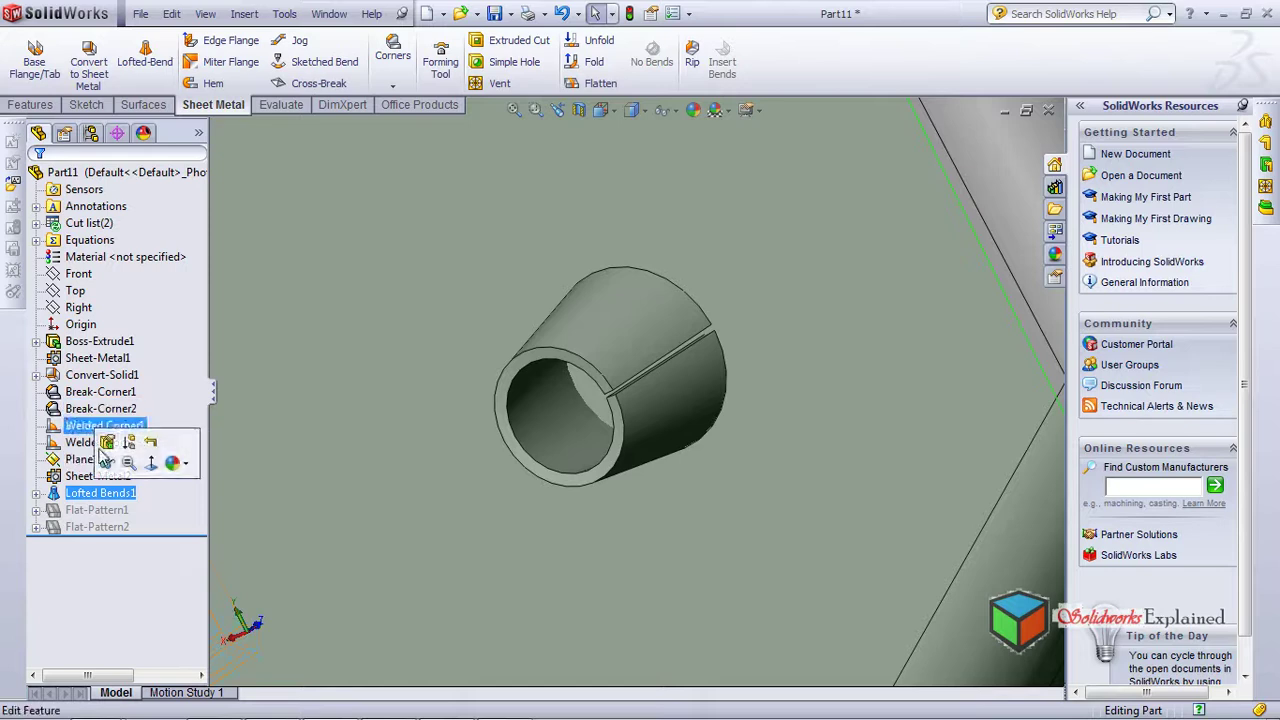
left_click(104, 455)
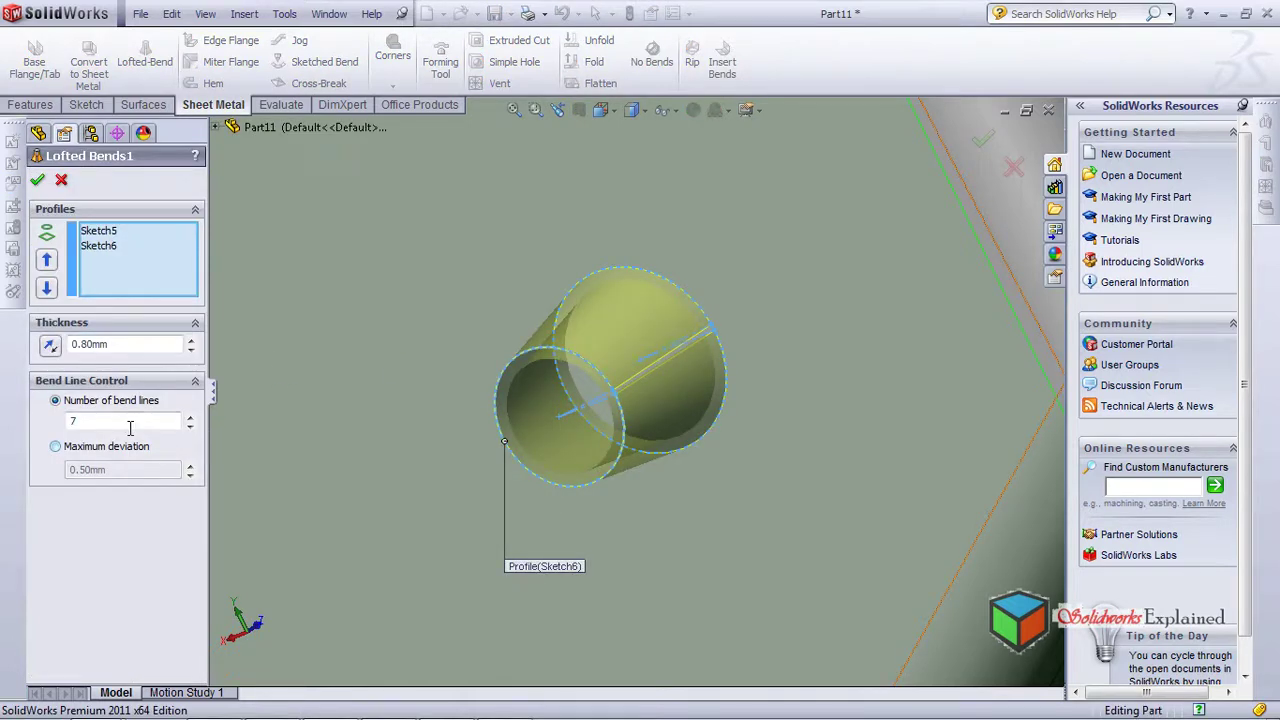
left_click(56, 448)
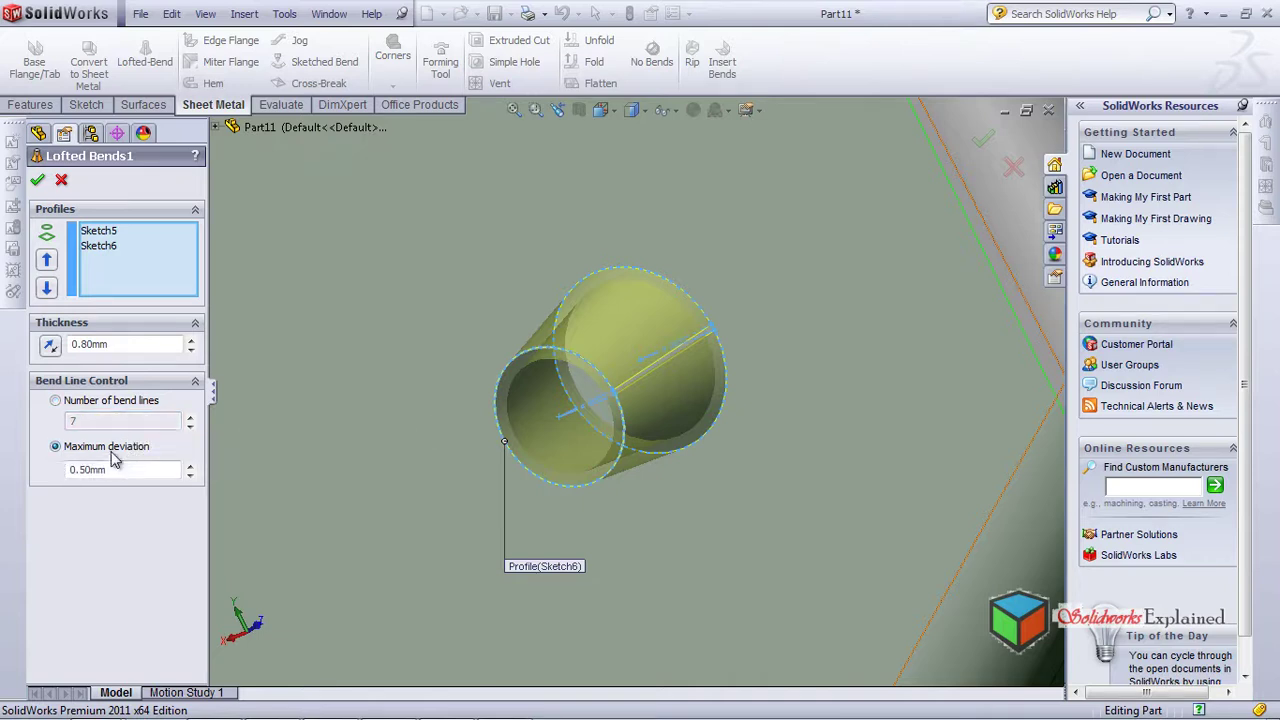
left_click(56, 401)
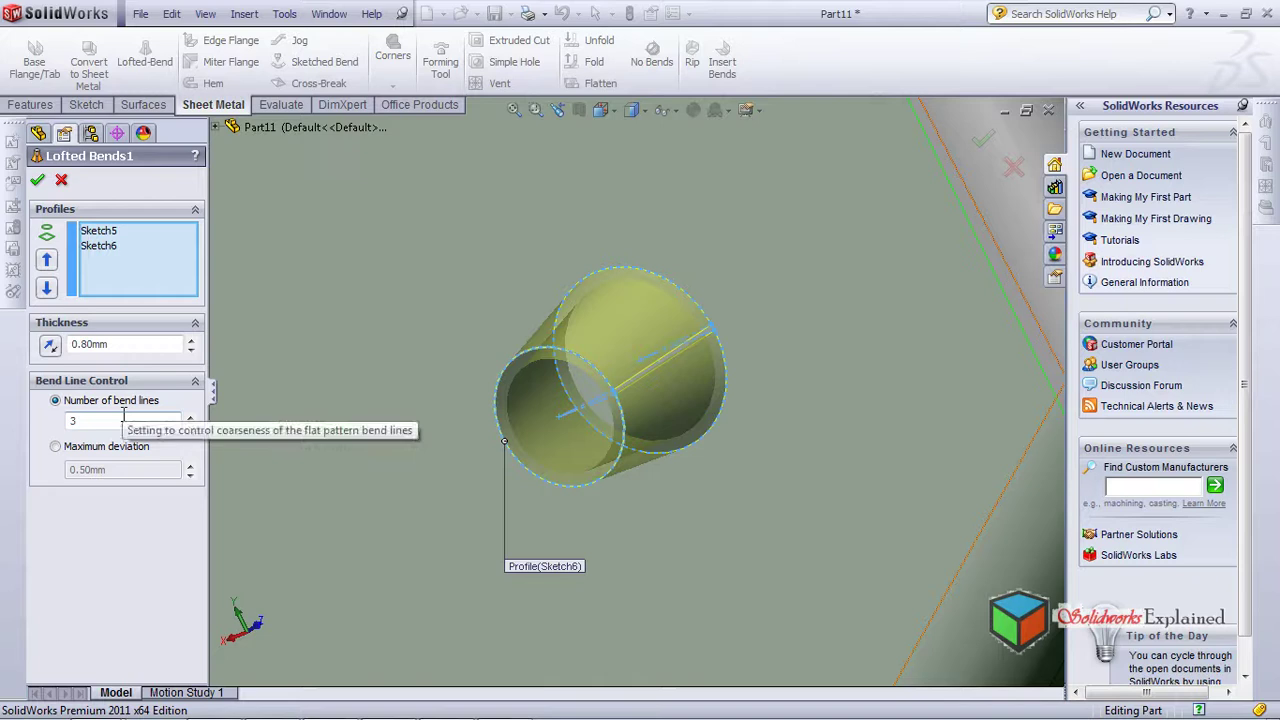
left_click(40, 181)
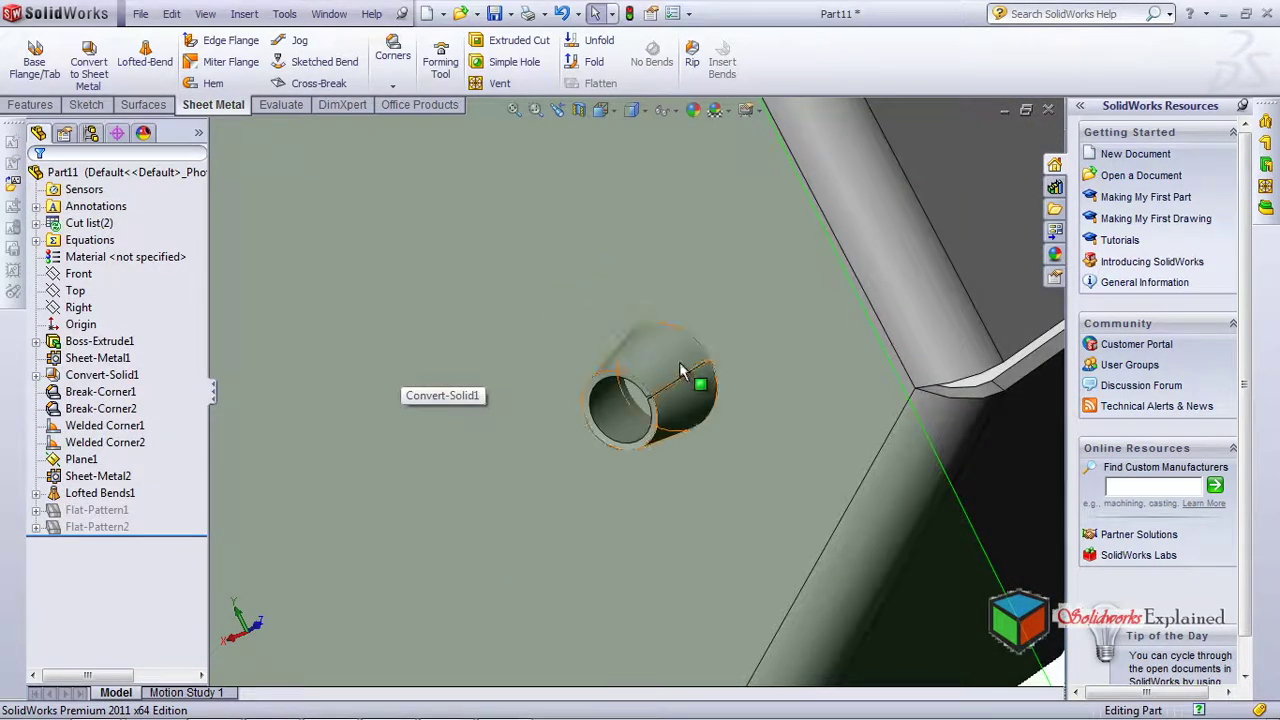
Examine the conical lofted bend and its seam gap from several angles relative to the hexagonal box
middle_click_drag(694, 371, 657, 423)
scroll(686, 443, "up", 5)
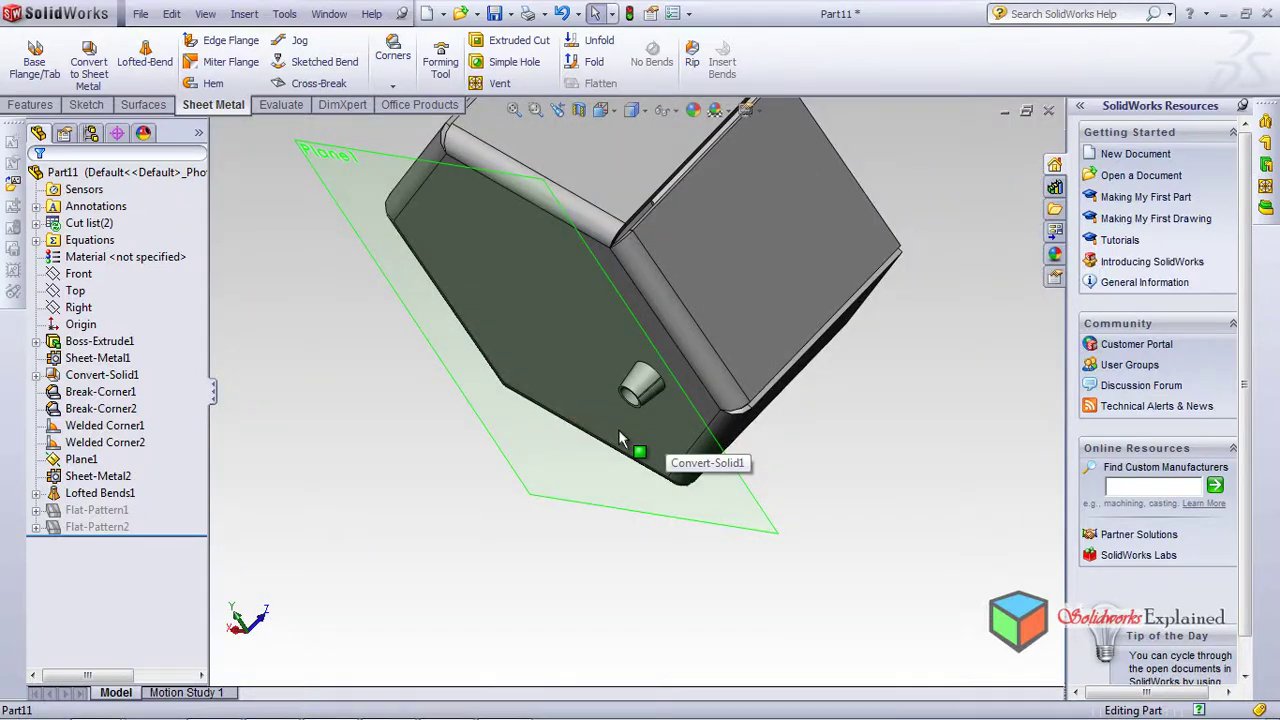
middle_click_drag(673, 425, 684, 360)
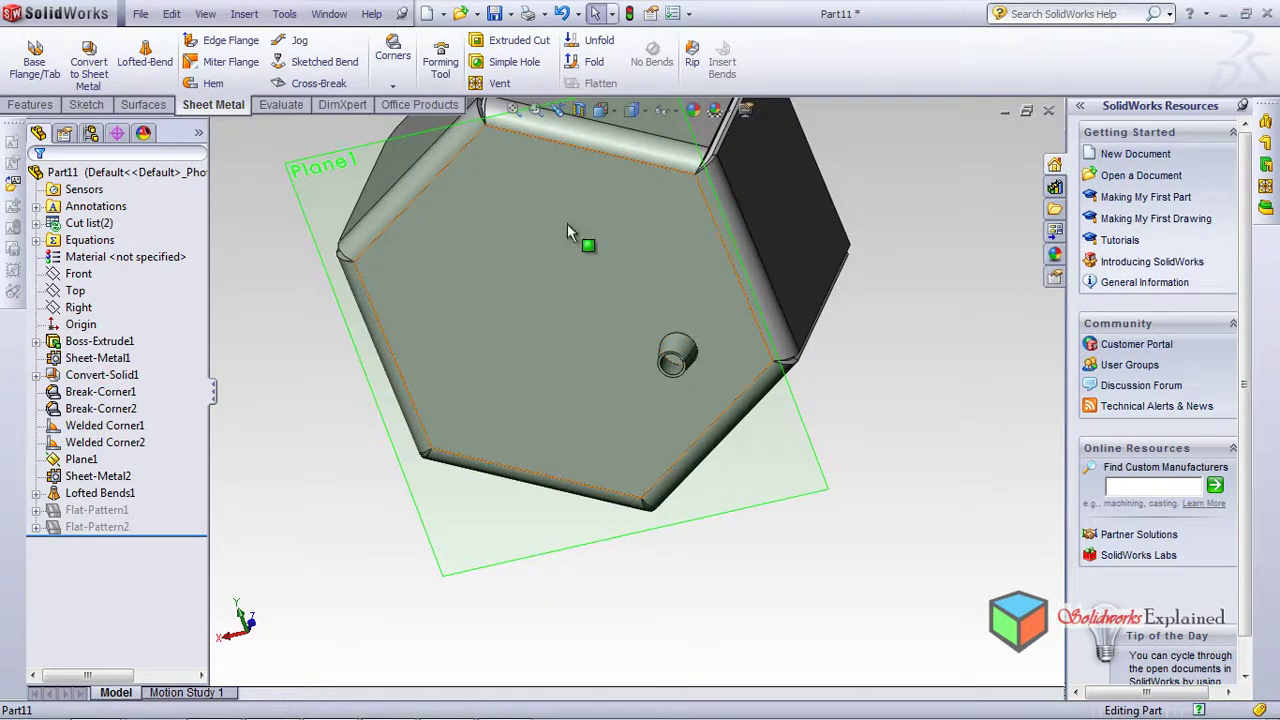
middle_click_drag(597, 231, 646, 491)
scroll(632, 410, "up", 3)
mouse_move(632, 410)
middle_mouse_down()
mouse_move(543, 294)
mouse_move(563, 334)
mouse_move(645, 395)
middle_mouse_up()
scroll(650, 367, "down", 5)
scroll(650, 367, "down", 8)
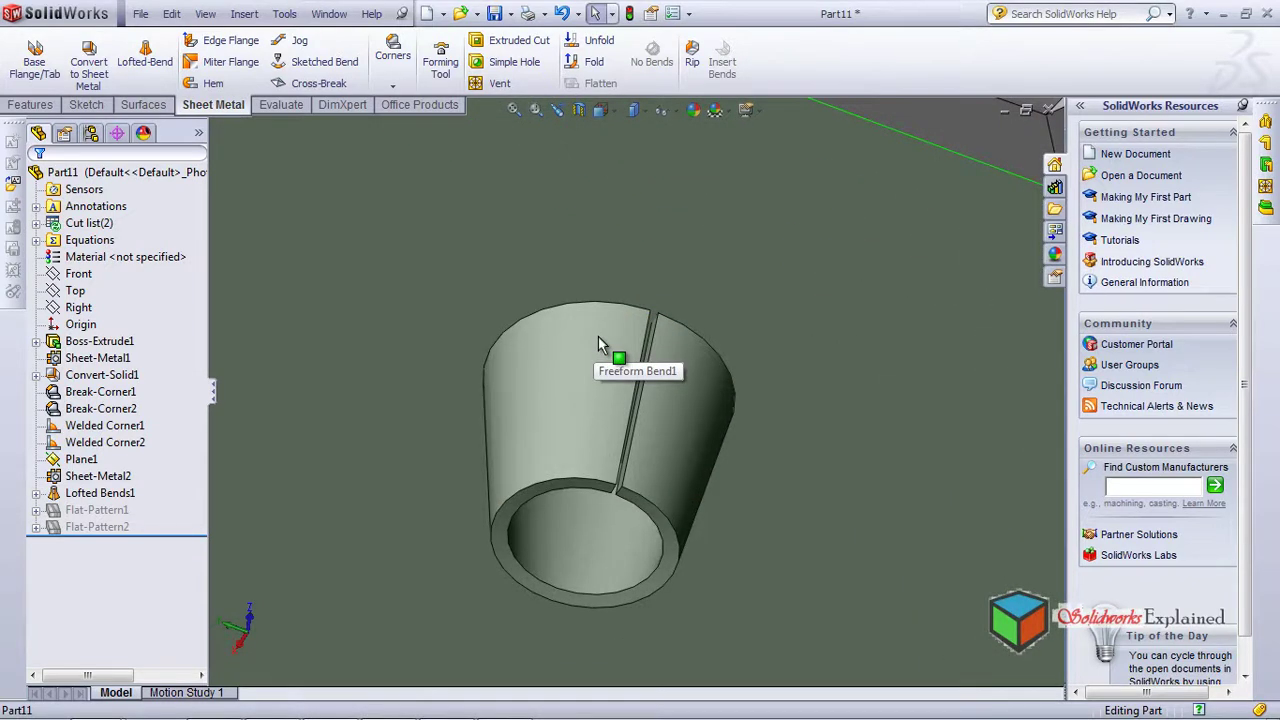
scroll(593, 340, "up", 10)
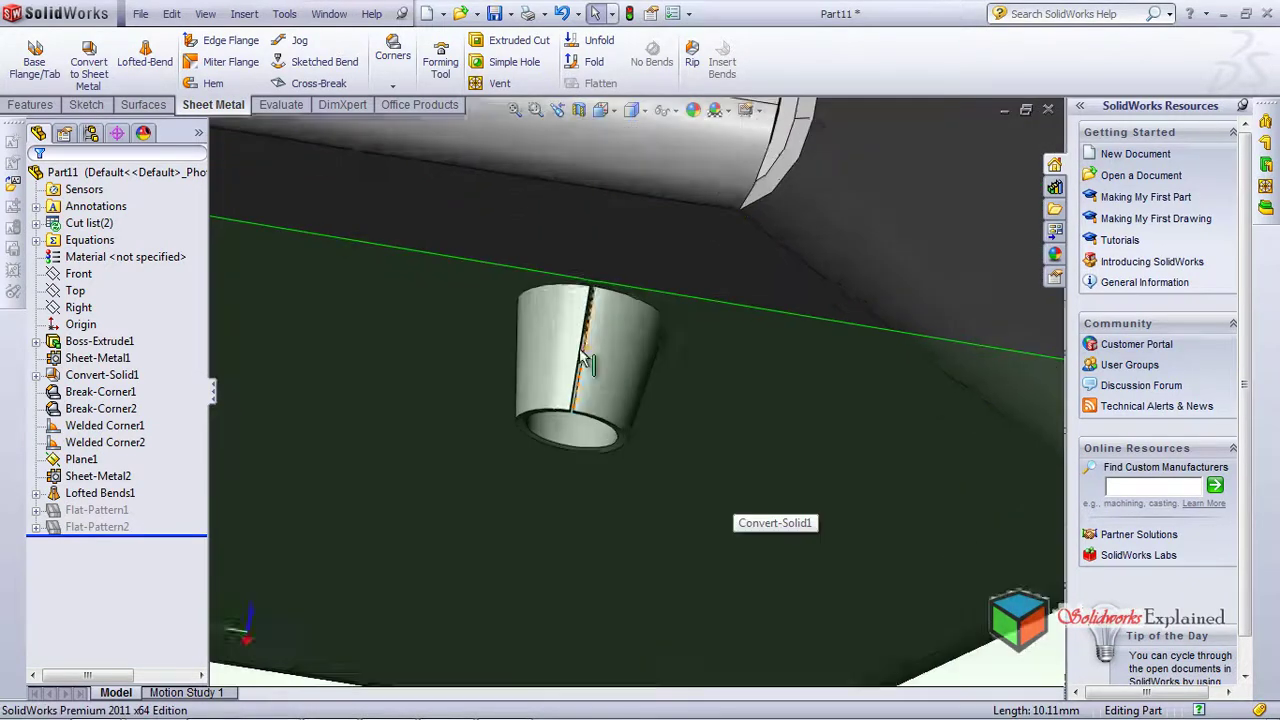
scroll(636, 405, "down", 6)
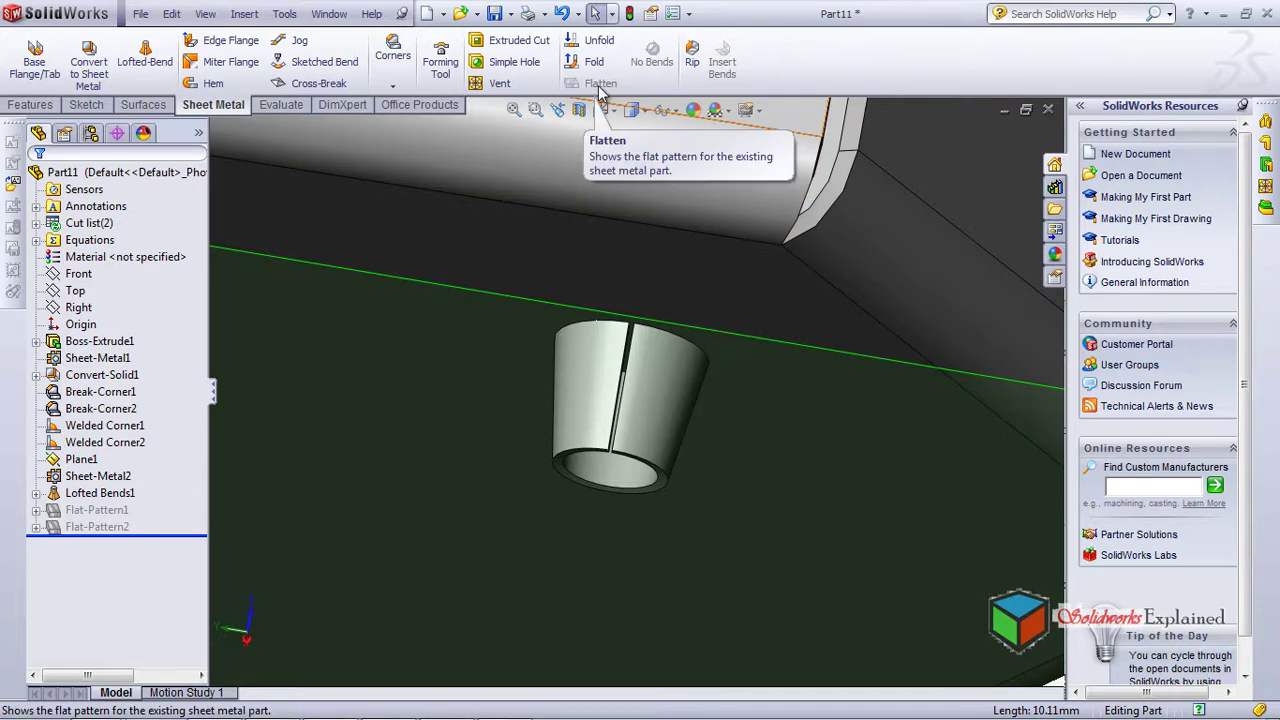
left_click(570, 460)
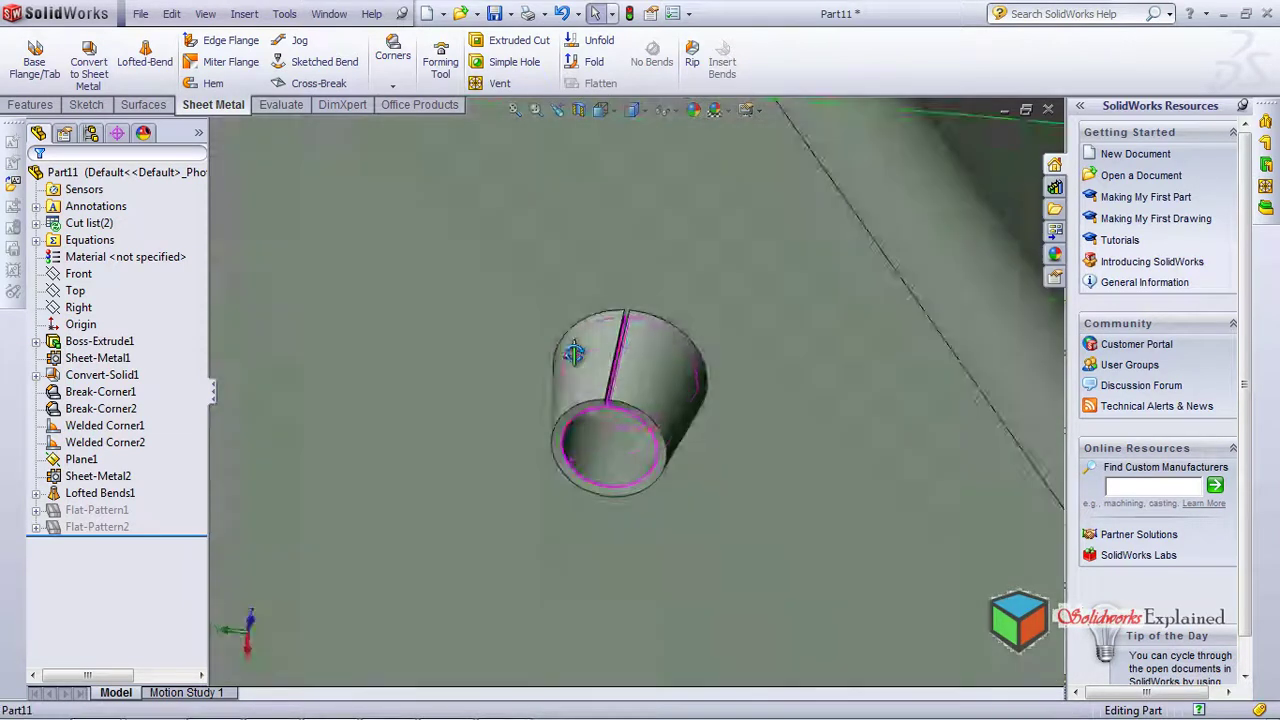
middle_click_drag(566, 459, 592, 458)
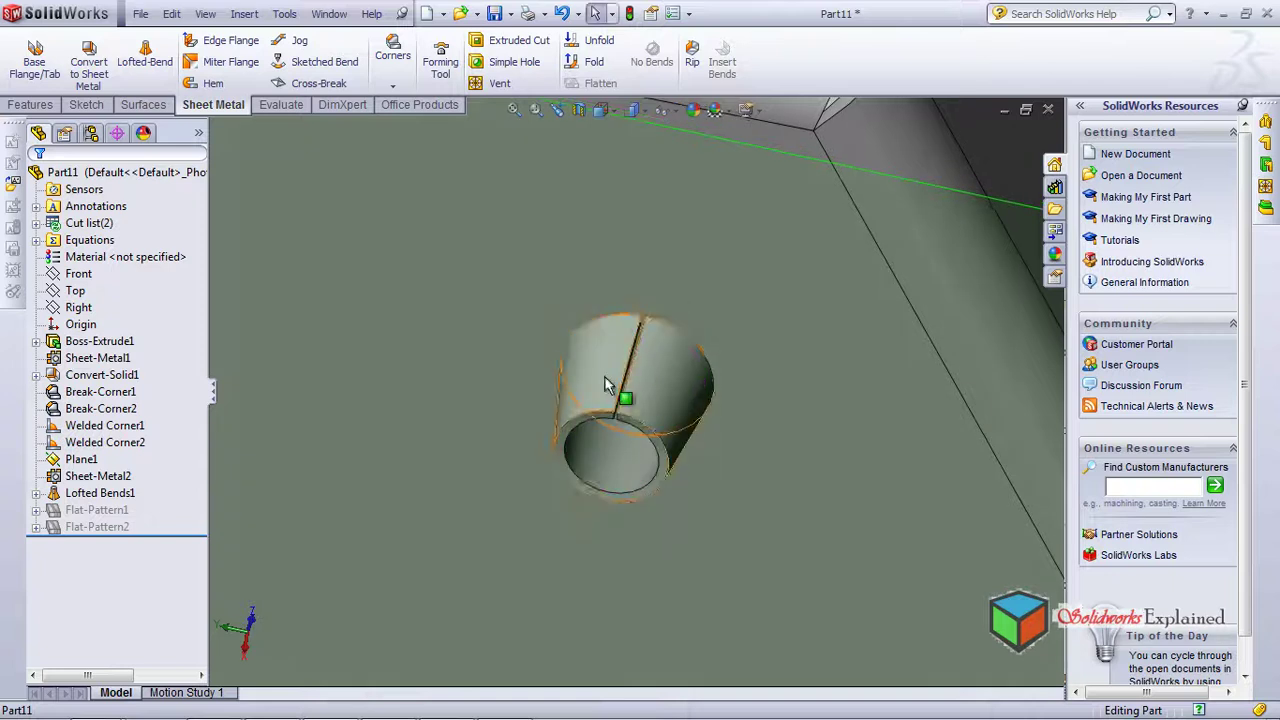
left_click(591, 42)
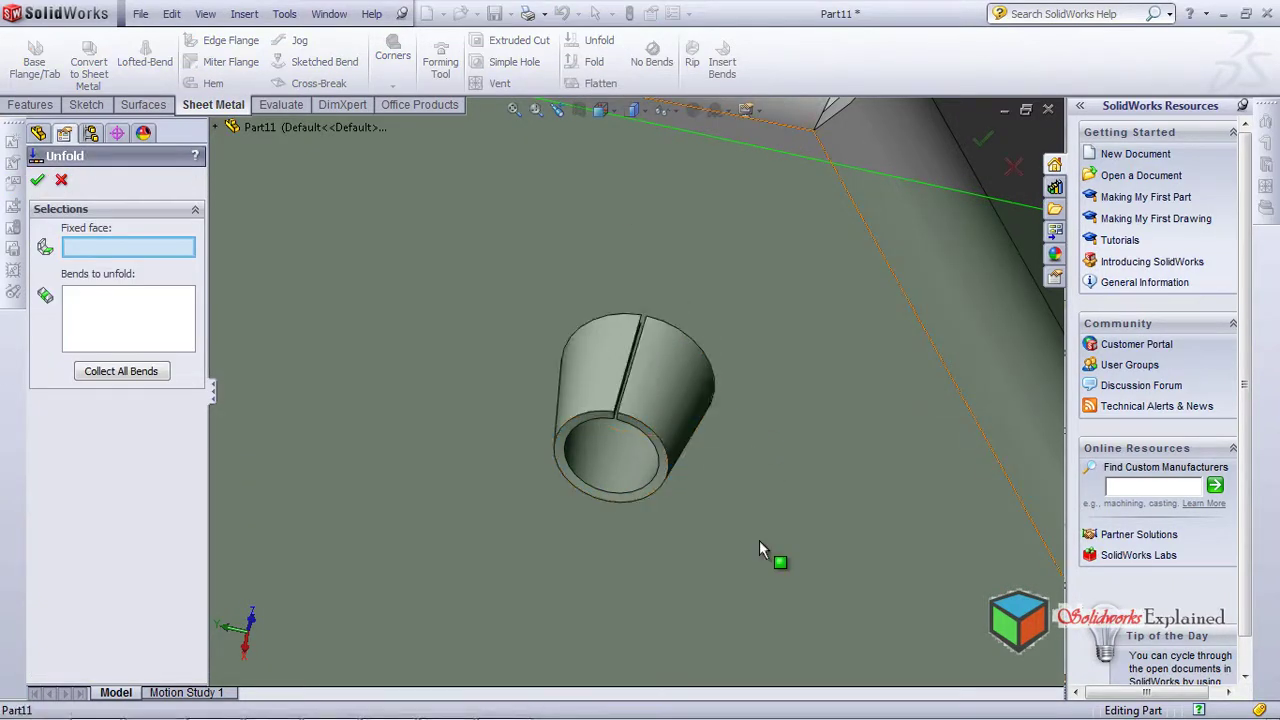
scroll(655, 390, "down", 6)
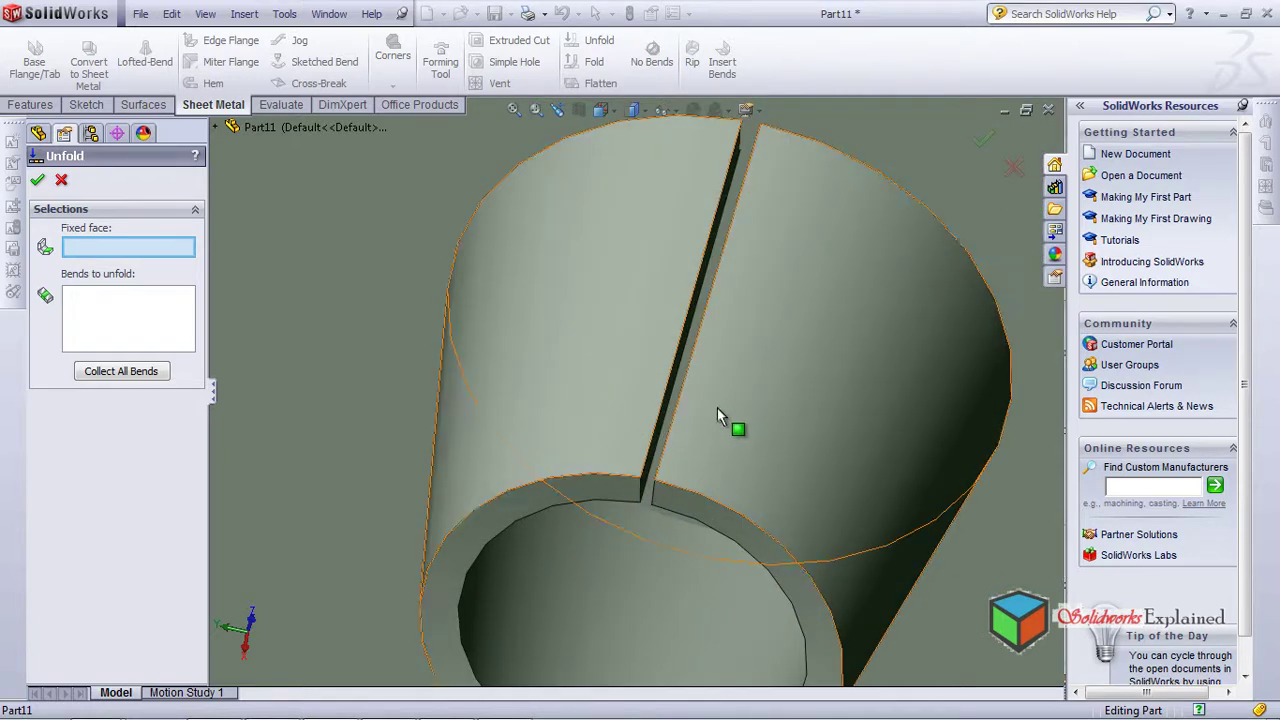
middle_click_drag(728, 395, 790, 450)
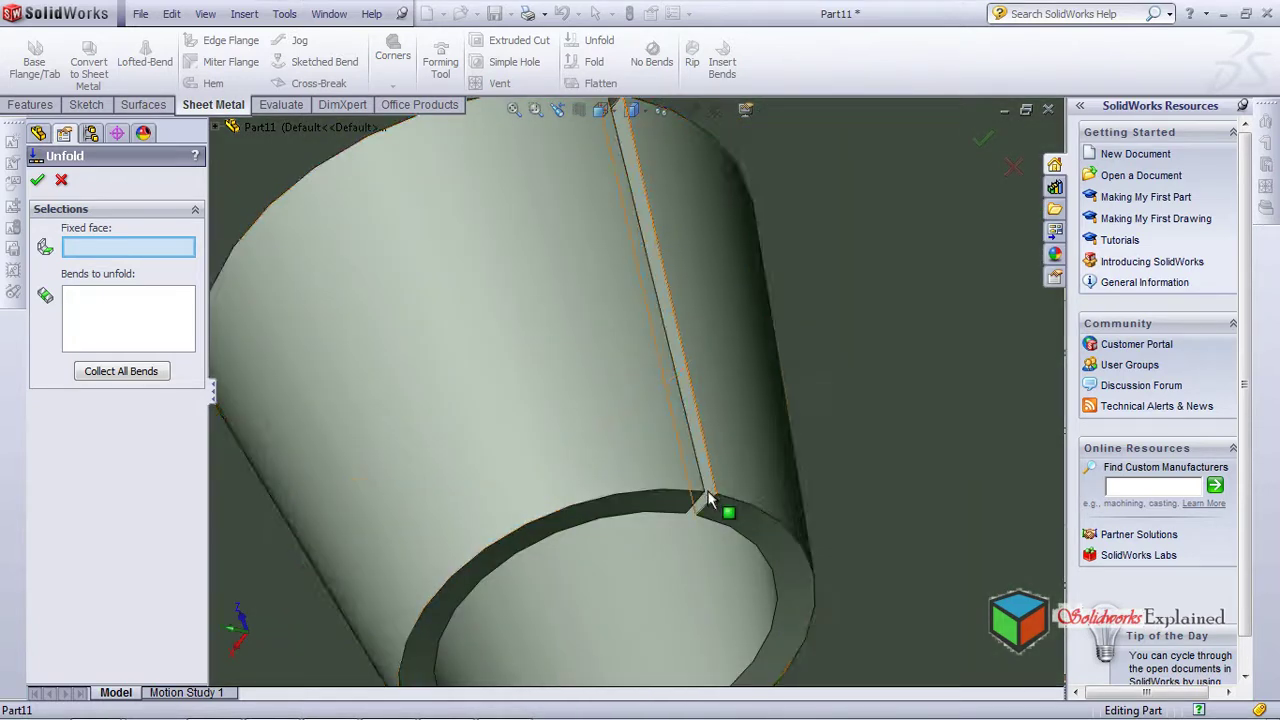
scroll(707, 490, "down", 5)
middle_click_drag(660, 527, 747, 374)
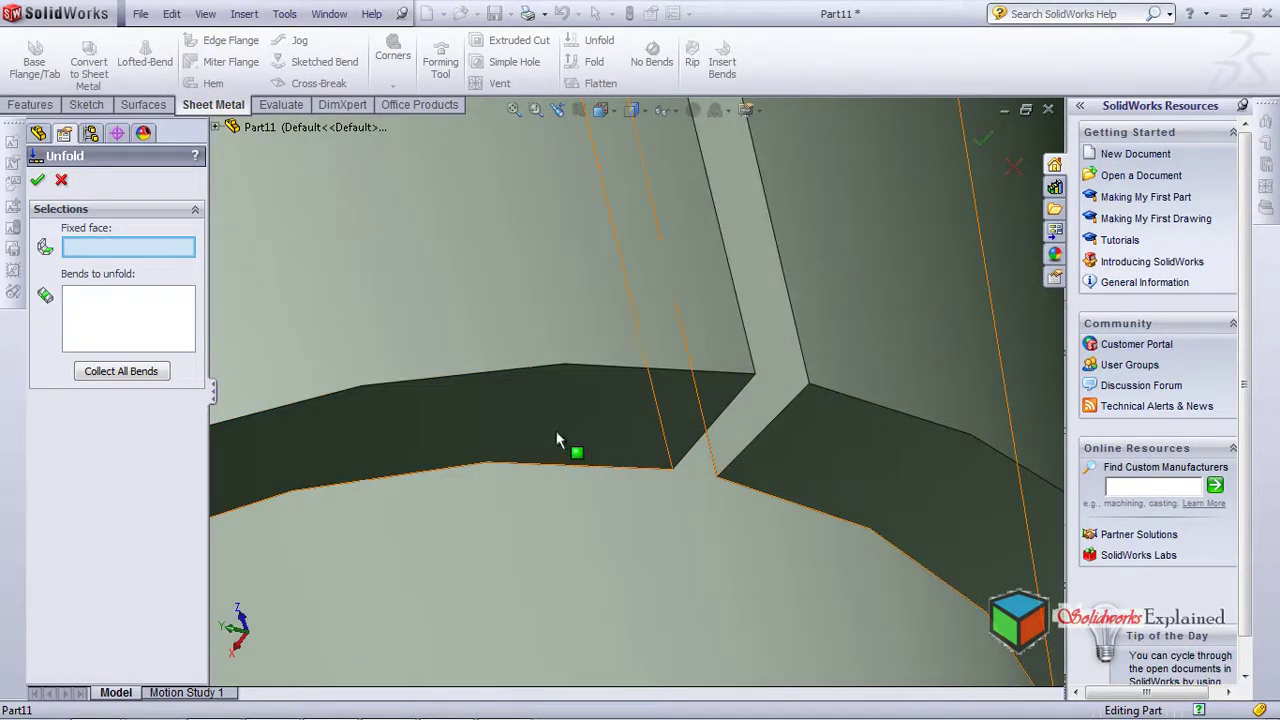
left_click(414, 425)
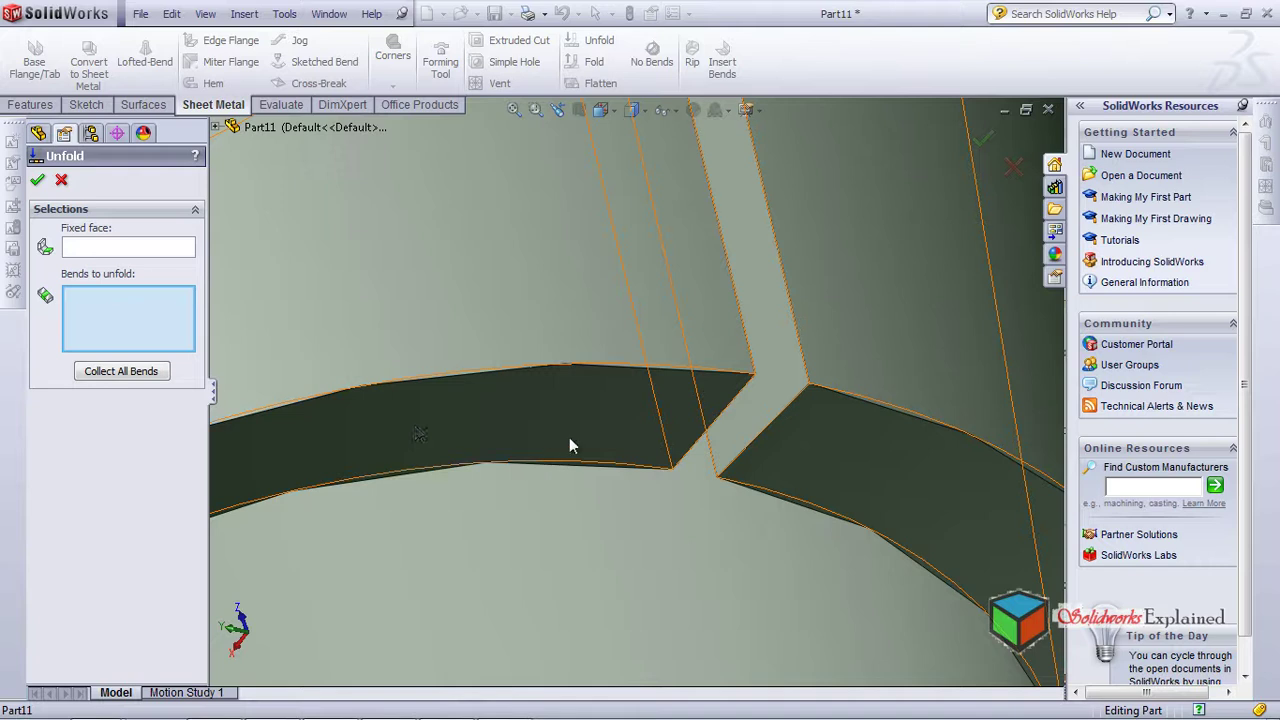
left_click(590, 409)
left_click(170, 242)
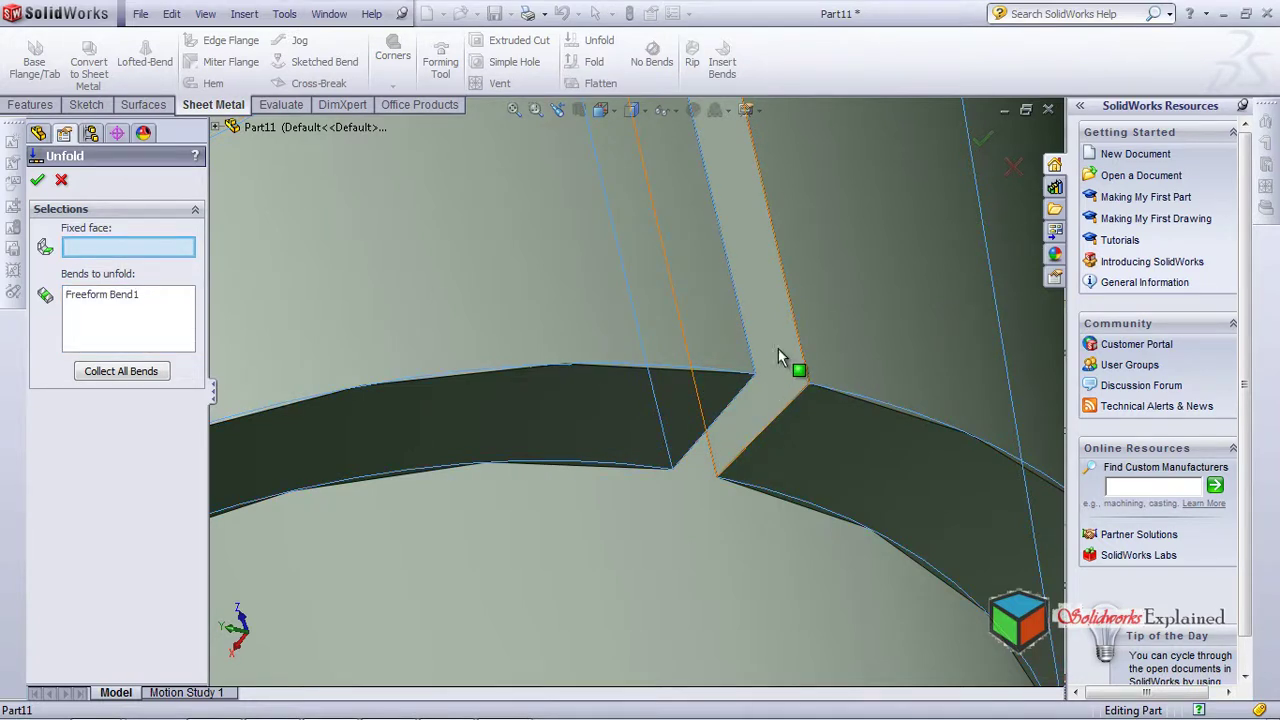
middle_click_drag(785, 366, 688, 385)
left_click(688, 385)
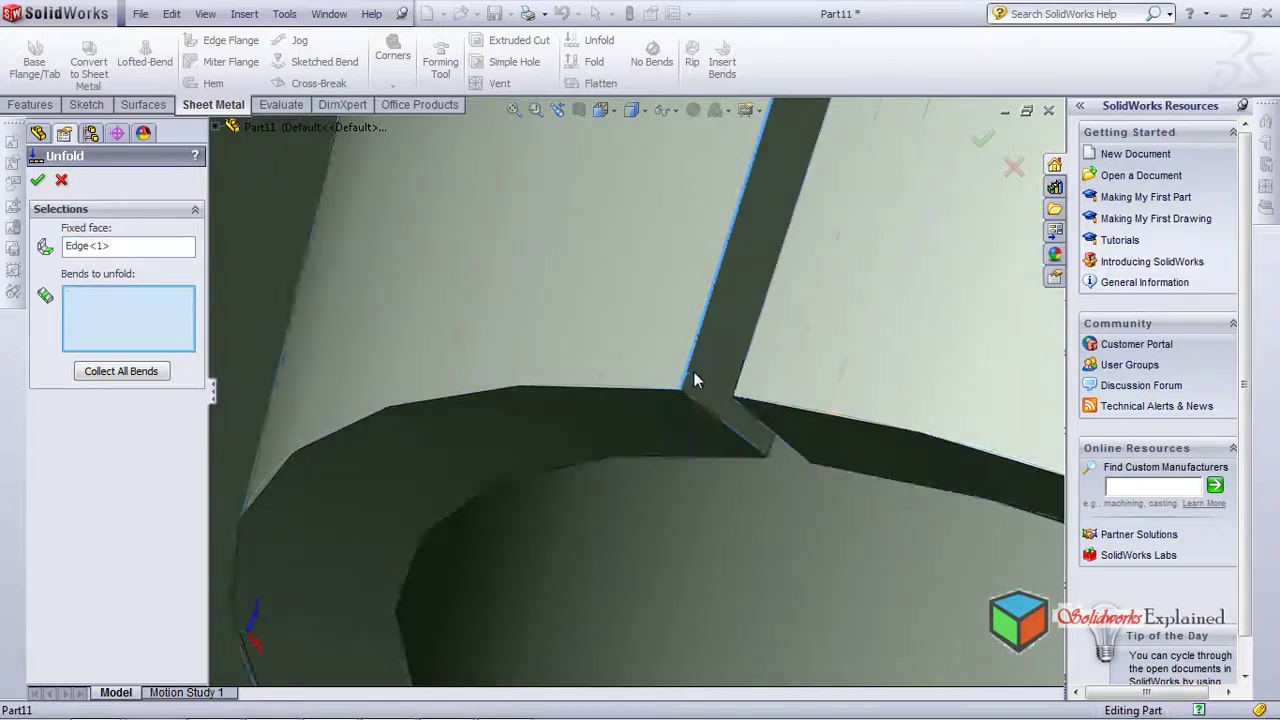
key("Escape")
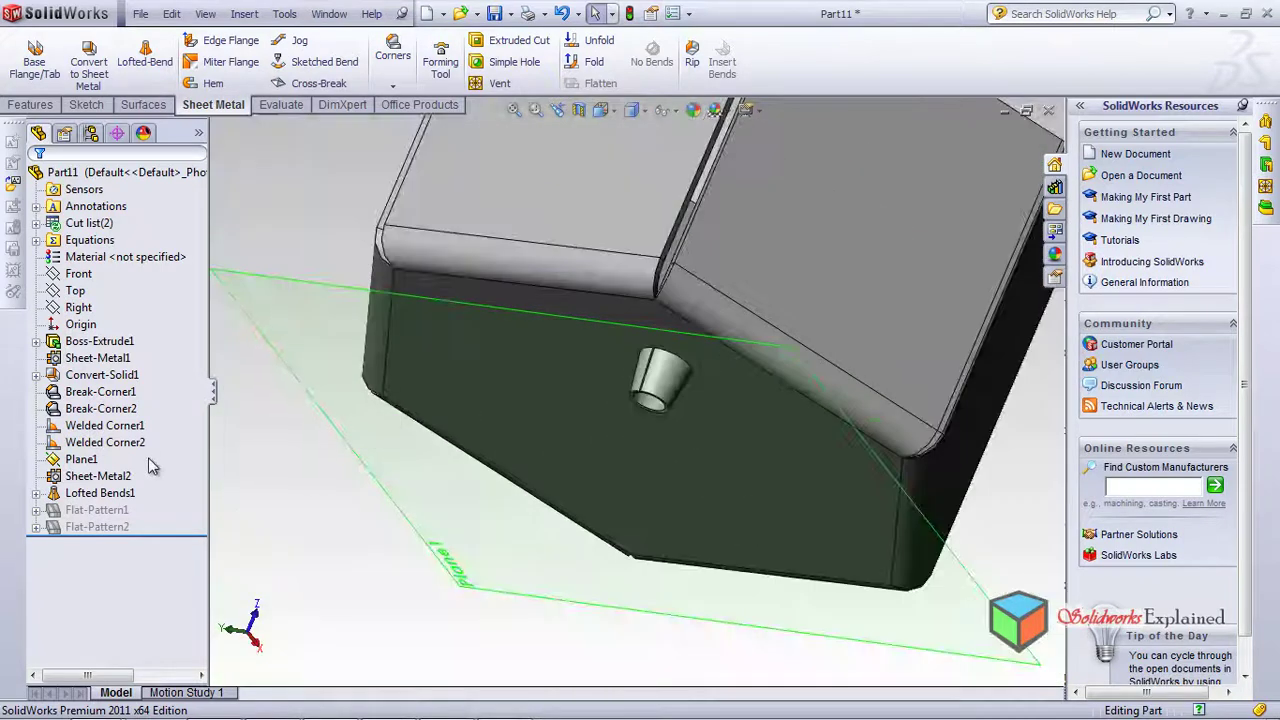
Roll the feature history back to just after Lofted Bends1, ahead of Flat-Pattern1 and Flat-Pattern2
left_click(105, 511)
left_click(103, 527)
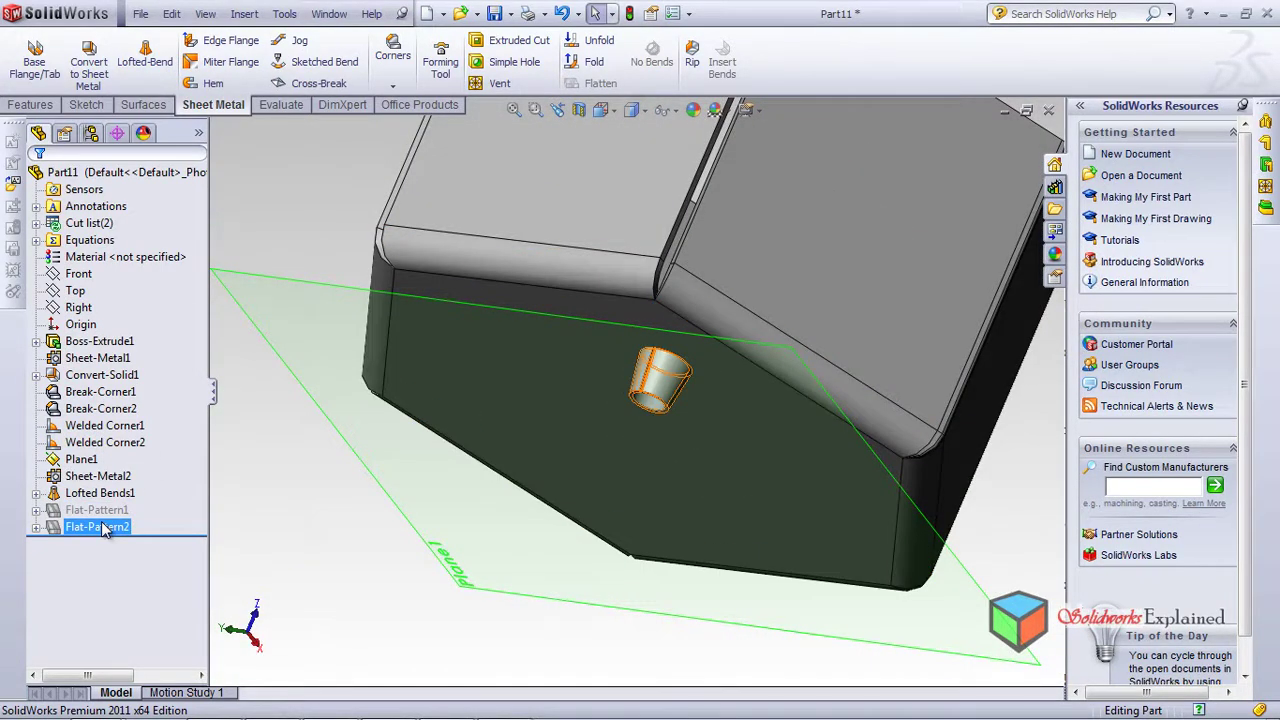
left_click(143, 544)
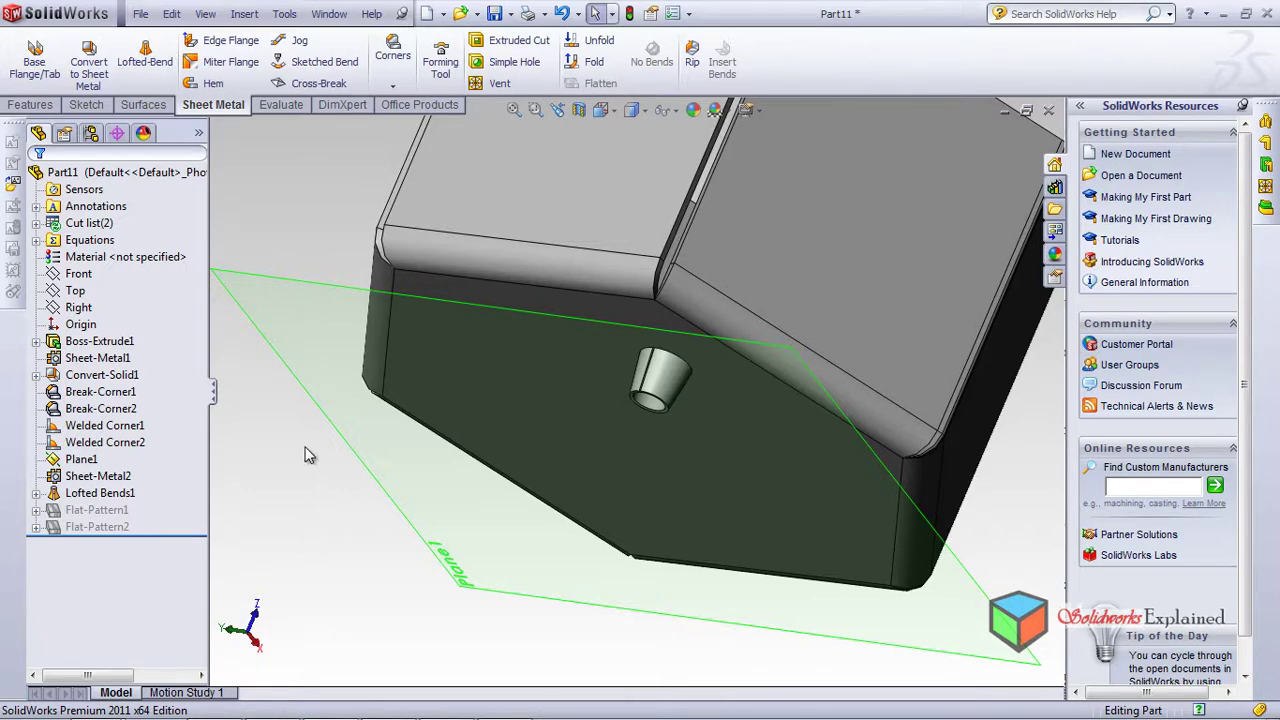
left_click(147, 535)
left_click_drag(148, 519, 140, 515)
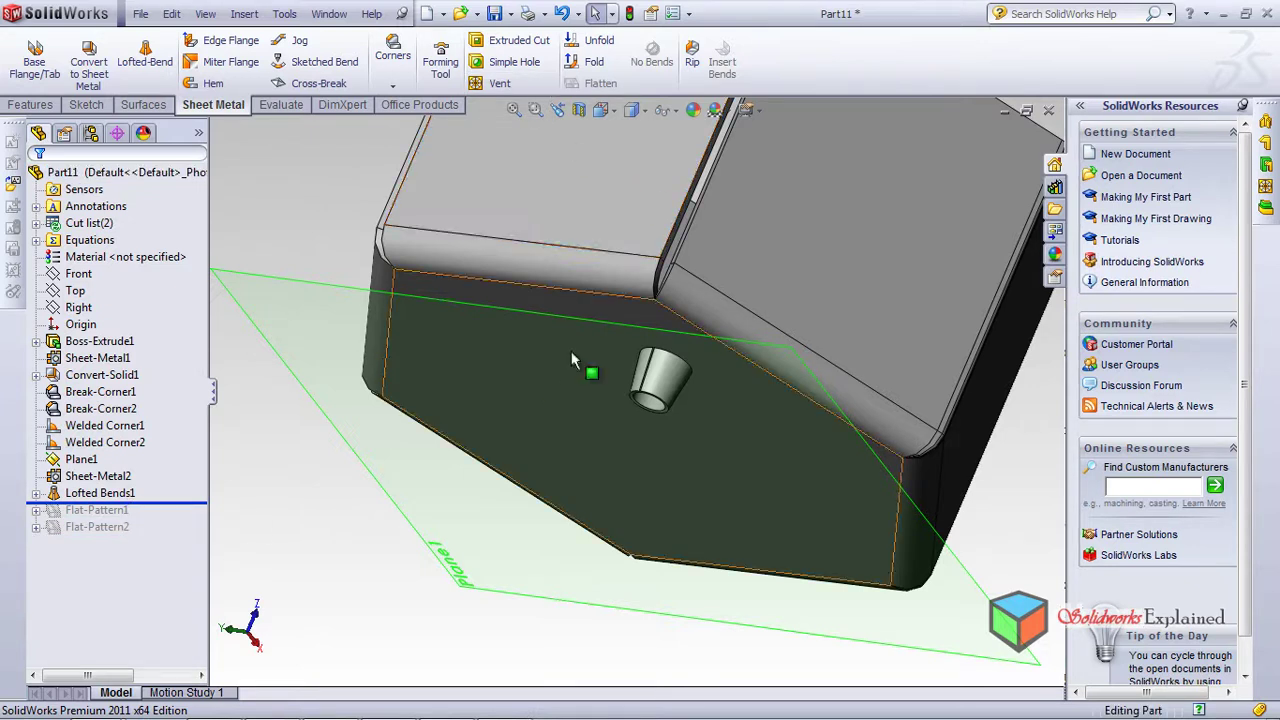
Unfold the lofted bend's Freeform Bend1, keeping the straight outer edge of the cone's seam fixed
left_click(600, 48)
scroll(647, 370, "down", 2)
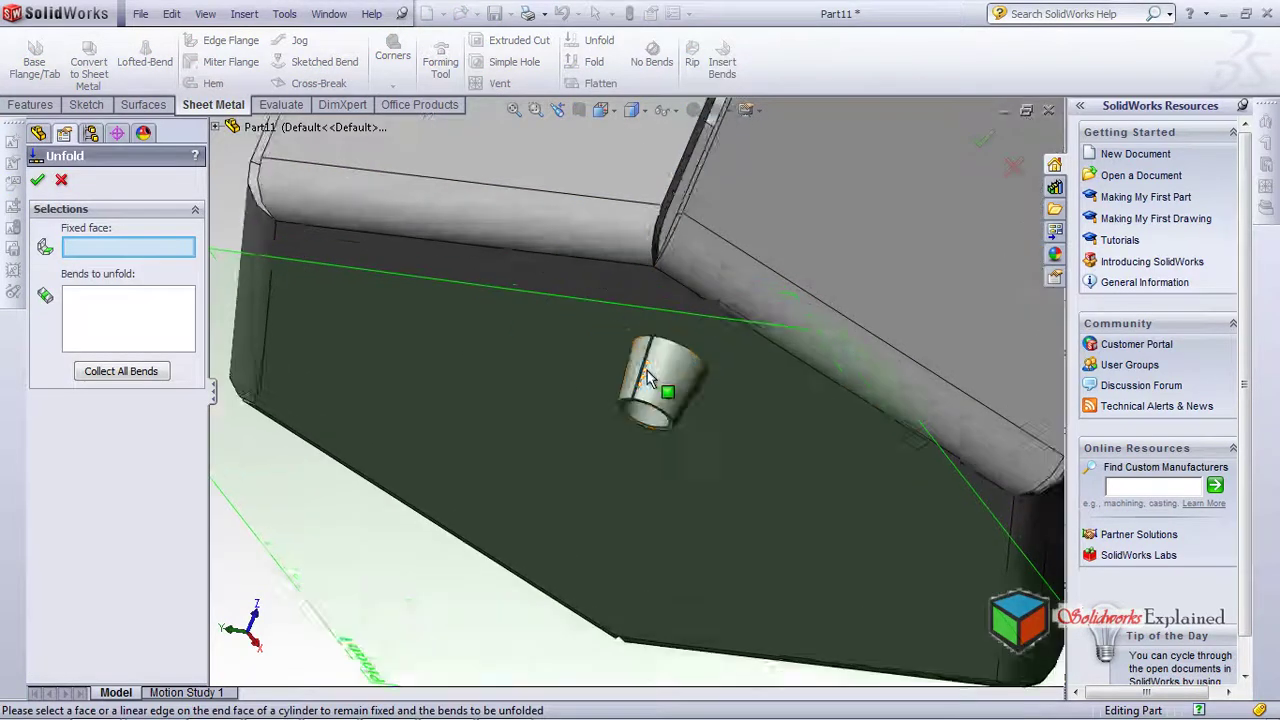
scroll(647, 368, "down", 5)
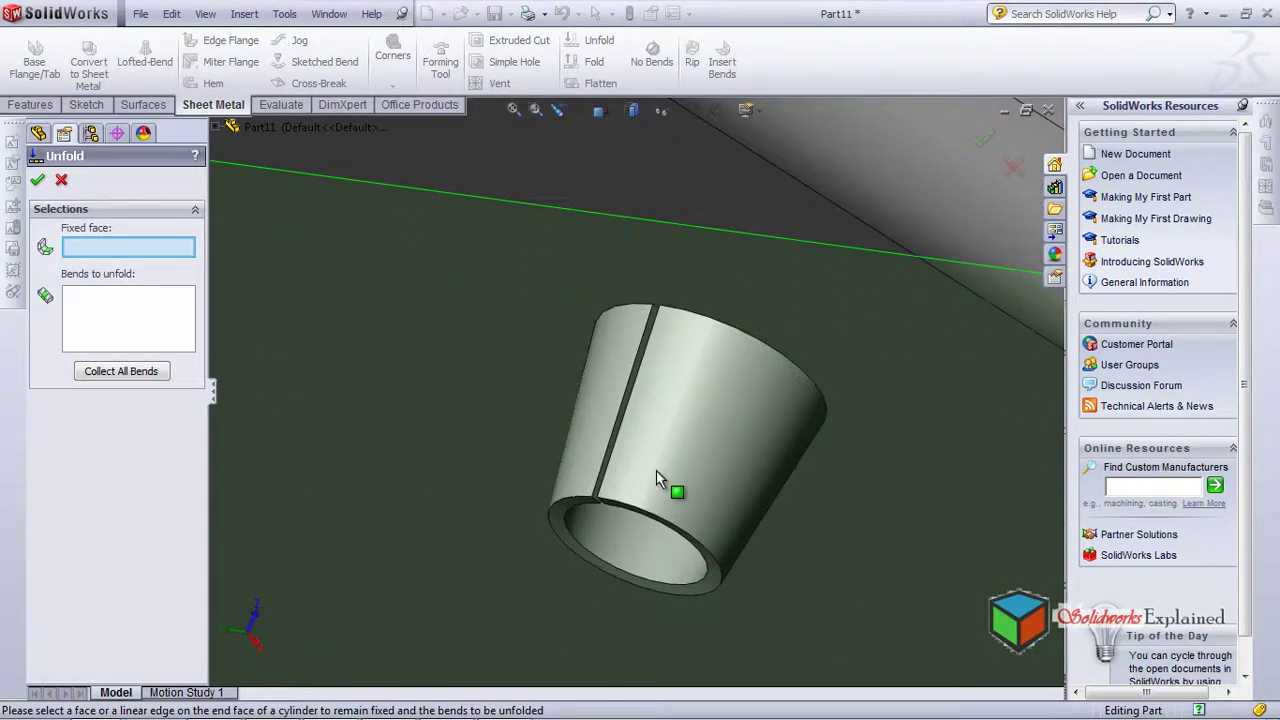
scroll(630, 482, "down", 6)
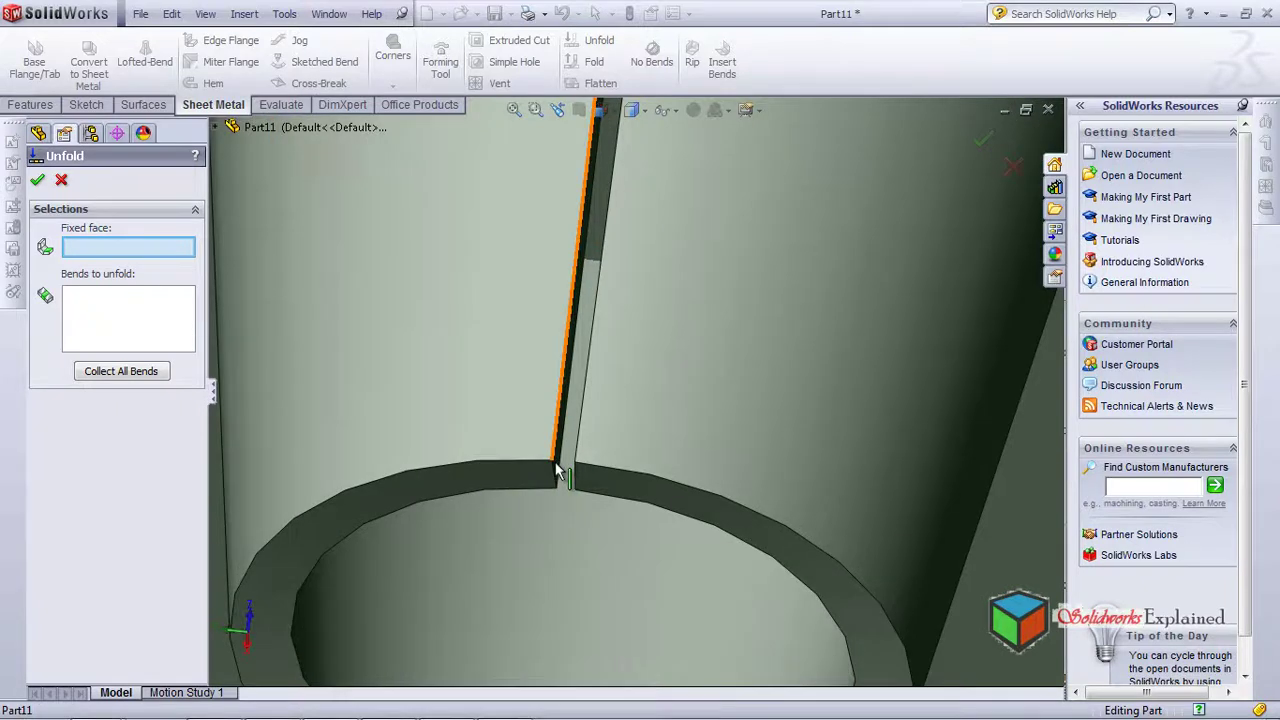
left_click(557, 465)
left_click(806, 392)
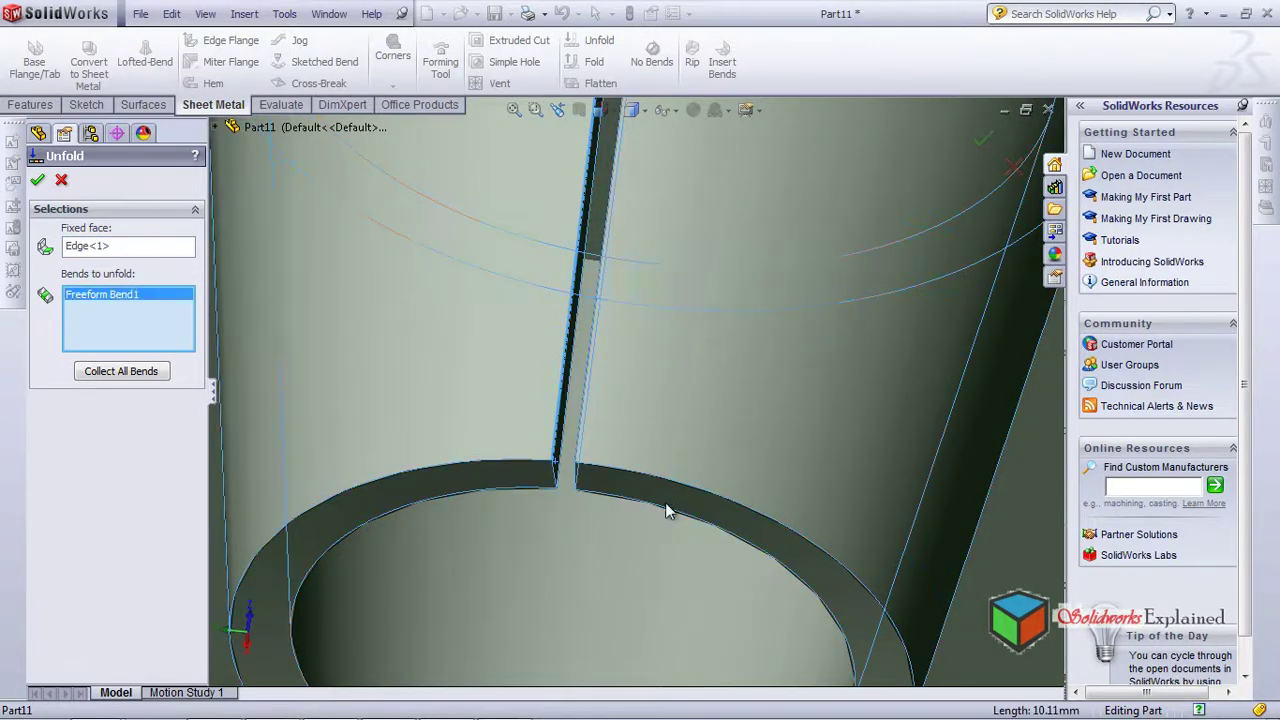
left_click(38, 180)
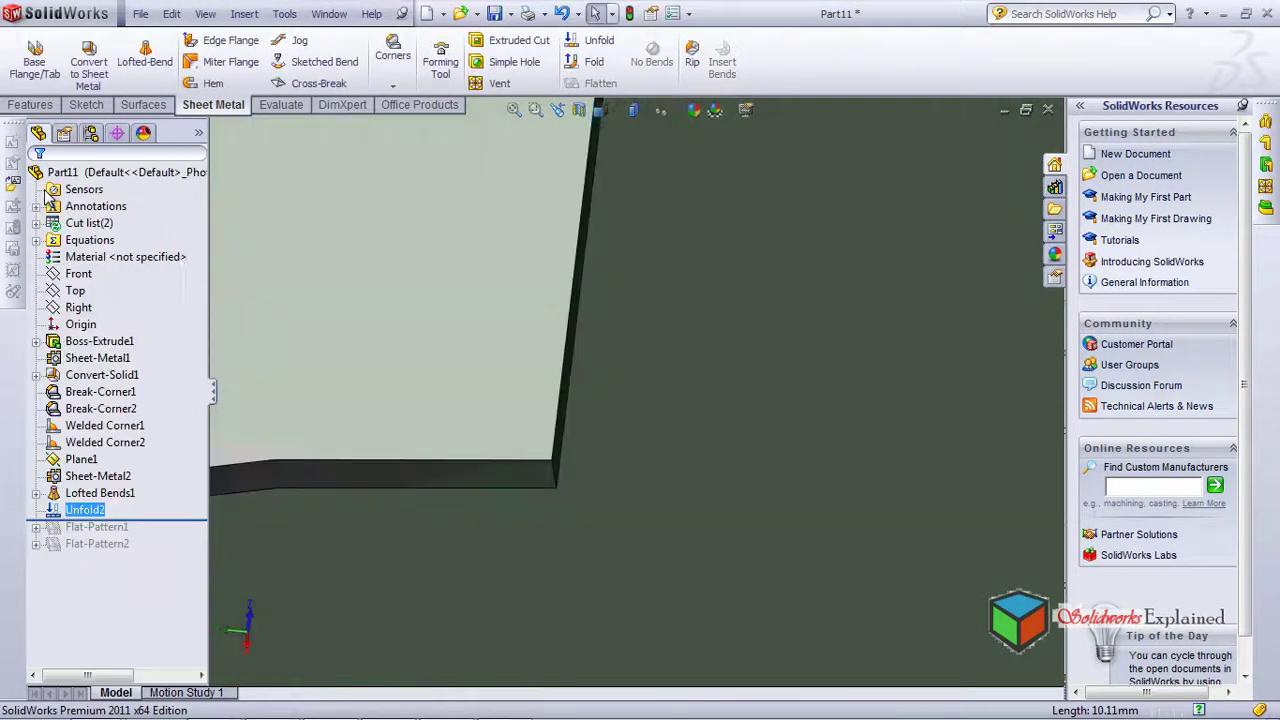
Fold Freeform Bend1 back into the cone, using the same straight seam edge as the fixed reference
scroll(482, 415, "up", 2)
scroll(553, 389, "down", 4)
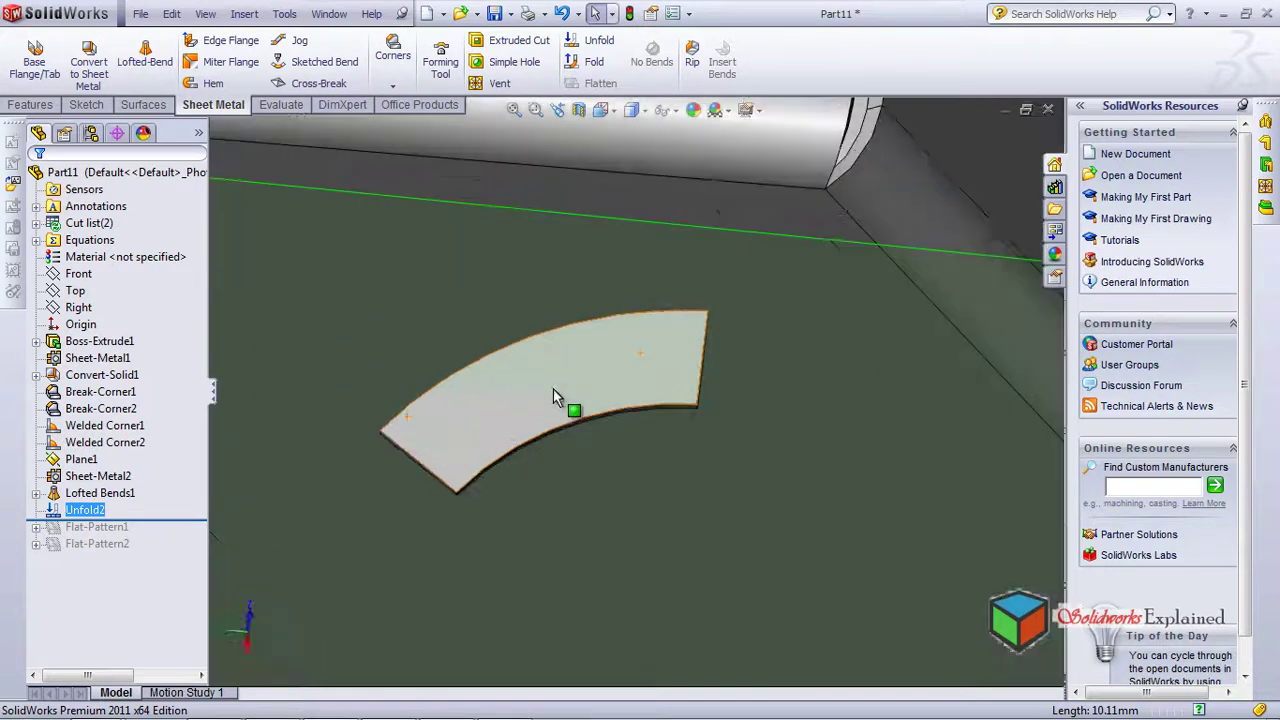
scroll(530, 388, "down", 1)
middle_click_drag(530, 382, 543, 509)
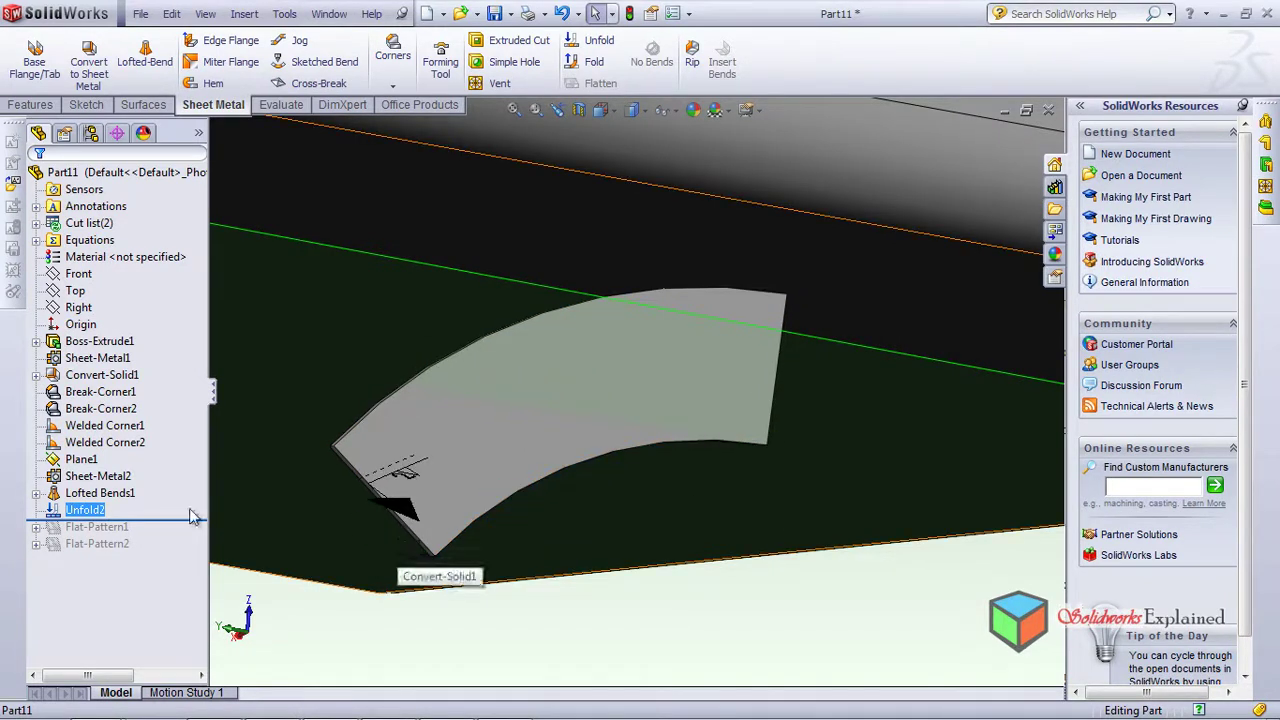
right_click(84, 513)
left_click(22, 662)
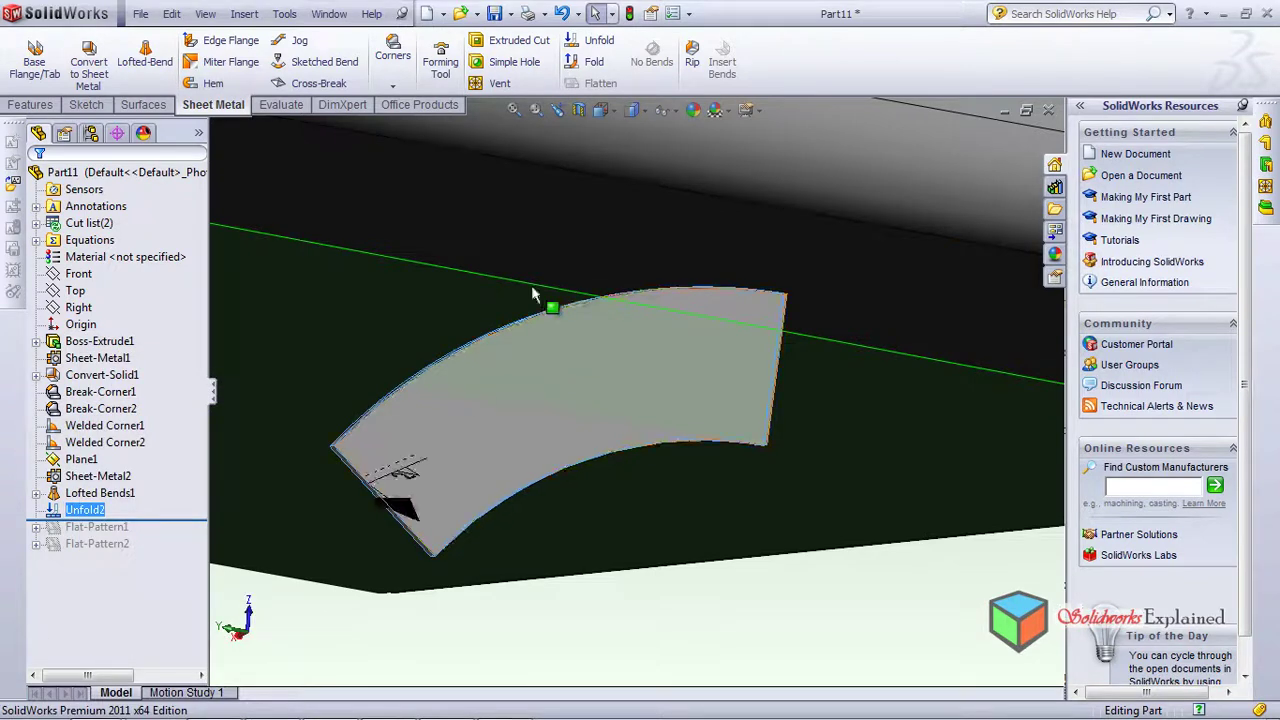
left_click(590, 66)
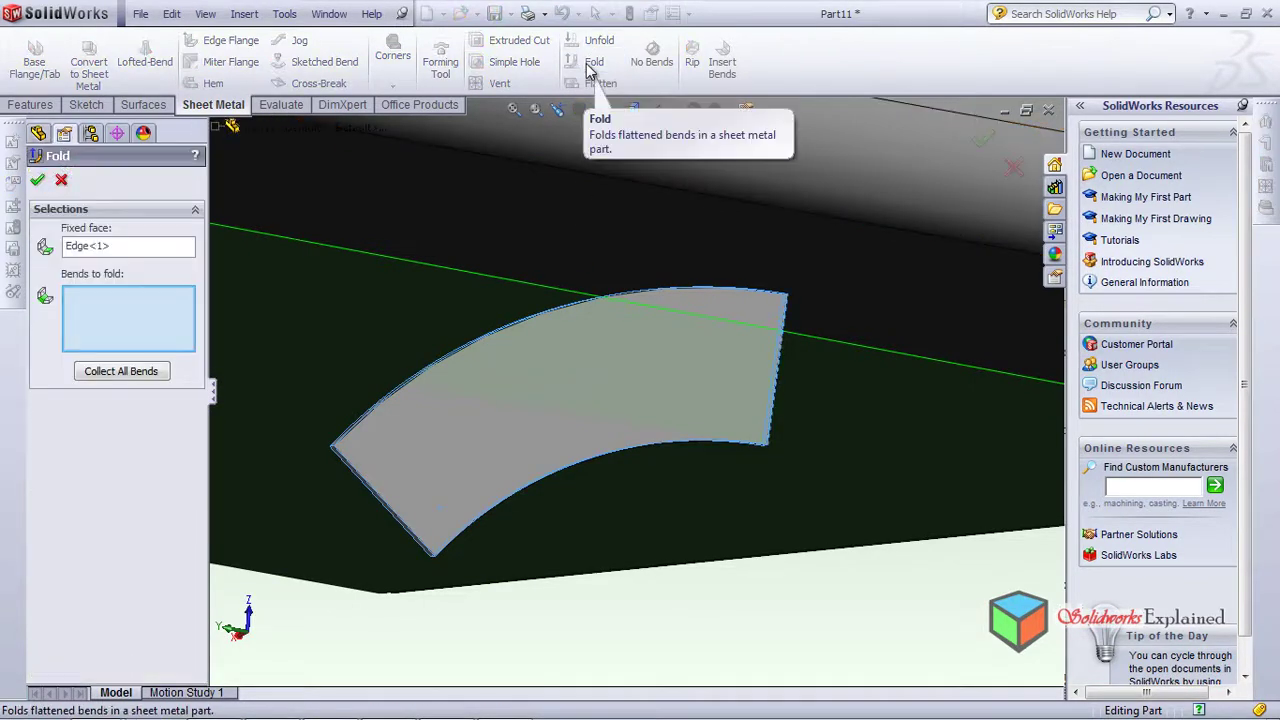
left_click(535, 433)
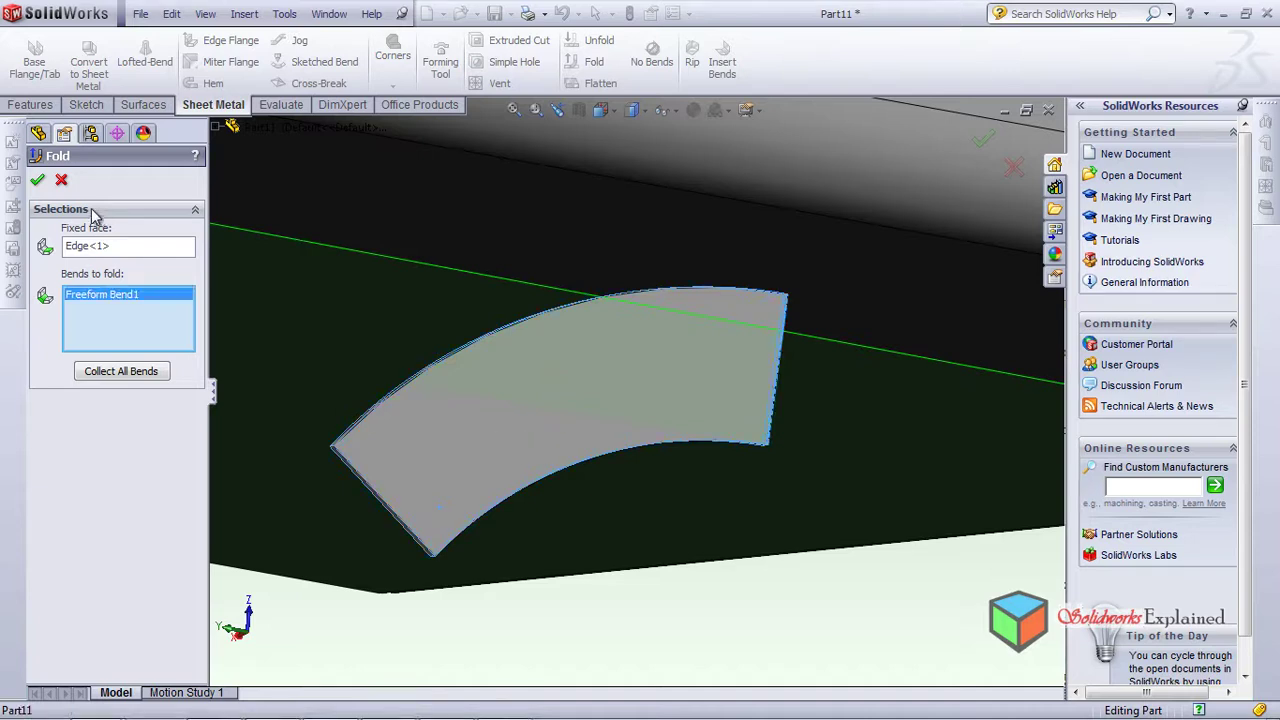
left_click(38, 181)
scroll(557, 414, "down", 3)
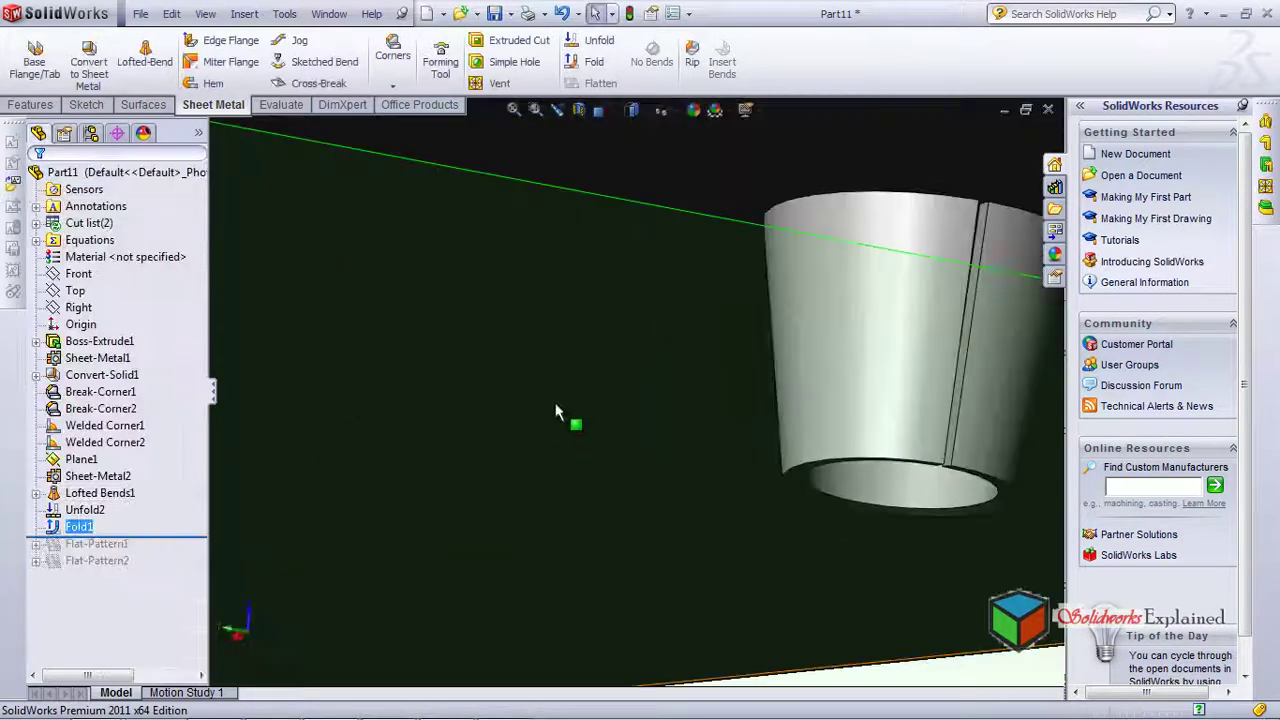
scroll(580, 395, "up", 5)
scroll(605, 375, "down", 2)
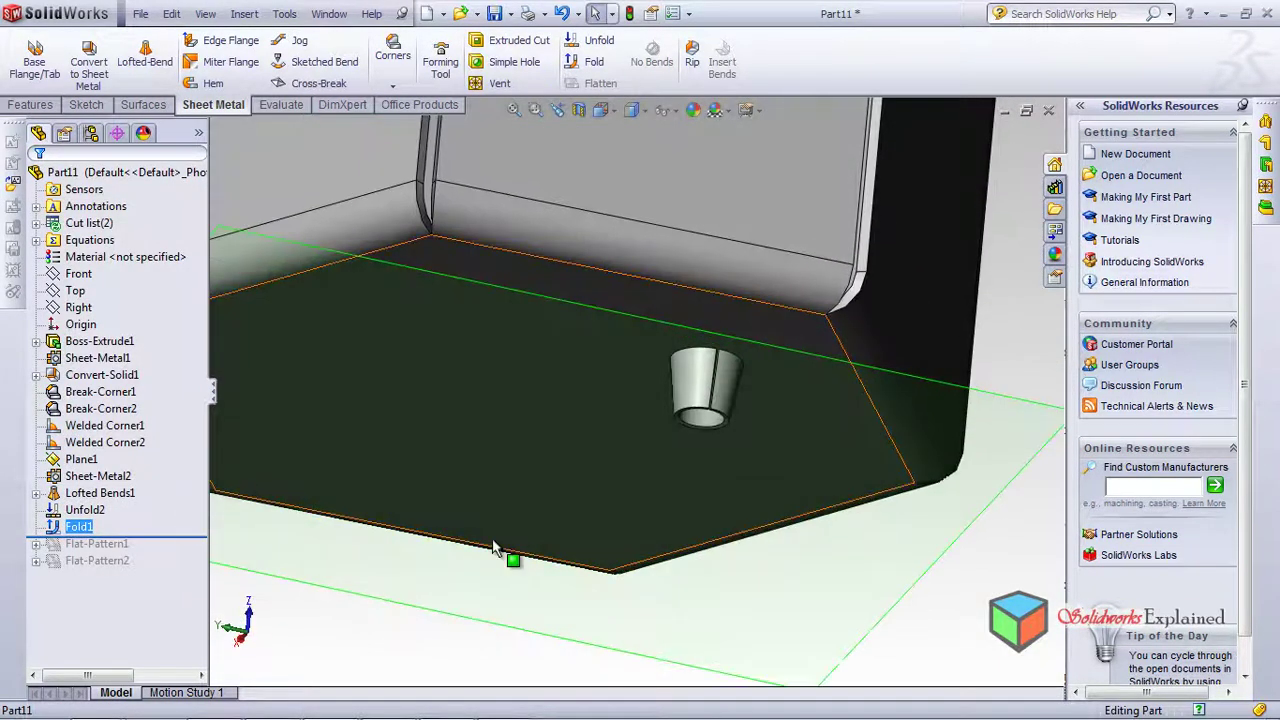
scroll(500, 551, "up", 5)
middle_click_drag(586, 480, 654, 497)
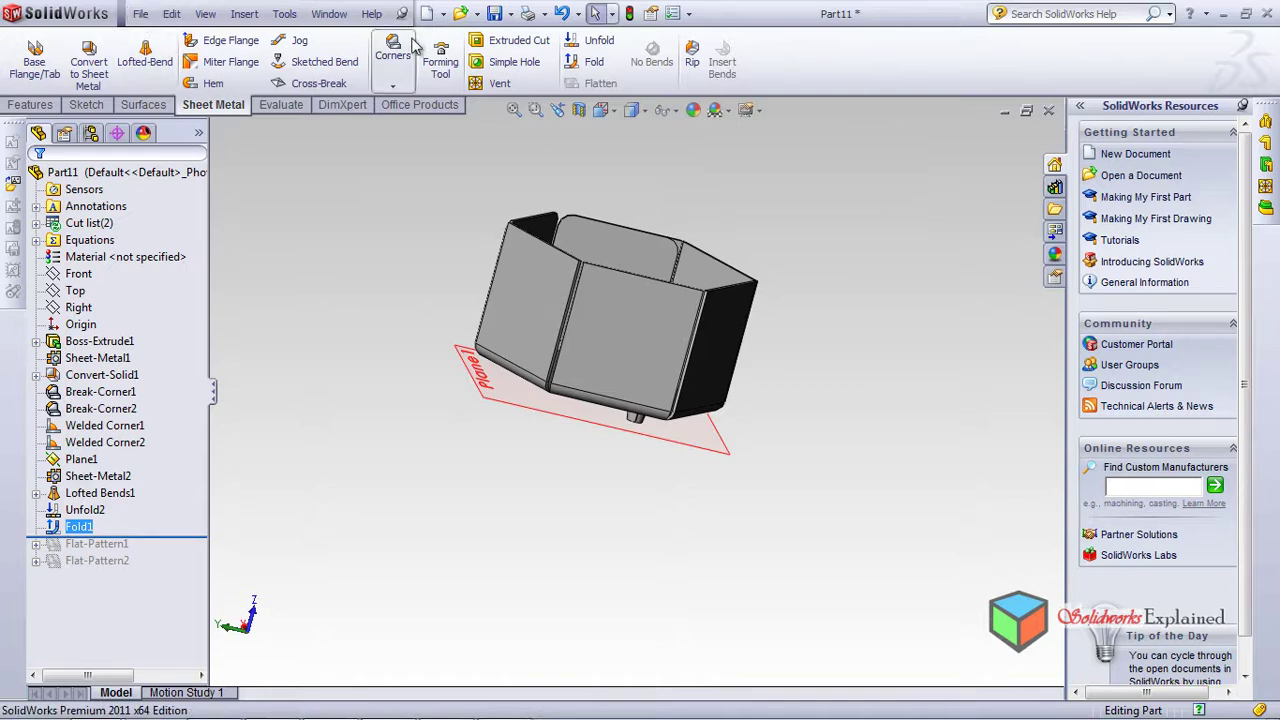
Create a new part and sketch a circle of about 43 mm radius centred on the origin of the Front plane
left_click(427, 13)
left_click(657, 604)
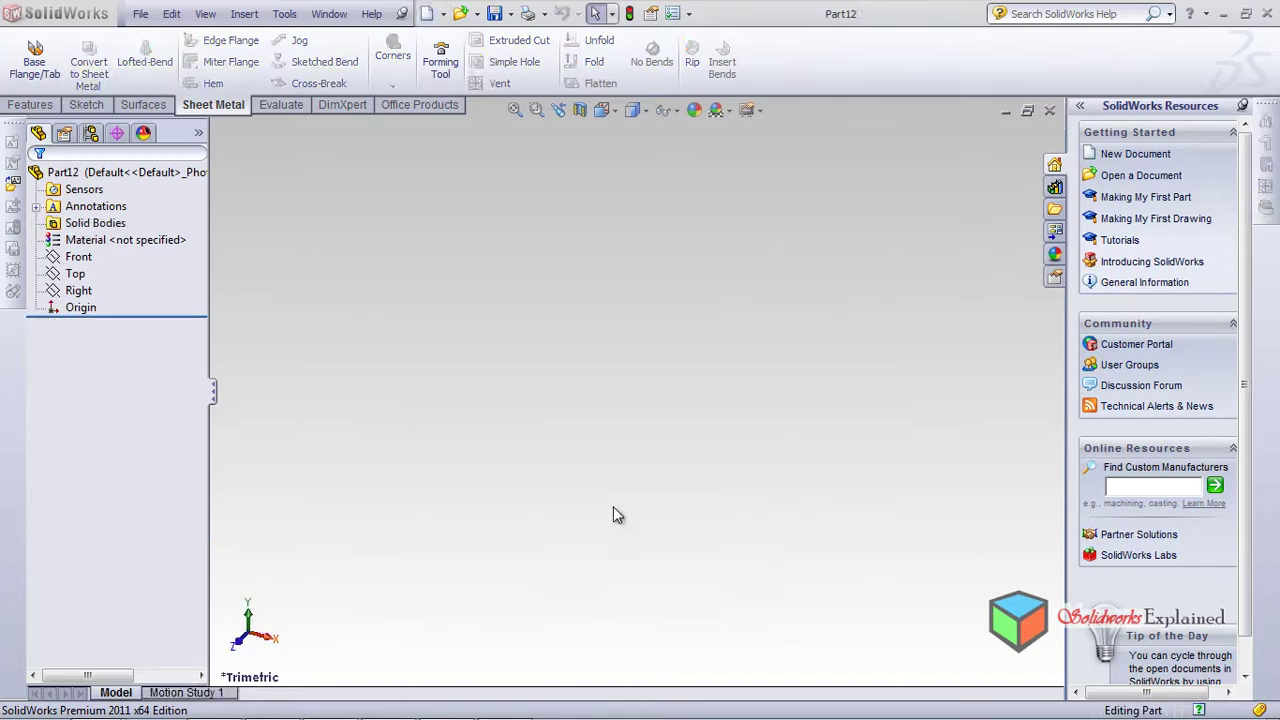
left_click(79, 257)
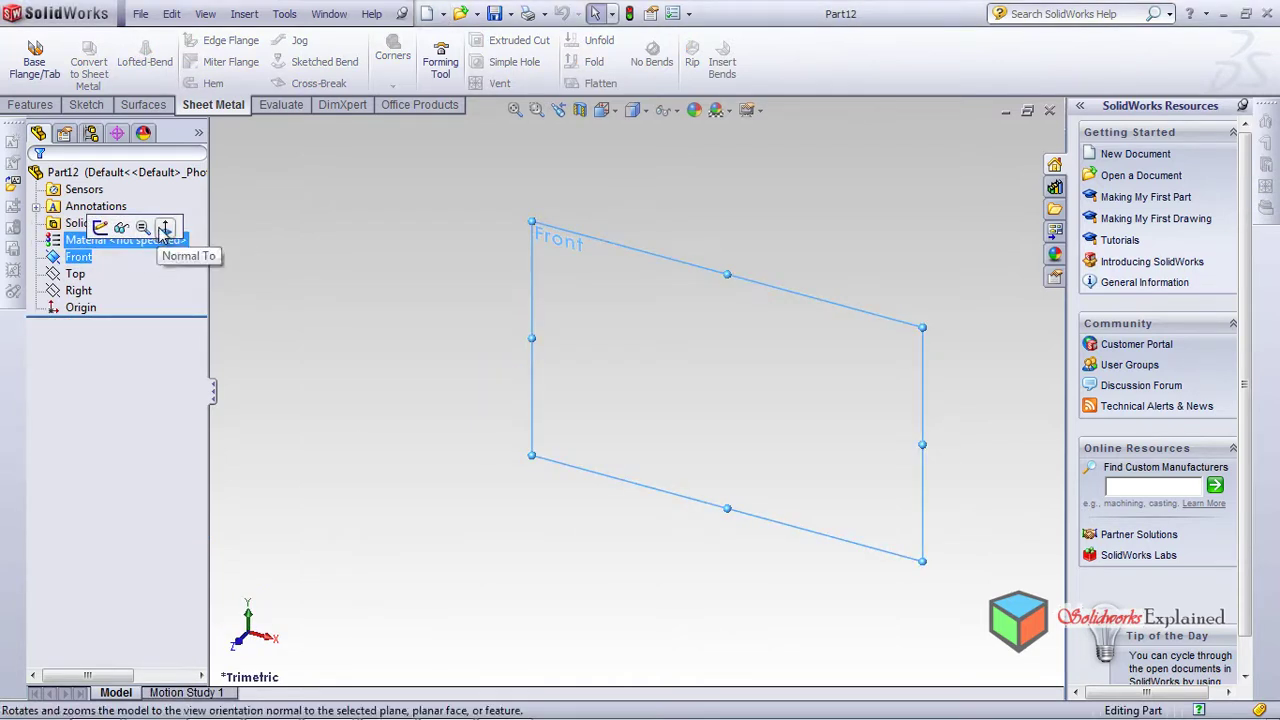
left_click(150, 222)
left_click(71, 107)
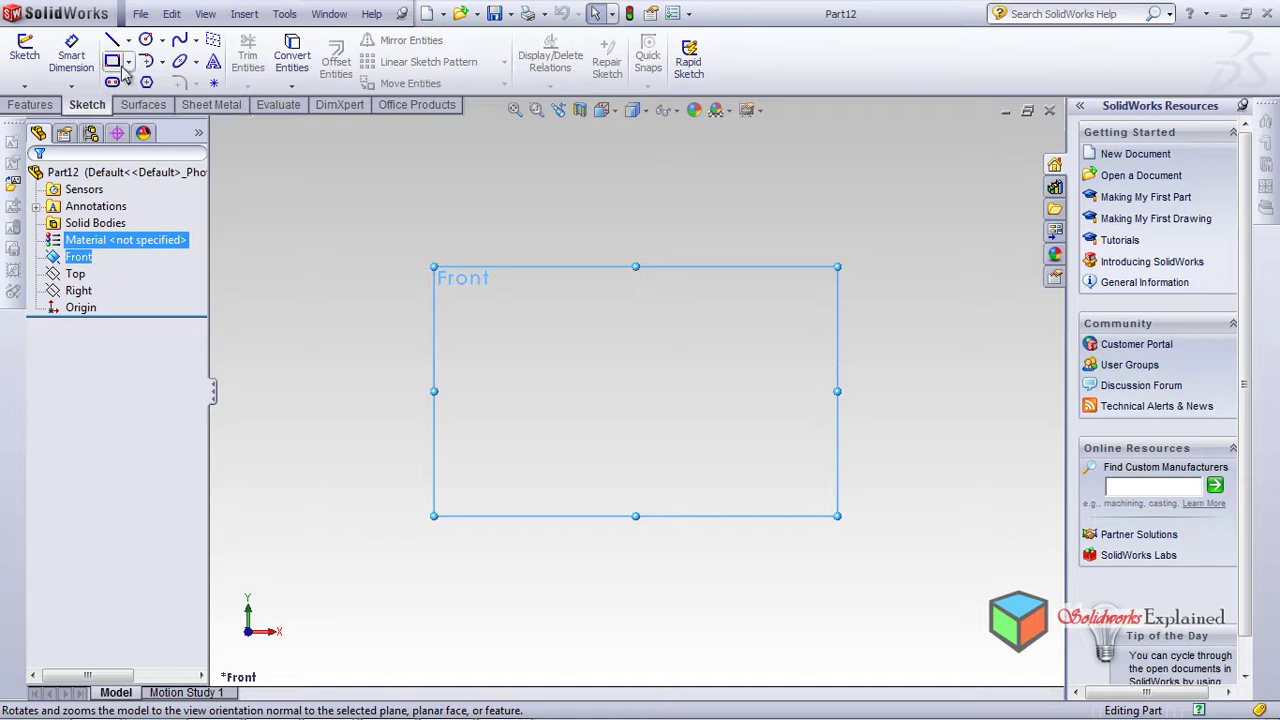
left_click(146, 39)
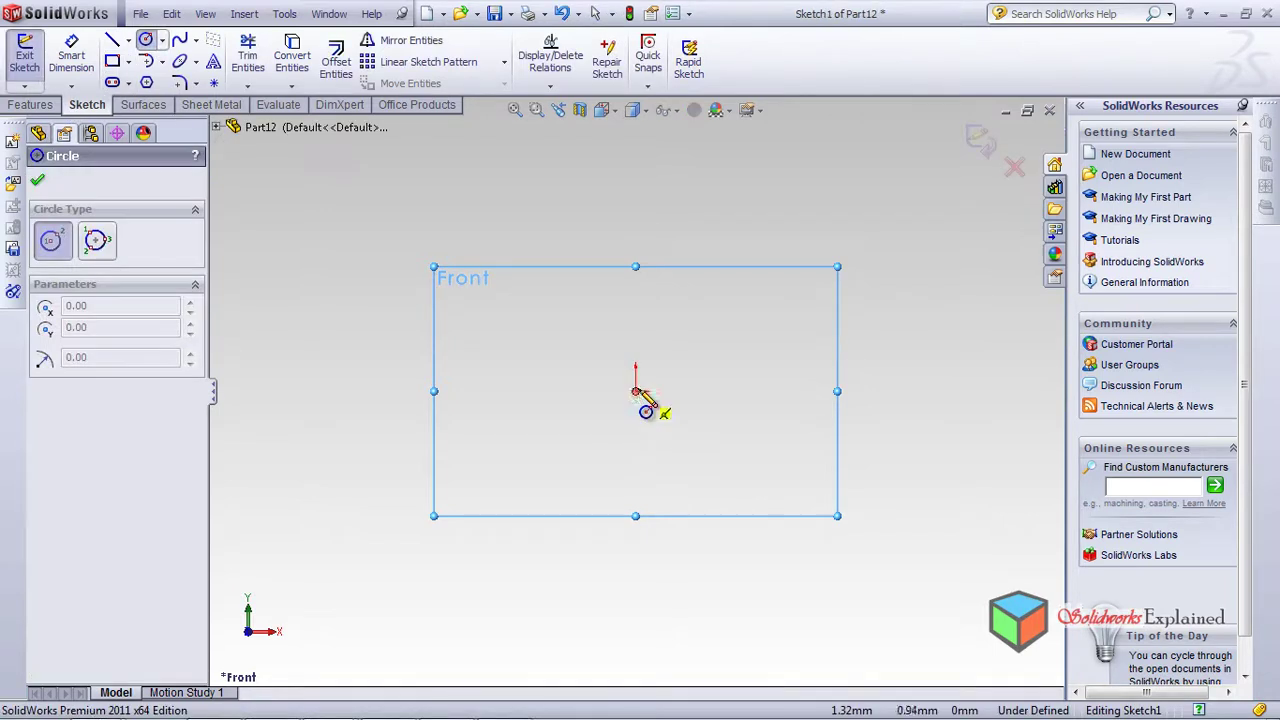
left_click(635, 390)
left_click(718, 489)
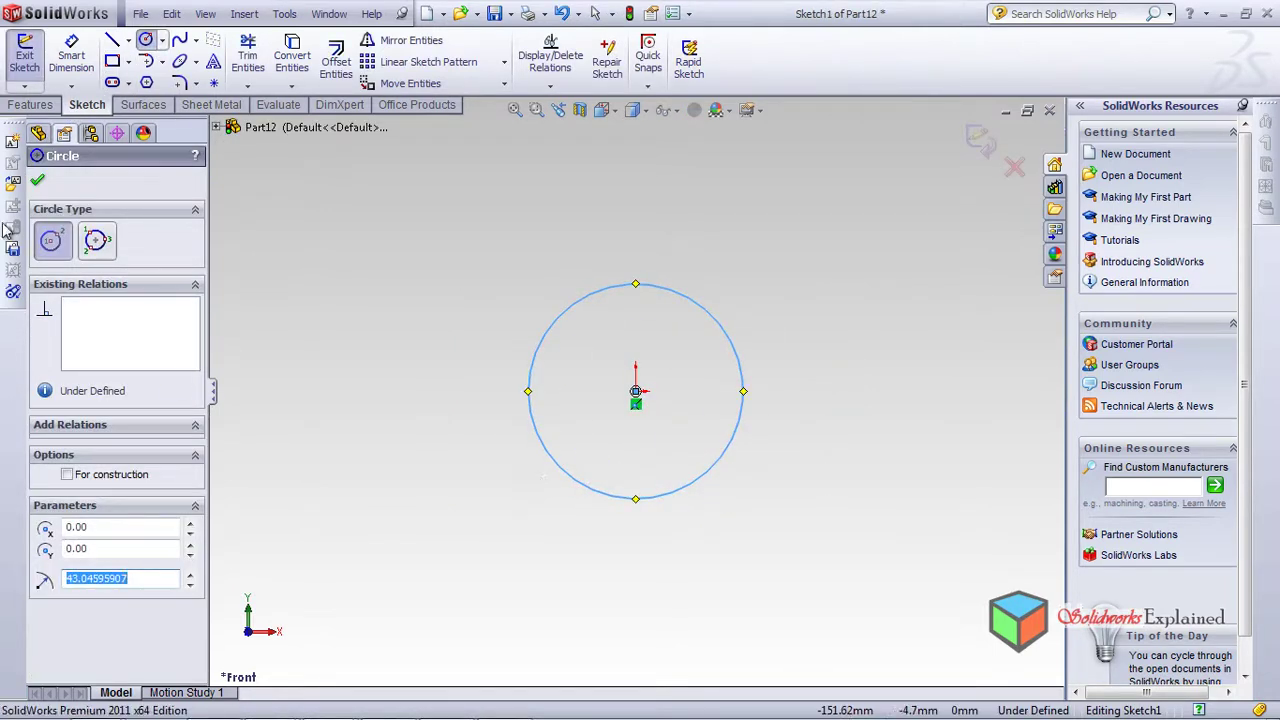
Start a Boss-Extrude of the circle from the sketch plane with a blind depth of 100 mm
left_click(30, 105)
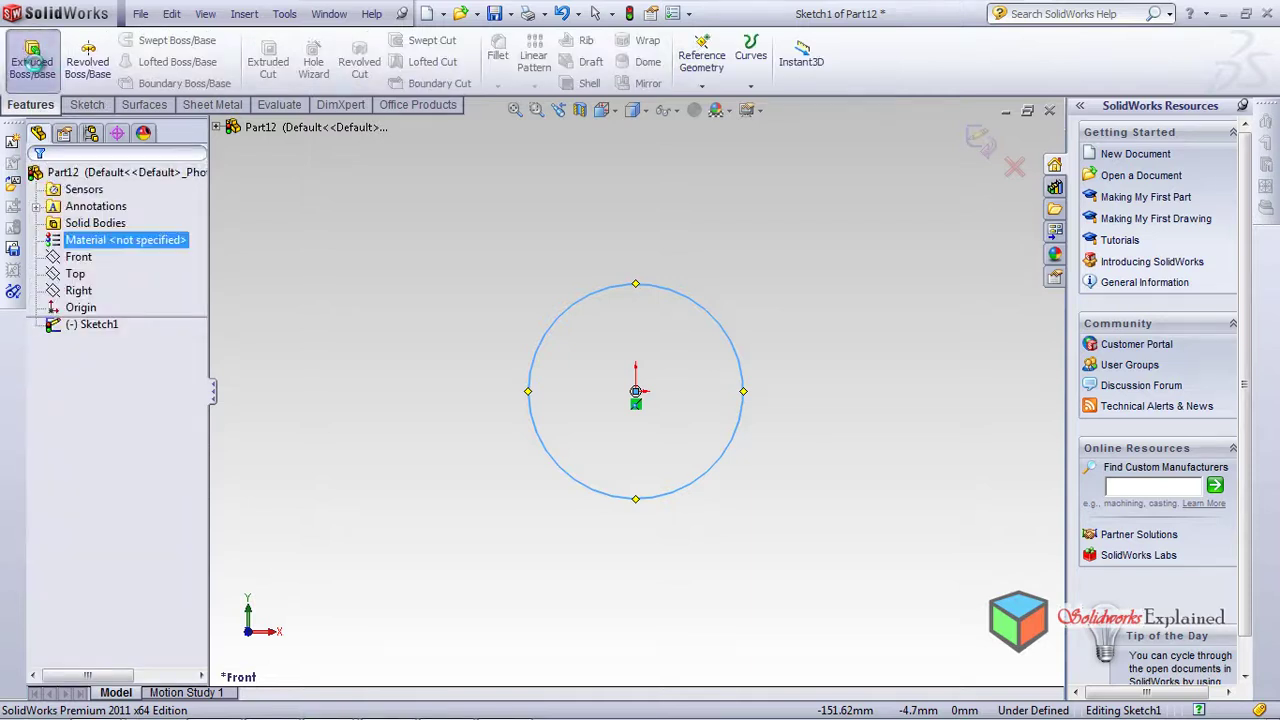
left_click(32, 58)
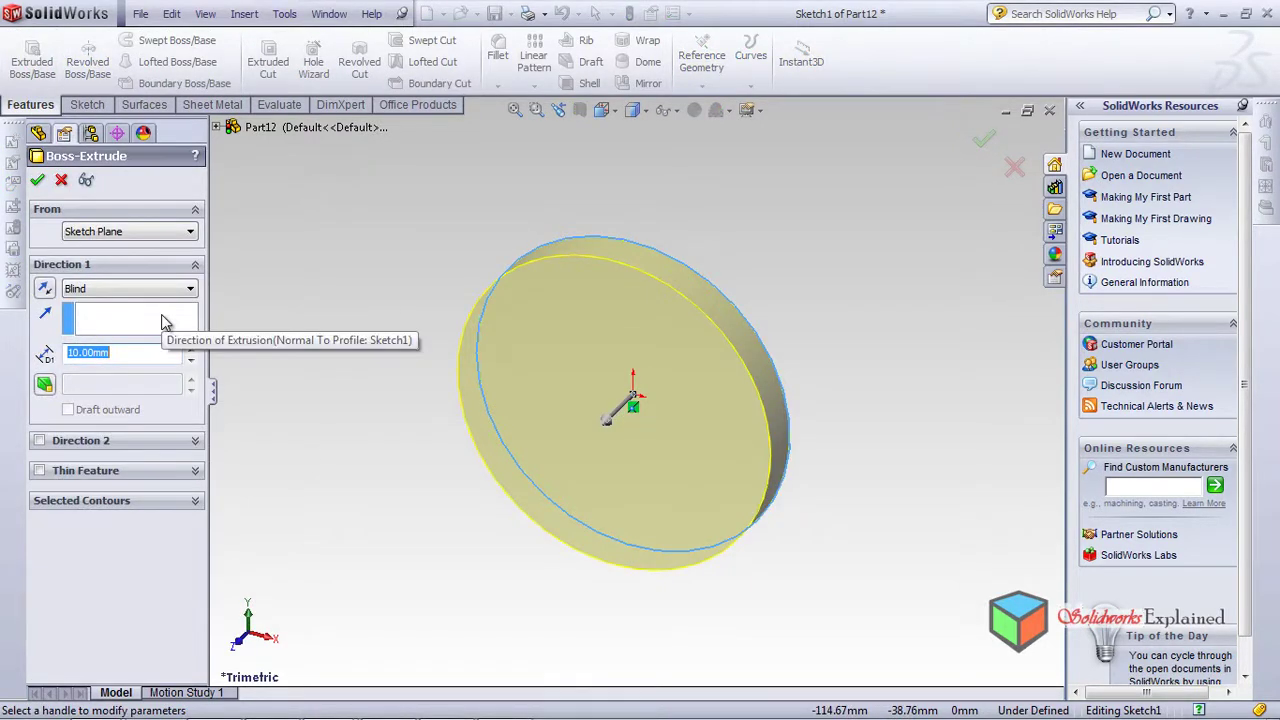
key("Return")
scroll(435, 508, "down", 2)
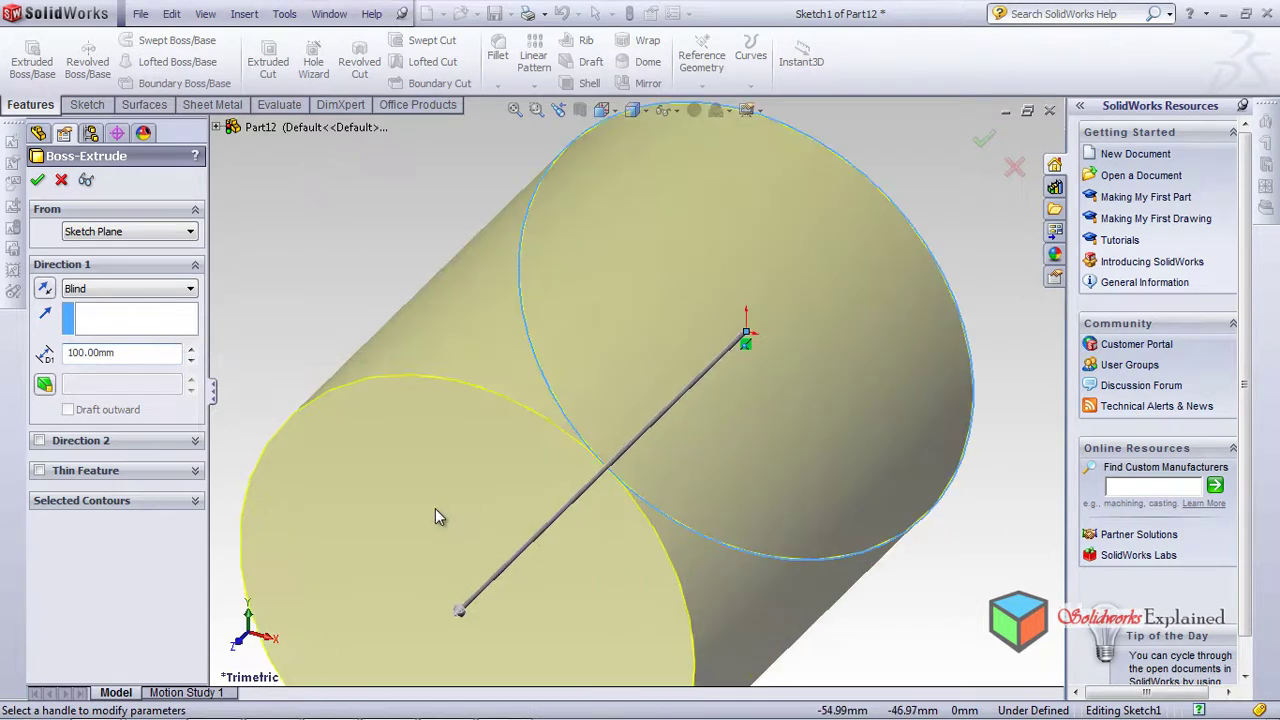
scroll(435, 508, "up", 3)
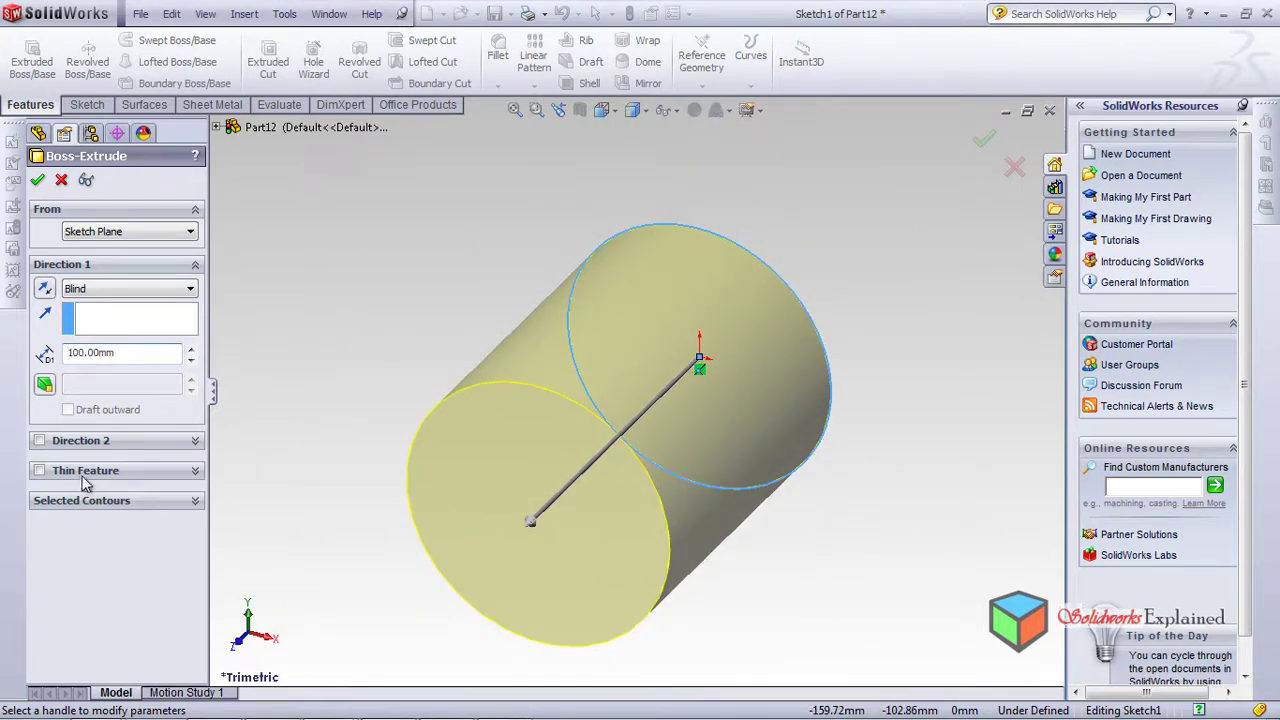
Make the extrusion a one-direction thin feature with a 2 mm wall and create the tube
left_click(40, 471)
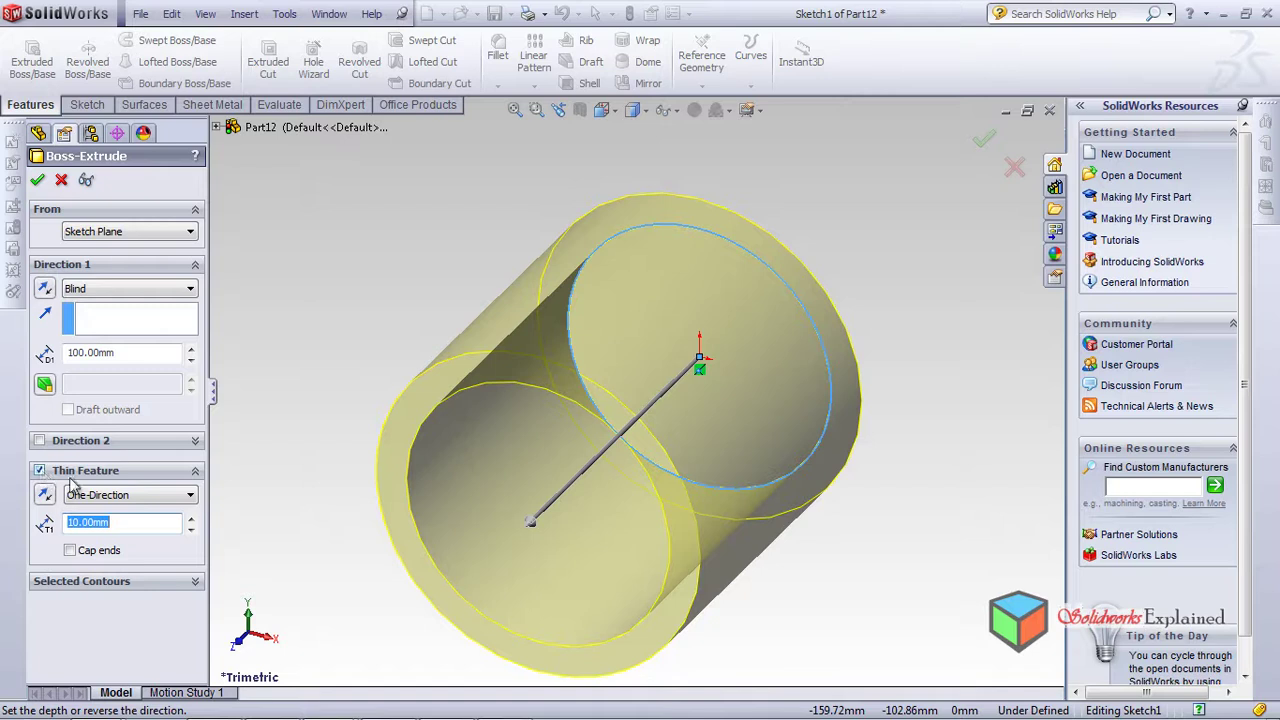
middle_click_drag(300, 480, 356, 458)
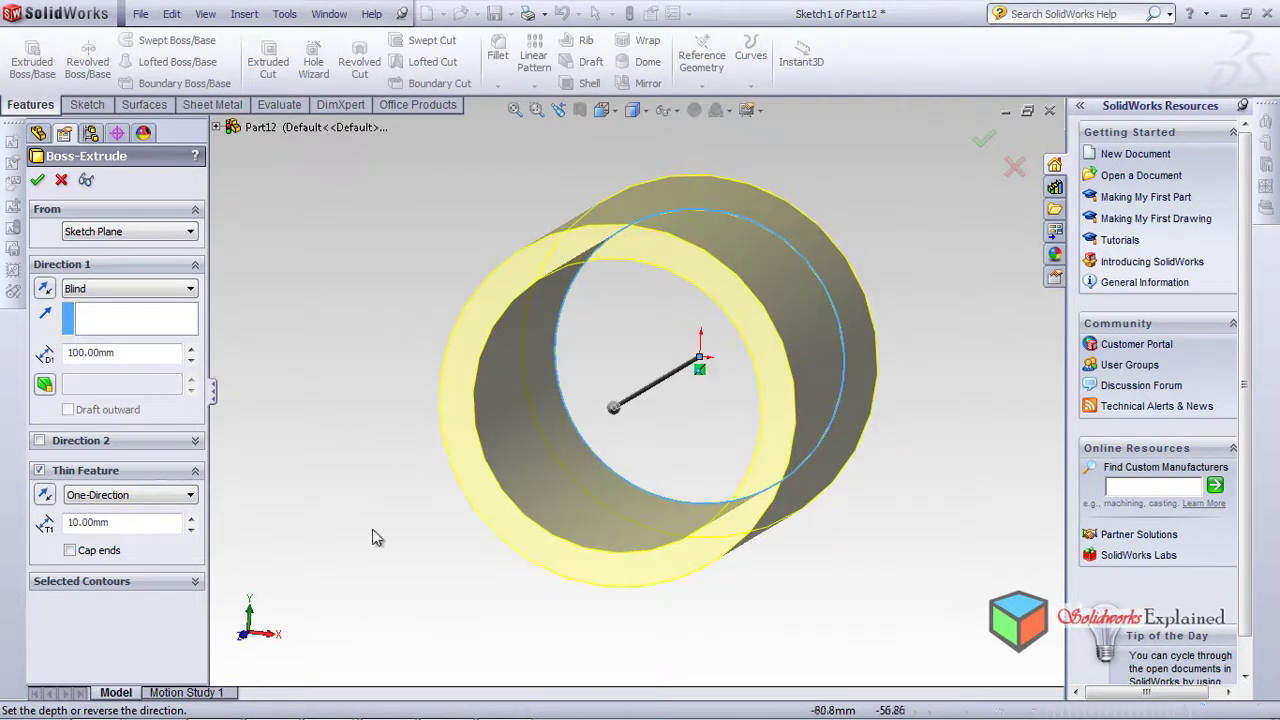
left_click_drag(126, 524, 3, 525)
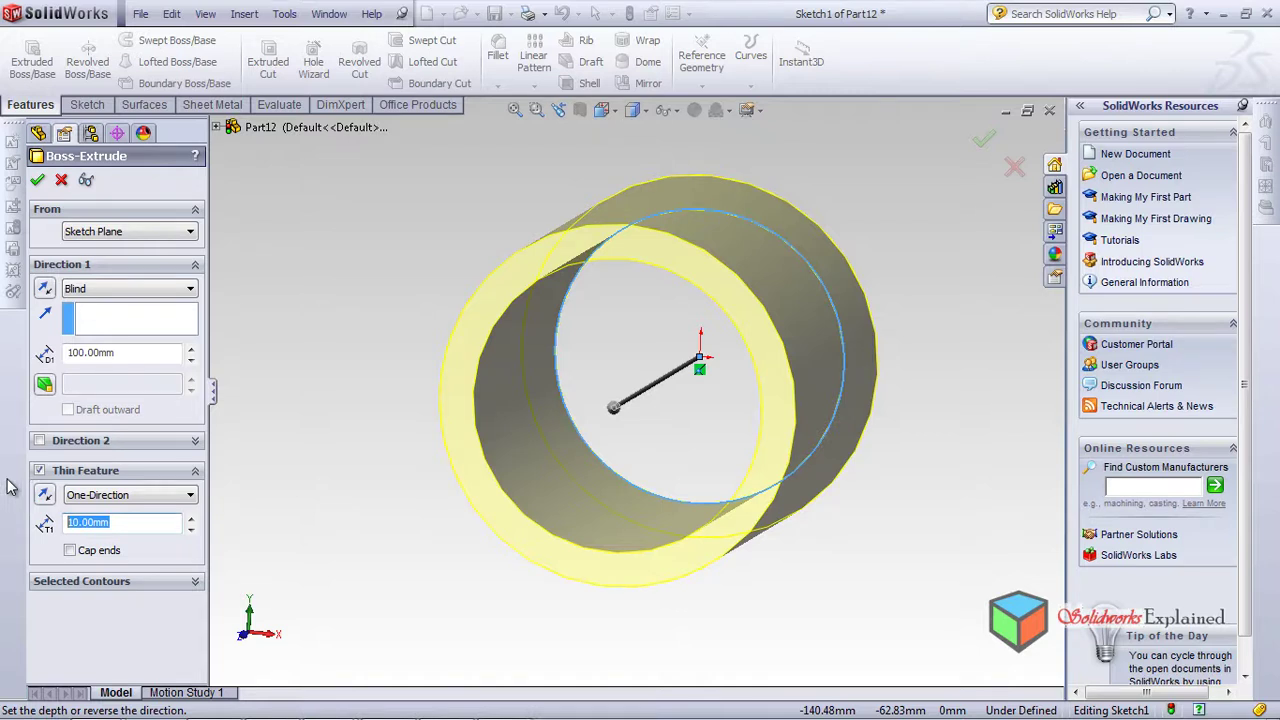
type("2")
scroll(670, 315, "down", 3)
scroll(620, 380, "up", 4)
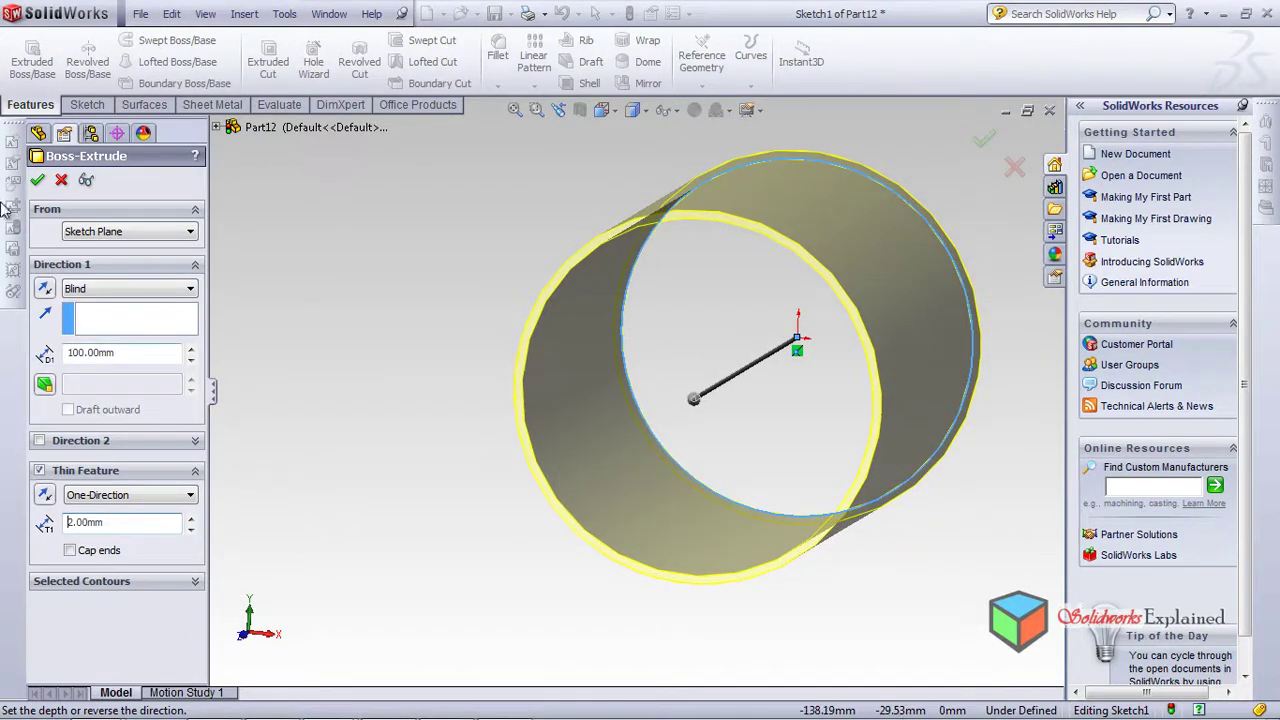
left_click(37, 180)
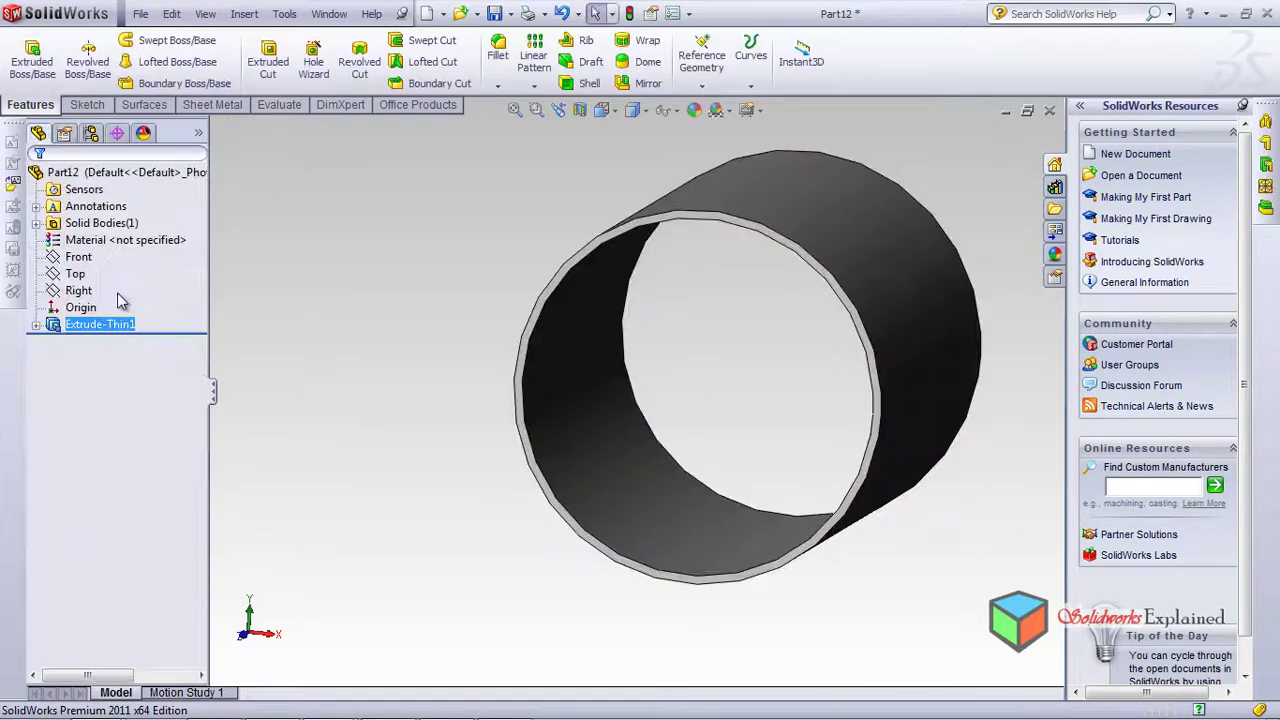
Start a line sketch on the ring-shaped end face of the tube, with the view normal to that face
middle_click_drag(253, 382, 420, 350)
middle_click_drag(250, 345, 347, 432)
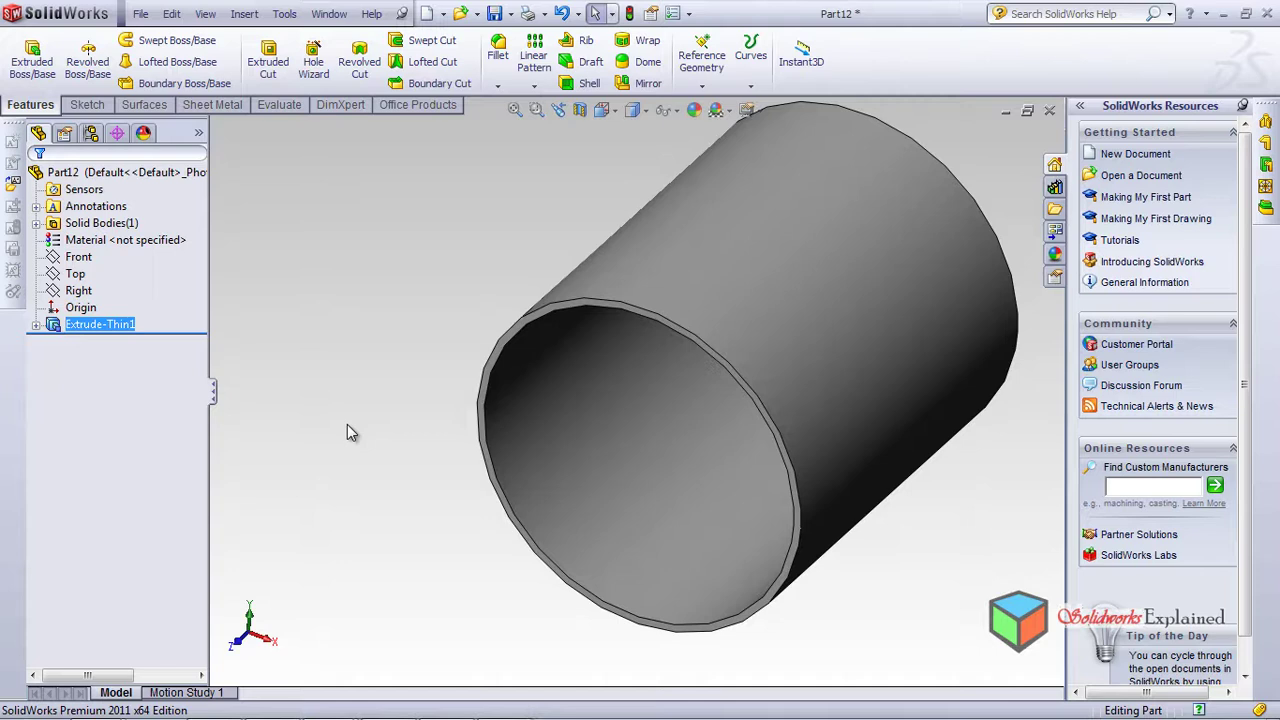
left_click(103, 324)
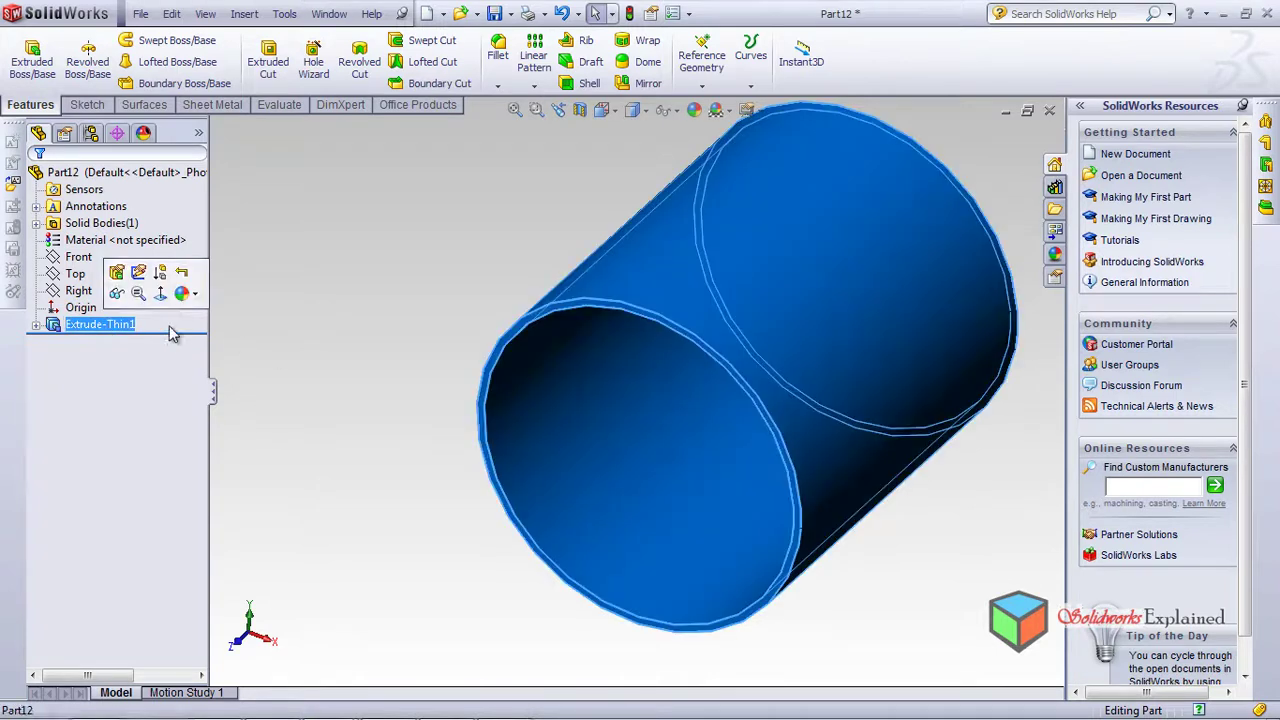
left_click_drag(82, 307, 118, 330)
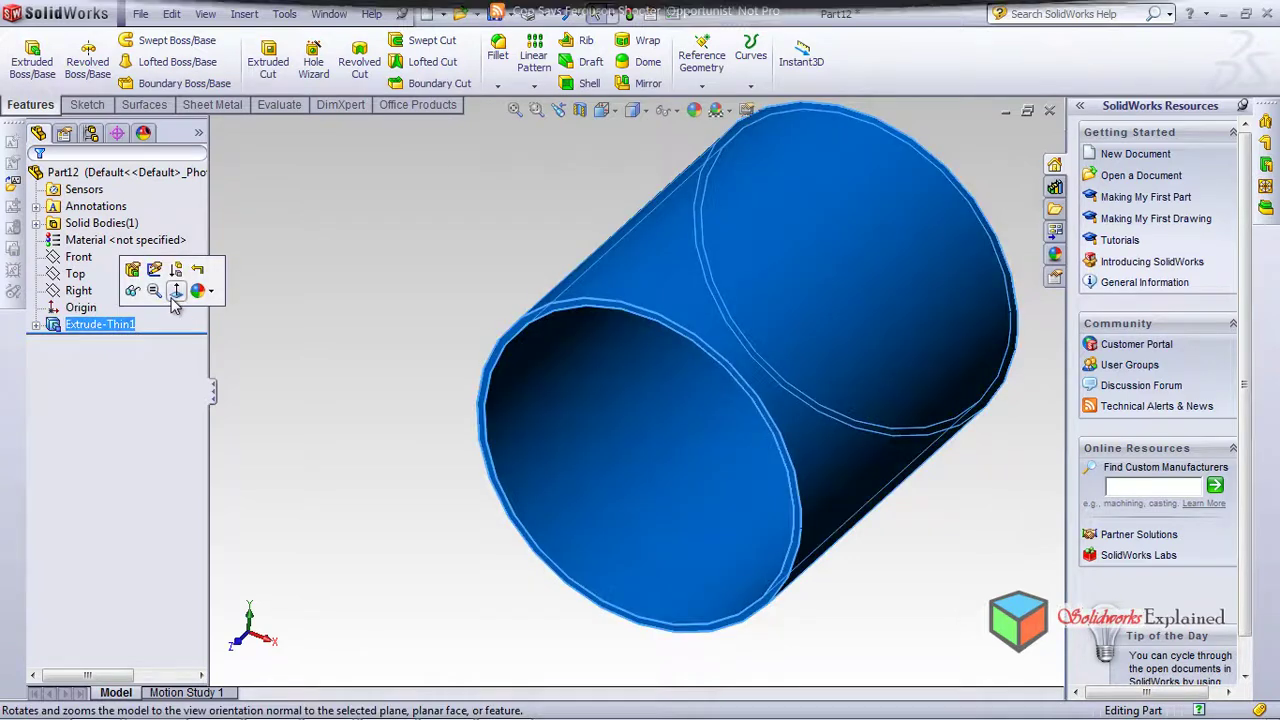
left_click(172, 296)
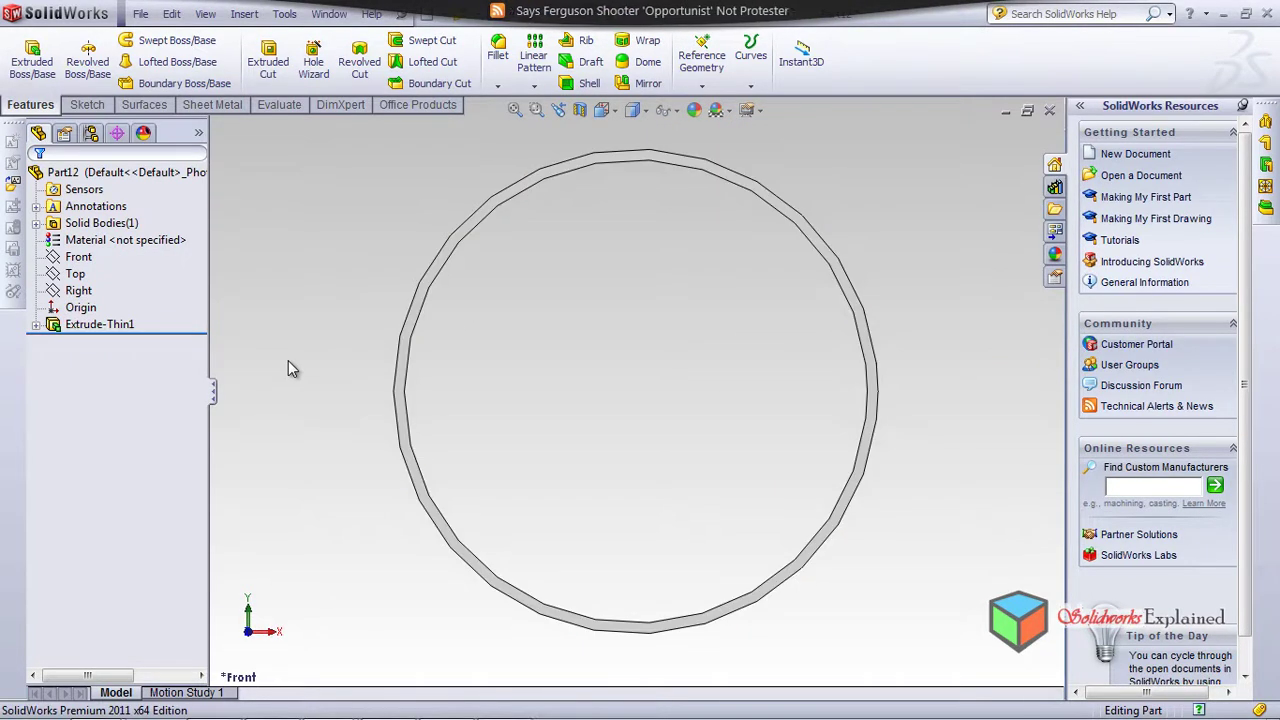
left_click(87, 105)
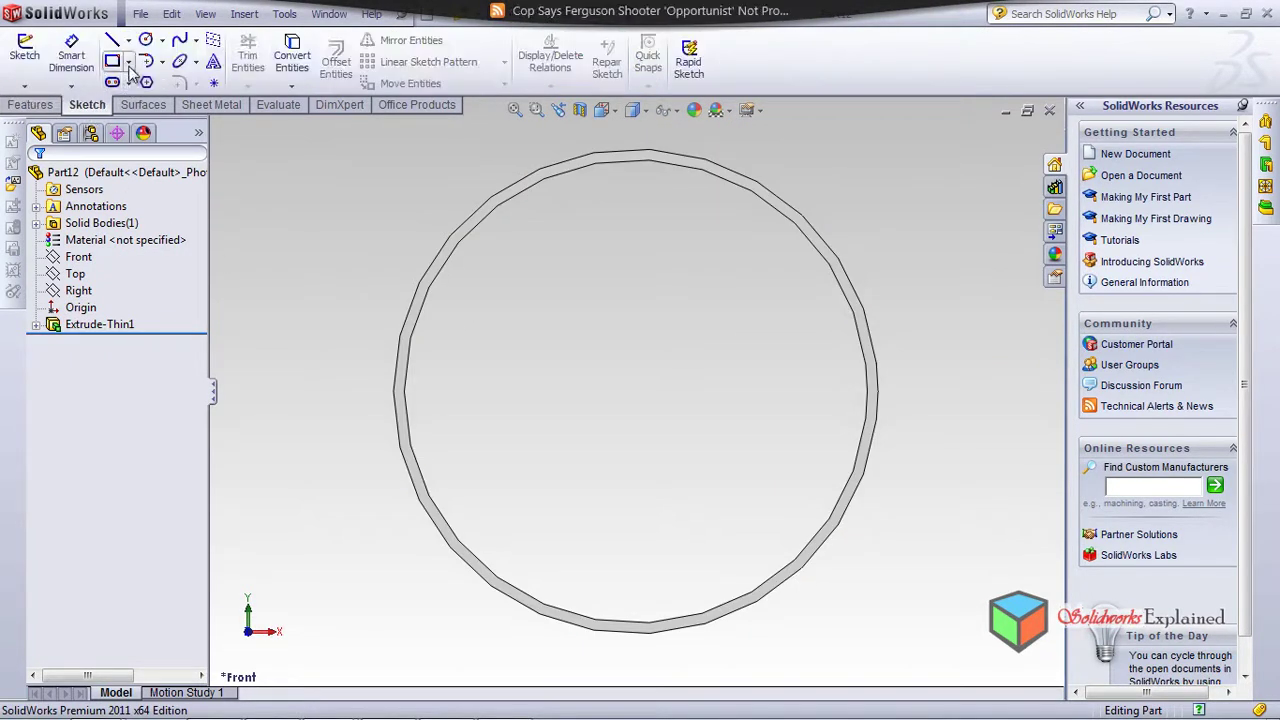
left_click(116, 62)
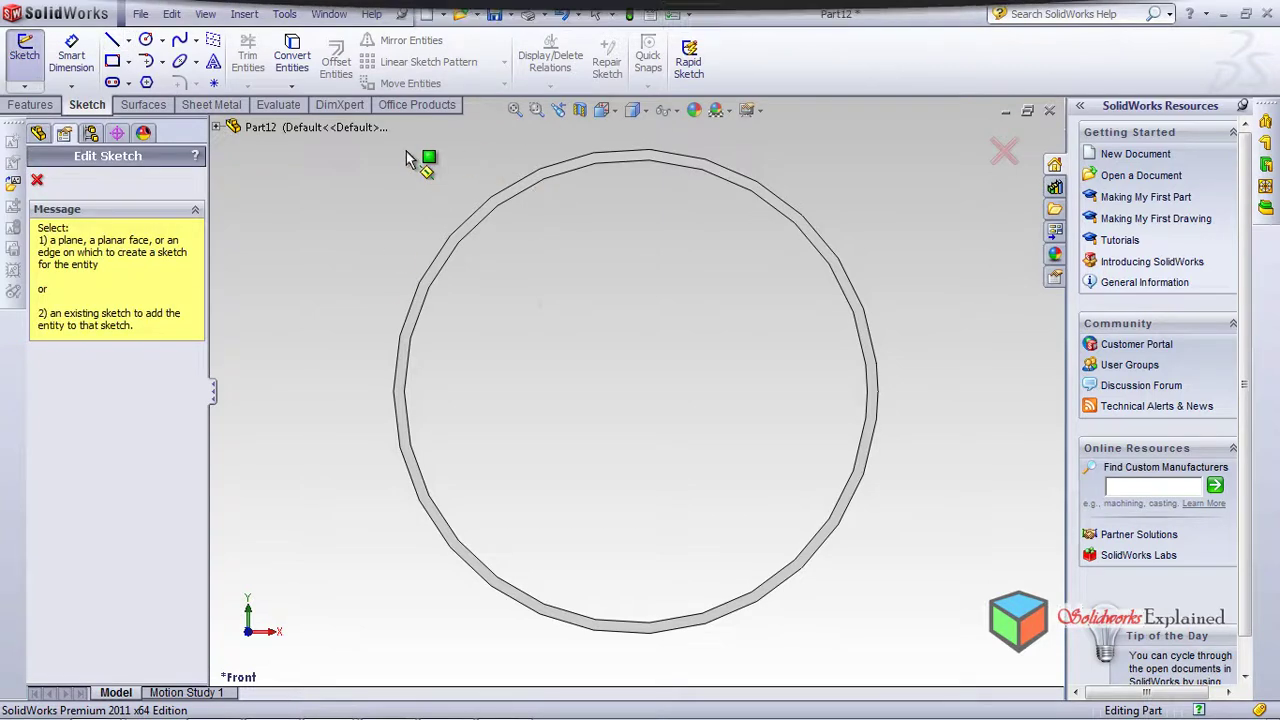
left_click(507, 196)
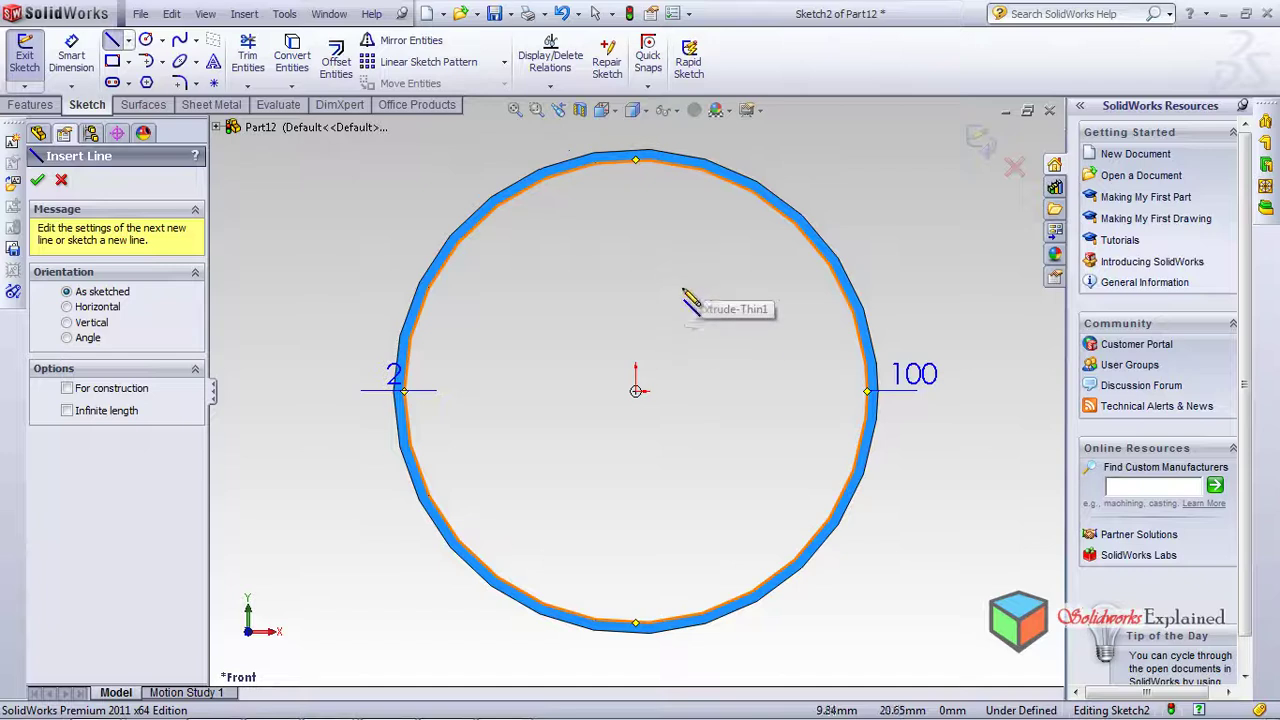
Sketch a closed triangle across the tube's upper wall, with its apex above the origin and sides about 49.6, 49.4 and 37.9 mm long
scroll(590, 270, "up", 3)
left_click(629, 392)
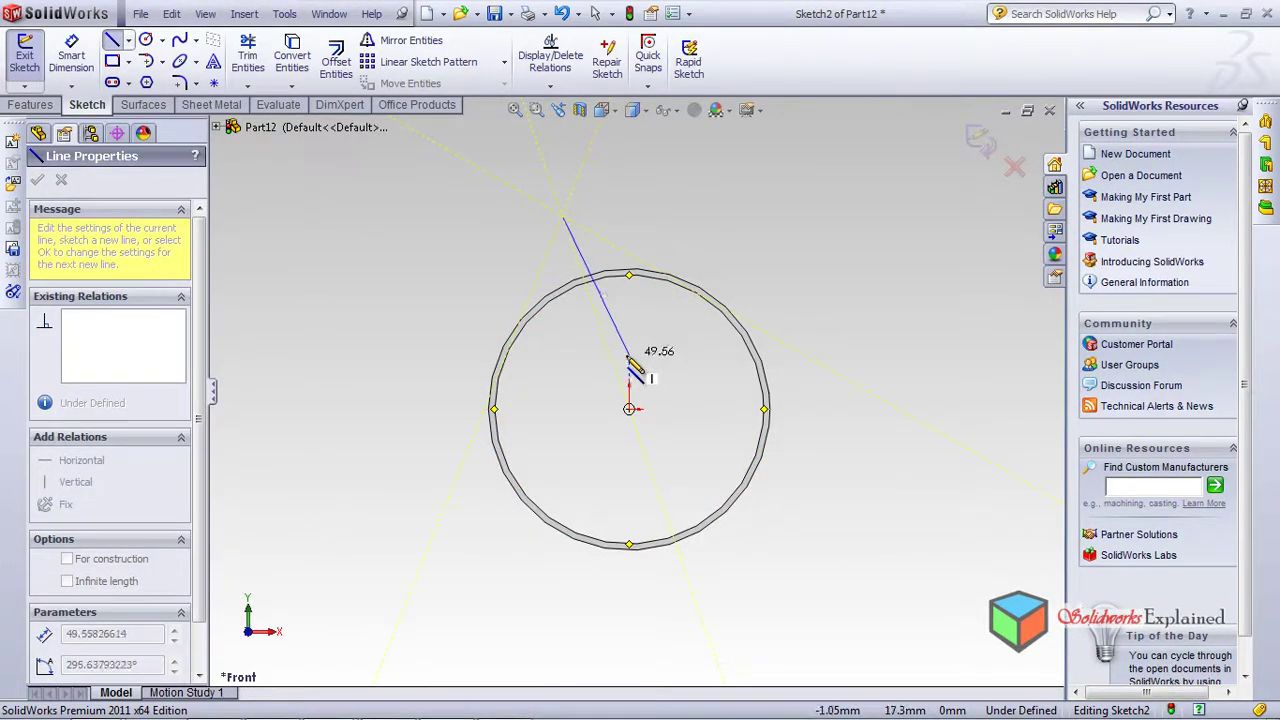
left_click(629, 356)
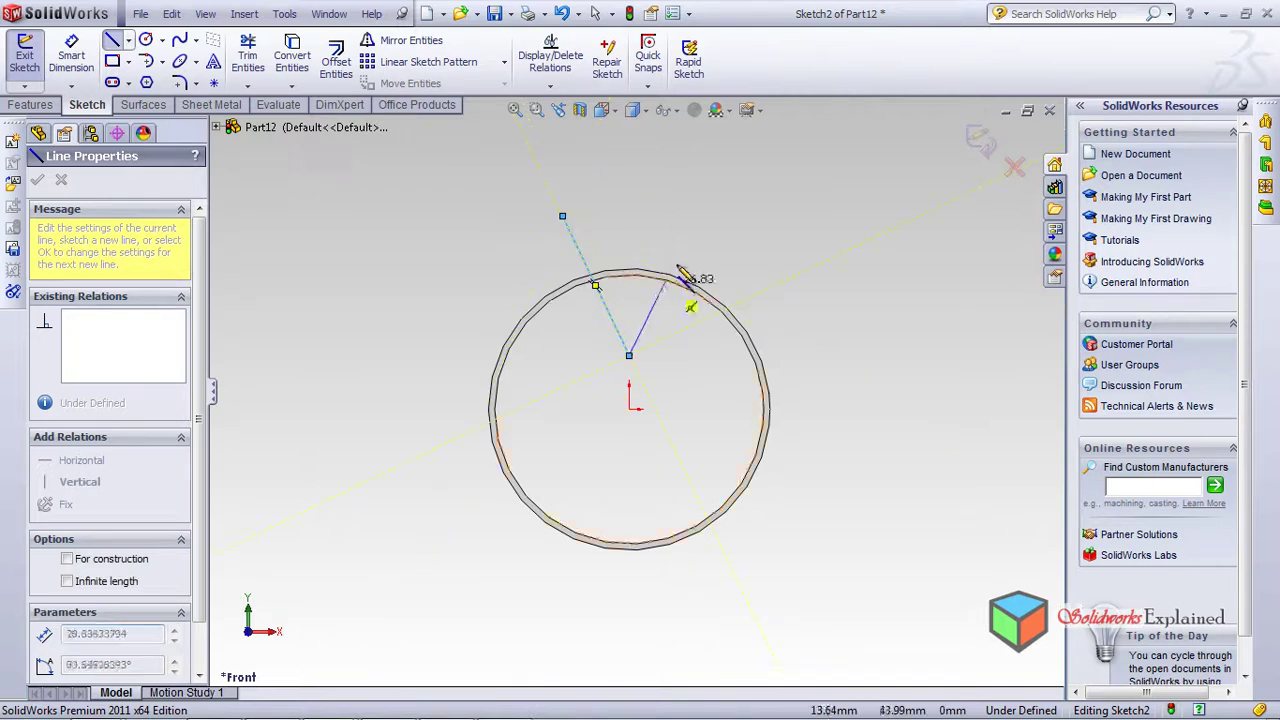
left_click(680, 209)
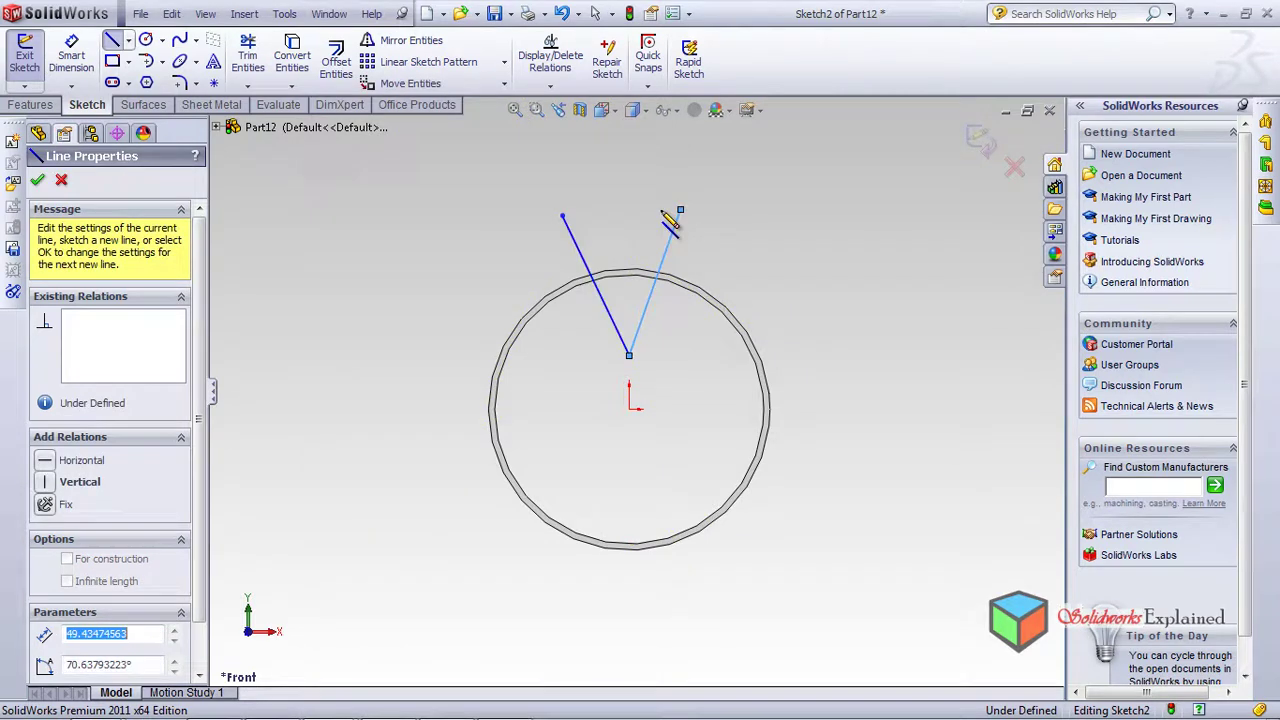
left_click(556, 215)
mouse_move(686, 286)
middle_mouse_down()
mouse_move(630, 400)
mouse_move(590, 390)
middle_mouse_up()
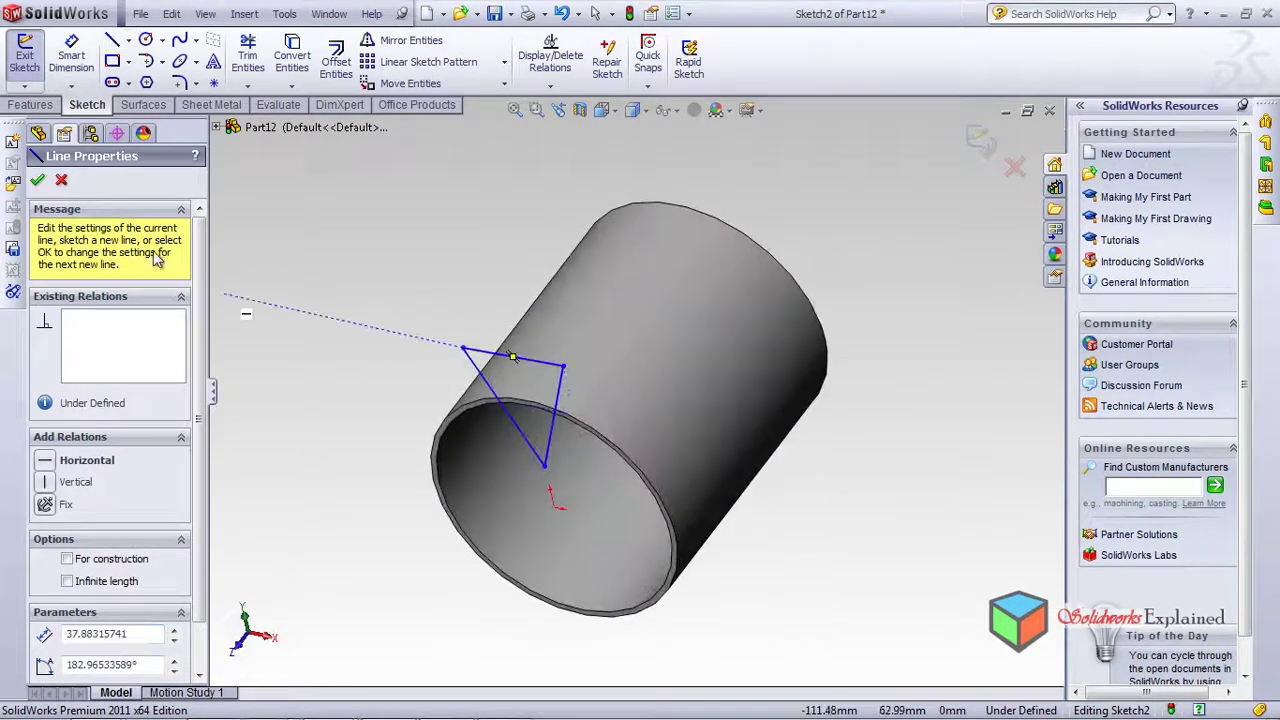
Extrude-cut the triangle from the sketch plane past the tube's far end to open a lengthwise gap in the wall
left_click(30, 104)
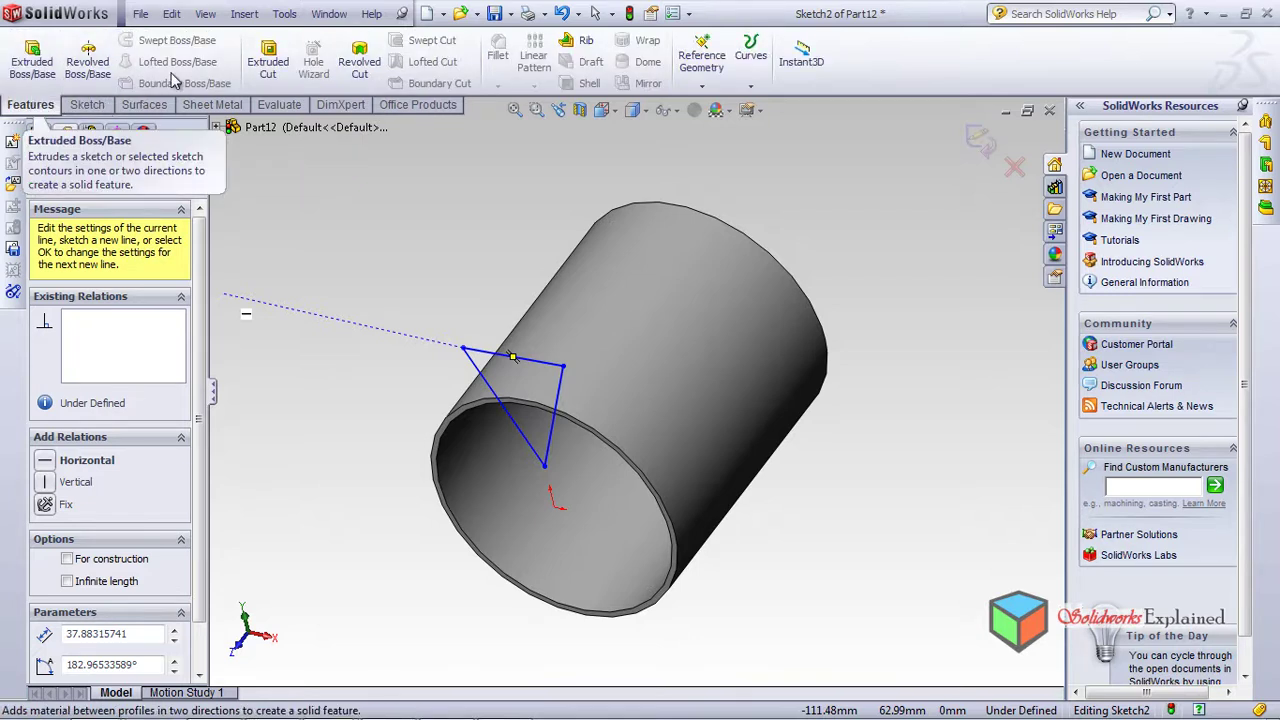
left_click(268, 62)
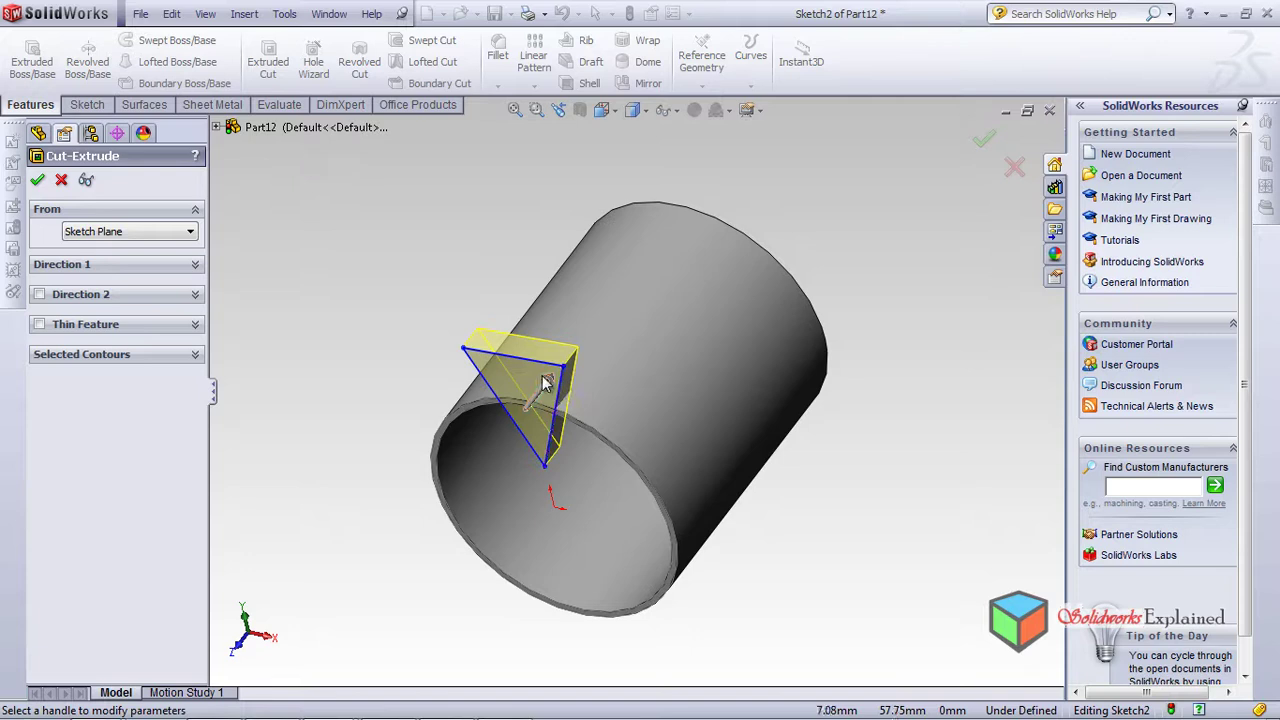
left_click(545, 383)
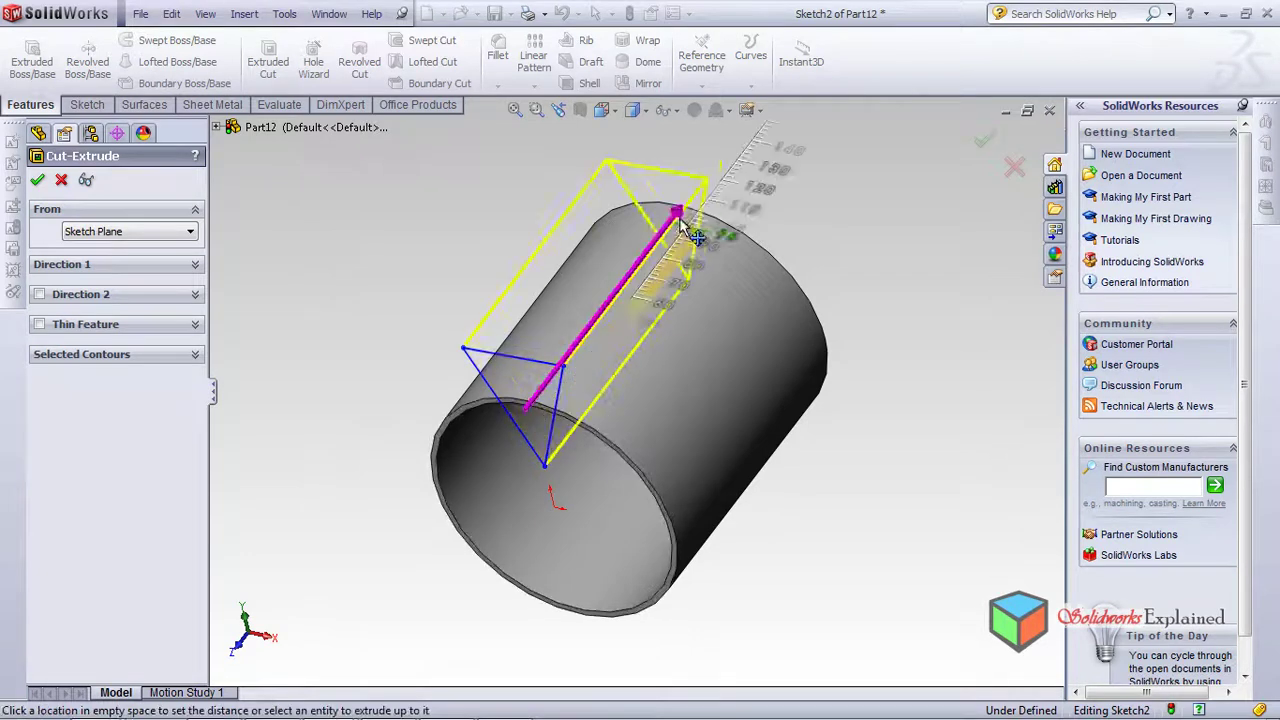
left_click(731, 141)
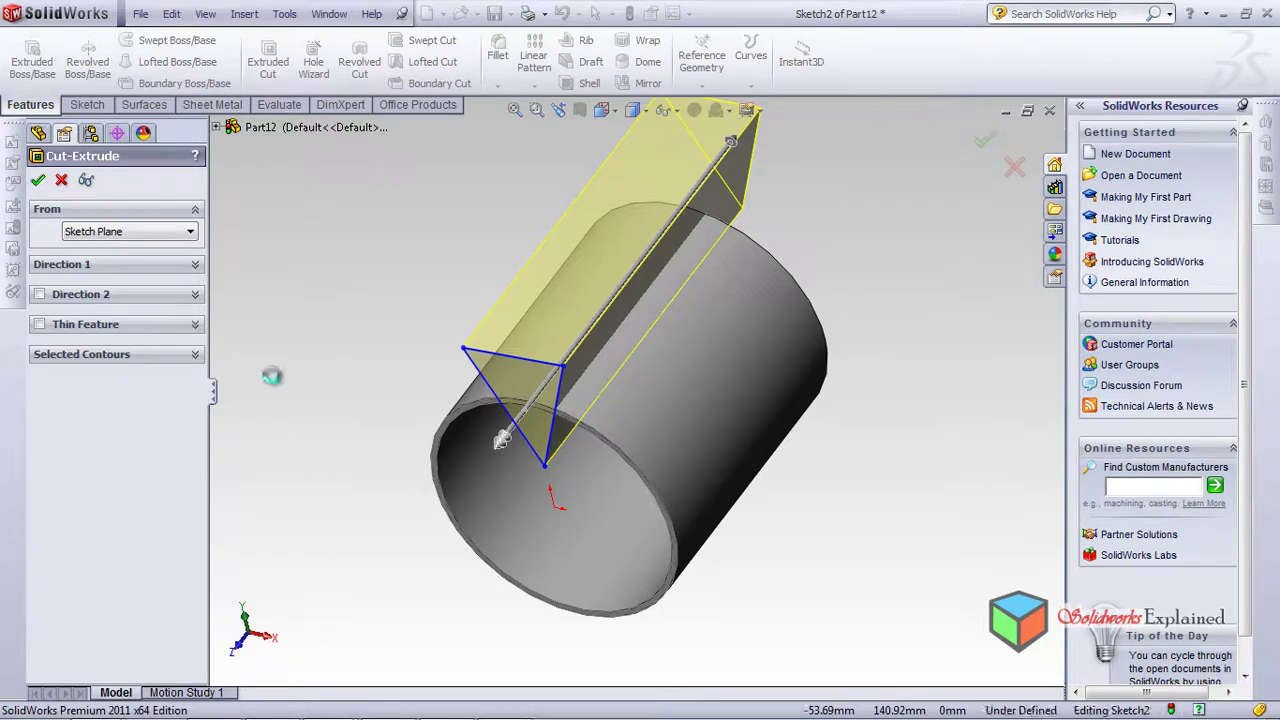
left_click(37, 180)
Insert bends to convert the split tube to sheet metal, using a long outer edge of the gap as the fixed reference
middle_click_drag(471, 452, 617, 334)
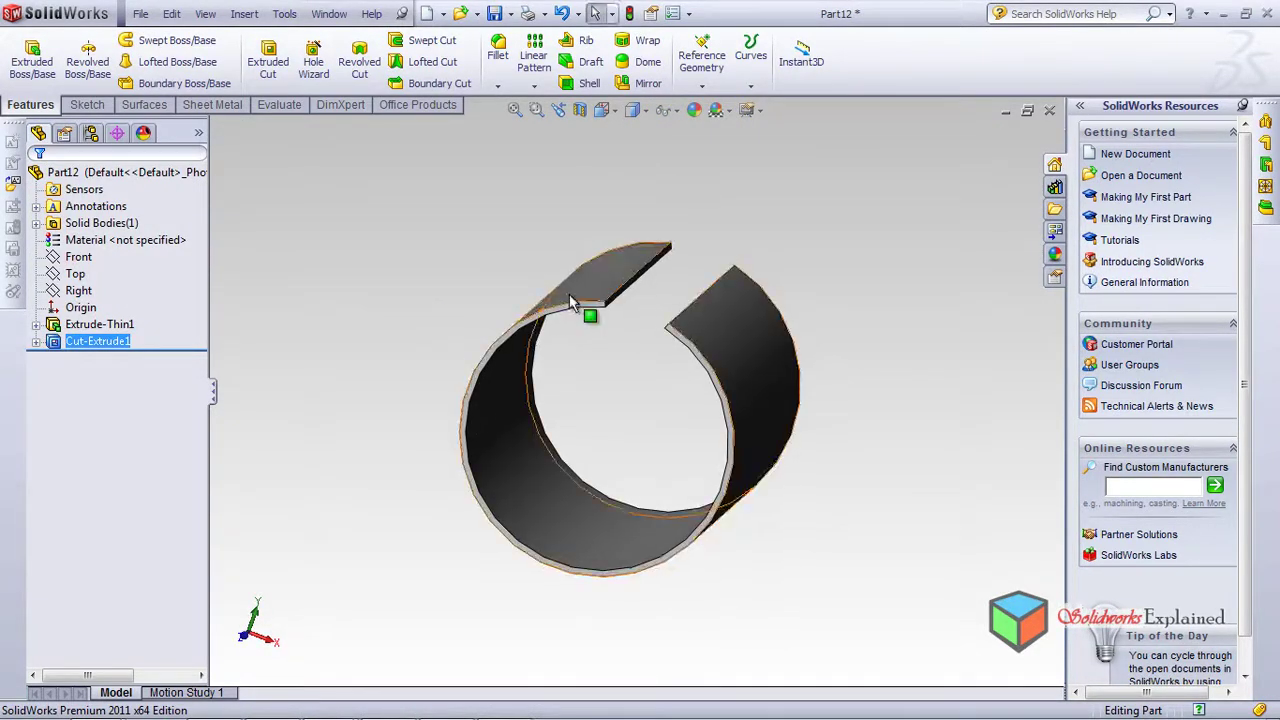
middle_click_drag(756, 320, 690, 365)
left_click(198, 106)
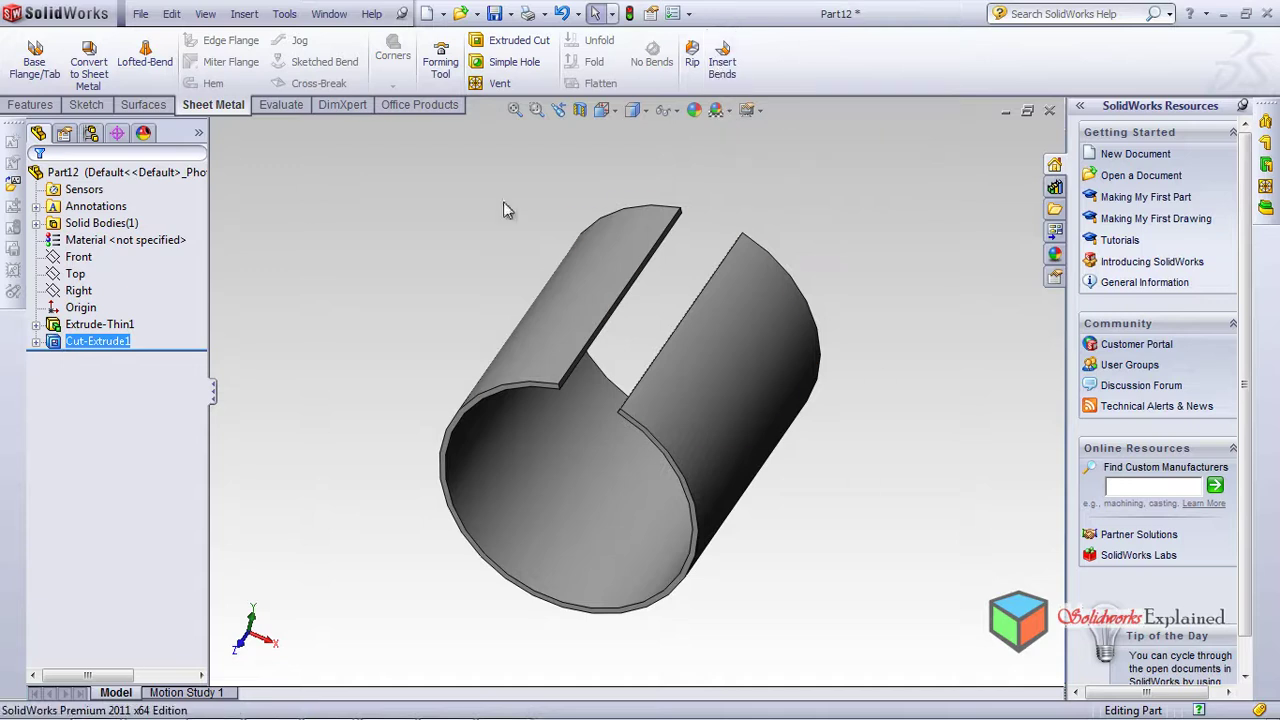
scroll(642, 420, "down", 2)
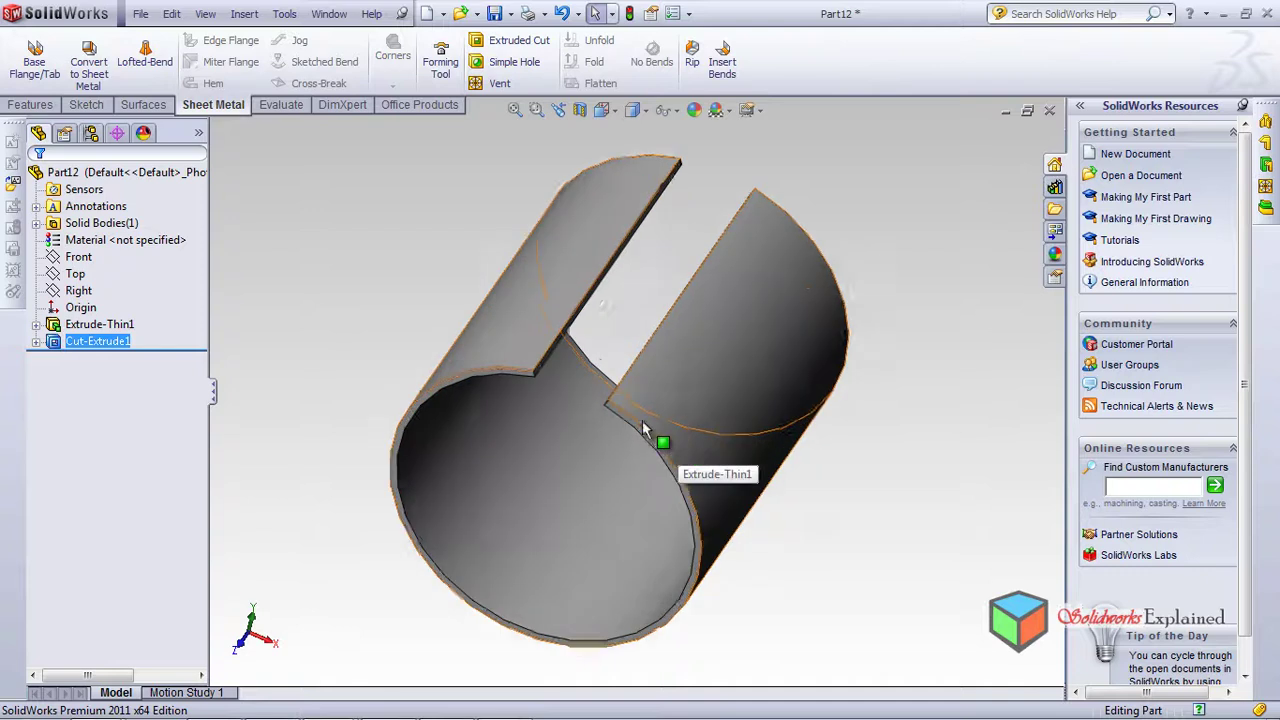
scroll(642, 420, "down", 2)
left_click(722, 64)
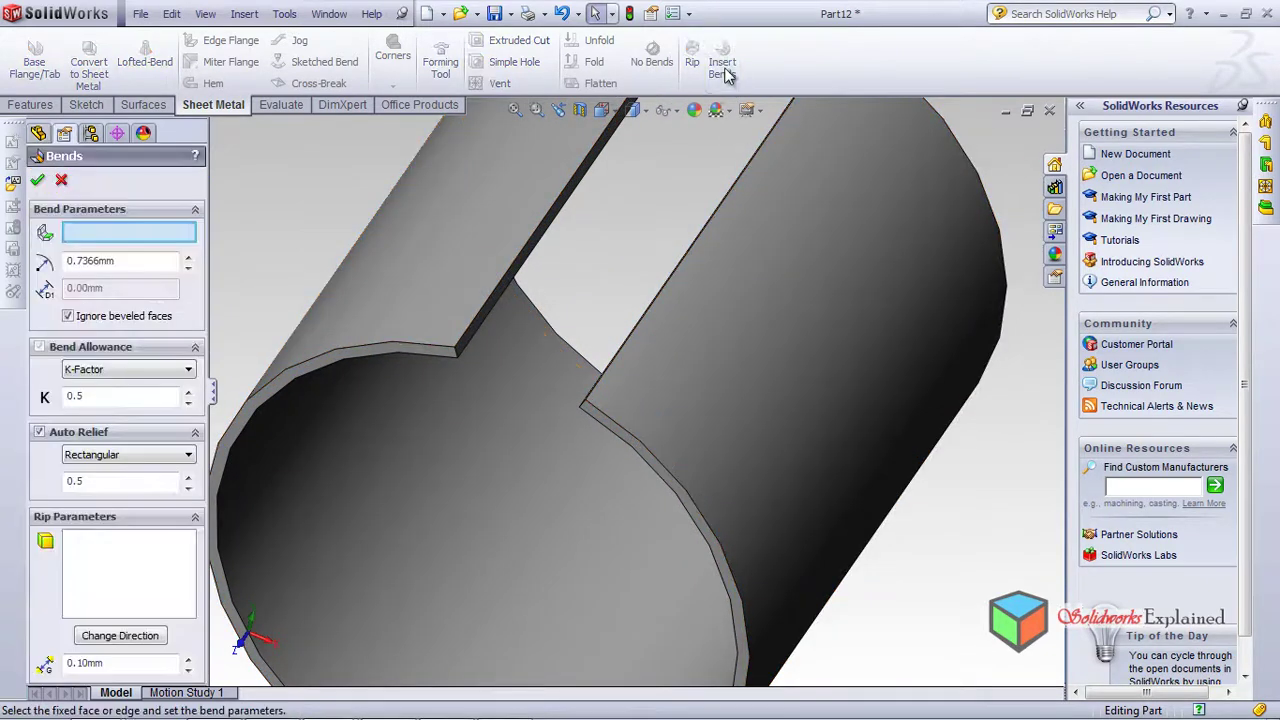
left_click(472, 332)
middle_click_drag(398, 497, 142, 403)
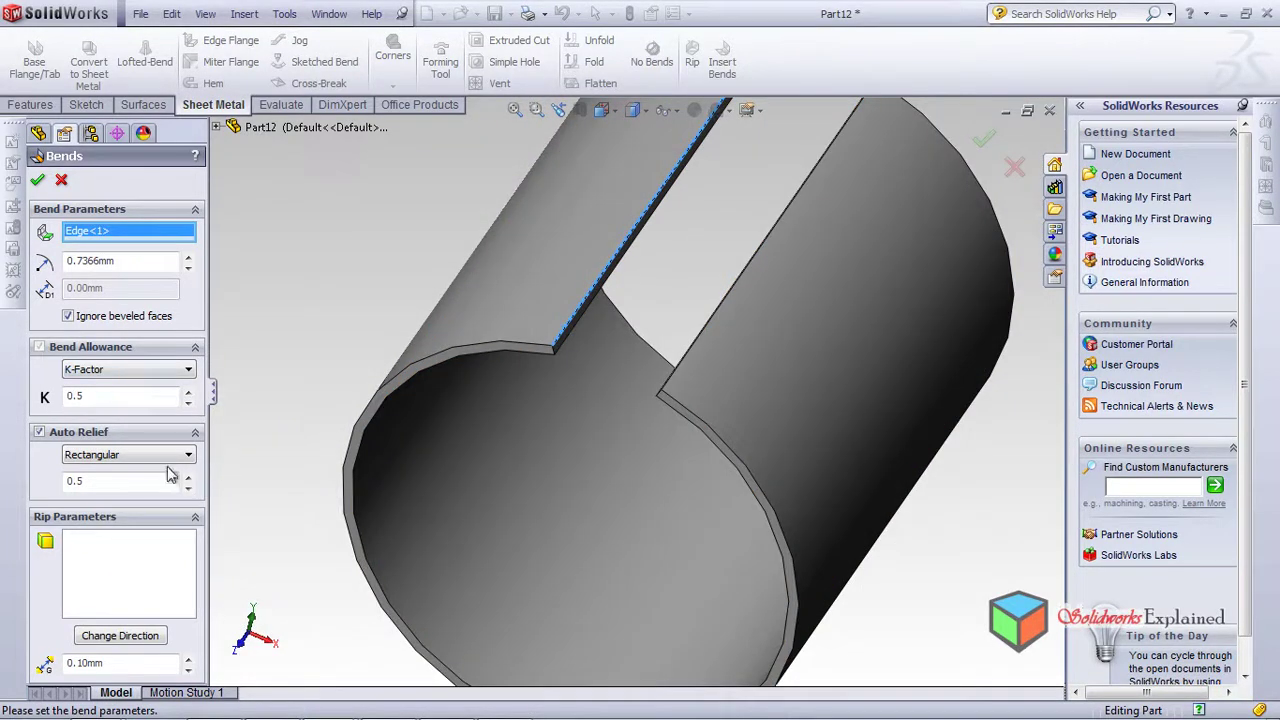
left_click(38, 181)
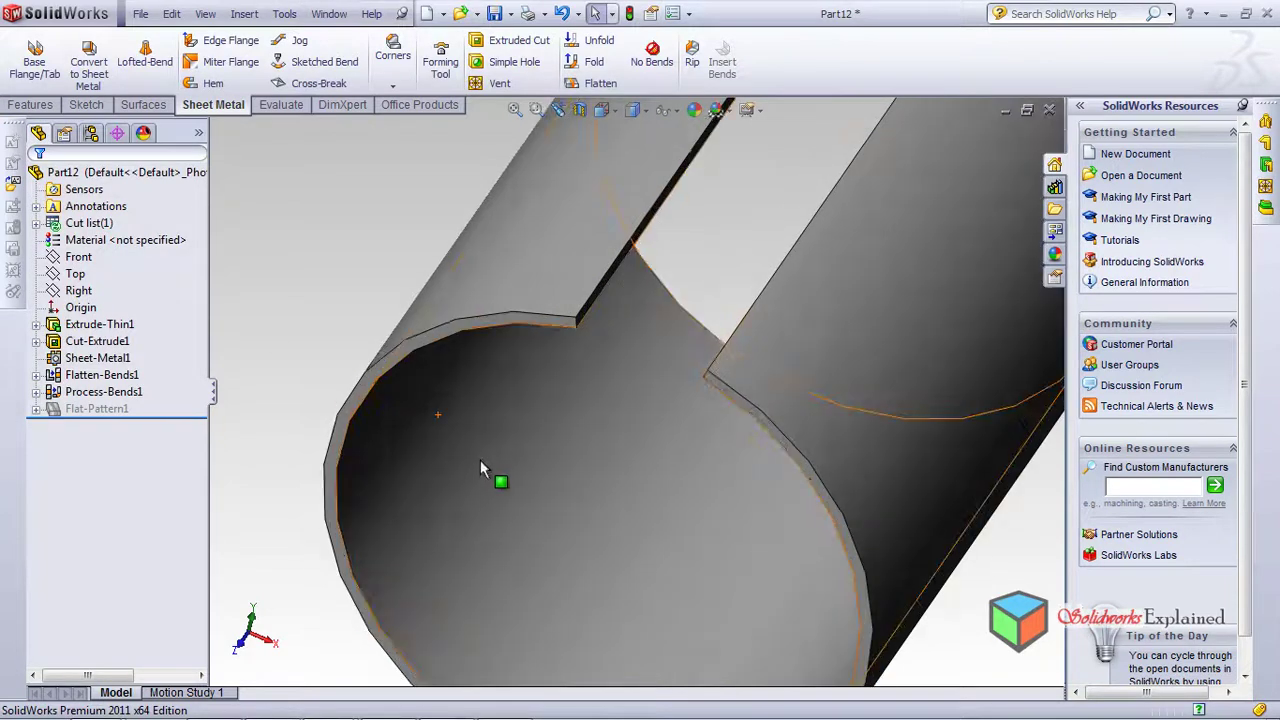
Flatten the split tube to examine its flat pattern and return it to the rolled shape
scroll(480, 460, "up", 3)
mouse_move(387, 424)
middle_mouse_down()
mouse_move(391, 514)
mouse_move(420, 331)
mouse_move(385, 344)
mouse_move(400, 443)
middle_mouse_up()
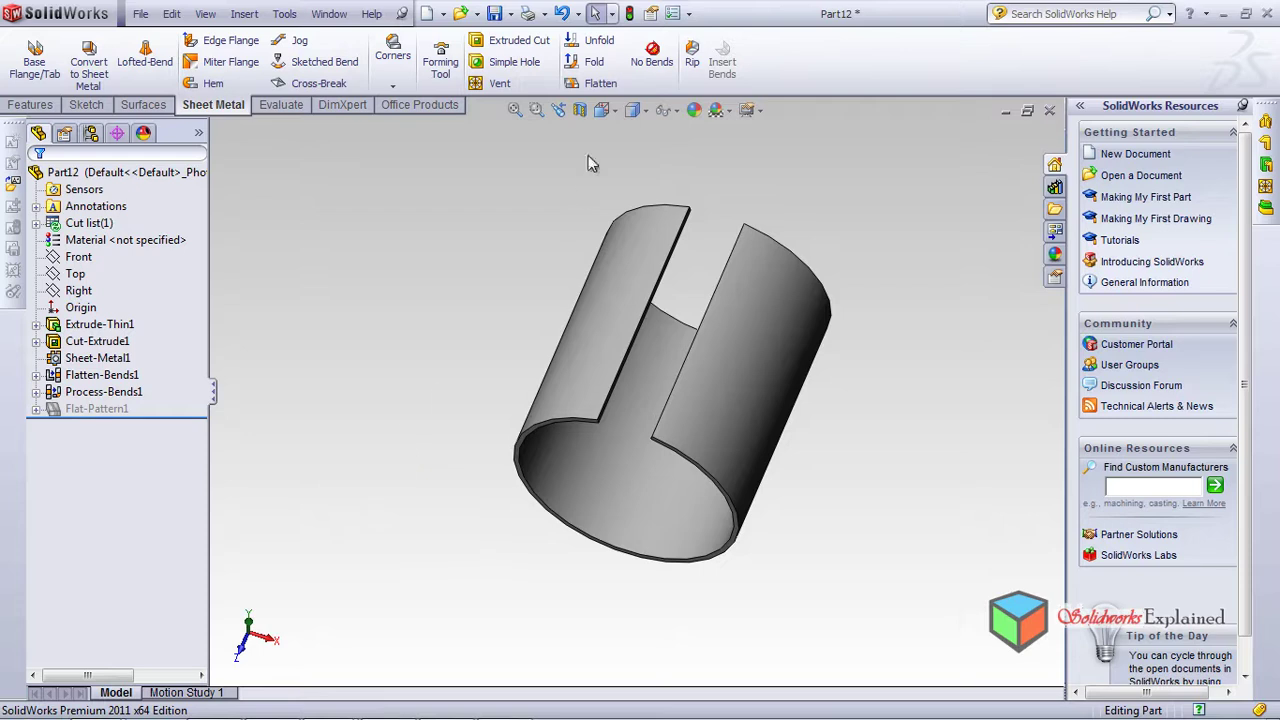
left_click(601, 84)
scroll(665, 392, "up", 3)
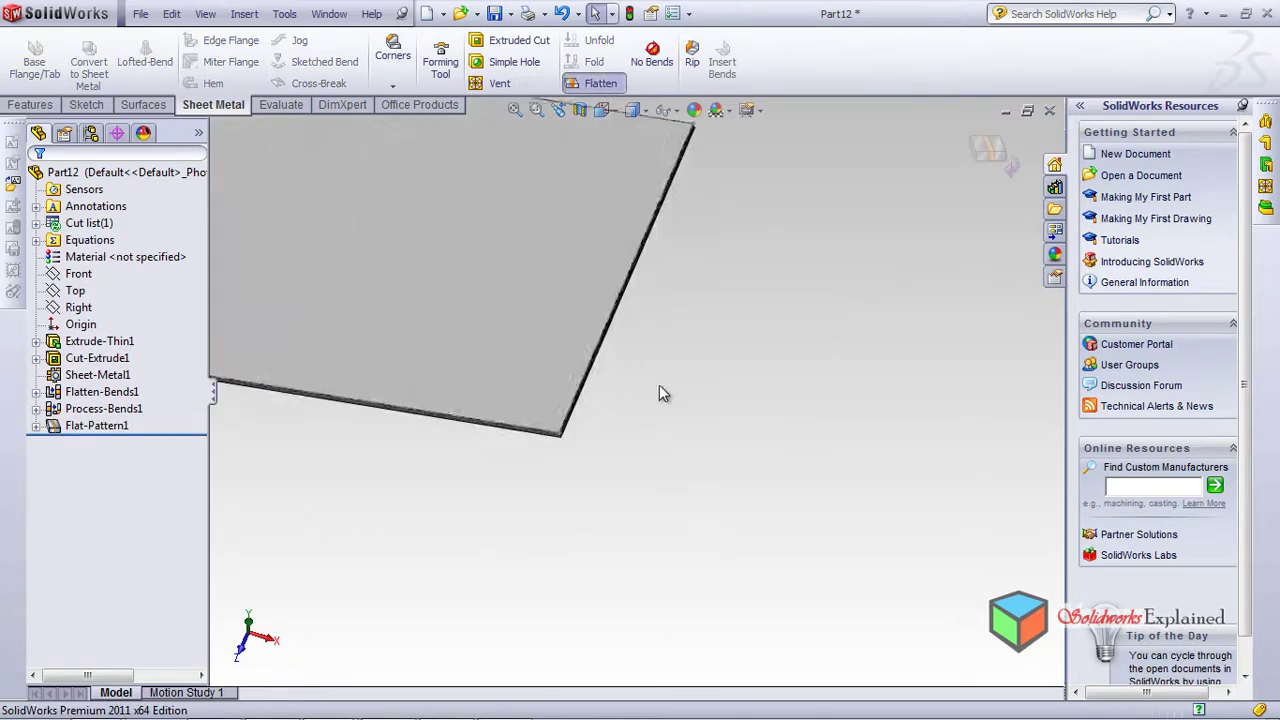
scroll(539, 334, "down", 5)
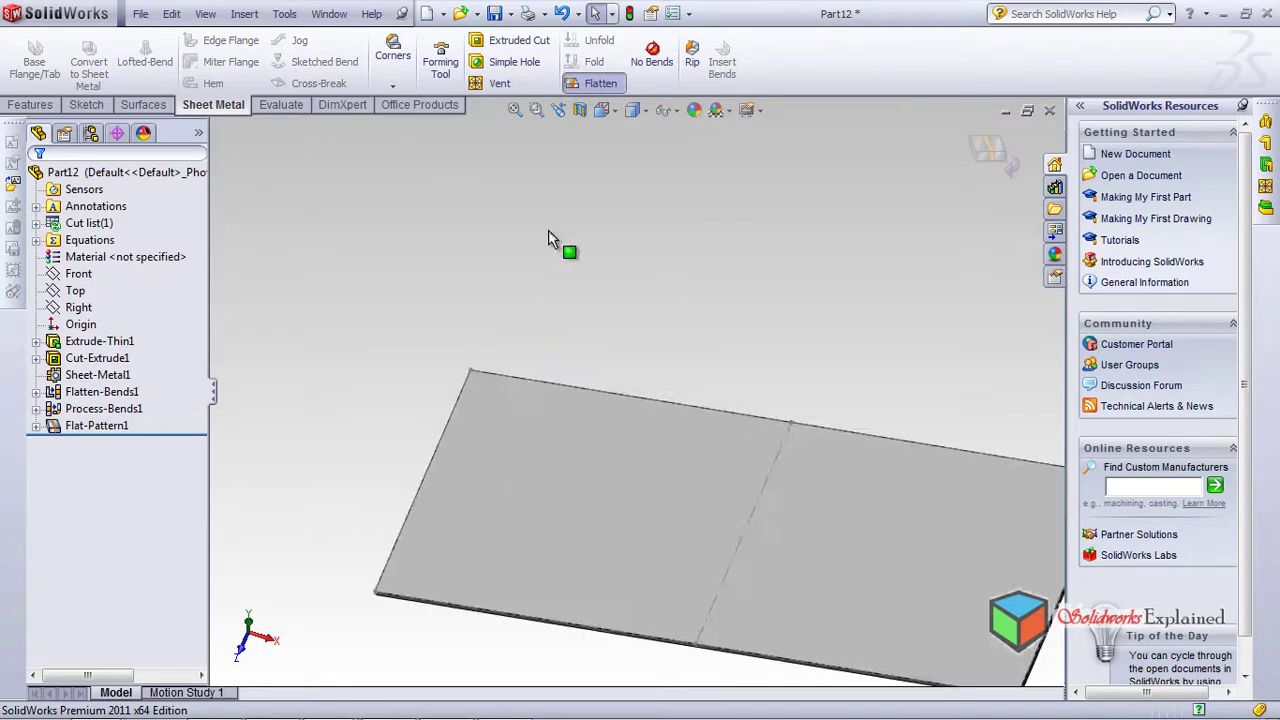
left_click(599, 84)
scroll(750, 443, "up", 3)
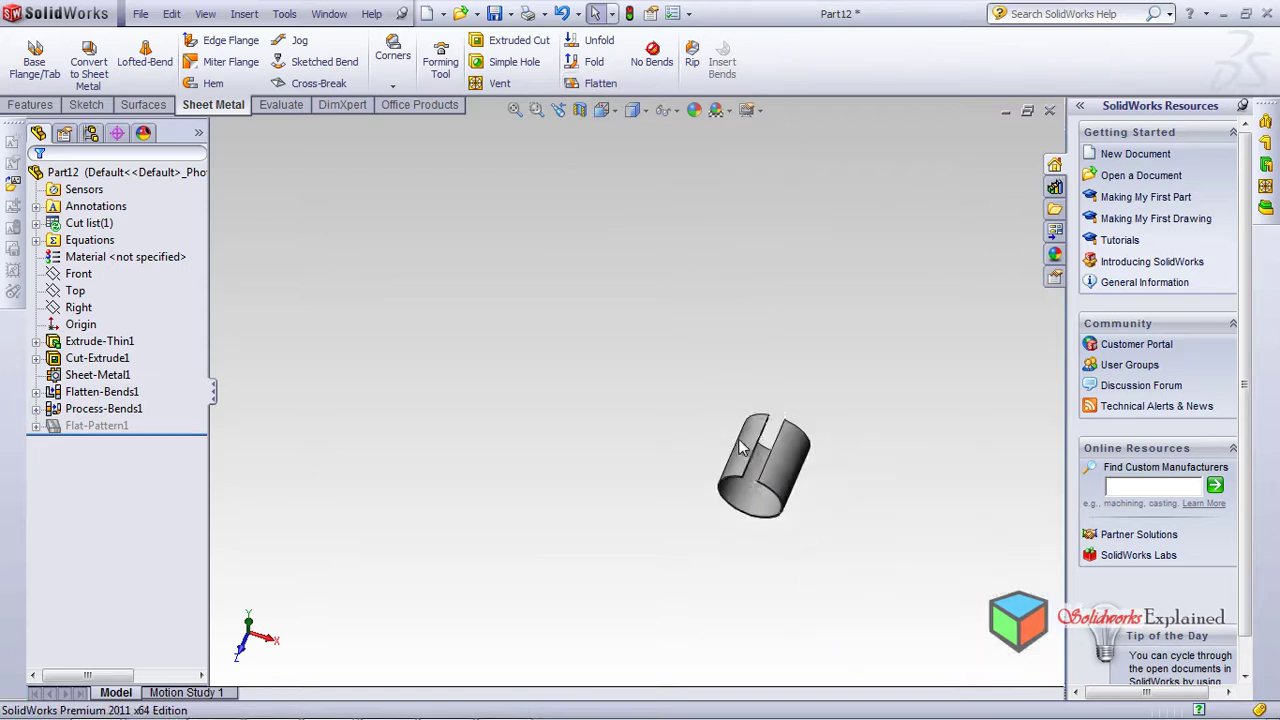
scroll(785, 453, "down", 2)
scroll(783, 453, "down", 2)
scroll(703, 522, "up", 2)
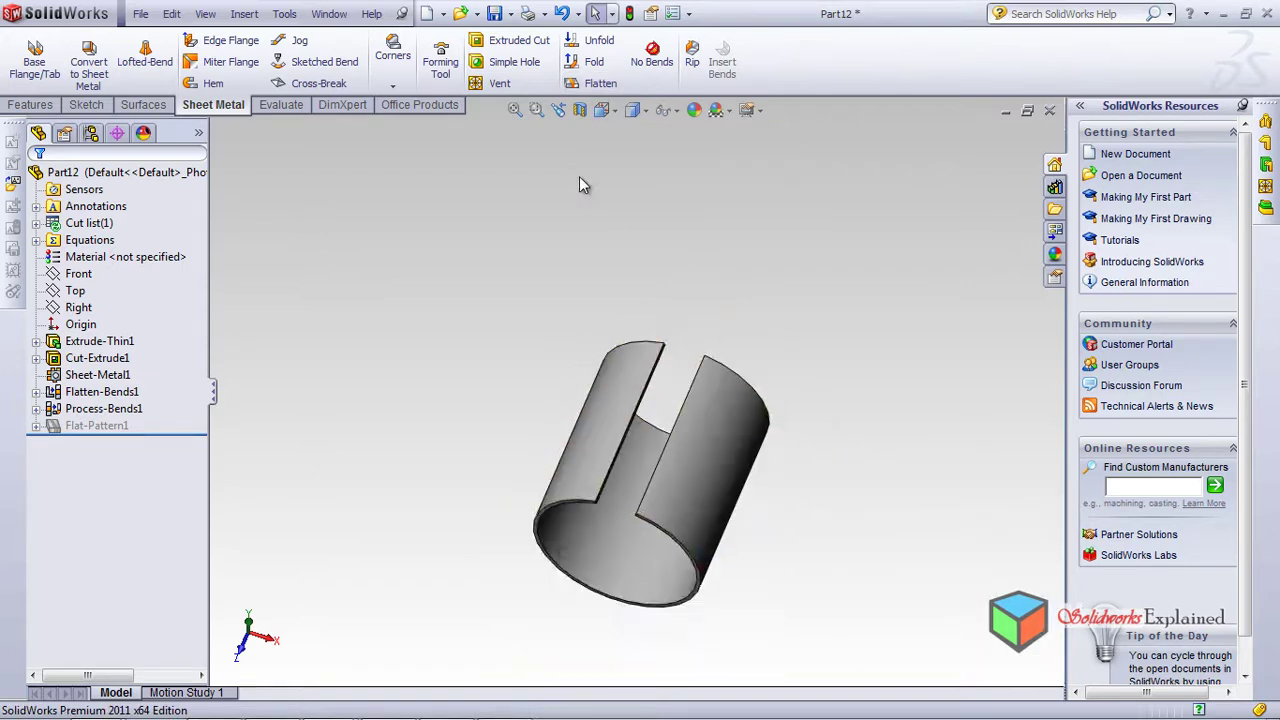
Try to unfold RoundBend1 with the narrow side face of the lengthwise gap as the fixed face
left_click(597, 52)
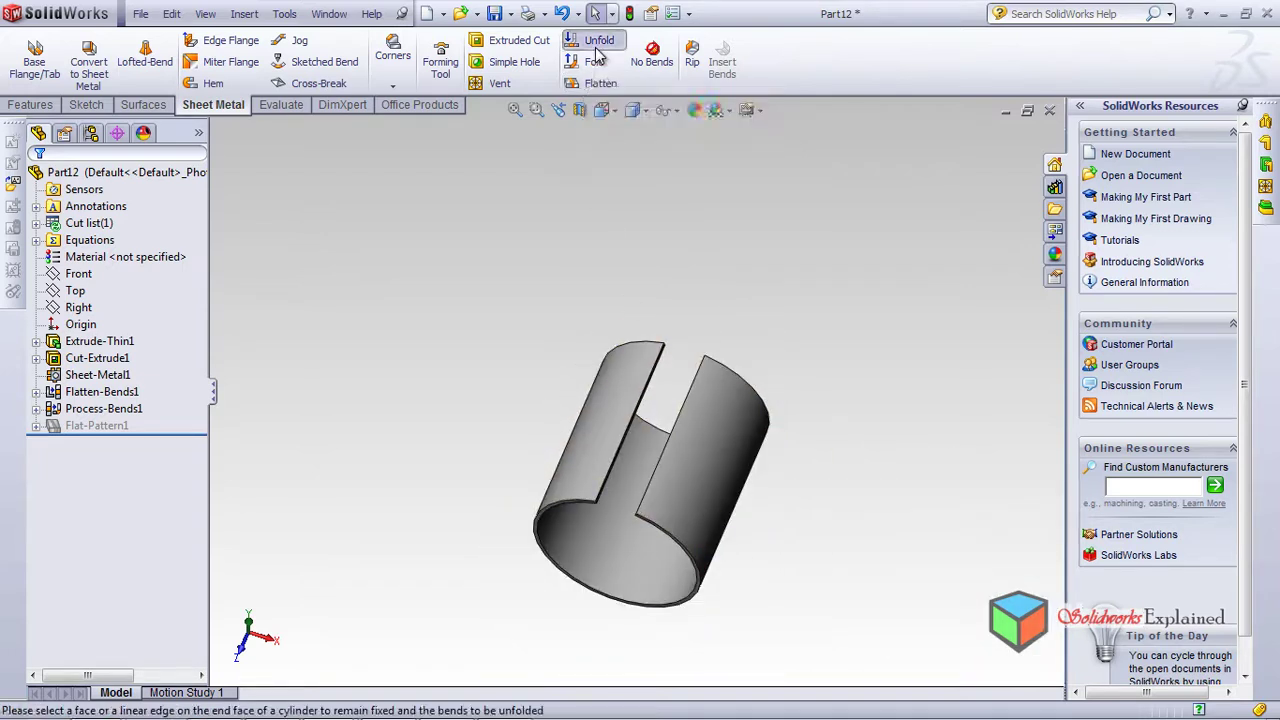
middle_click_drag(645, 170, 580, 457)
scroll(585, 455, "down", 5)
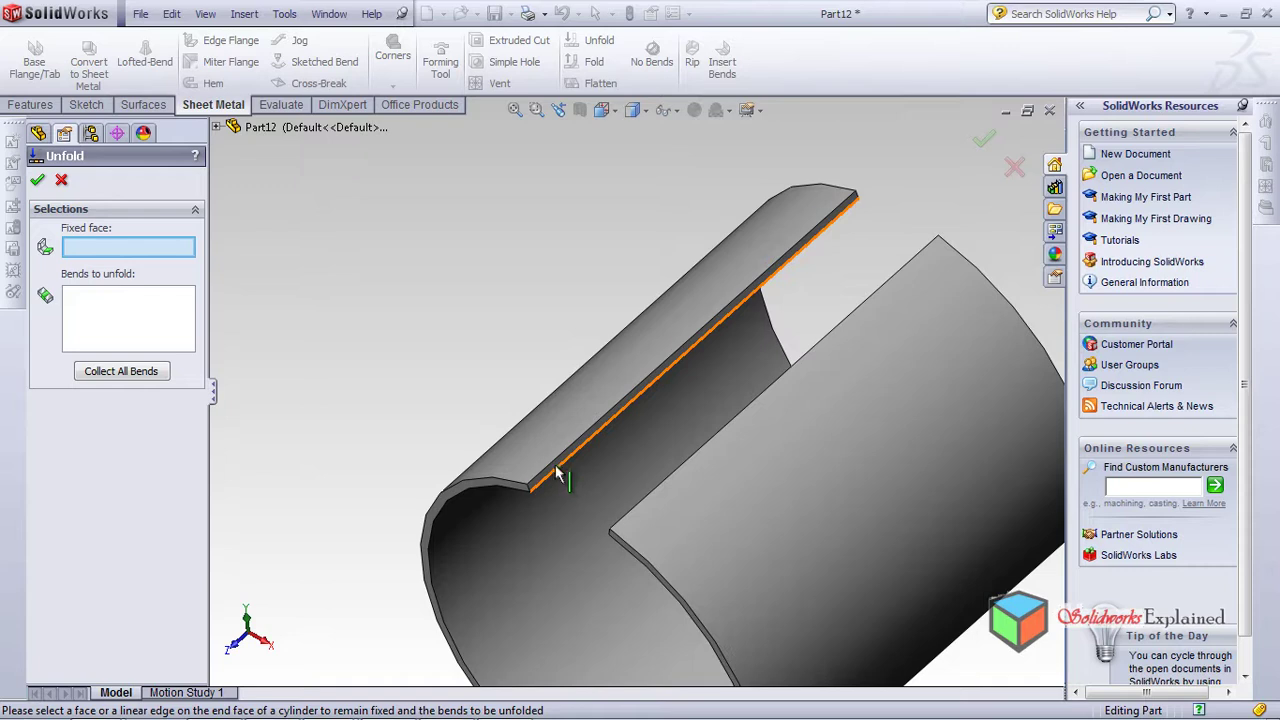
left_click(557, 473)
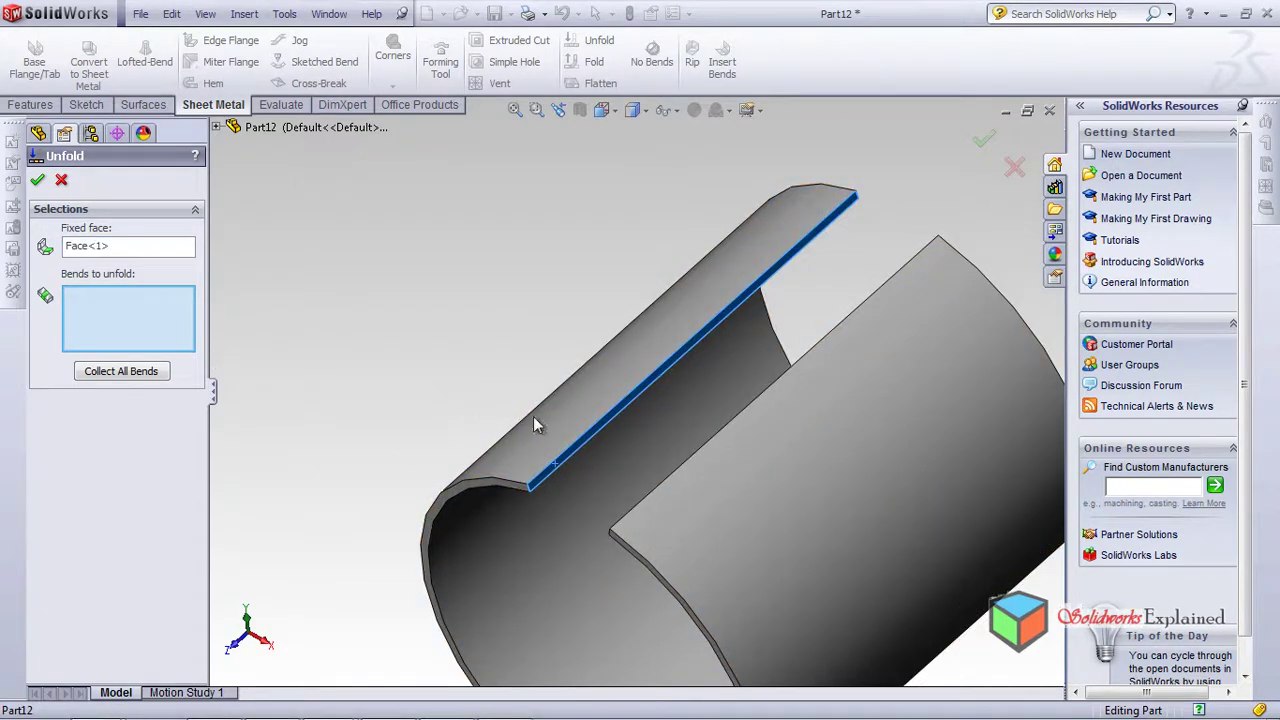
left_click(549, 441)
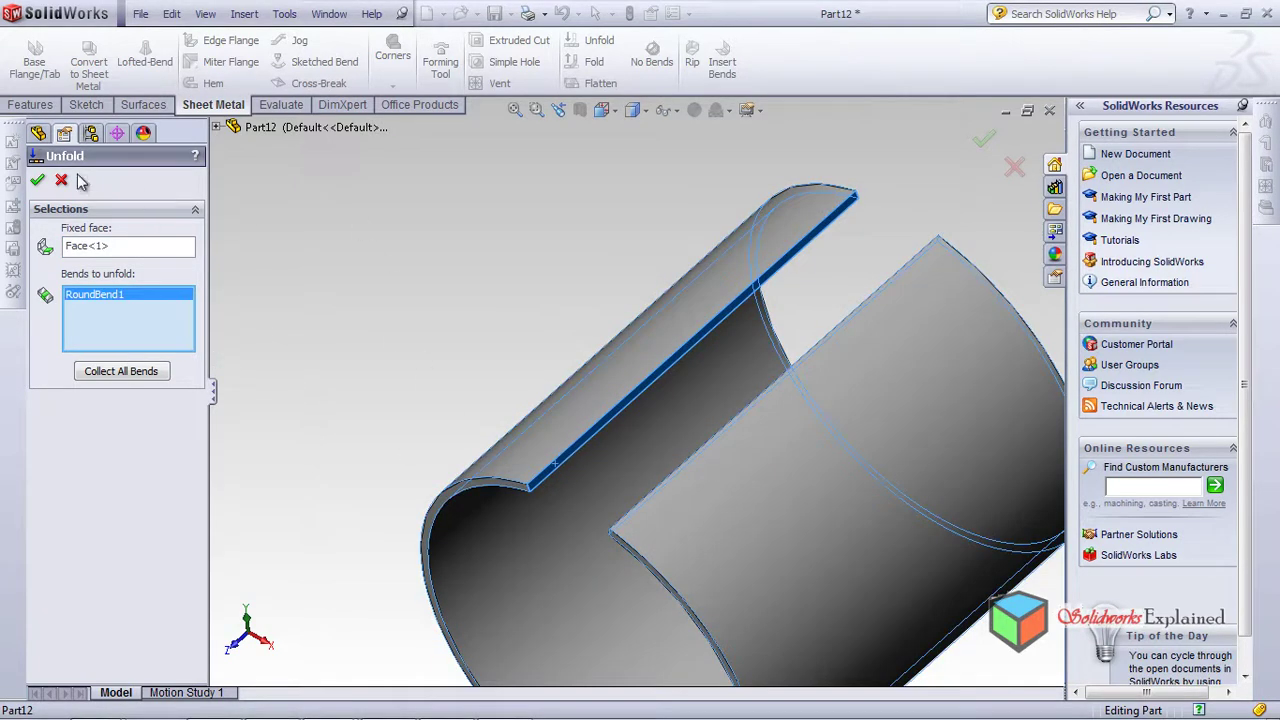
left_click(36, 184)
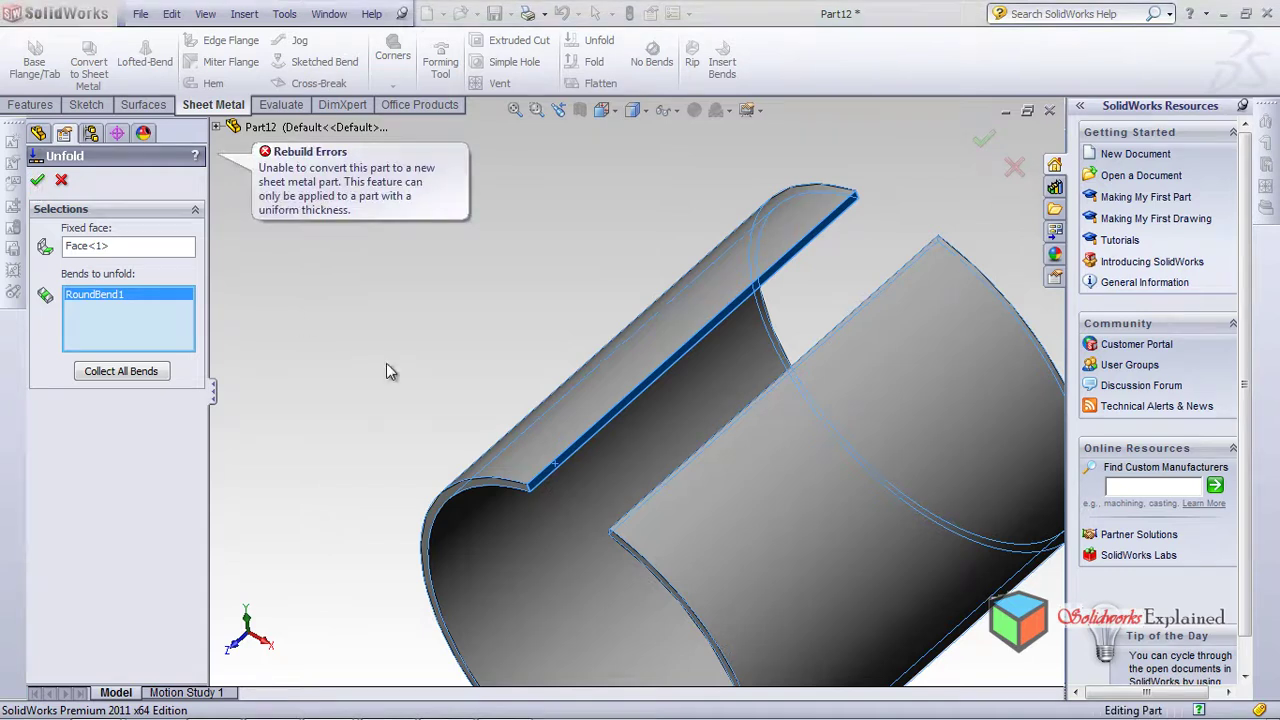
Try to unfold RoundBend1 with the tube's near annular end face as the fixed face, replacing the previous selections
middle_click_drag(386, 363, 523, 391)
middle_click_drag(674, 580, 737, 570)
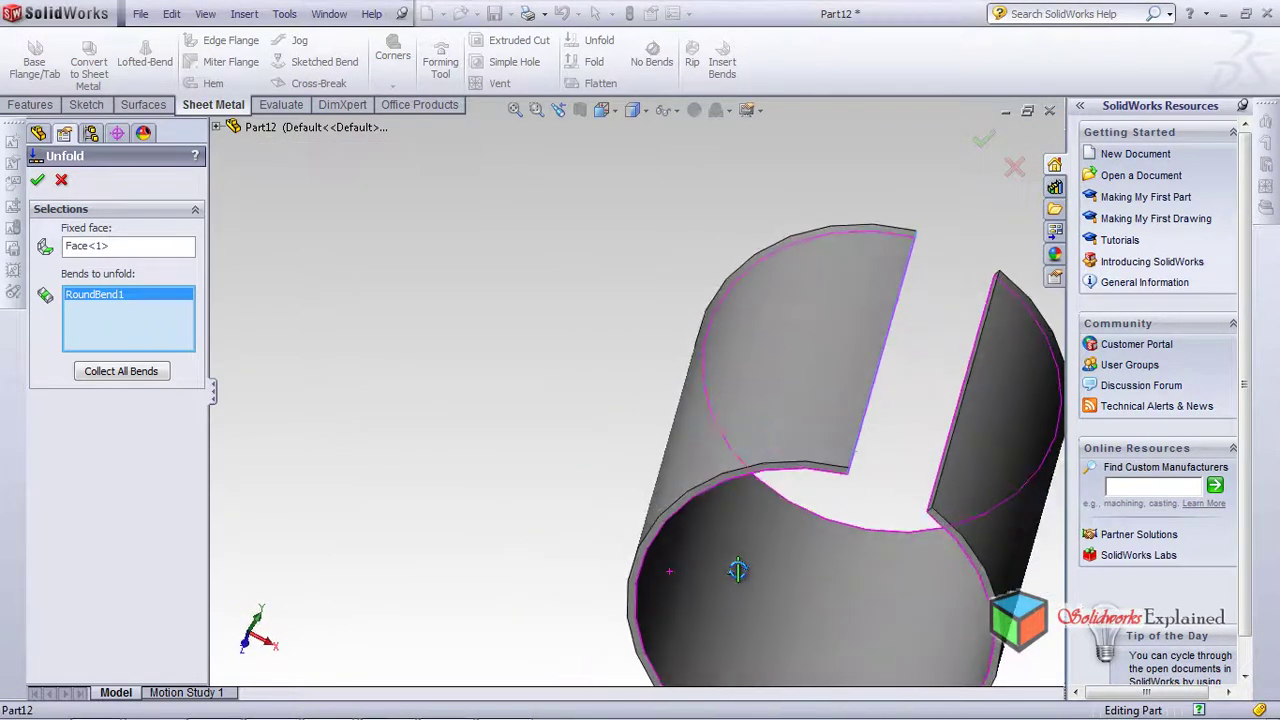
left_click(114, 251)
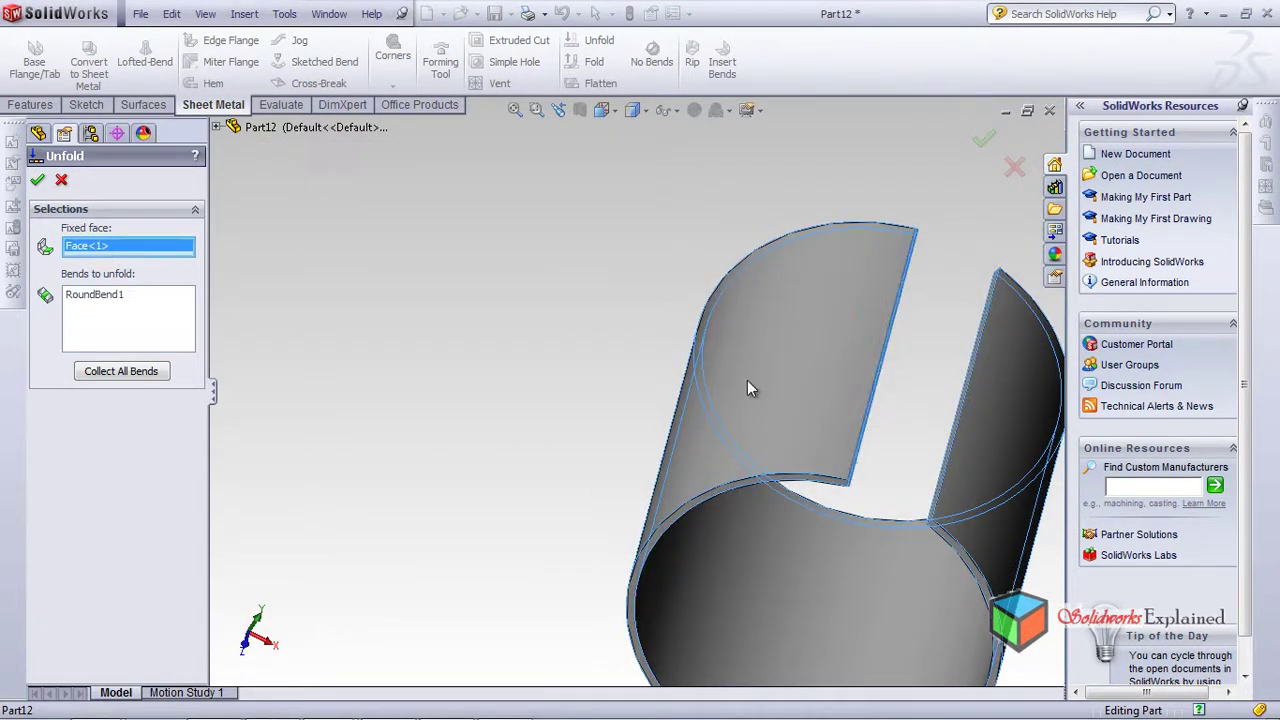
middle_click_drag(737, 477, 683, 479)
left_click(80, 298)
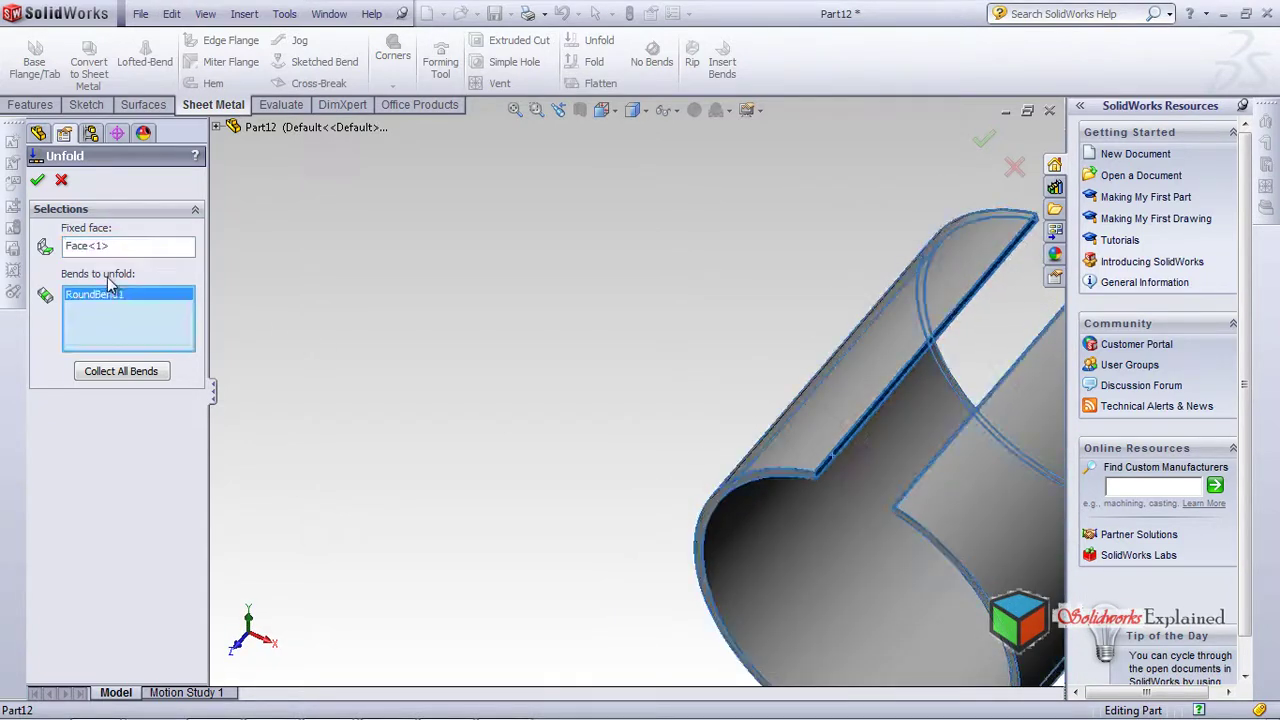
key("Delete")
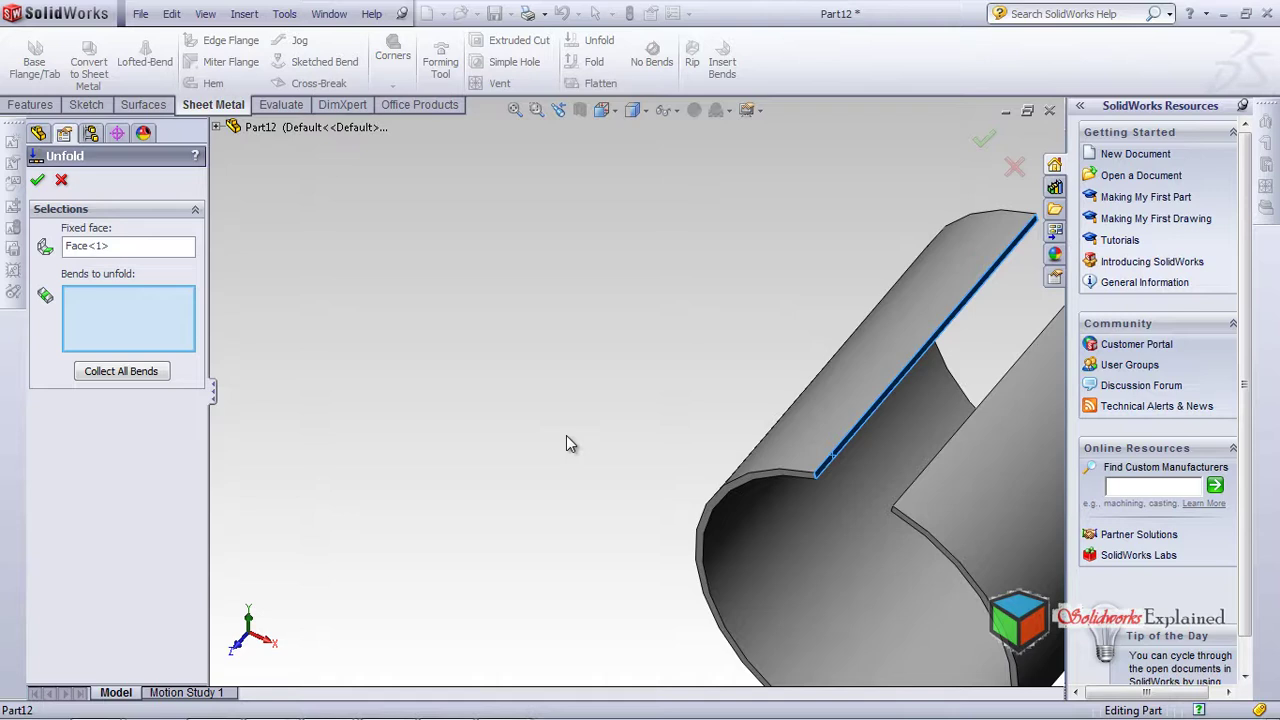
left_click(122, 249)
key("Delete")
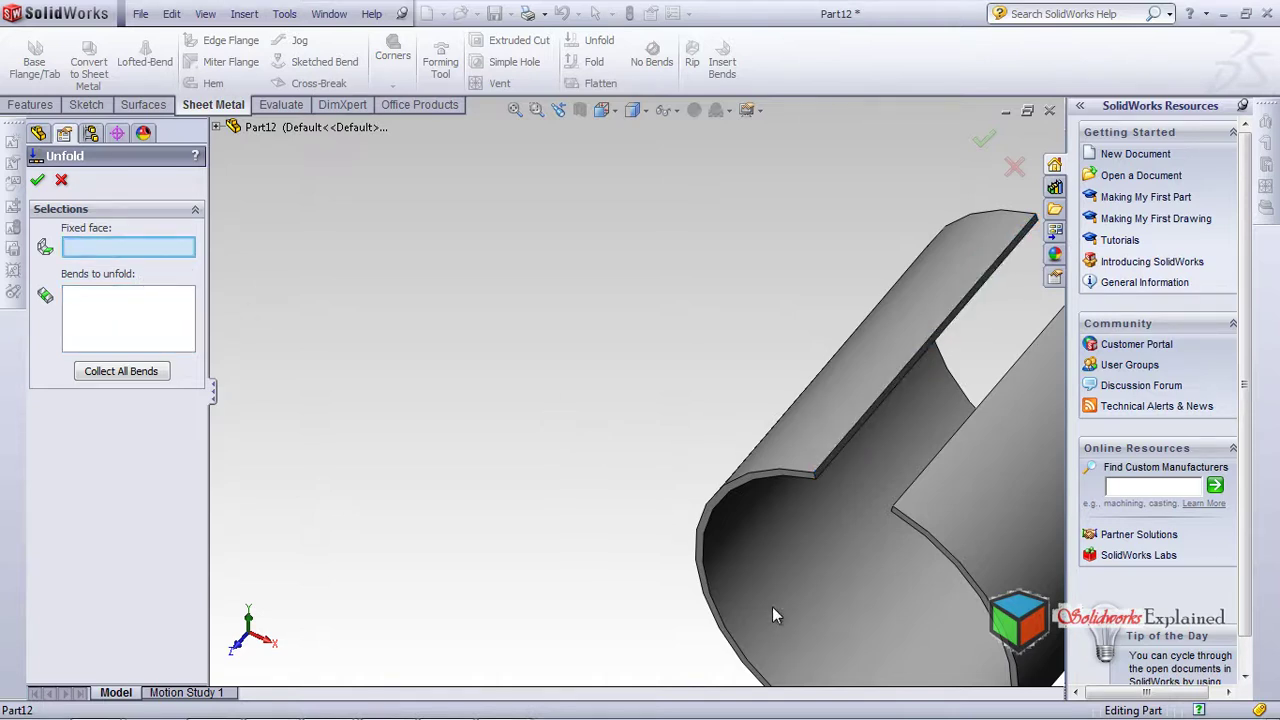
left_click(751, 479)
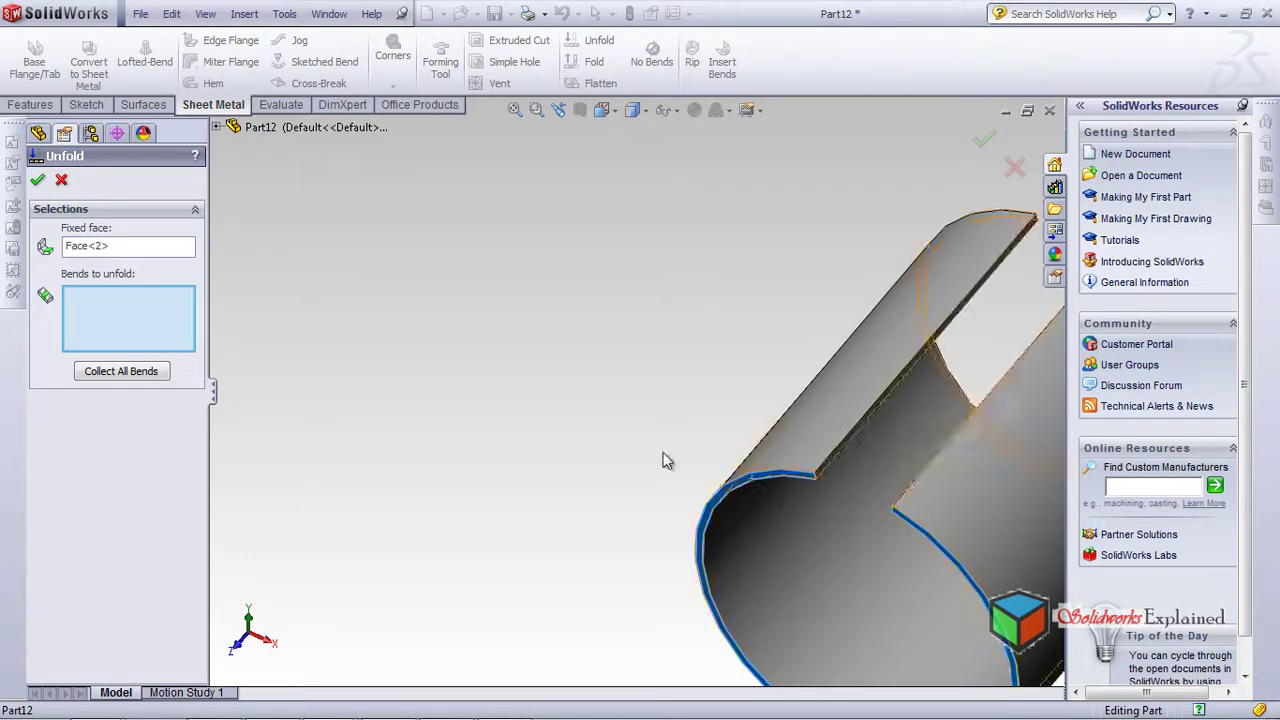
left_click(832, 480)
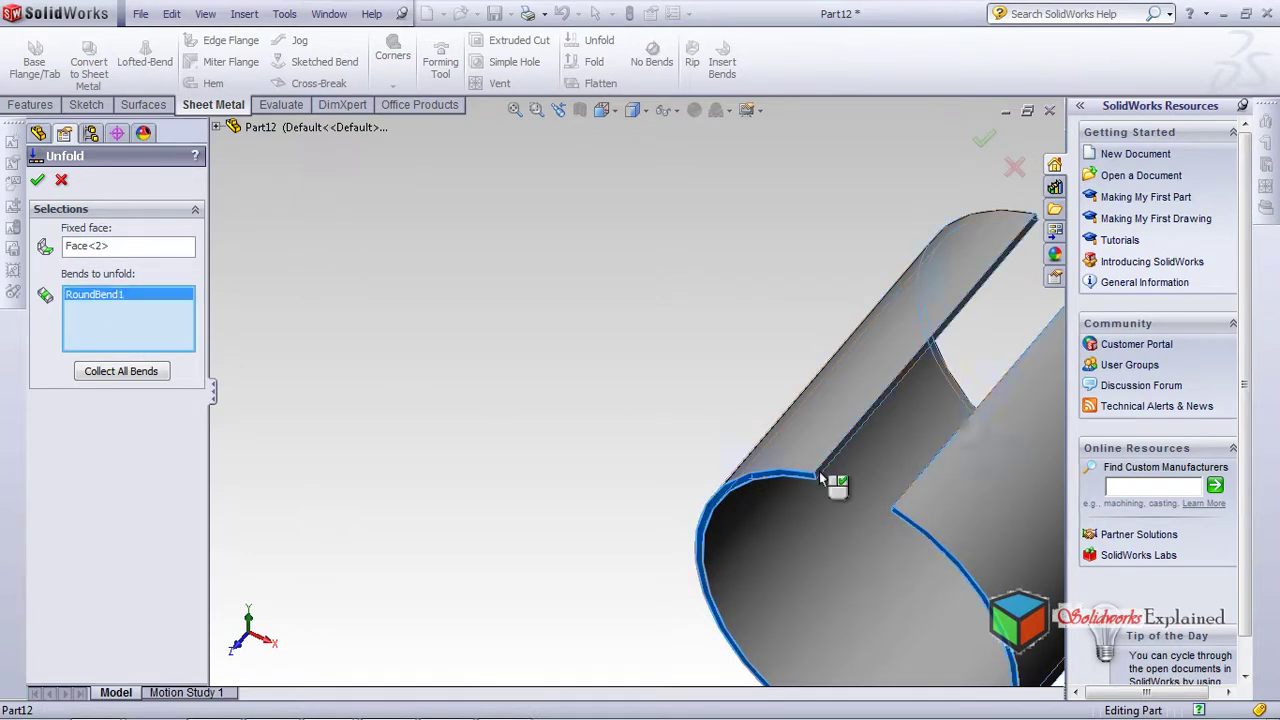
left_click(39, 184)
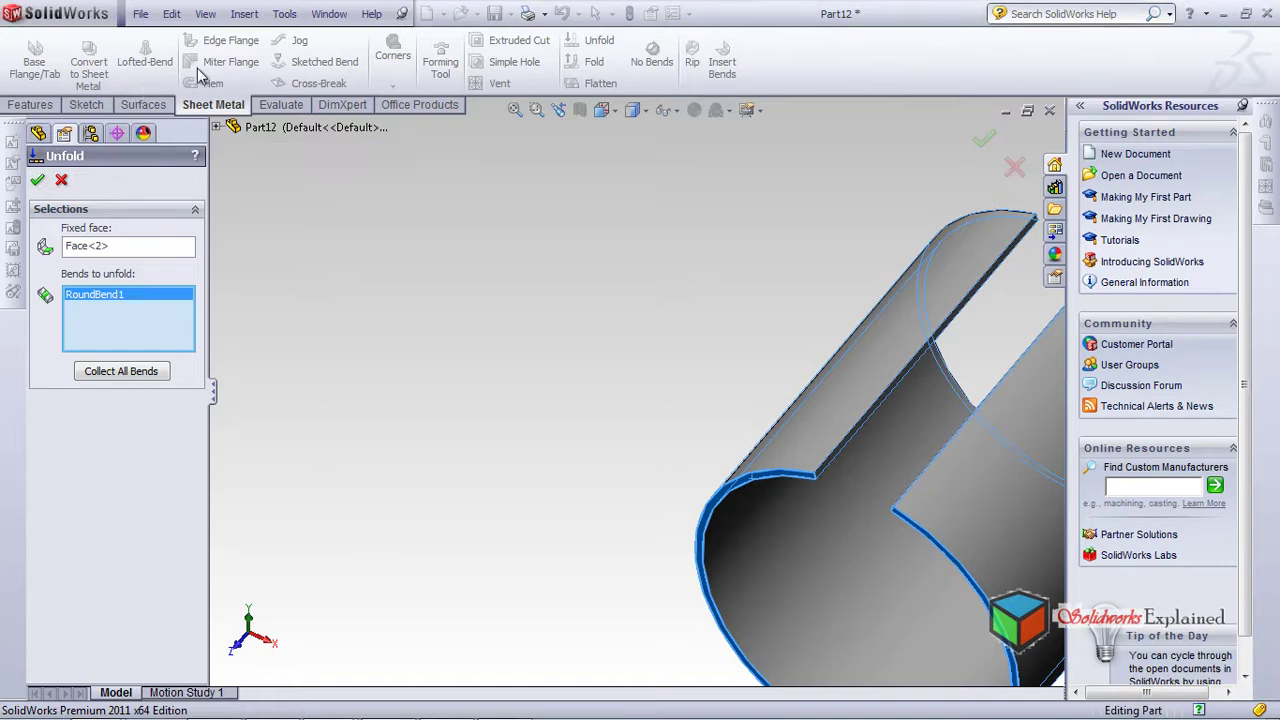
left_click(63, 180)
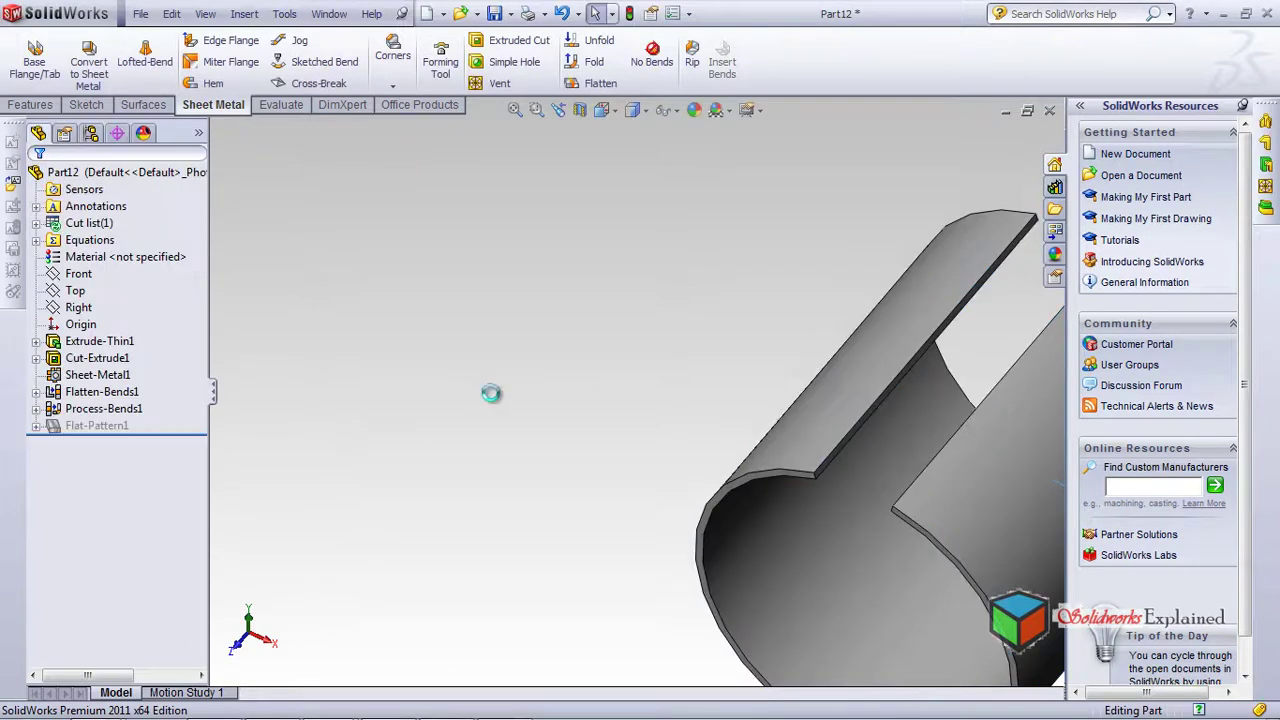
Toggle No Bends and then Flatten on the split tube to review its states, returning to the rolled shape
scroll(463, 388, "up", 5)
scroll(690, 400, "down", 2)
scroll(641, 333, "down", 5)
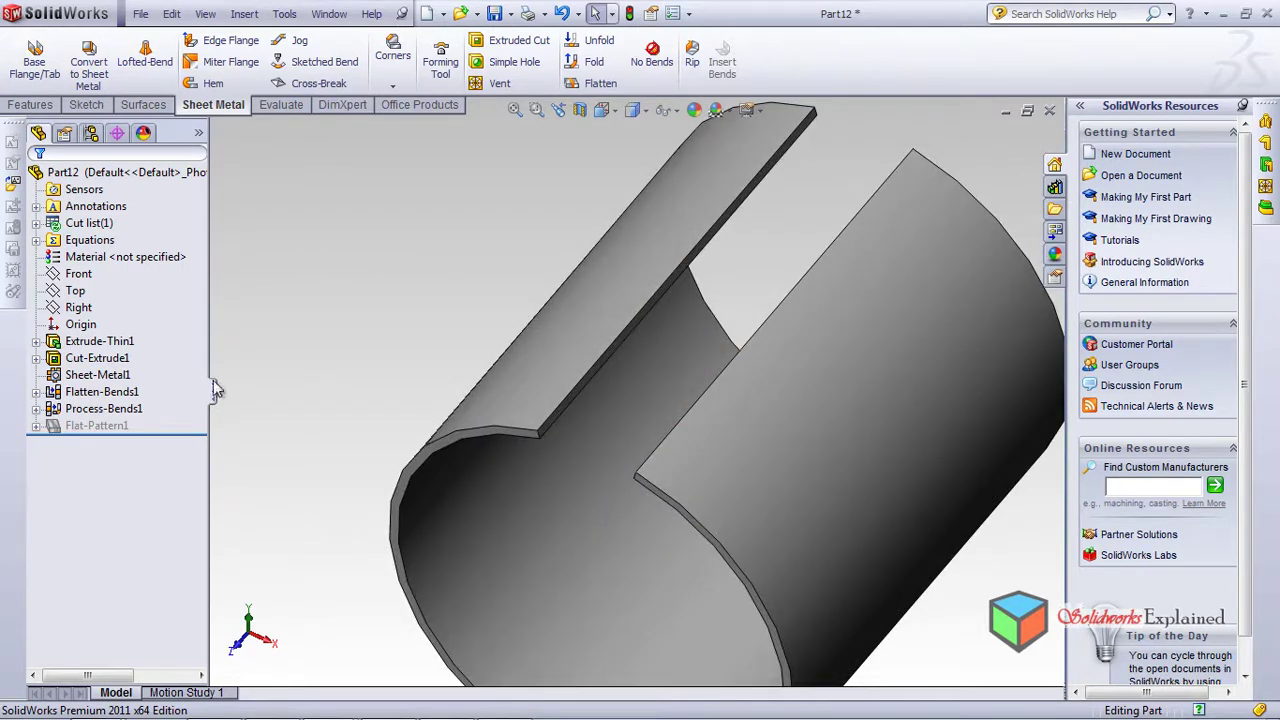
scroll(443, 349, "up", 3)
left_click(652, 55)
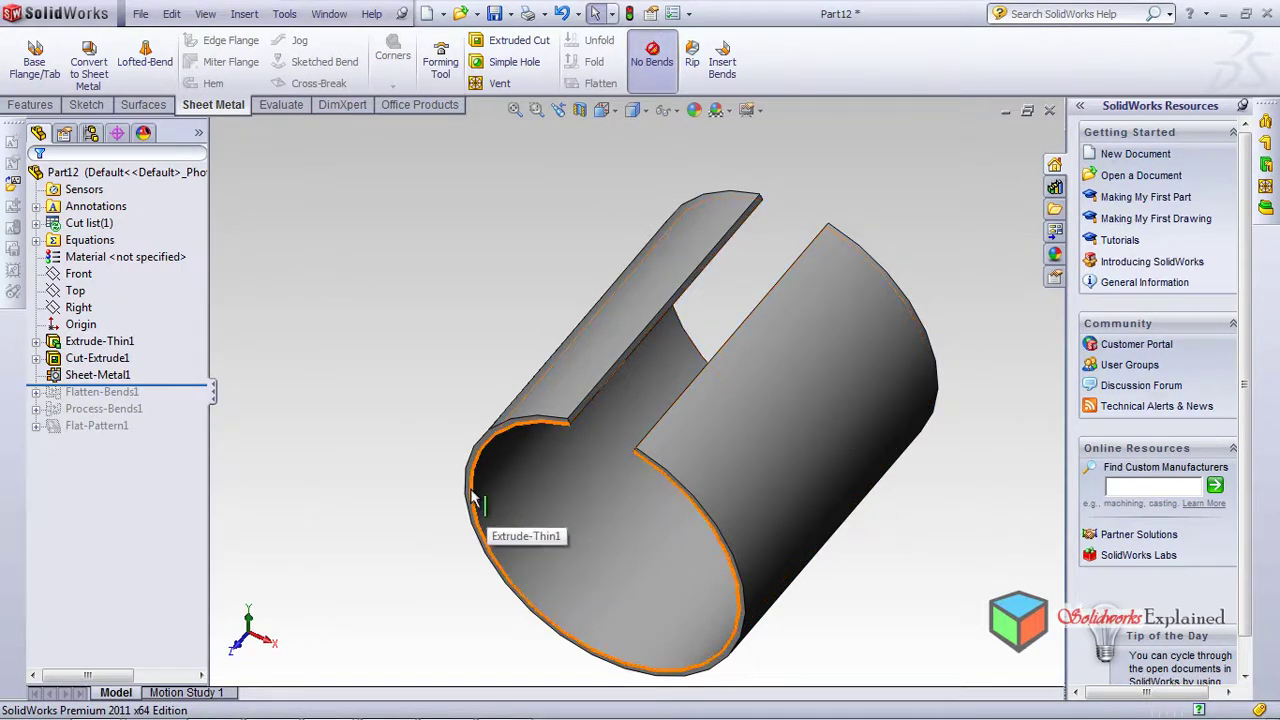
left_click(651, 55)
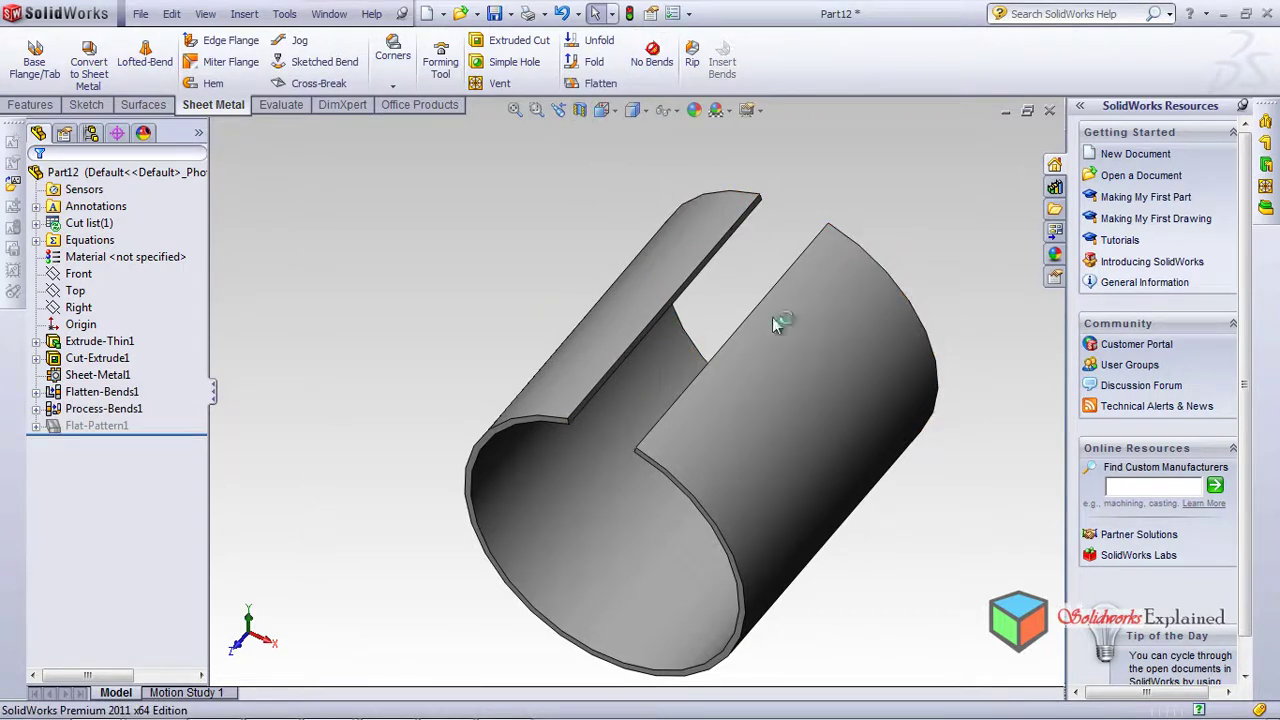
left_click(602, 88)
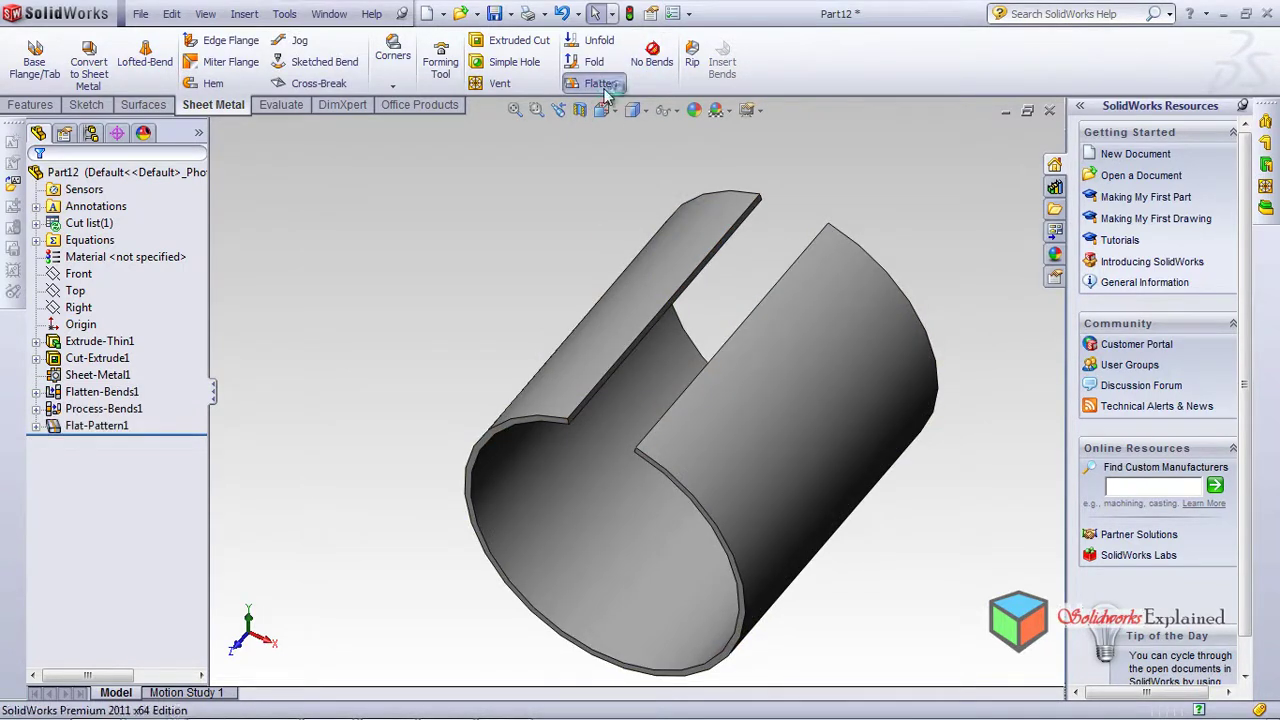
left_click(603, 88)
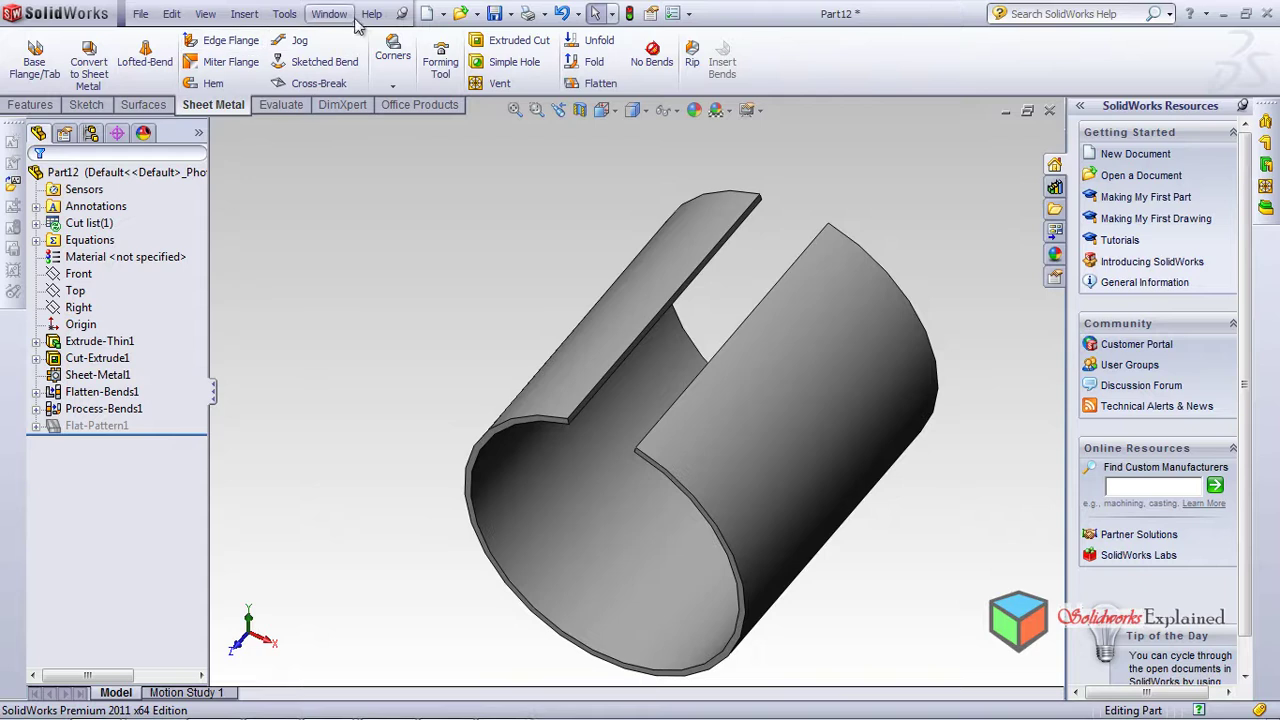
Start a new part and sketch a single horizontal line just above the origin on the Front plane
left_click(426, 13)
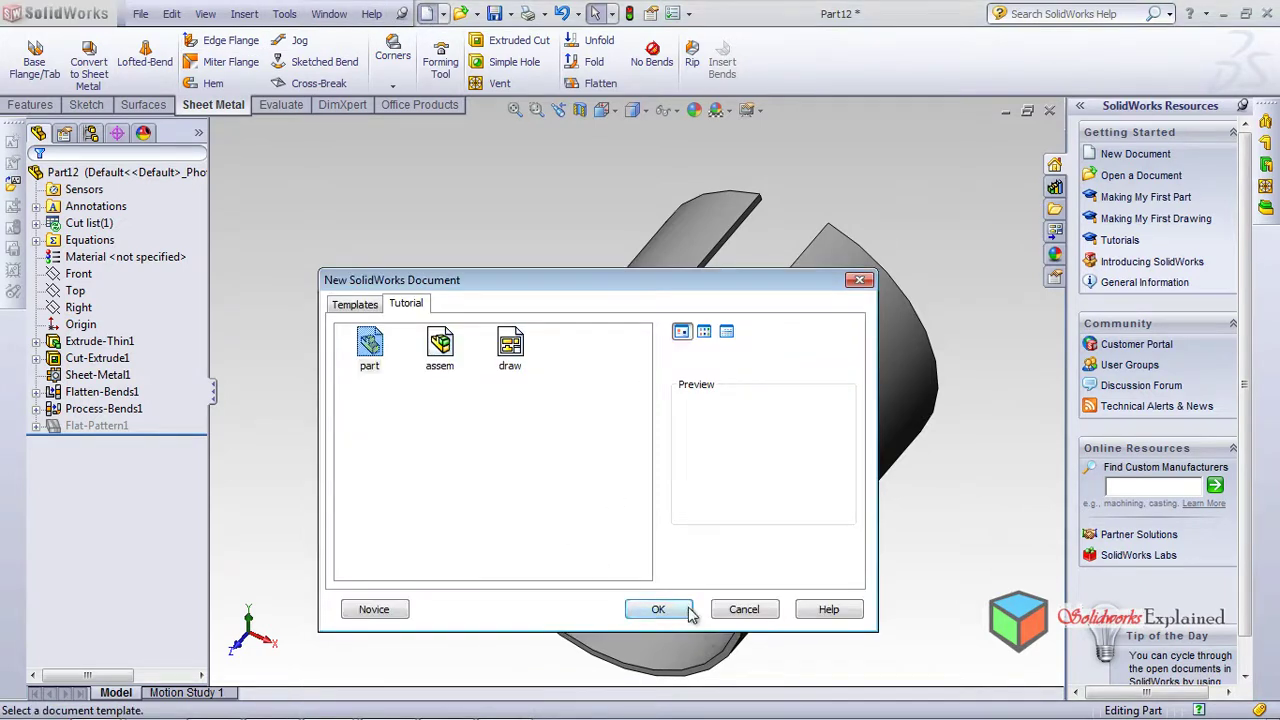
left_click(688, 611)
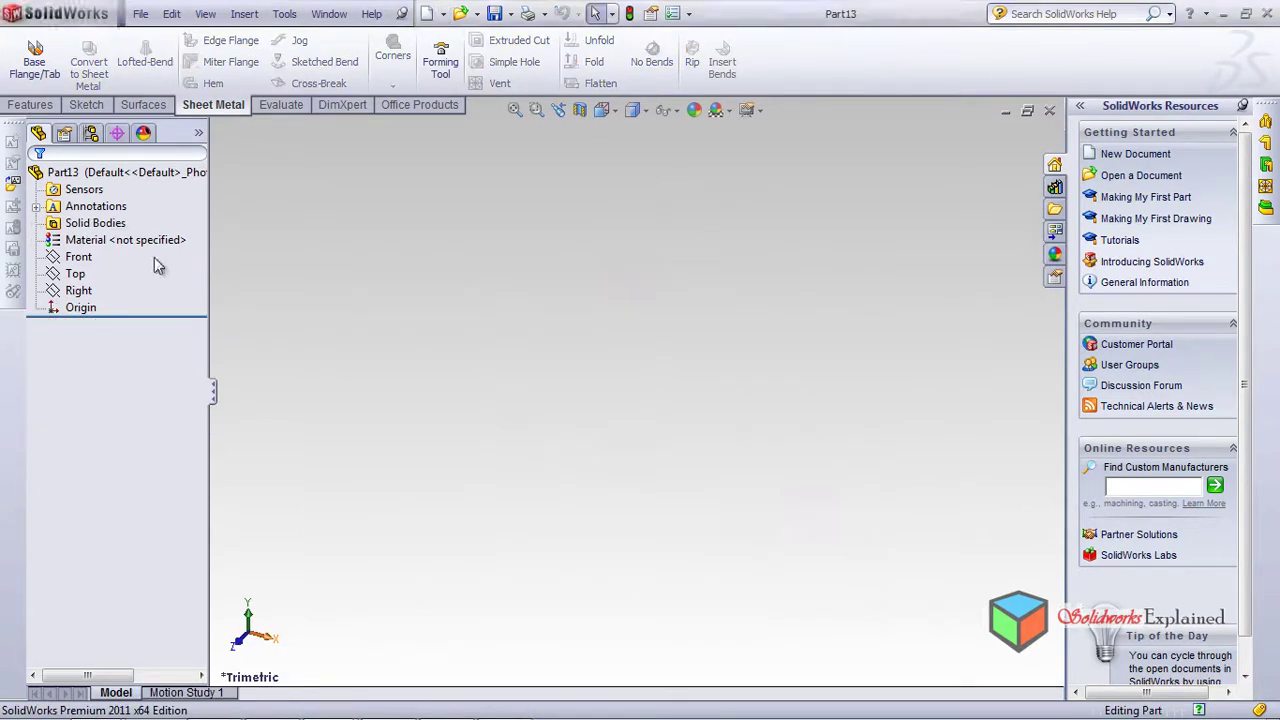
left_click(80, 257)
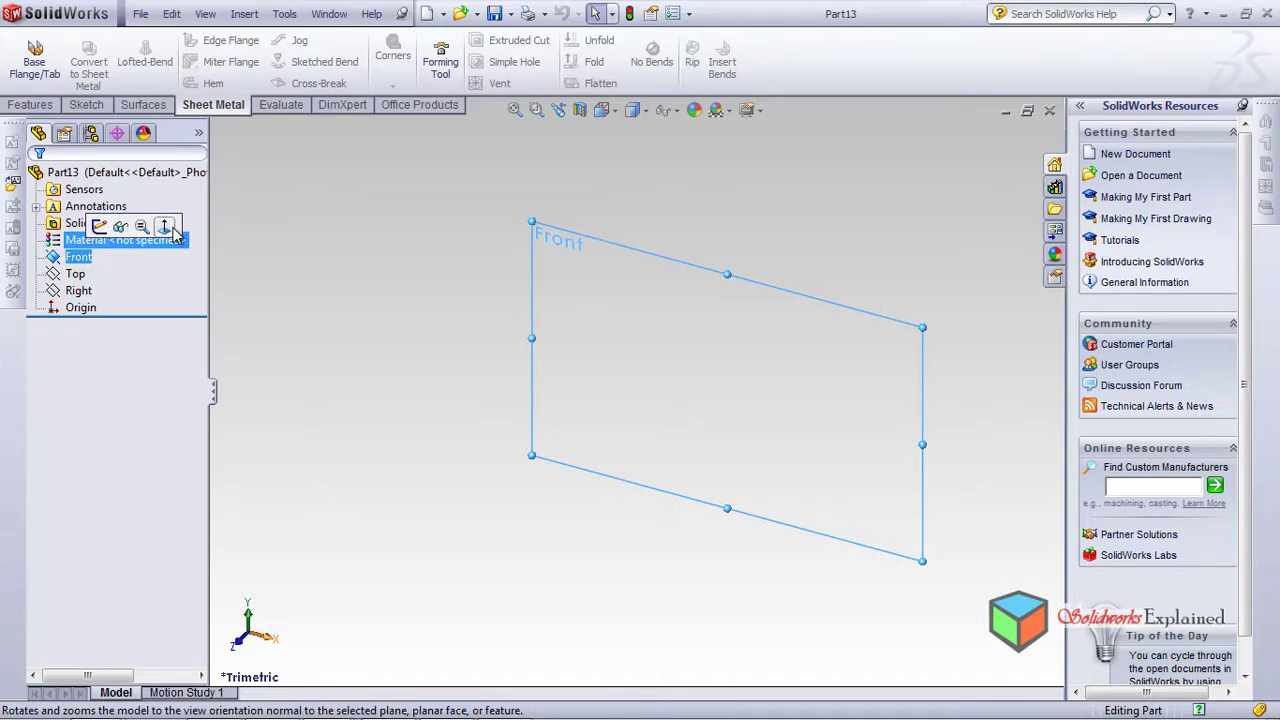
left_click(173, 230)
left_click(92, 104)
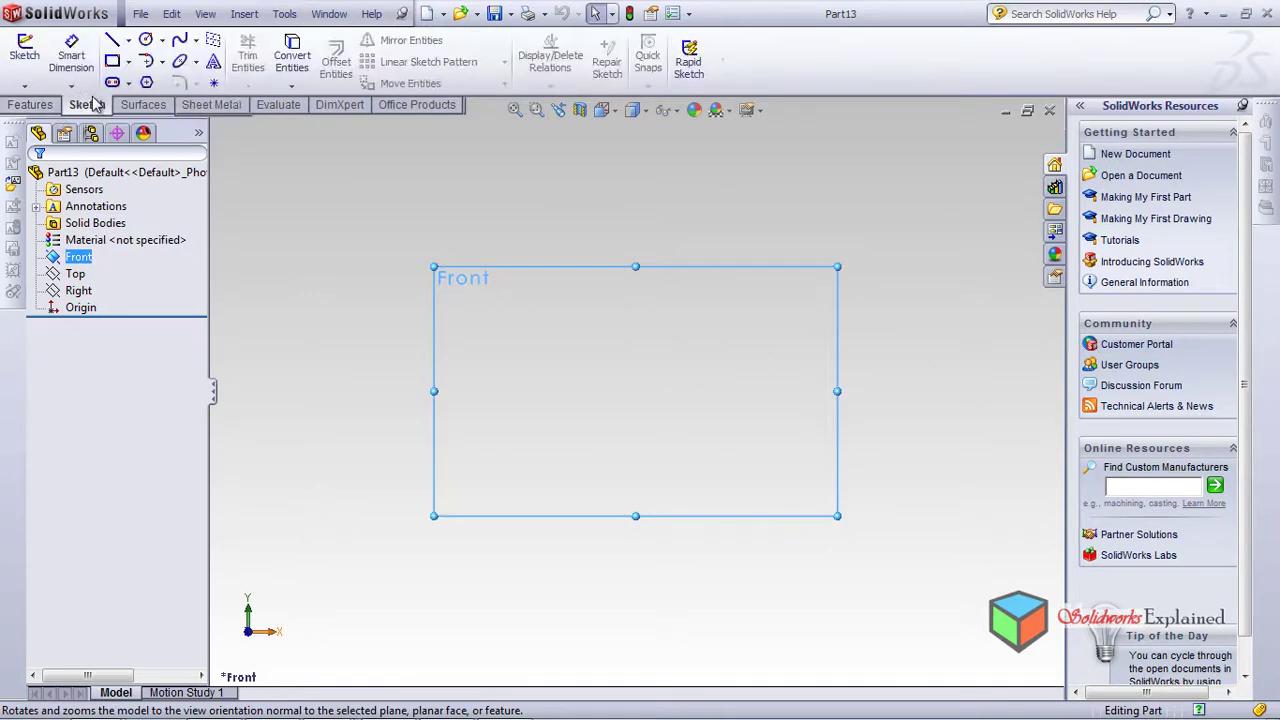
left_click(112, 39)
left_click(471, 364)
left_click(745, 364)
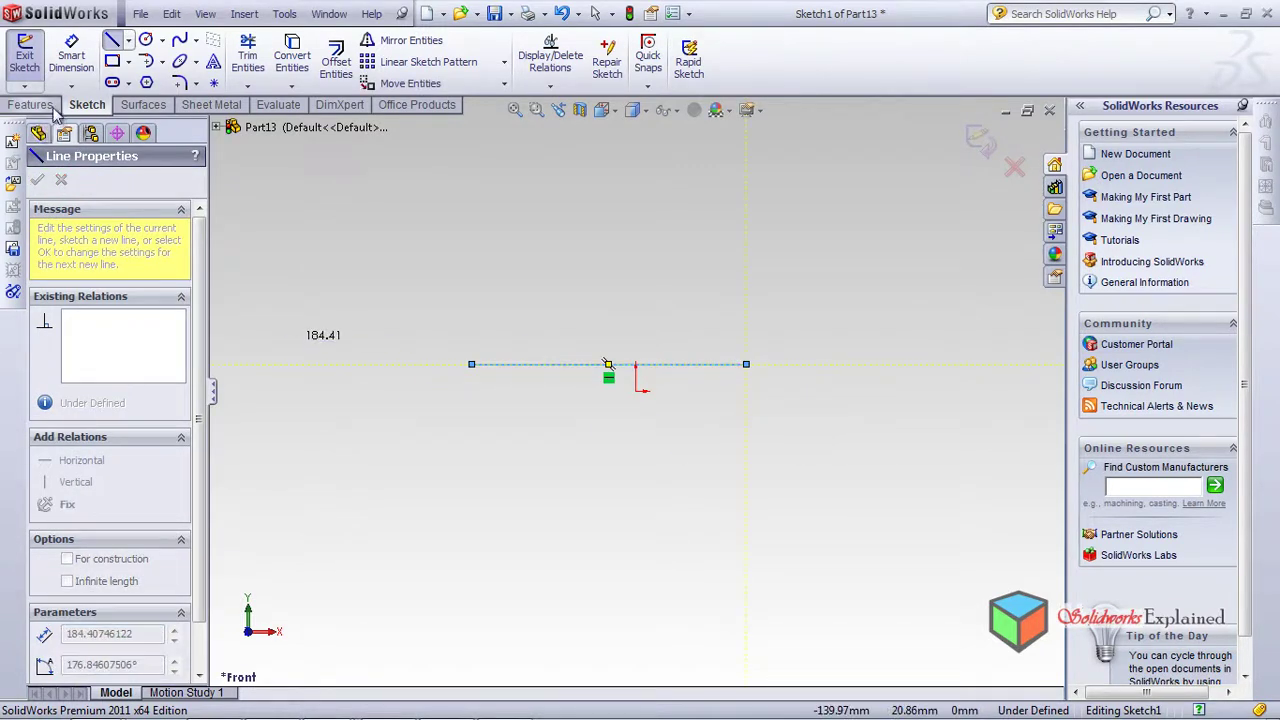
key("Escape")
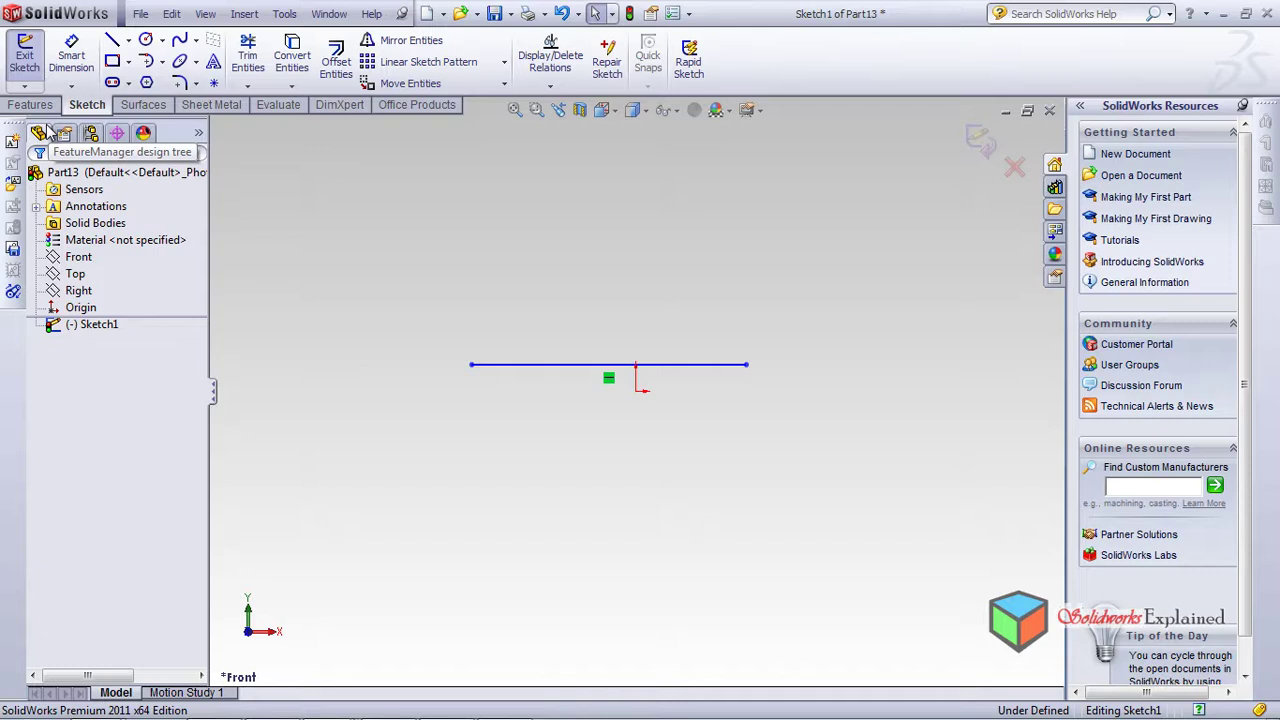
Create a Base Flange from the line with a blind depth of 50 mm and a thickness of 0.80 mm
left_click(222, 108)
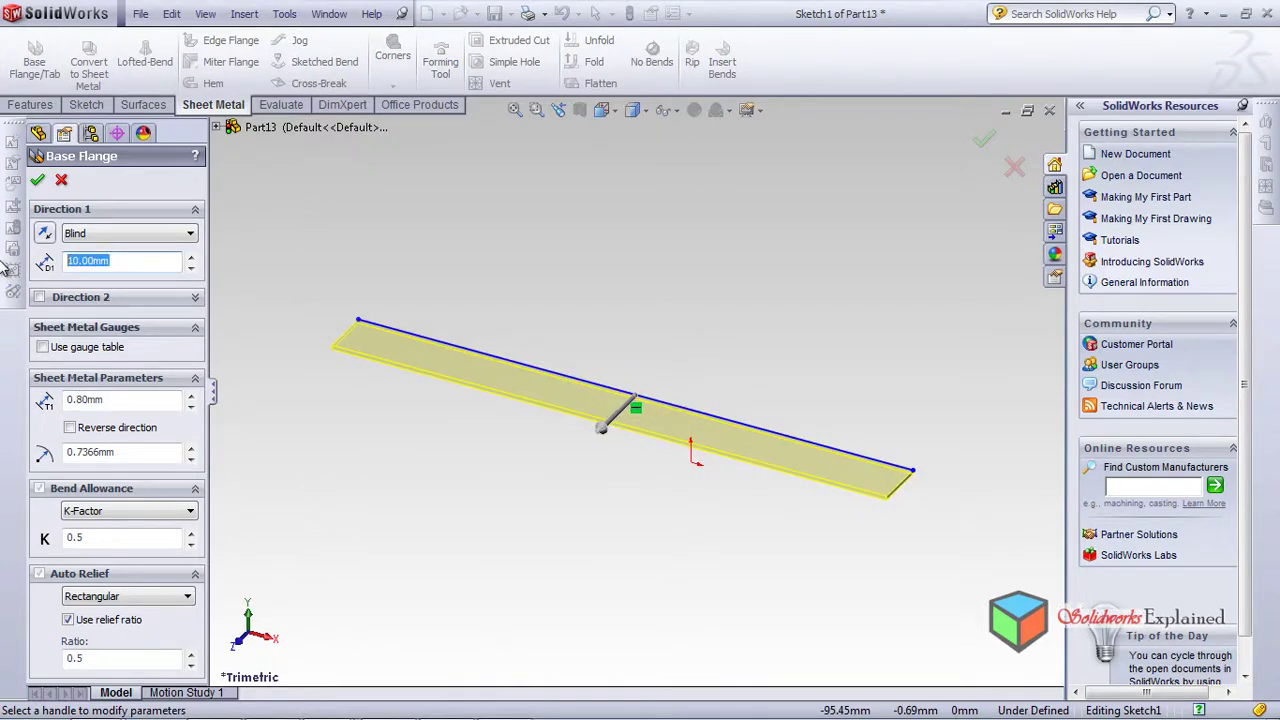
type("0")
key("Return")
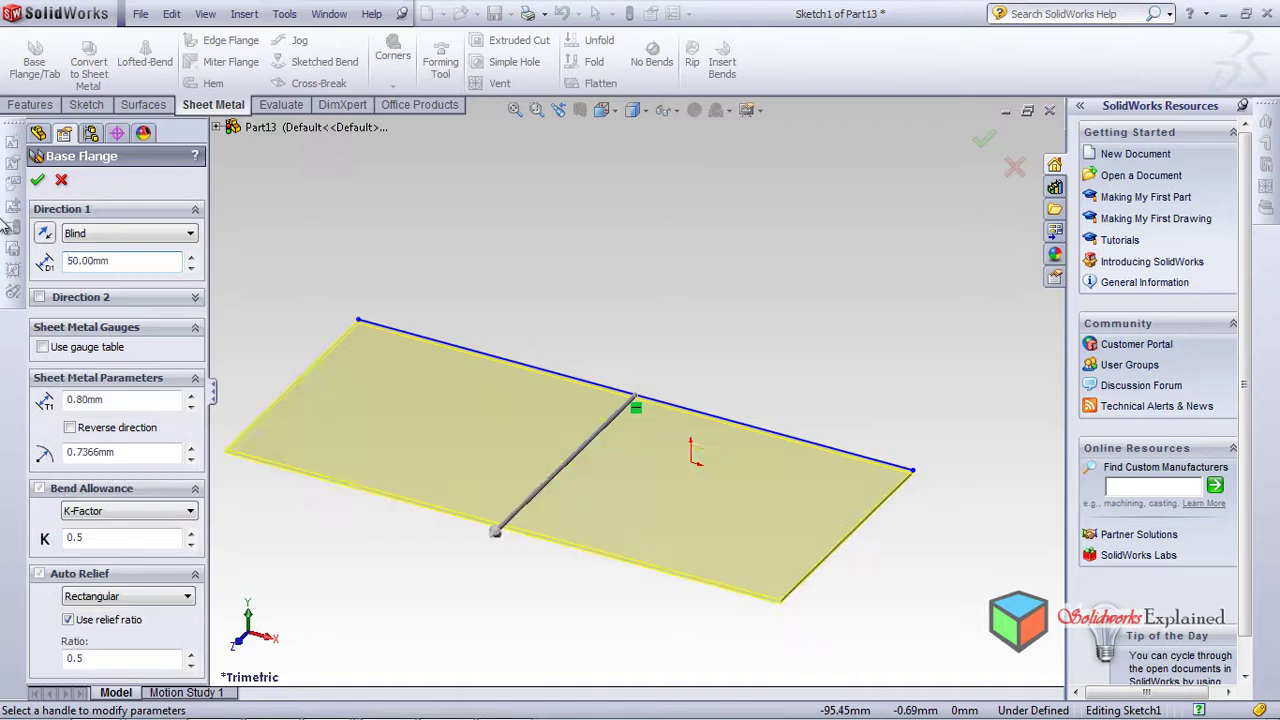
left_click(36, 181)
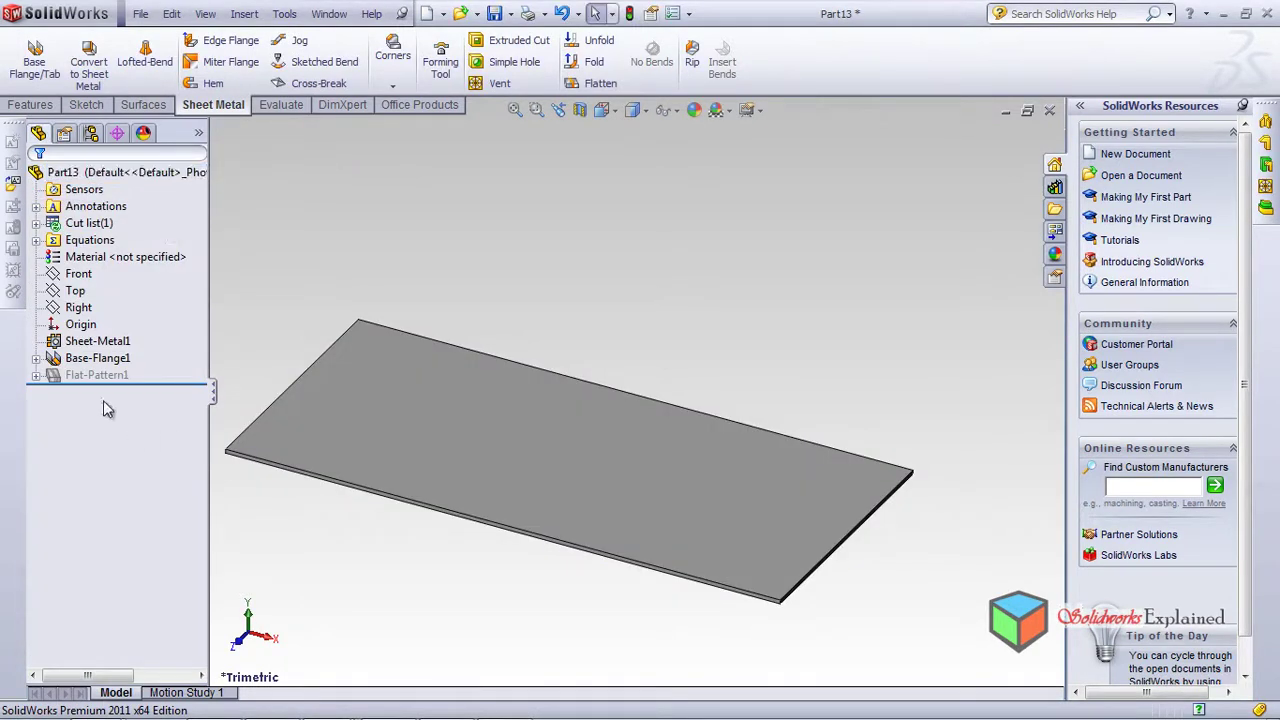
Open the base flange's definition to examine its depth, thickness and bend radius settings
left_click(97, 362)
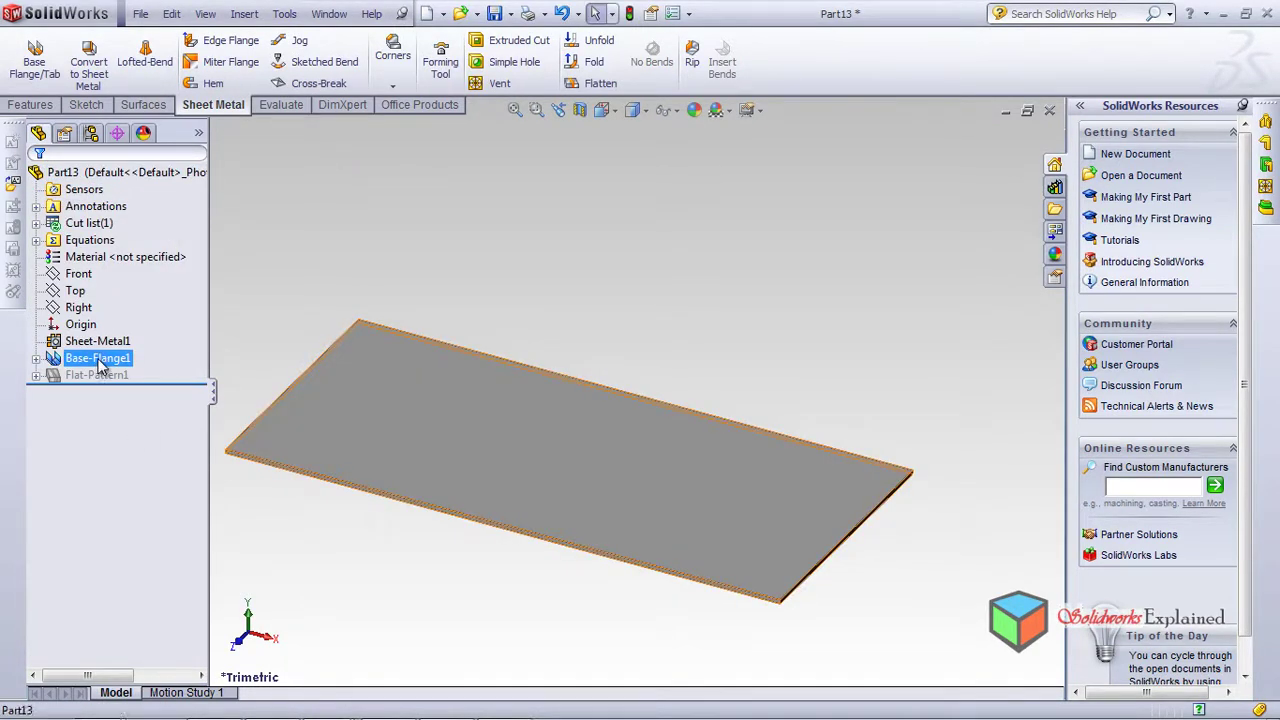
left_click(97, 341)
left_click(110, 318)
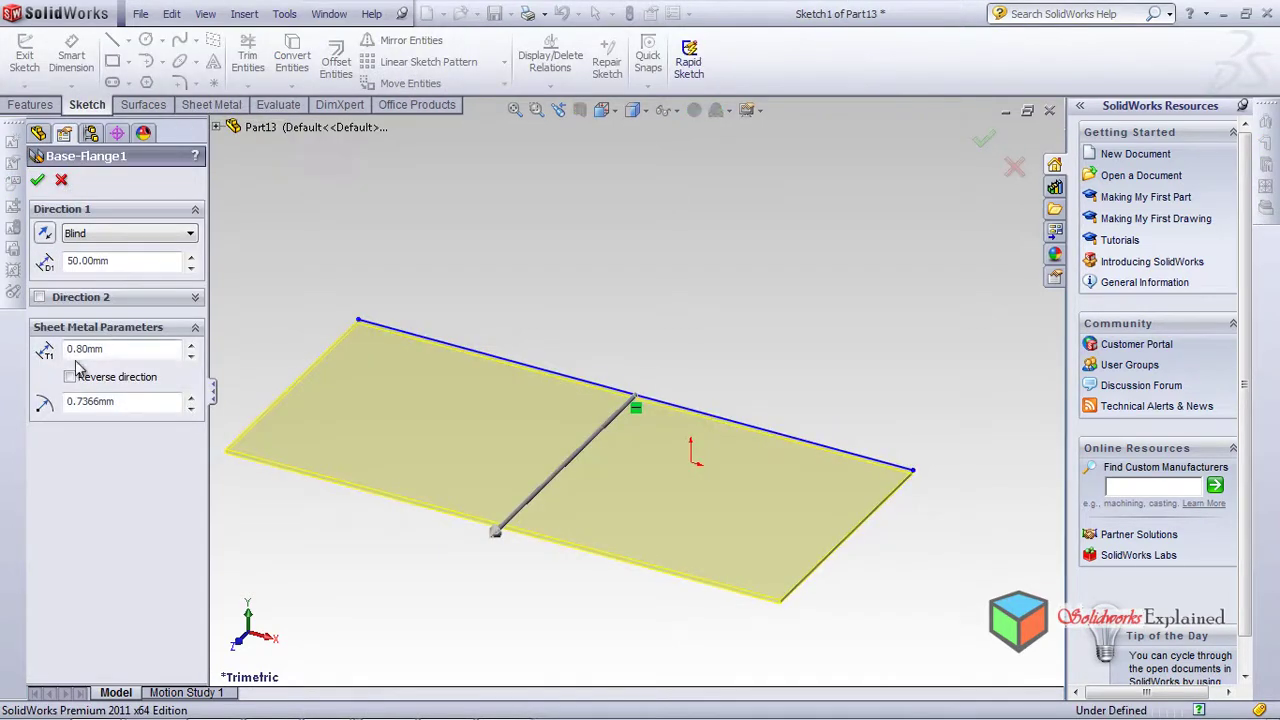
left_click(37, 179)
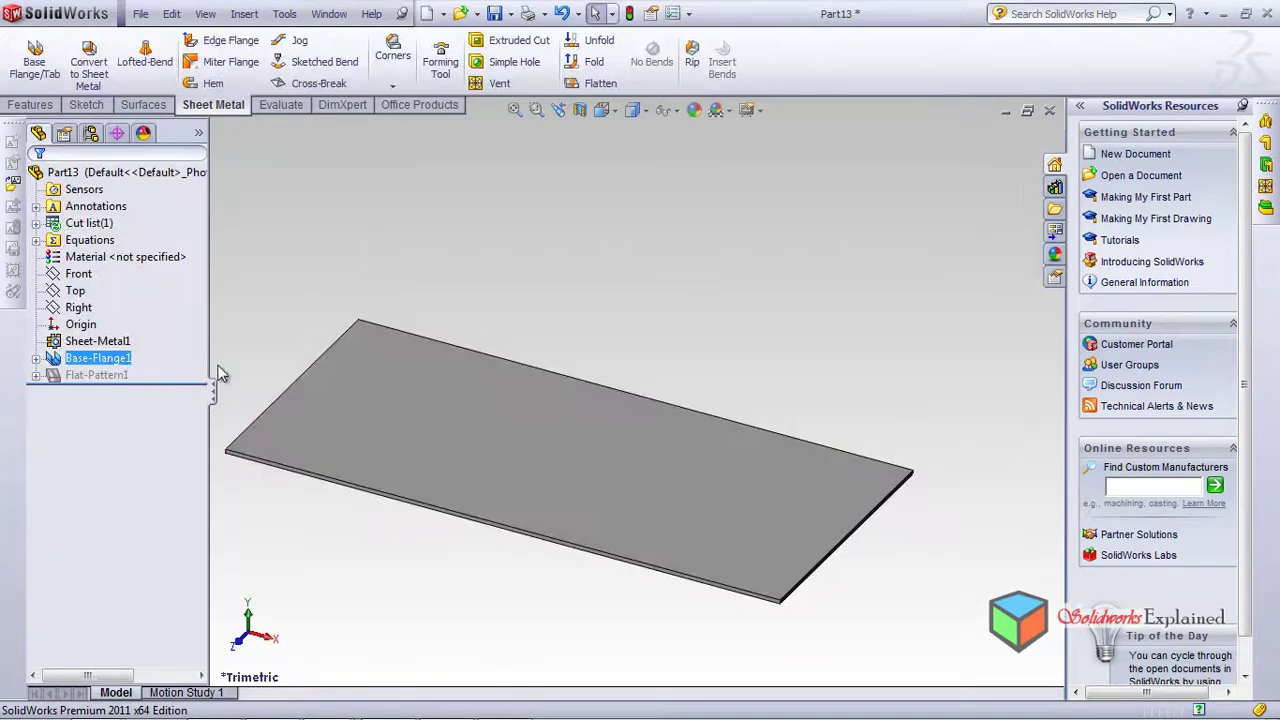
Apply the steel sample gauge table to the Sheet-Metal1 feature and choose 13 Gauge
left_click(97, 341)
left_click(123, 300)
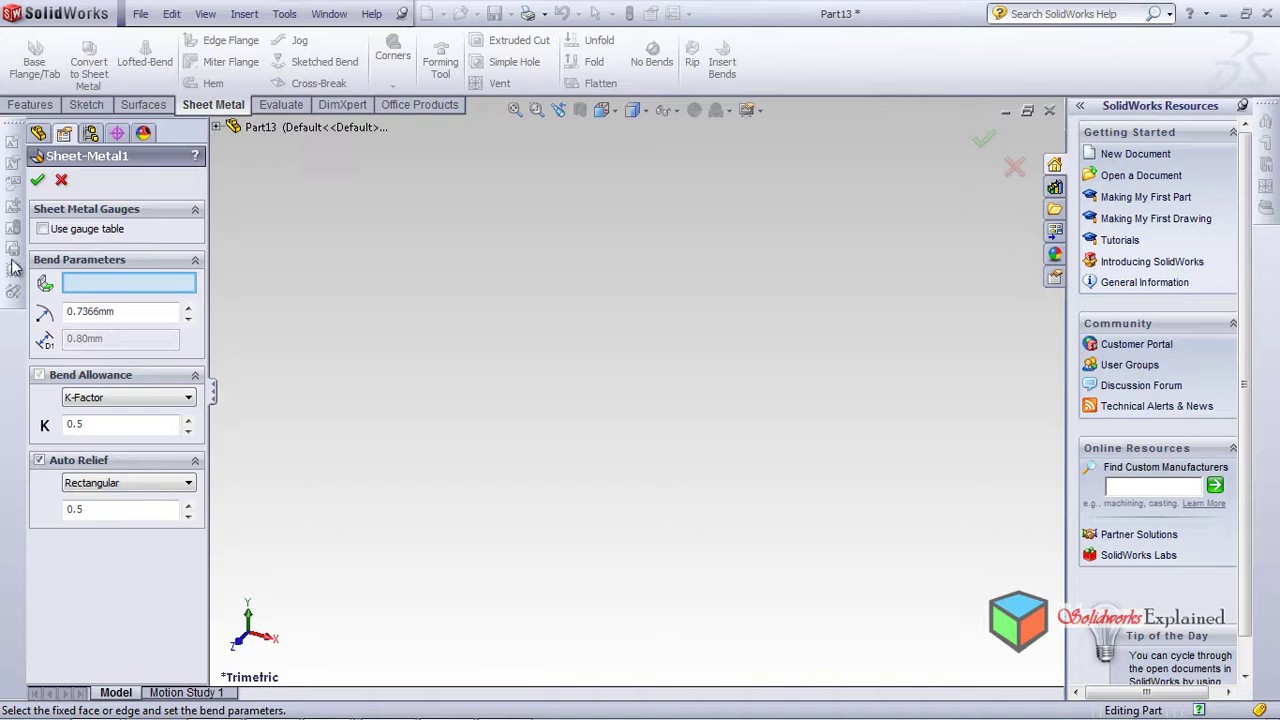
left_click(44, 231)
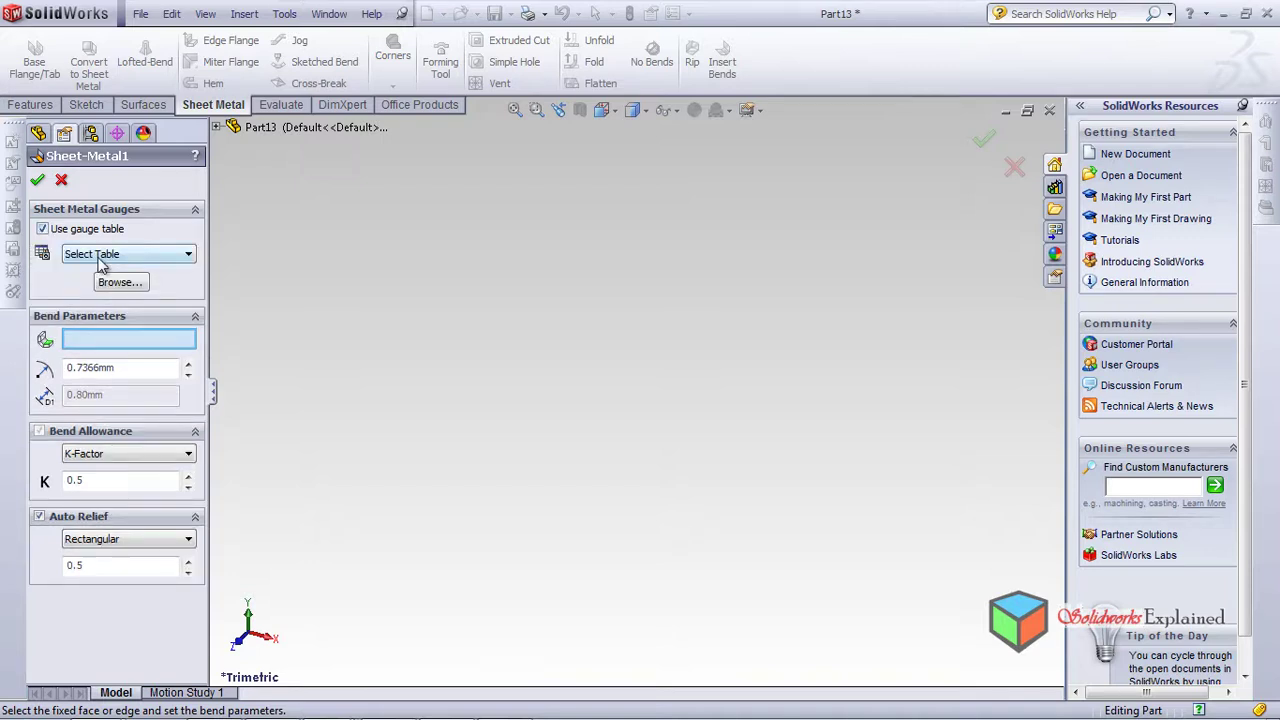
left_click(98, 258)
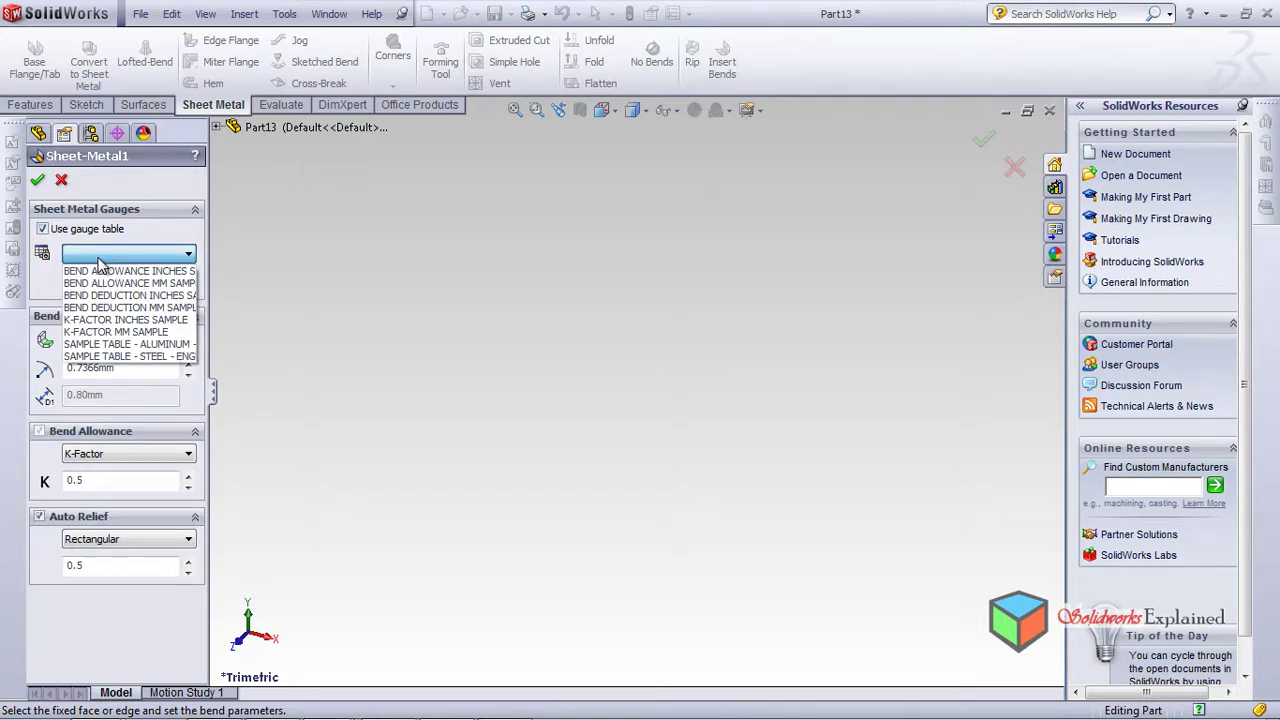
left_click(130, 357)
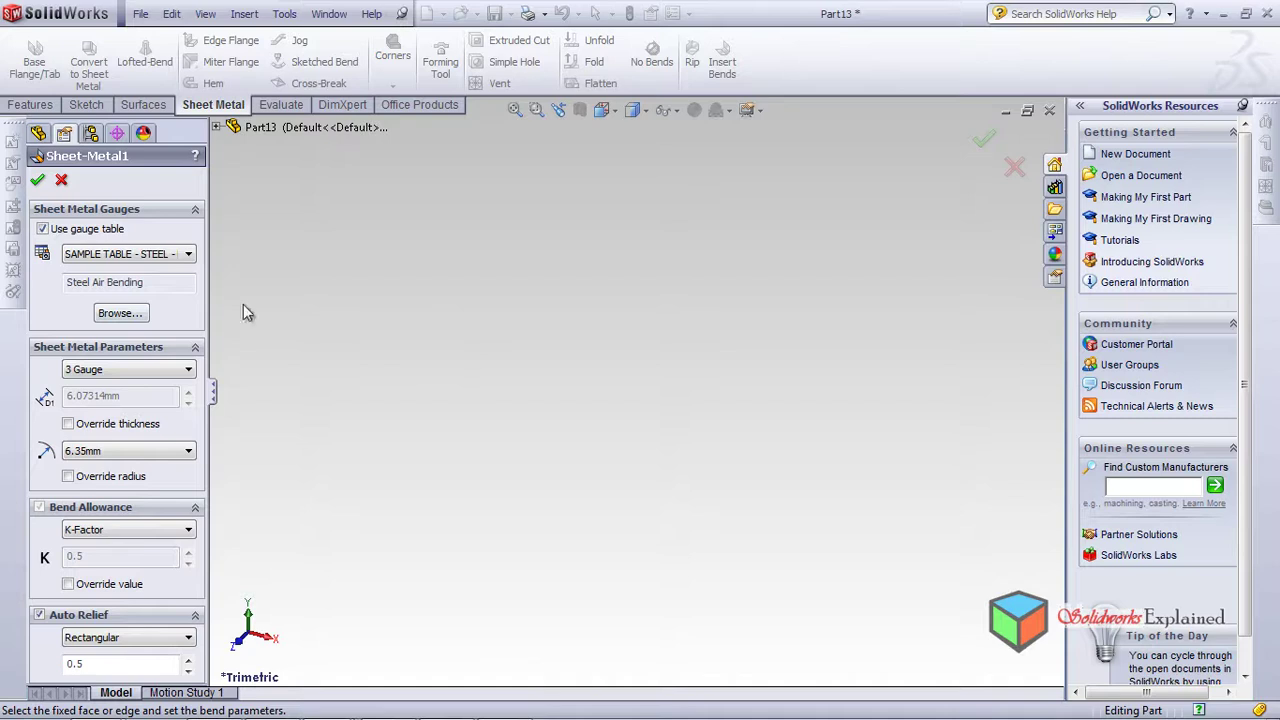
left_click(100, 372)
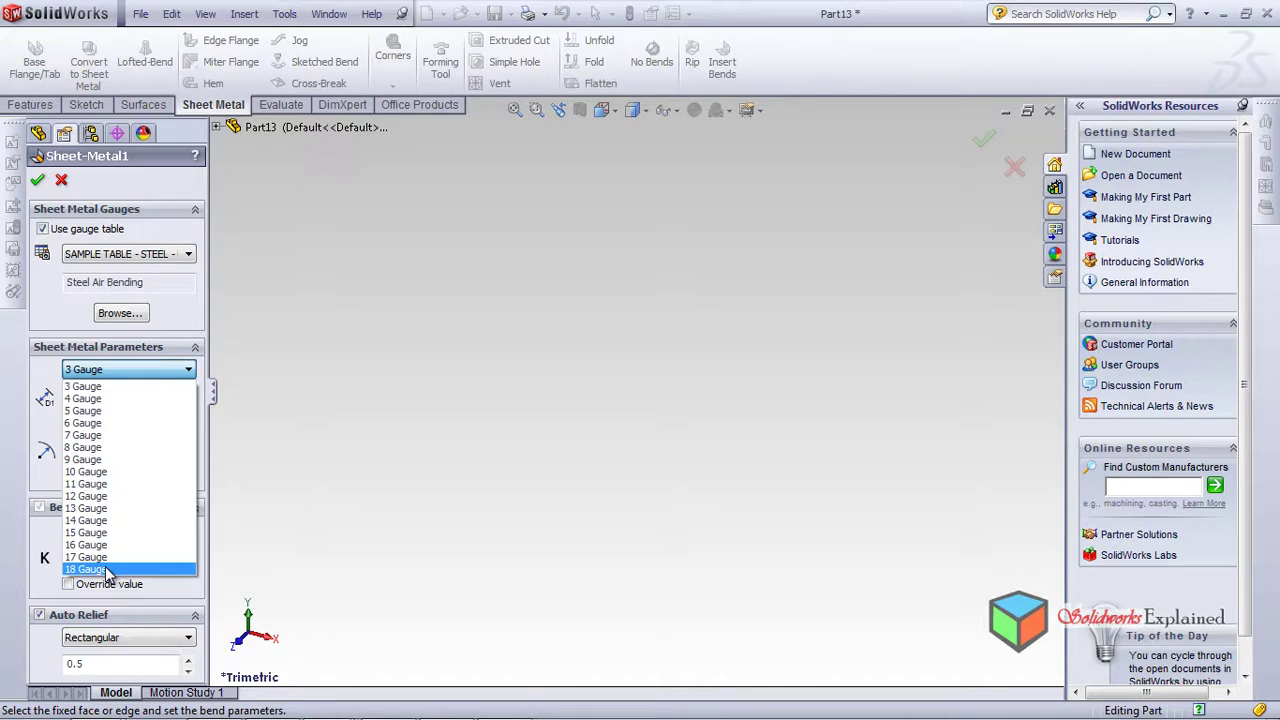
left_click(153, 513)
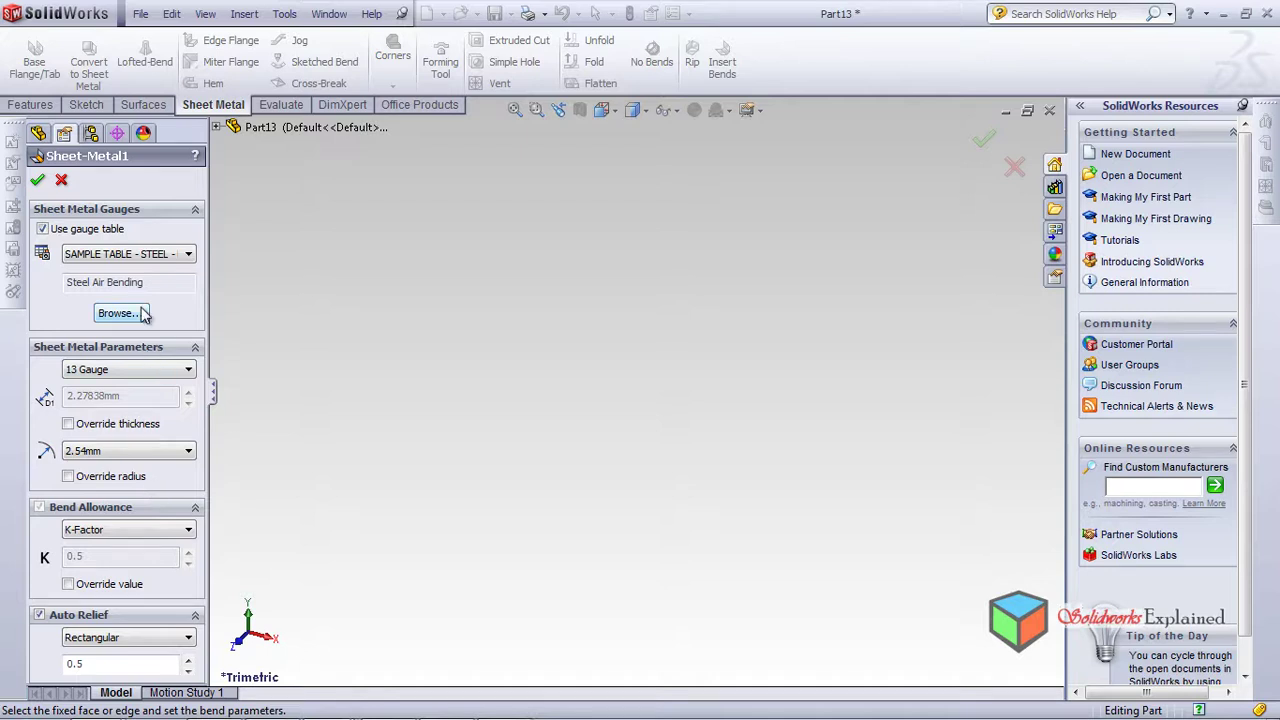
left_click(37, 180)
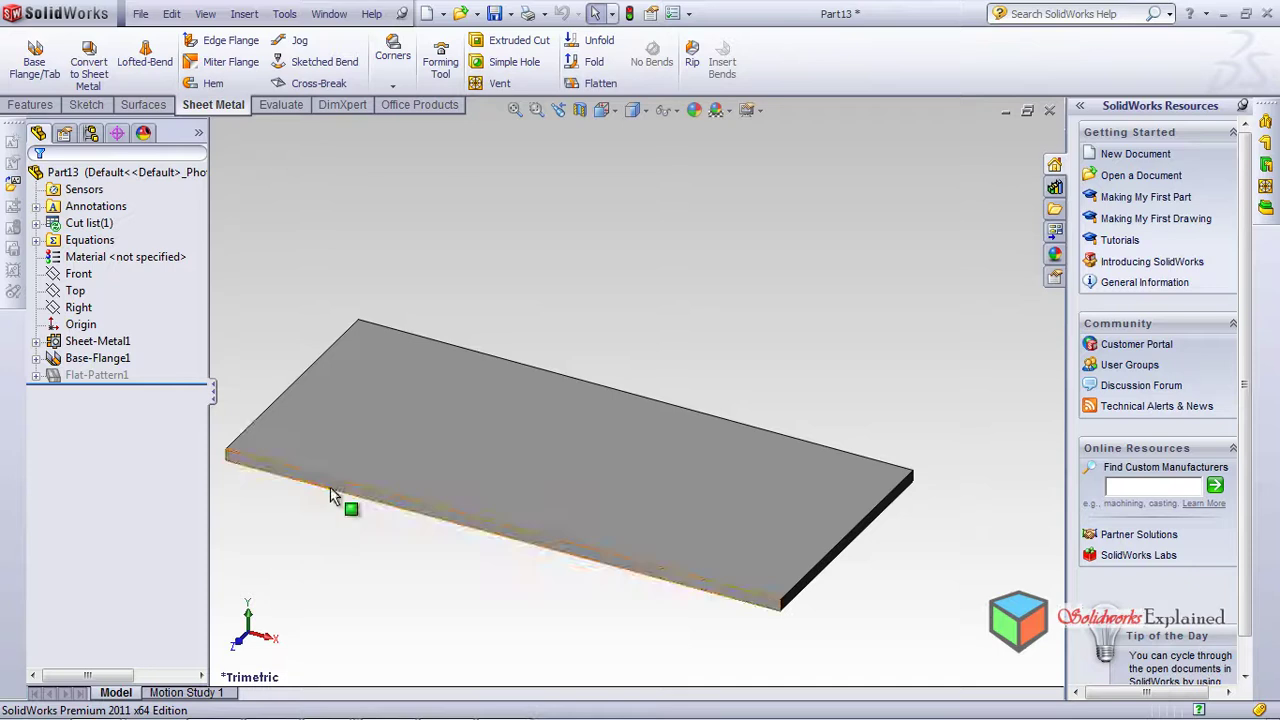
Reopen the base flange's definition to check which thickness and radius settings the gauge table controls
left_click(98, 358)
left_click(119, 302)
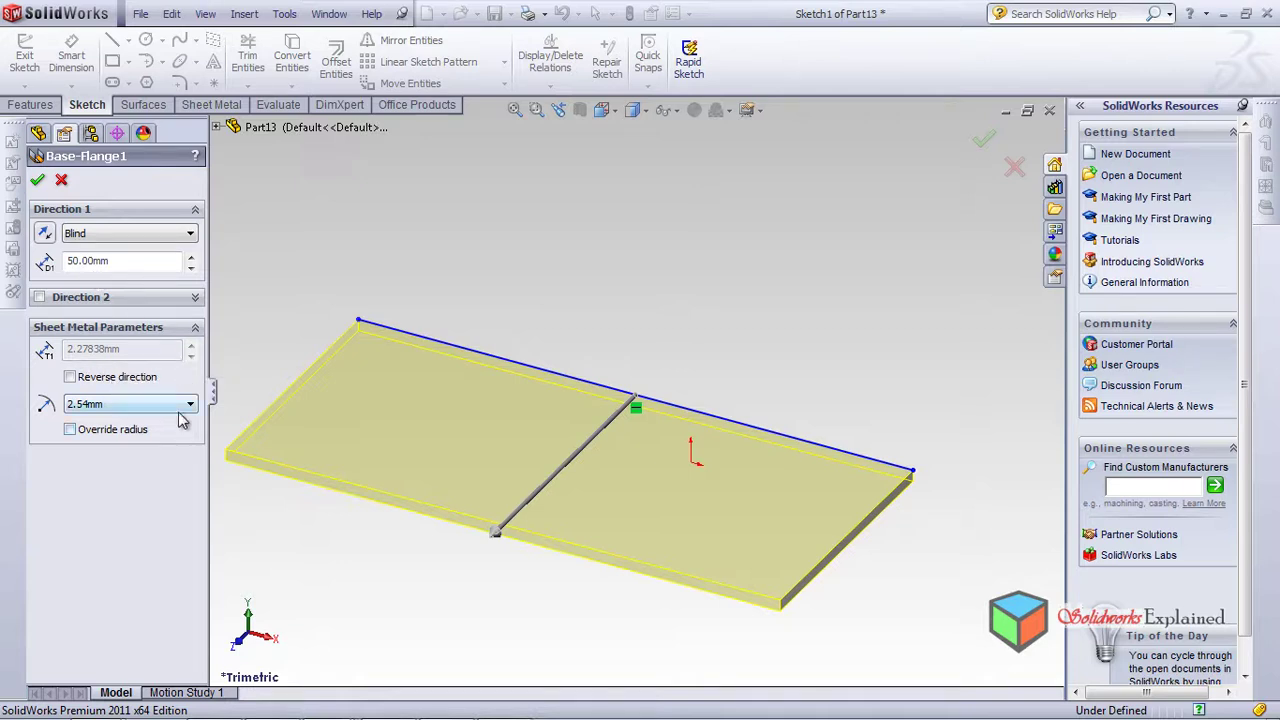
left_click(42, 179)
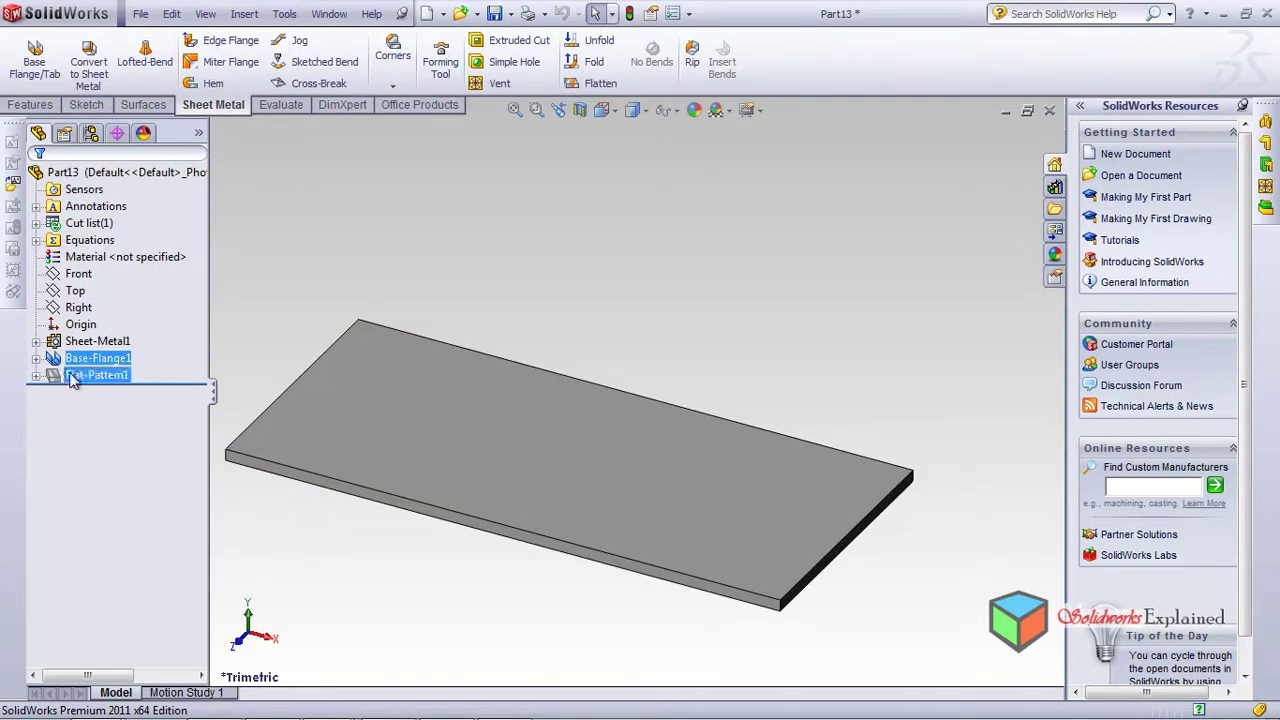
Orient the view normal to the base flange's front profile
right_click(90, 360)
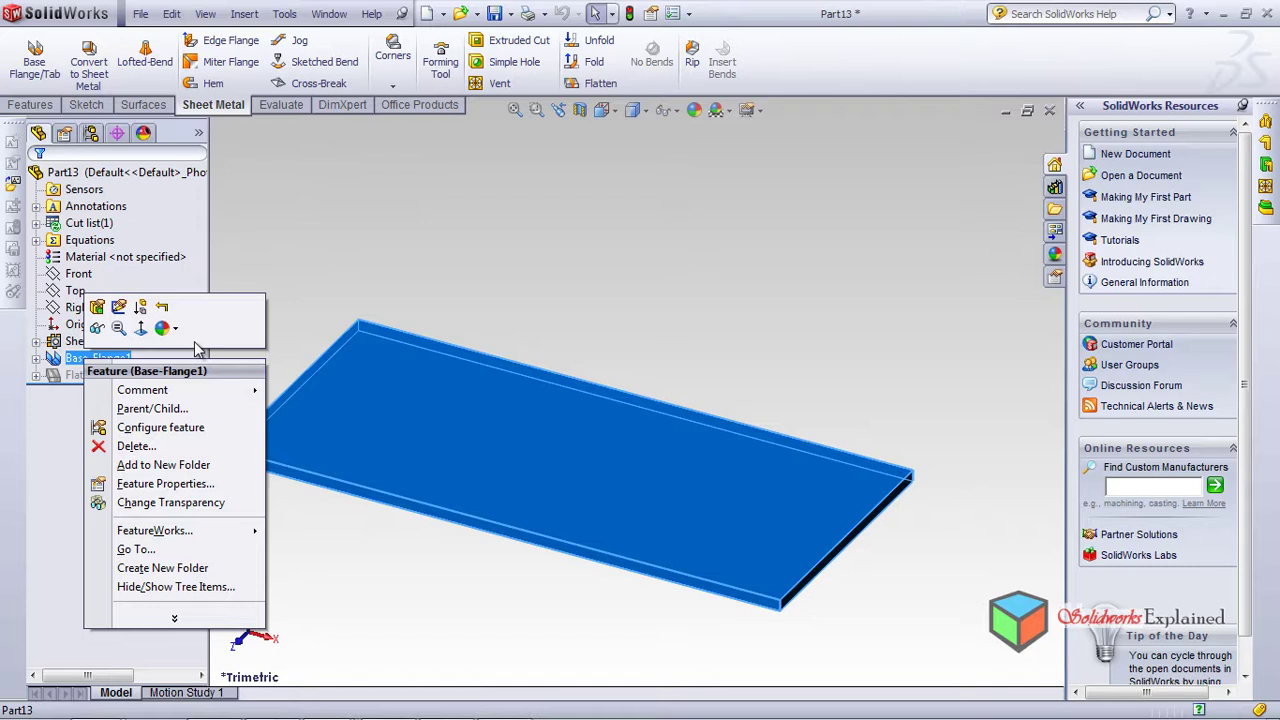
left_click(140, 328)
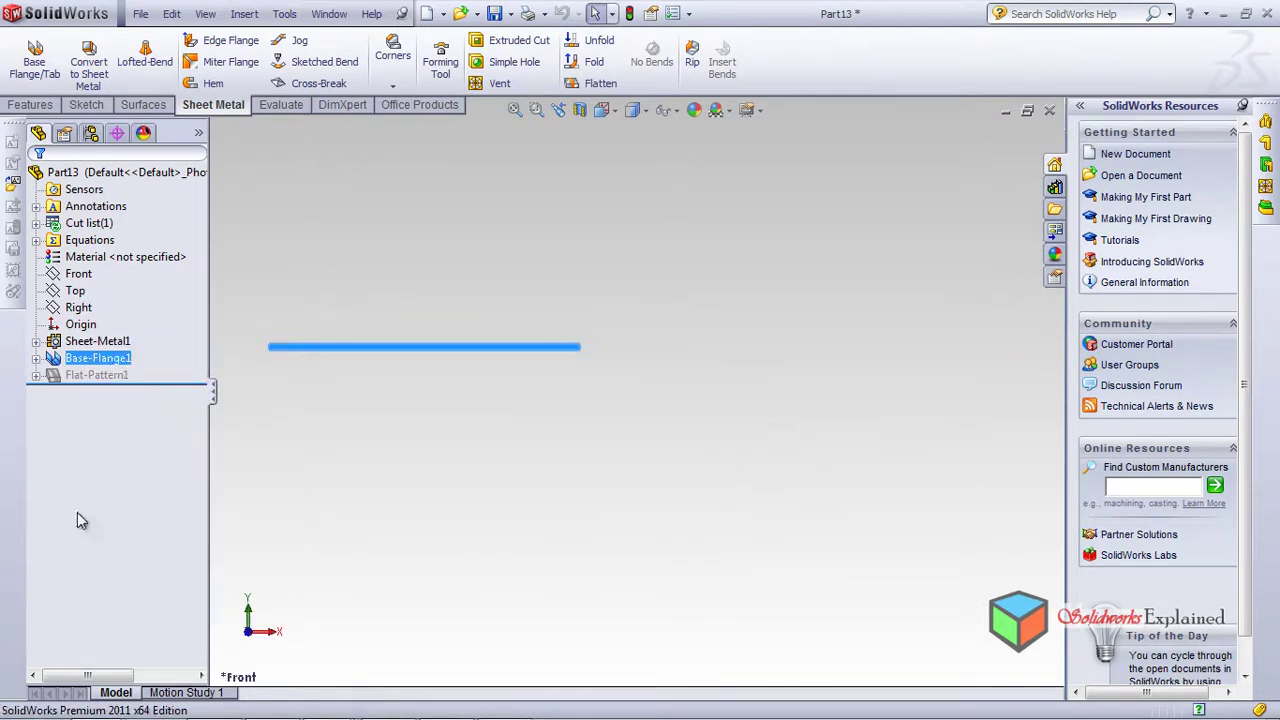
left_click(403, 517)
left_click(91, 105)
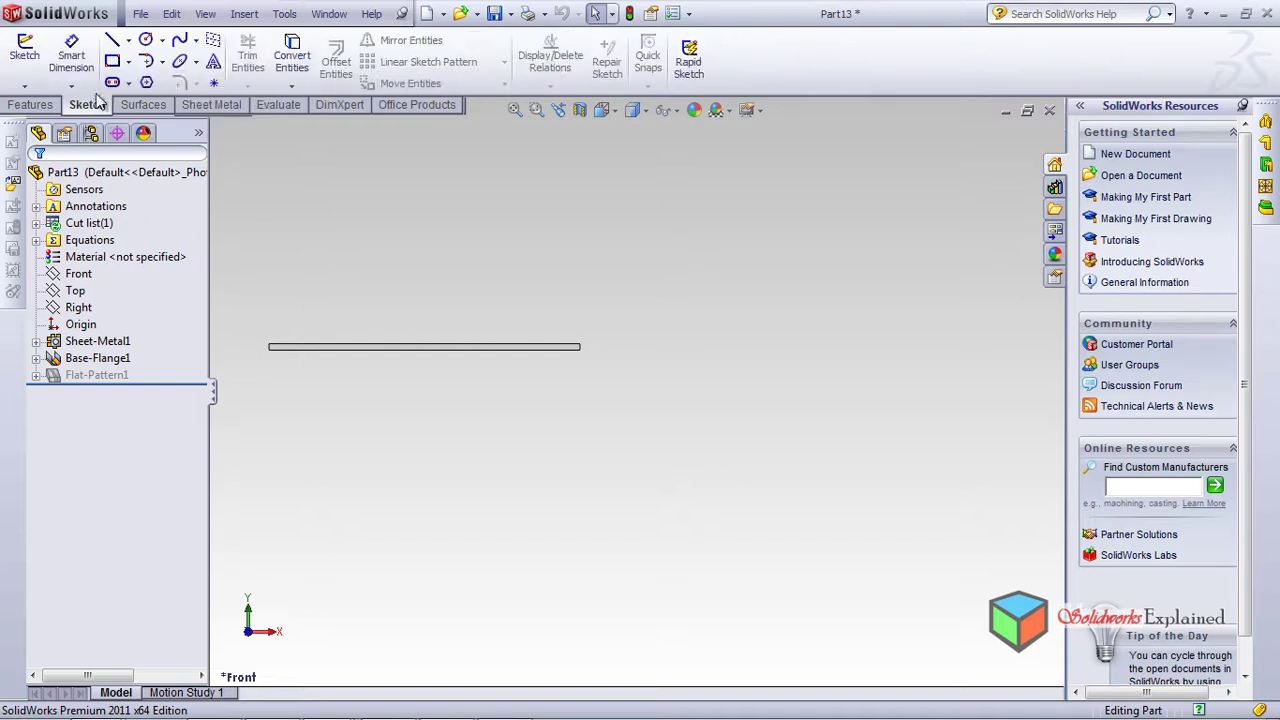
left_click(110, 40)
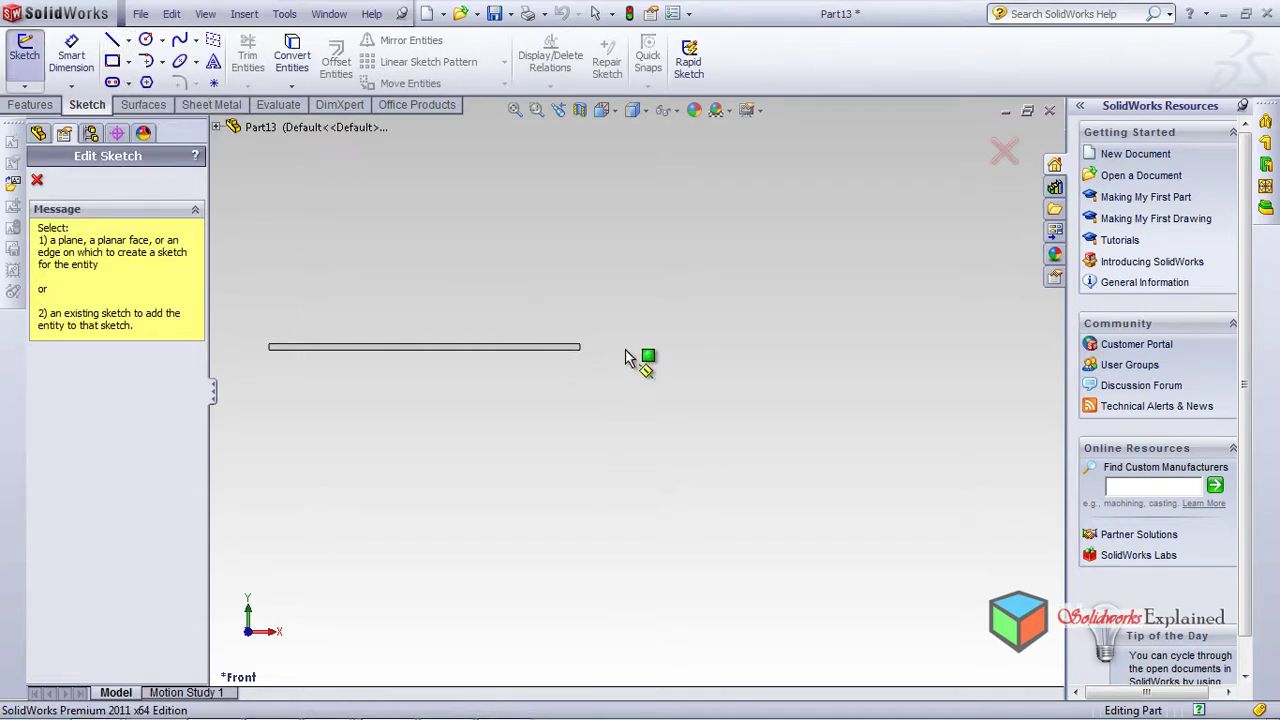
left_click(37, 180)
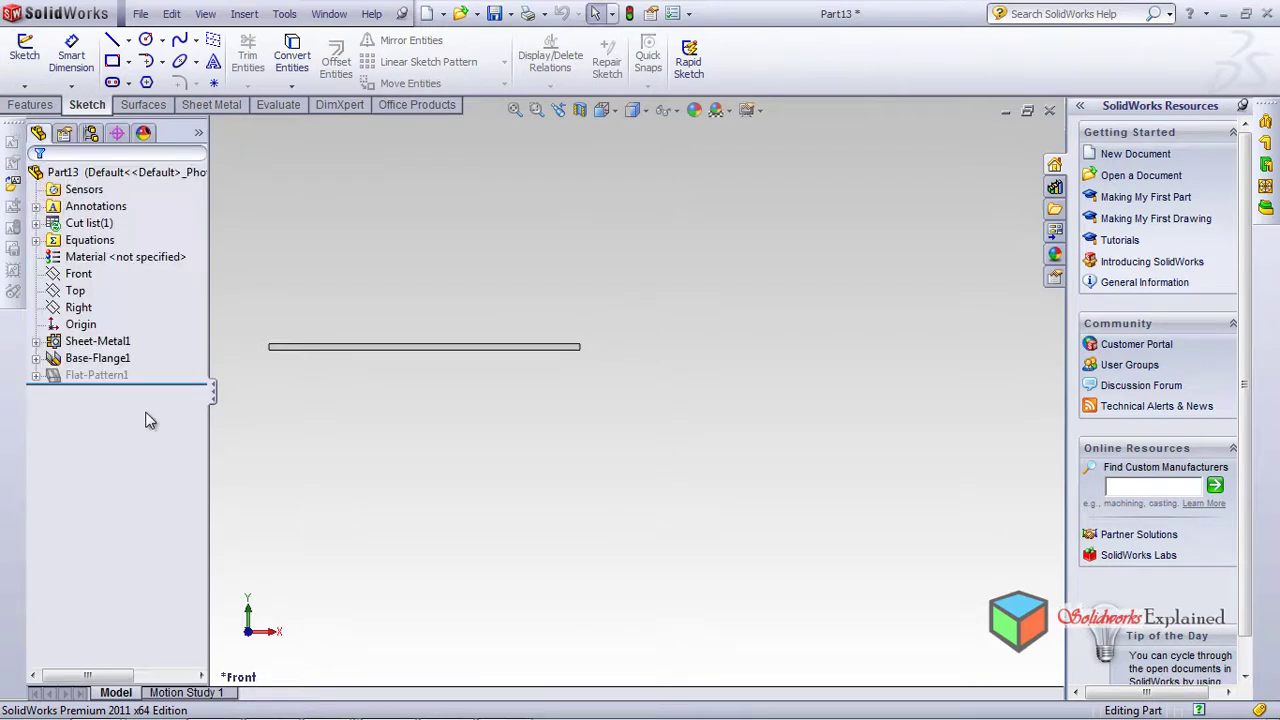
left_click(116, 362)
left_click(391, 411)
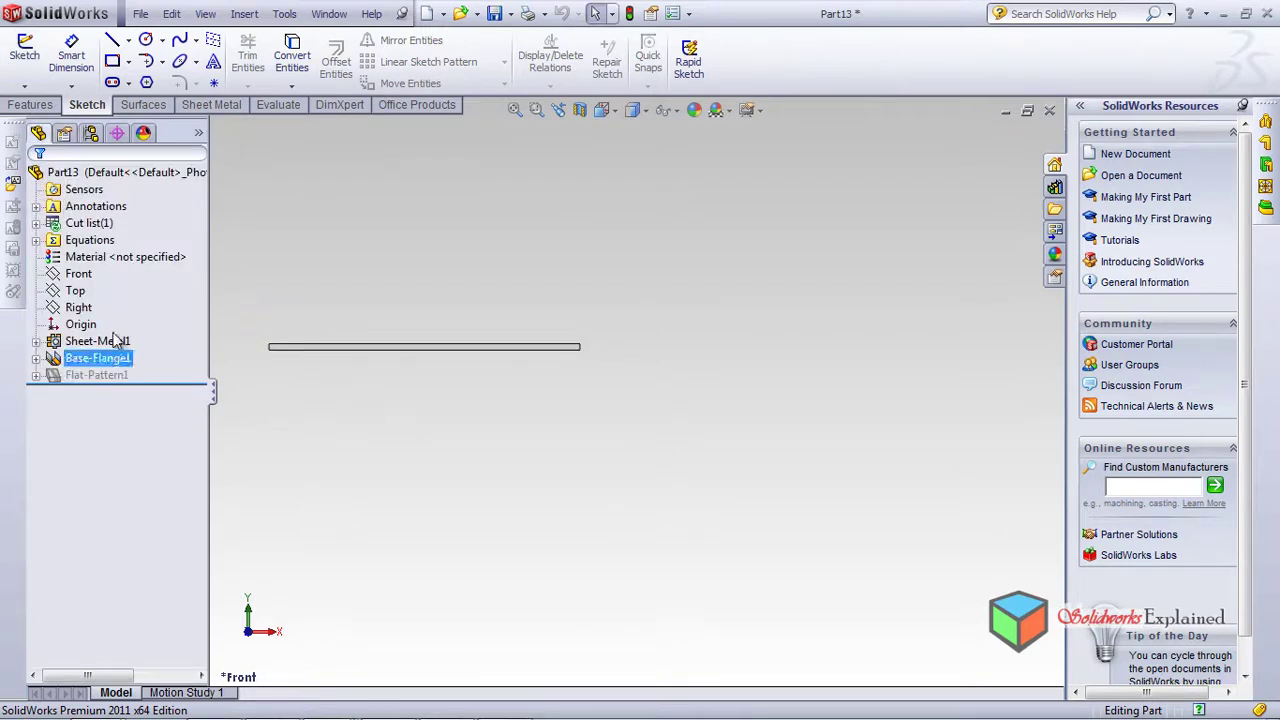
On the Front plane, sketch a horizontal line about 29.5 mm long, just beyond the base flange's right end
left_click(78, 274)
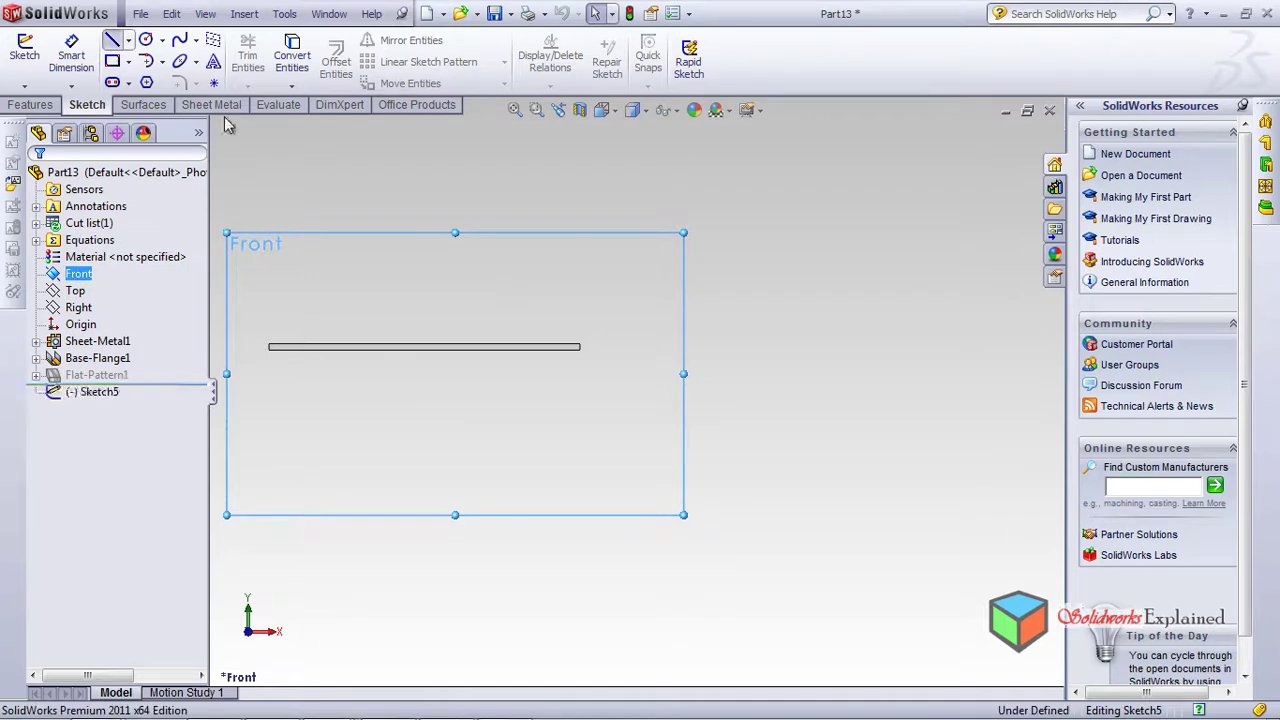
left_click(113, 40)
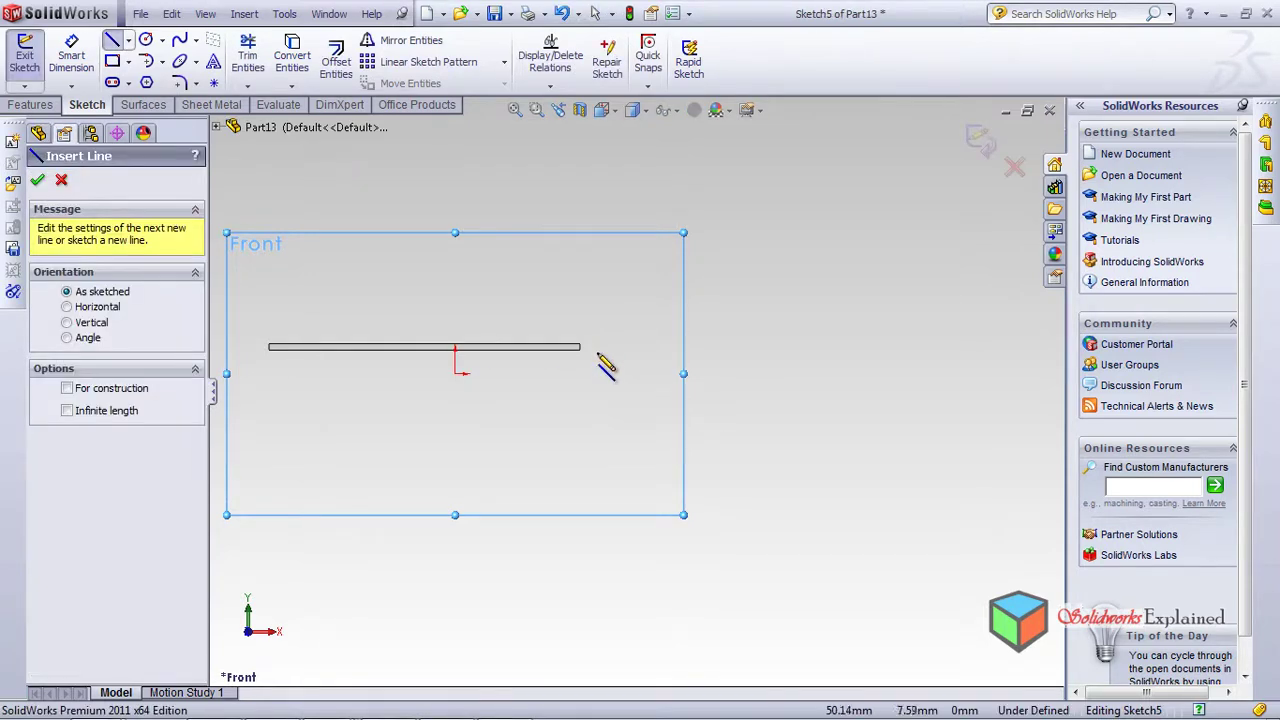
scroll(598, 349, "down", 5)
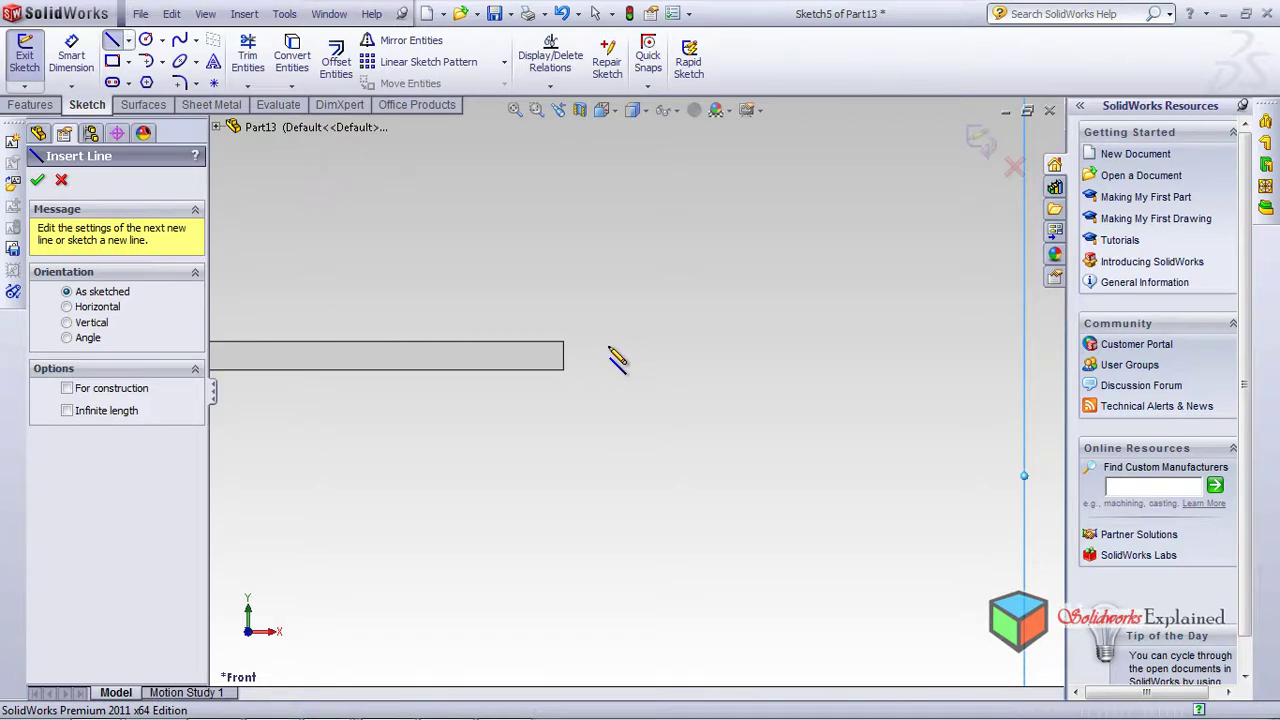
left_click(608, 347)
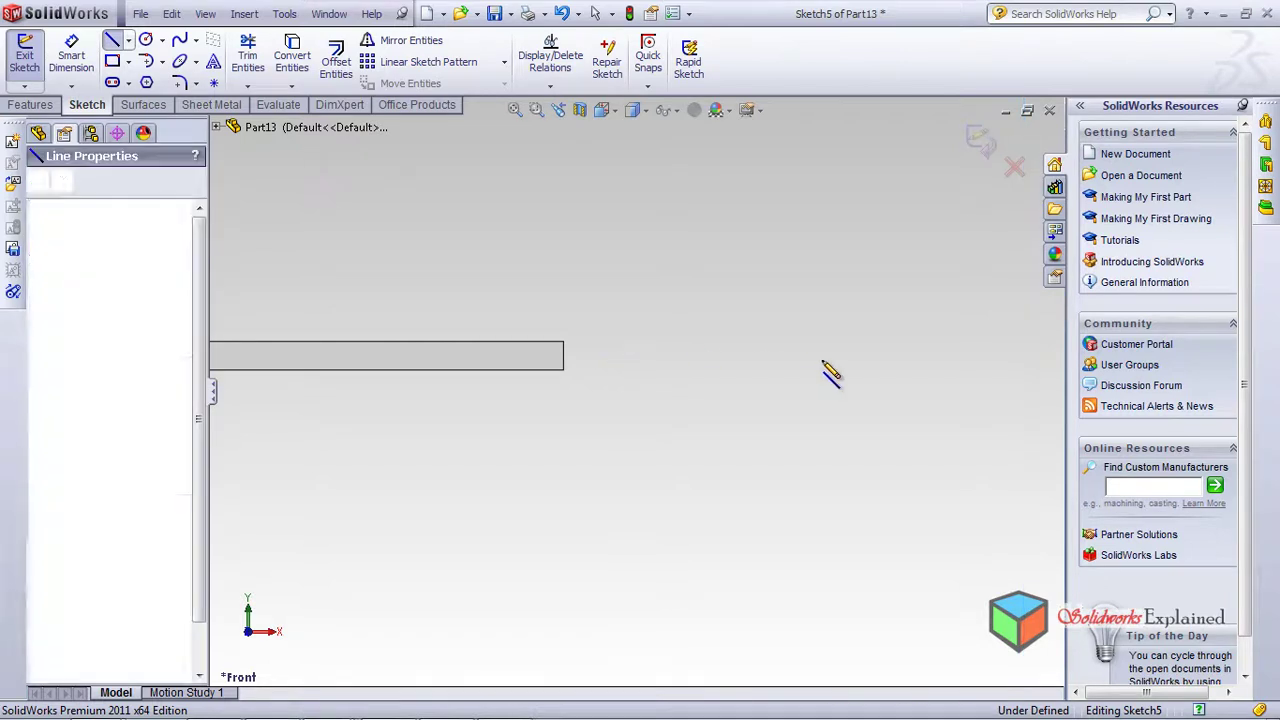
left_click(980, 347)
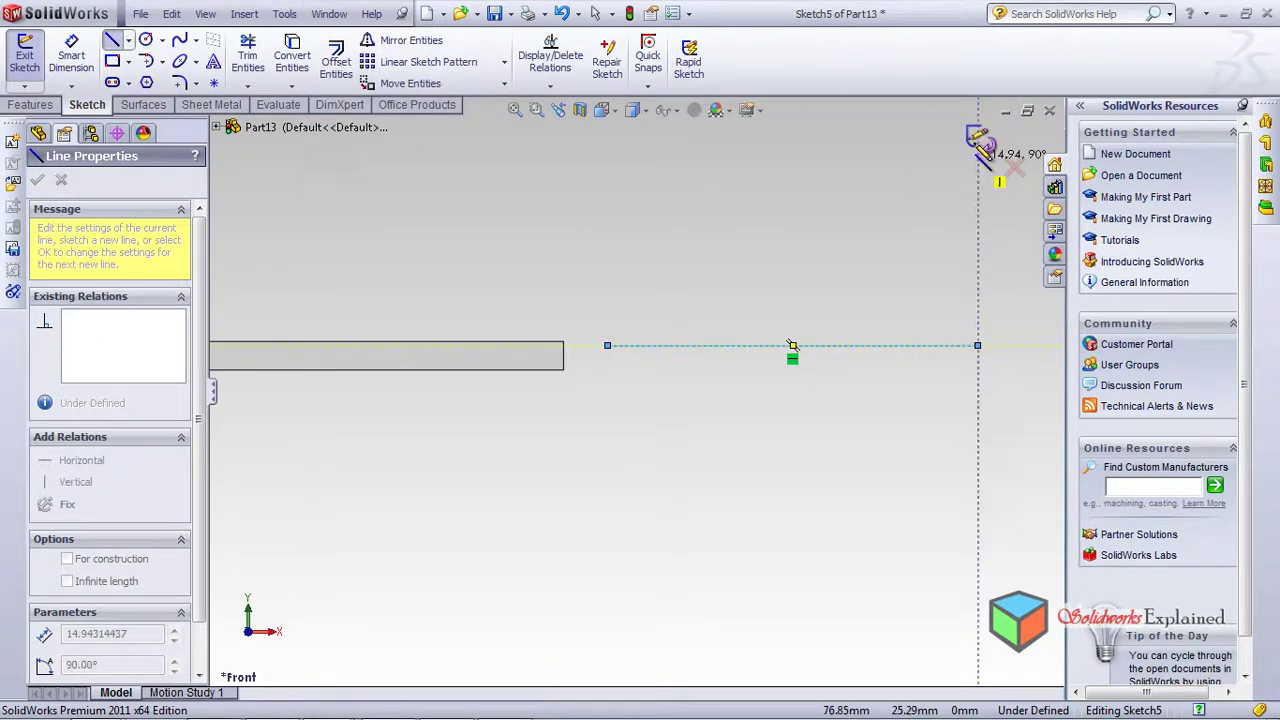
left_click(980, 143)
Create a second Base Flange from the new line with a blind depth of 50 mm
left_click(220, 106)
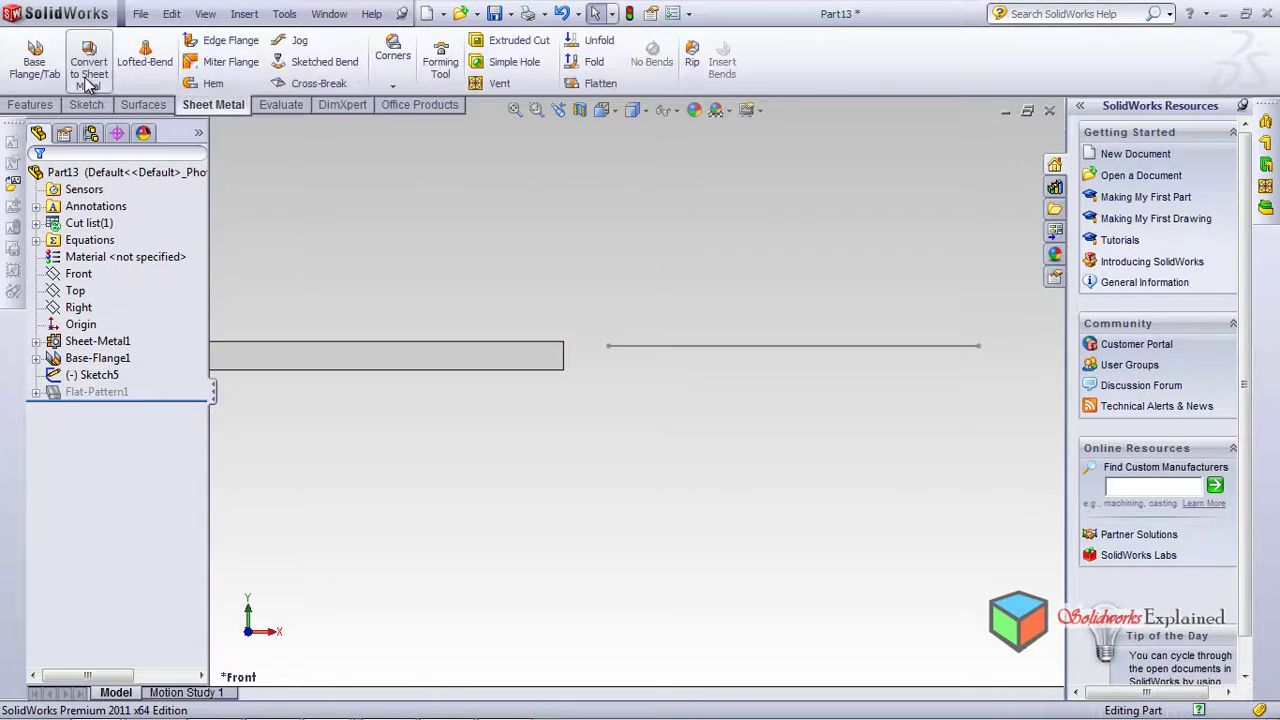
left_click(34, 60)
left_click(655, 362)
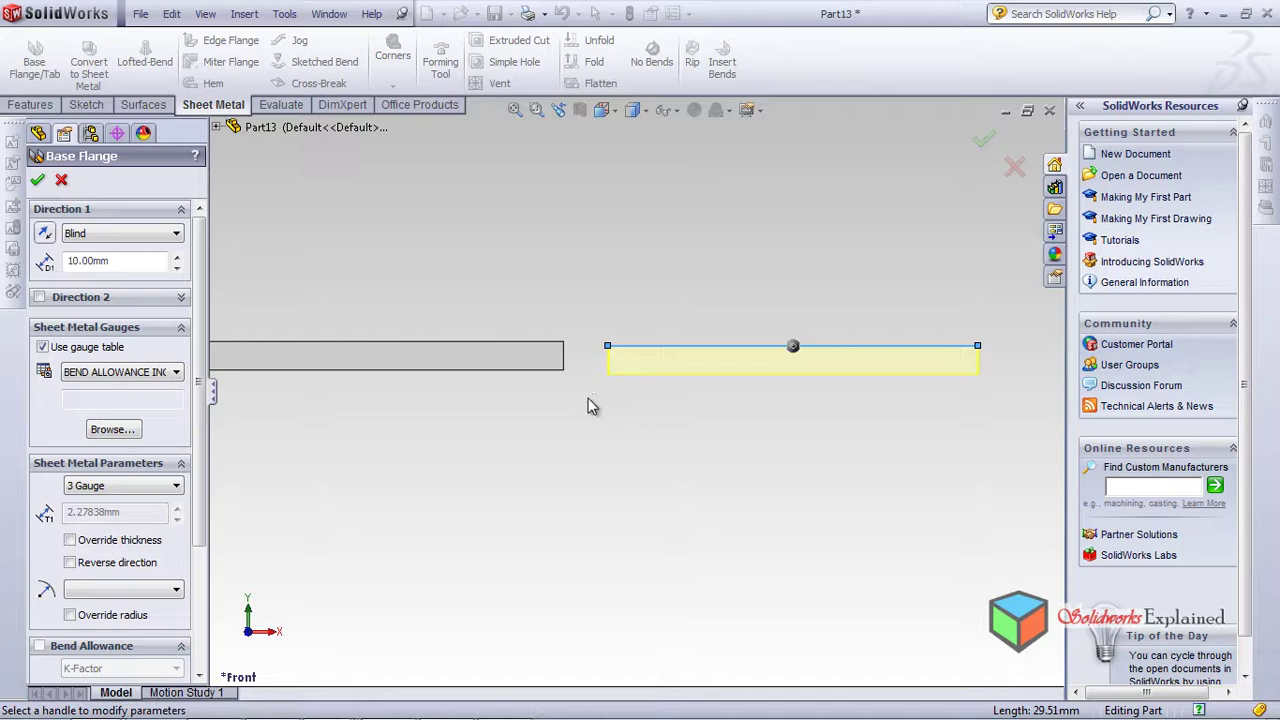
middle_click_drag(608, 423, 614, 463)
double_click(163, 262)
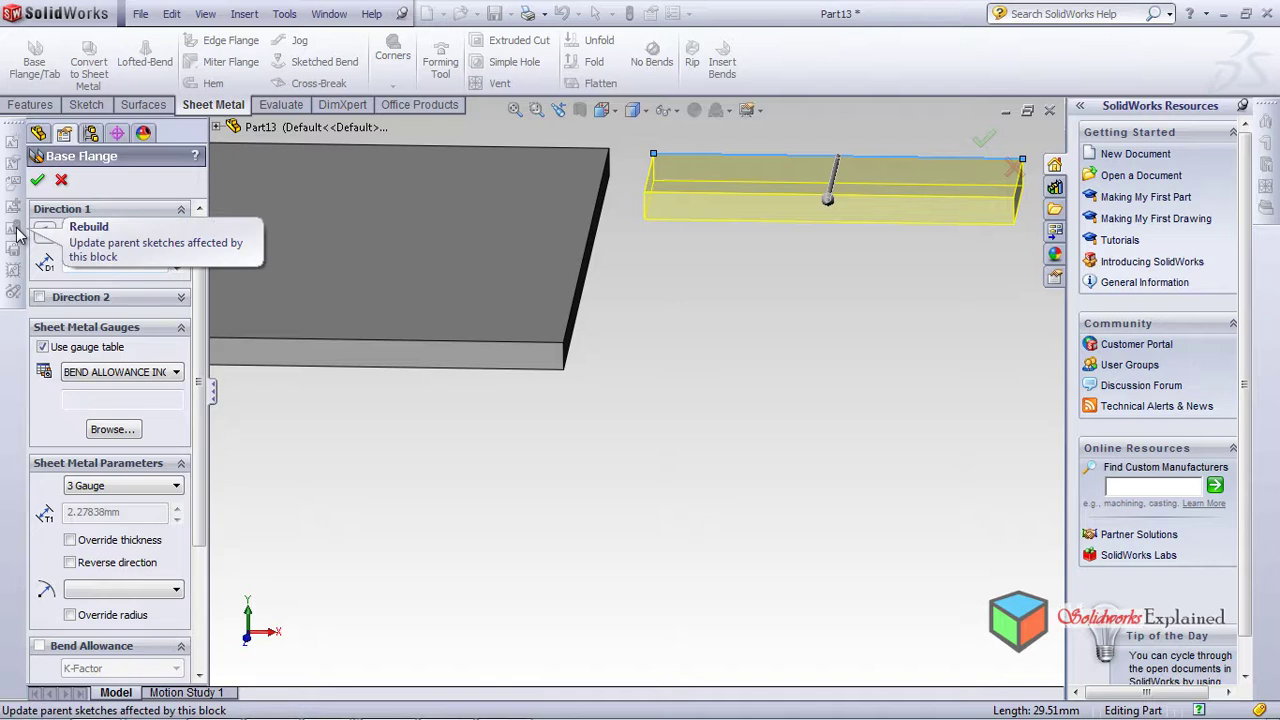
type("80")
key("Return")
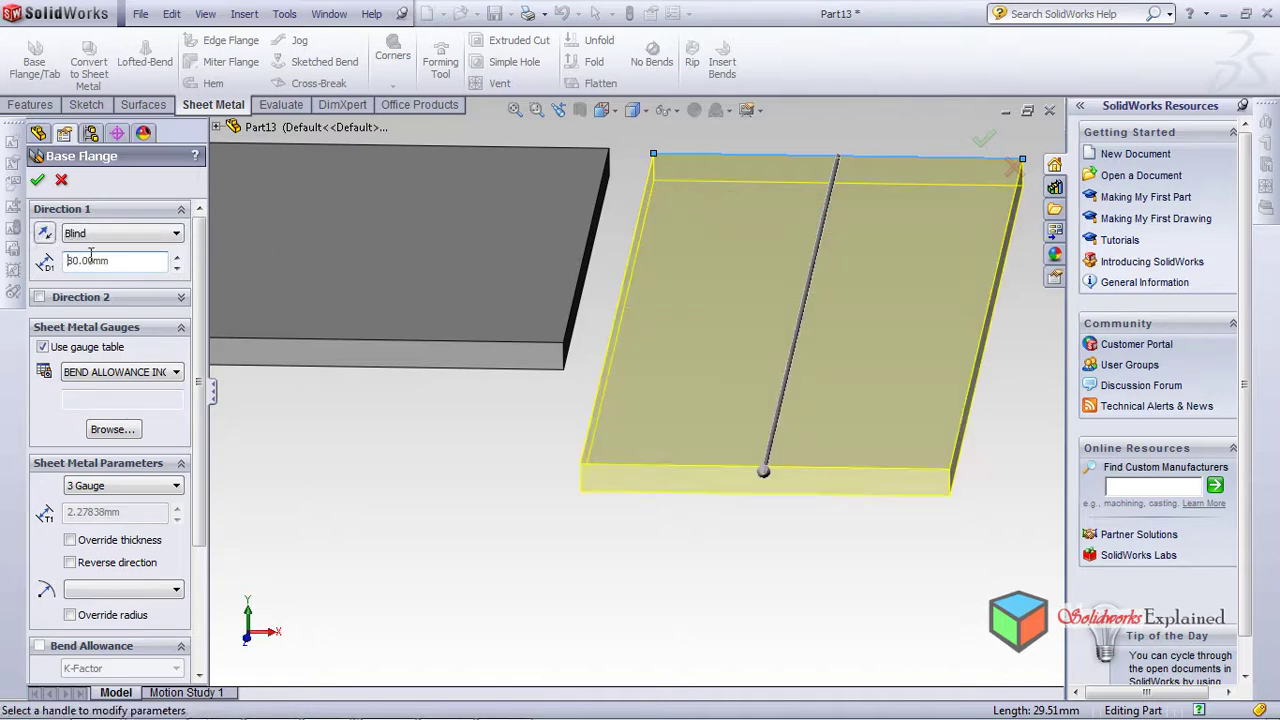
left_click_drag(141, 265, 5, 241)
type("50")
key("Return")
middle_click_drag(353, 318, 523, 349)
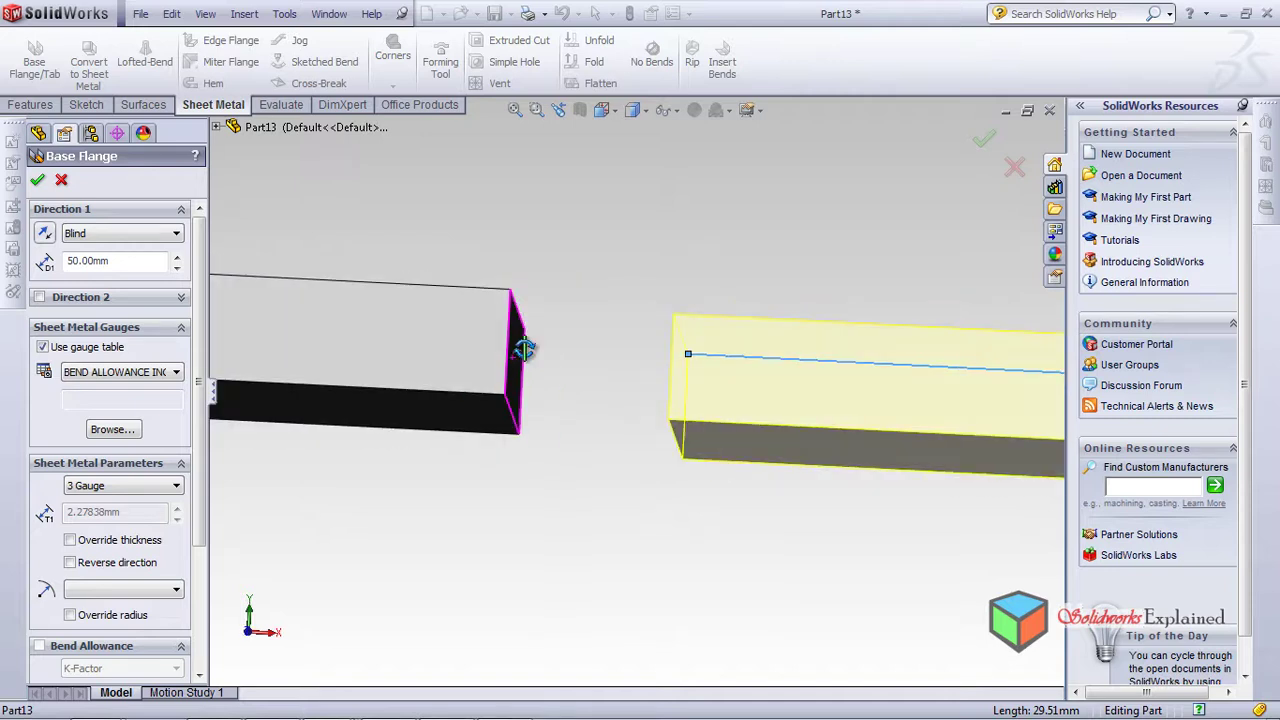
left_click(37, 180)
Start a Jog sketch from the second base flange's edge that faces the first flange
middle_click_drag(485, 485, 563, 571)
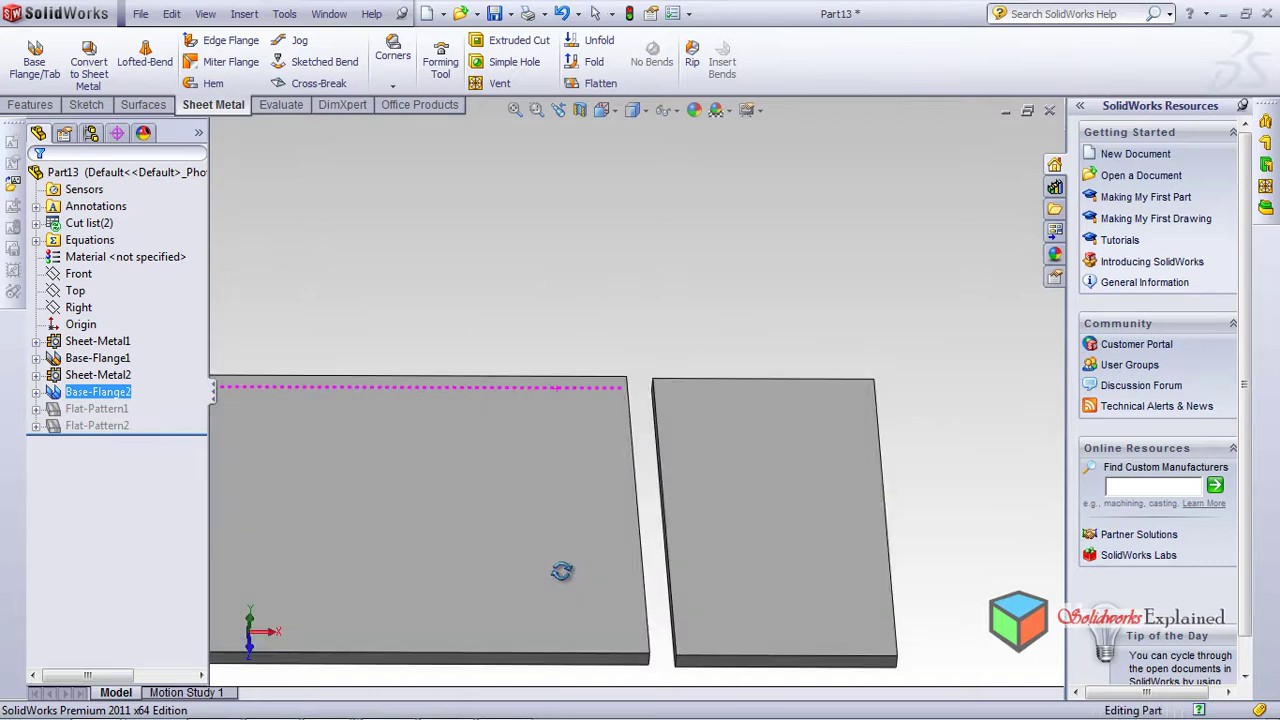
scroll(414, 377, "down", 3)
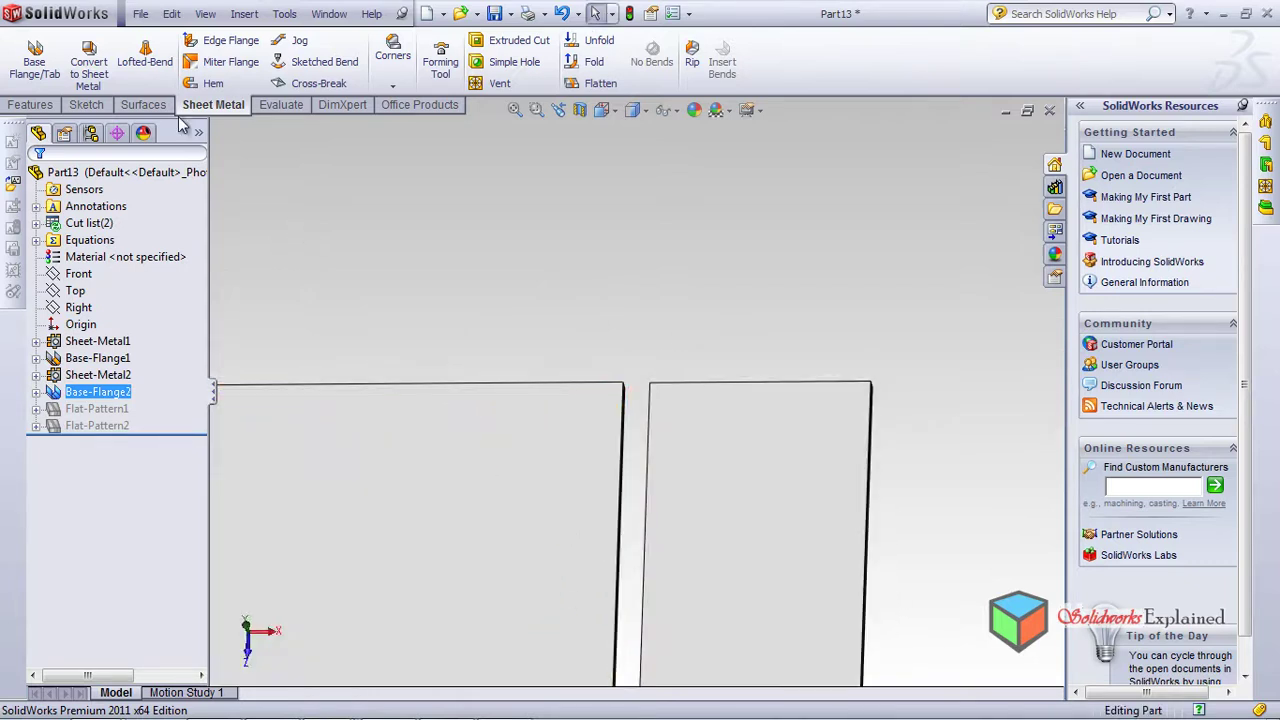
left_click(297, 47)
left_click(622, 455)
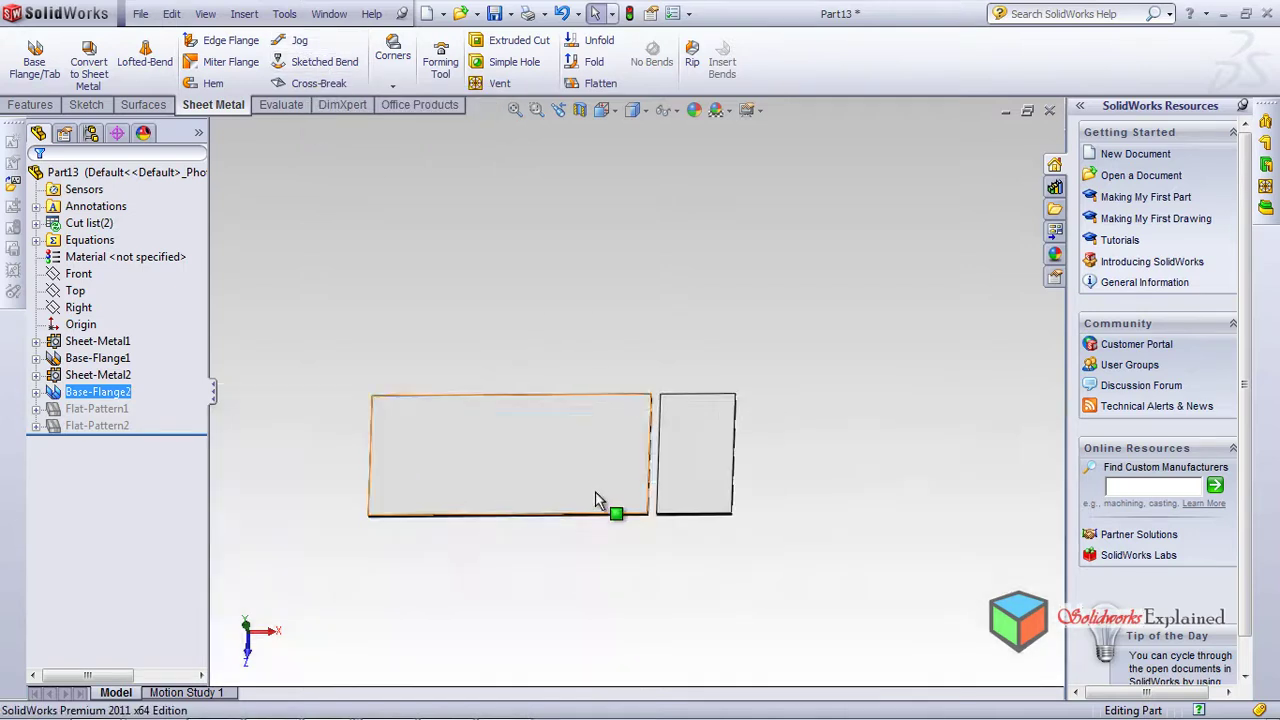
middle_click_drag(639, 388, 674, 342)
scroll(674, 342, "down", 5)
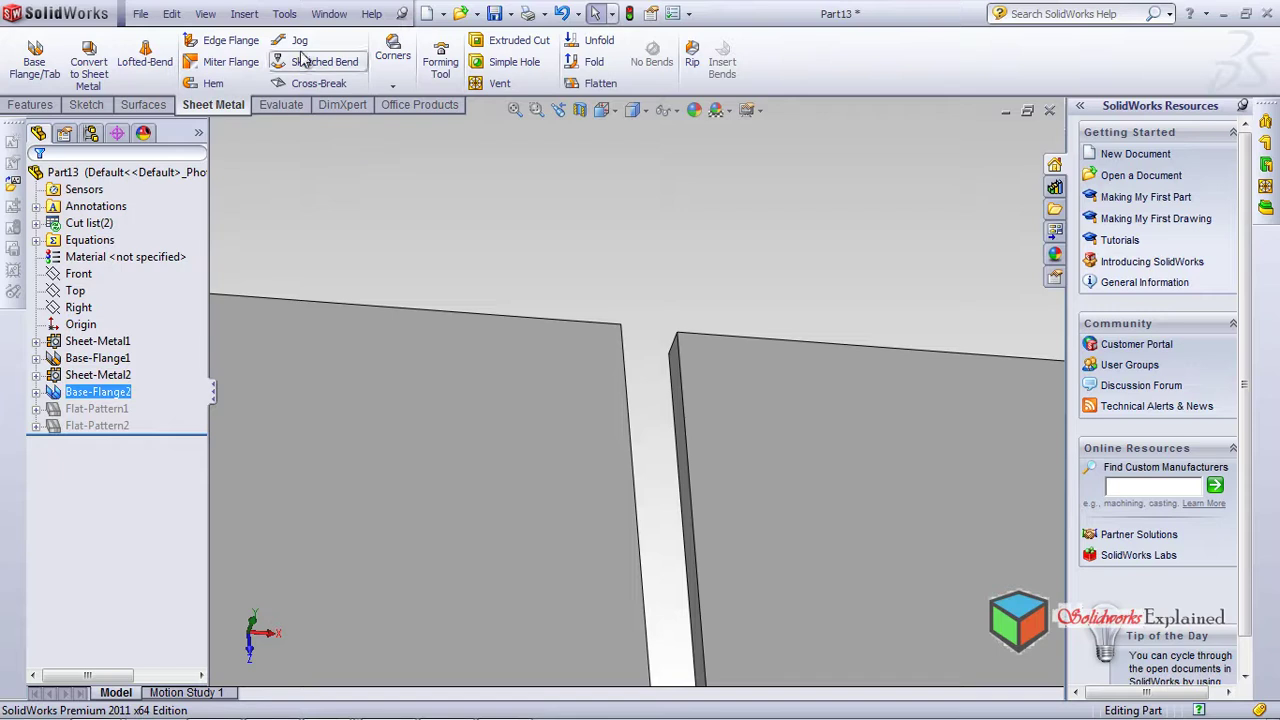
left_click(296, 40)
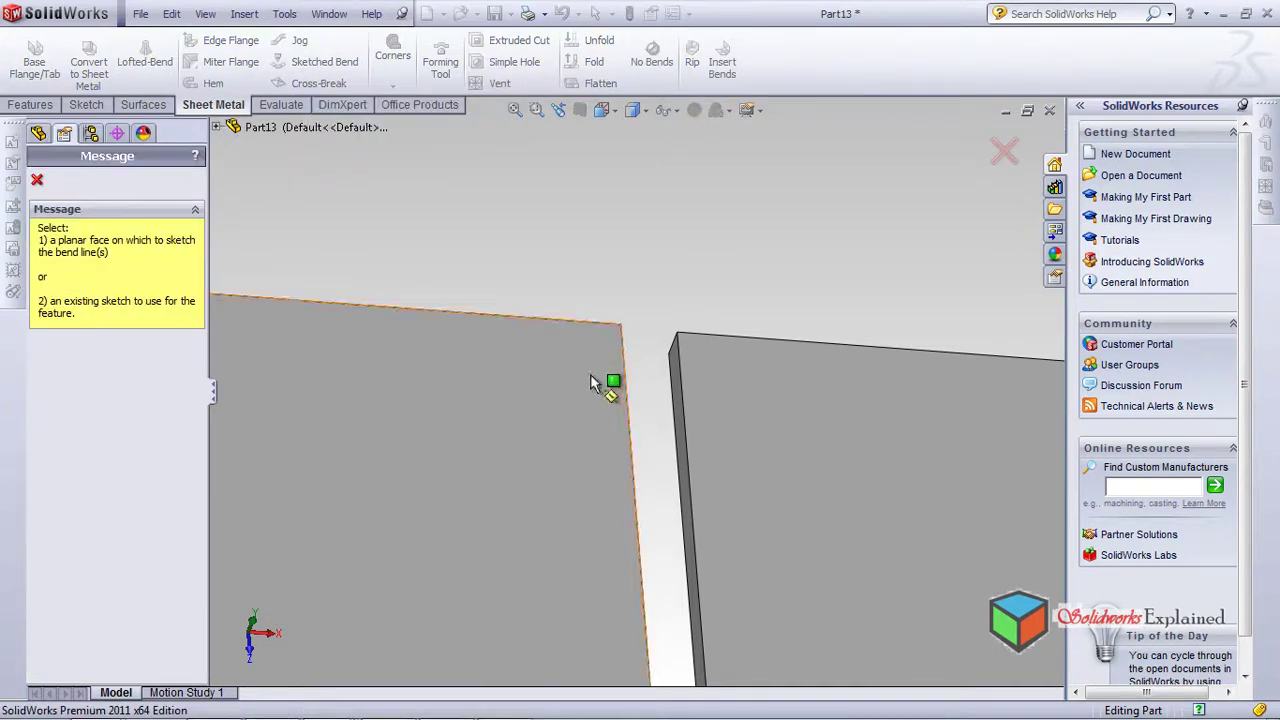
left_click(688, 456)
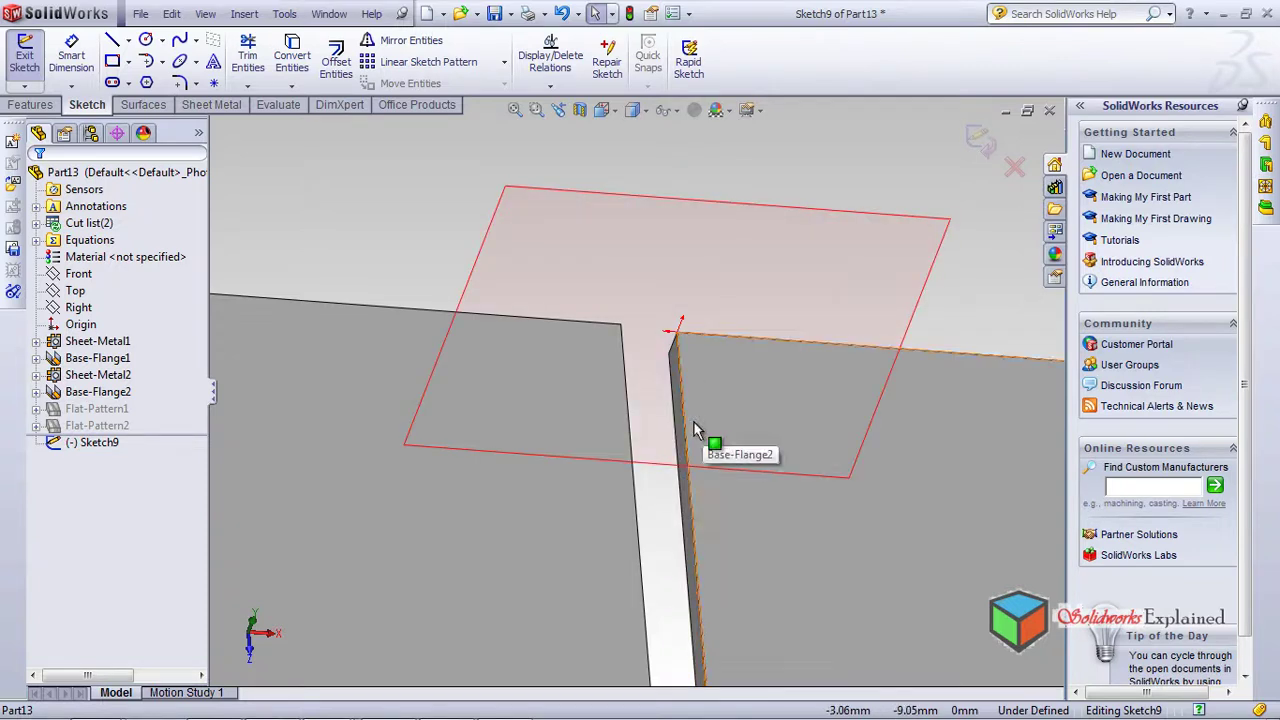
Try to create a Jog using the second flange's 50 mm edge beside the gap
left_click(686, 421)
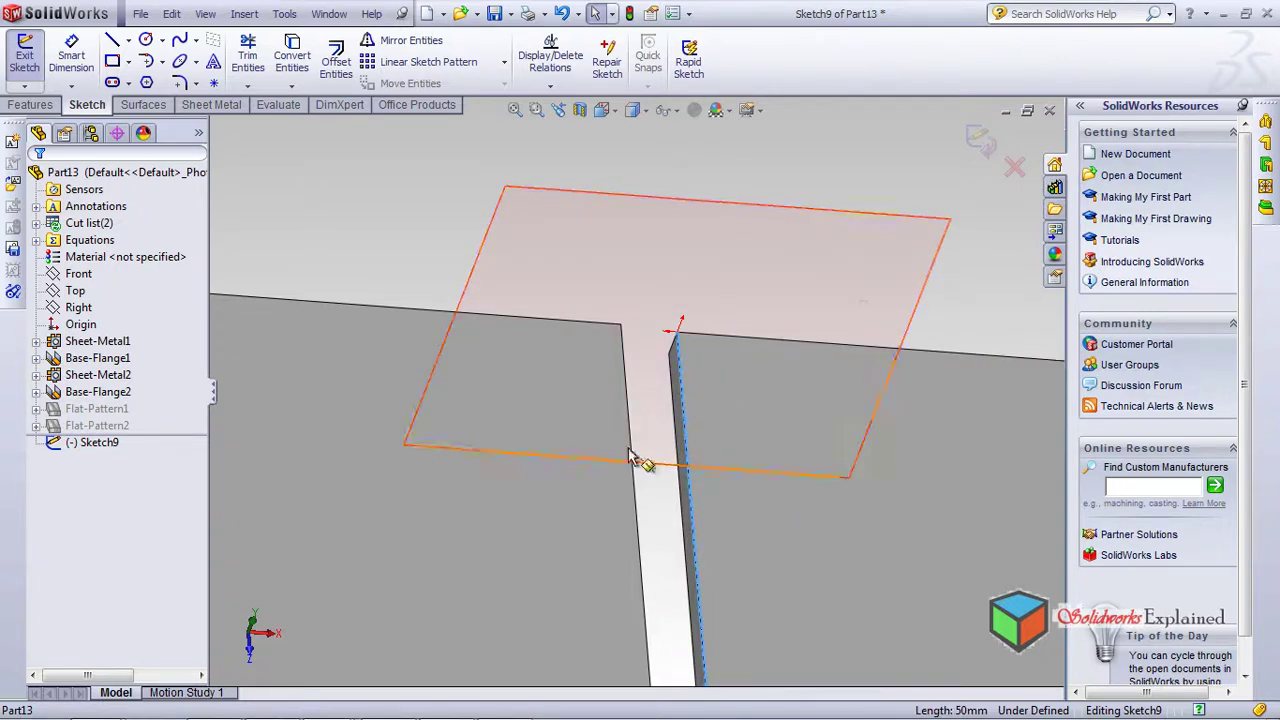
left_click(211, 104)
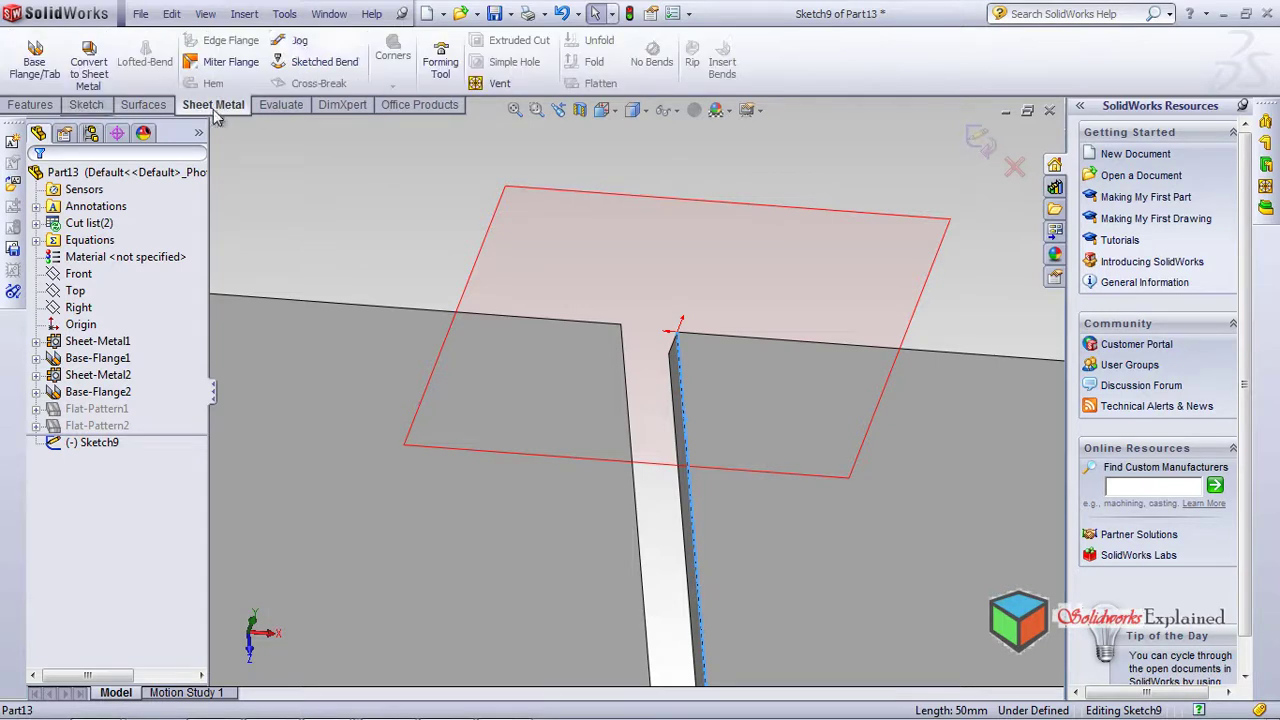
left_click(297, 42)
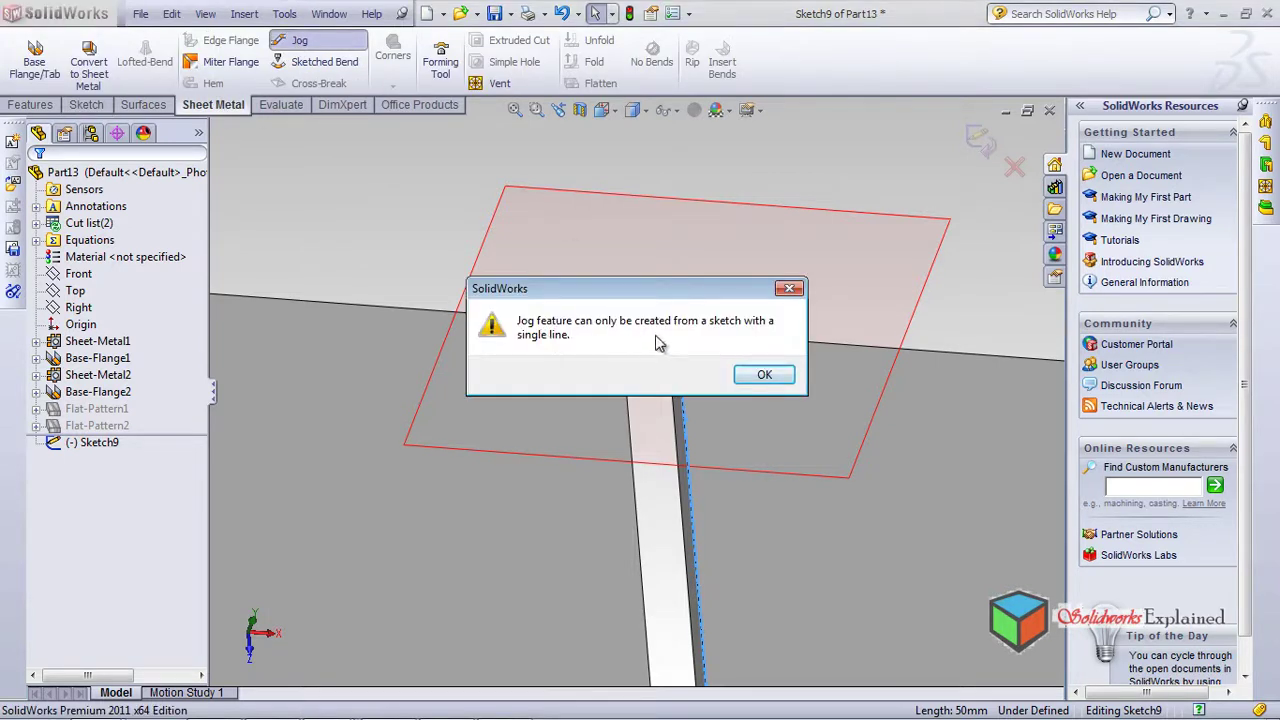
left_click(762, 368)
left_click(771, 379)
Leave the empty jog sketch and delete the plane that was created for it
left_click(100, 442)
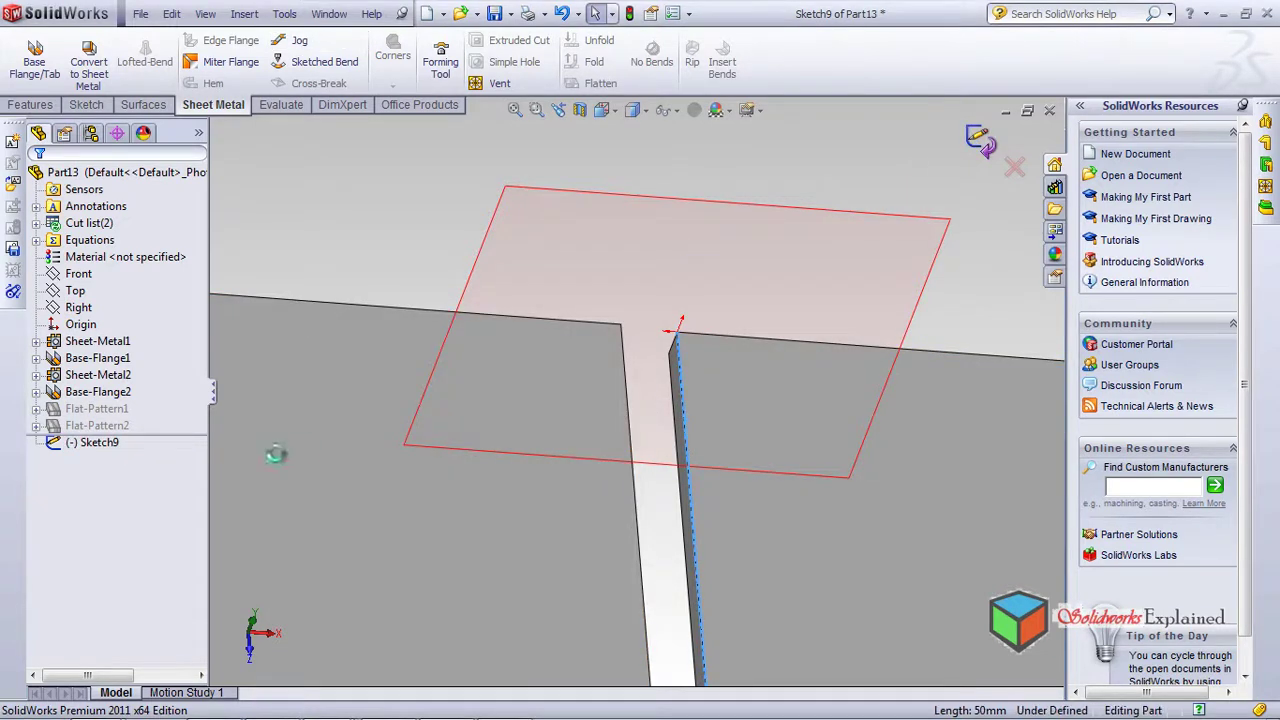
left_click(82, 409)
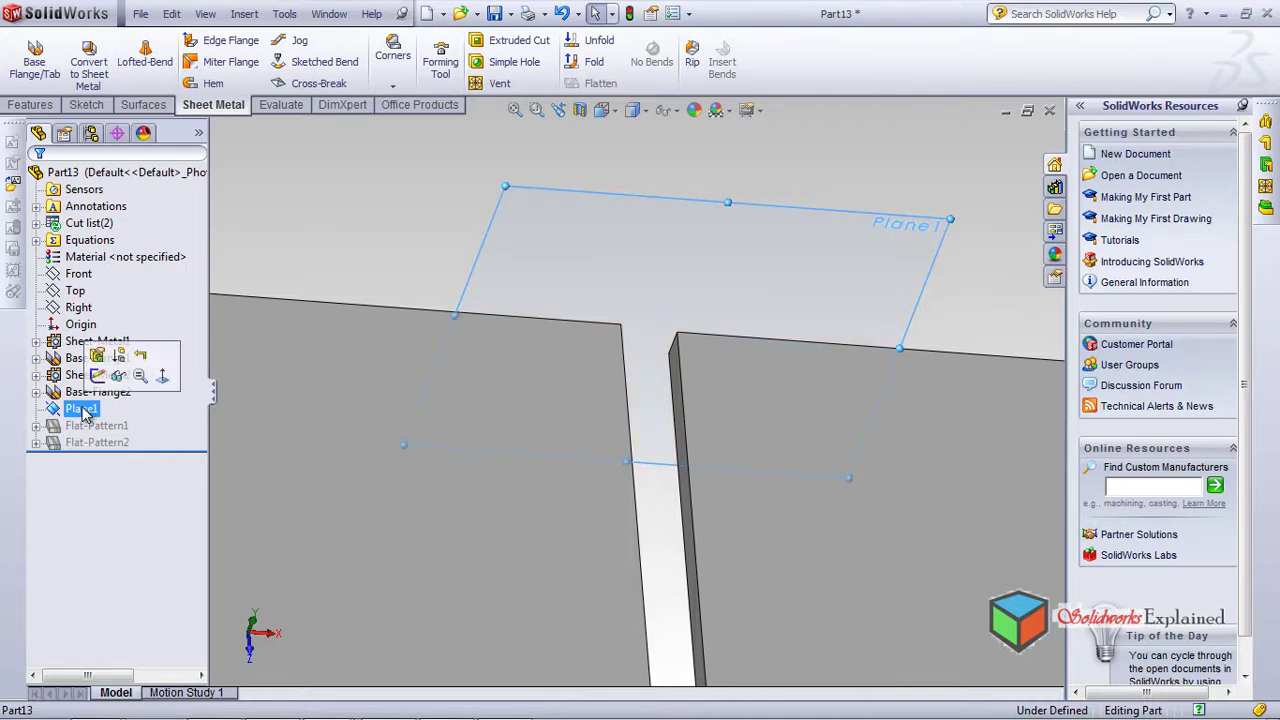
right_click(84, 414)
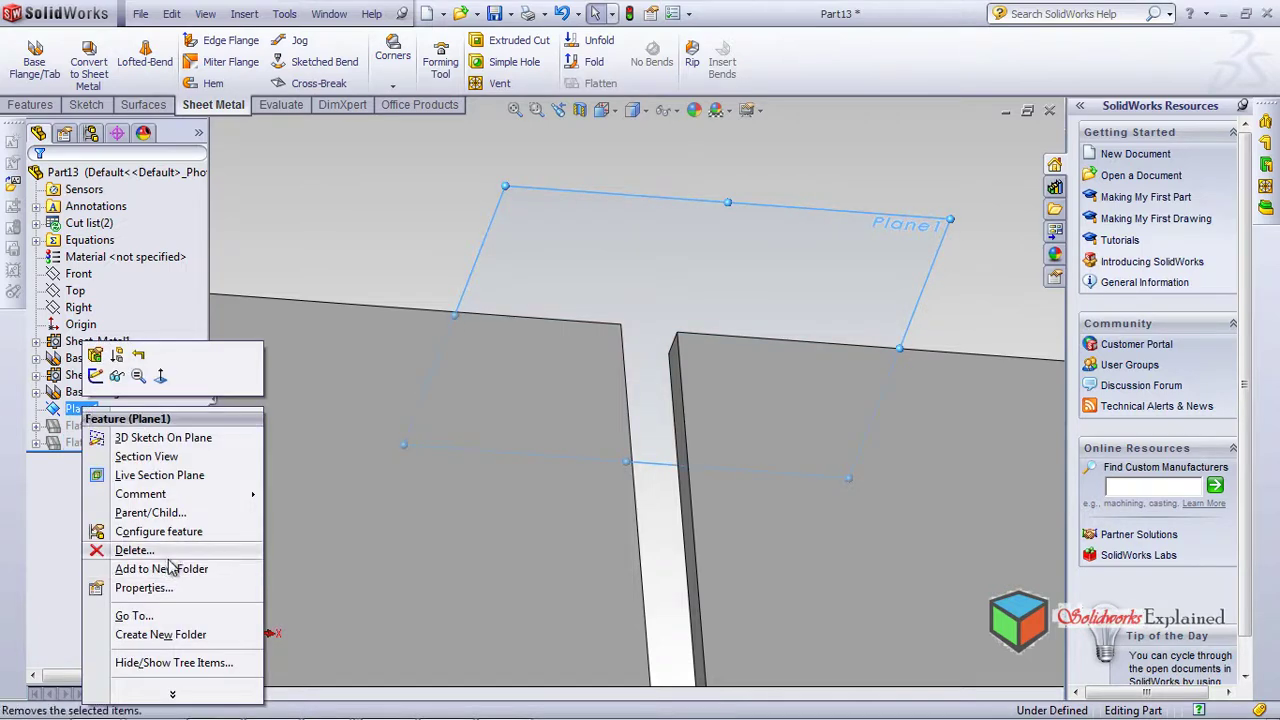
left_click(172, 555)
left_click(756, 245)
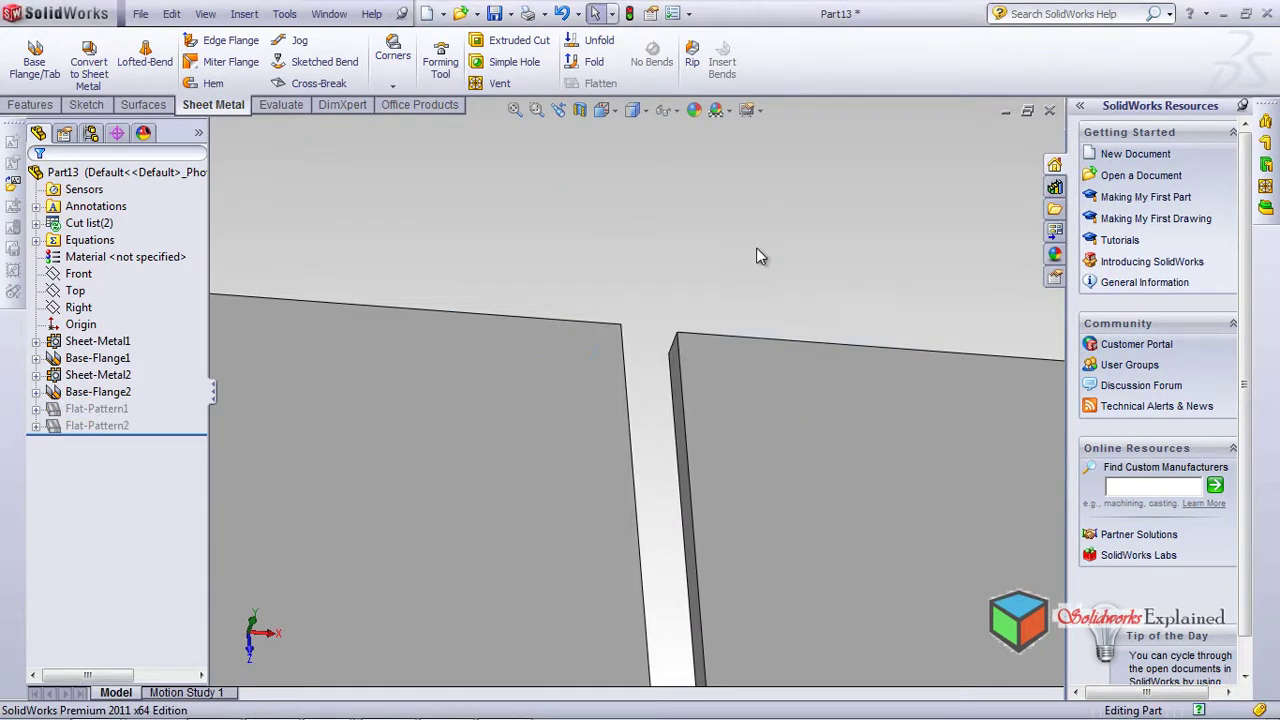
Start a Jog sketch from the second base flange's edge beside the gap
scroll(602, 447, "down", 2)
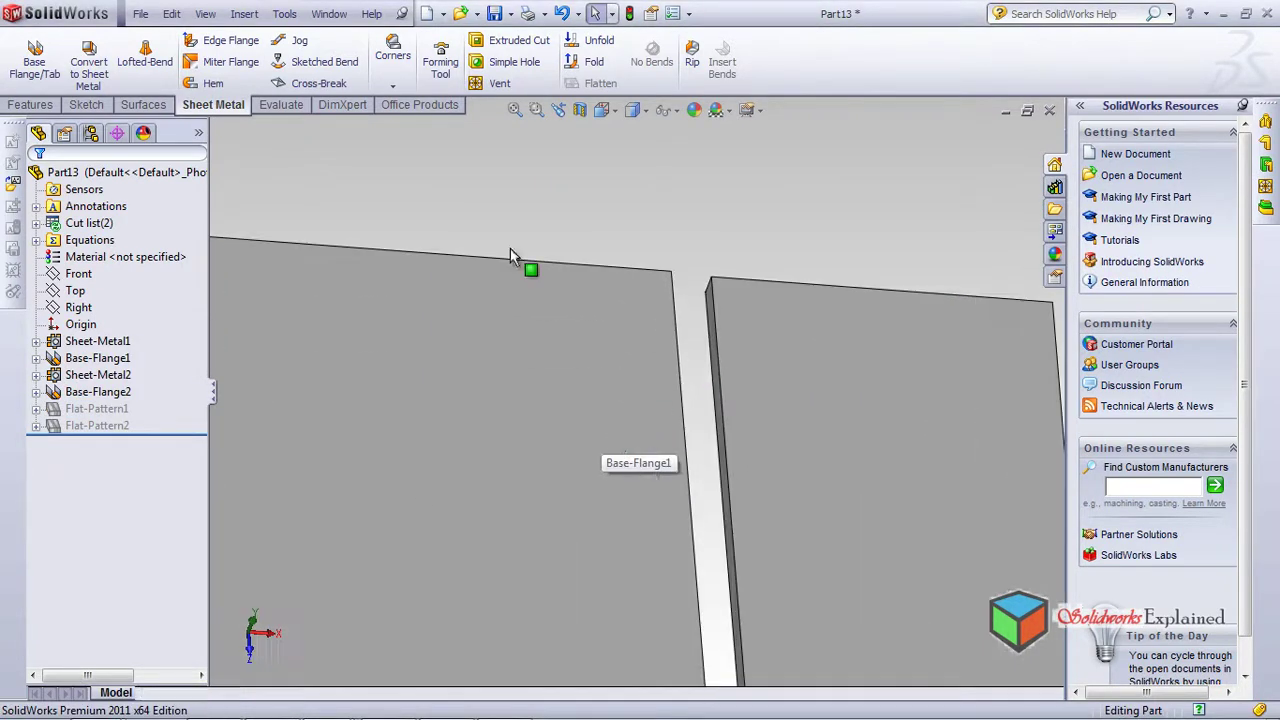
left_click(291, 46)
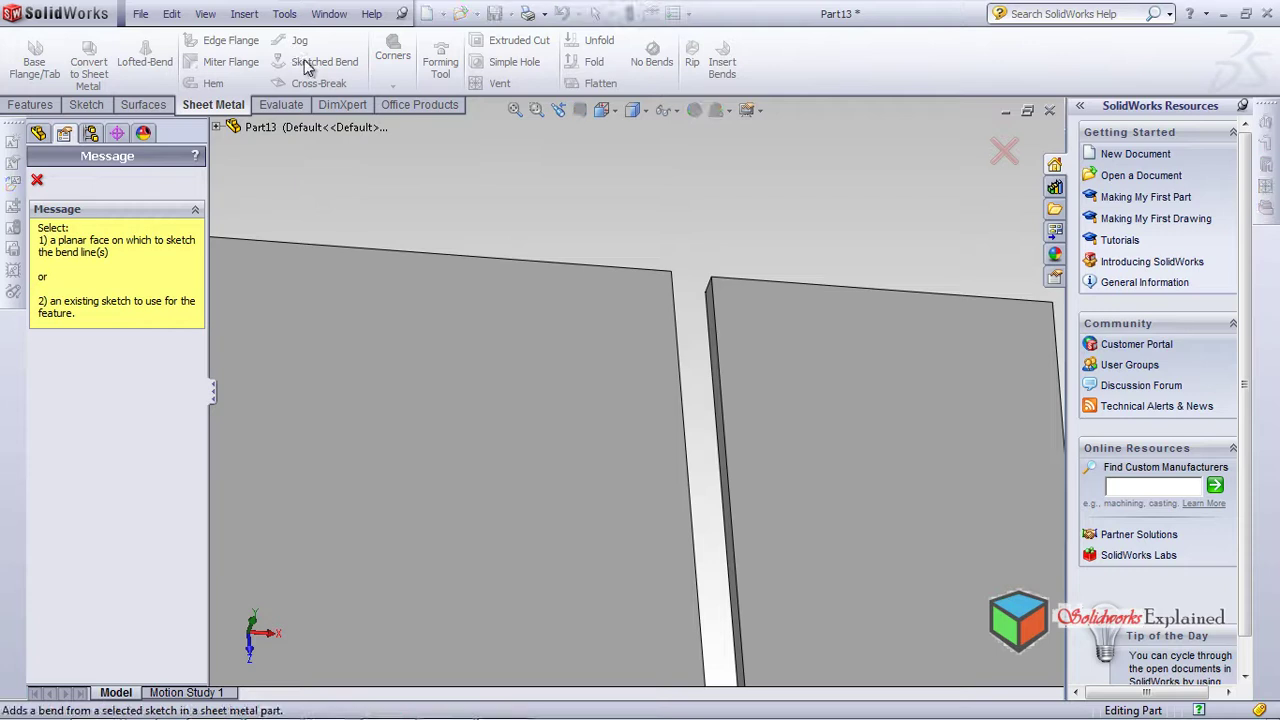
left_click(721, 421)
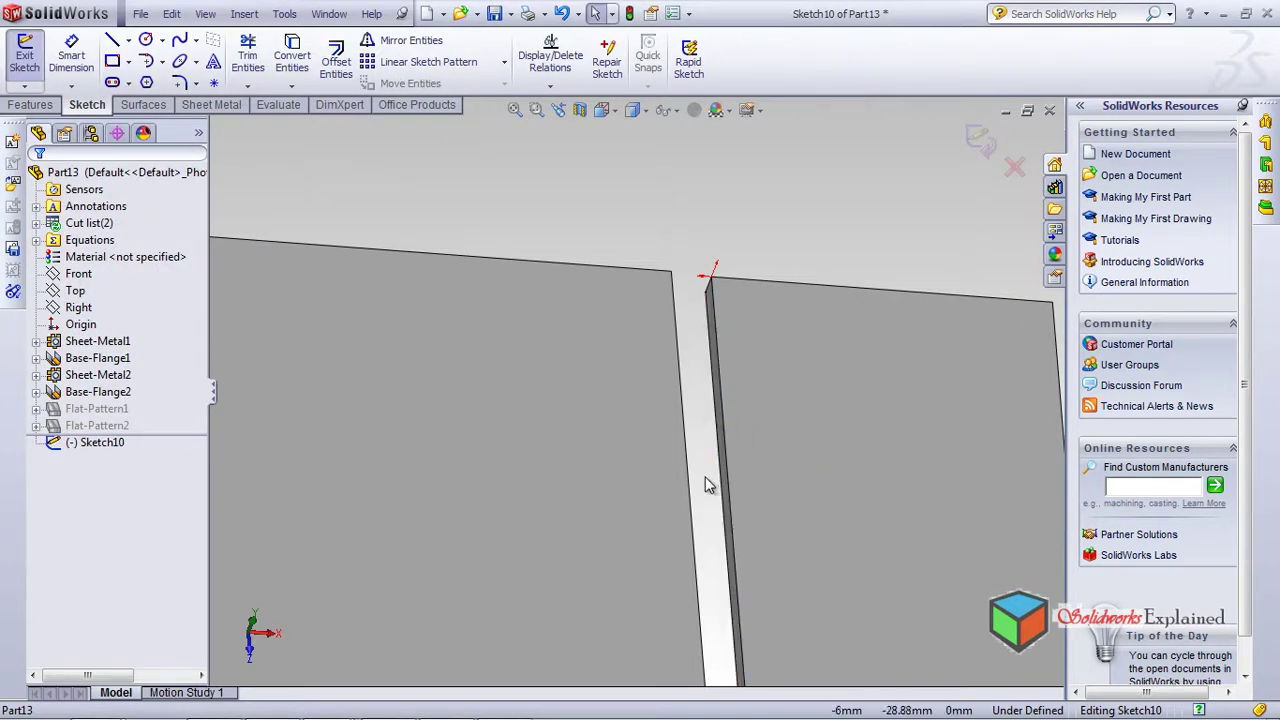
middle_click_drag(707, 481, 715, 435)
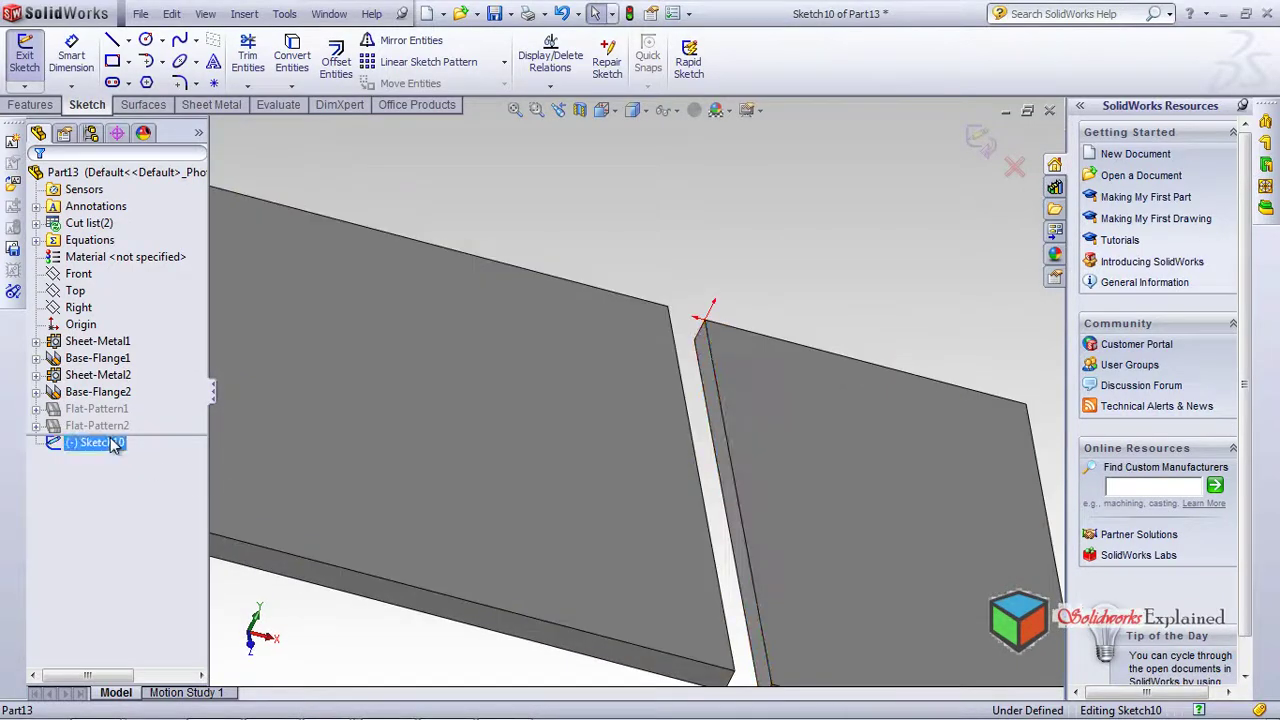
Leave the empty sketch and delete the plane that was created from the flange's edge
right_click(90, 442)
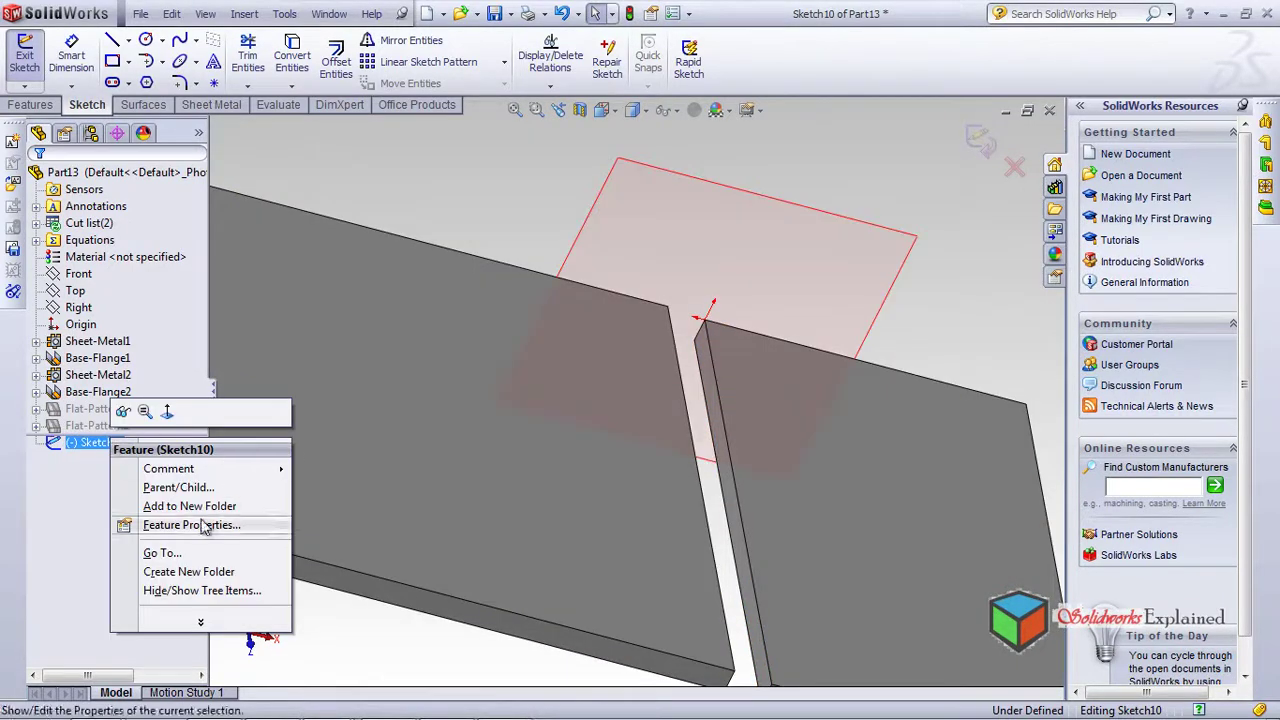
left_click(338, 248)
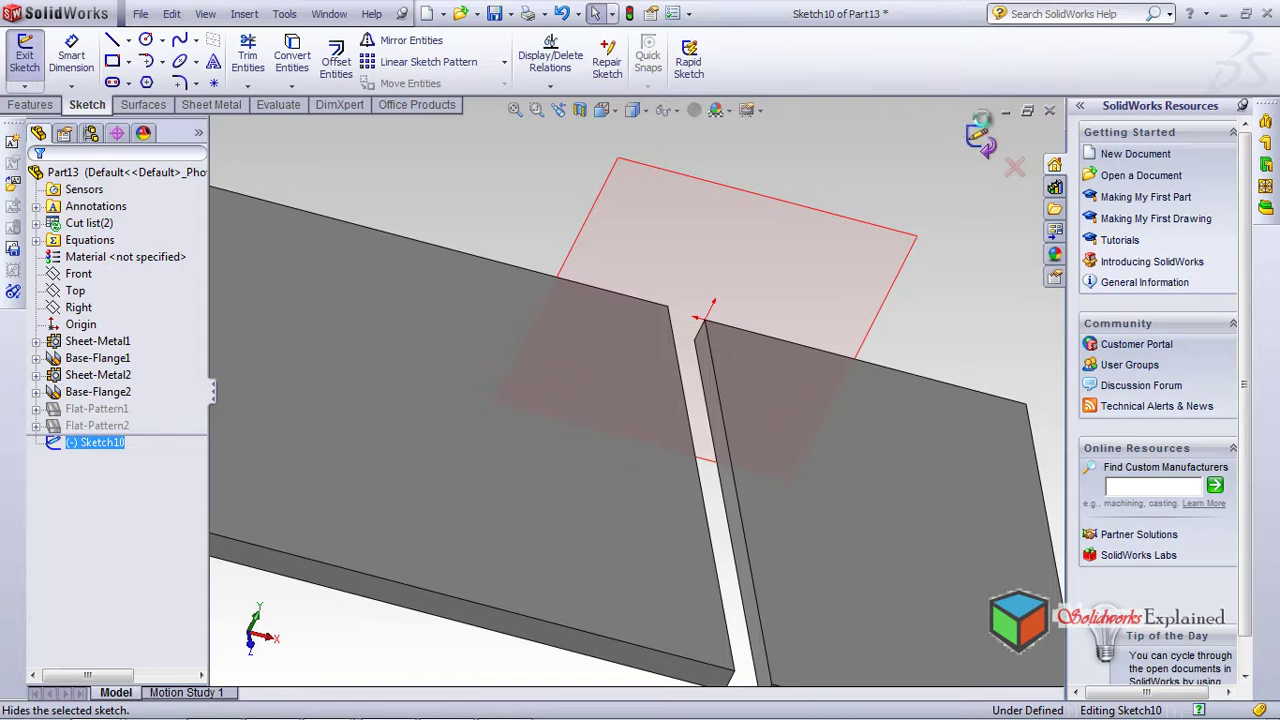
key("ctrl+z")
right_click(80, 409)
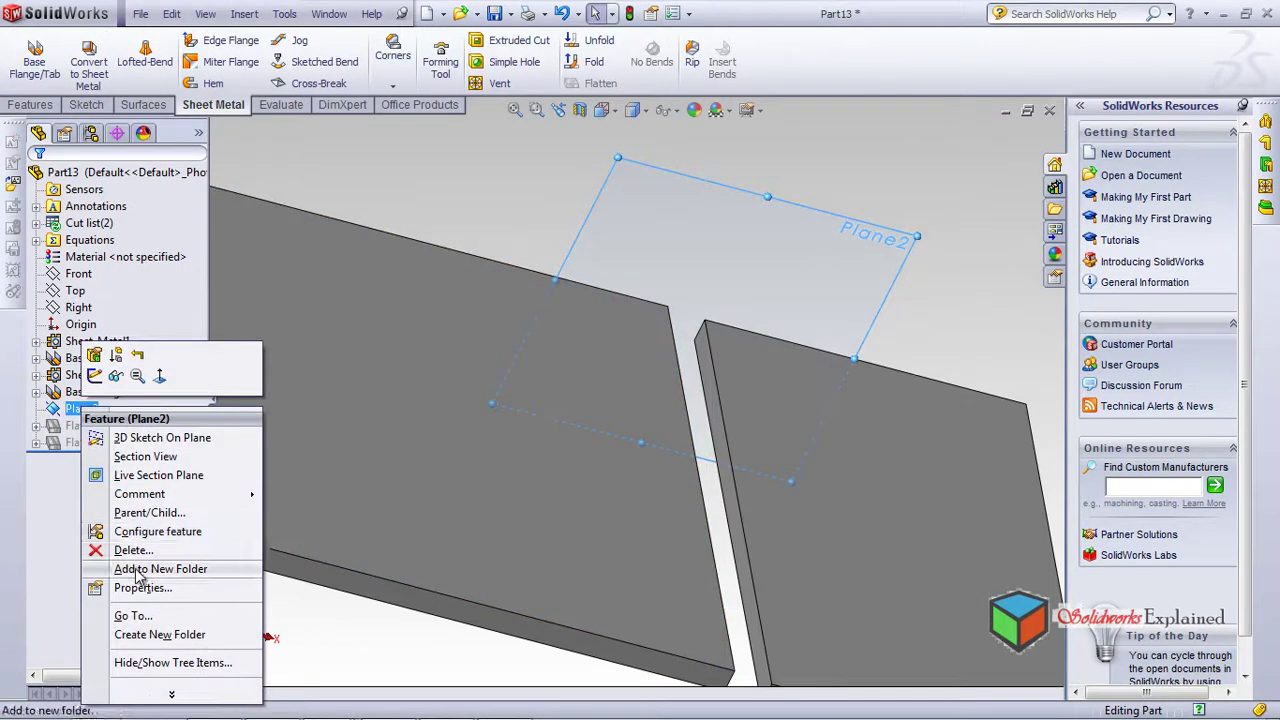
left_click(133, 550)
left_click(762, 246)
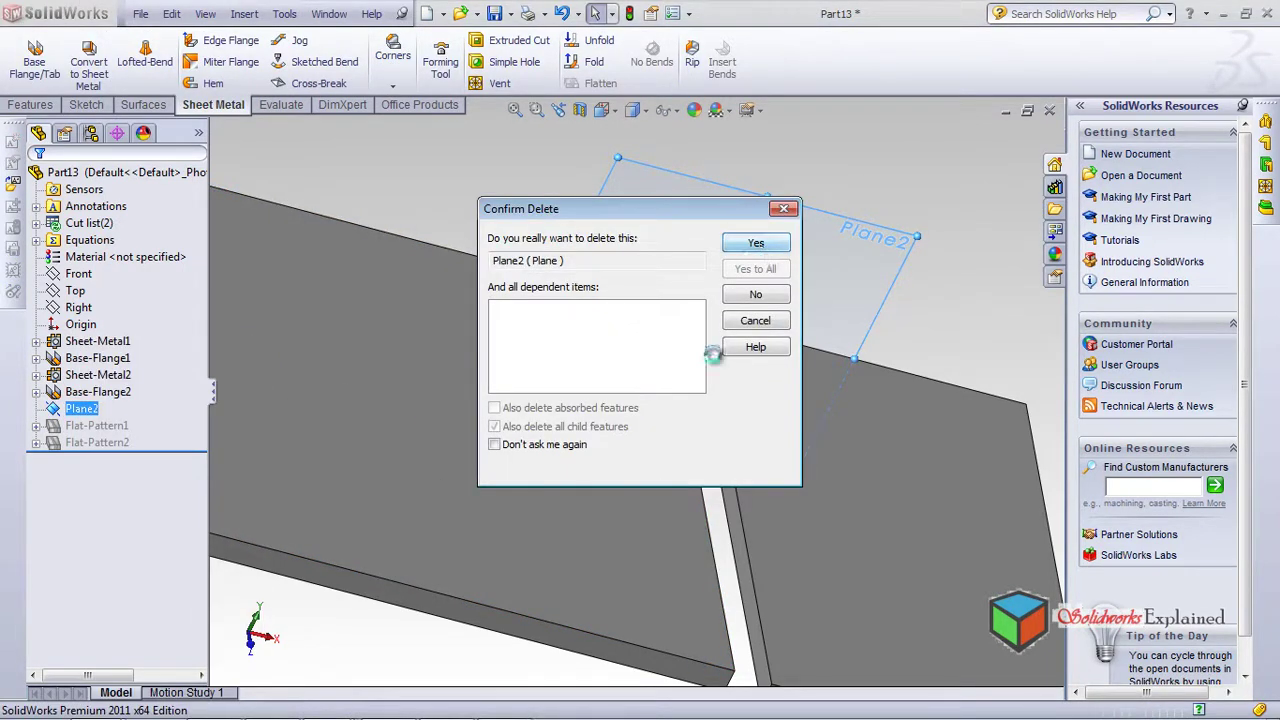
Try to start a Jog sketch on the second flange's thin side face facing the first flange, and discard the empty sketch
left_click(299, 41)
scroll(720, 474, "down", 4)
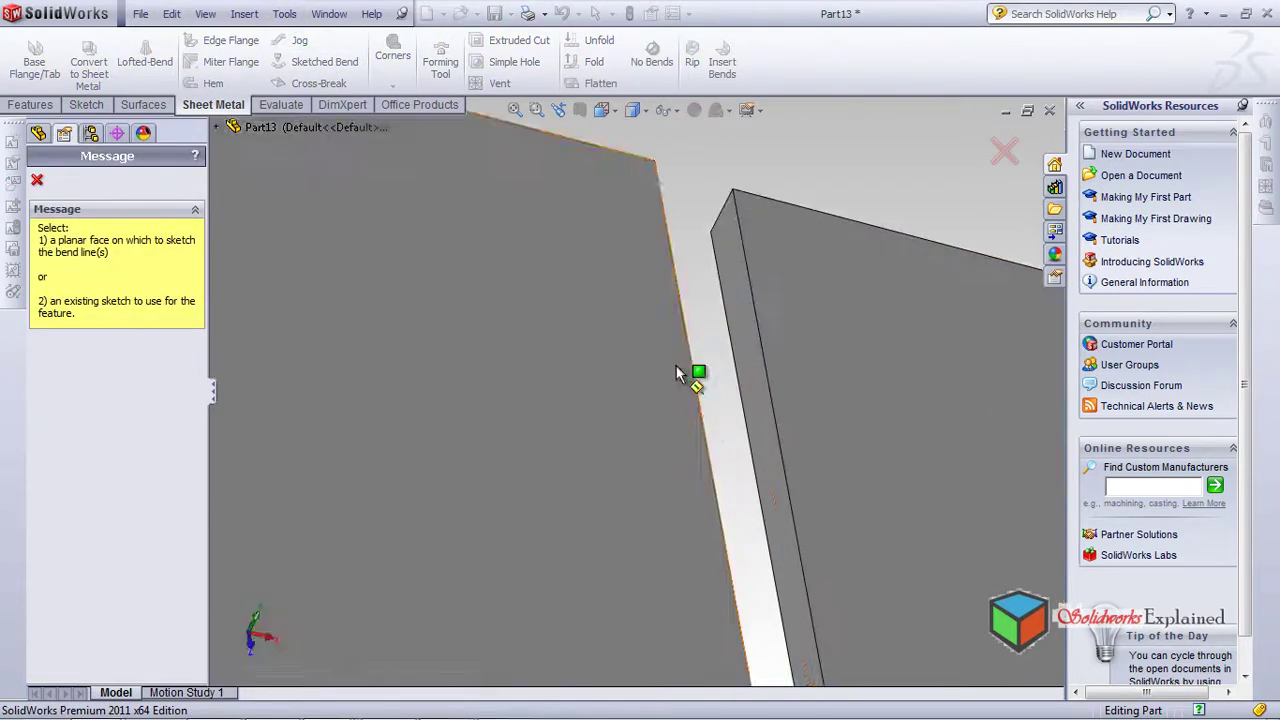
left_click(748, 357)
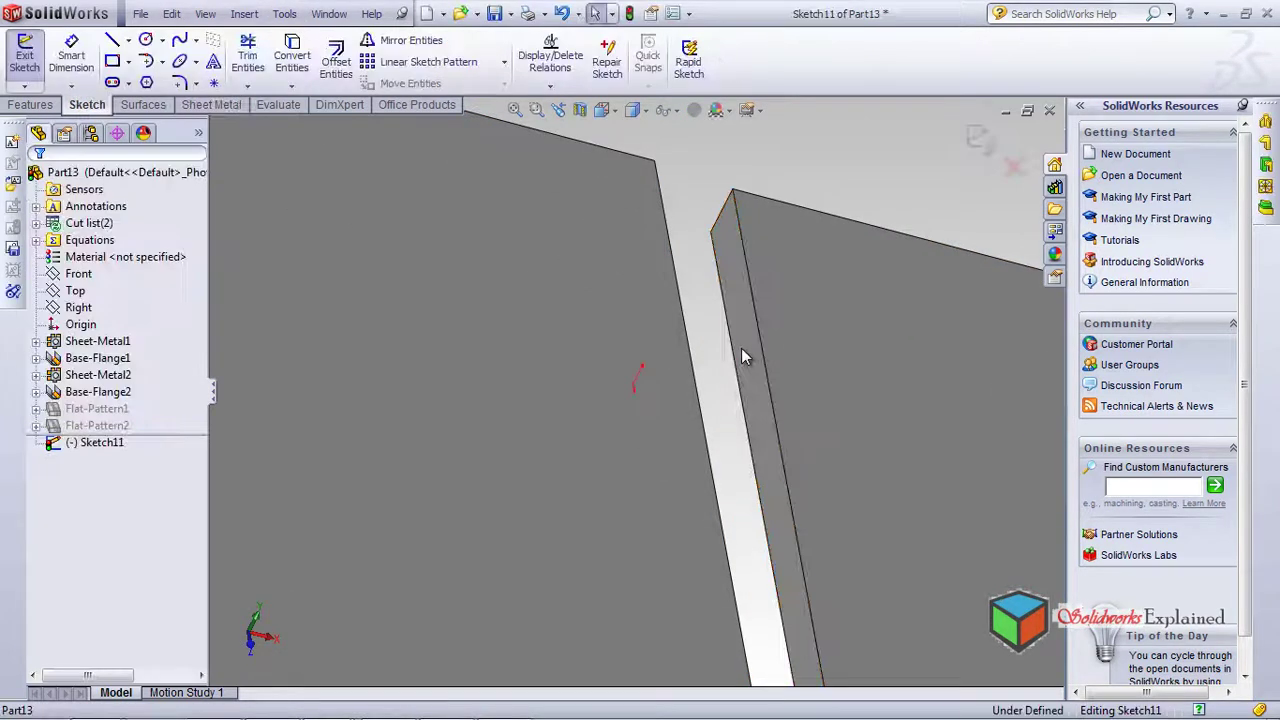
scroll(770, 366, "up", 5)
middle_click_drag(760, 364, 654, 423)
left_click(125, 445)
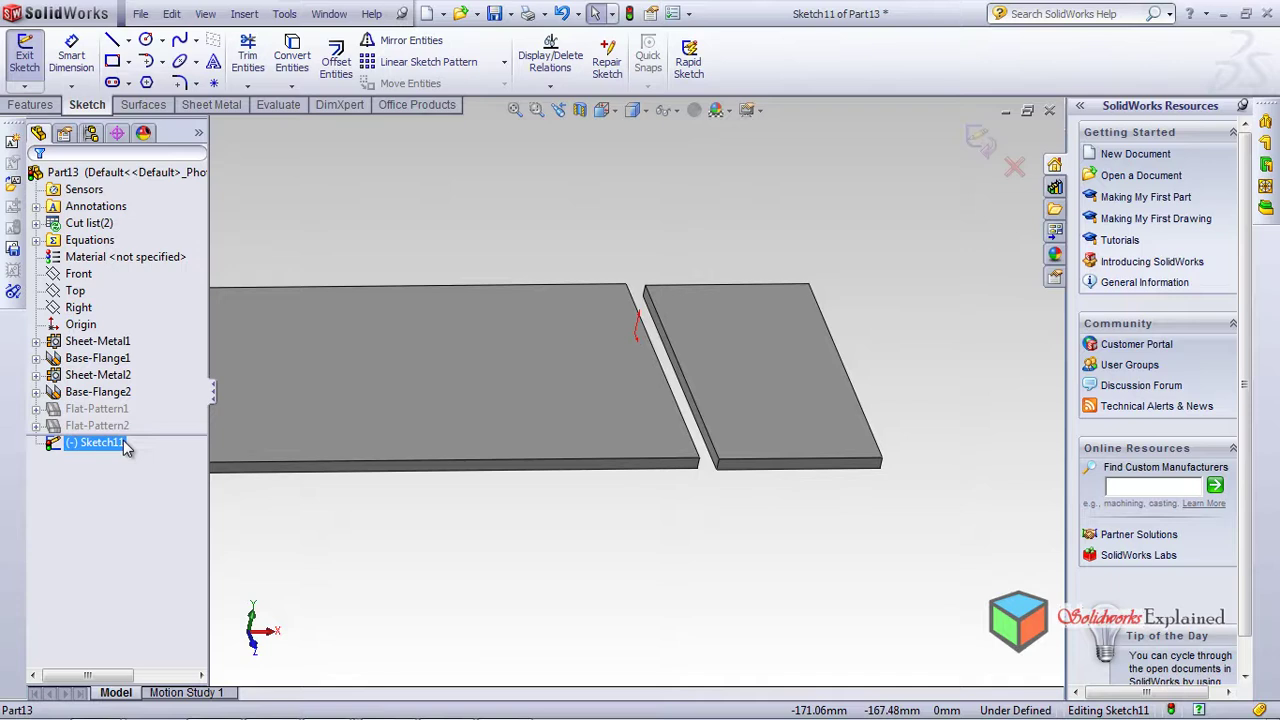
right_click(125, 445)
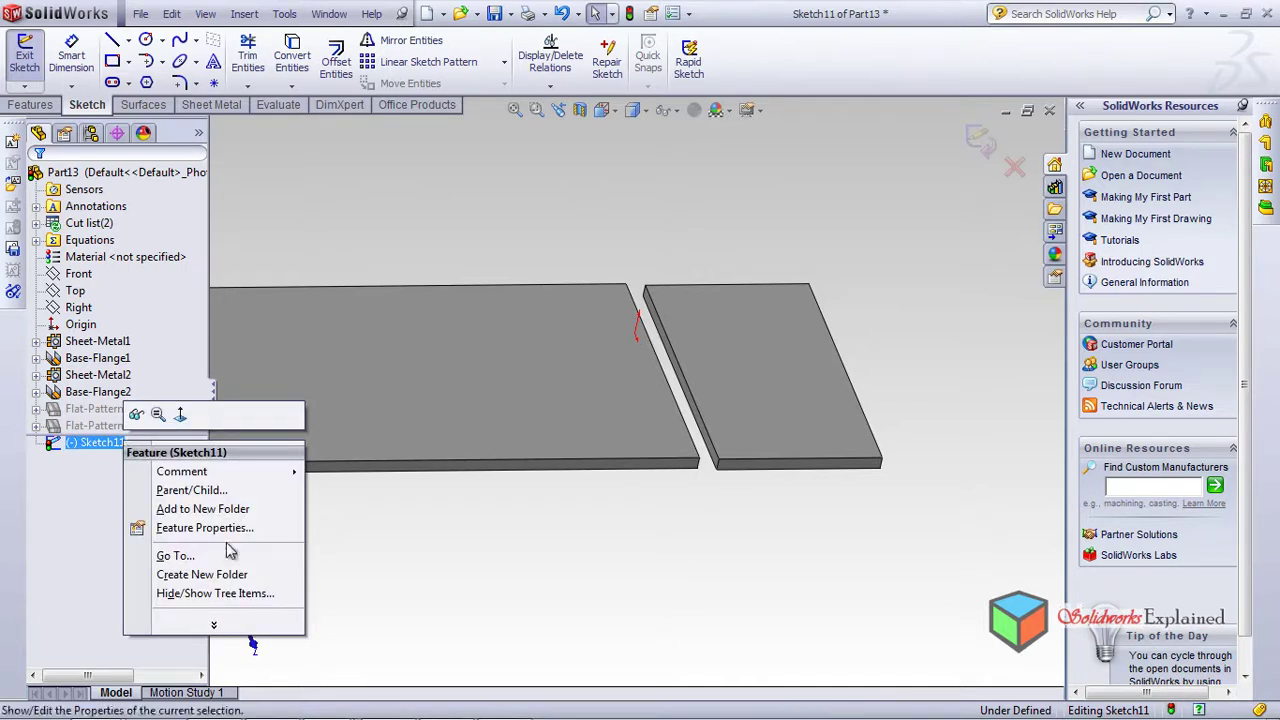
left_click(1012, 167)
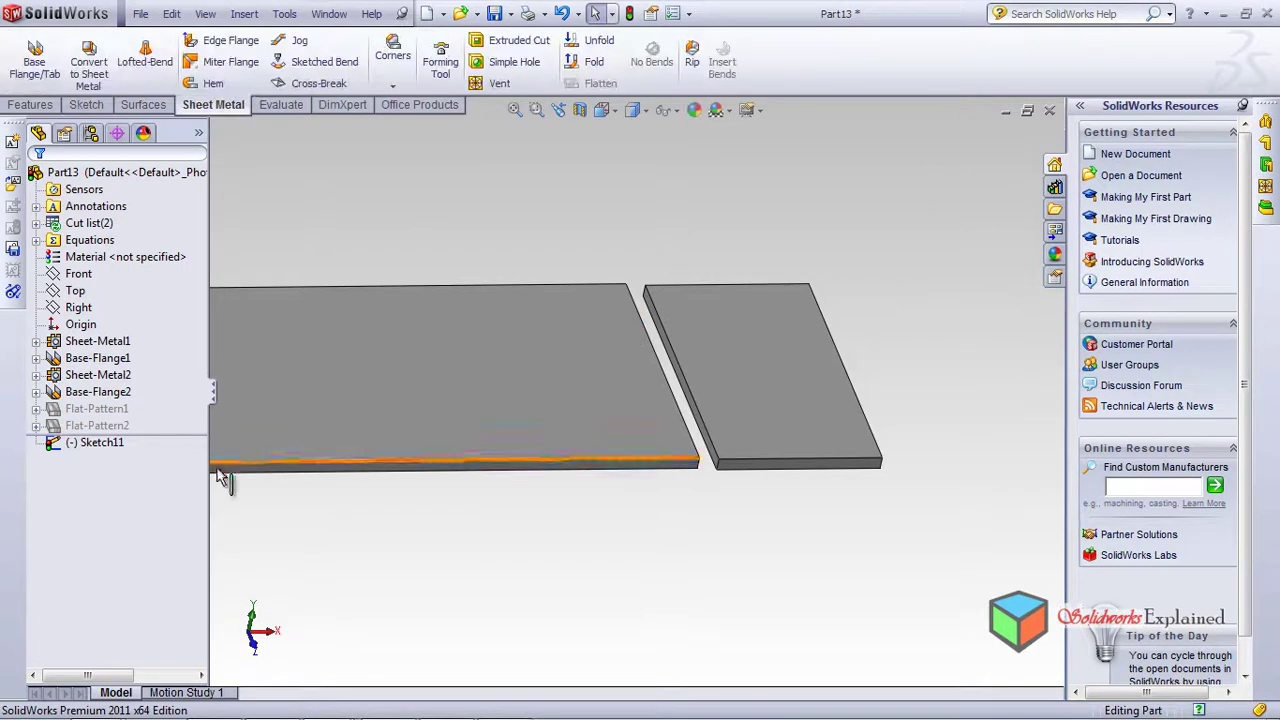
left_click(95, 410)
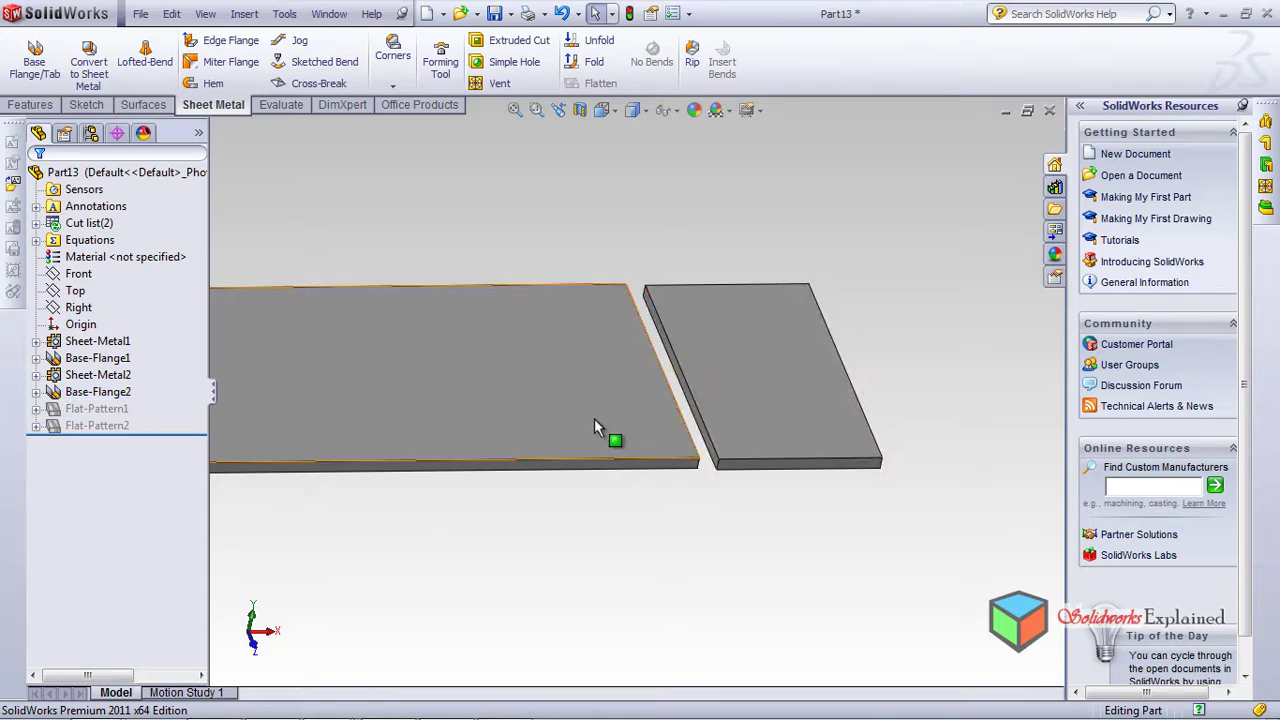
View the two flanges normal to the second base flange's profile and the Front plane
middle_click_drag(694, 486, 640, 536)
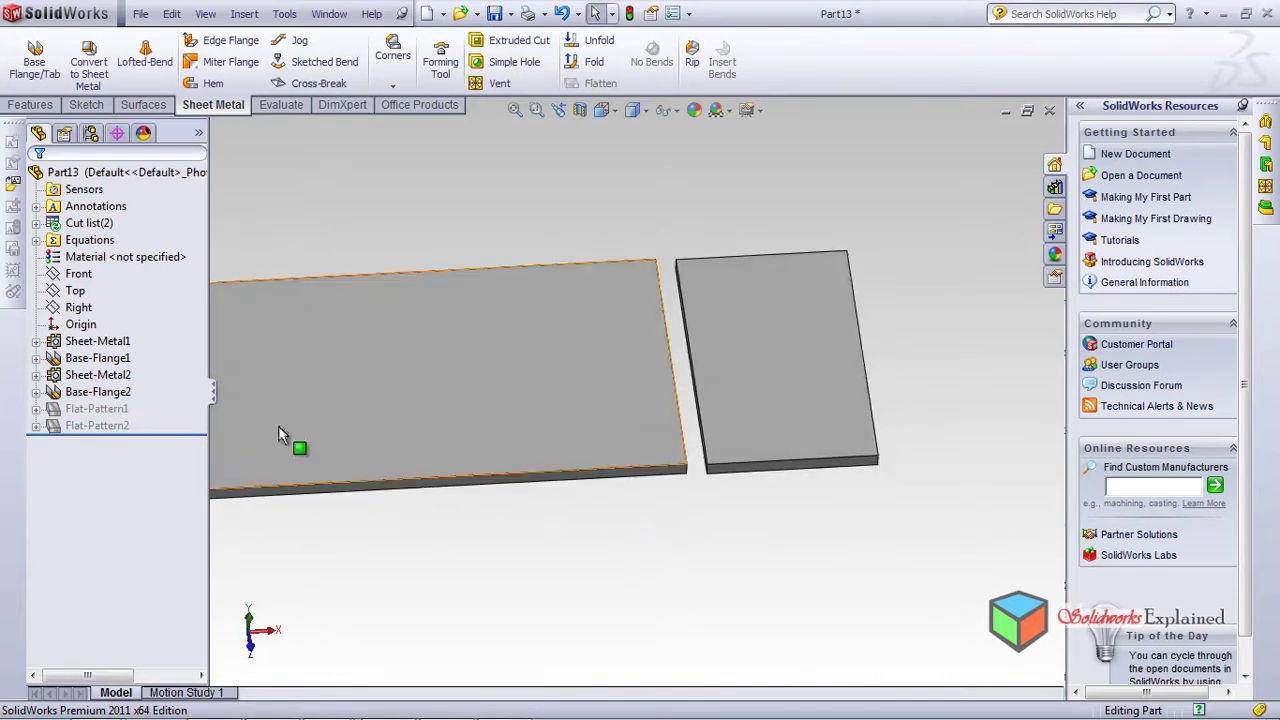
left_click(97, 392)
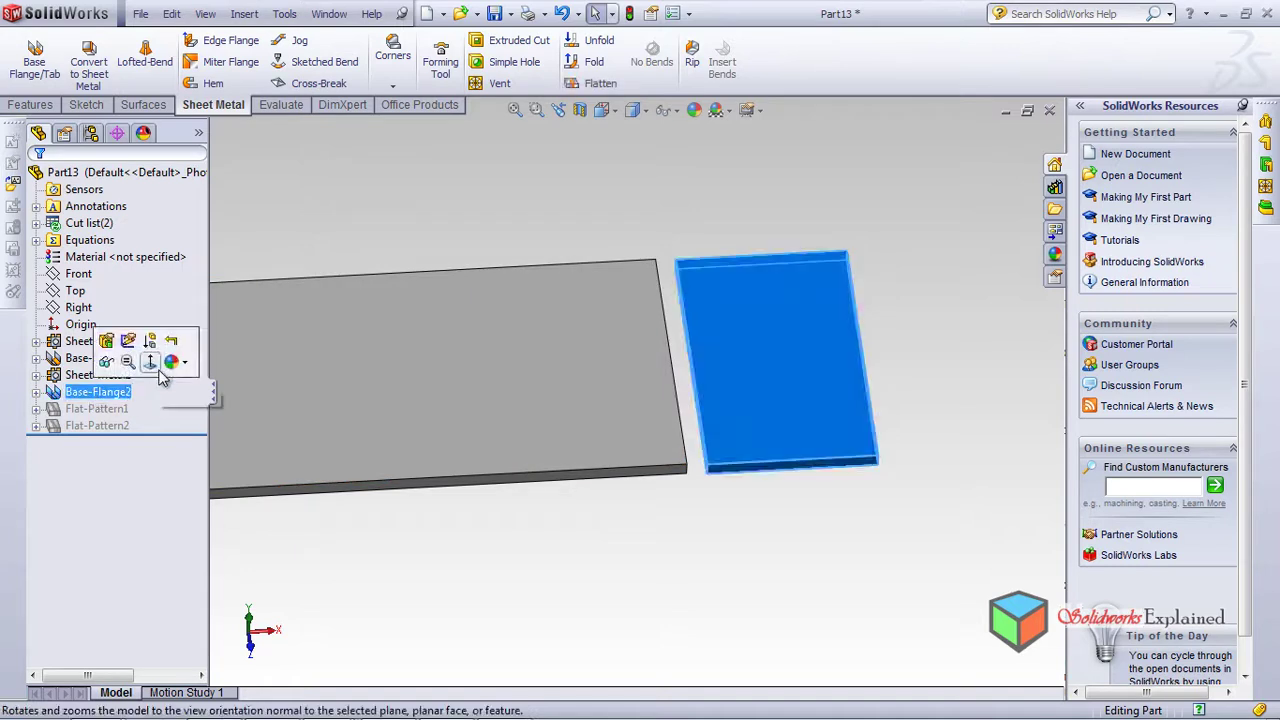
left_click(160, 370)
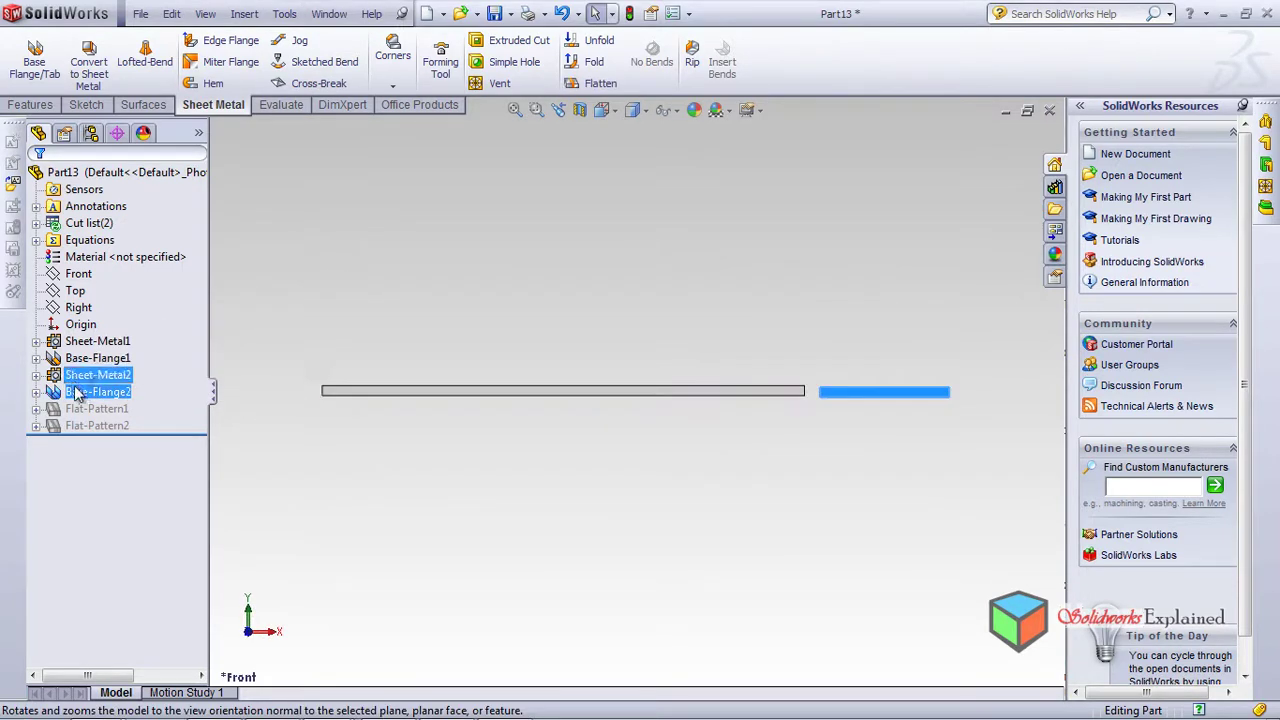
left_click(99, 378)
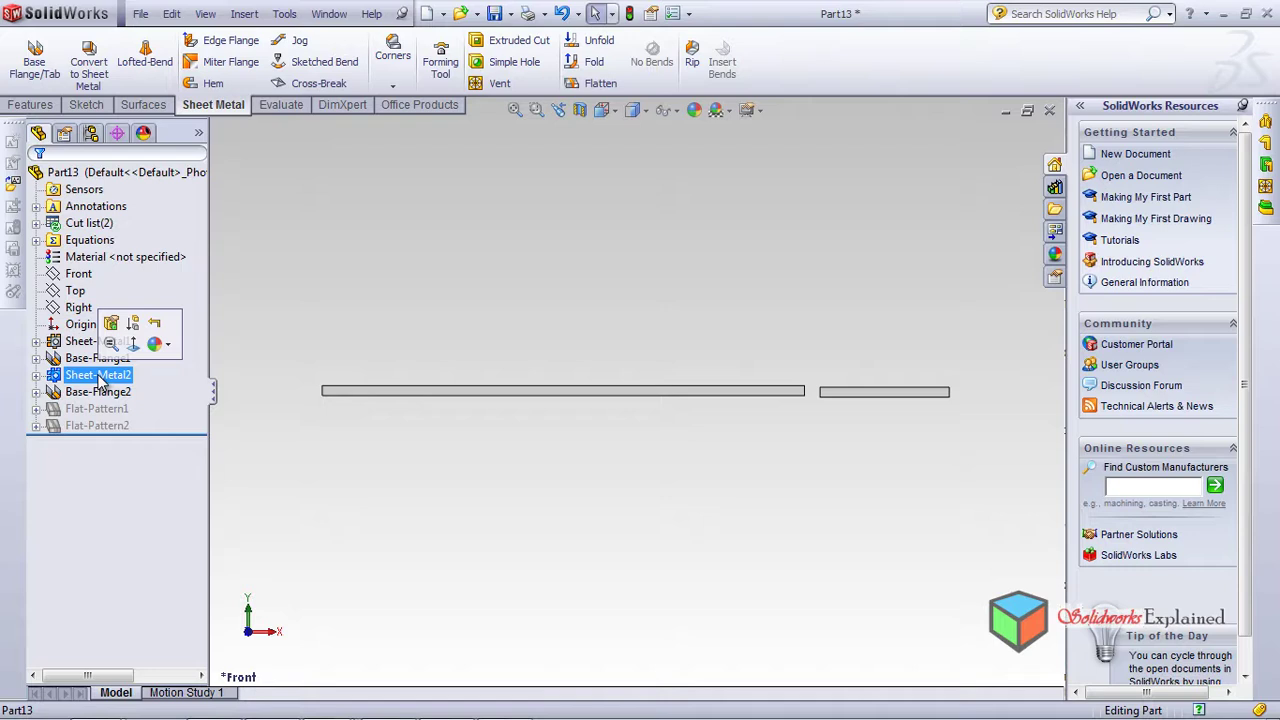
left_click(132, 343)
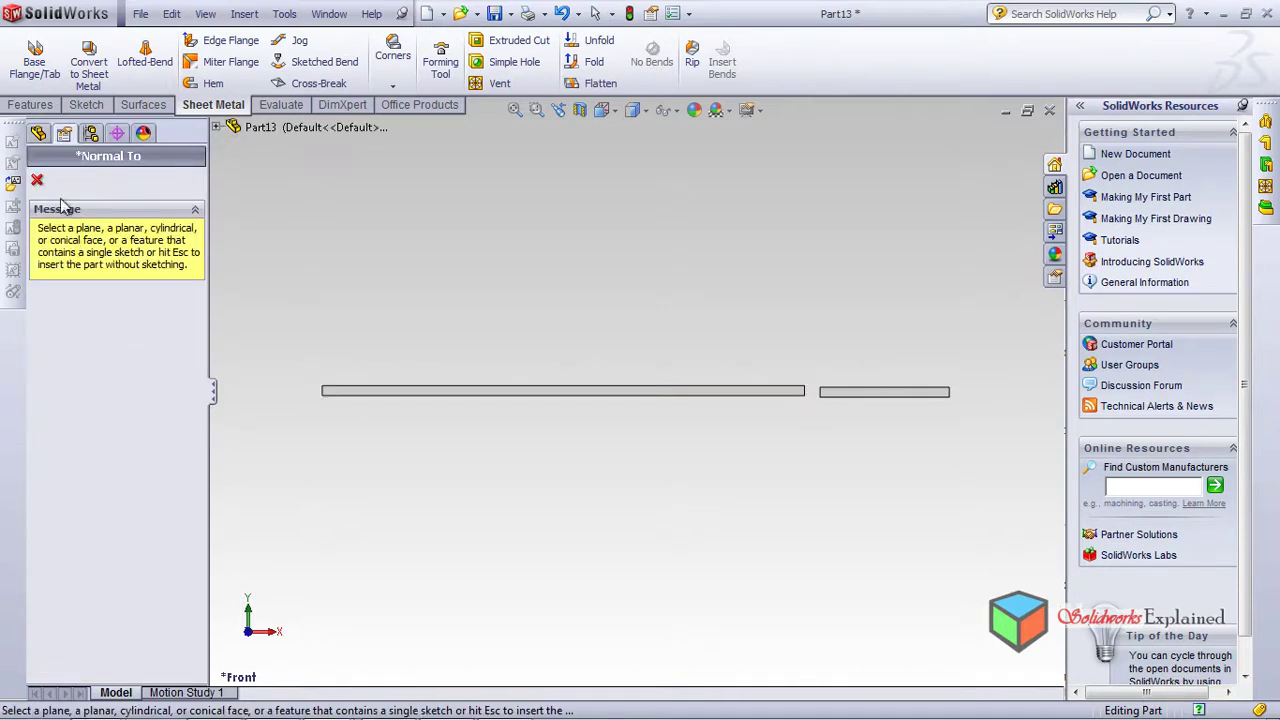
left_click(37, 180)
left_click(74, 275)
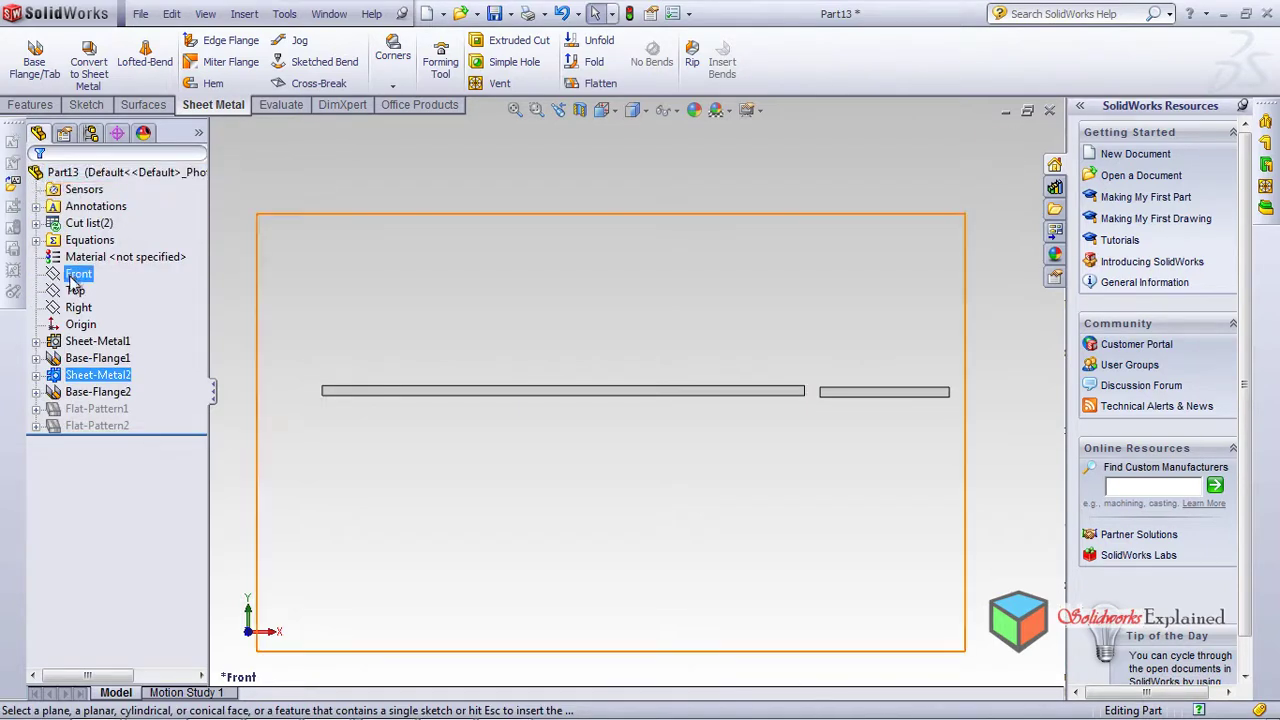
left_click(74, 275)
left_click(150, 257)
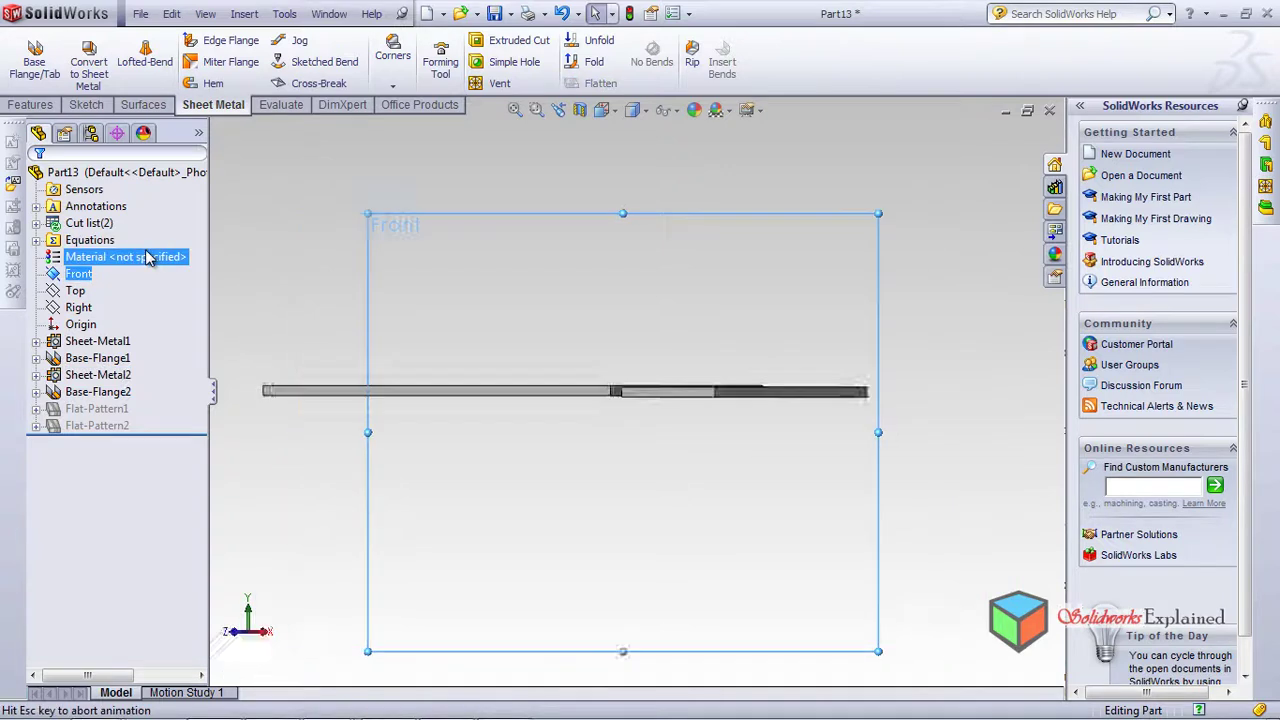
Sketch a vertical line about 49 mm long on the Top plane, spanning the second flange near its gap side, and exit the sketch
left_click(75, 290)
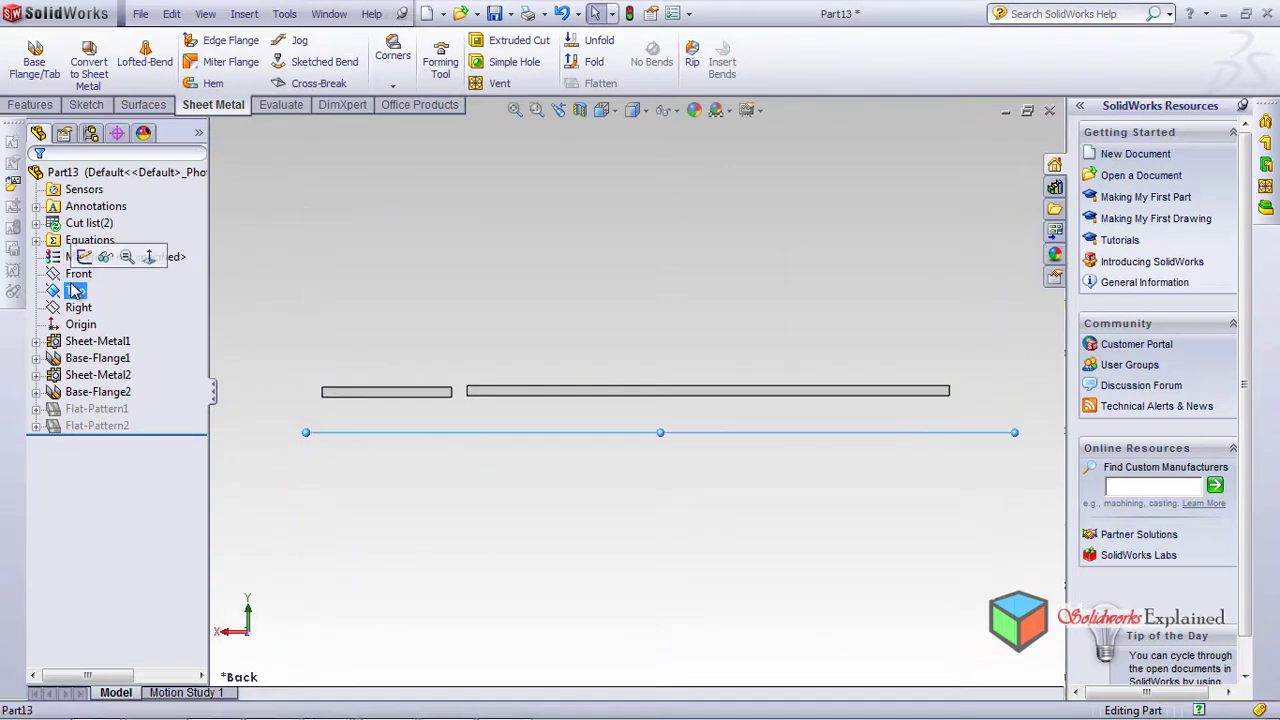
left_click(155, 262)
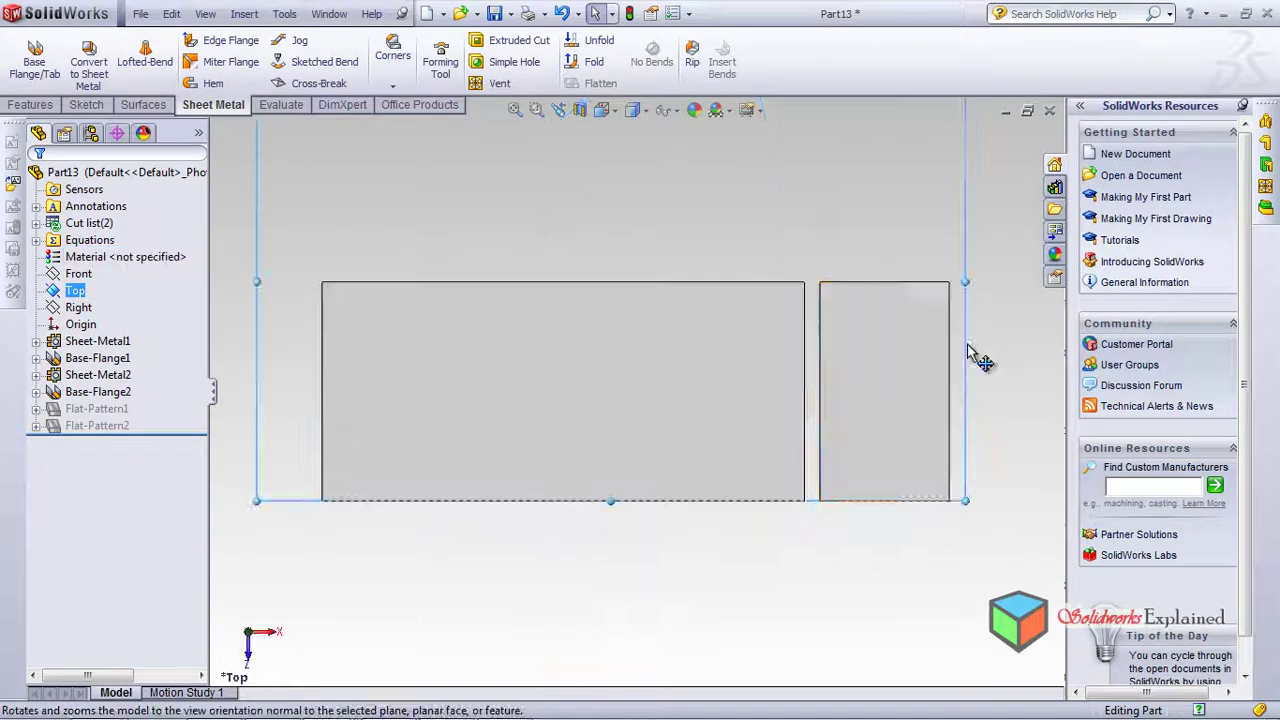
scroll(966, 357, "down", 3)
scroll(770, 380, "up", 3)
scroll(761, 380, "down", 3)
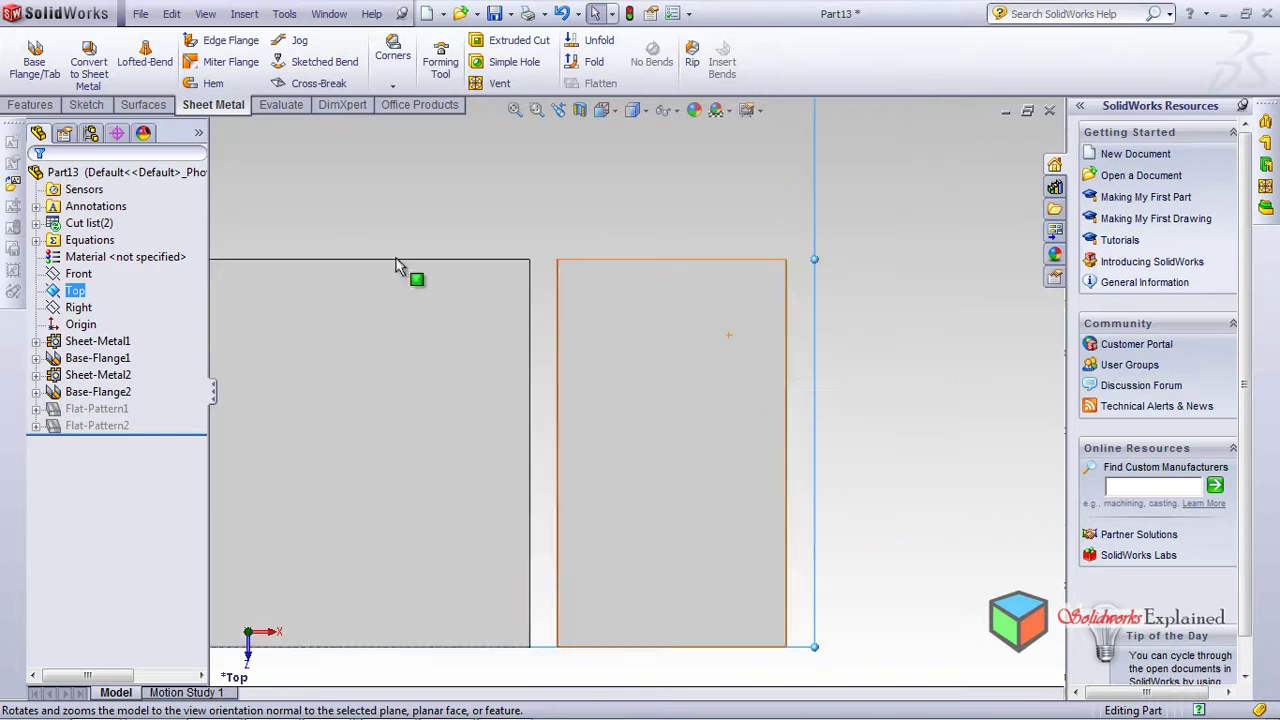
left_click(86, 104)
left_click(112, 42)
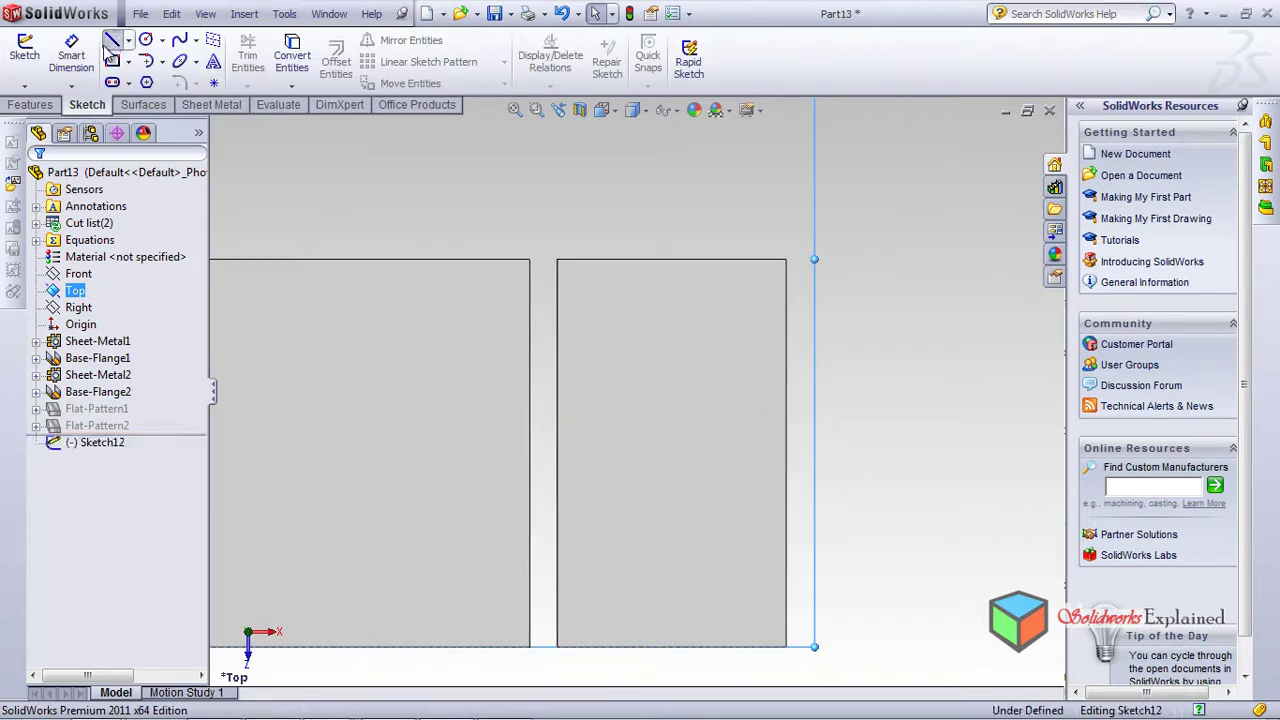
left_click(593, 261)
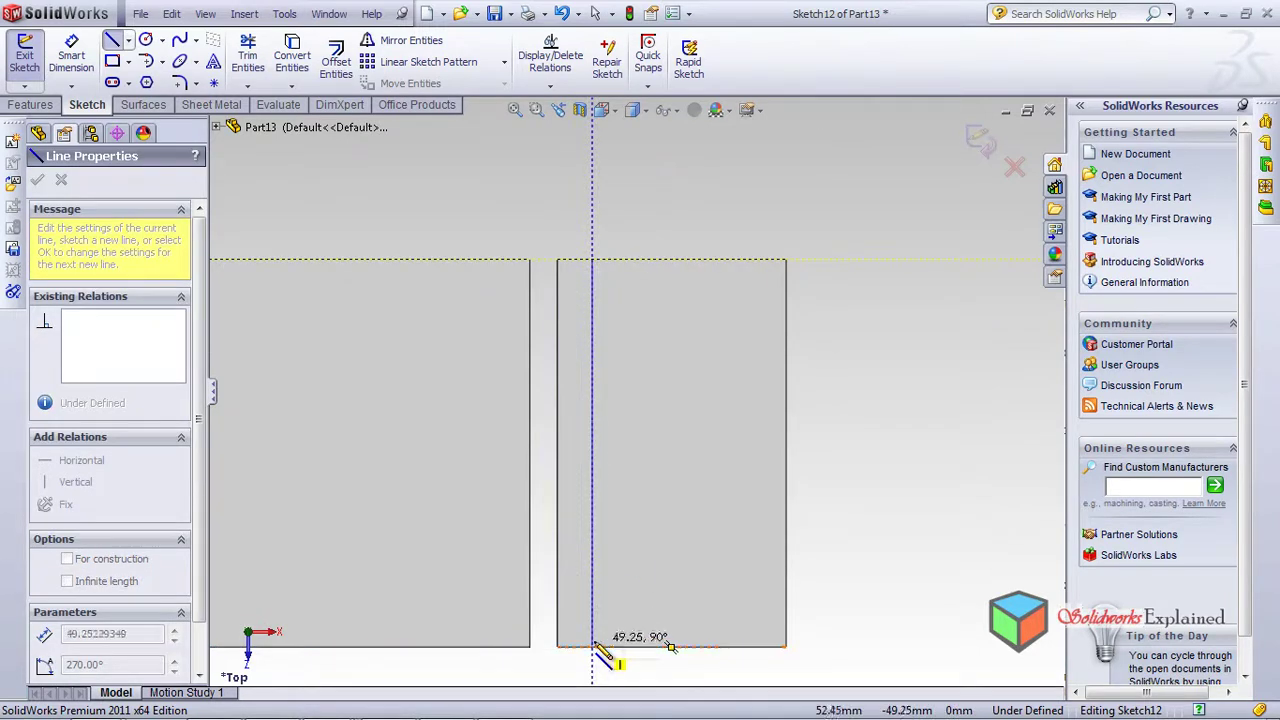
left_click(592, 647)
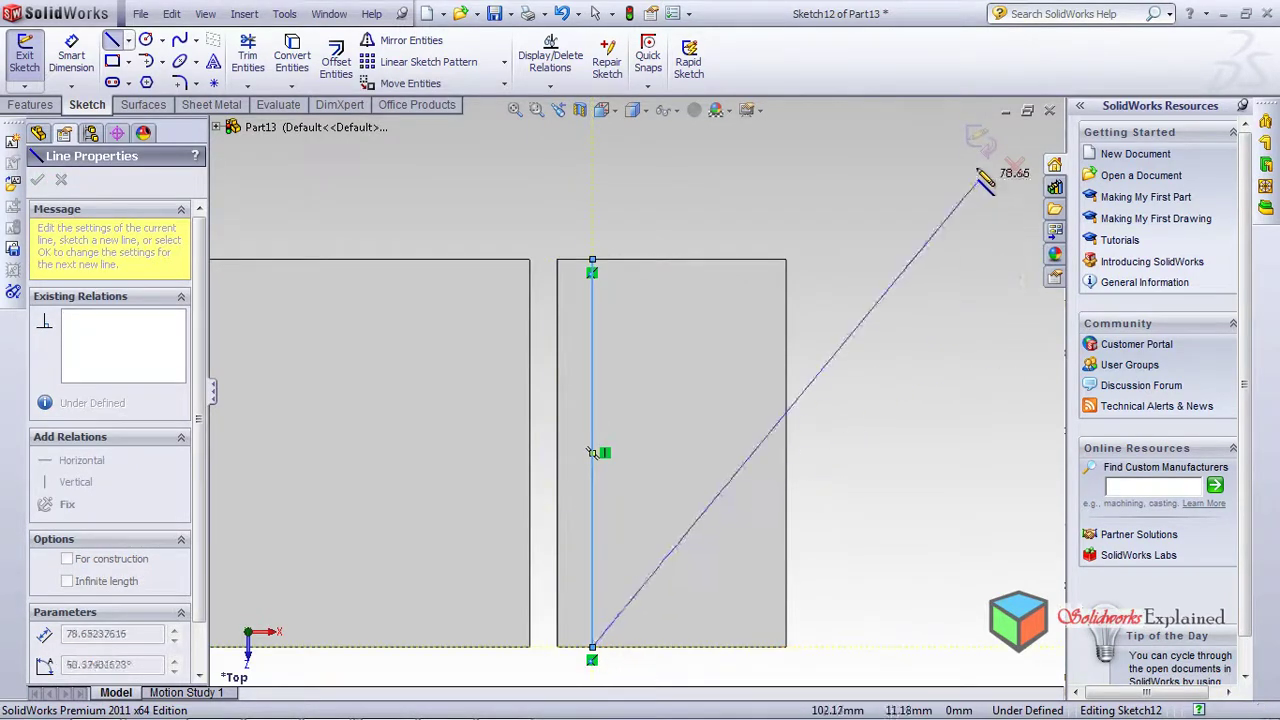
left_click(980, 143)
Reopen the Top-plane line sketch for editing
middle_click_drag(588, 469, 651, 363)
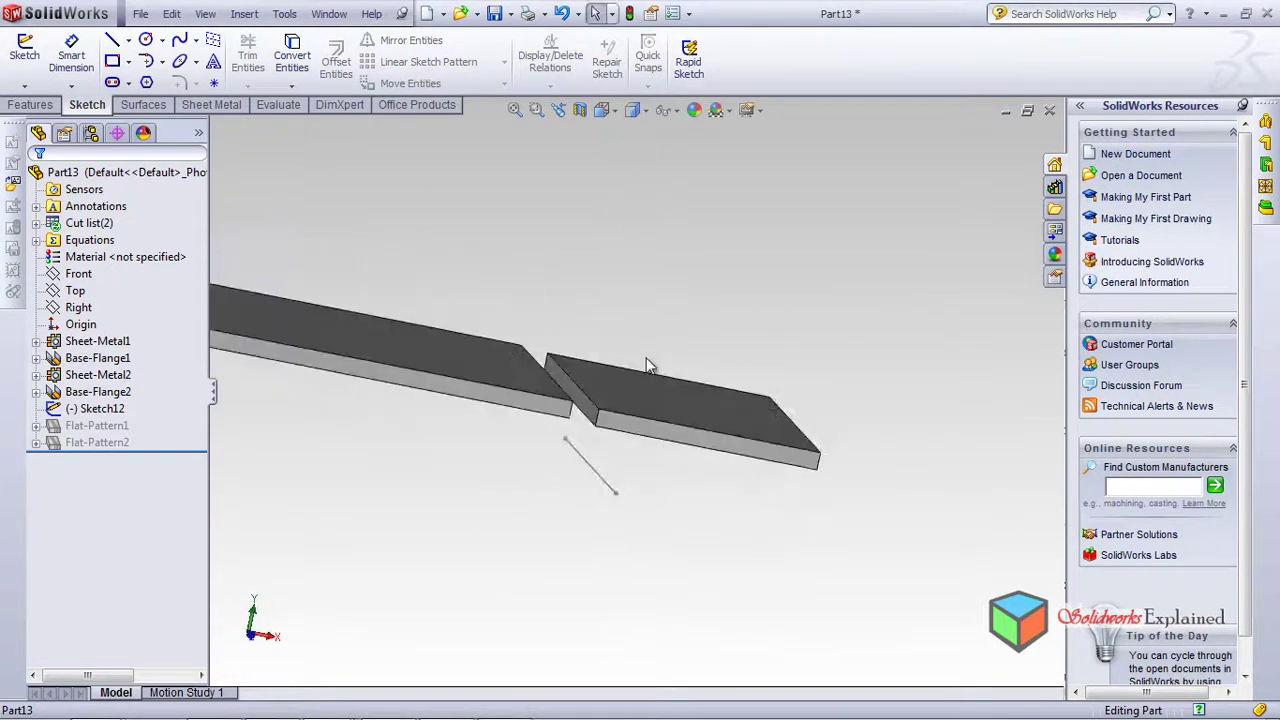
left_click(572, 432)
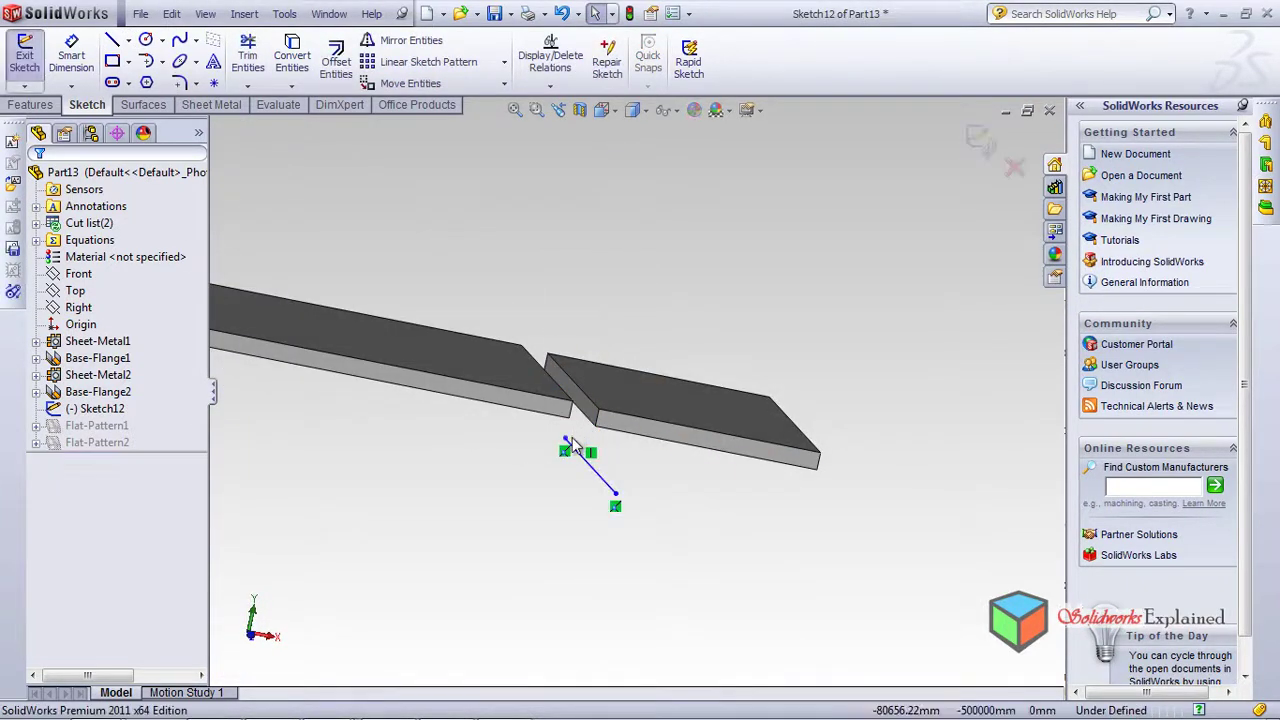
middle_click_drag(603, 506, 545, 600)
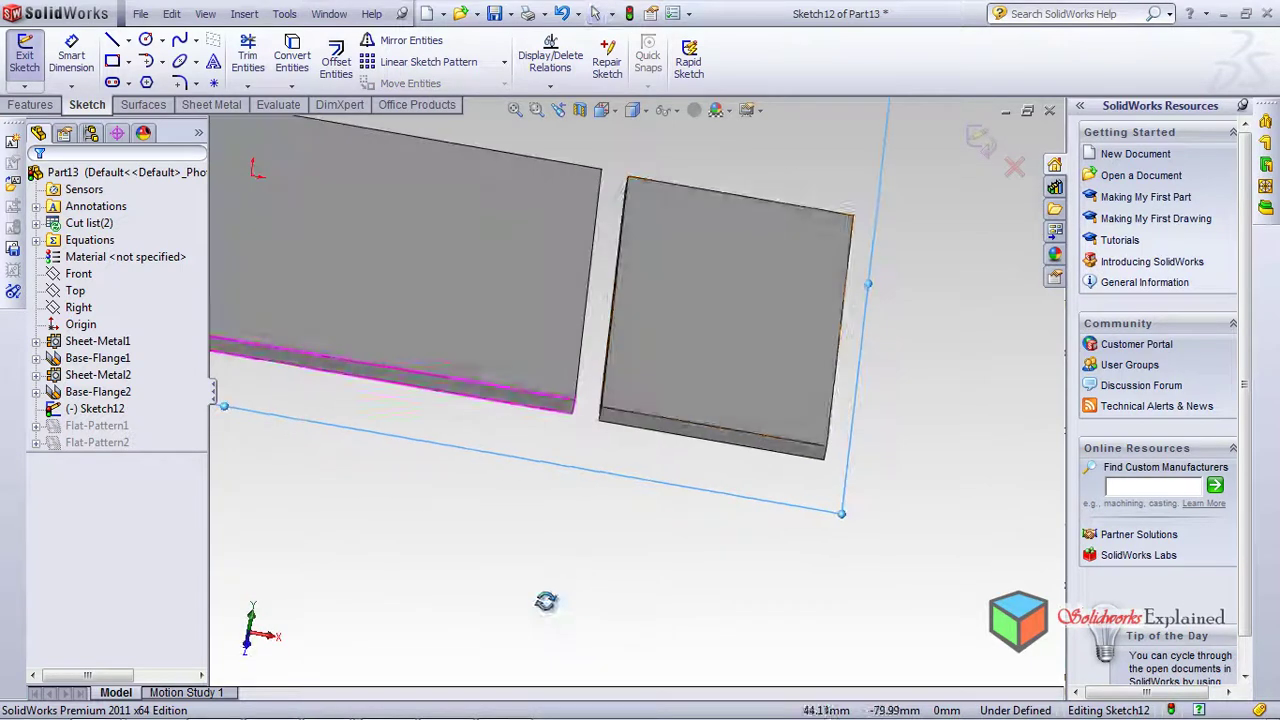
Examine the second flange's upper and lower broad faces from several angles while the Top-plane sketch is open
left_click(695, 338)
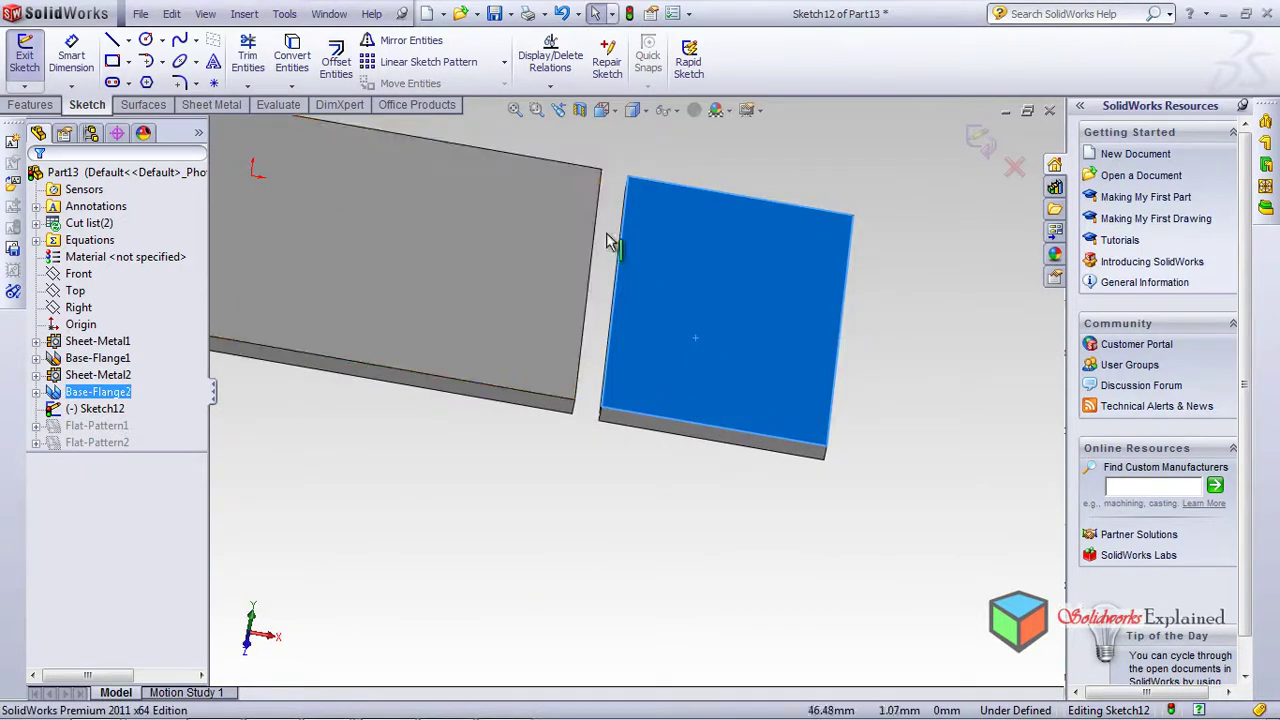
right_click(668, 276)
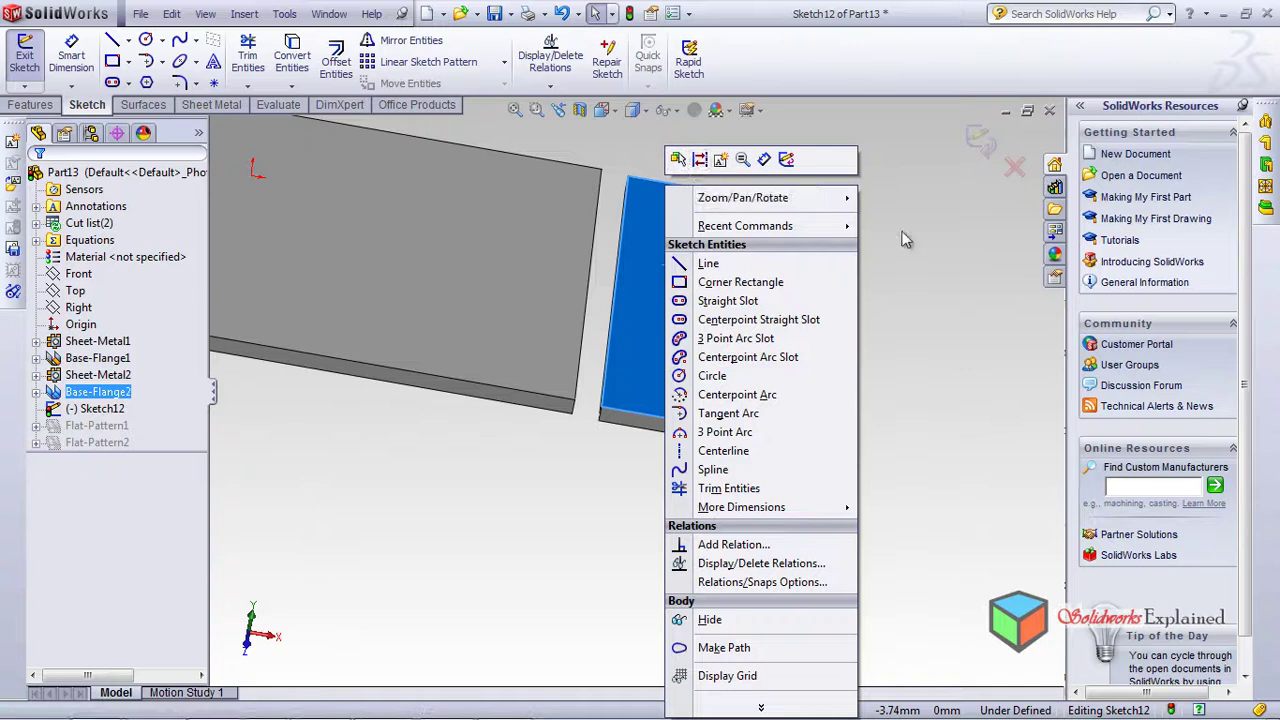
left_click(934, 251)
left_click(695, 318)
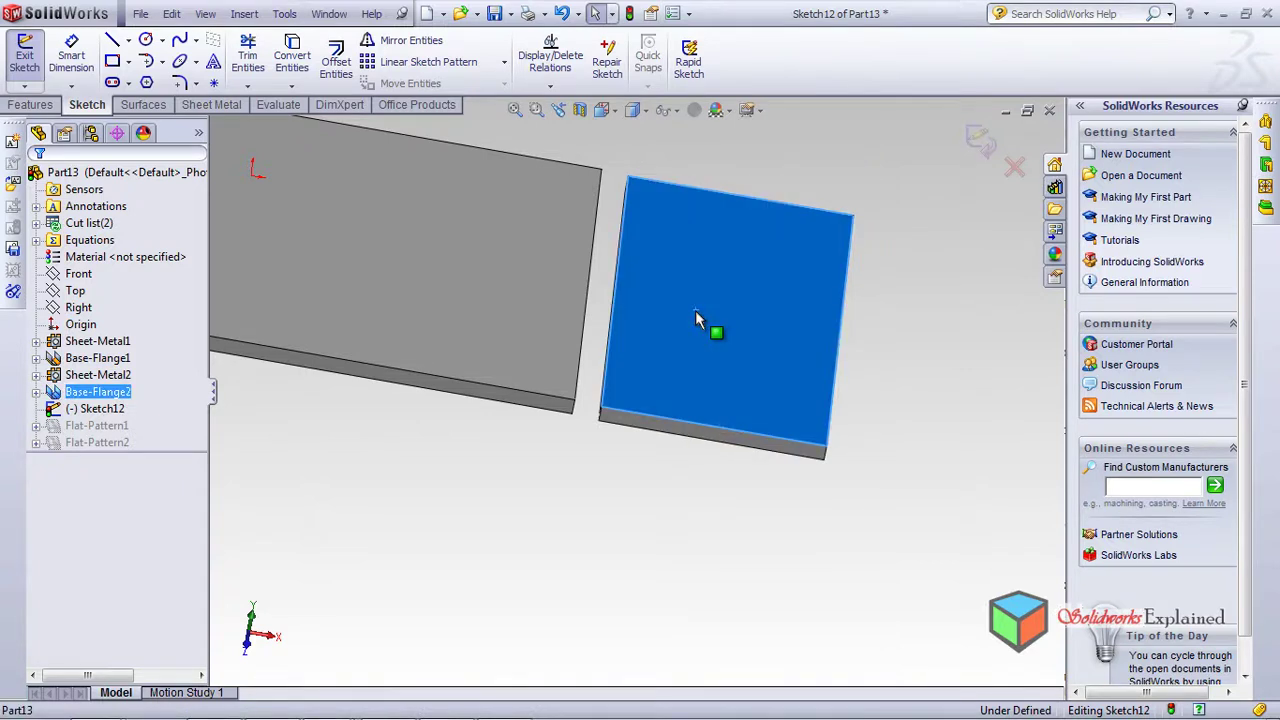
middle_click_drag(650, 462, 686, 237)
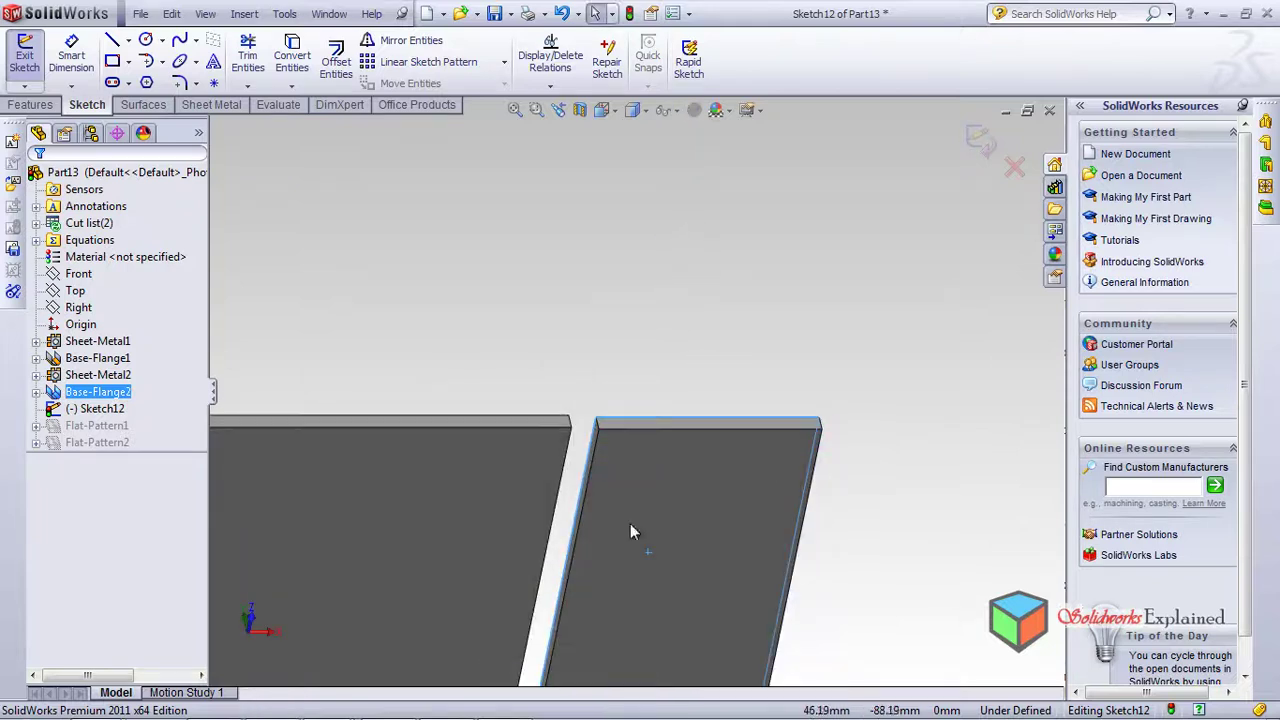
left_click(663, 495)
middle_click_drag(686, 371, 666, 466)
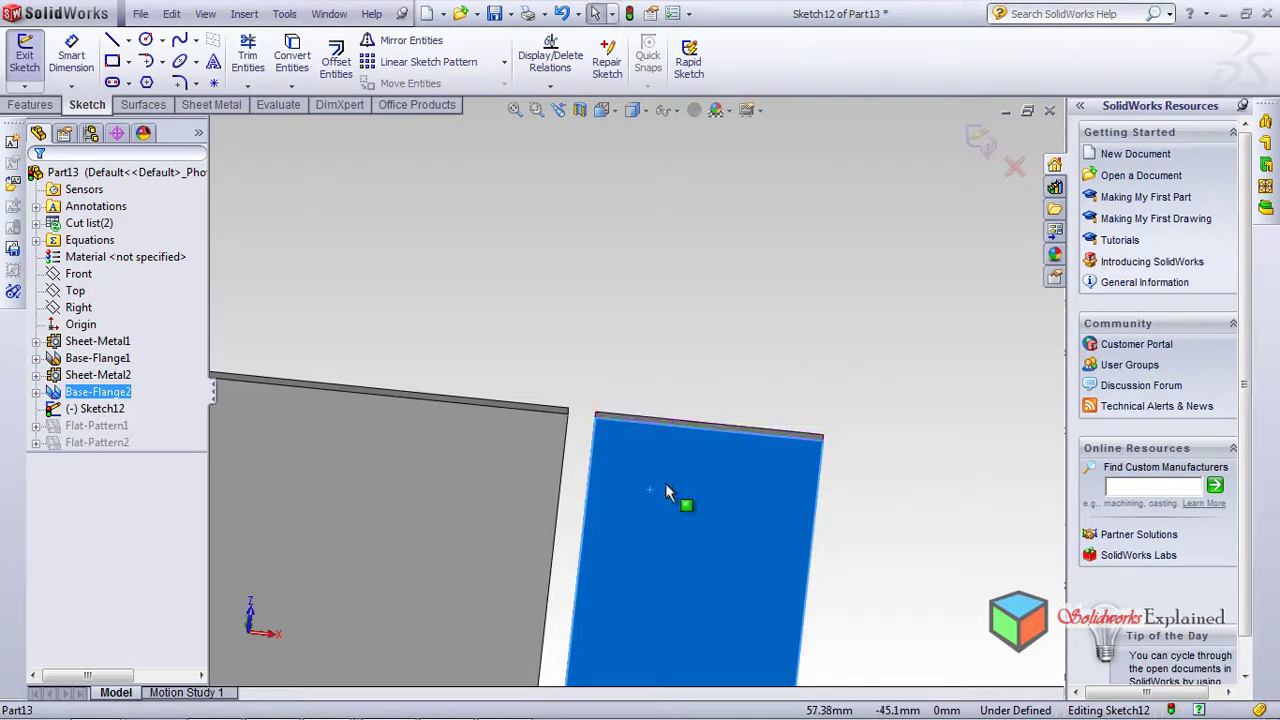
right_click(667, 485)
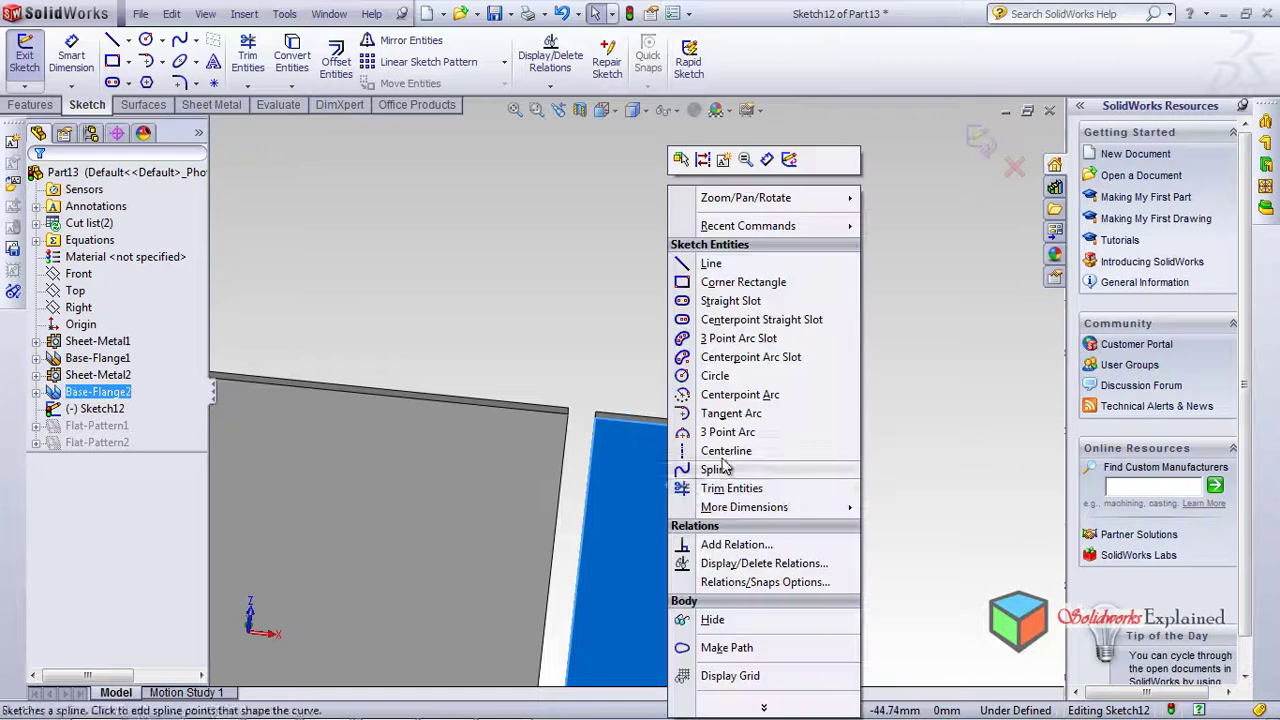
left_click(628, 496)
Try to sketch a line about 51 mm long on the Top plane, spanning the second flange near its gap side
middle_click_drag(433, 408, 709, 366)
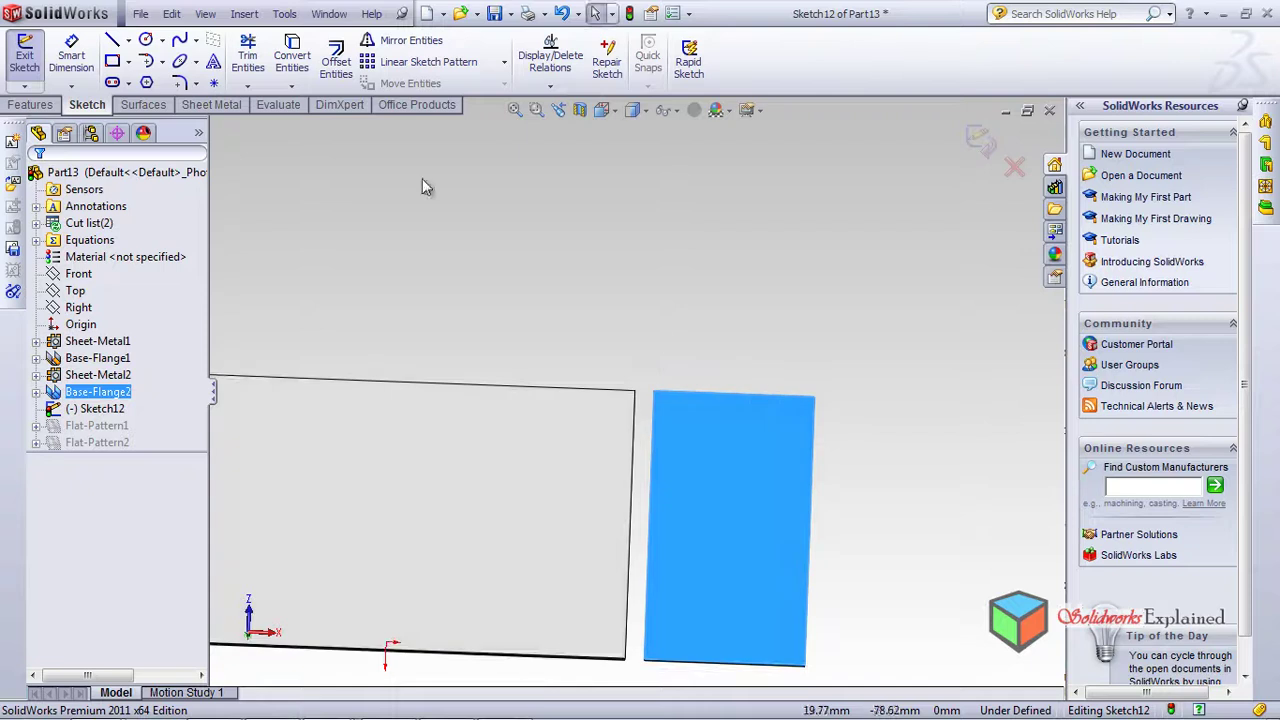
key("l")
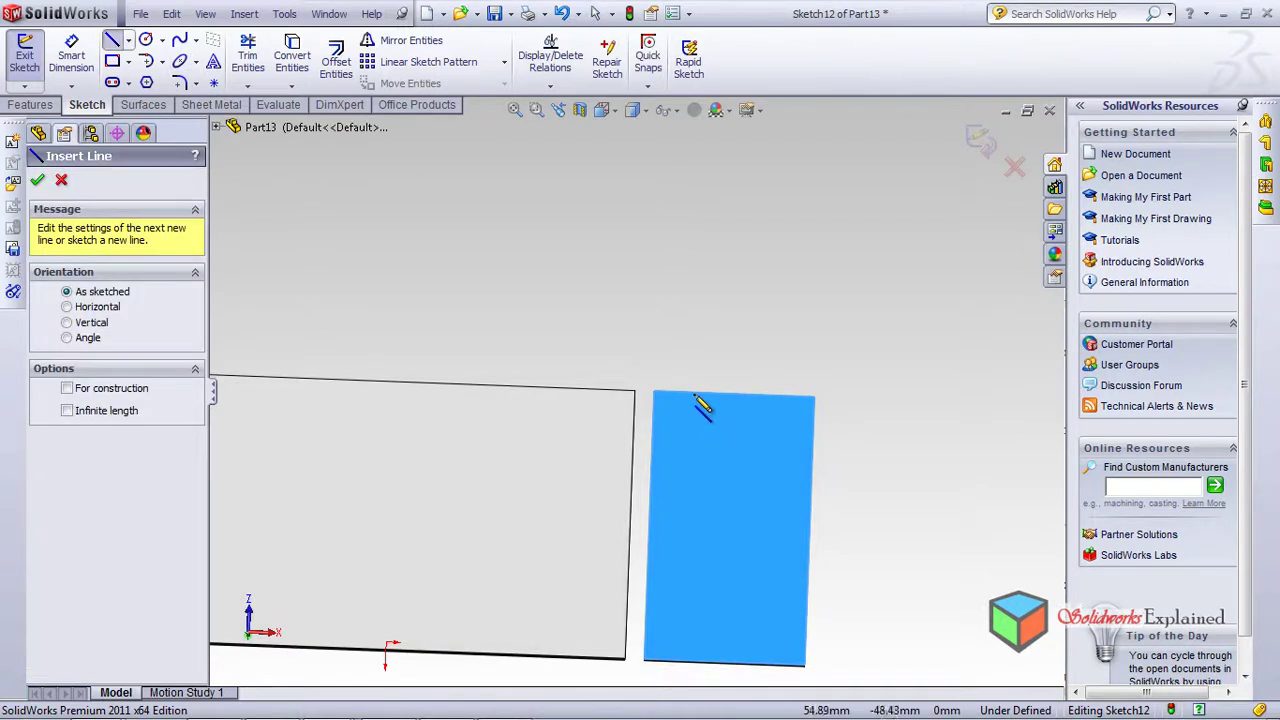
scroll(697, 403, "down", 2)
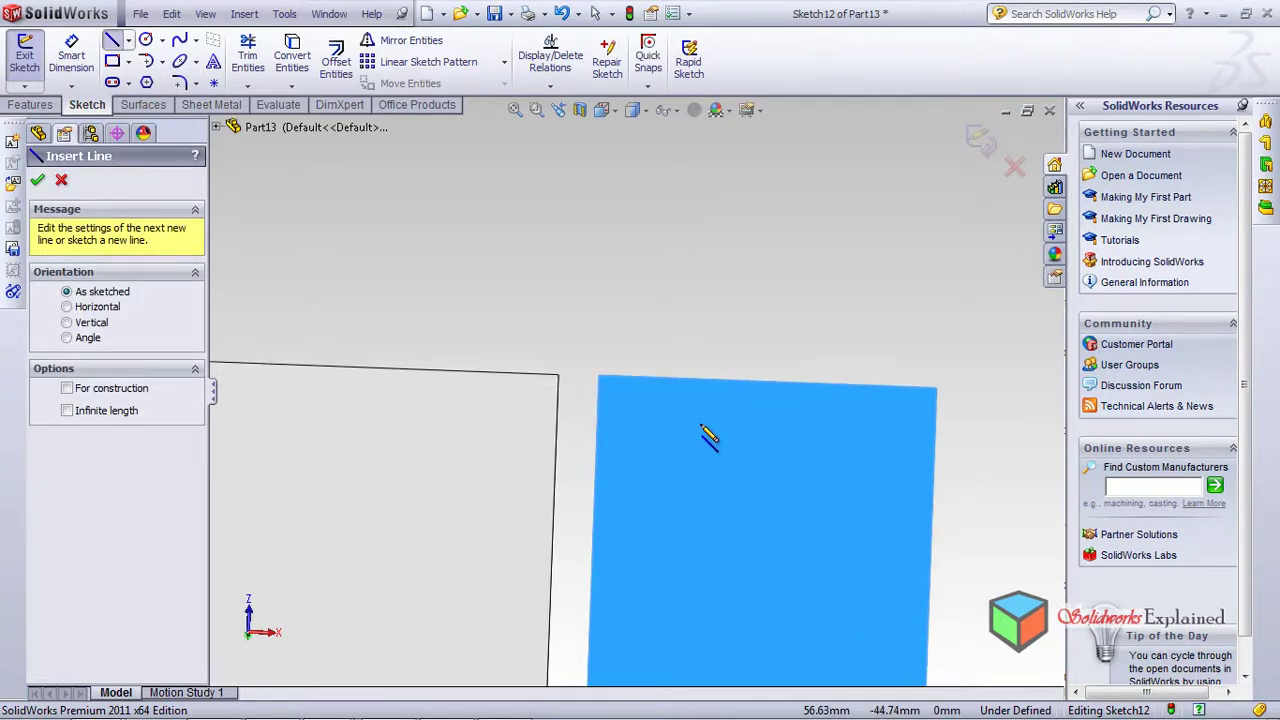
left_click(645, 362)
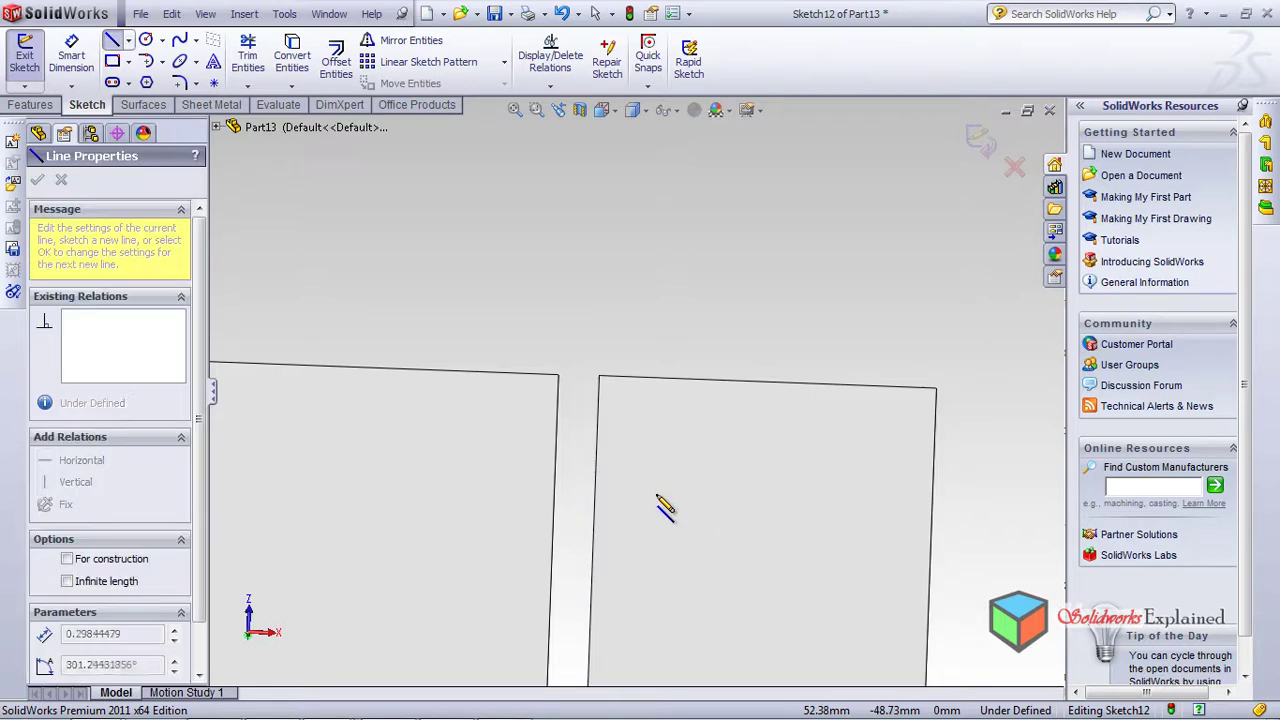
scroll(676, 500, "up", 2)
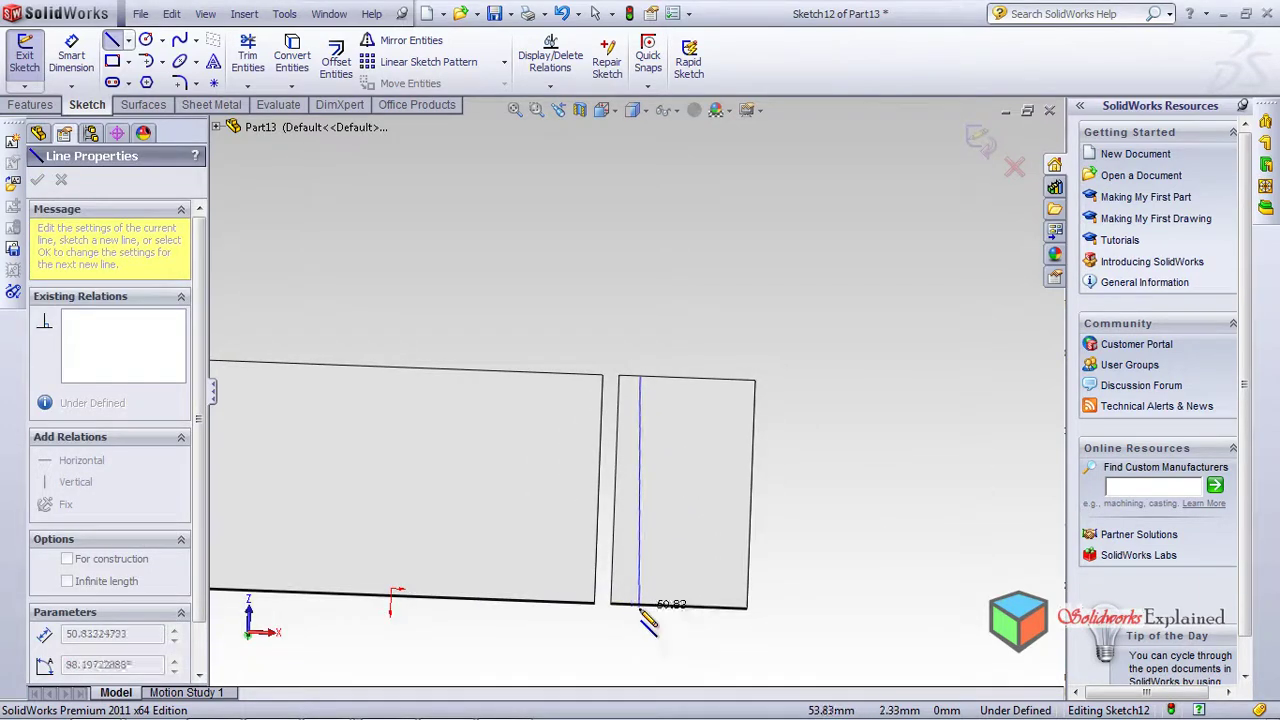
left_click(640, 605)
scroll(640, 390, "up", 2)
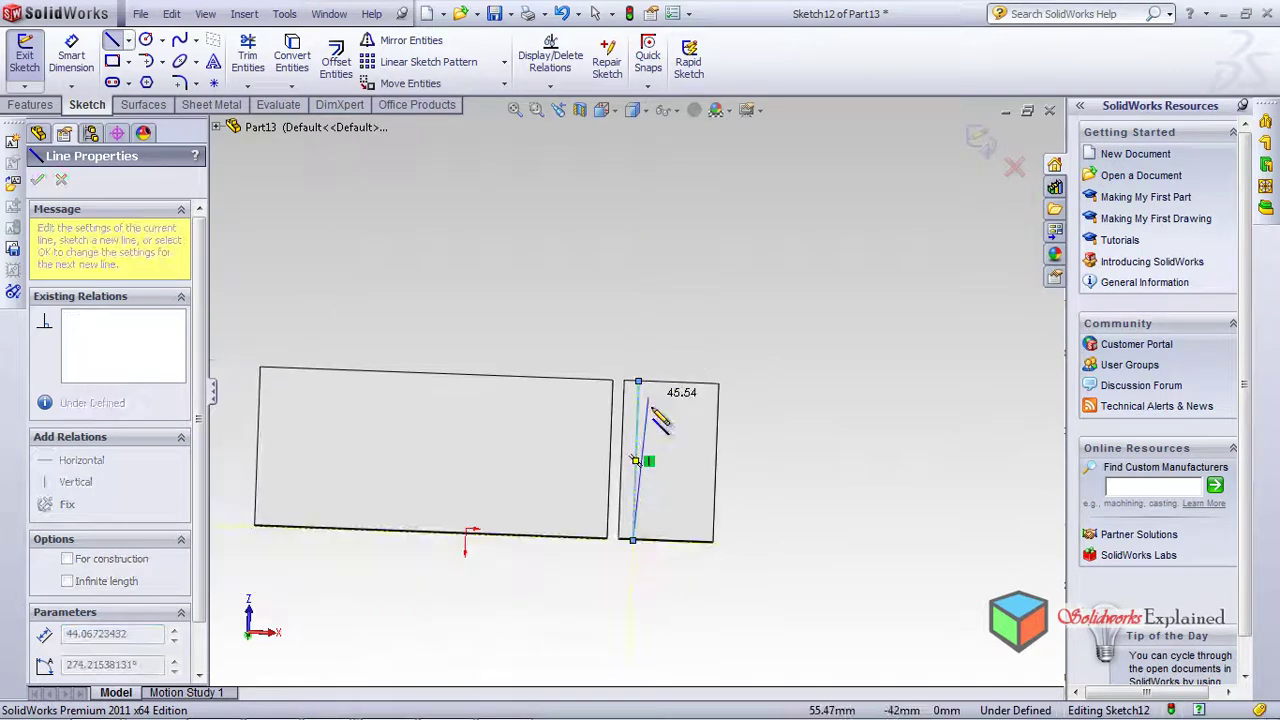
key("Escape")
Examine the sketched line's endpoint beside the second flange's short edge
scroll(640, 400, "up", 2)
scroll(669, 371, "down", 6)
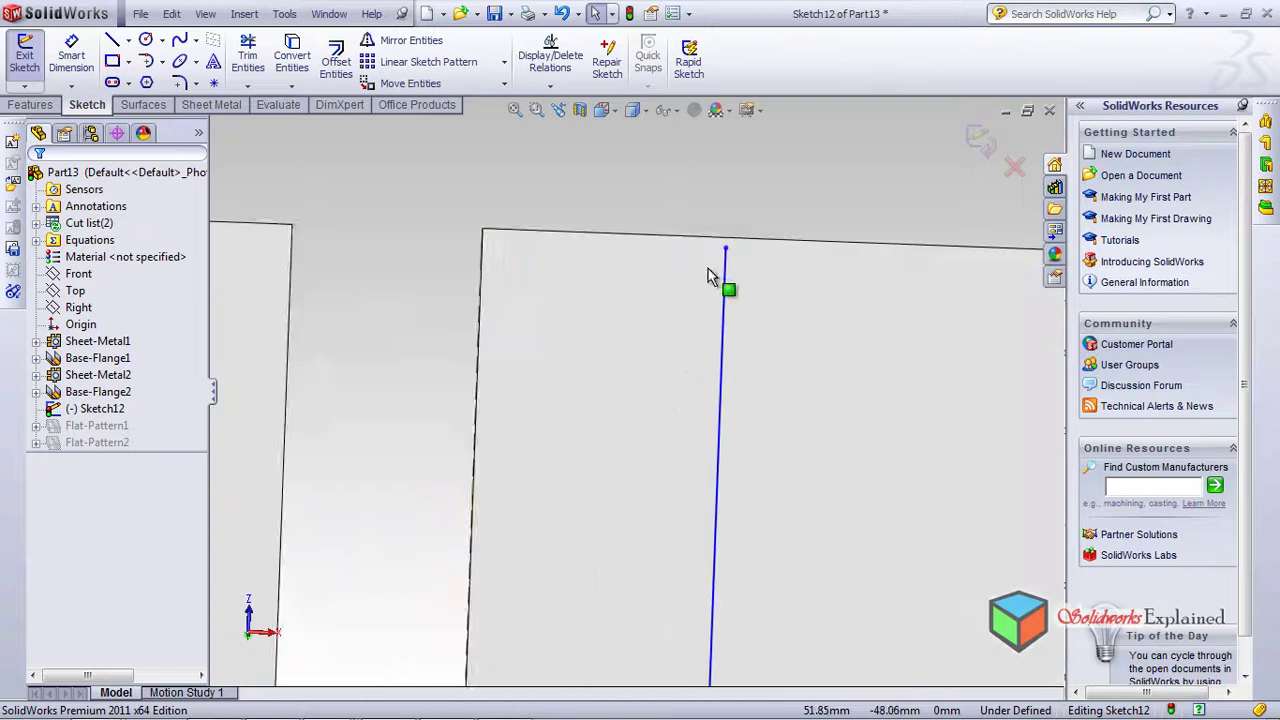
scroll(712, 272, "down", 3)
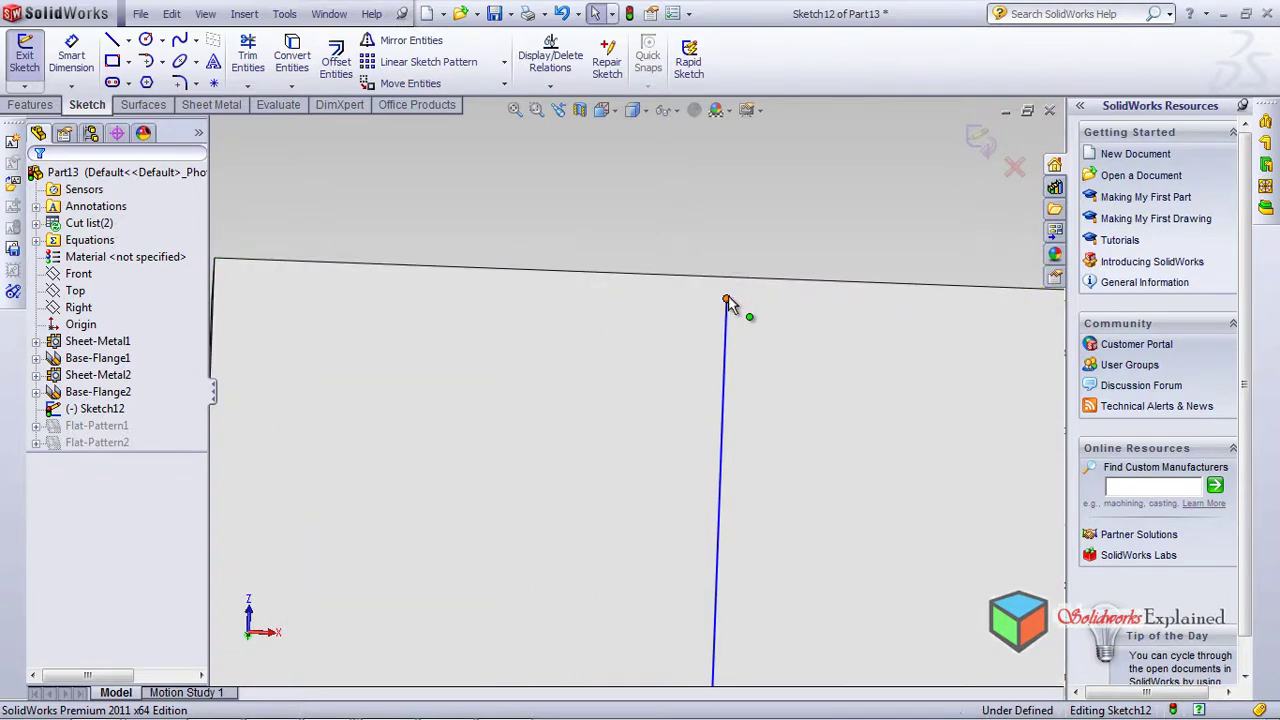
left_click(727, 299)
mouse_move(728, 298)
middle_mouse_down()
mouse_move(762, 387)
mouse_move(695, 247)
middle_mouse_up()
left_click(39, 183)
Compare the Top plane's position with the two flanges, viewing them from several angles
mouse_move(650, 322)
middle_mouse_down()
mouse_move(680, 449)
mouse_move(700, 500)
mouse_move(714, 500)
mouse_move(709, 580)
mouse_move(691, 606)
mouse_move(668, 557)
mouse_move(691, 527)
middle_mouse_up()
left_click_drag(691, 517, 700, 484)
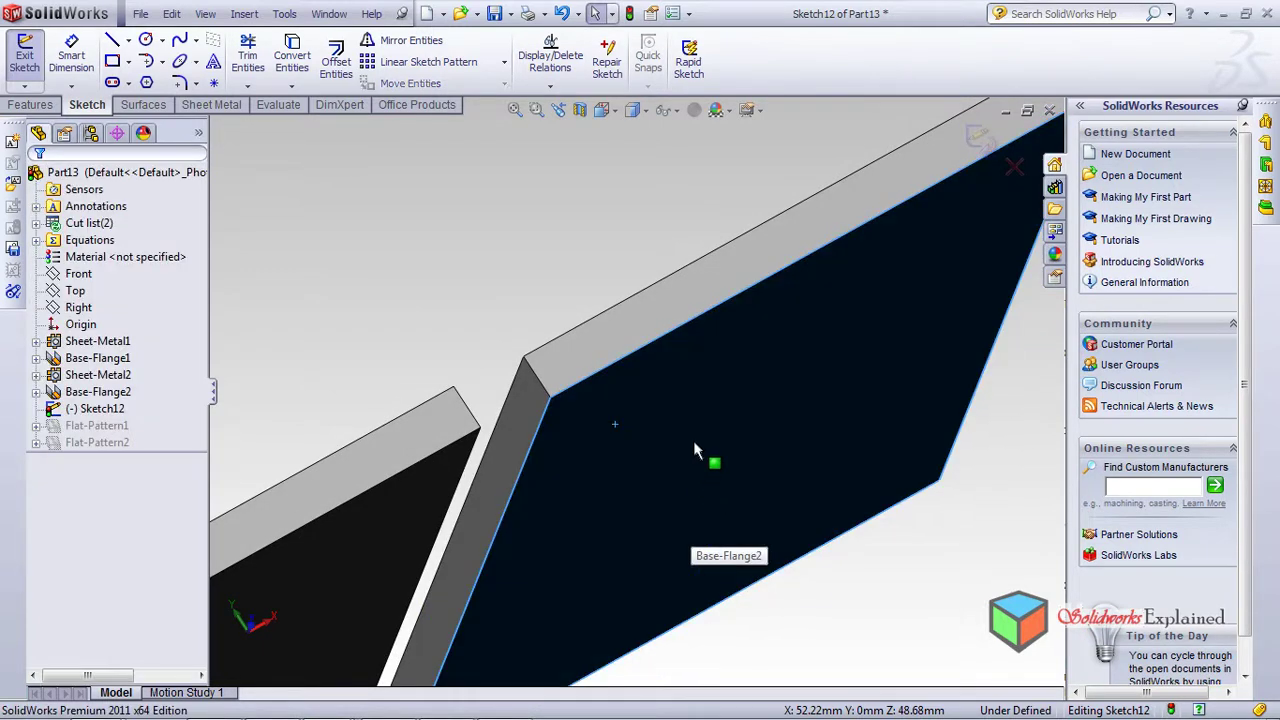
scroll(680, 432, "down", 3)
middle_click_drag(680, 440, 670, 355)
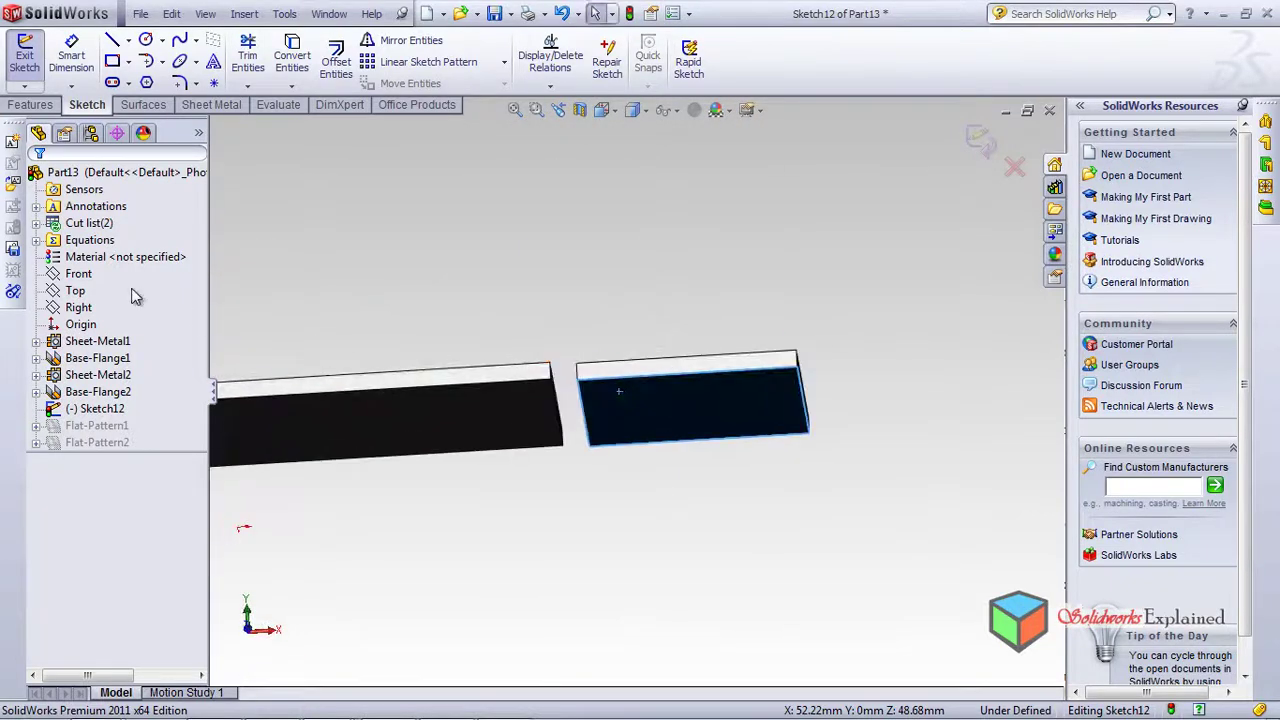
left_click(75, 291)
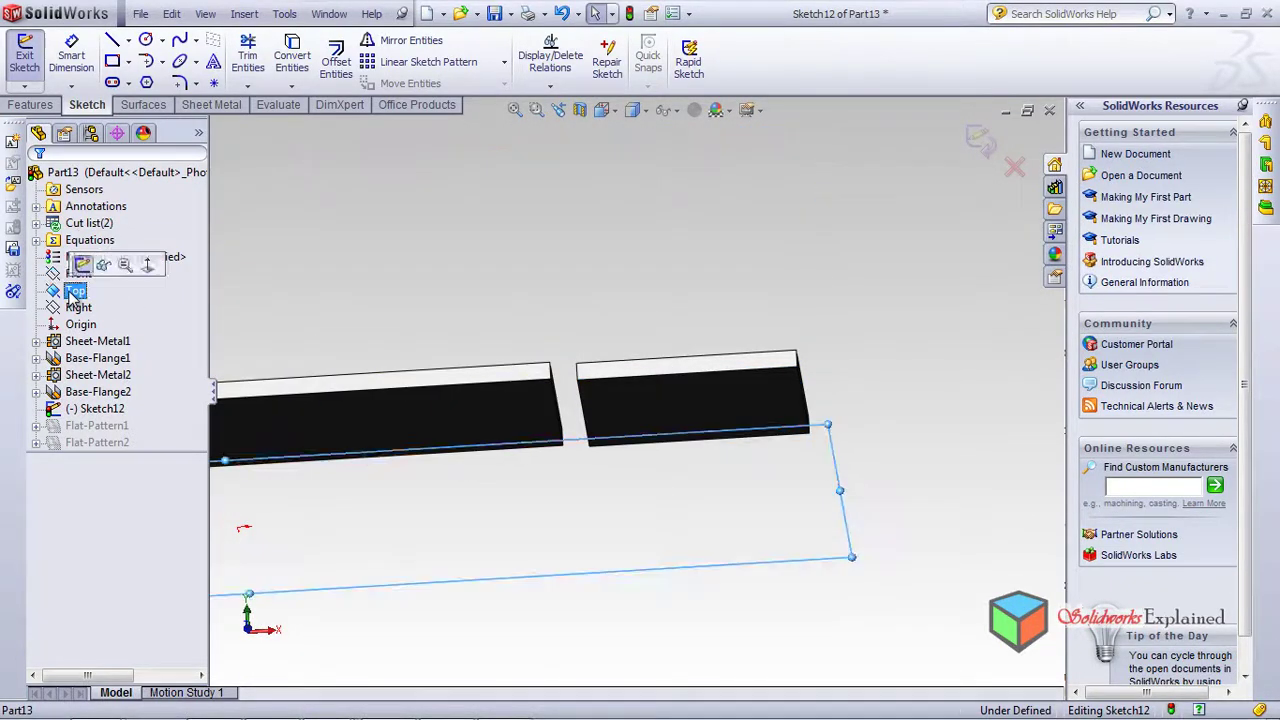
mouse_move(523, 443)
middle_mouse_down()
mouse_move(517, 500)
mouse_move(534, 554)
mouse_move(485, 446)
mouse_move(614, 466)
mouse_move(617, 392)
mouse_move(591, 426)
middle_mouse_up()
scroll(553, 450, "up", 6)
middle_click_drag(652, 456, 686, 451)
Try to sketch a line across the second flange in the open Top-plane sketch, and discard that sketch
left_click(682, 428)
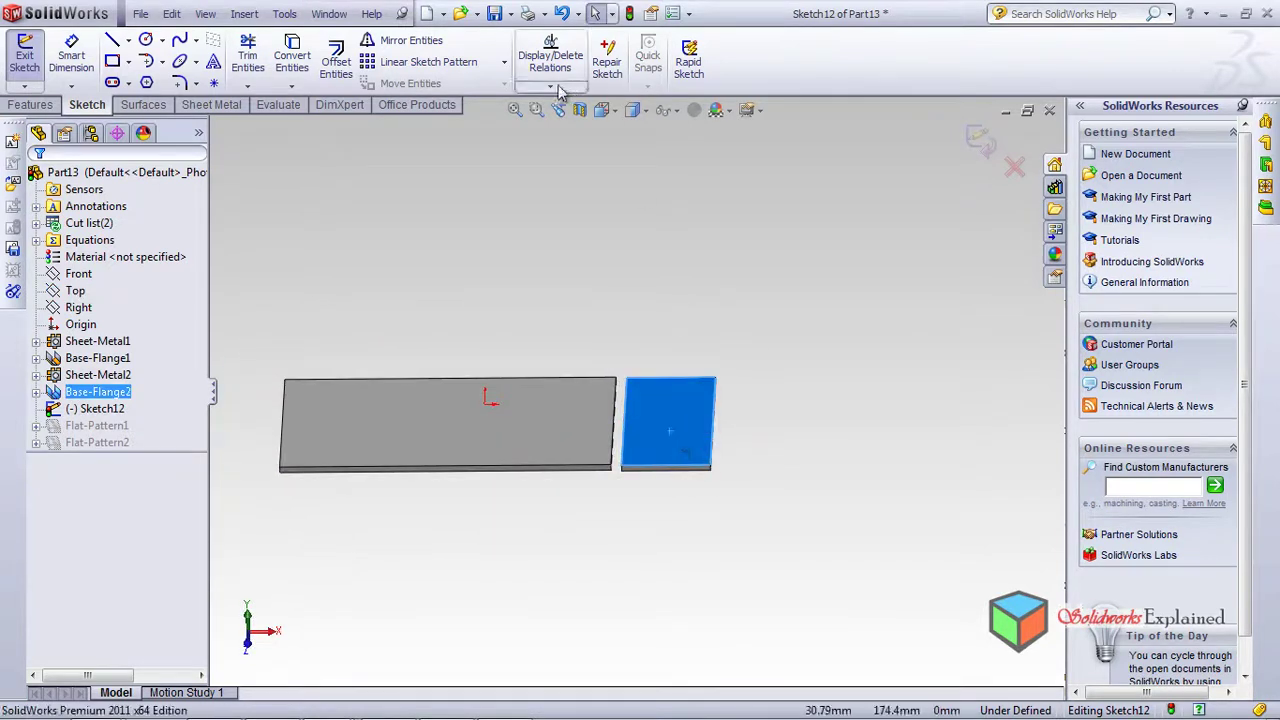
left_click(29, 105)
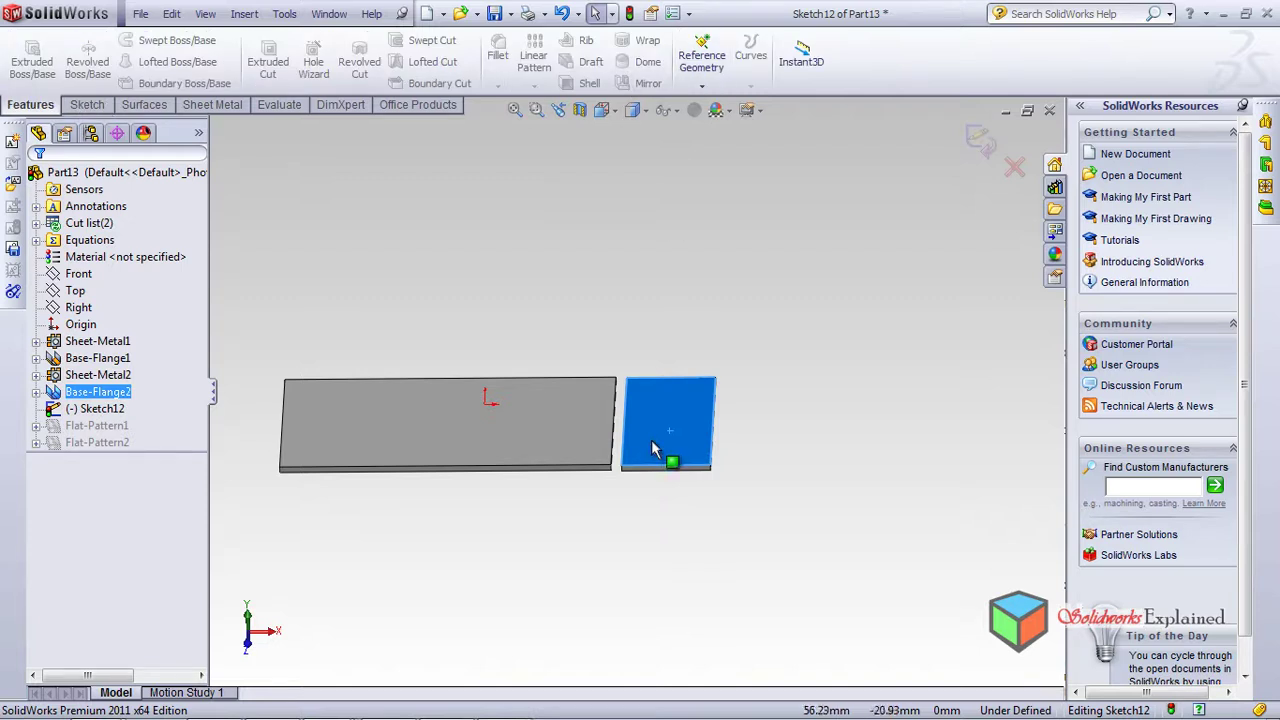
right_click(664, 401)
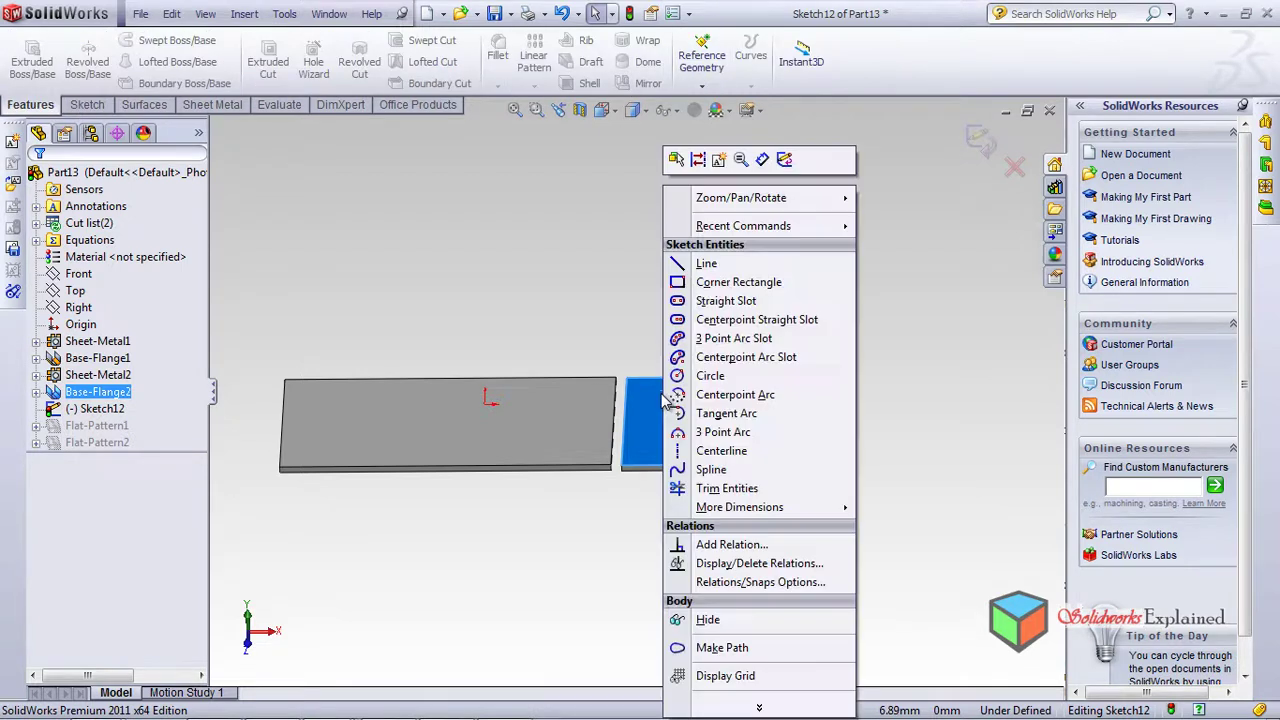
left_click(720, 264)
scroll(651, 451, "down", 5)
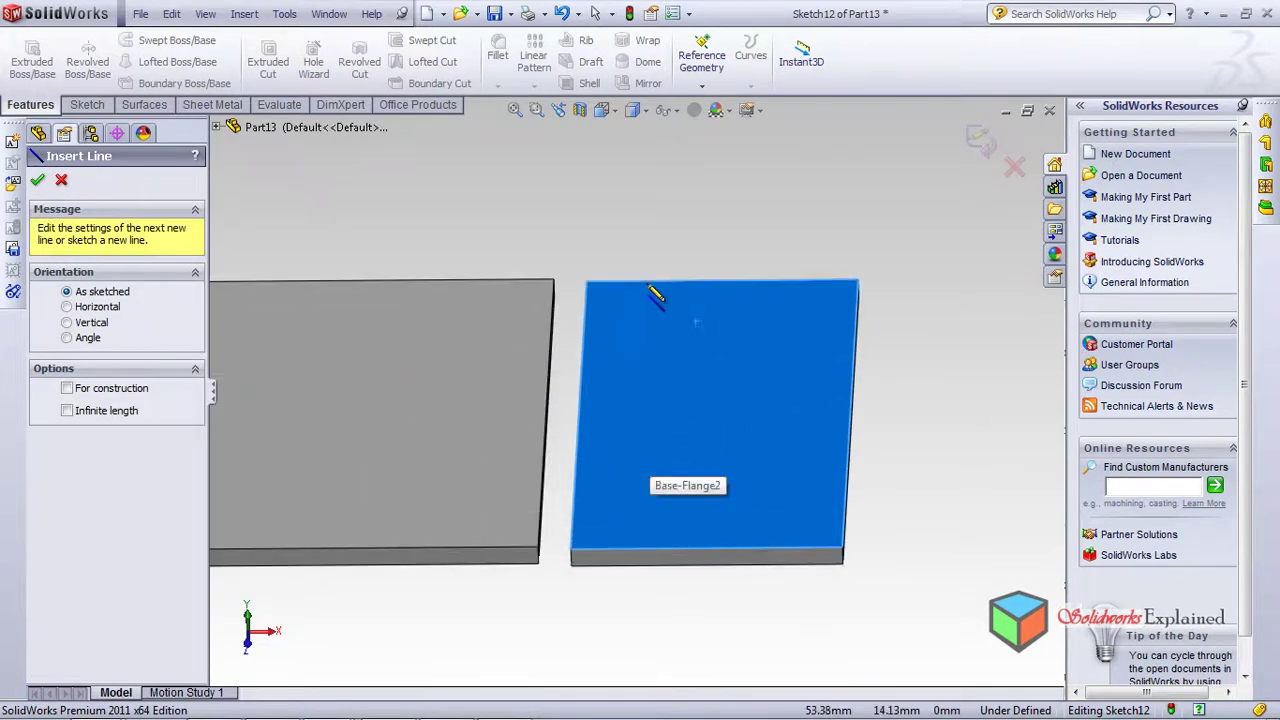
left_click(637, 284)
left_click(629, 548)
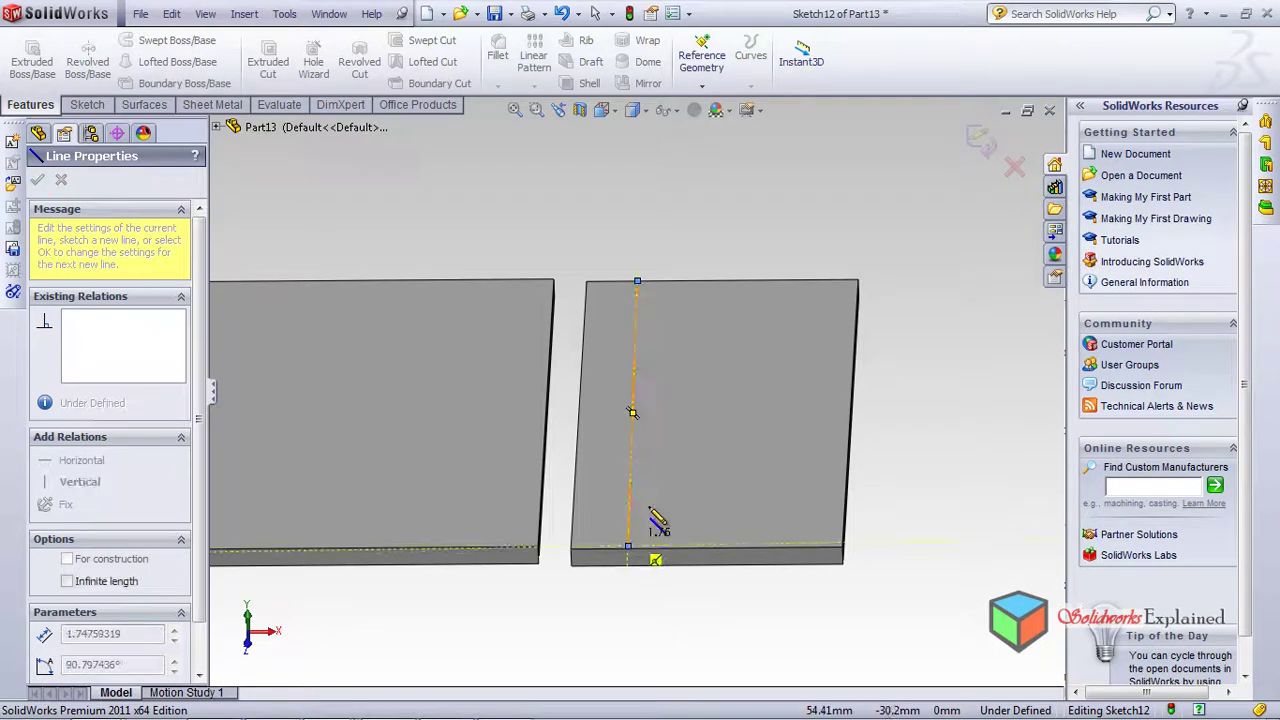
mouse_move(737, 394)
middle_mouse_down()
mouse_move(703, 288)
mouse_move(745, 325)
middle_mouse_up()
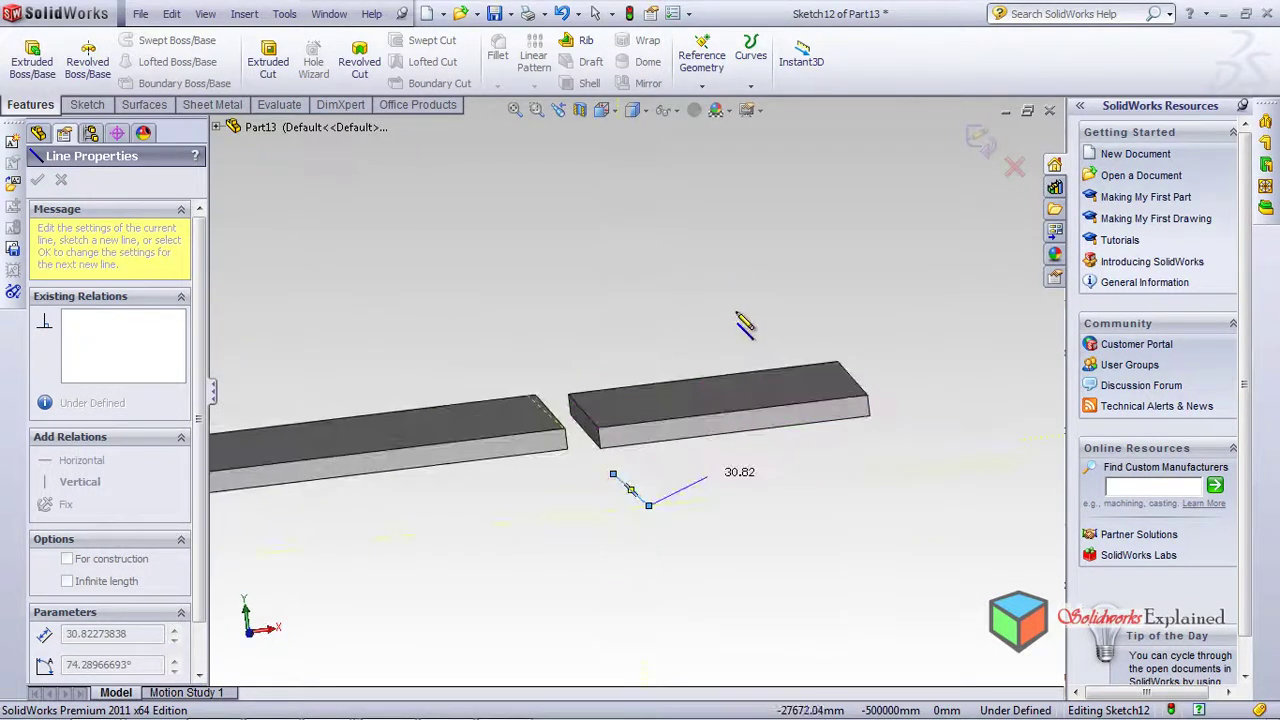
key("Escape")
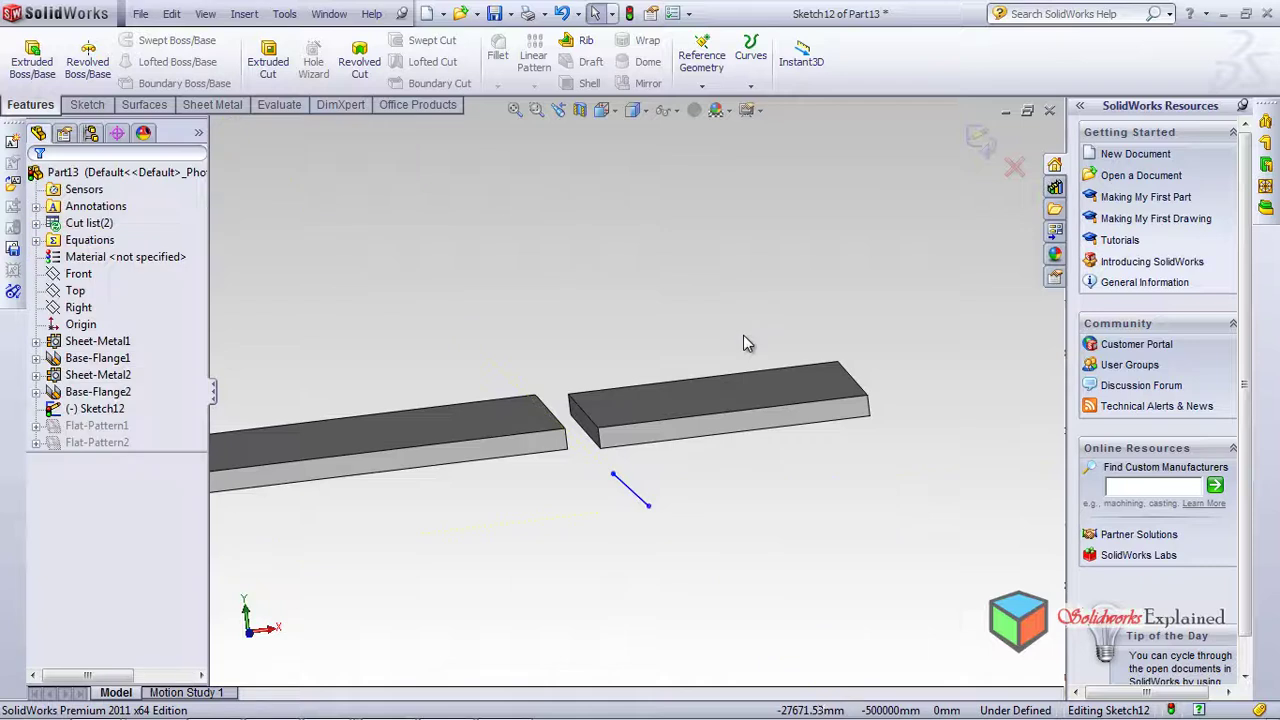
left_click(740, 378)
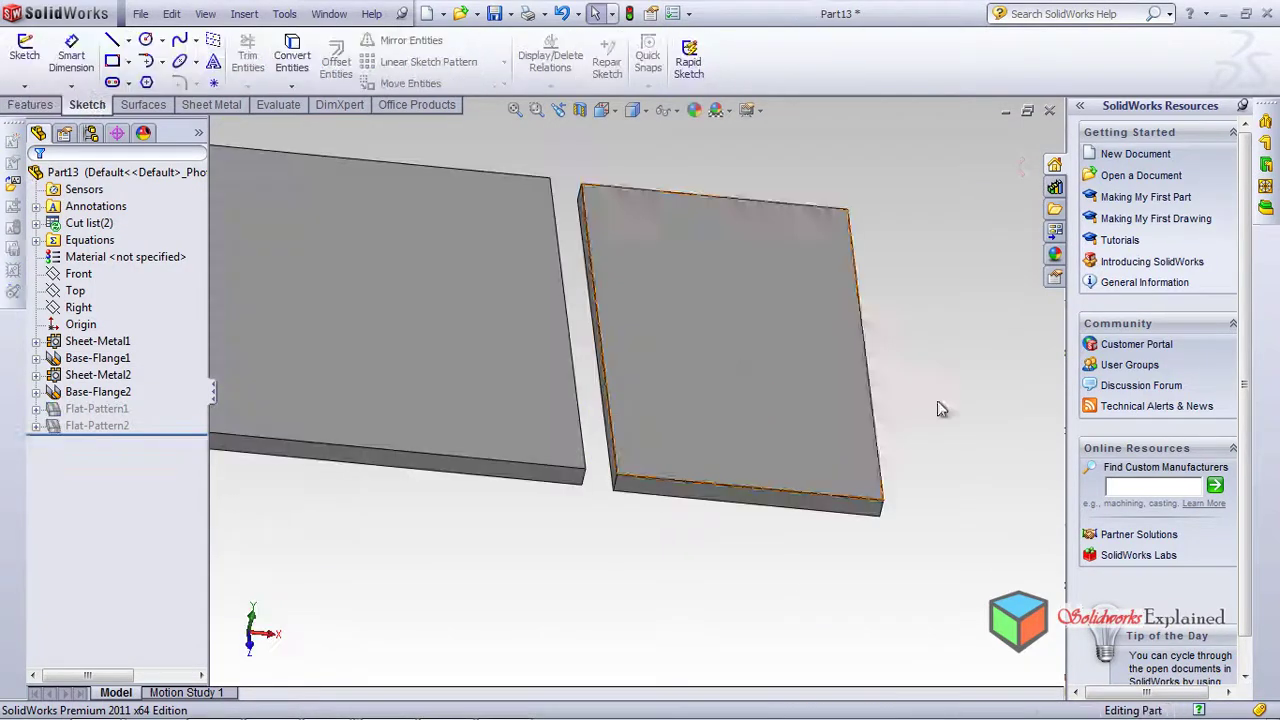
Sketch a vertical 50 mm line on the second flange's upper face, edge to edge near the gap side, and exit the sketch
left_click(766, 332)
mouse_move(517, 581)
middle_mouse_down()
mouse_move(571, 423)
mouse_move(512, 576)
middle_mouse_up()
mouse_move(525, 520)
middle_mouse_down()
mouse_move(529, 418)
mouse_move(530, 520)
middle_mouse_up()
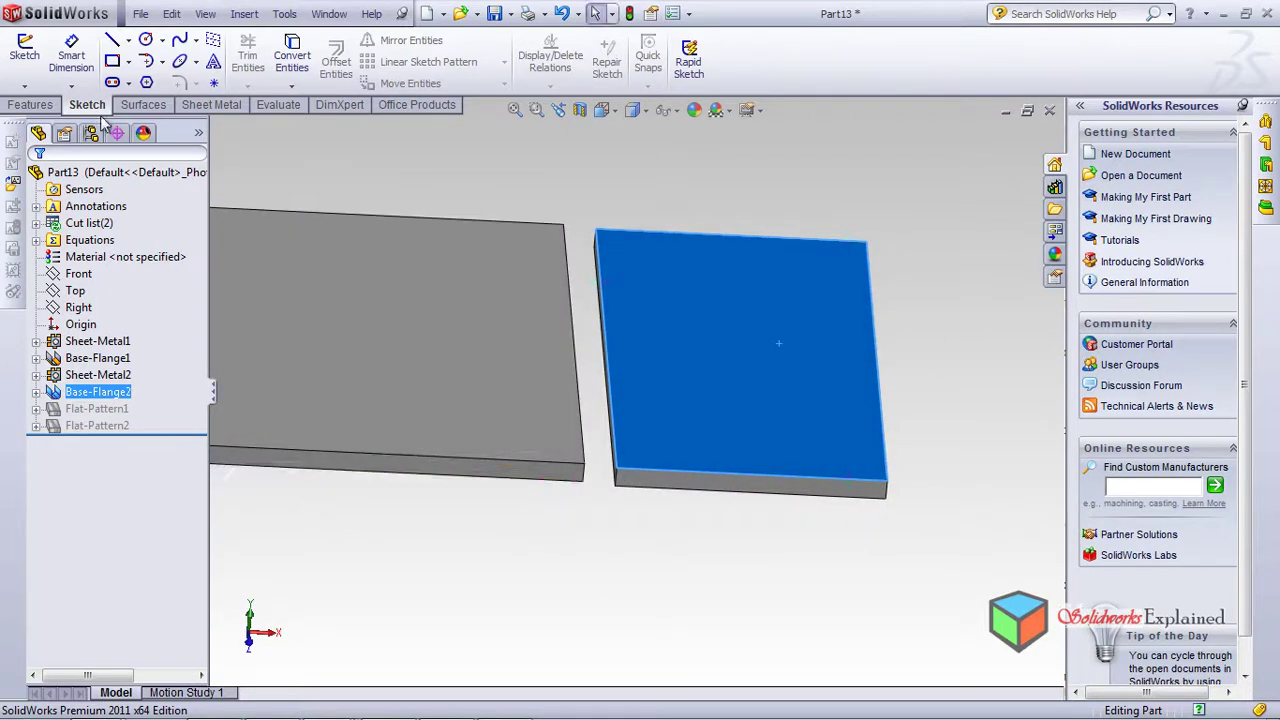
left_click(113, 40)
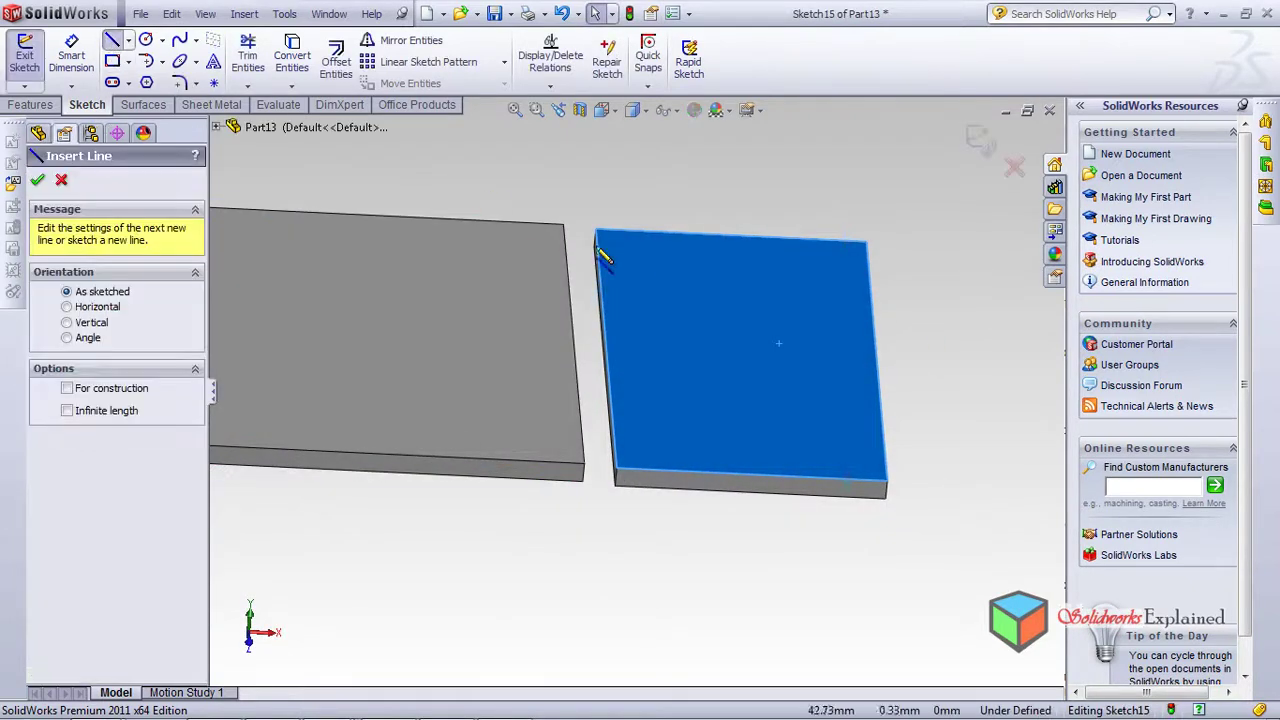
left_click(658, 236)
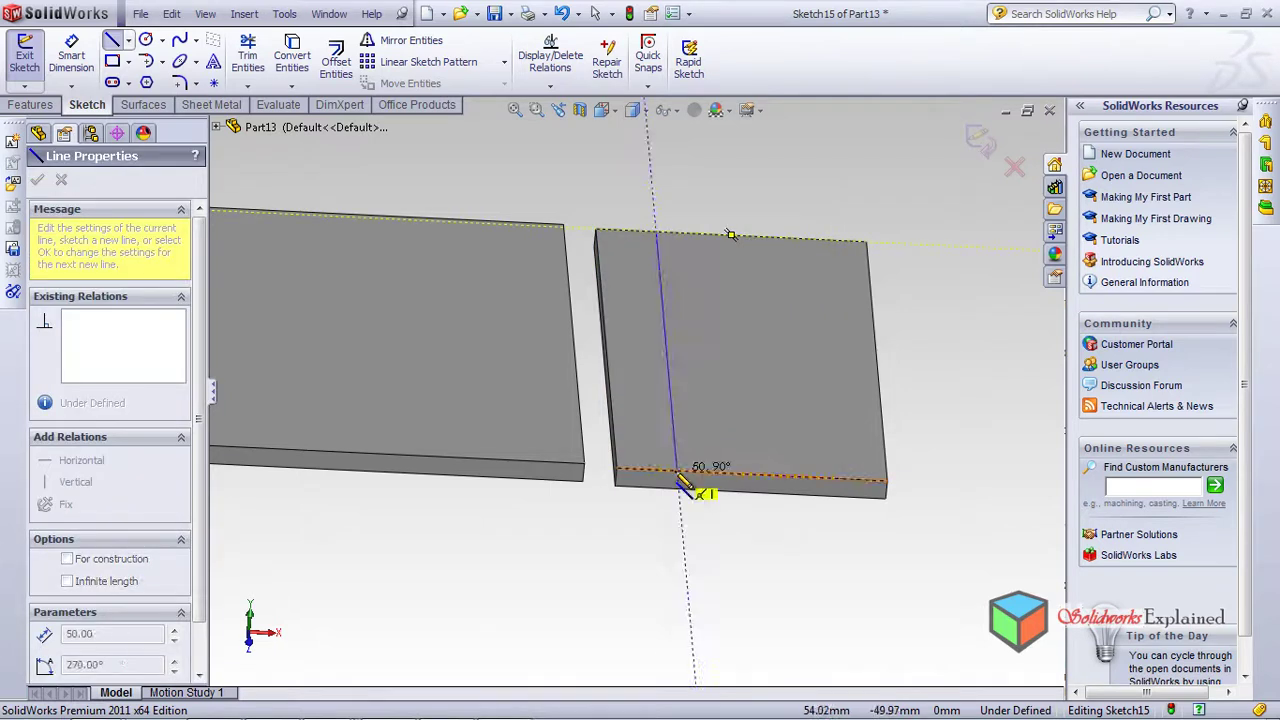
left_click(678, 474)
key("Escape")
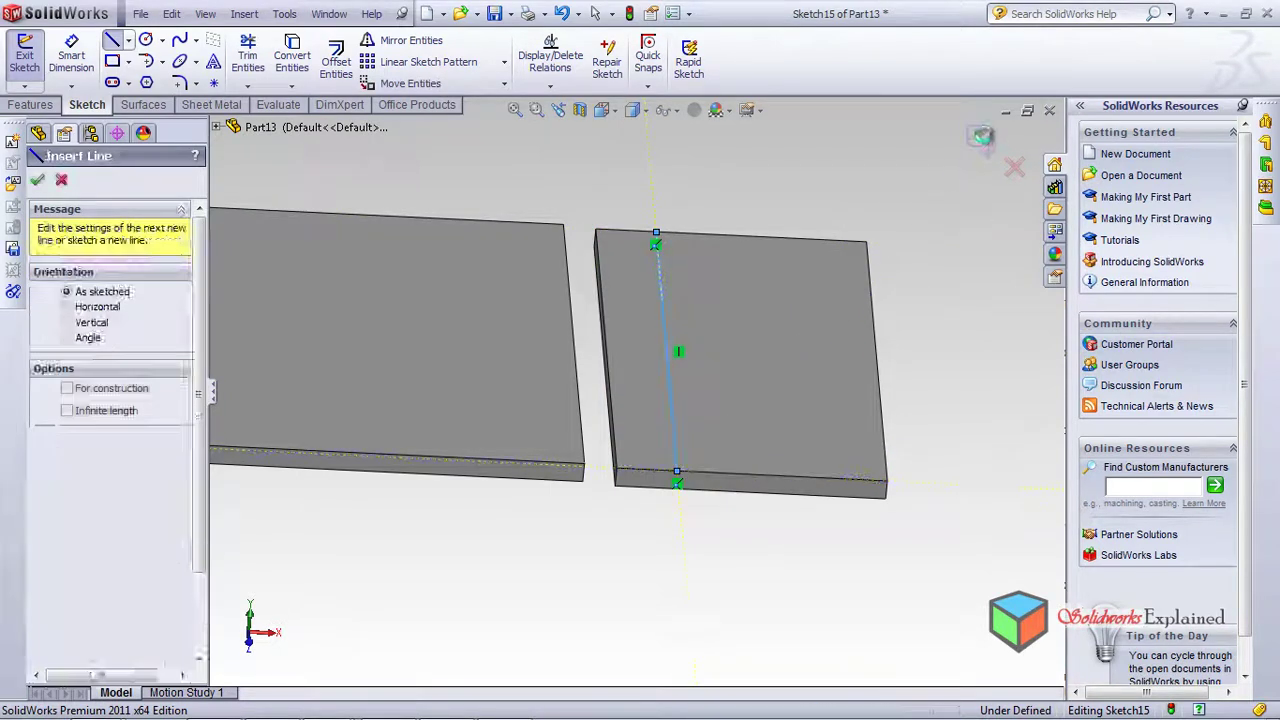
key("ctrl+b")
Start a Jog from the sketched line on the second flange and set the flange's upper face, beyond the line from the gap, as fixed
mouse_move(728, 543)
middle_mouse_down()
mouse_move(591, 500)
mouse_move(591, 349)
mouse_move(601, 452)
mouse_move(586, 529)
mouse_move(600, 563)
mouse_move(628, 545)
middle_mouse_up()
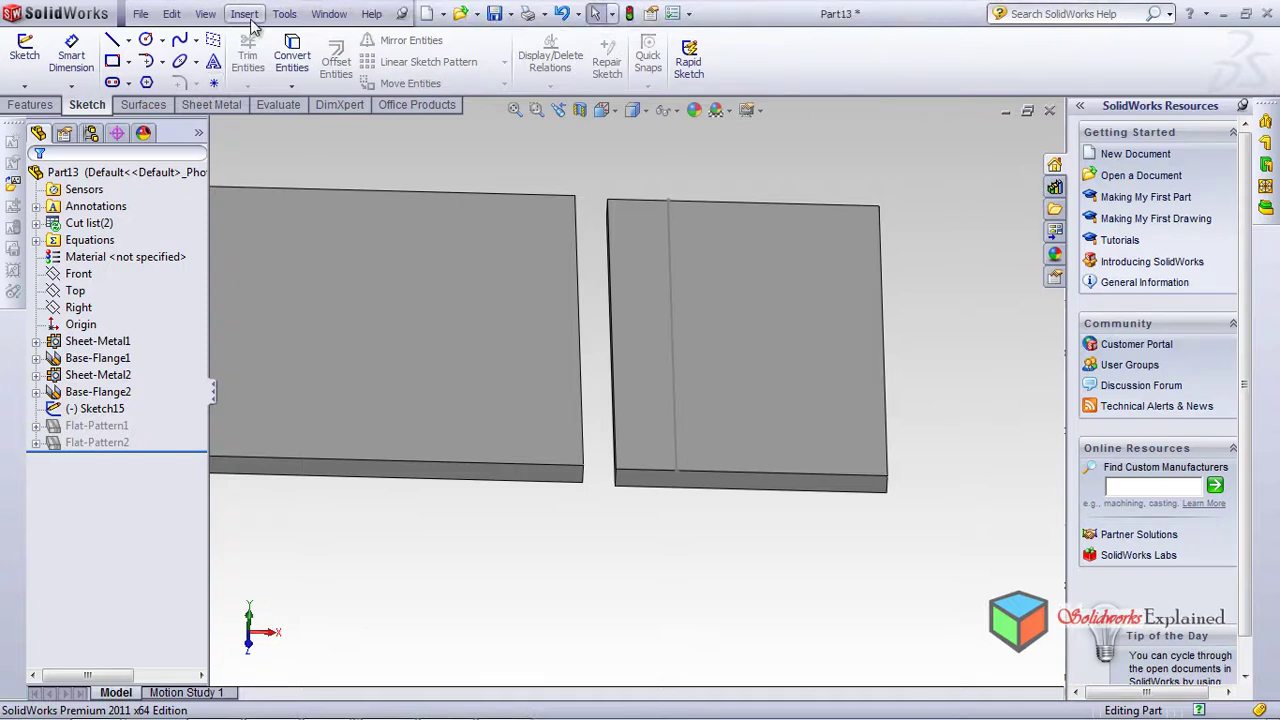
left_click(222, 105)
left_click(295, 60)
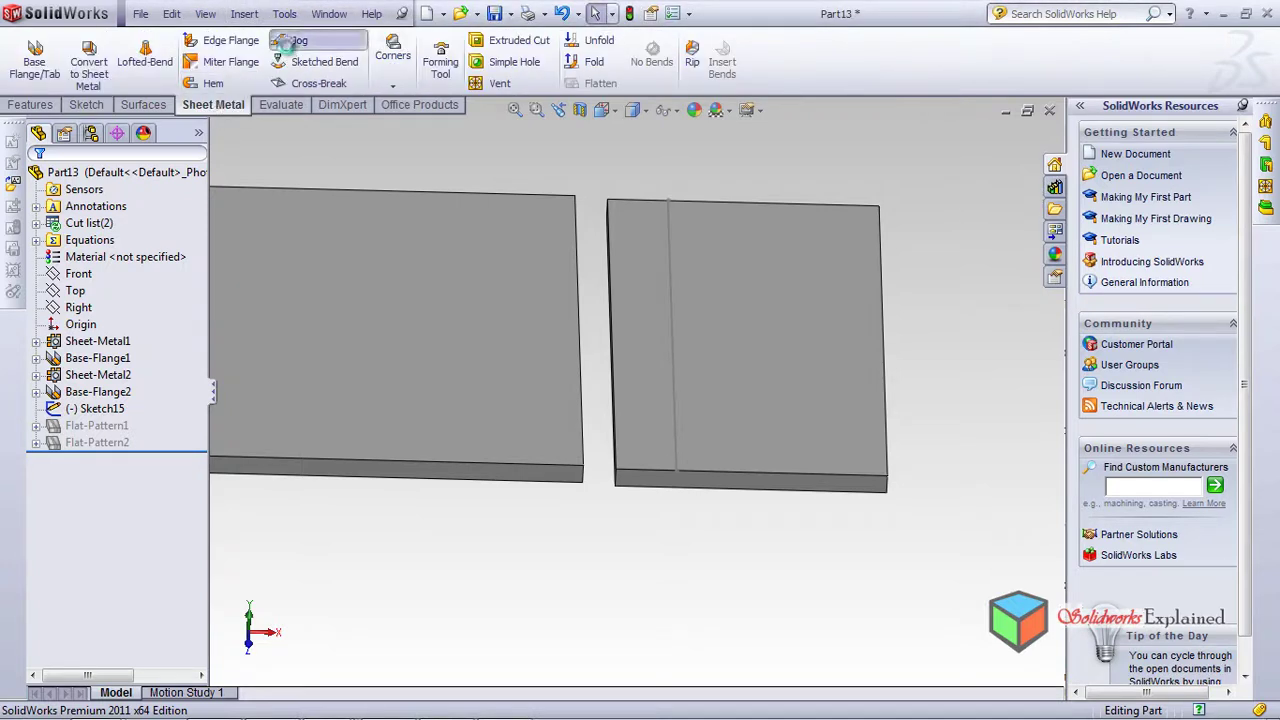
left_click(670, 274)
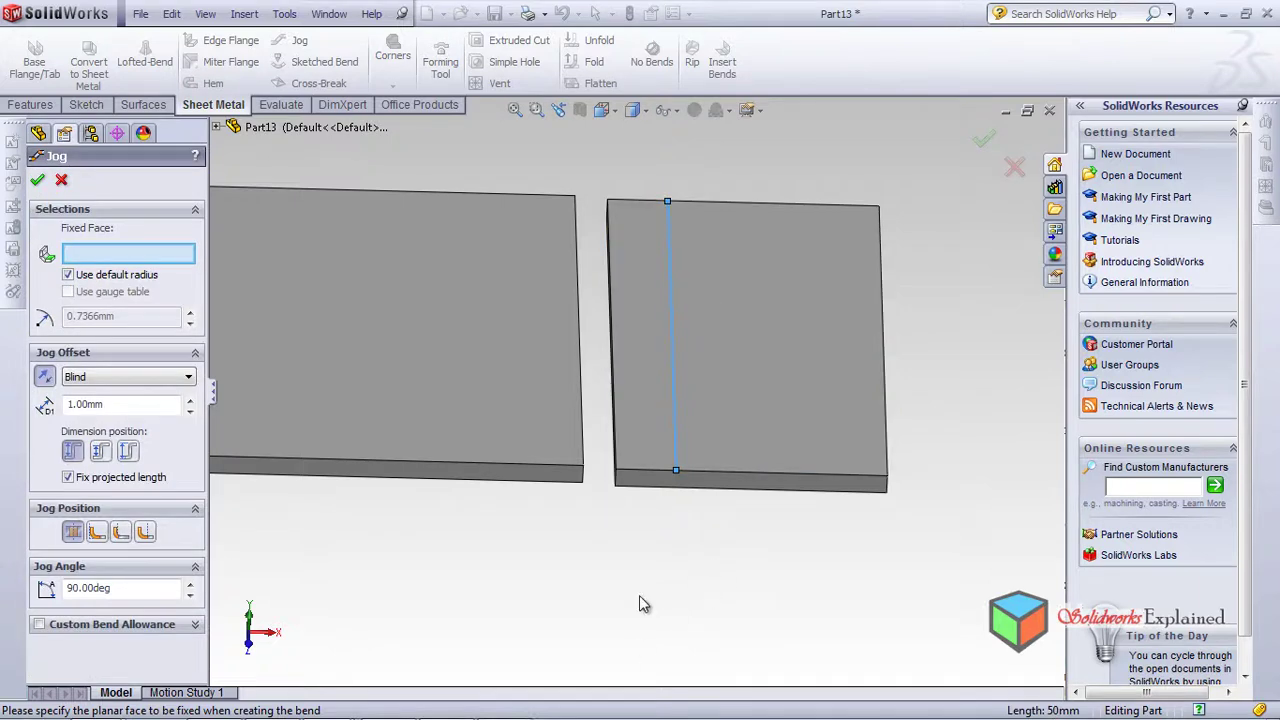
middle_click_drag(672, 398, 630, 515)
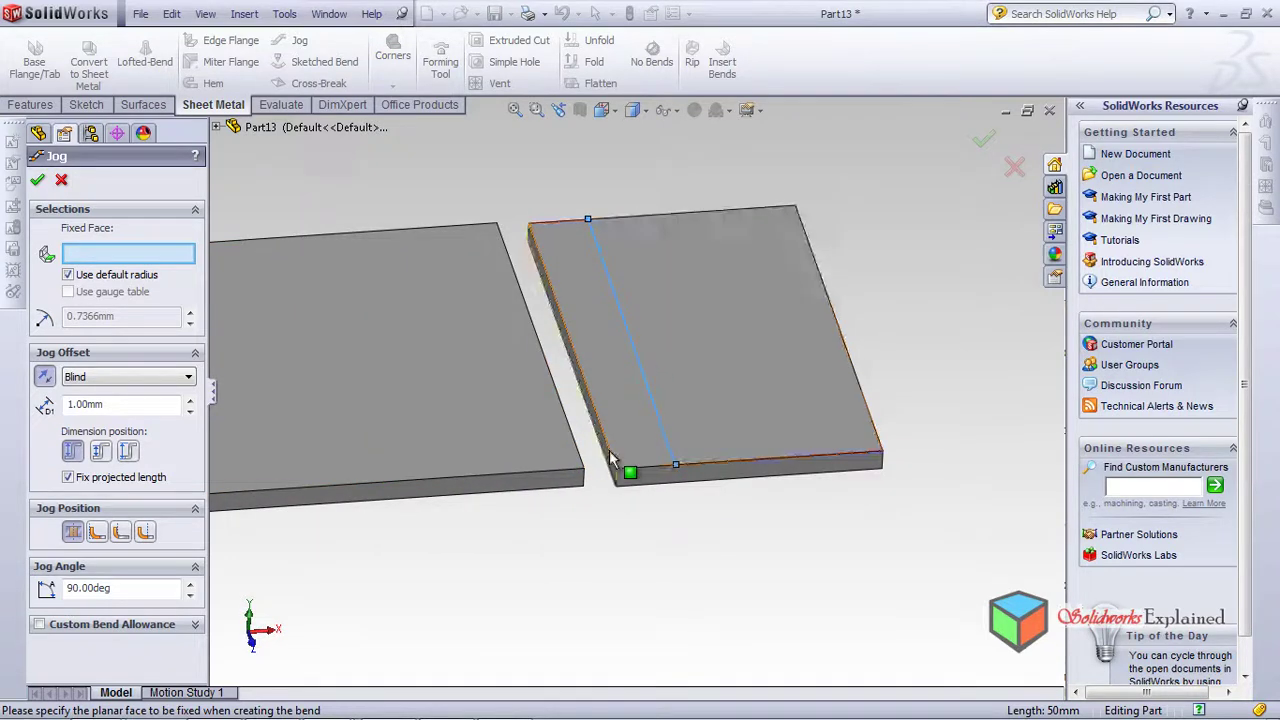
scroll(609, 450, "down", 3)
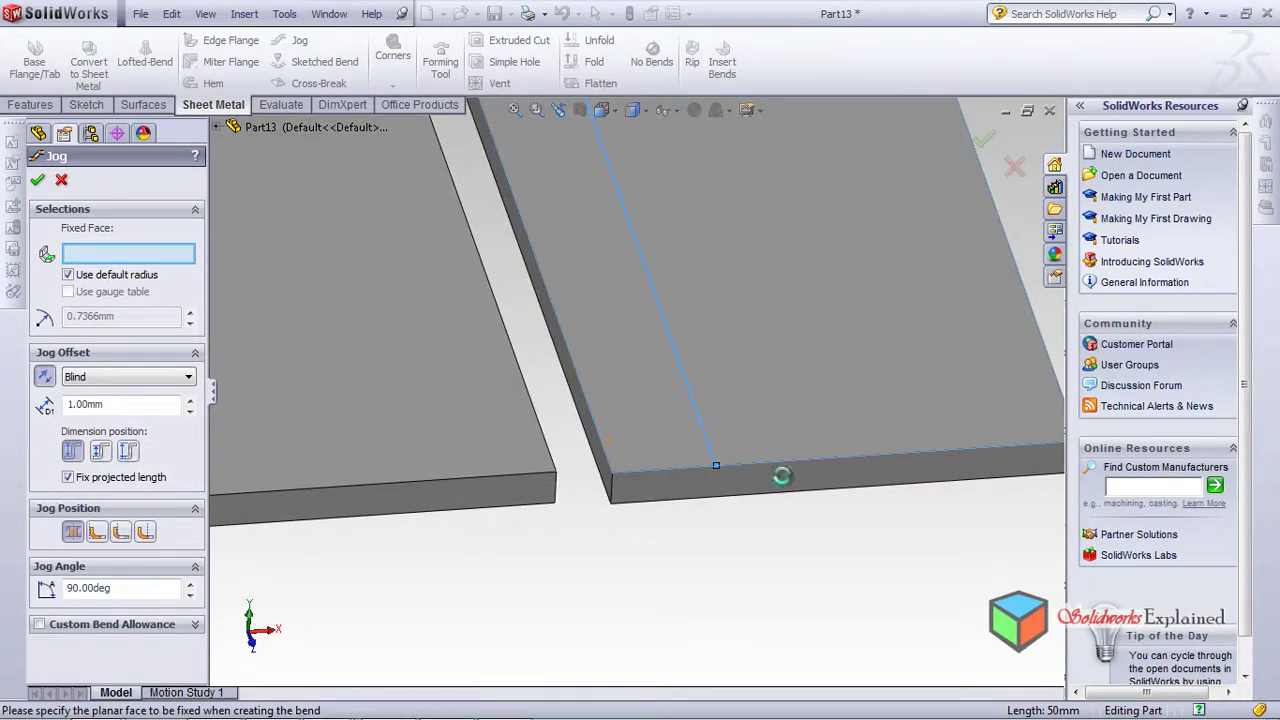
left_click(776, 483)
scroll(540, 445, "up", 2)
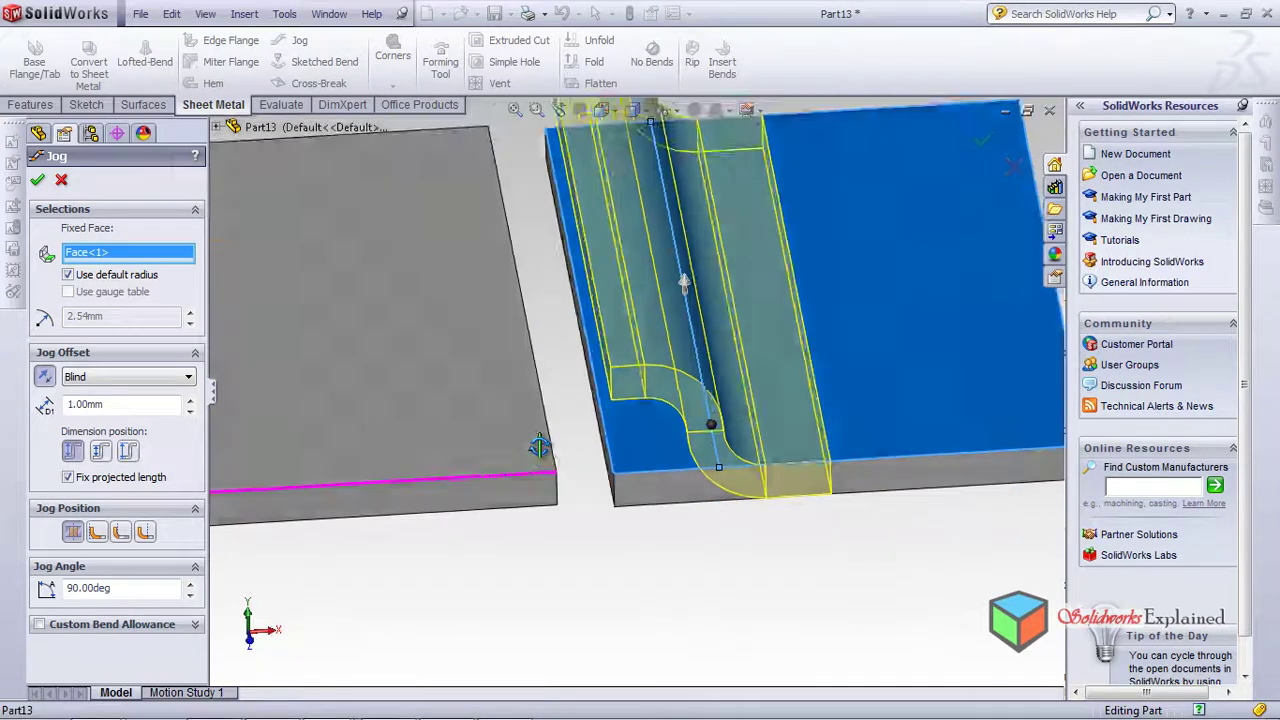
Override the jog's default bend radius, try 1 mm, and set the radius to 0.8 mm
middle_click_drag(540, 592, 543, 535)
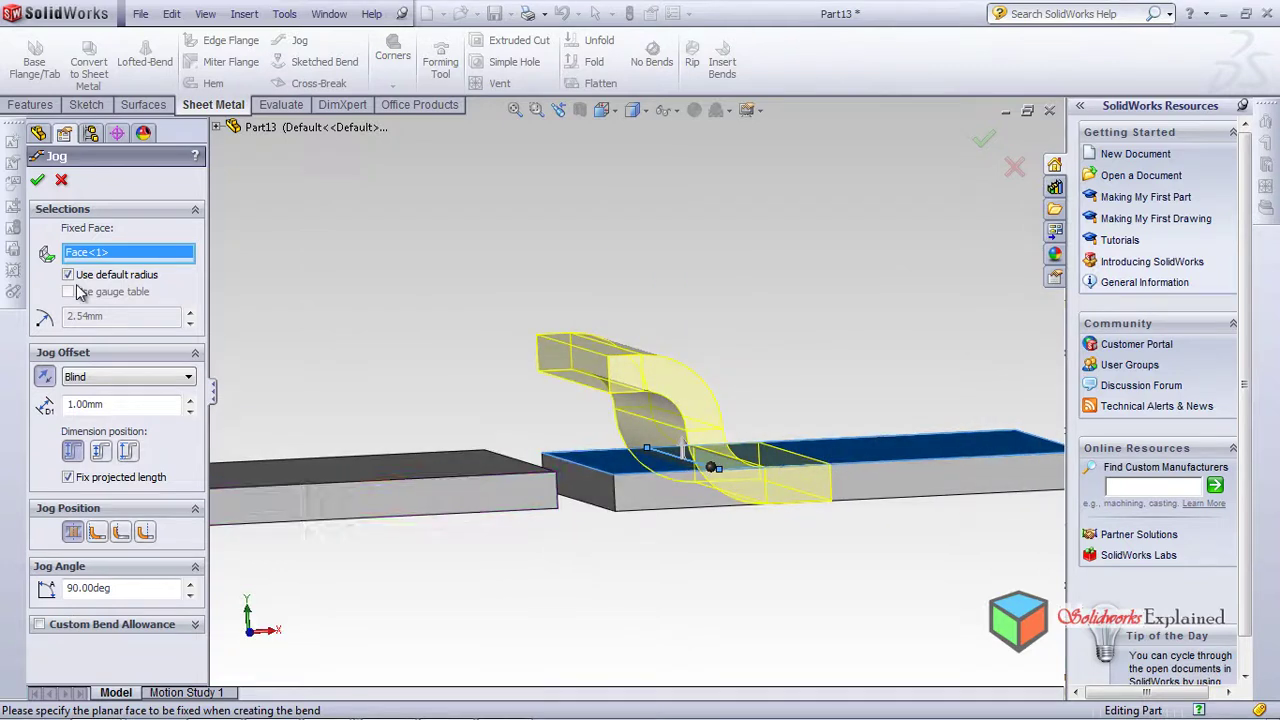
left_click(67, 275)
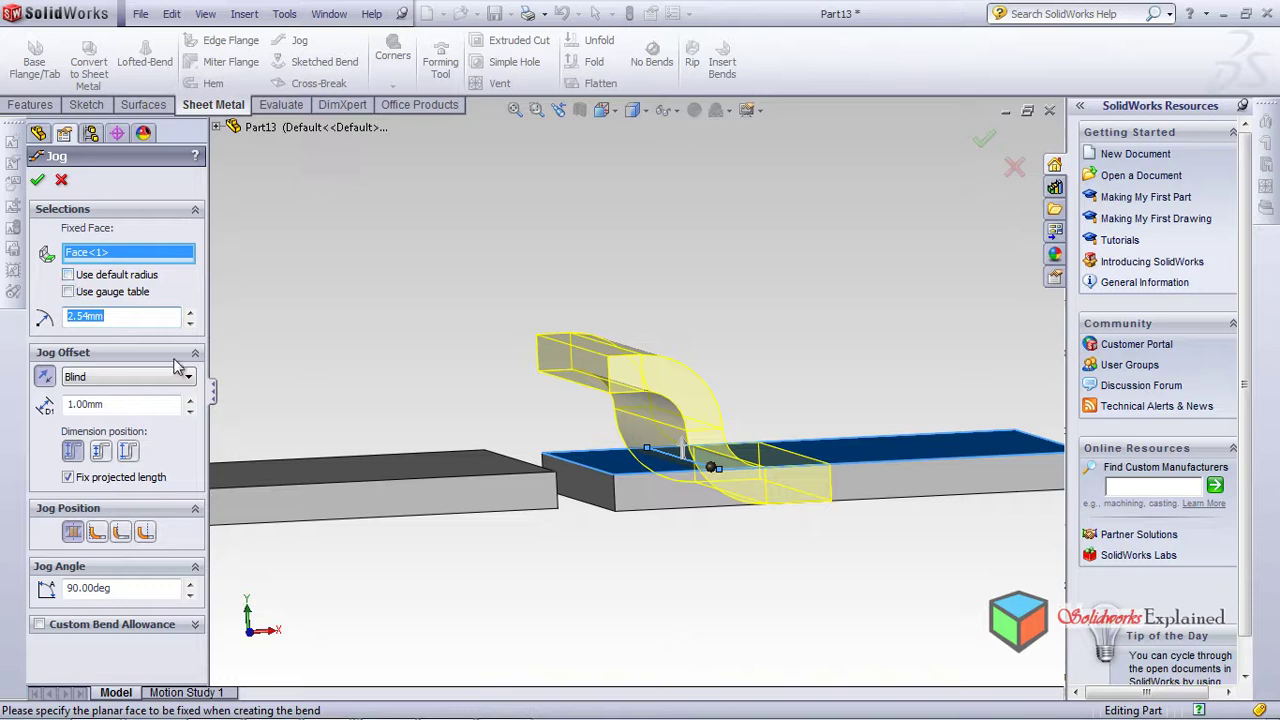
type("1")
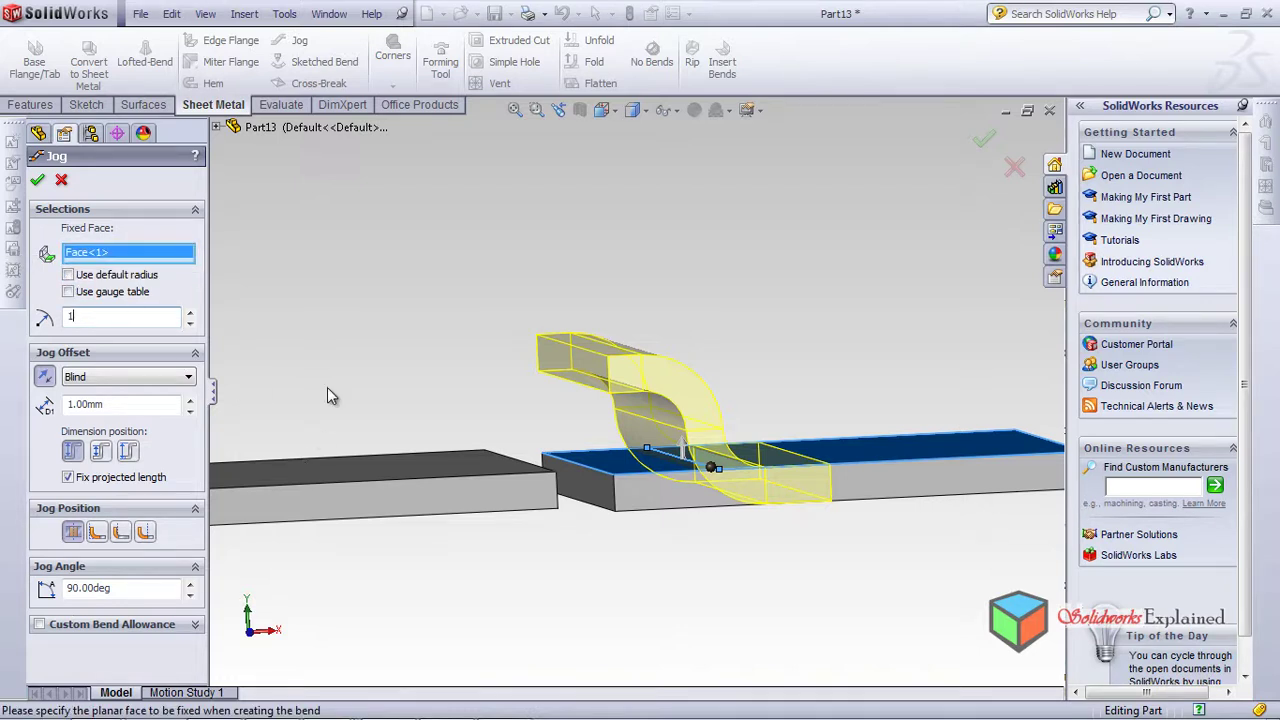
key("Return")
mouse_move(517, 390)
middle_mouse_down()
mouse_move(443, 380)
mouse_move(510, 386)
middle_mouse_up()
scroll(789, 407, "down", 4)
middle_click_drag(644, 435, 224, 336)
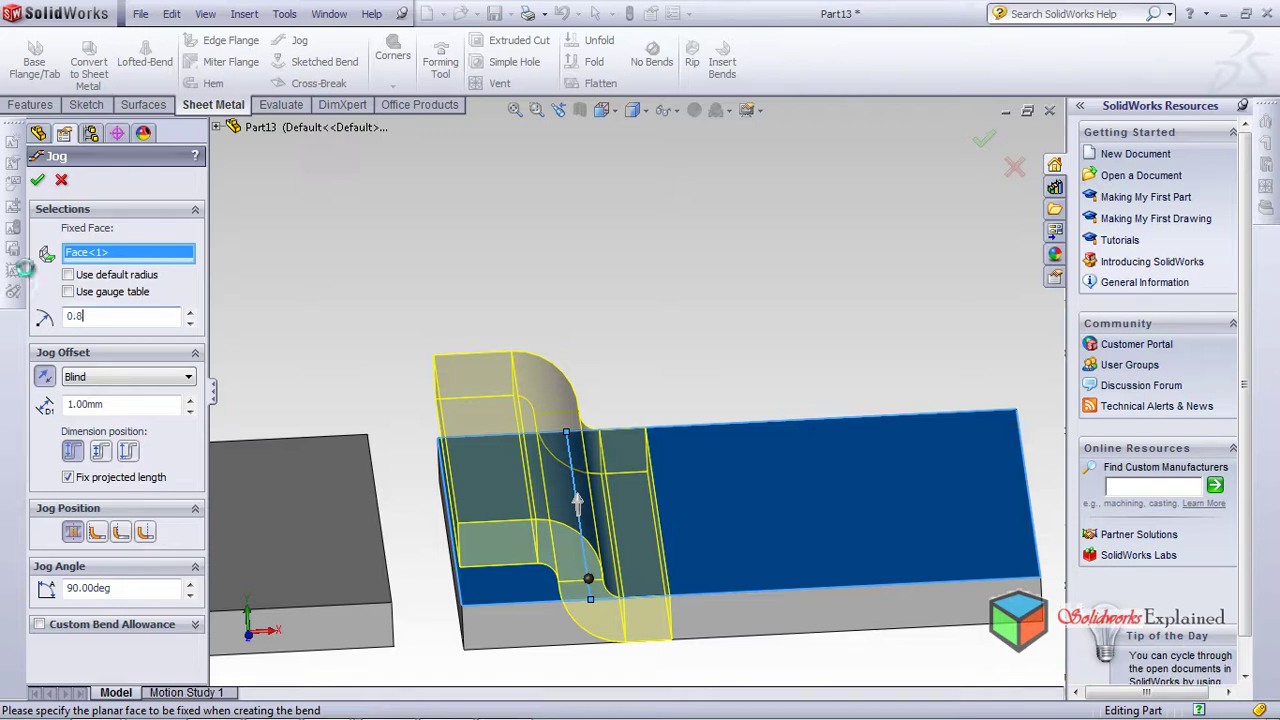
key("Return")
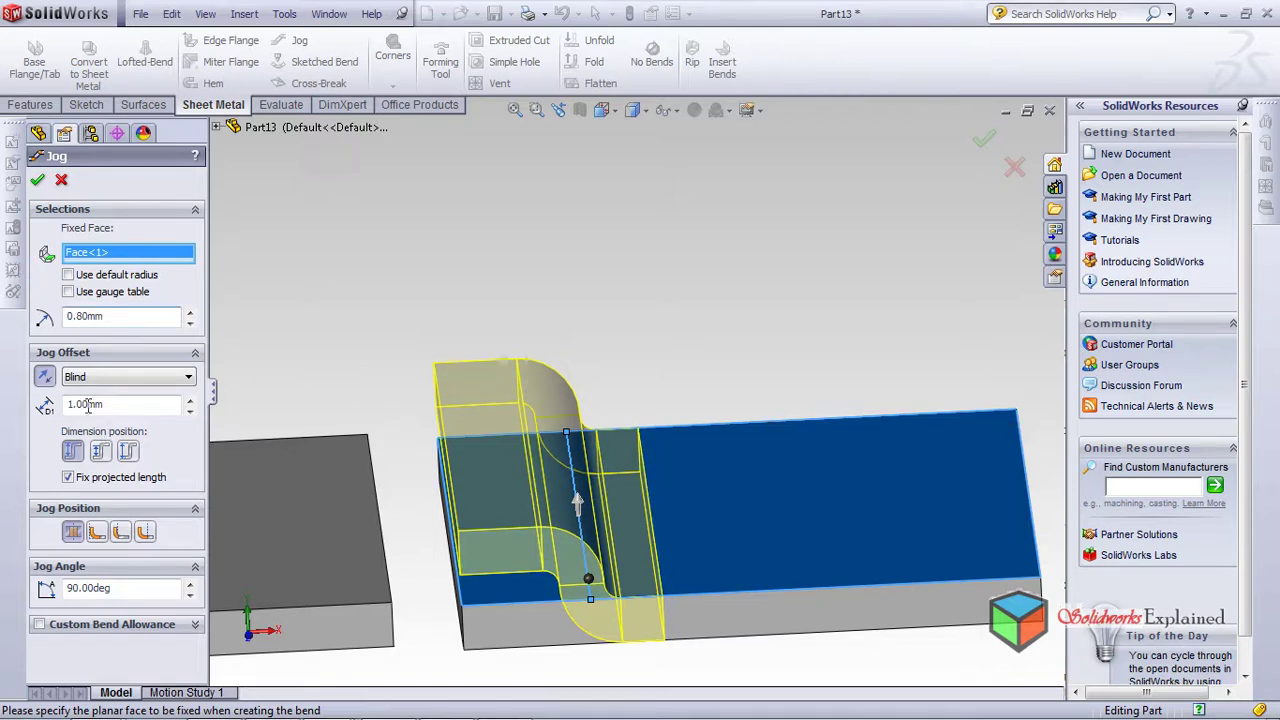
Try the Up To Vertex end condition for the jog offset and return to Blind
left_click(130, 378)
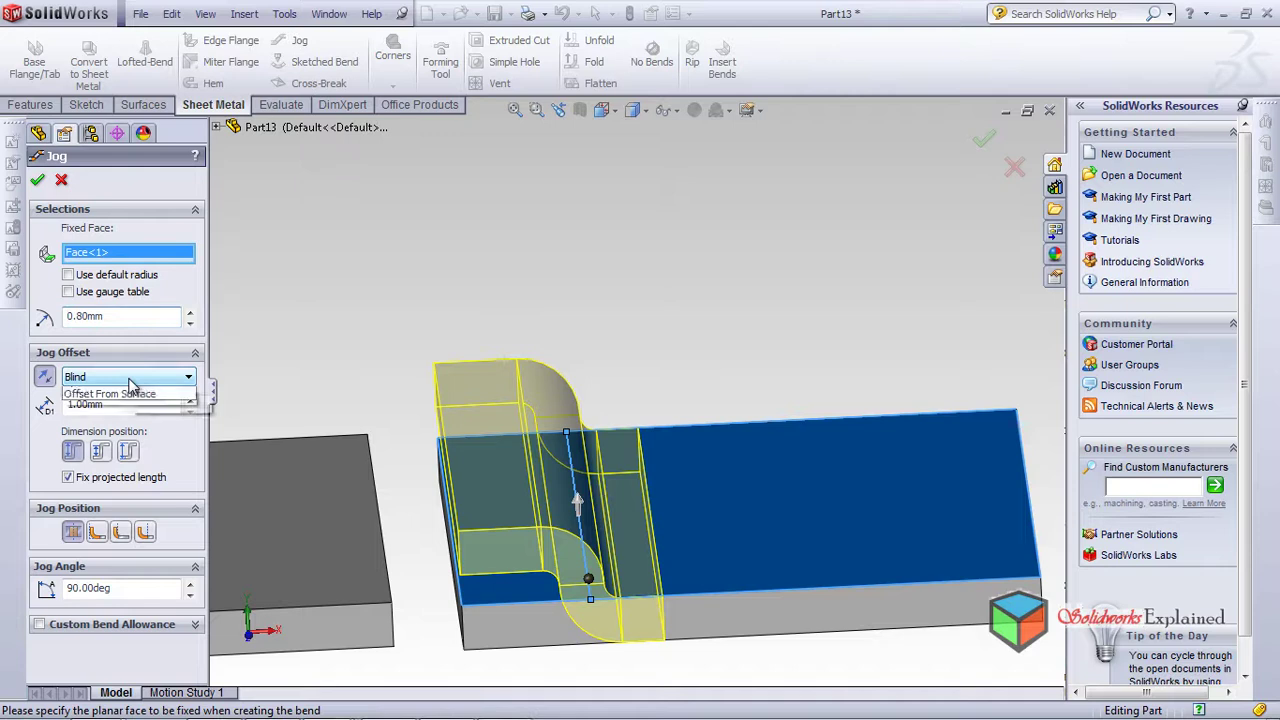
left_click(100, 406)
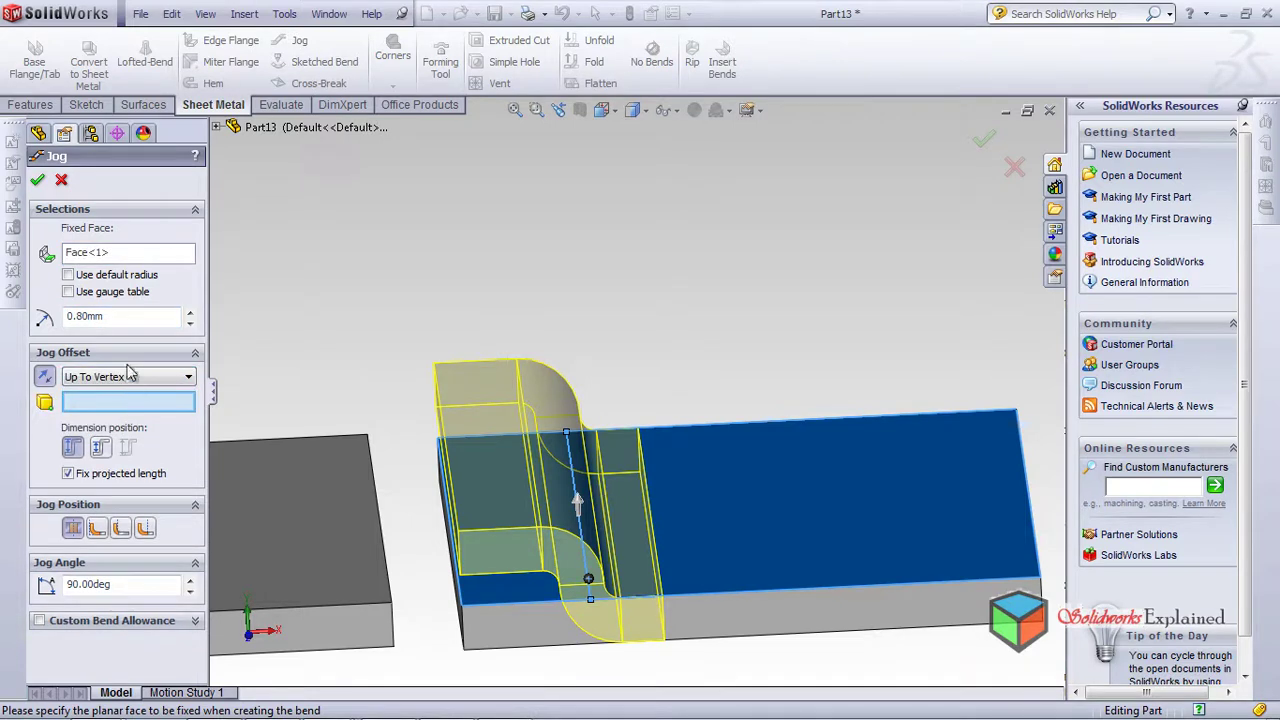
left_click(124, 378)
left_click(110, 392)
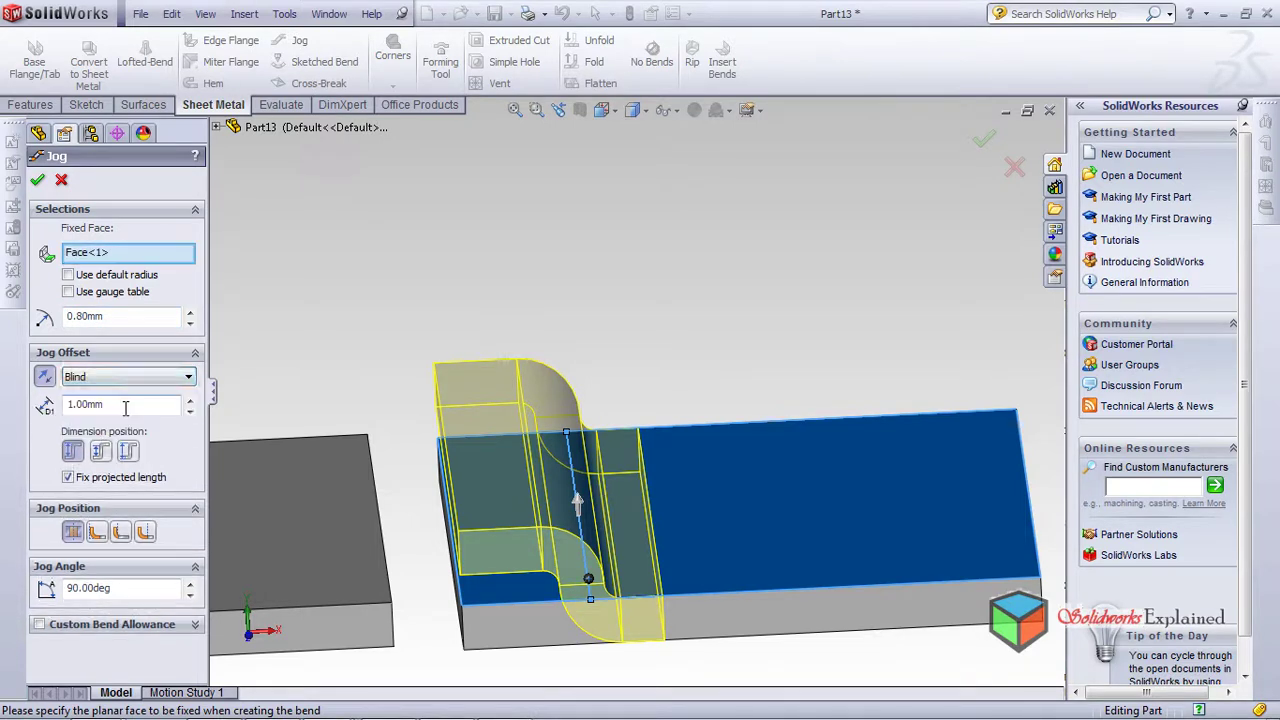
Try blind jog offsets of 11 mm and 21 mm, and return the offset to 1 mm
left_click(189, 399)
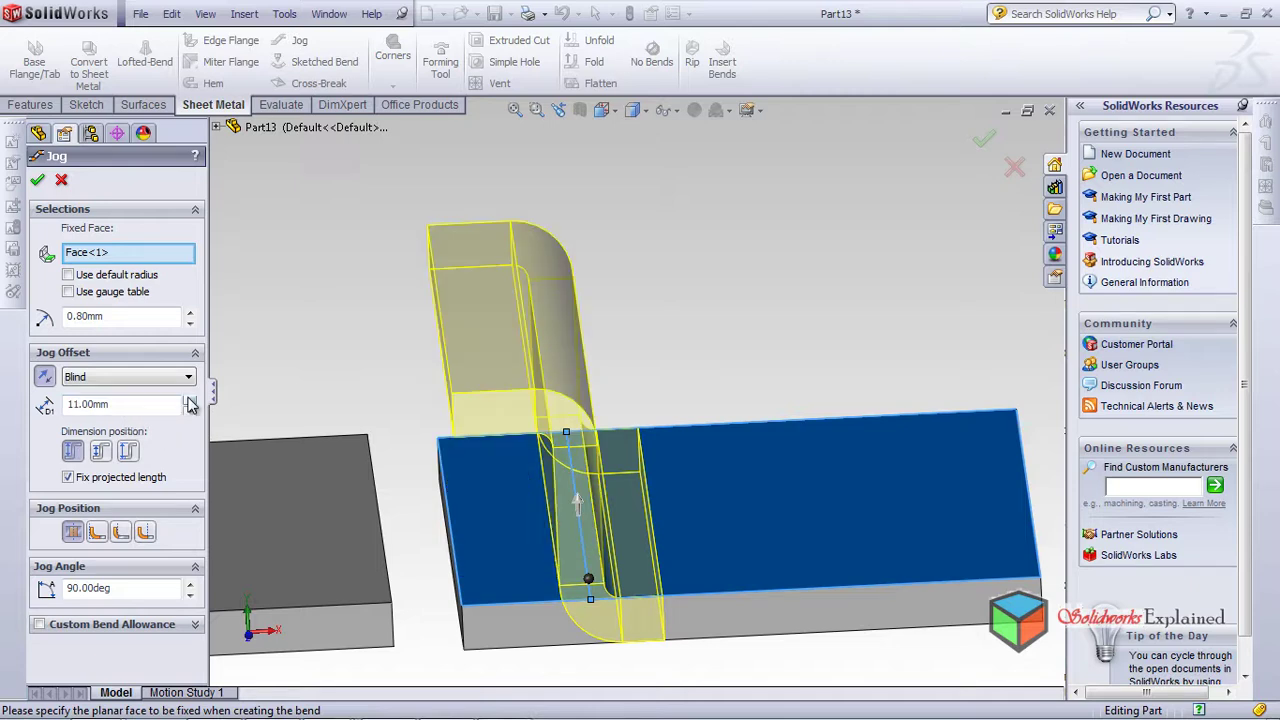
left_click(189, 399)
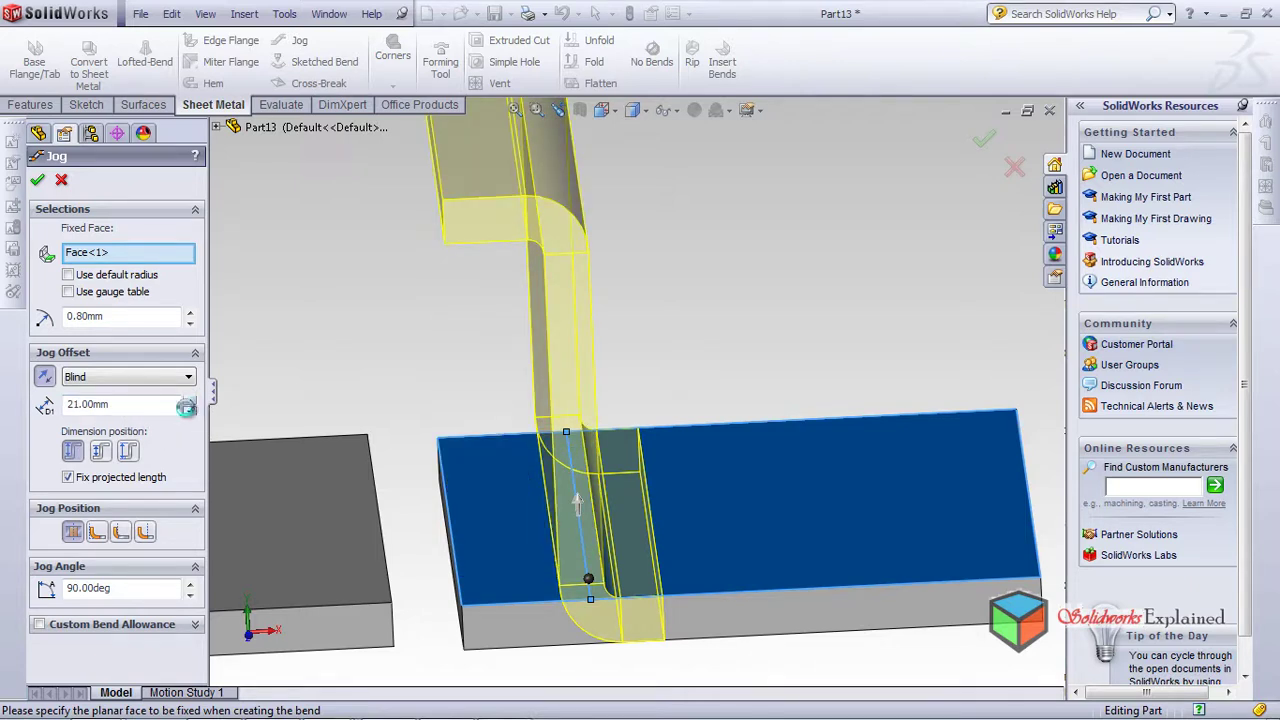
left_click(190, 411)
left_click(190, 411)
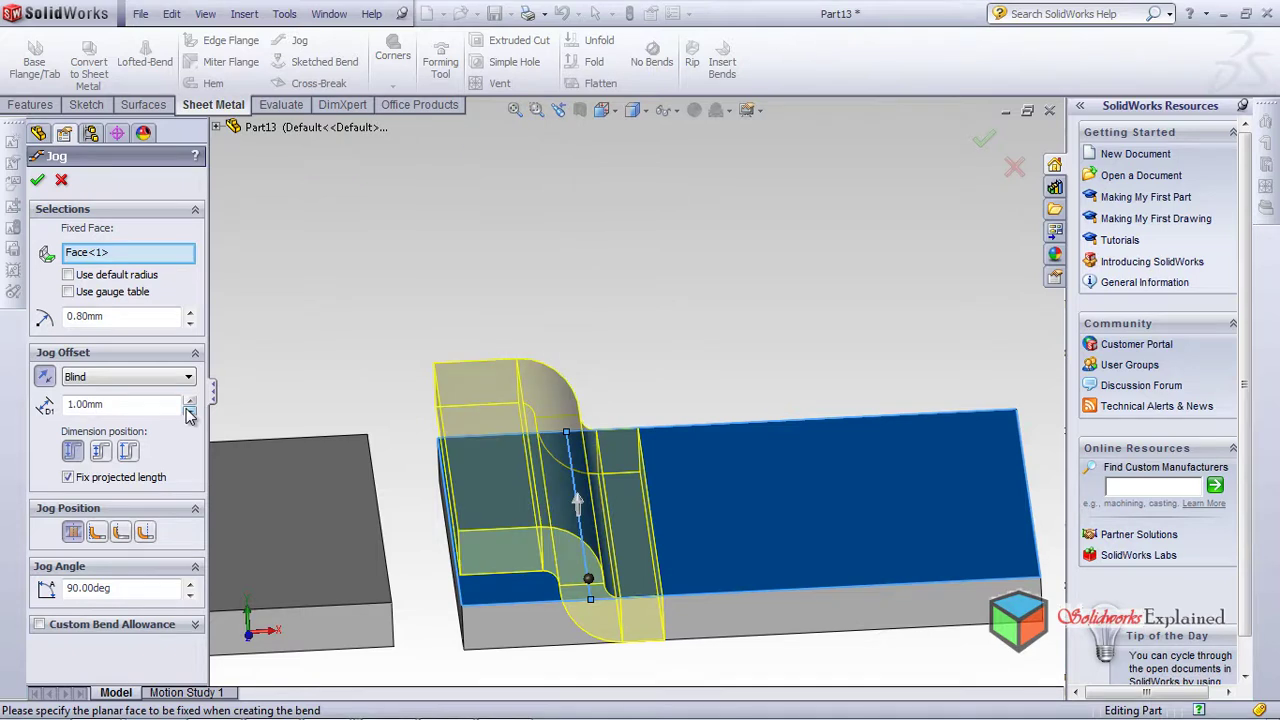
Set the jog's dimension position to Overall Dimension and turn off Fix projected length
middle_click_drag(300, 485, 535, 543)
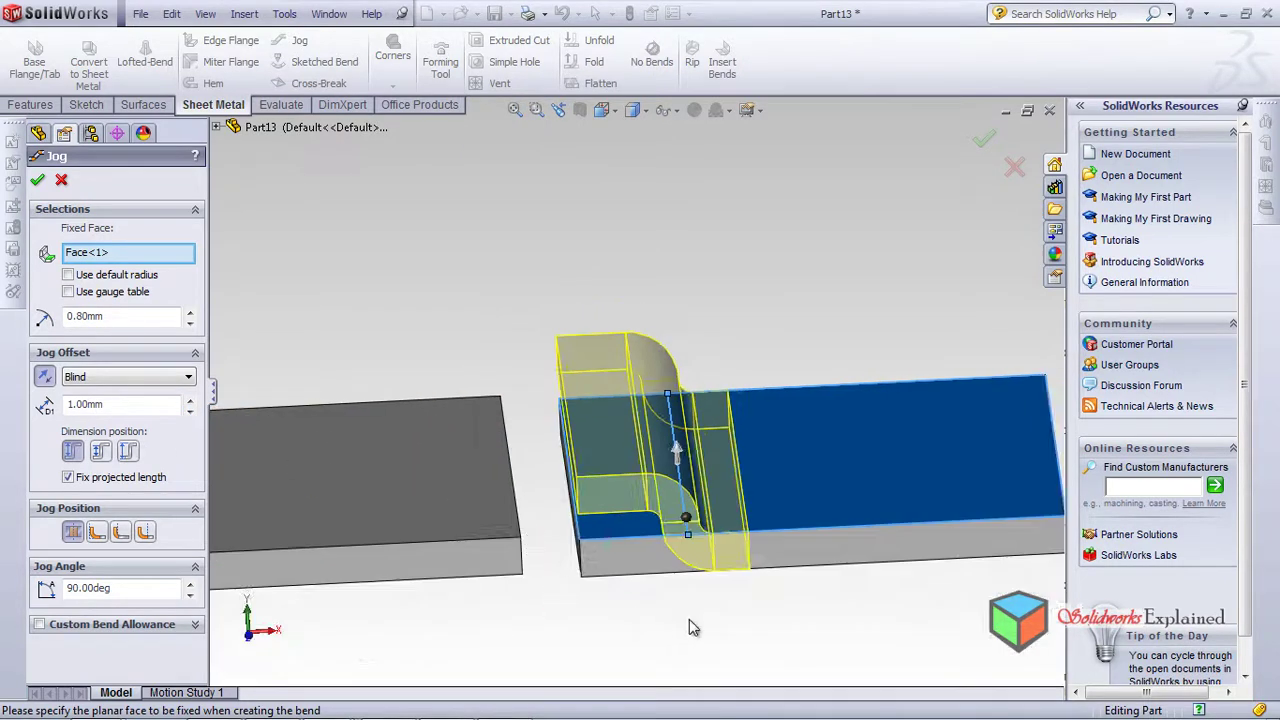
scroll(691, 627, "down", 3)
middle_click_drag(640, 480, 602, 522)
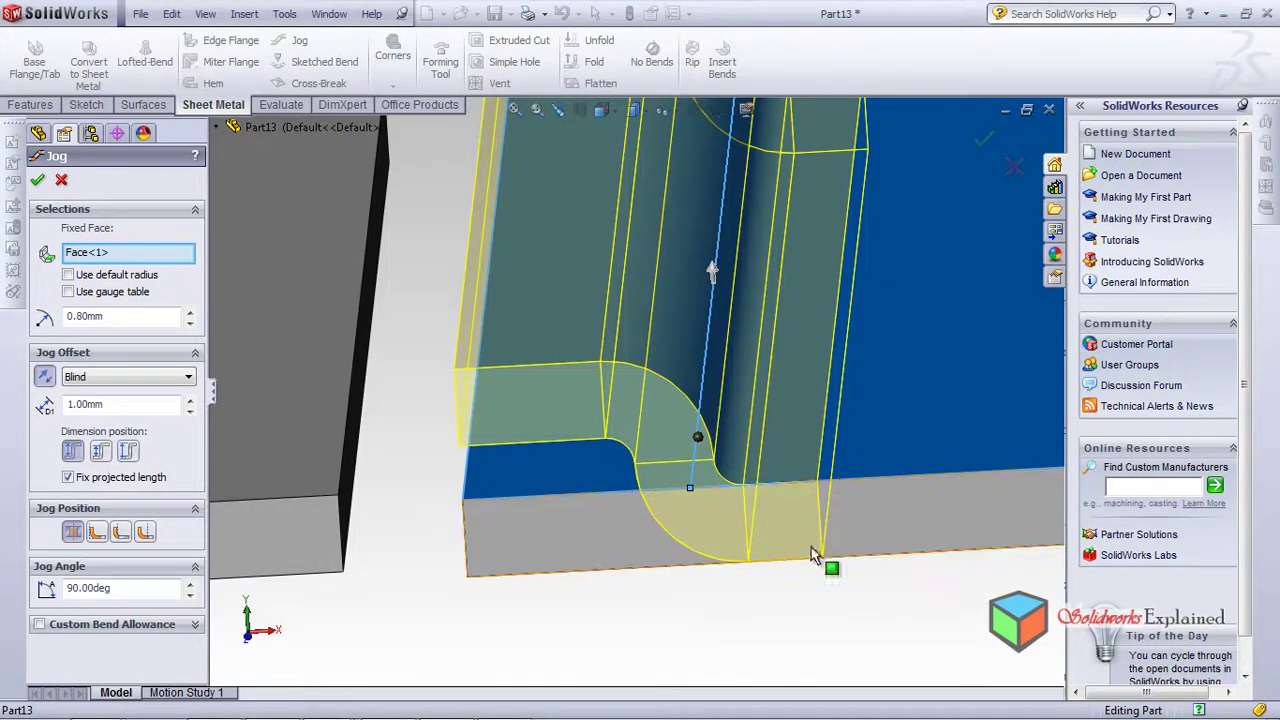
left_click(100, 452)
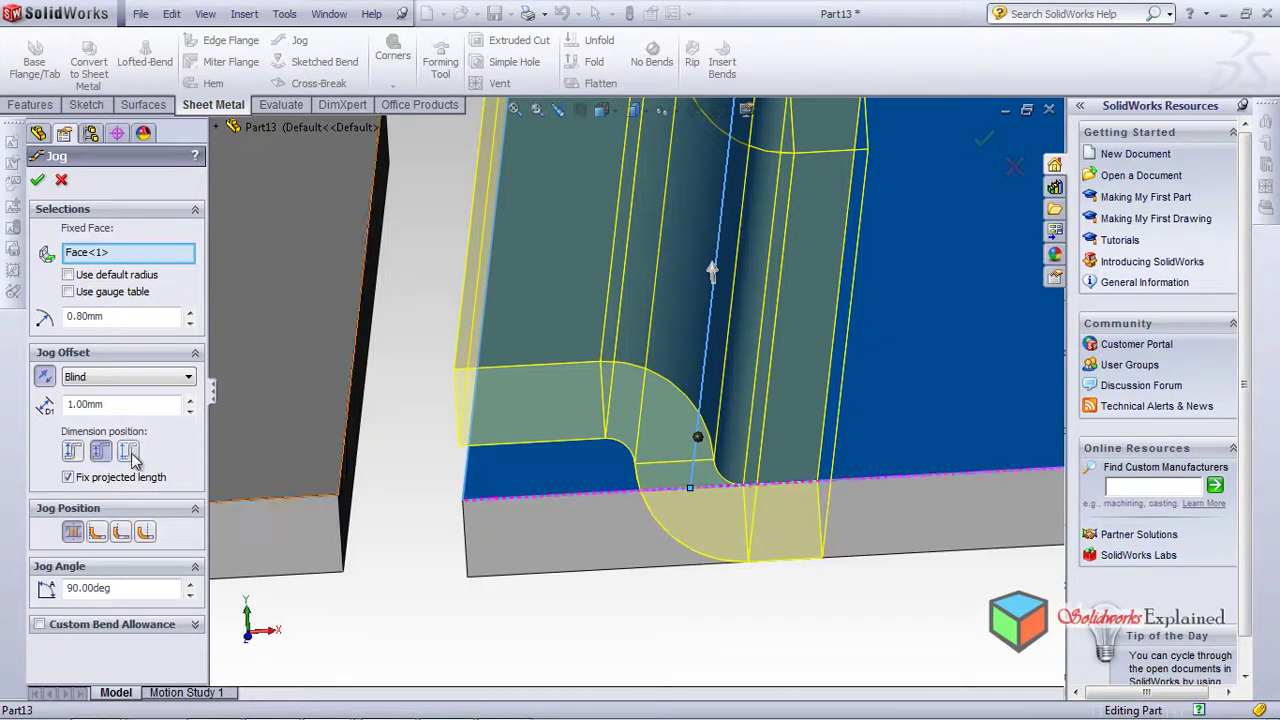
left_click(134, 457)
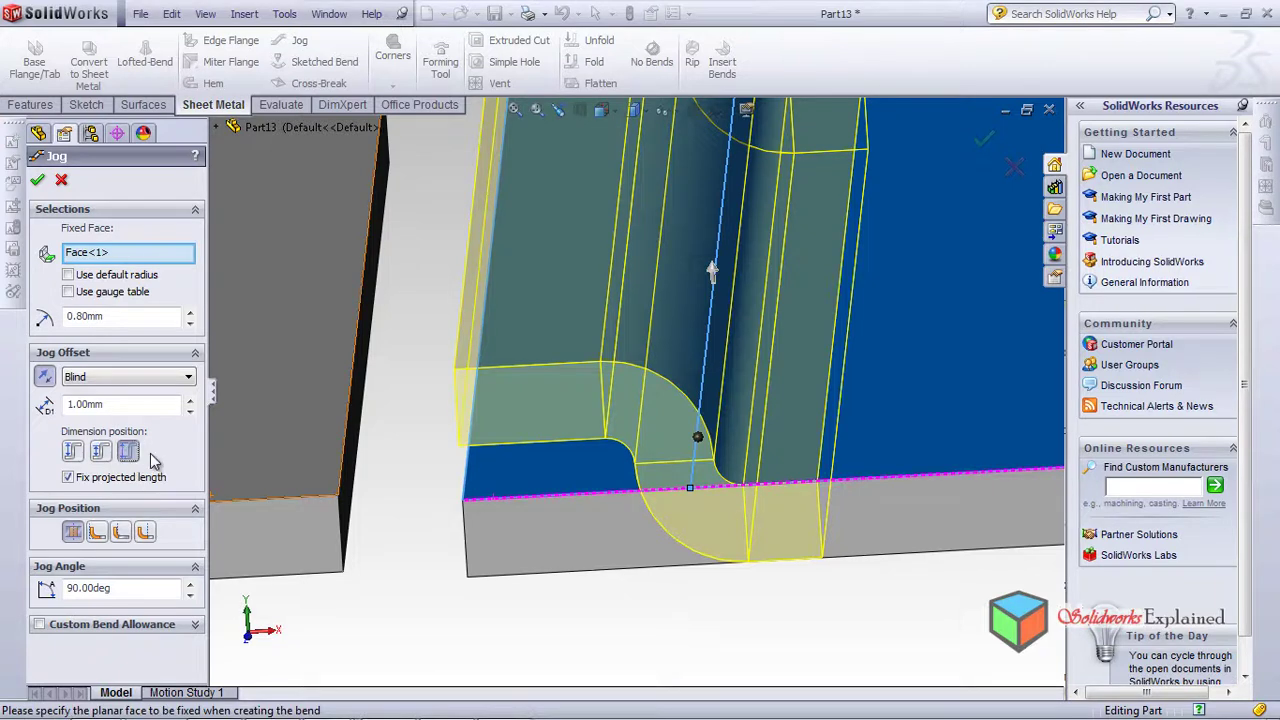
left_click(67, 477)
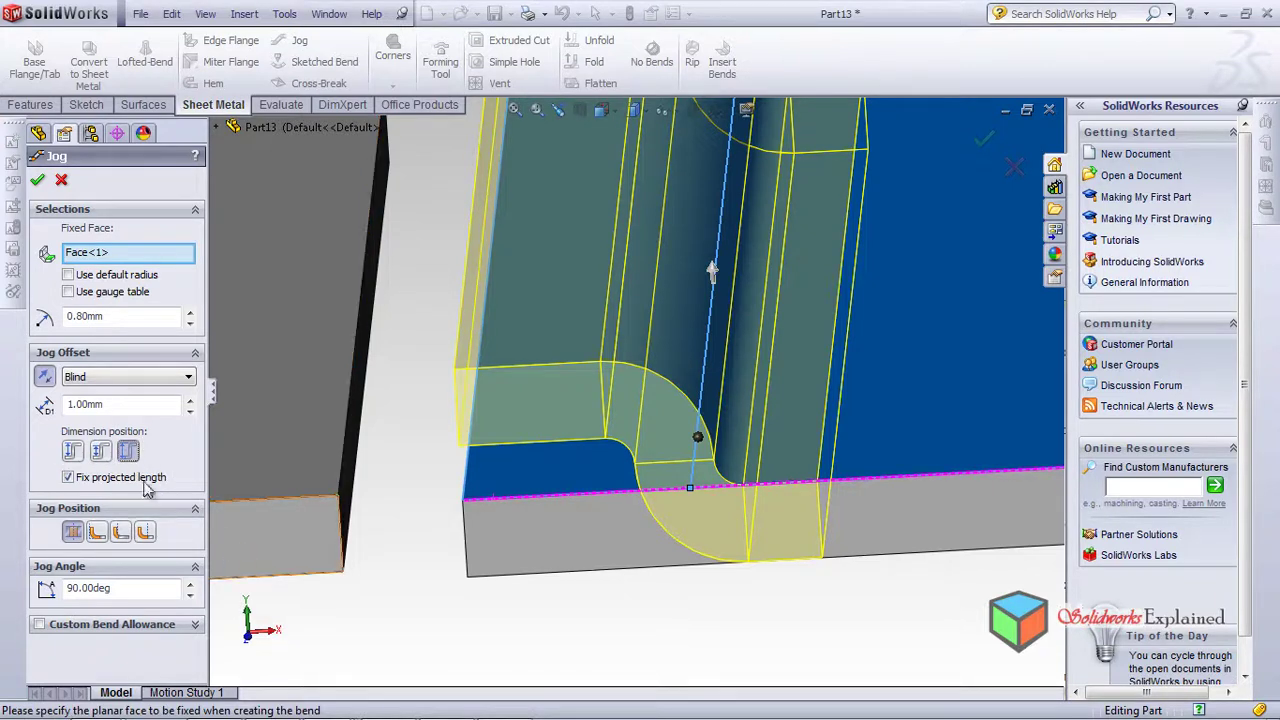
left_click(67, 477)
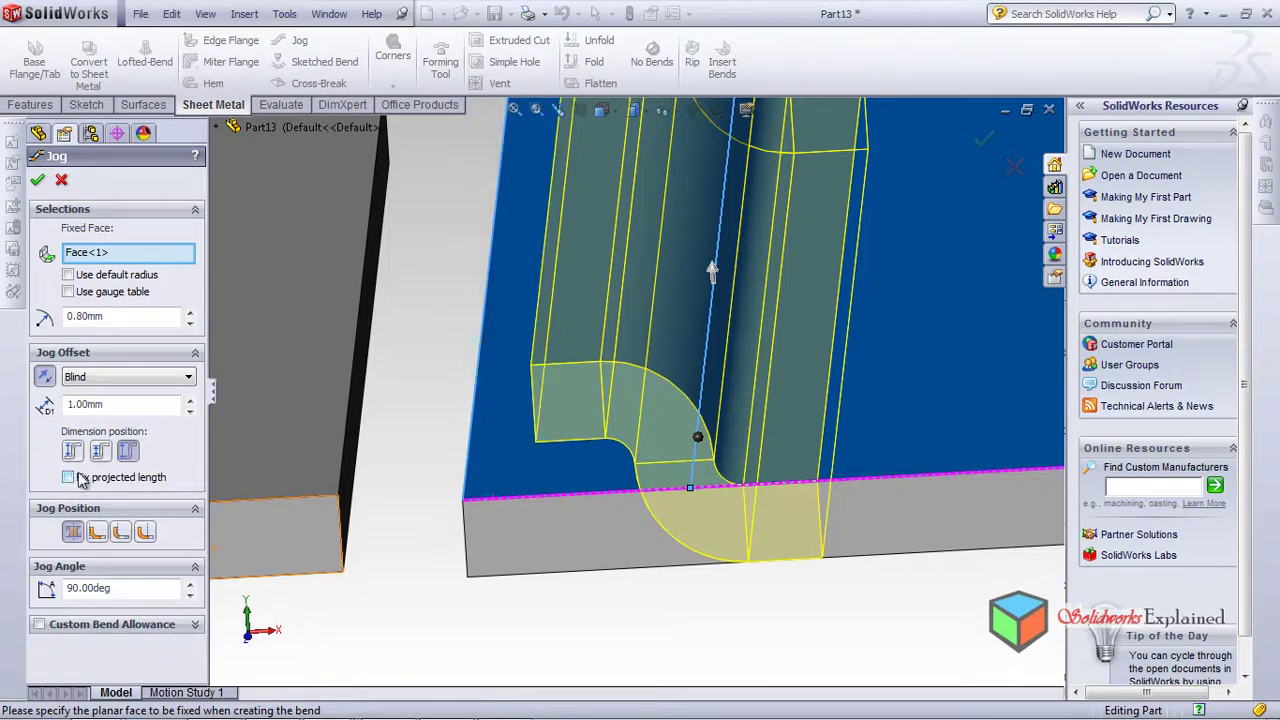
Compare the Outside Offset and Inside Offset dimension positions in the jog preview, and return to Overall Dimension
left_click(72, 454)
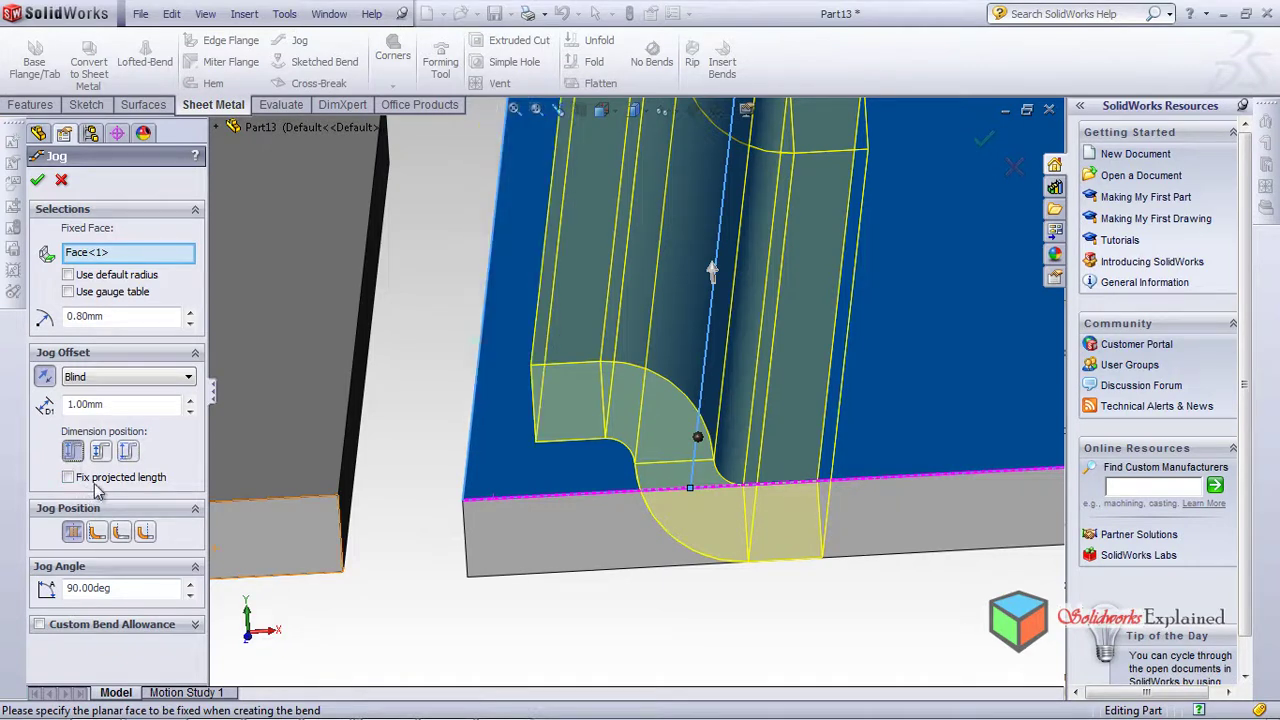
left_click(100, 452)
left_click(129, 454)
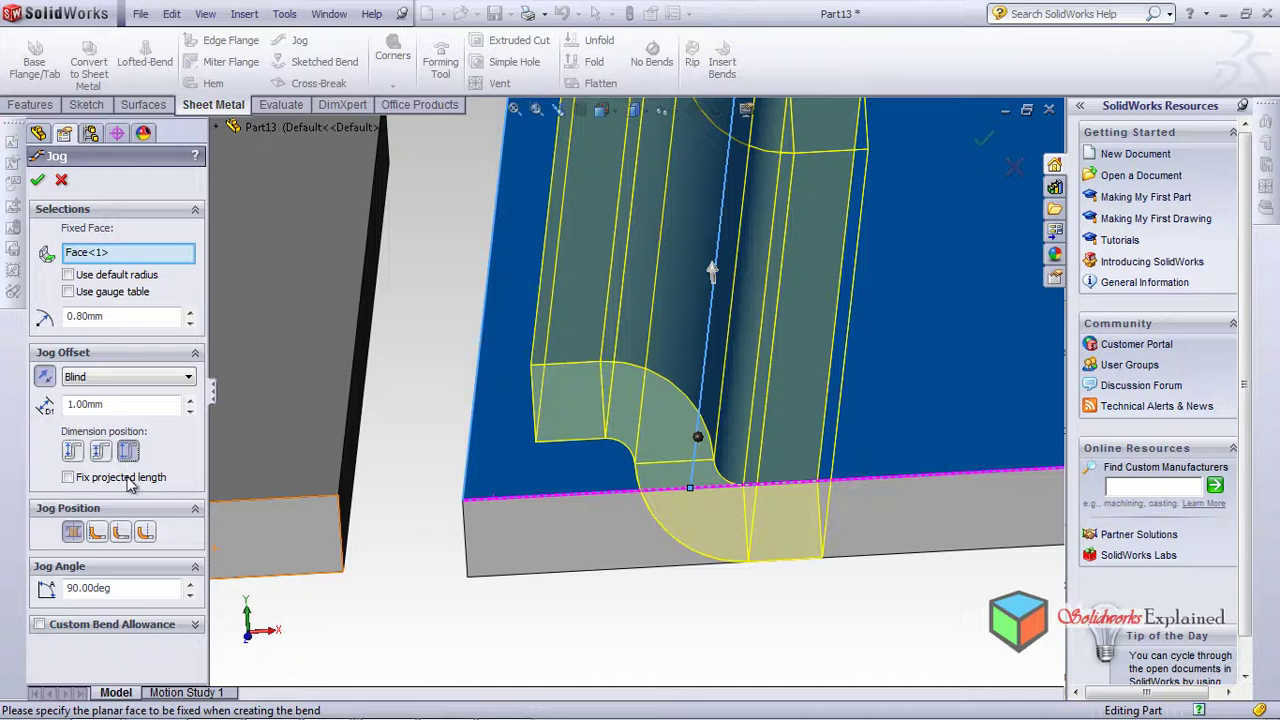
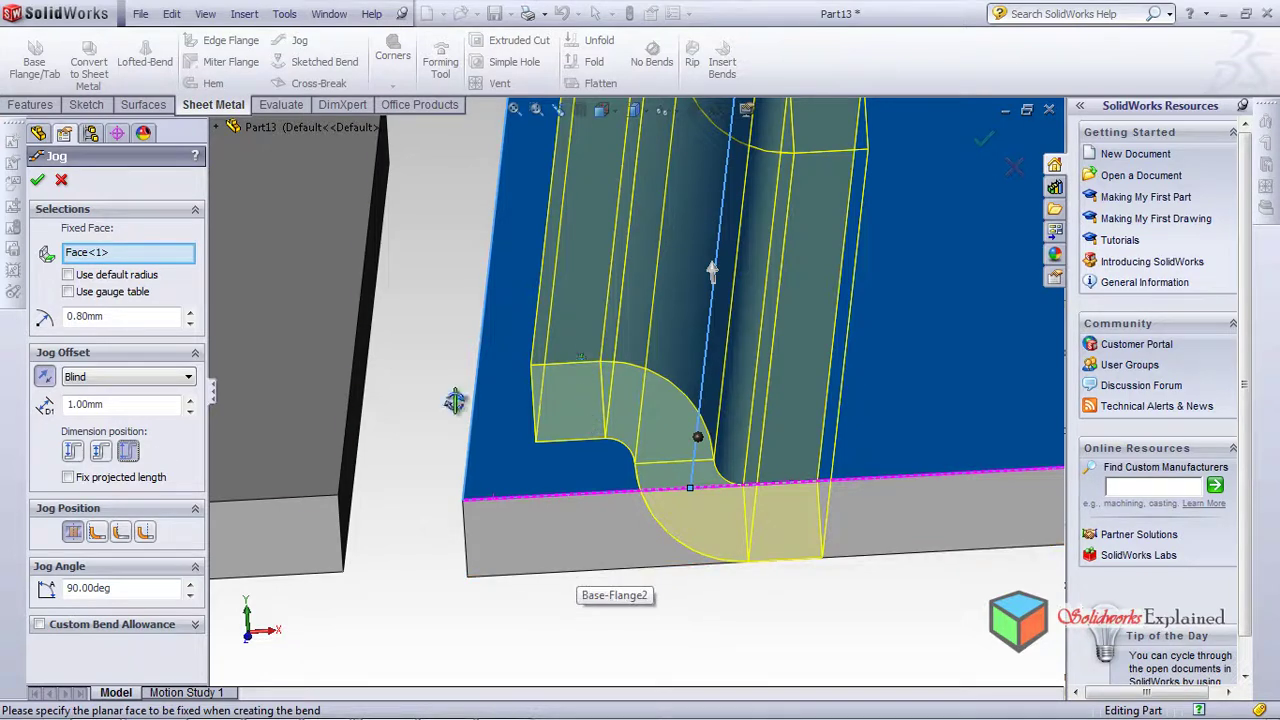
left_click(100, 451)
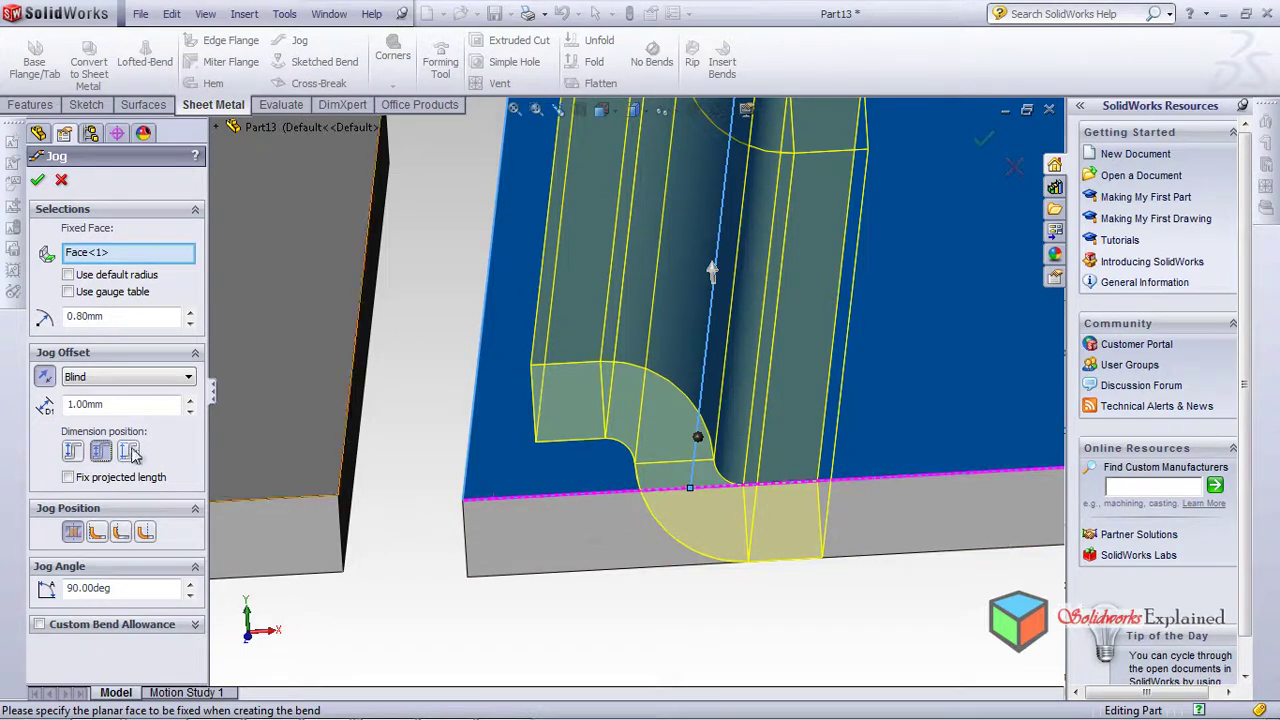
left_click(74, 453)
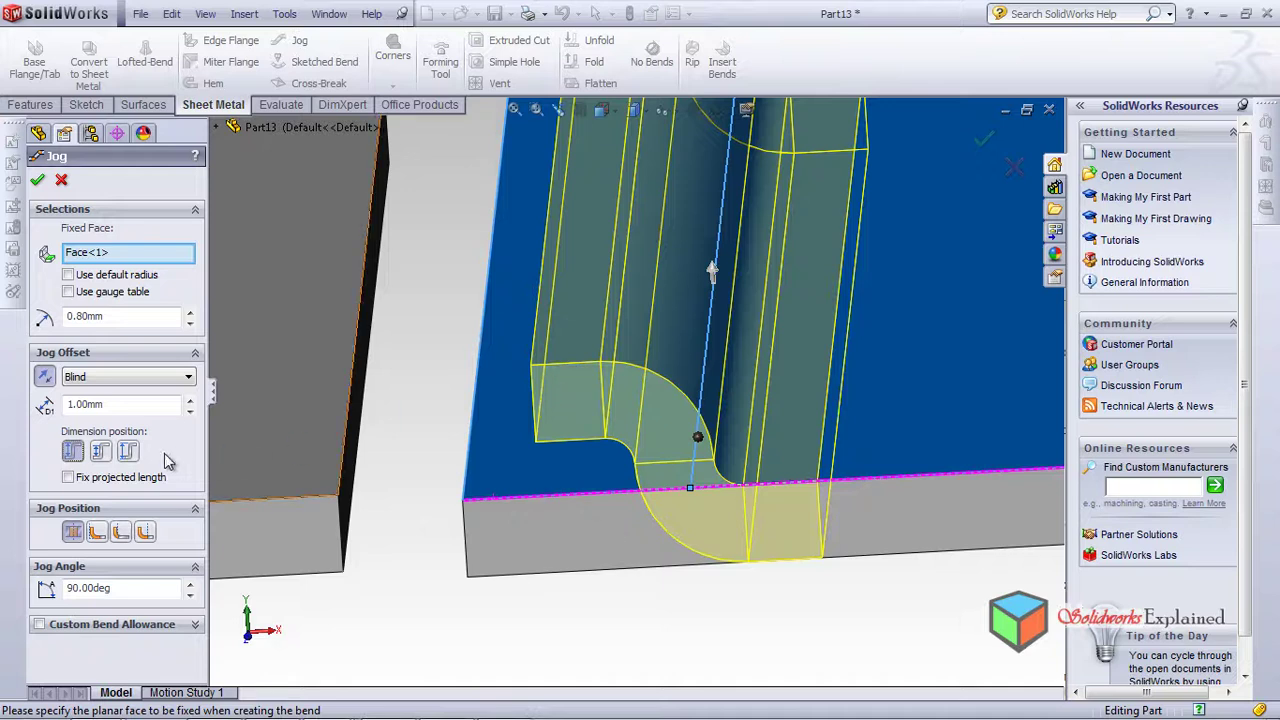
left_click(128, 453)
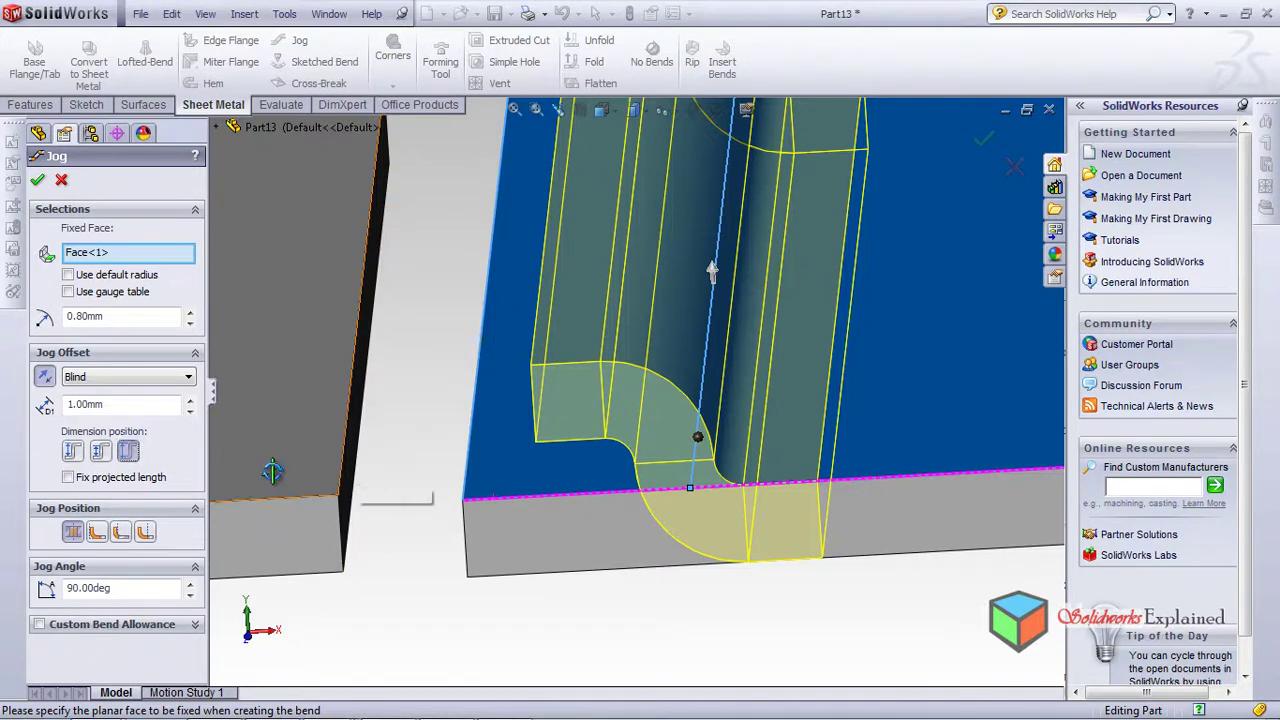
Compare the jog position options, choose Material Outside, and create the jog with the minimum allowed offset
left_click(97, 533)
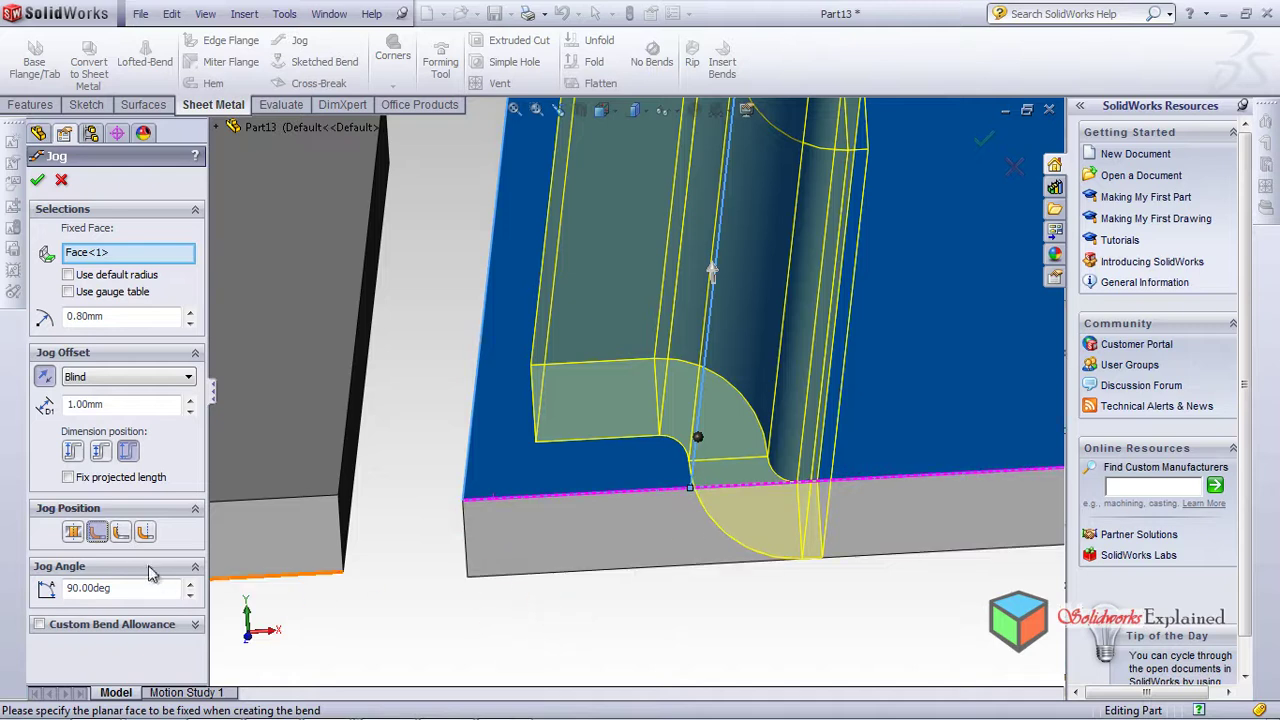
left_click(121, 533)
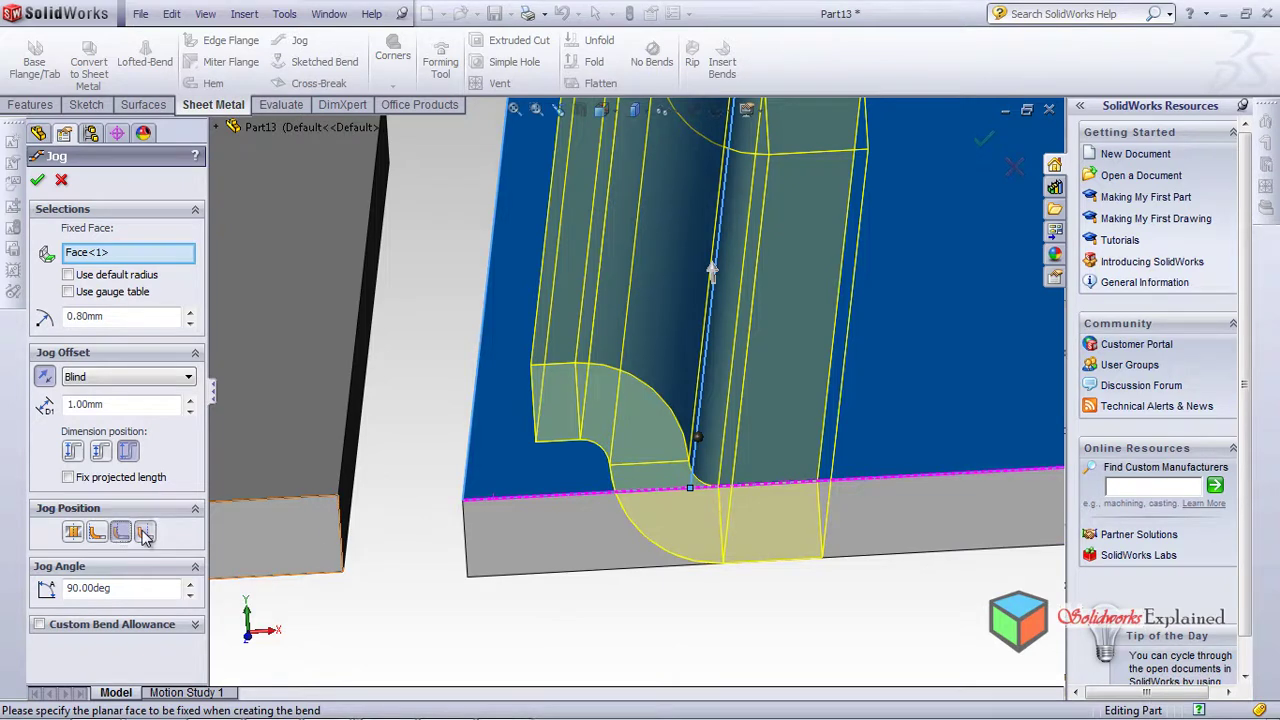
left_click(145, 533)
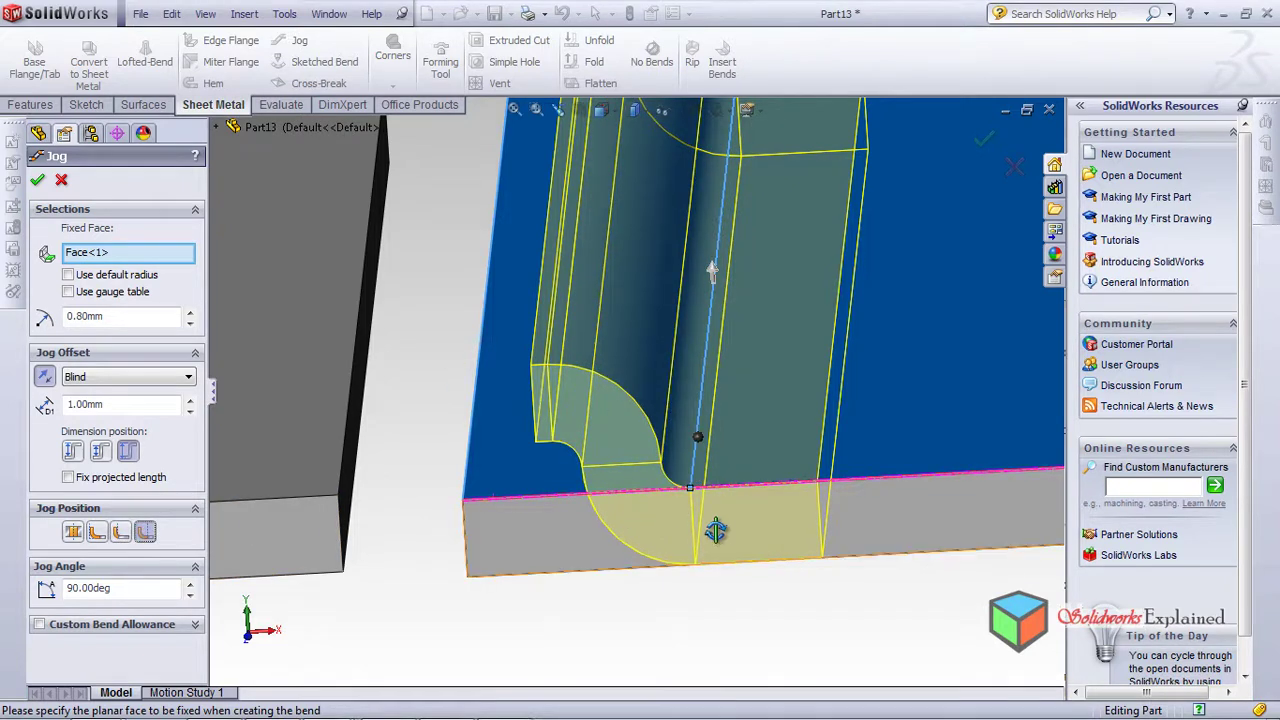
left_click(99, 536)
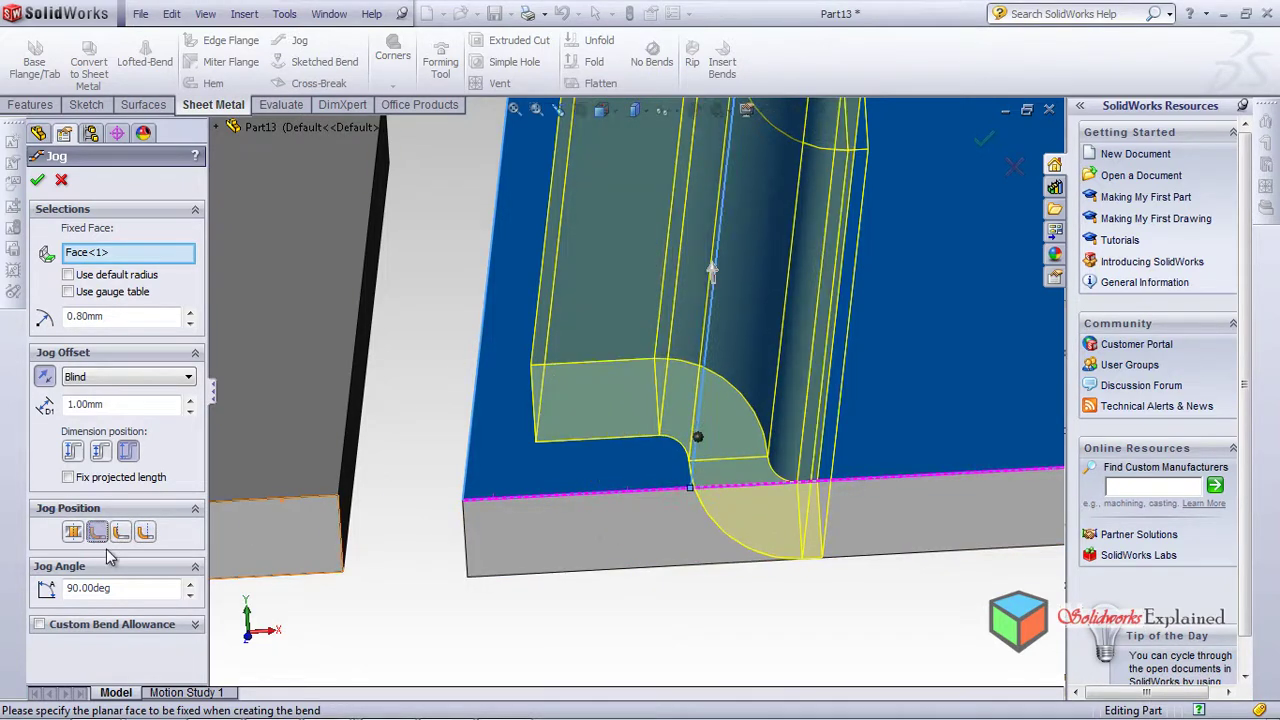
left_click(115, 536)
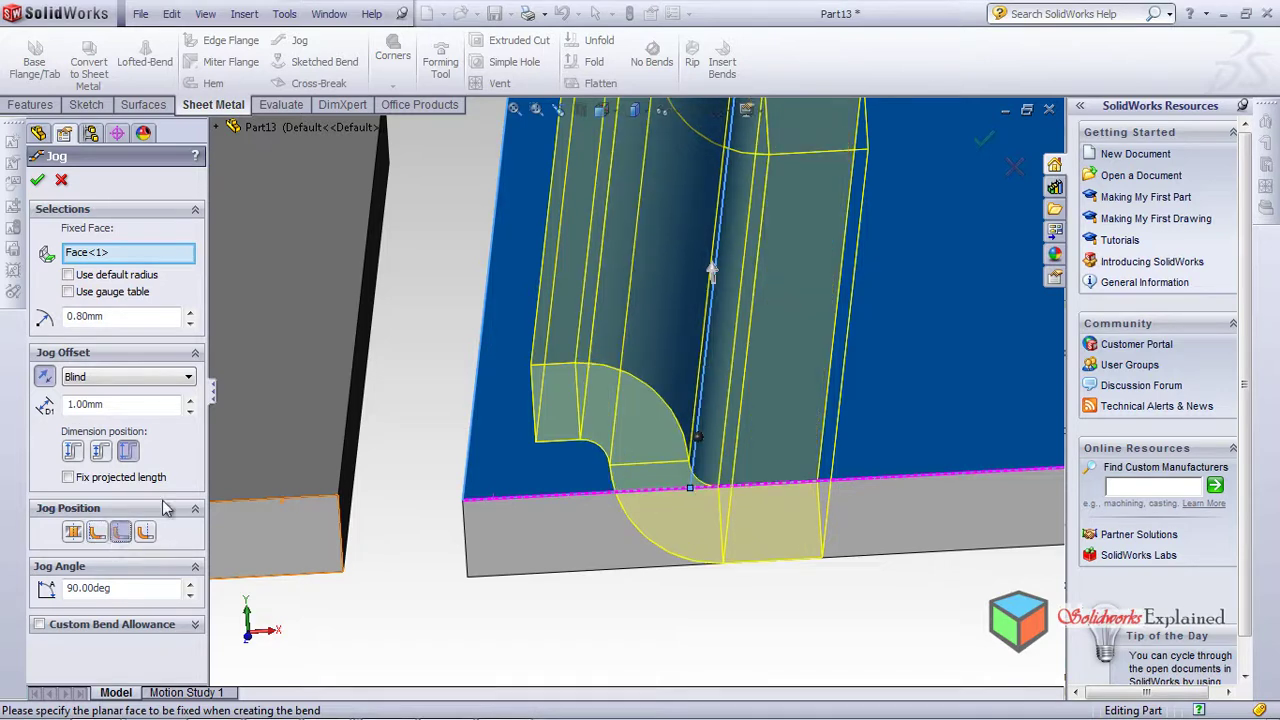
left_click(38, 181)
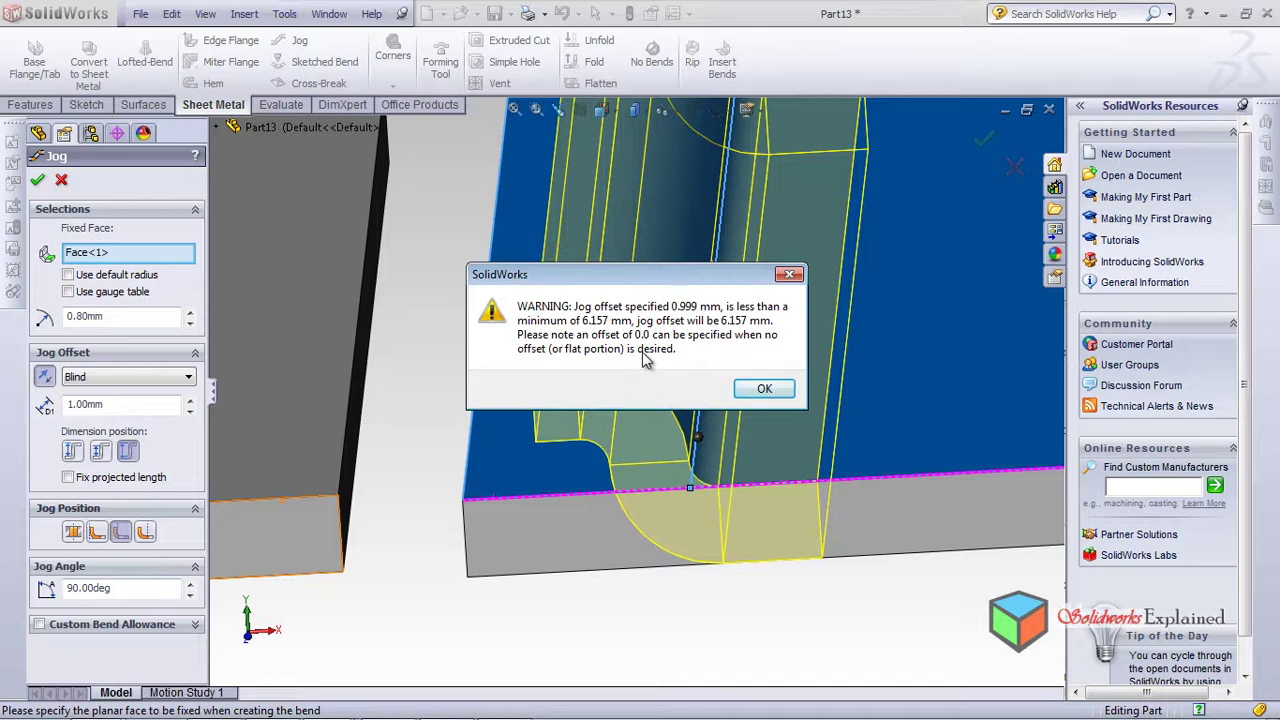
left_click(763, 390)
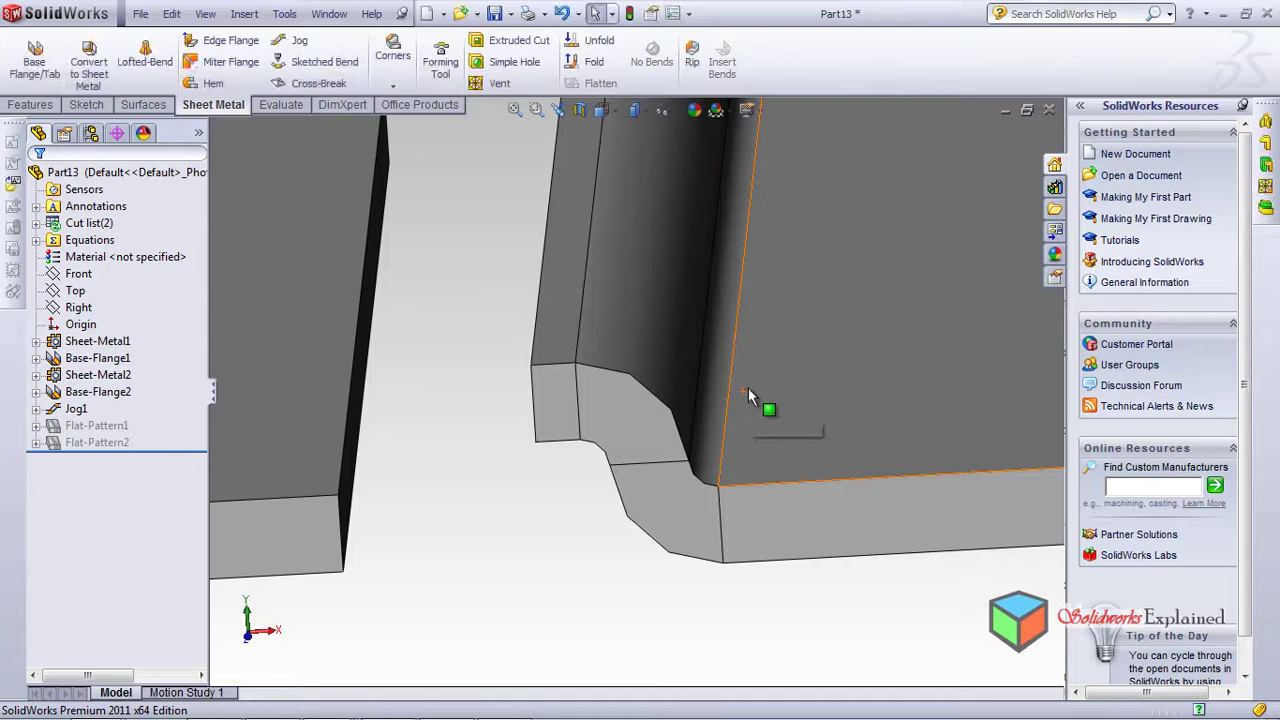
Examine the finished jog on the second flange from several angles and distances
scroll(600, 505, "up", 6)
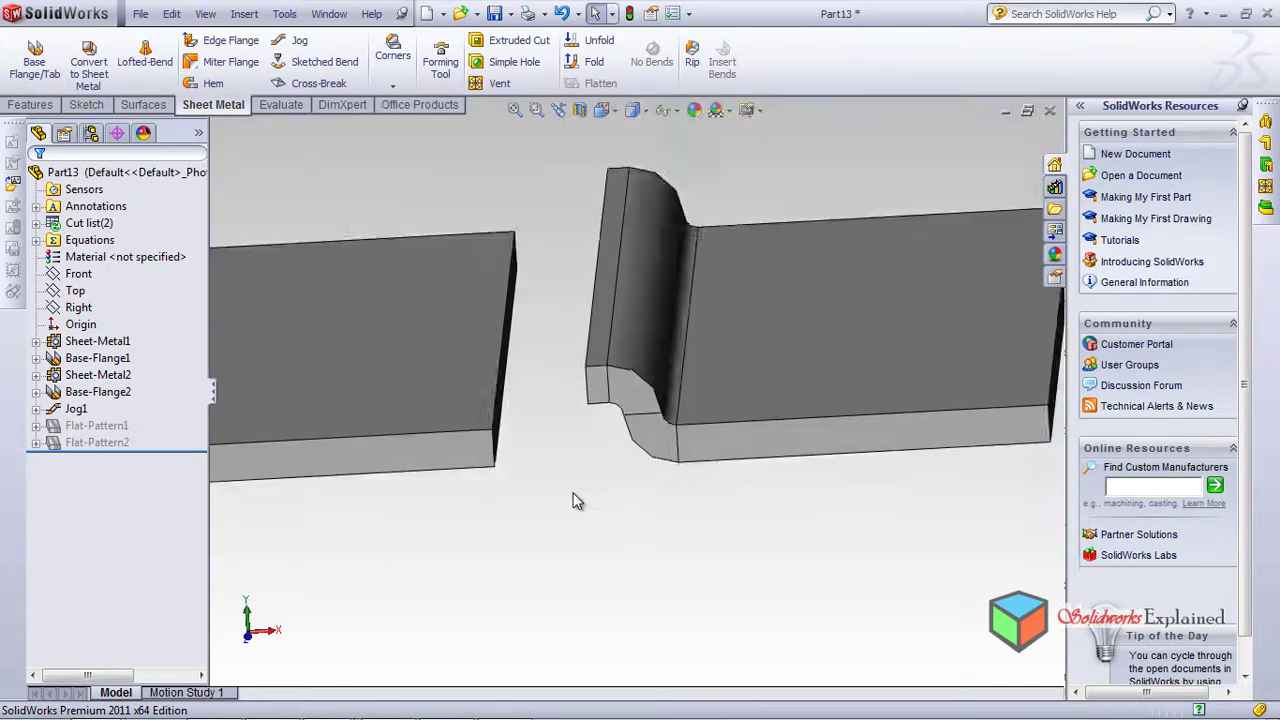
middle_click_drag(565, 497, 566, 463)
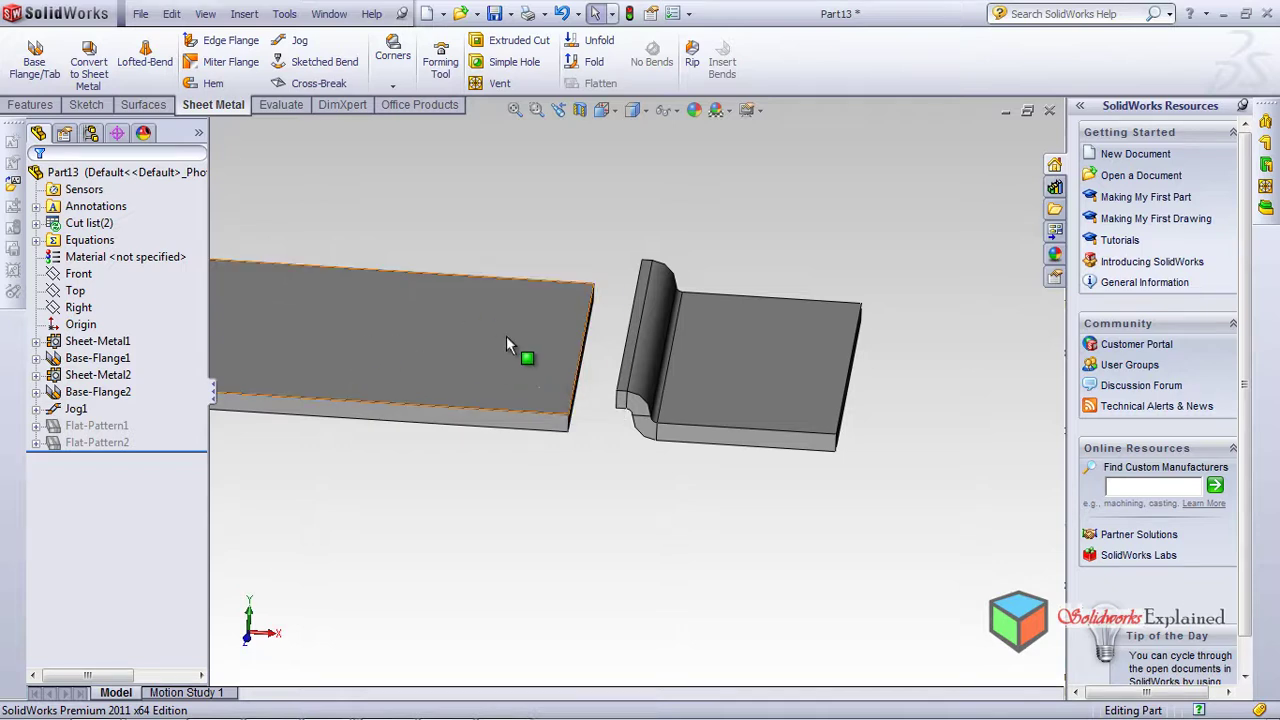
scroll(530, 355, "down", 4)
scroll(626, 490, "up", 1)
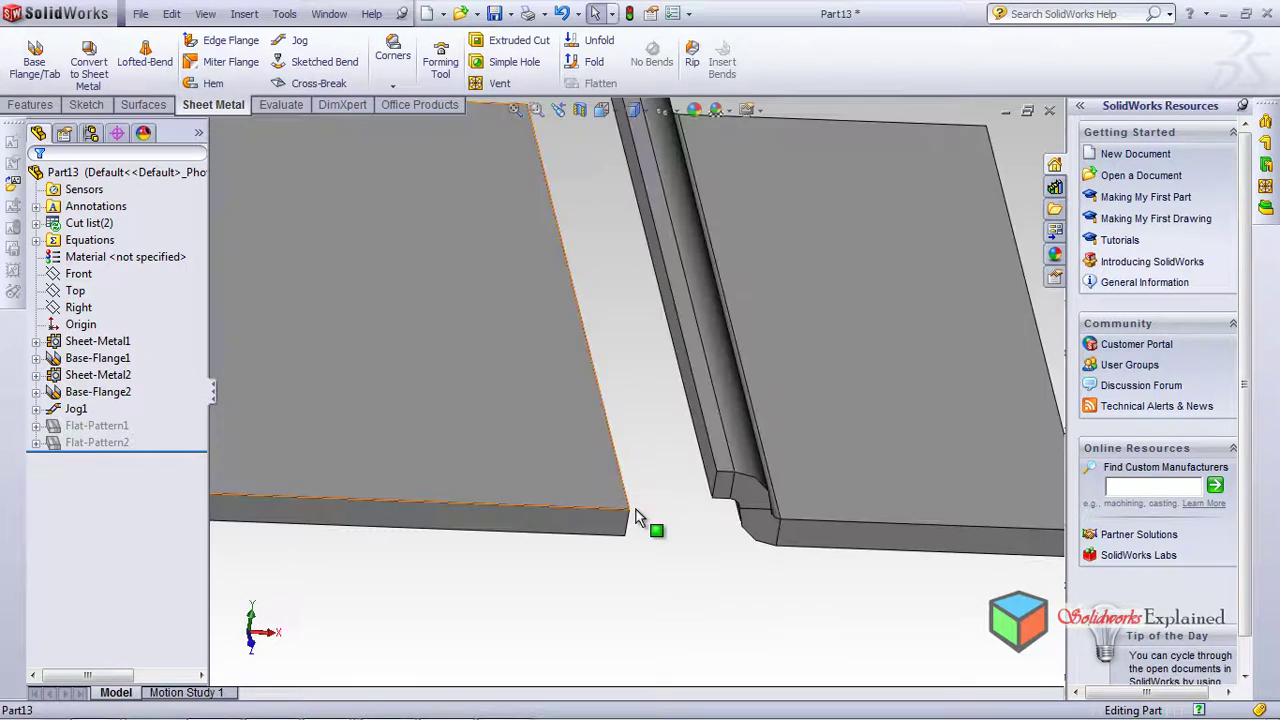
scroll(610, 315, "up", 2)
mouse_move(530, 295)
middle_mouse_down()
mouse_move(543, 423)
mouse_move(528, 274)
middle_mouse_up()
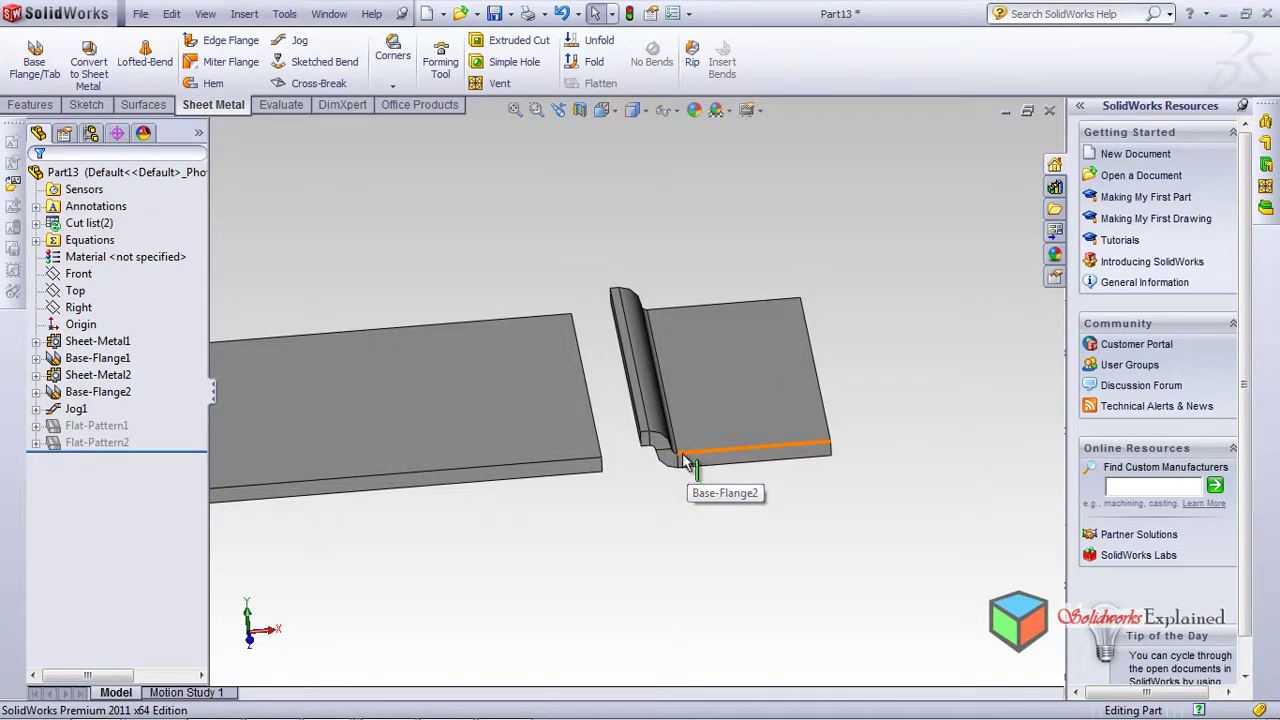
middle_click_drag(676, 451, 603, 457)
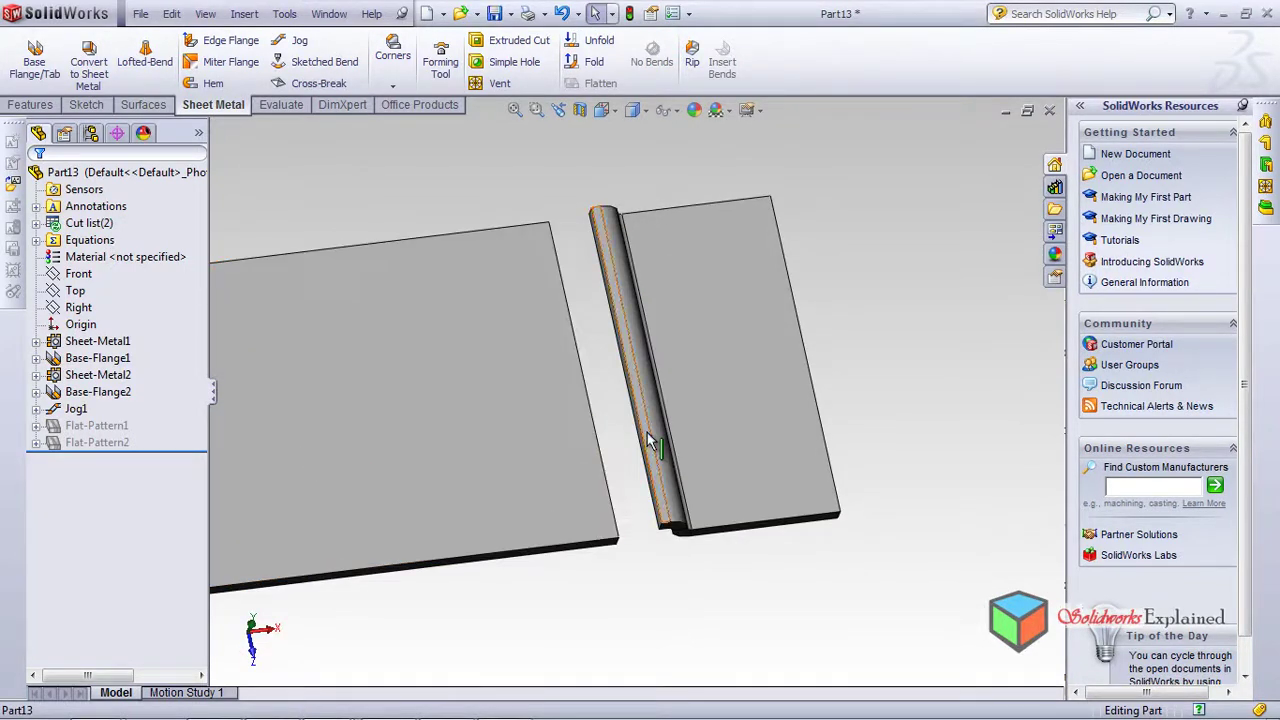
scroll(546, 203, "down", 5)
middle_click_drag(546, 203, 658, 356)
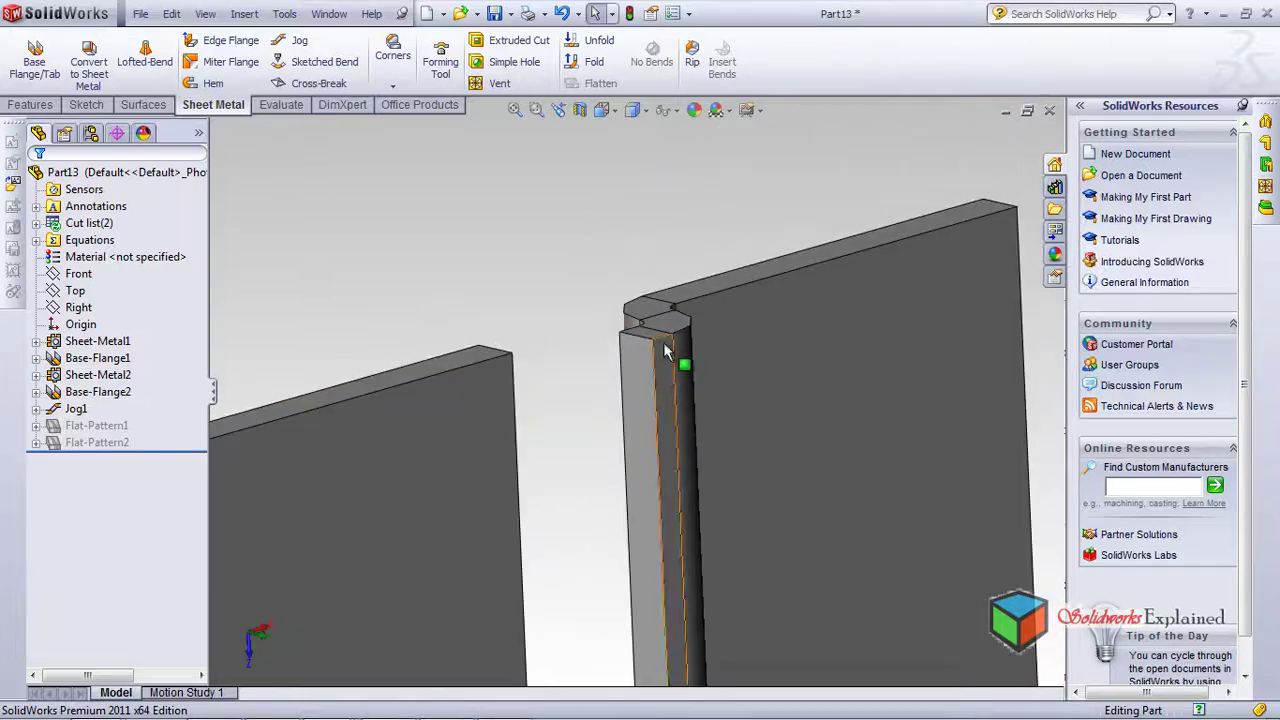
left_click(650, 343)
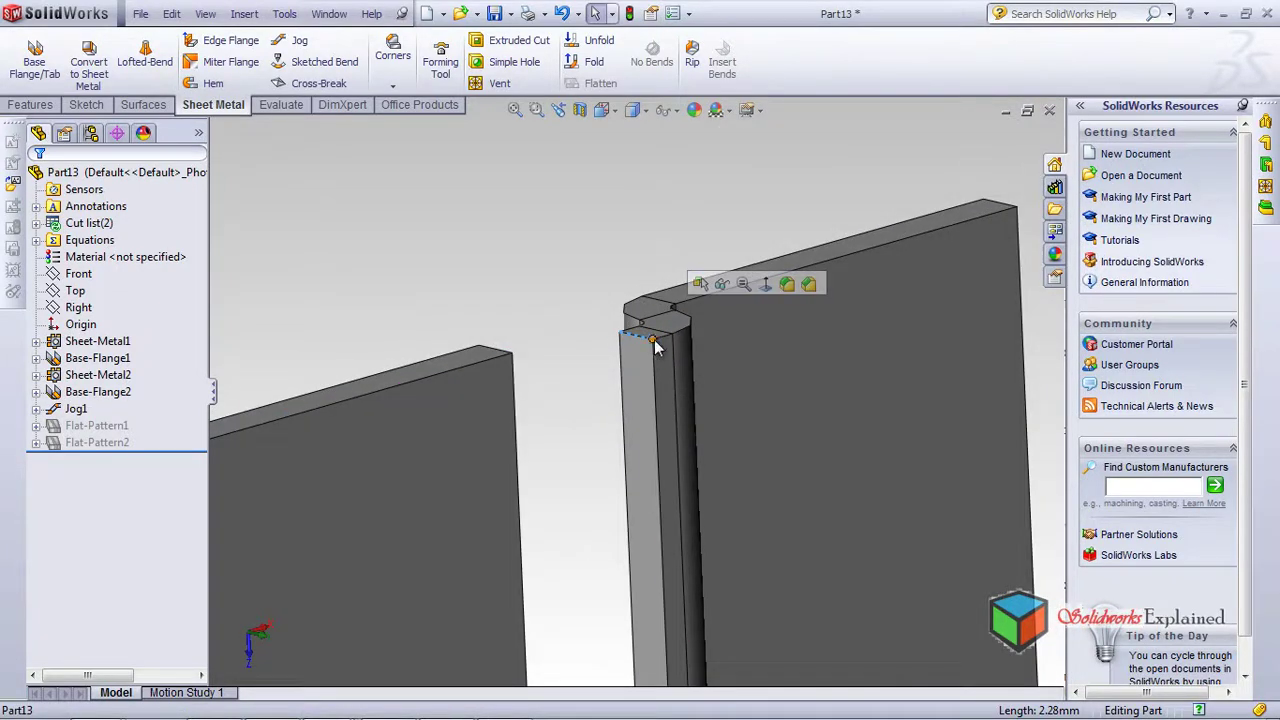
scroll(300, 333, "down", 2)
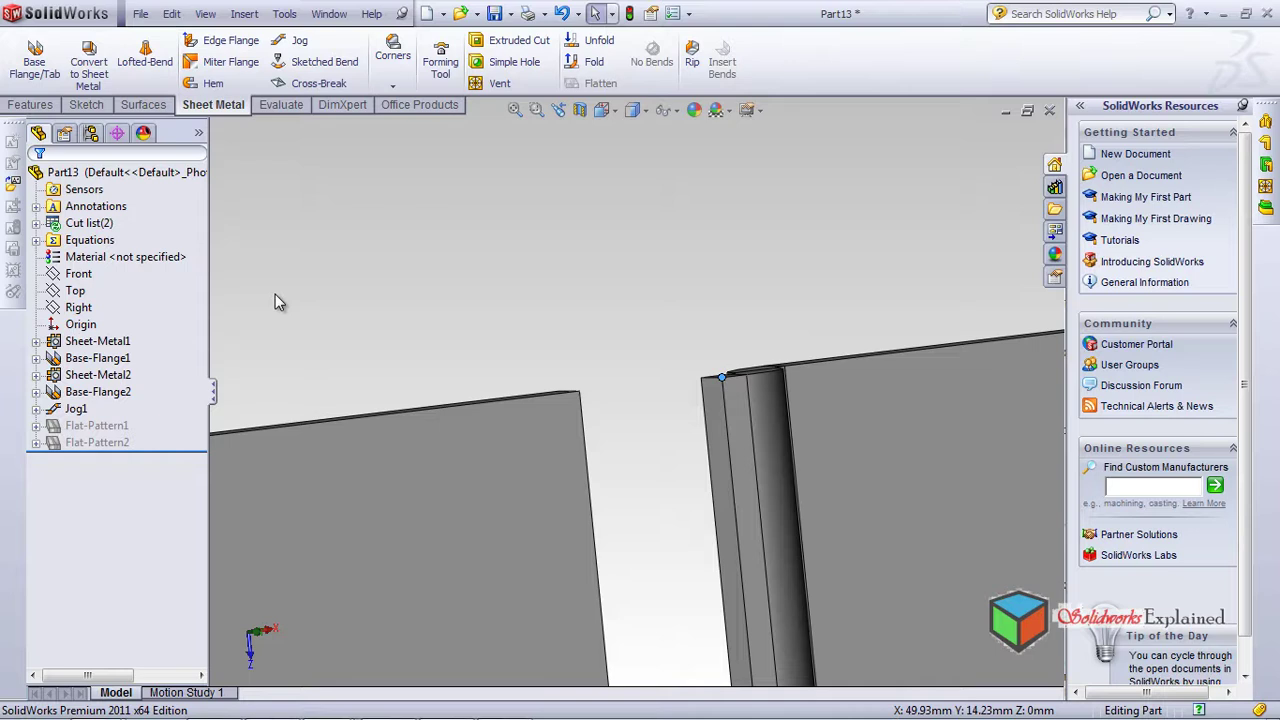
left_click(86, 104)
left_click(112, 61)
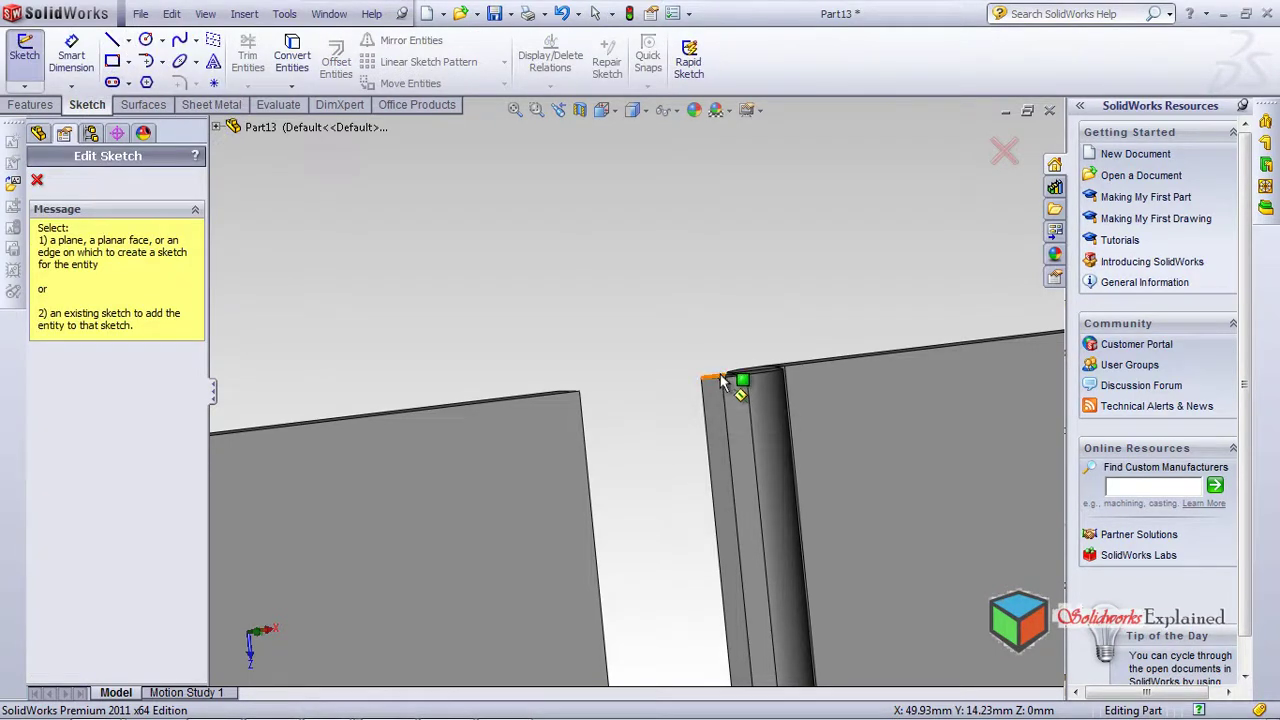
key("Escape")
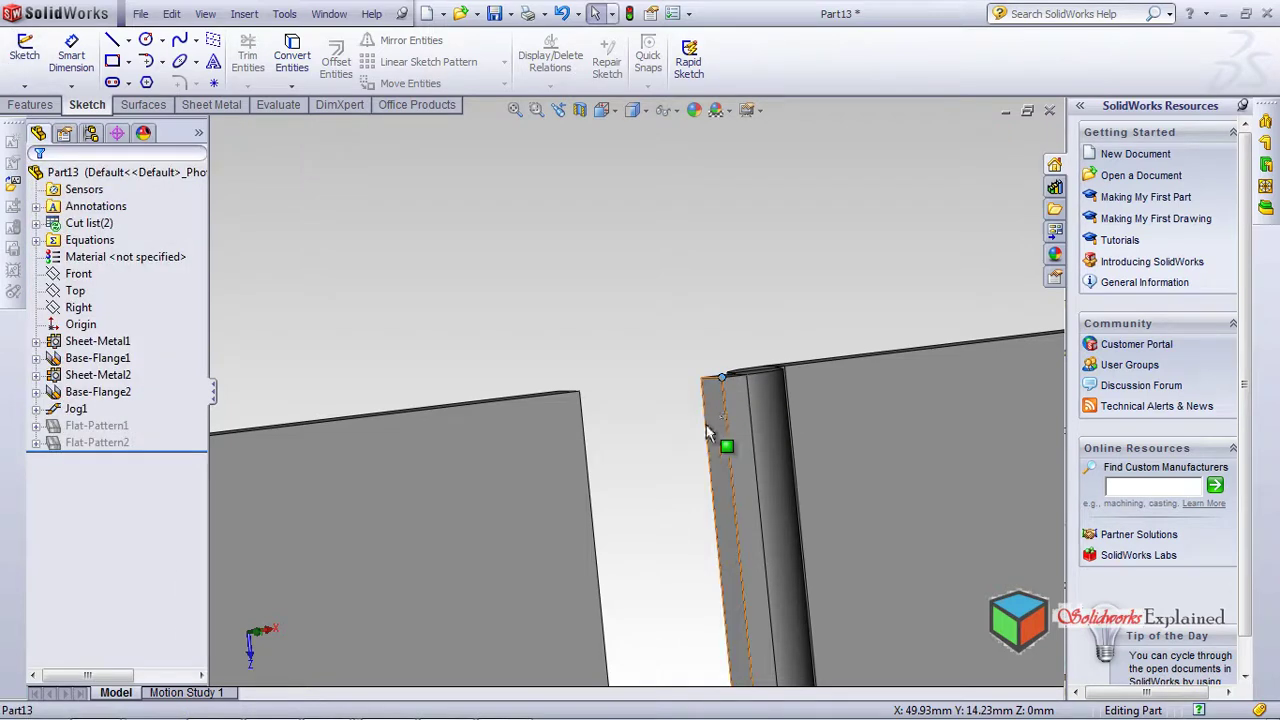
Sketch a corner rectangle about 37 by 50 mm on the jog's narrow outer face, from its edge corner over the first flange
middle_click_drag(523, 483, 808, 408)
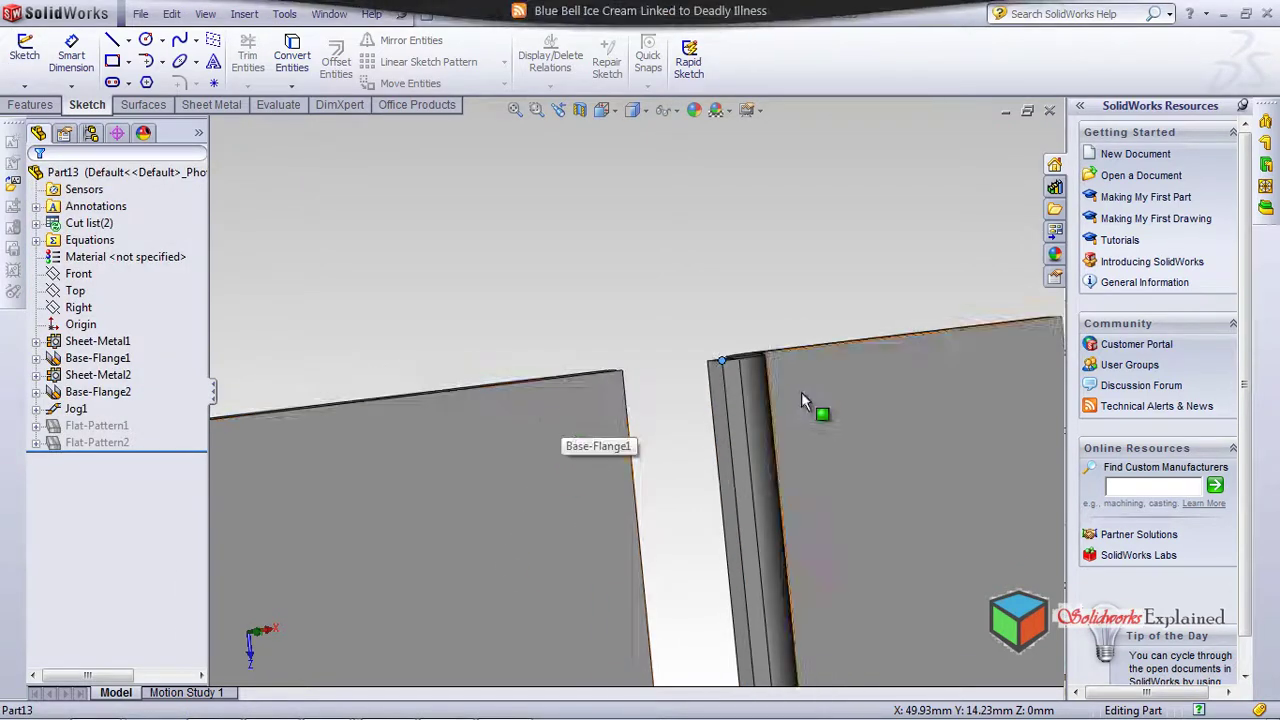
left_click(740, 395)
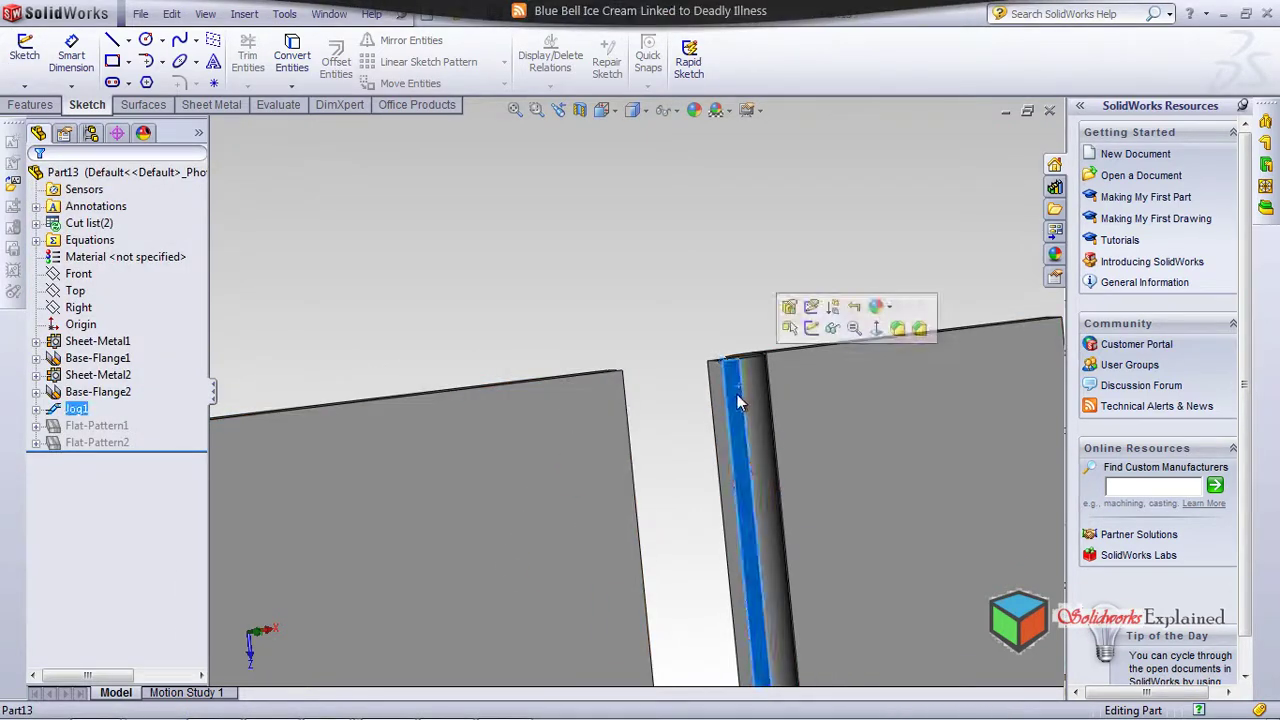
left_click(810, 328)
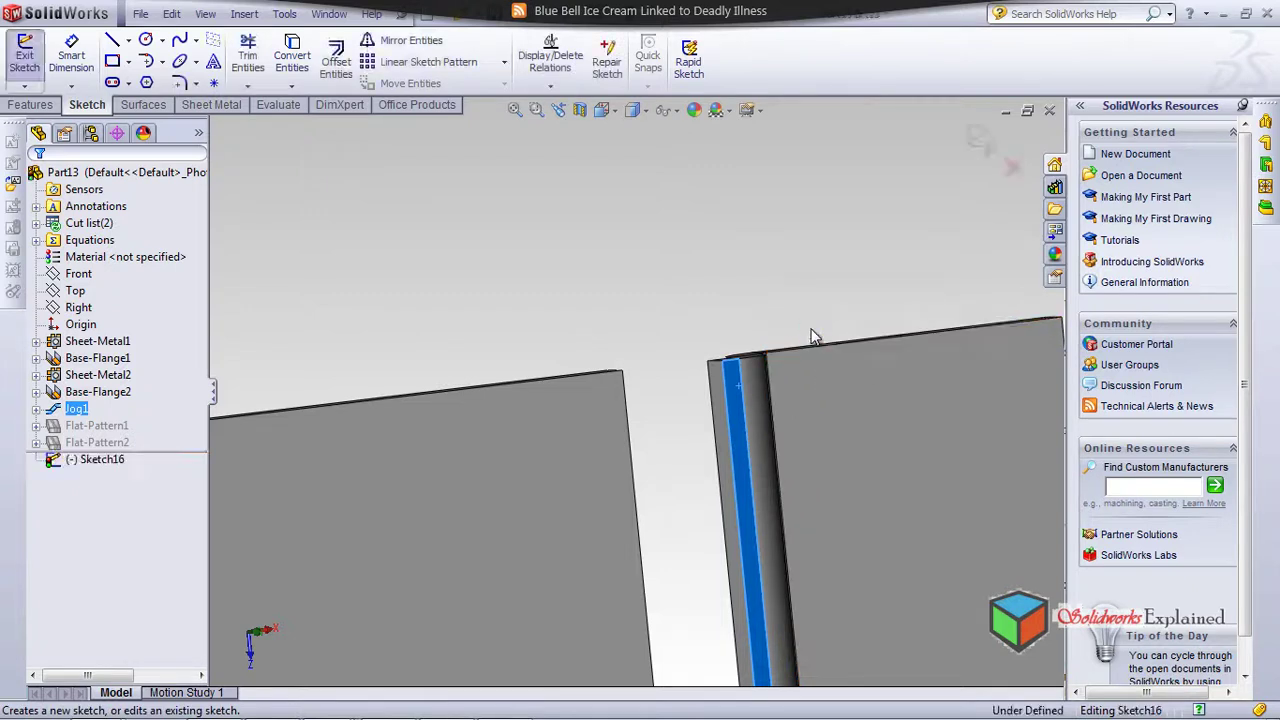
mouse_move(786, 403)
middle_mouse_down()
mouse_move(629, 413)
mouse_move(670, 414)
mouse_move(631, 380)
mouse_move(551, 357)
mouse_move(553, 489)
mouse_move(574, 380)
mouse_move(555, 290)
middle_mouse_up()
left_click(112, 60)
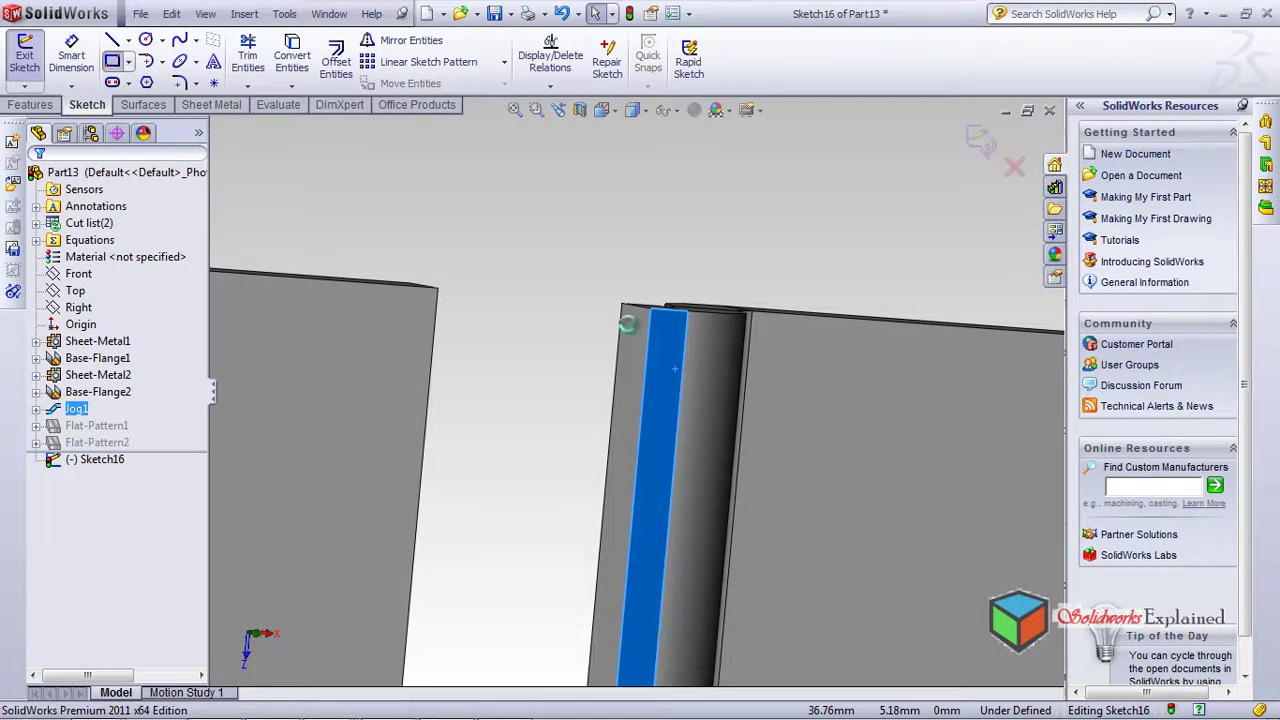
left_click(651, 312)
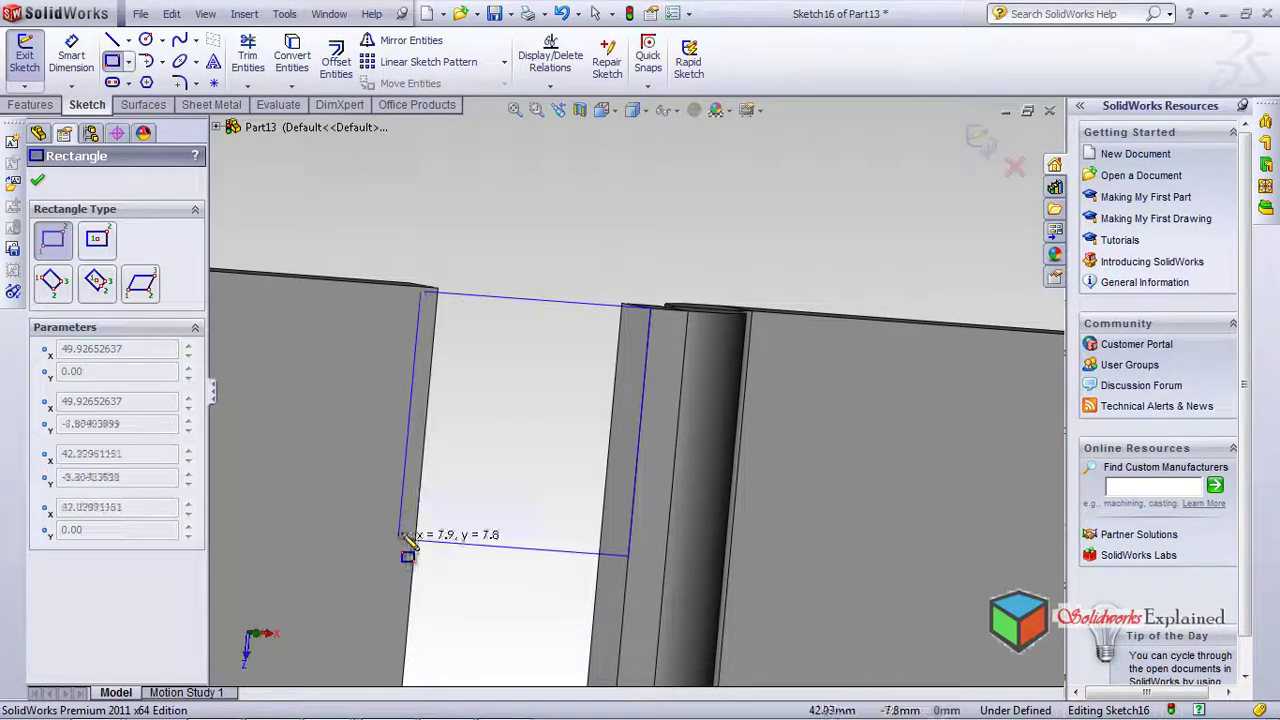
scroll(409, 429, "up", 5)
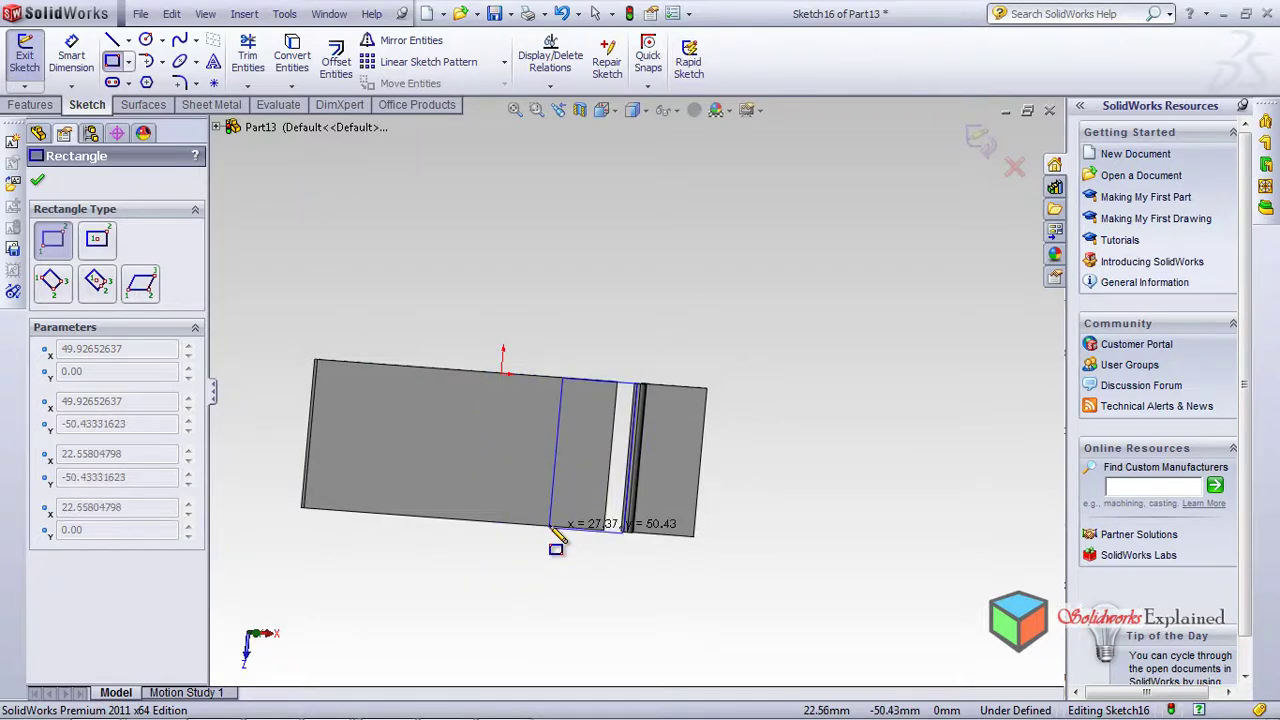
scroll(551, 533, "down", 5)
left_click(560, 407)
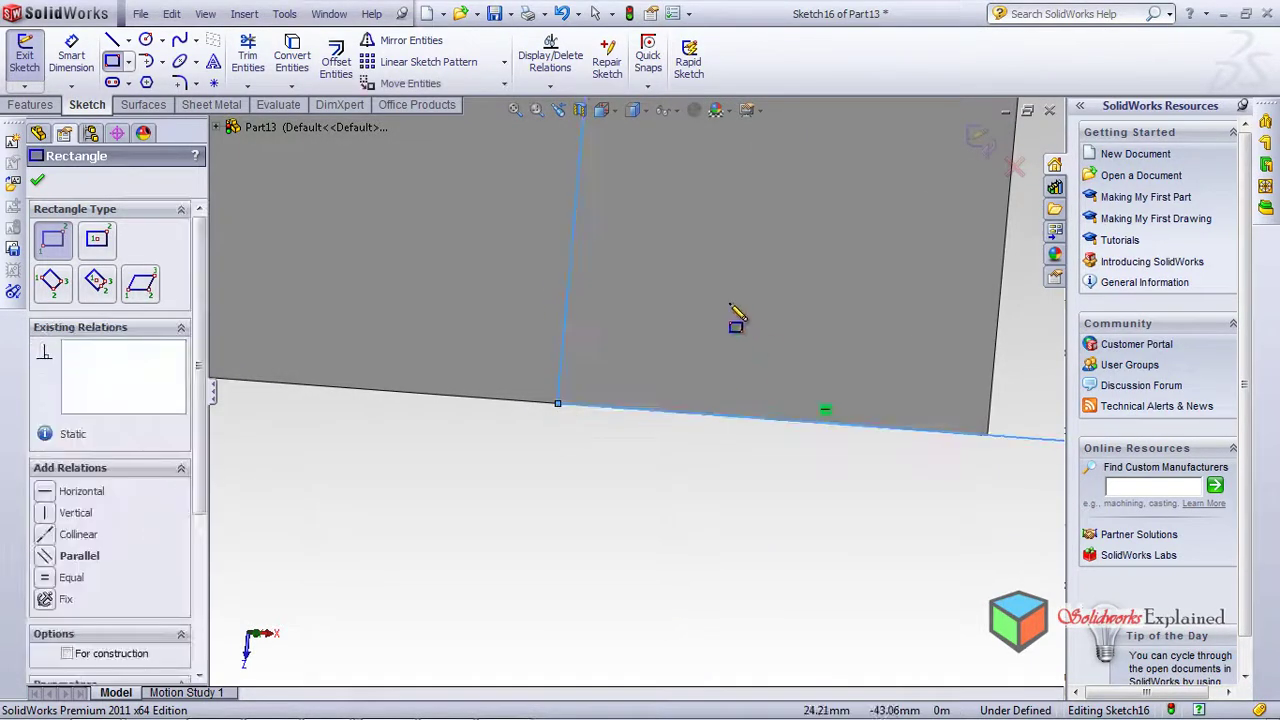
scroll(705, 283, "up", 6)
scroll(700, 138, "down", 5)
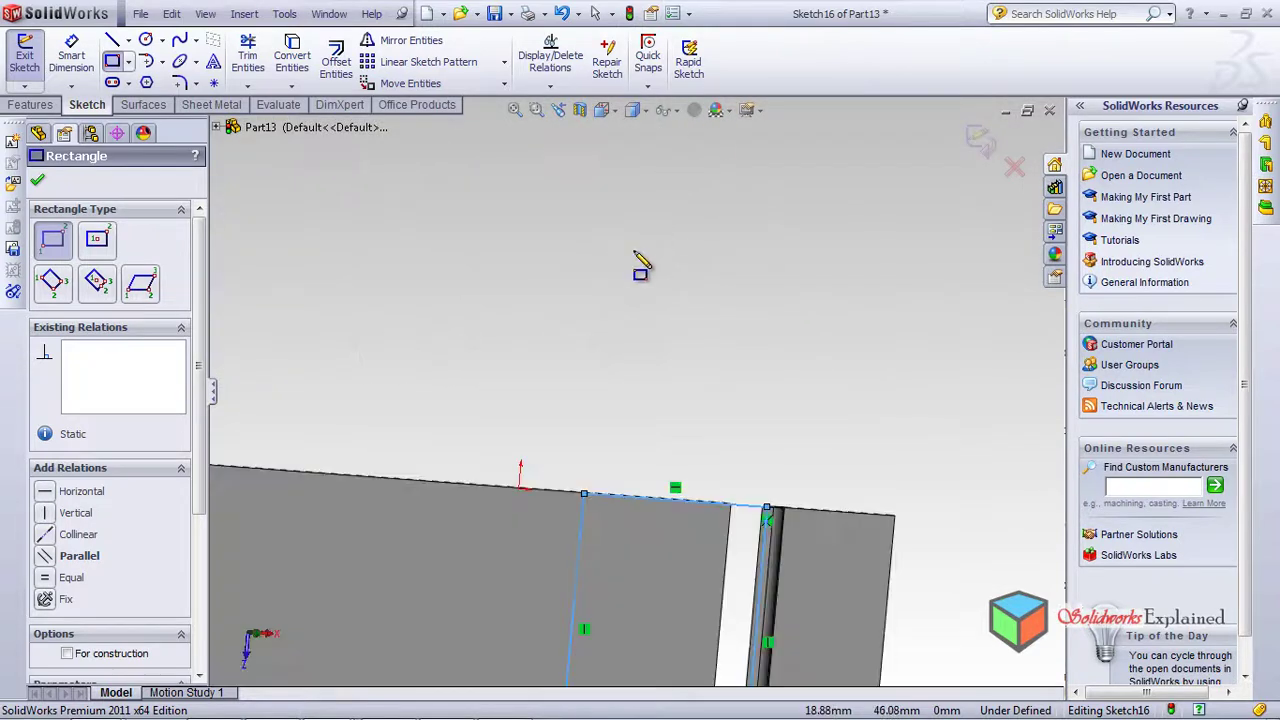
Dimension the rectangle's width between its two long sides and set it to 25 mm
key("d")
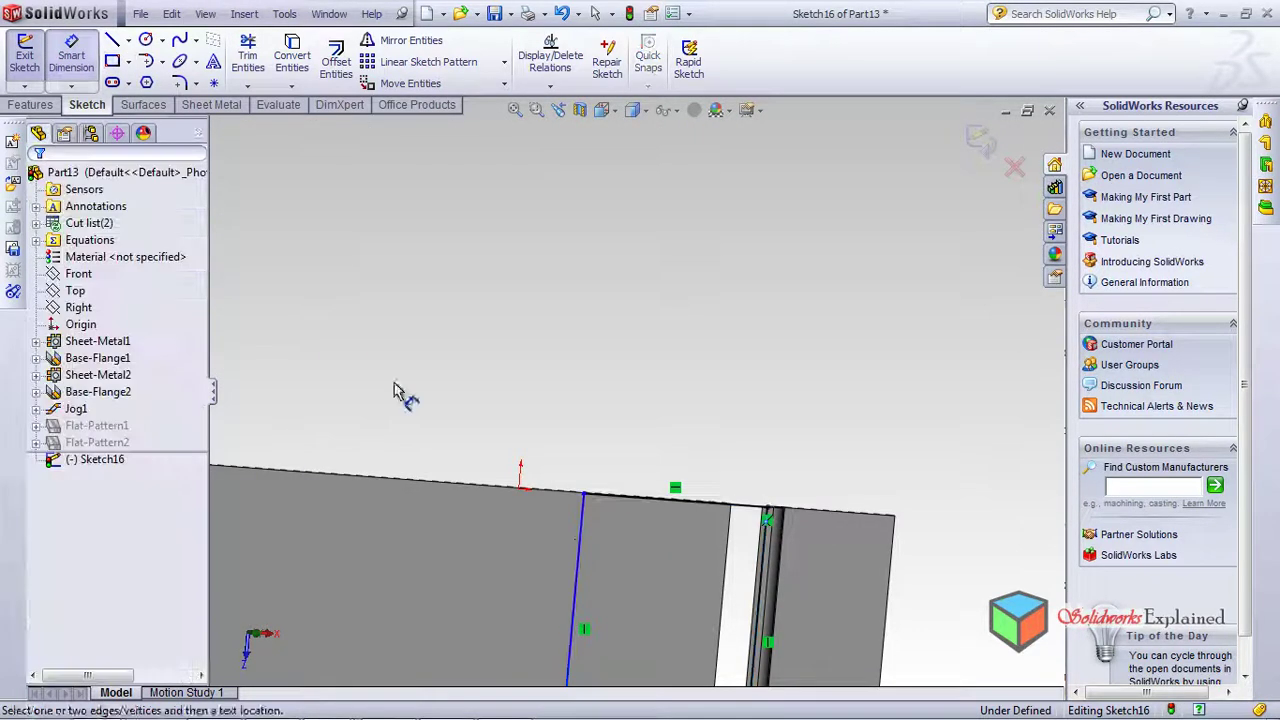
left_click(583, 545)
scroll(770, 565, "down", 4)
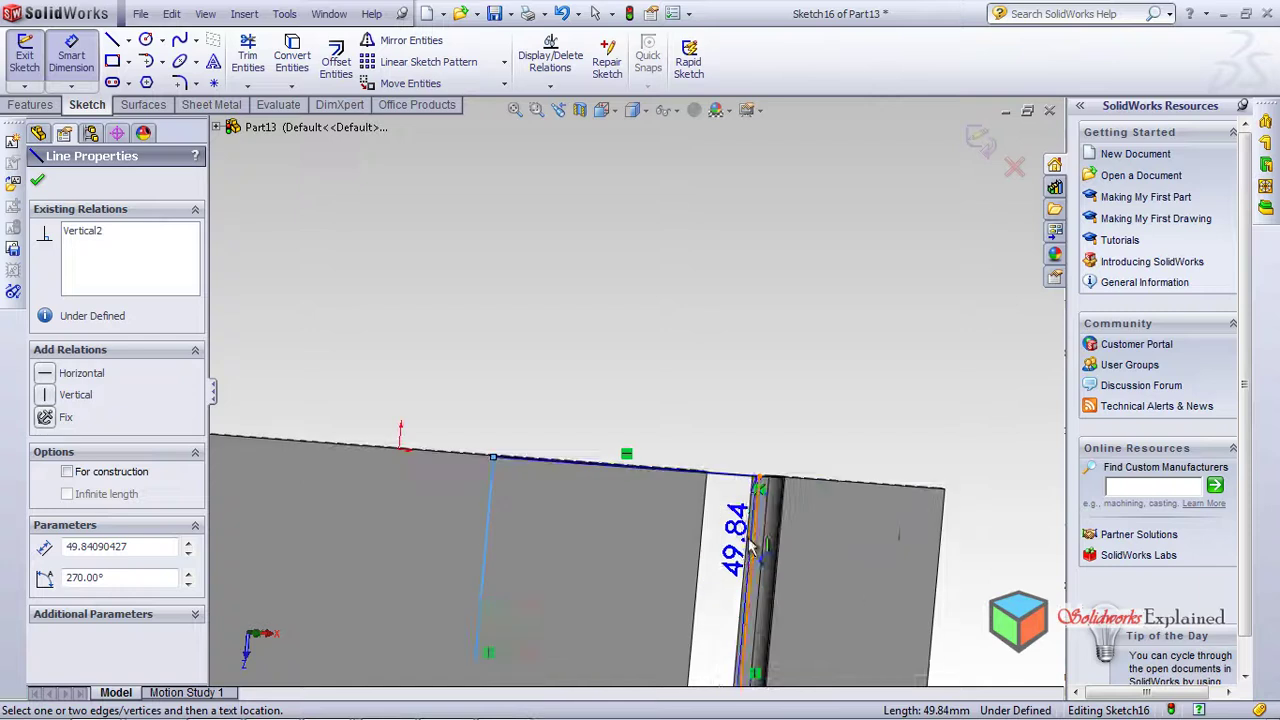
scroll(778, 512, "down", 6)
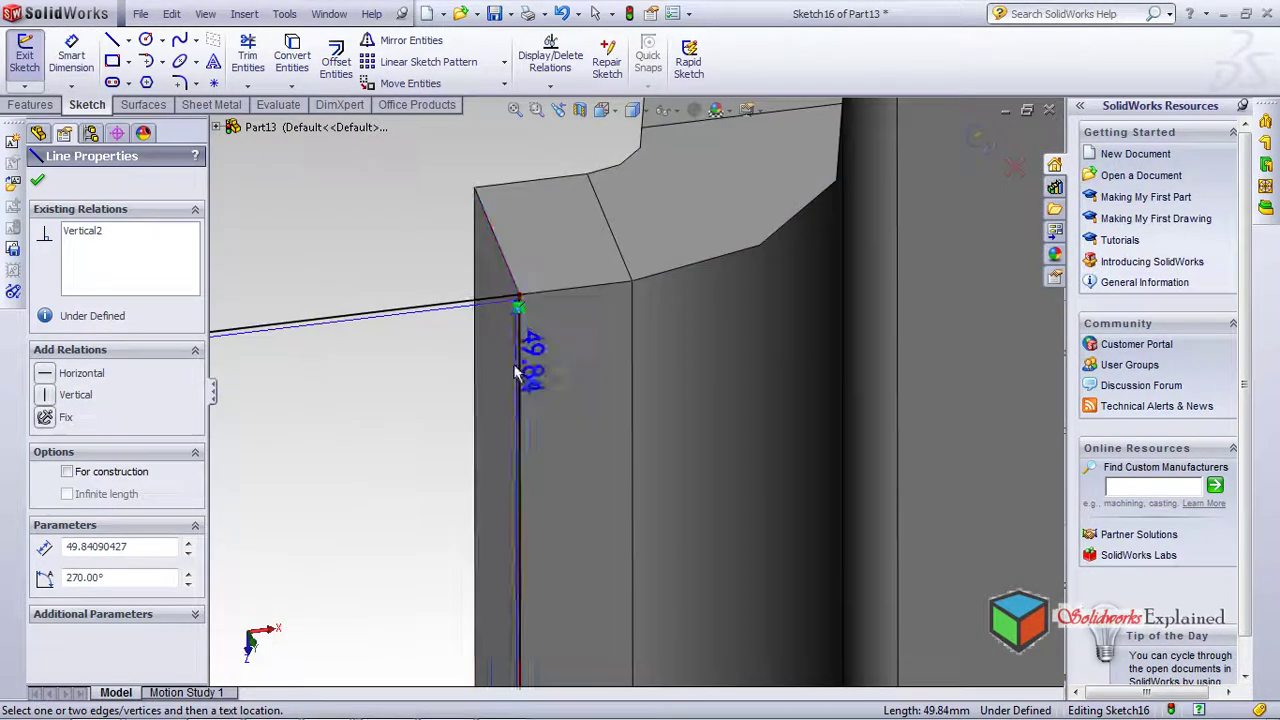
left_click(520, 356)
left_click(440, 306)
middle_click_drag(440, 300, 386, 277)
left_click(400, 300)
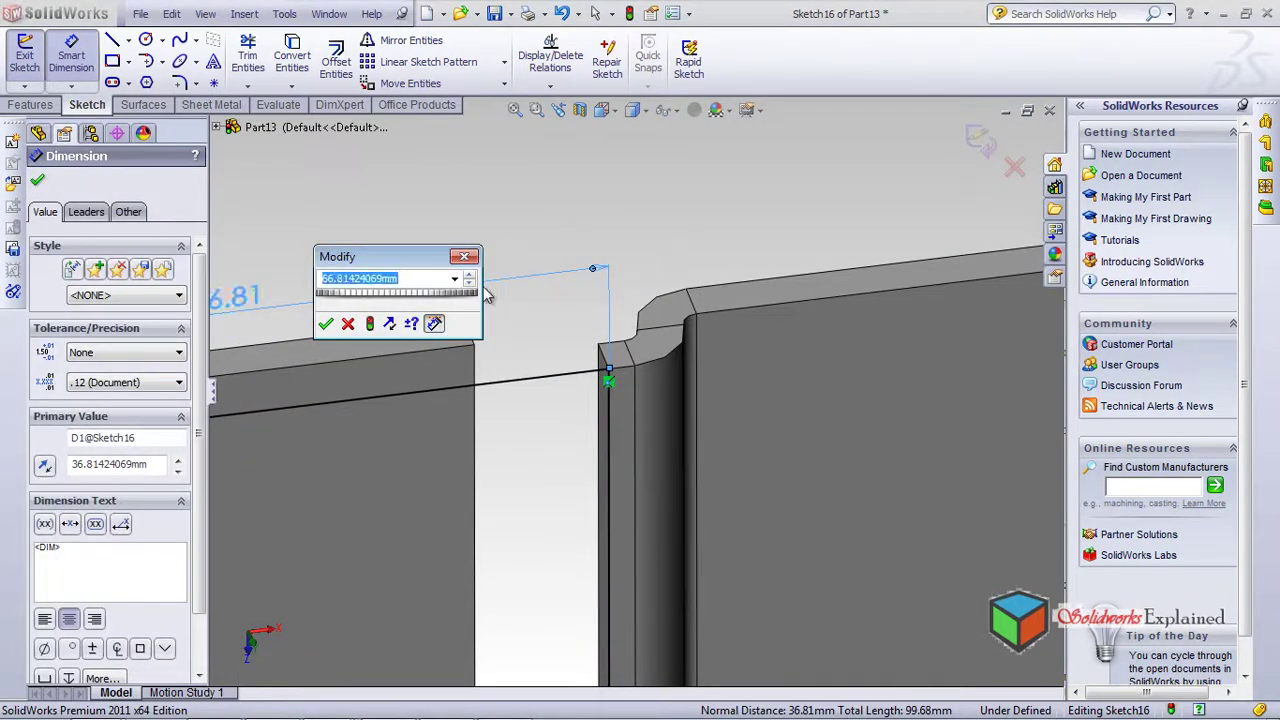
type("25")
key("Return")
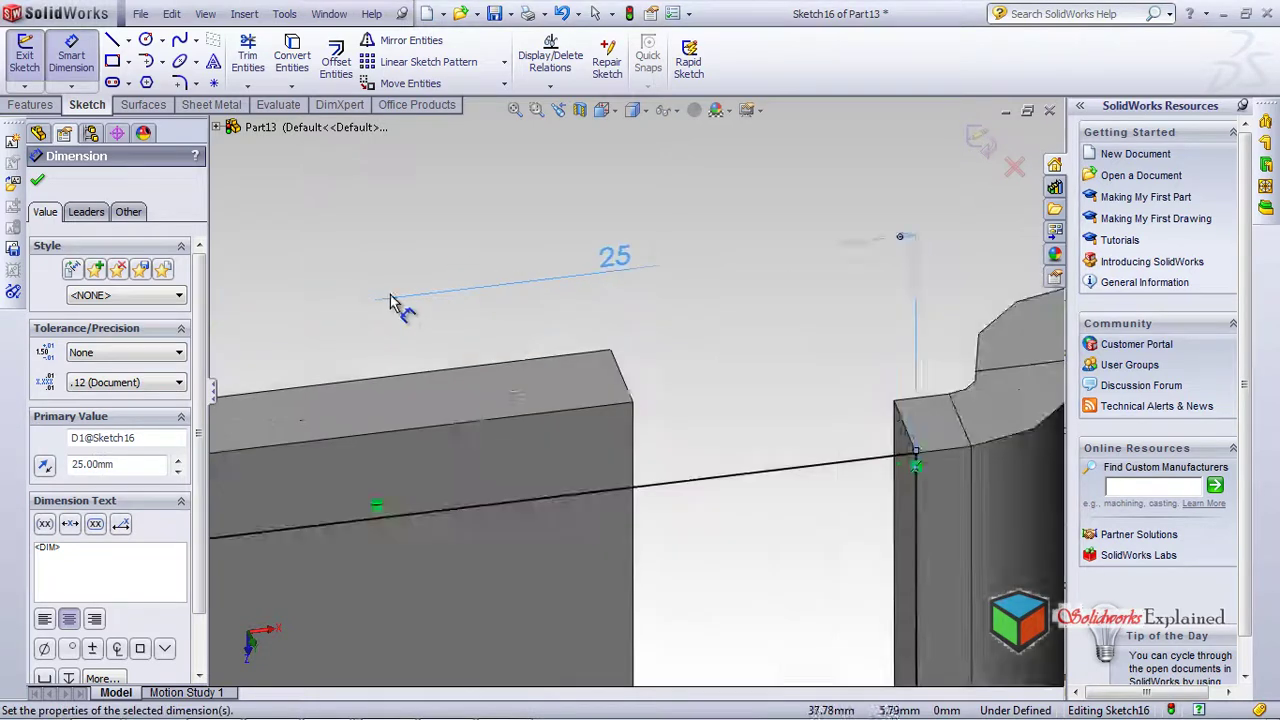
Reduce the rectangle's width dimension to 15 mm and finish dimensioning
middle_click_drag(390, 303, 437, 286)
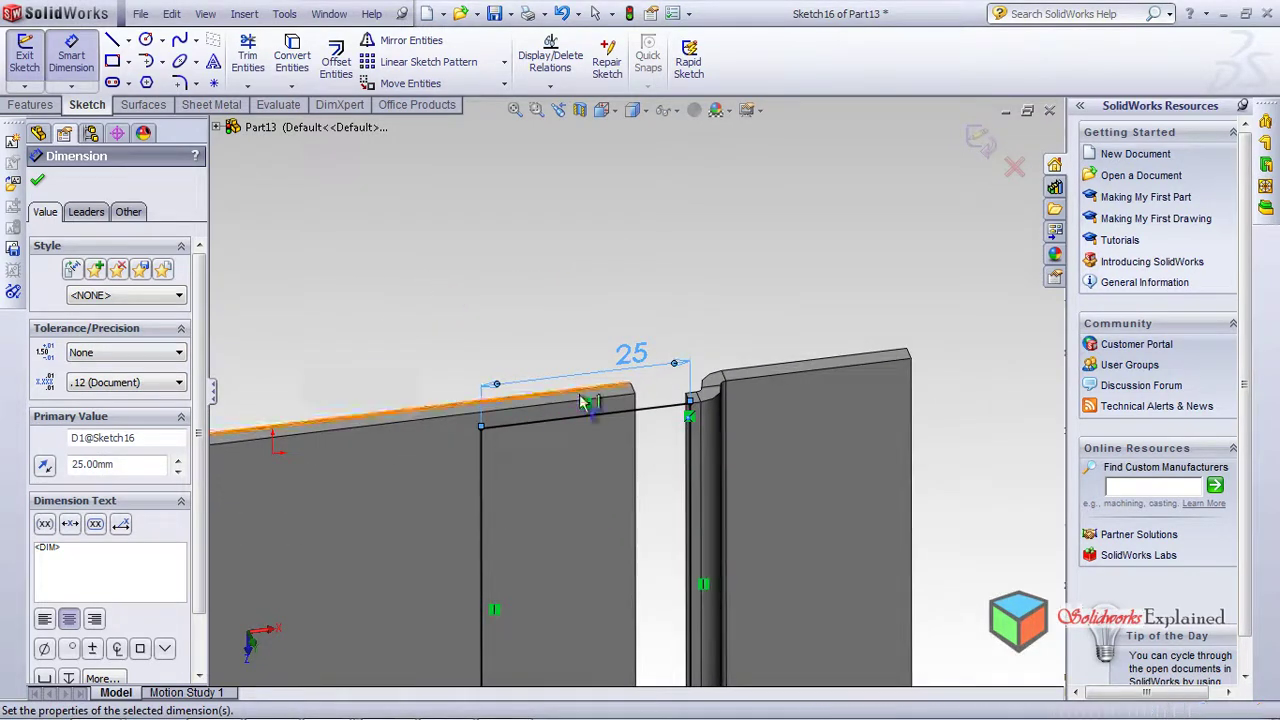
double_click(646, 357)
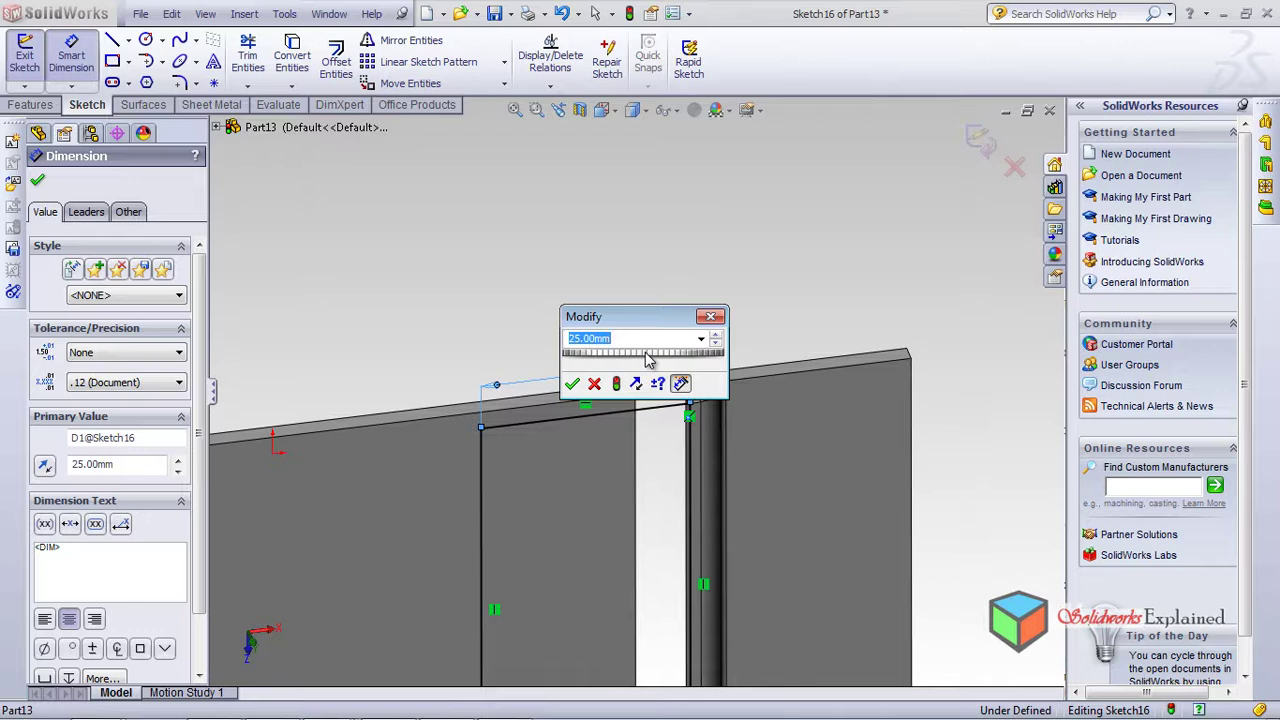
type("15")
key("Return")
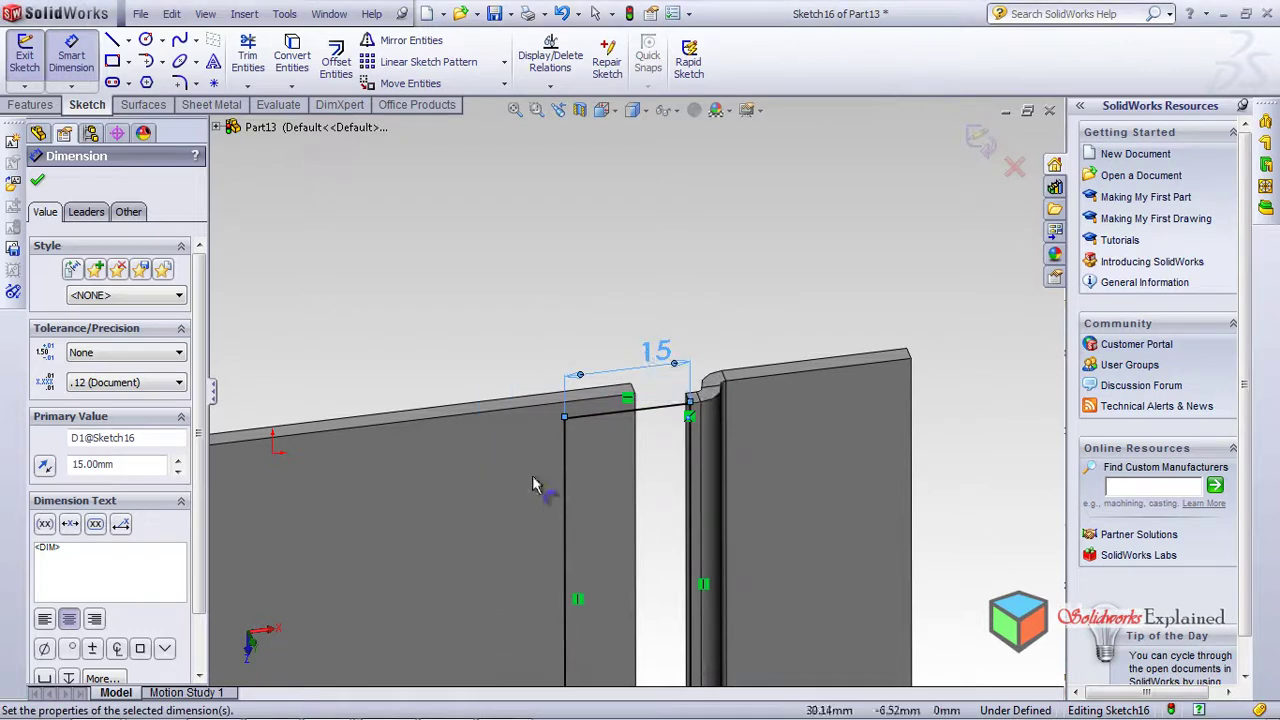
mouse_move(489, 334)
middle_mouse_down()
mouse_move(491, 466)
mouse_move(586, 586)
mouse_move(582, 468)
middle_mouse_up()
left_click(39, 182)
Examine how the rectangle lines up with the end of the jog edge and overlaps the first flange
scroll(631, 441, "up", 3)
mouse_move(657, 457)
middle_mouse_down()
mouse_move(631, 441)
mouse_move(549, 480)
middle_mouse_up()
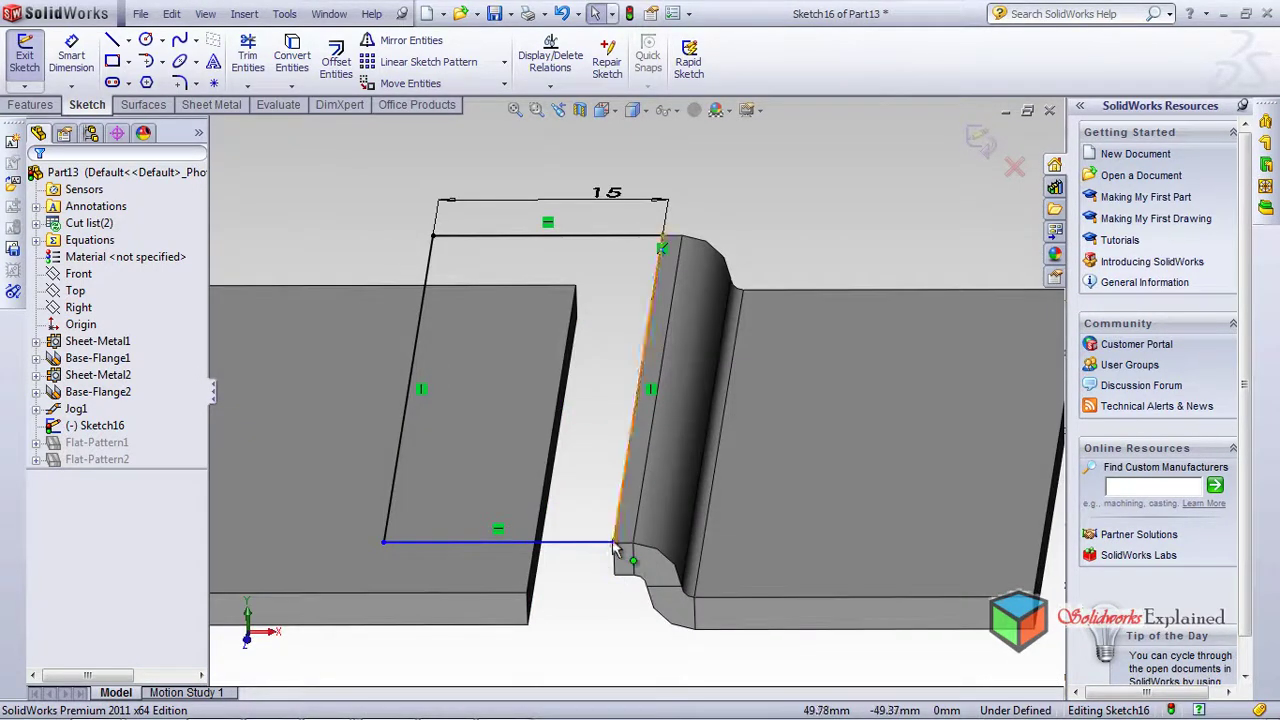
middle_click_drag(551, 579, 586, 480)
scroll(668, 525, "up", 2)
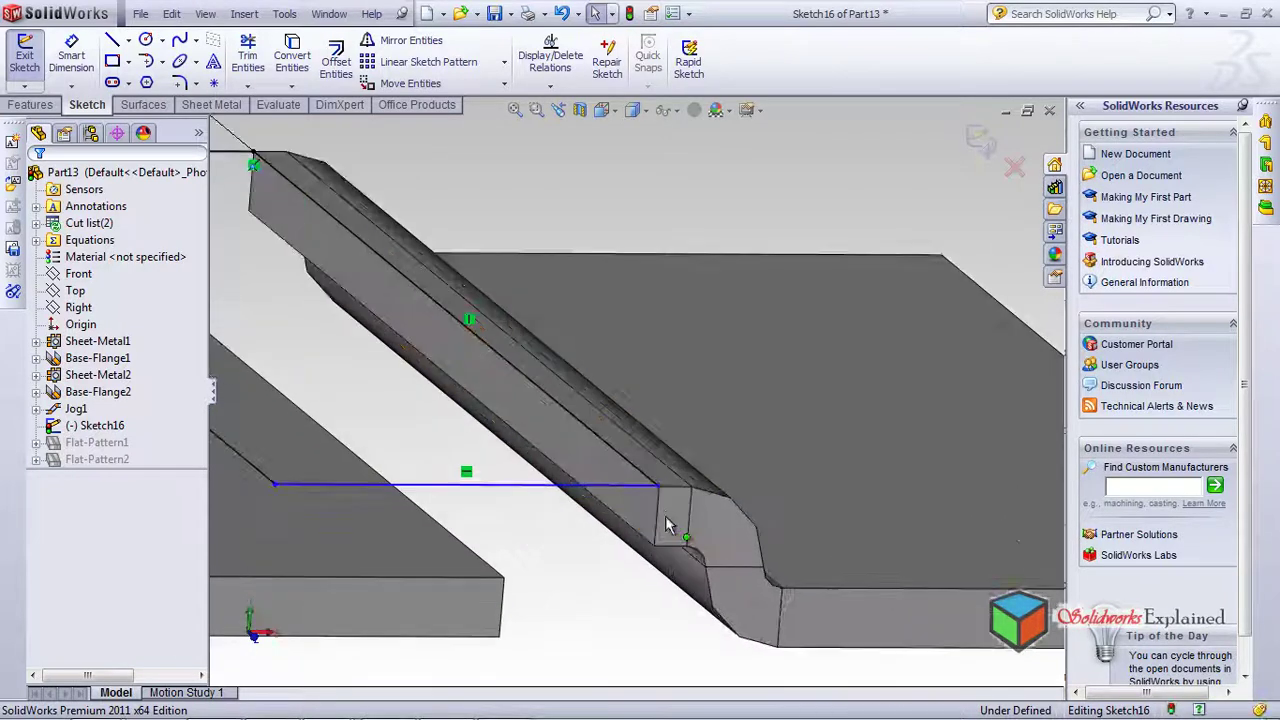
key("z")
key("z")
middle_click_drag(499, 470, 481, 511)
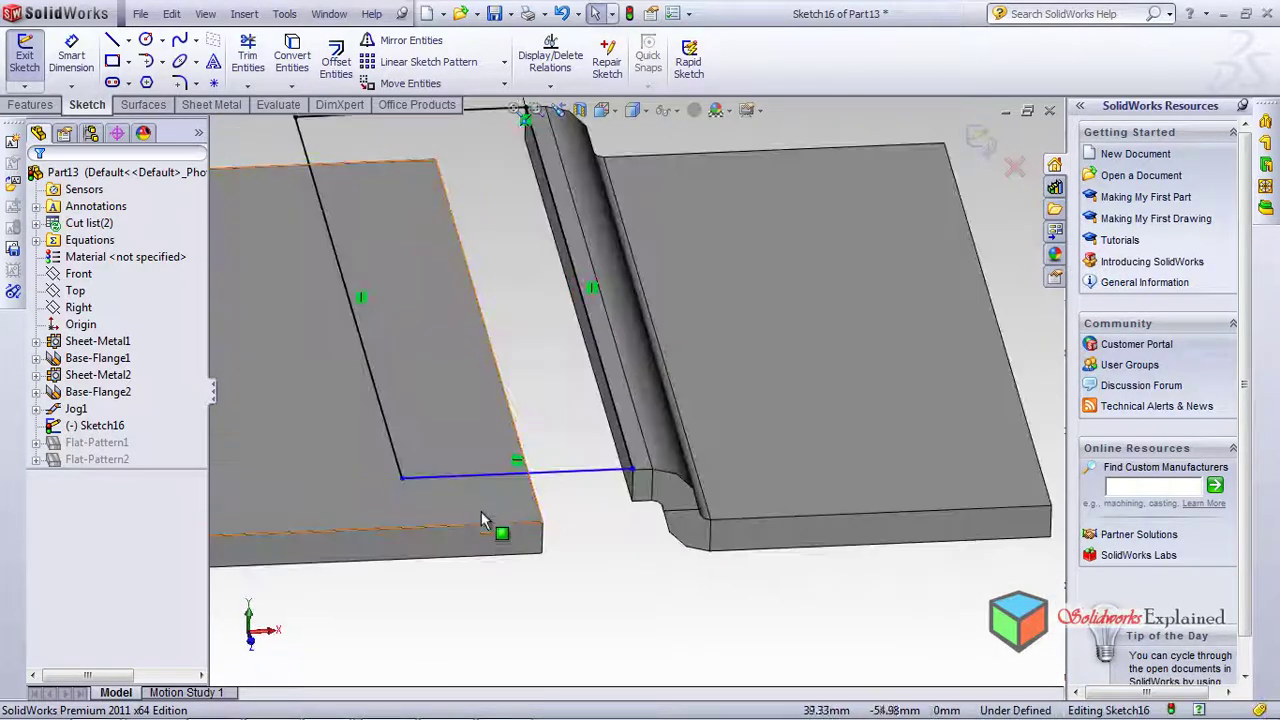
key("z")
Create a Base Flange/Tab from the rectangle sketch, merging it with the jogged flange
left_click(210, 105)
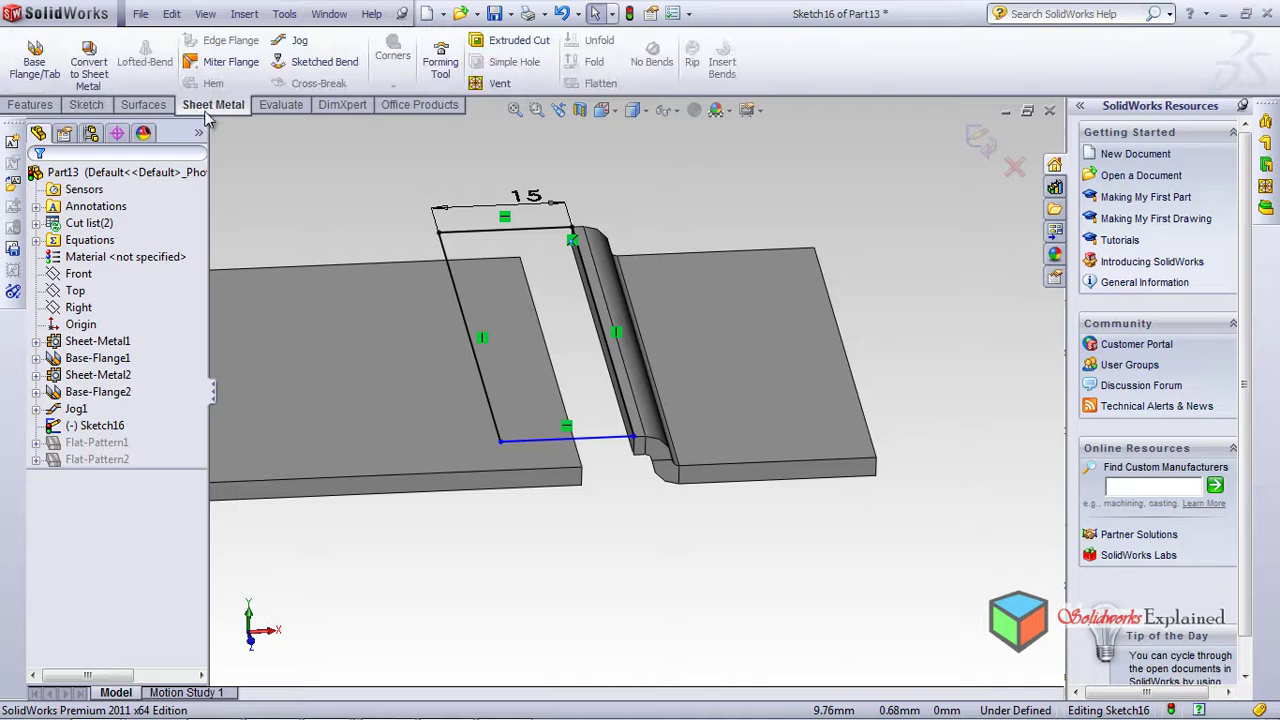
left_click(27, 75)
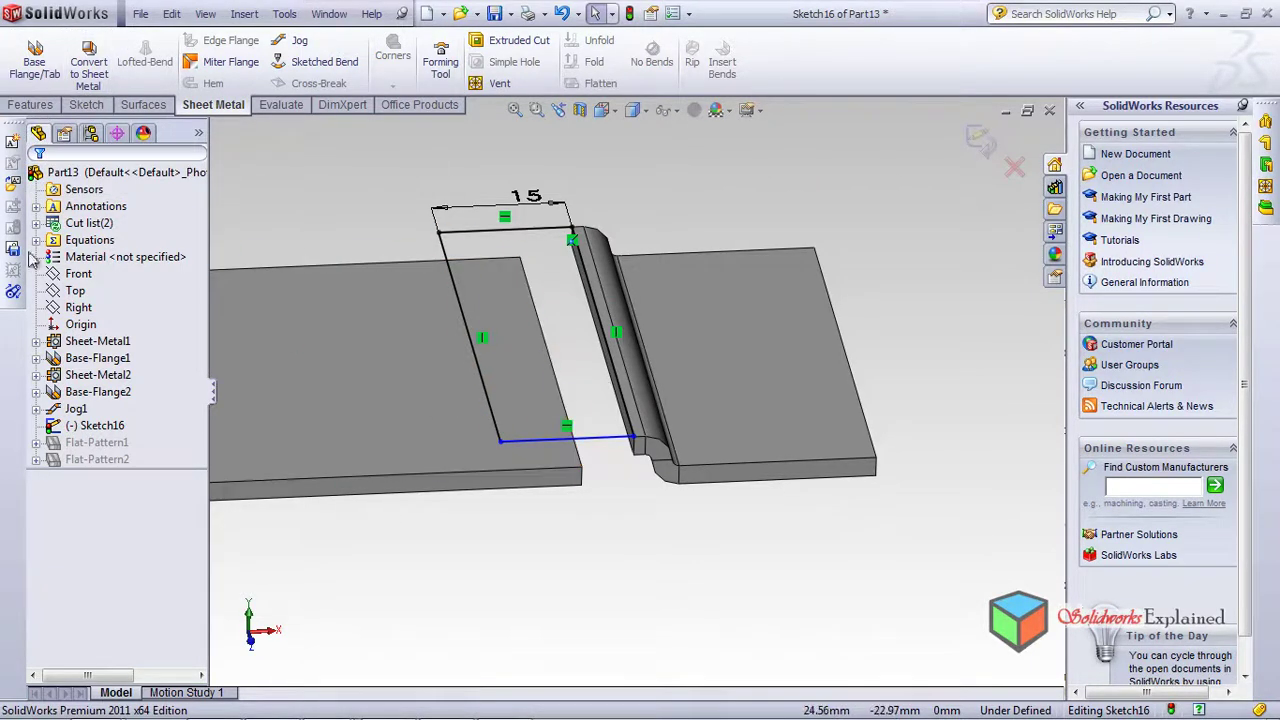
left_click(30, 62)
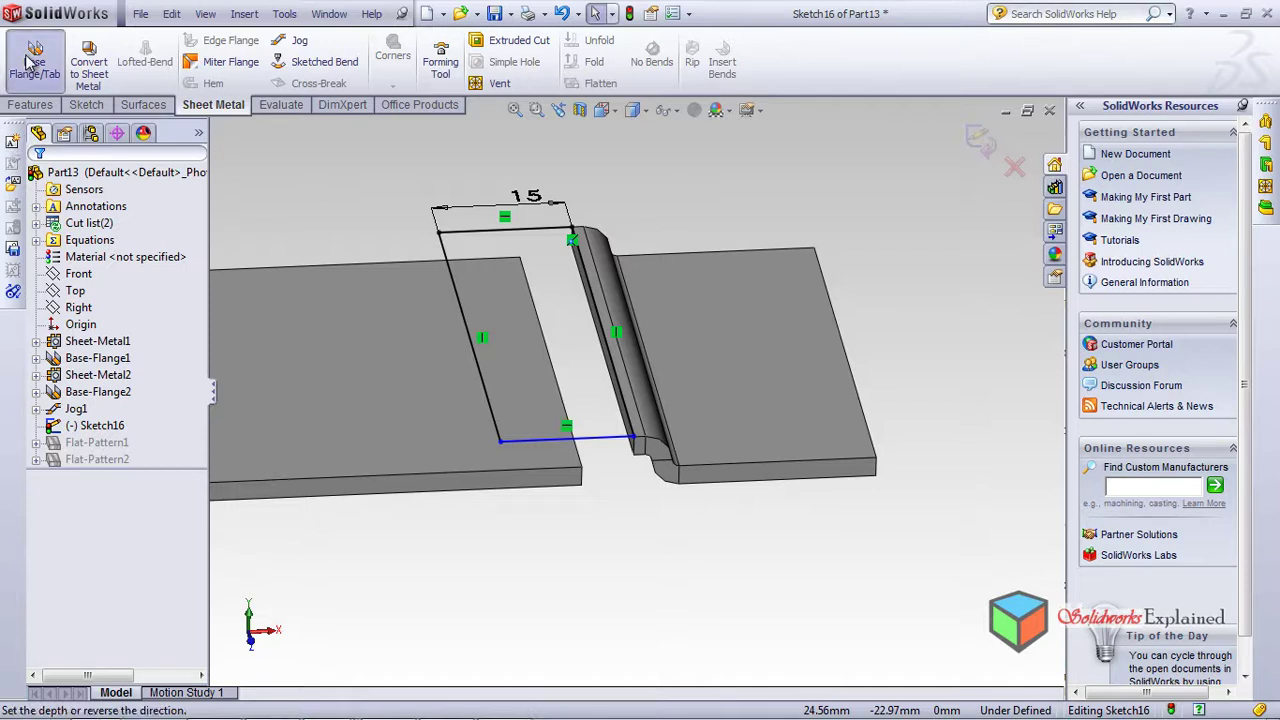
left_click(565, 470)
middle_click_drag(565, 470, 537, 418)
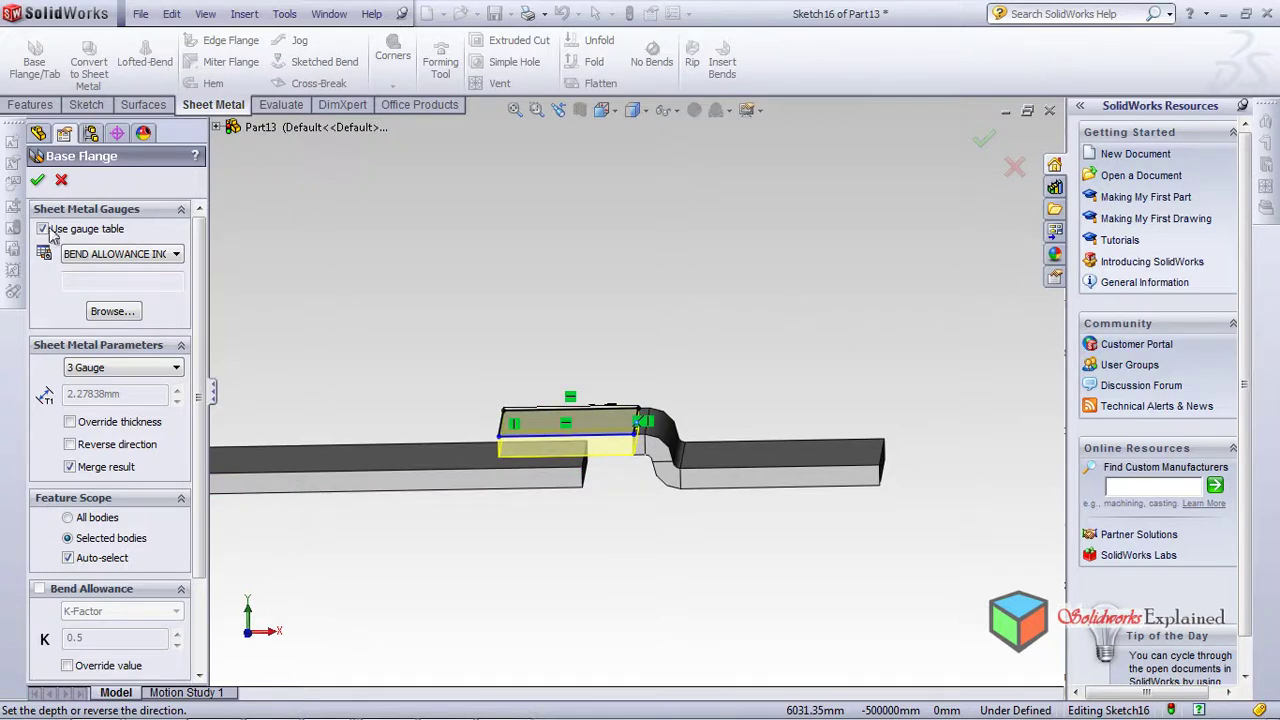
left_click(37, 180)
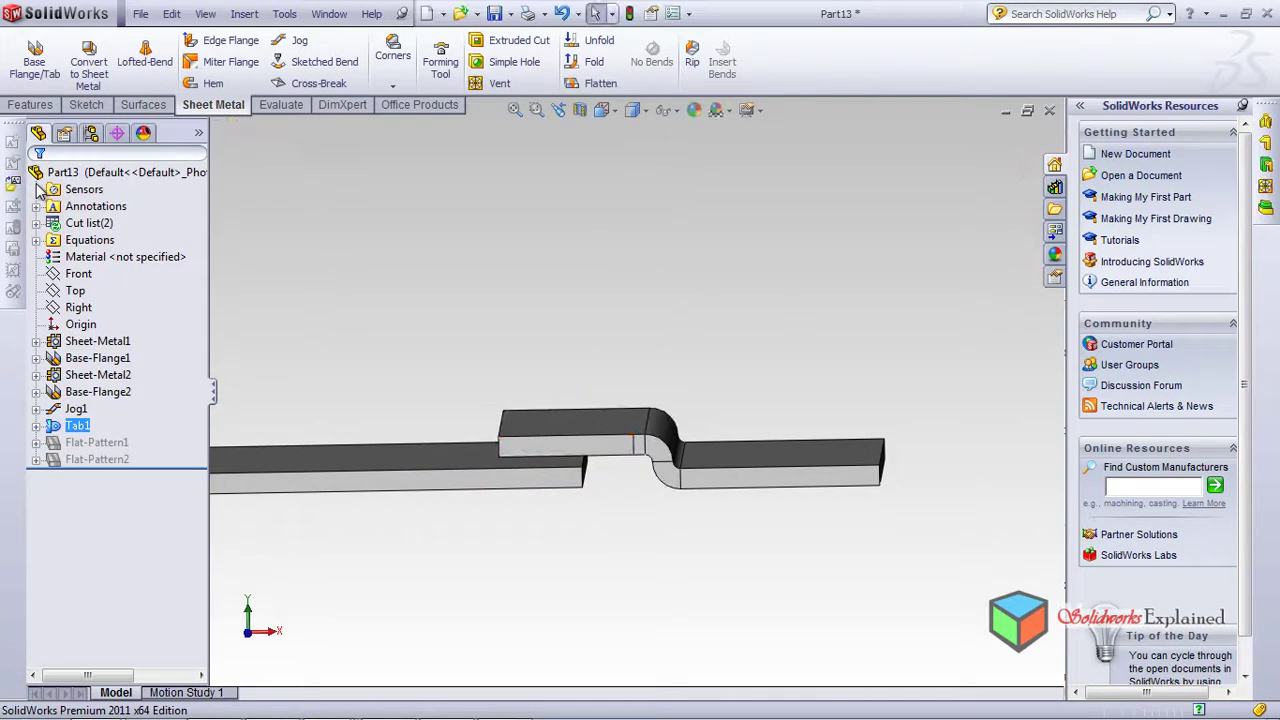
Start a sketch on the first base flange's end face beneath the new tab
mouse_move(520, 440)
middle_mouse_down()
mouse_move(531, 625)
mouse_move(528, 418)
mouse_move(526, 480)
mouse_move(523, 428)
middle_mouse_up()
scroll(586, 498, "down", 5)
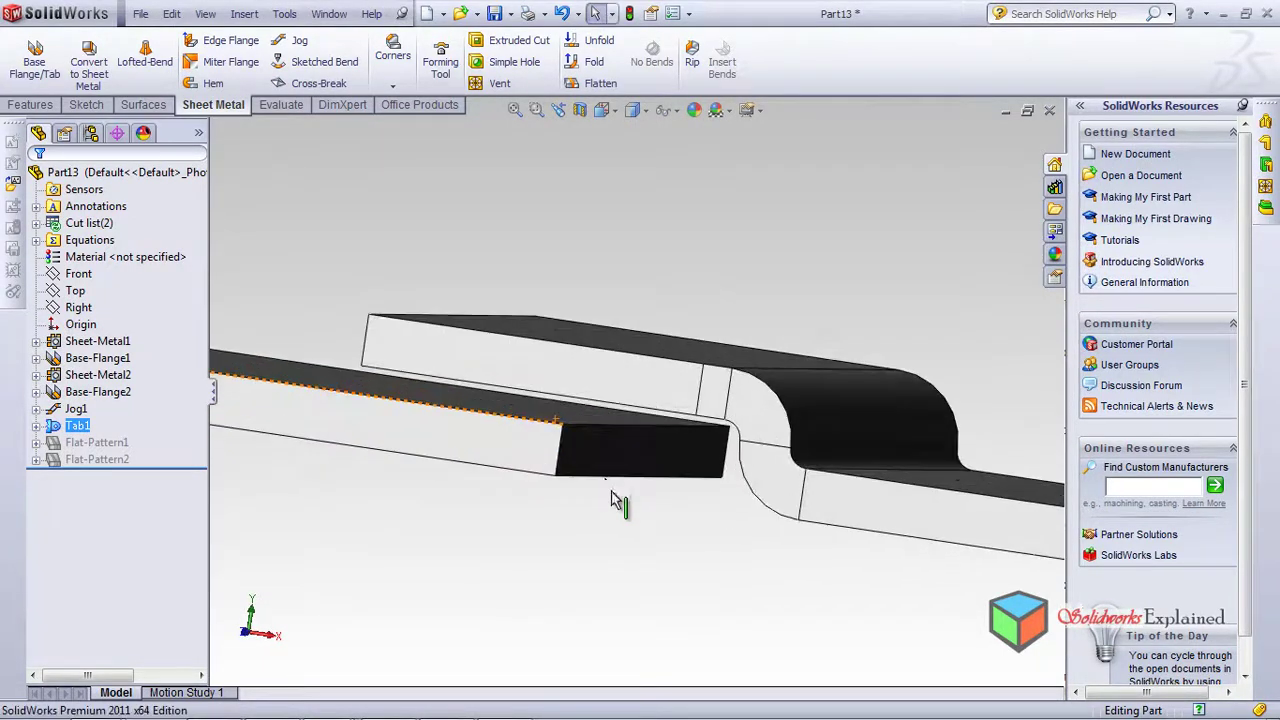
left_click(566, 450)
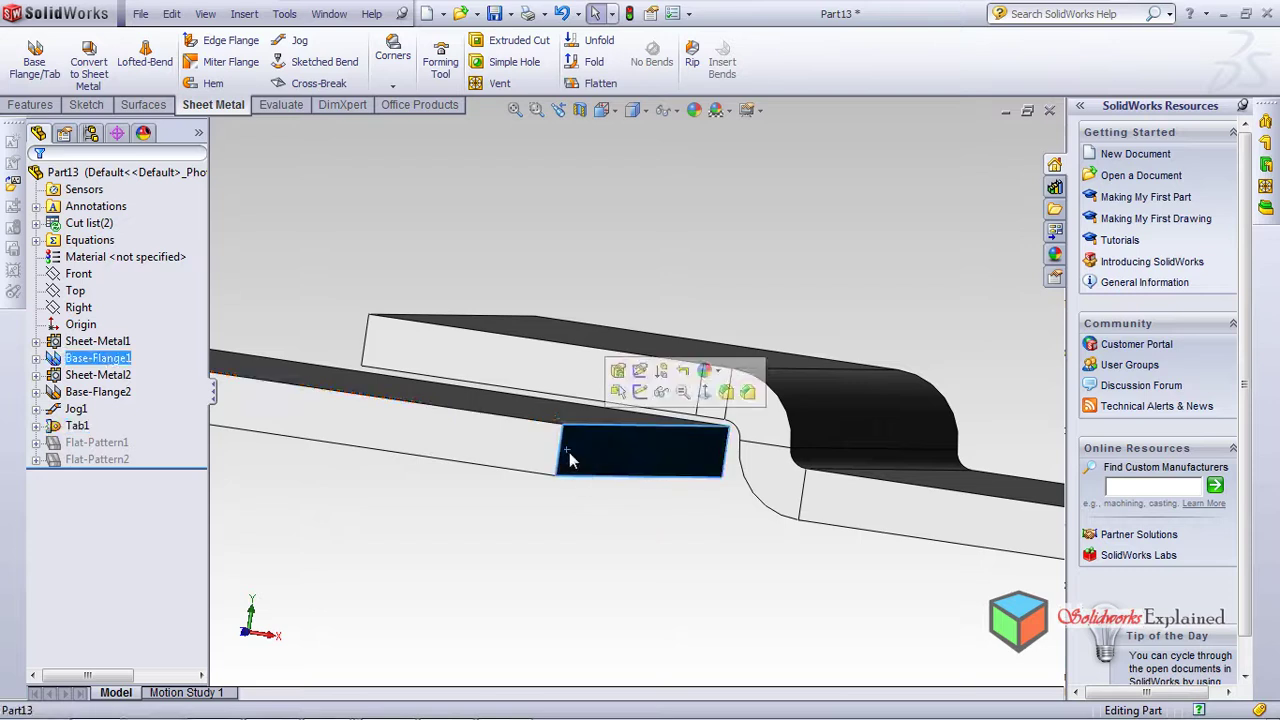
left_click(45, 75)
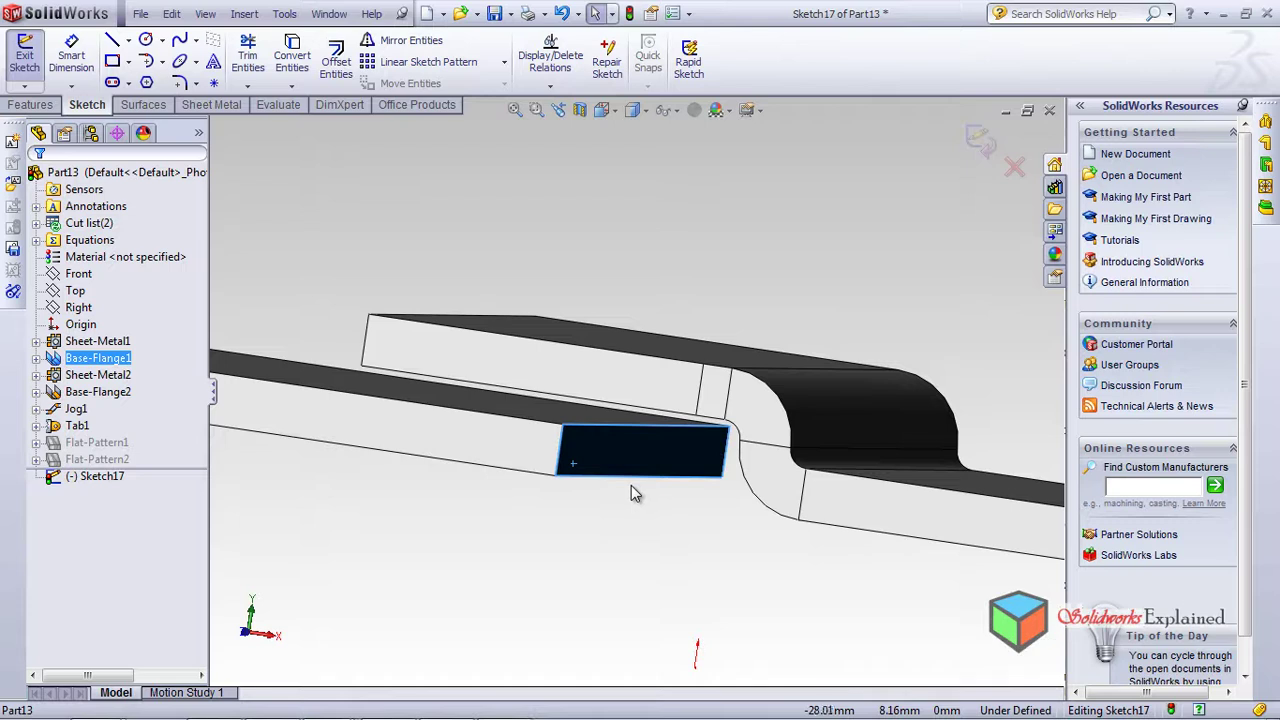
Try to create a Base Flange/Tab from the upper edge of the first flange's end face without drawing a profile
left_click(592, 426)
mouse_move(447, 511)
middle_mouse_down()
mouse_move(446, 489)
mouse_move(450, 500)
middle_mouse_up()
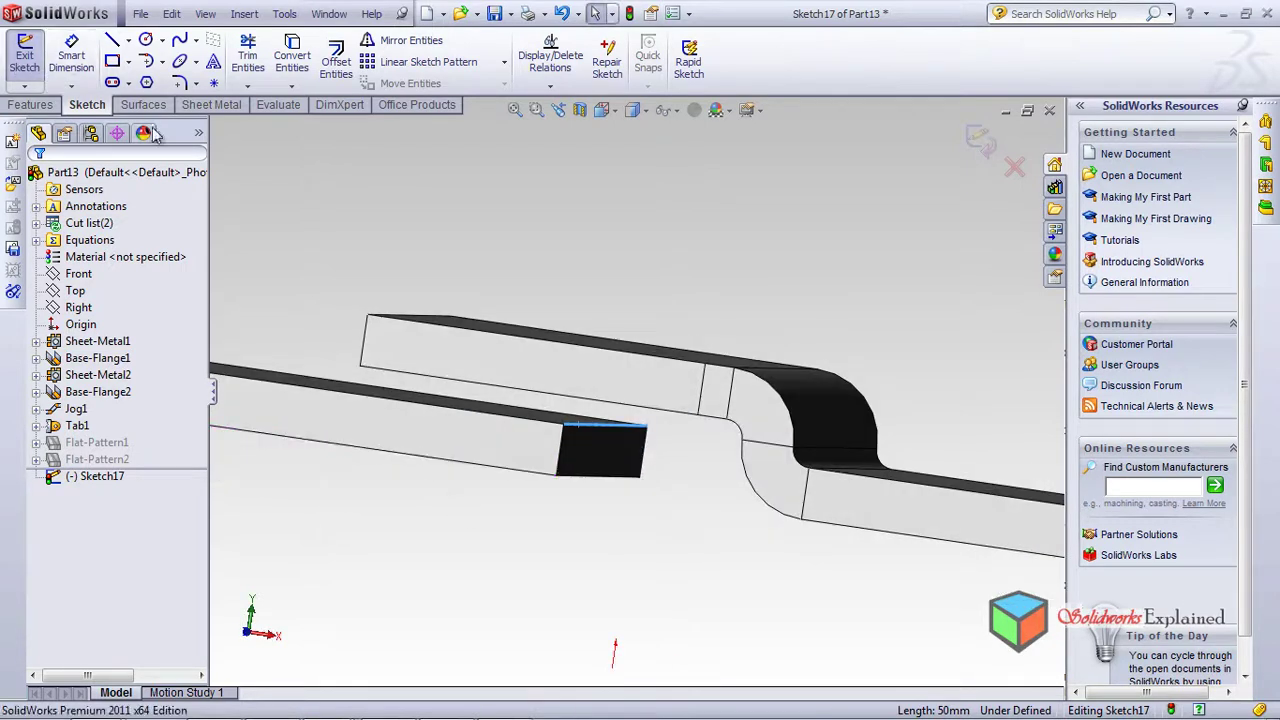
left_click(213, 104)
left_click(35, 60)
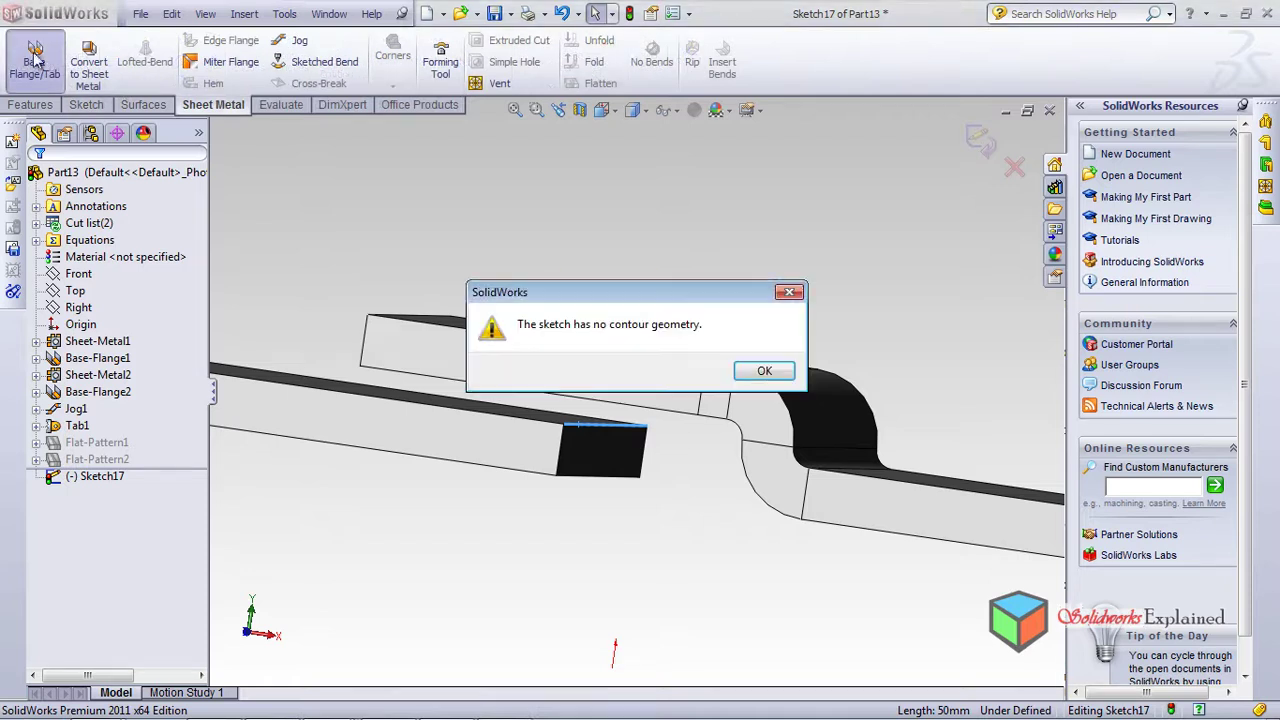
left_click(765, 372)
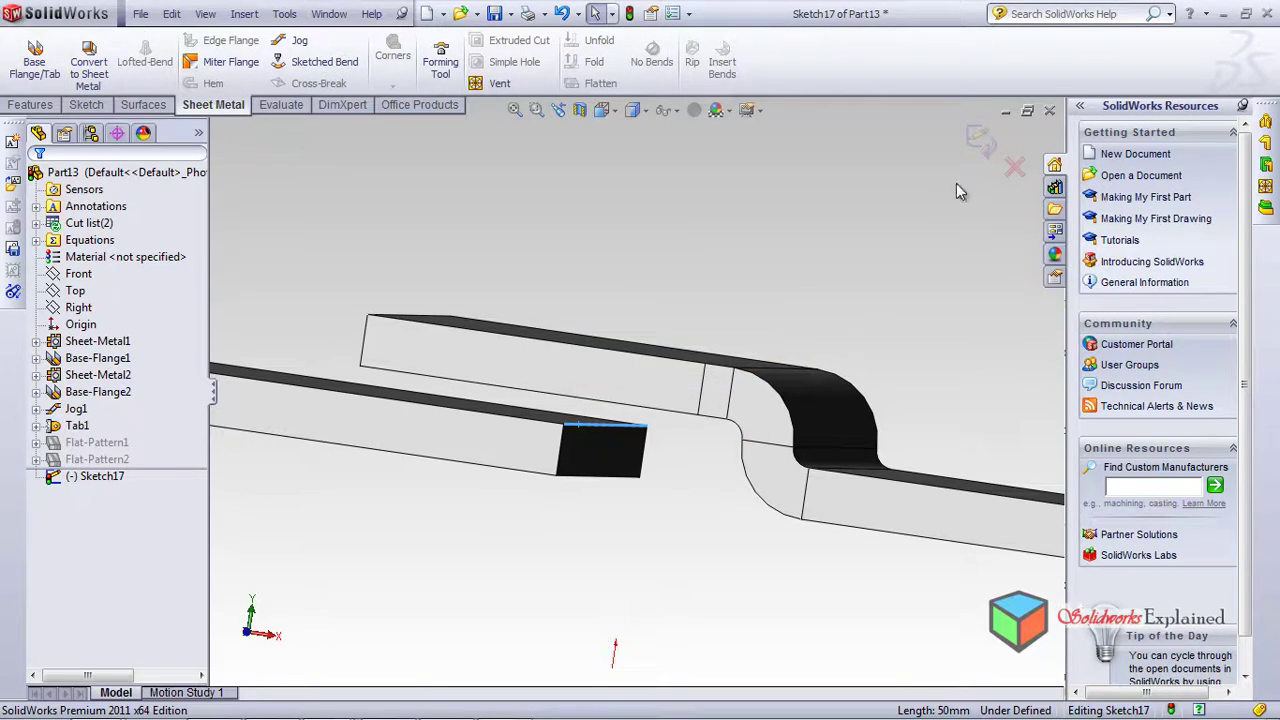
Exit the empty sketch and start a Hem on the upper outer end edge of the jogged flange
left_click(981, 140)
mouse_move(625, 512)
middle_mouse_down()
mouse_move(630, 565)
mouse_move(651, 538)
mouse_move(612, 483)
mouse_move(520, 640)
mouse_move(525, 426)
mouse_move(497, 457)
mouse_move(517, 452)
middle_mouse_up()
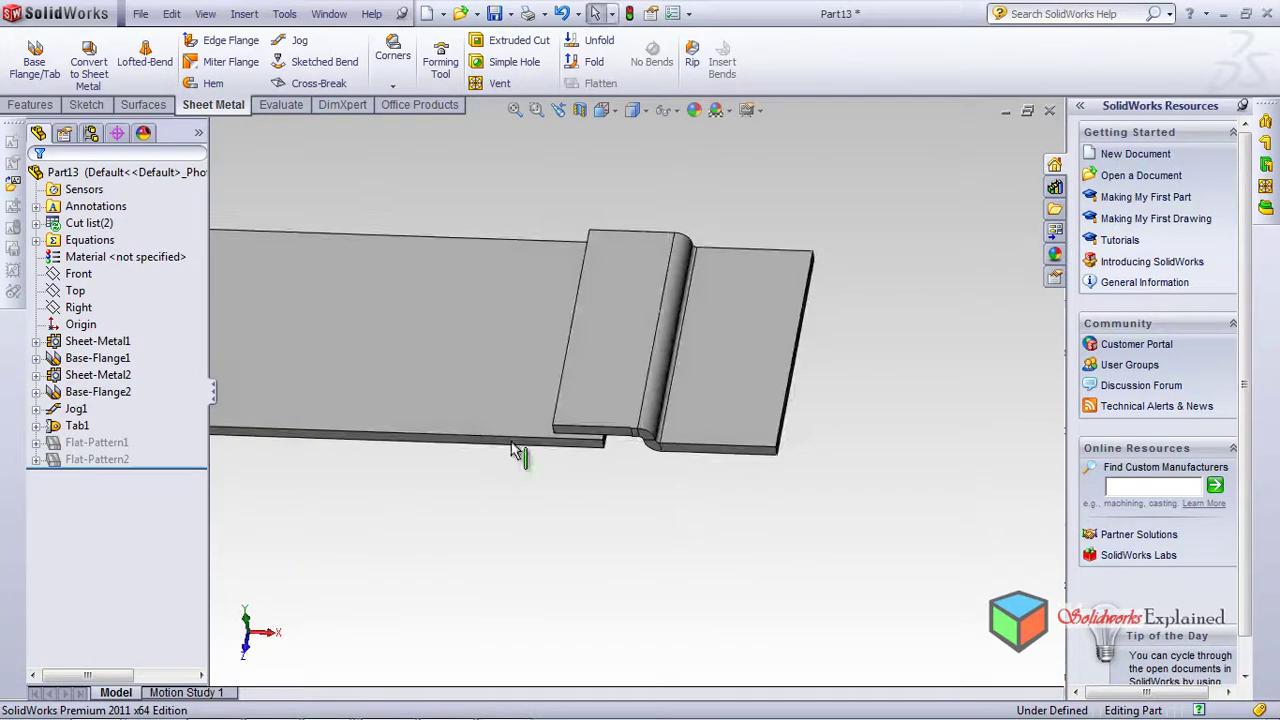
left_click(228, 88)
middle_click_drag(573, 418, 520, 630)
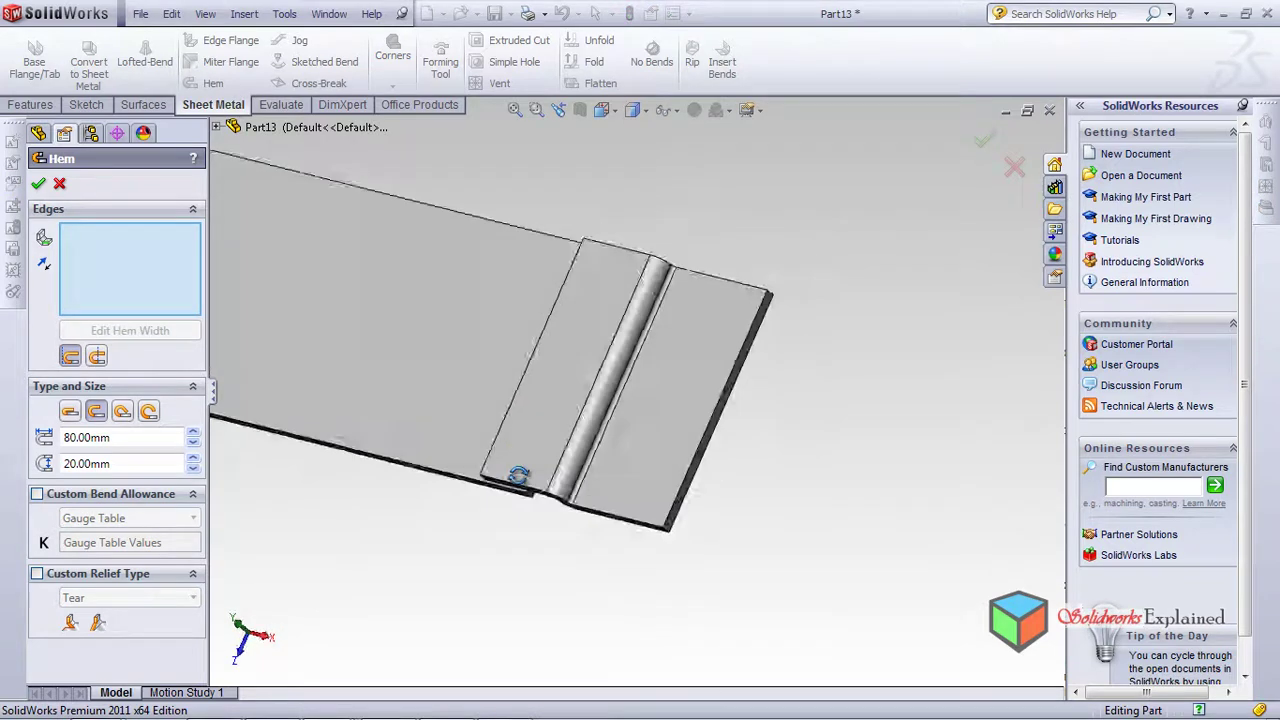
scroll(697, 507, "down", 3)
middle_click_drag(749, 486, 567, 375)
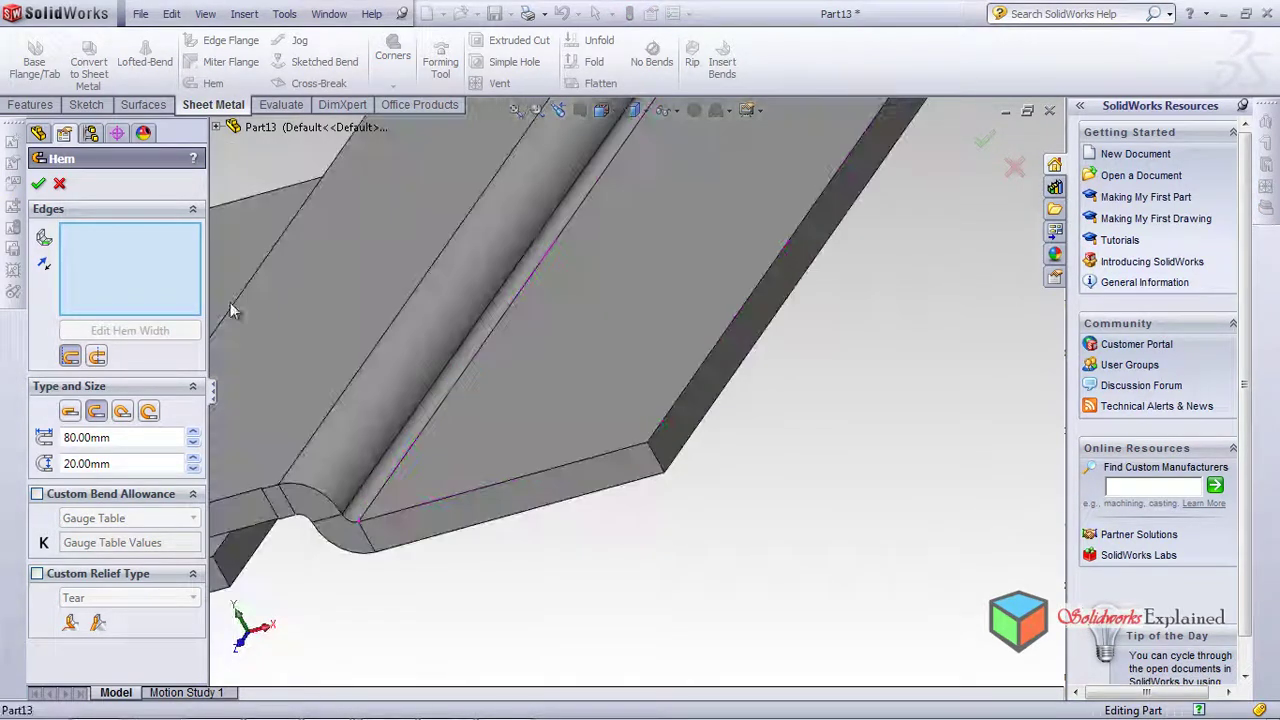
left_click(673, 411)
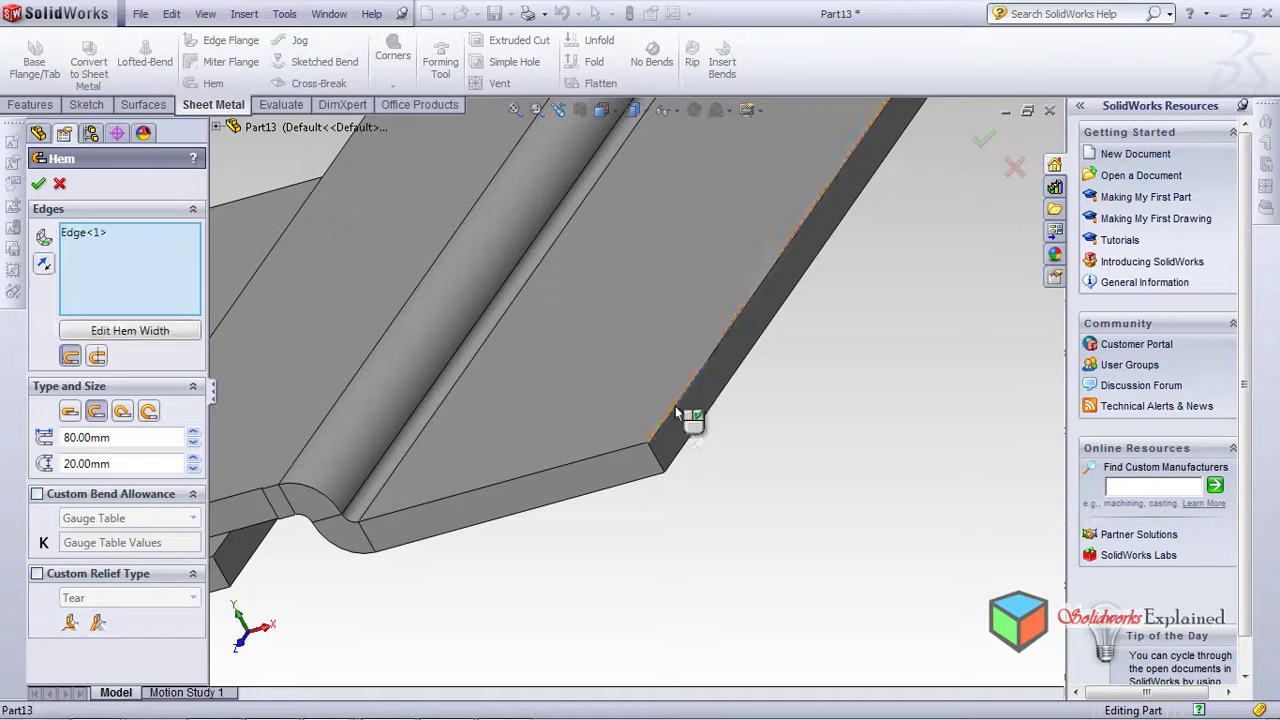
Compare the Material Inside and Bend Outside positions for the hem, and set it to Bend Outside
middle_click_drag(285, 230, 434, 271)
scroll(548, 380, "up", 5)
scroll(655, 352, "down", 3)
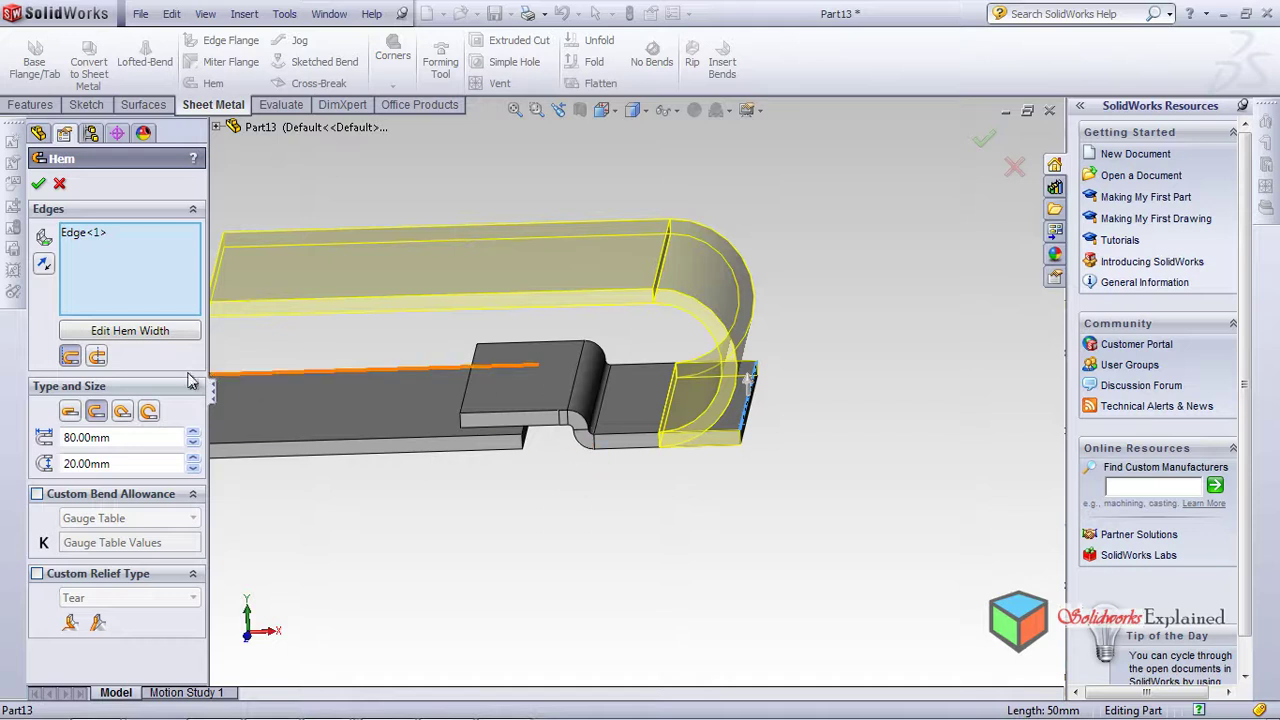
left_click(97, 358)
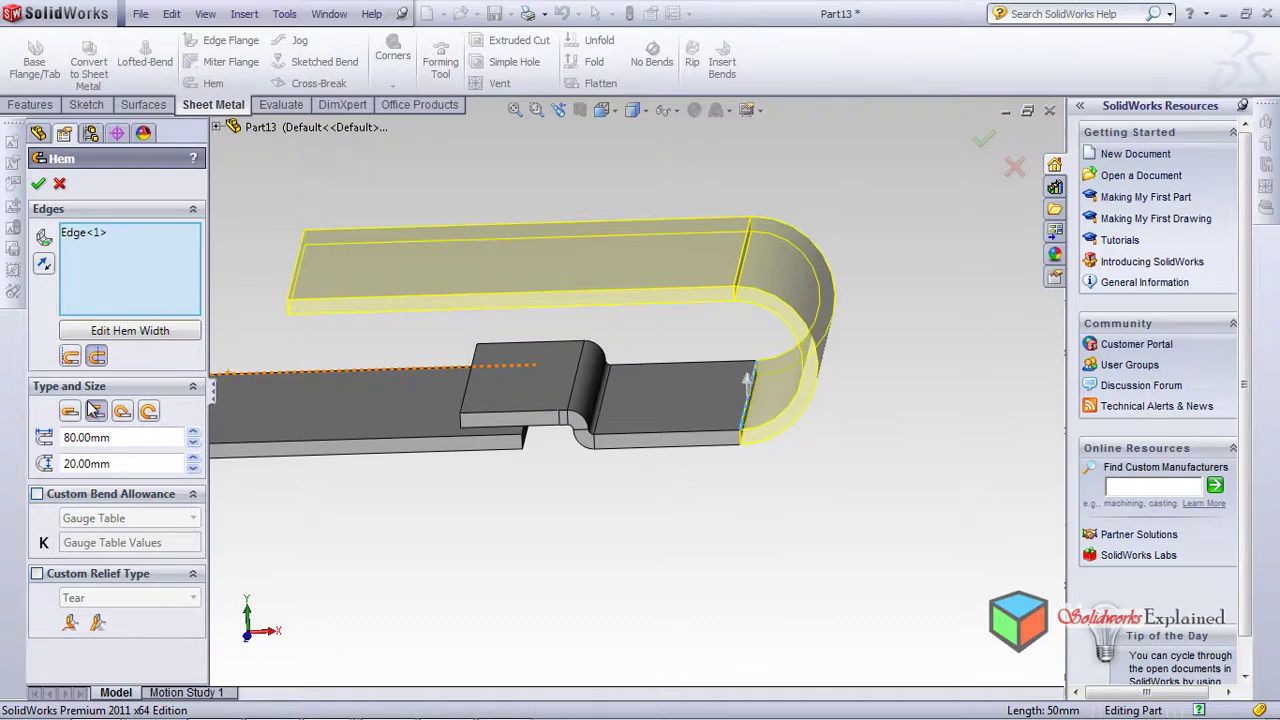
left_click(70, 358)
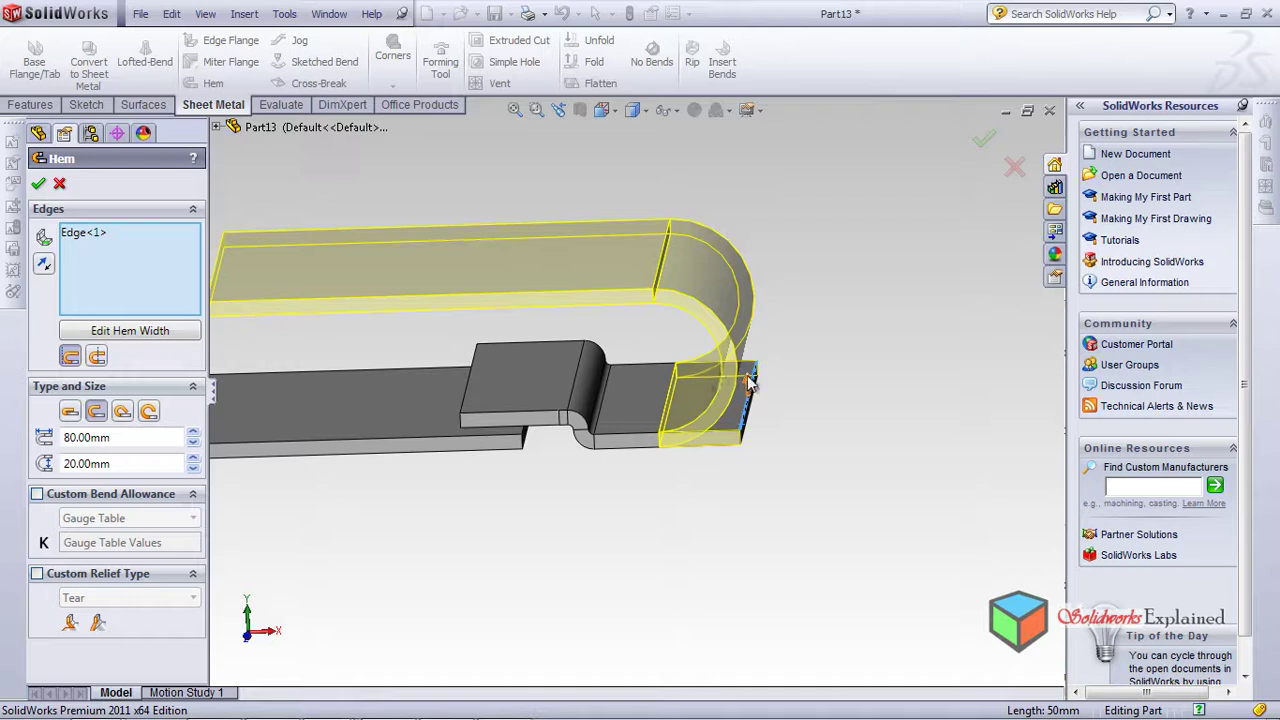
left_click(97, 357)
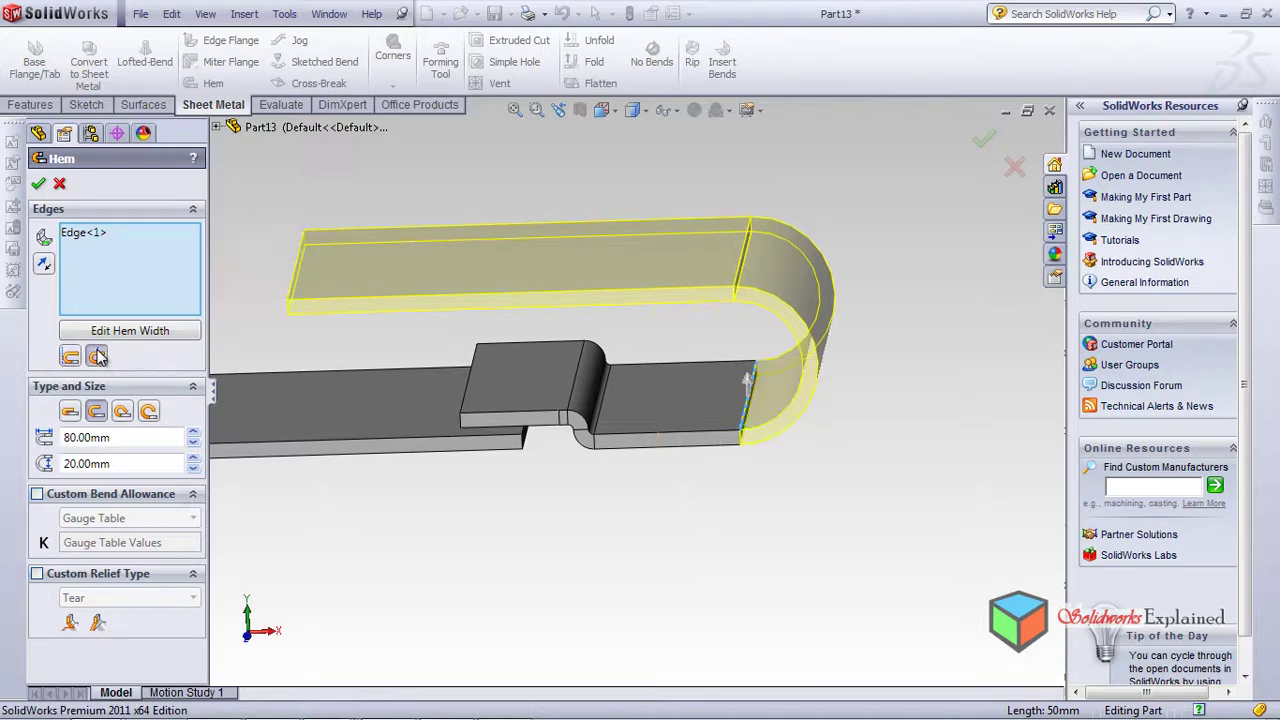
Preview the hem as Closed and reverse its direction so that it folds beneath the flange
left_click(69, 411)
middle_click_drag(296, 482, 280, 450)
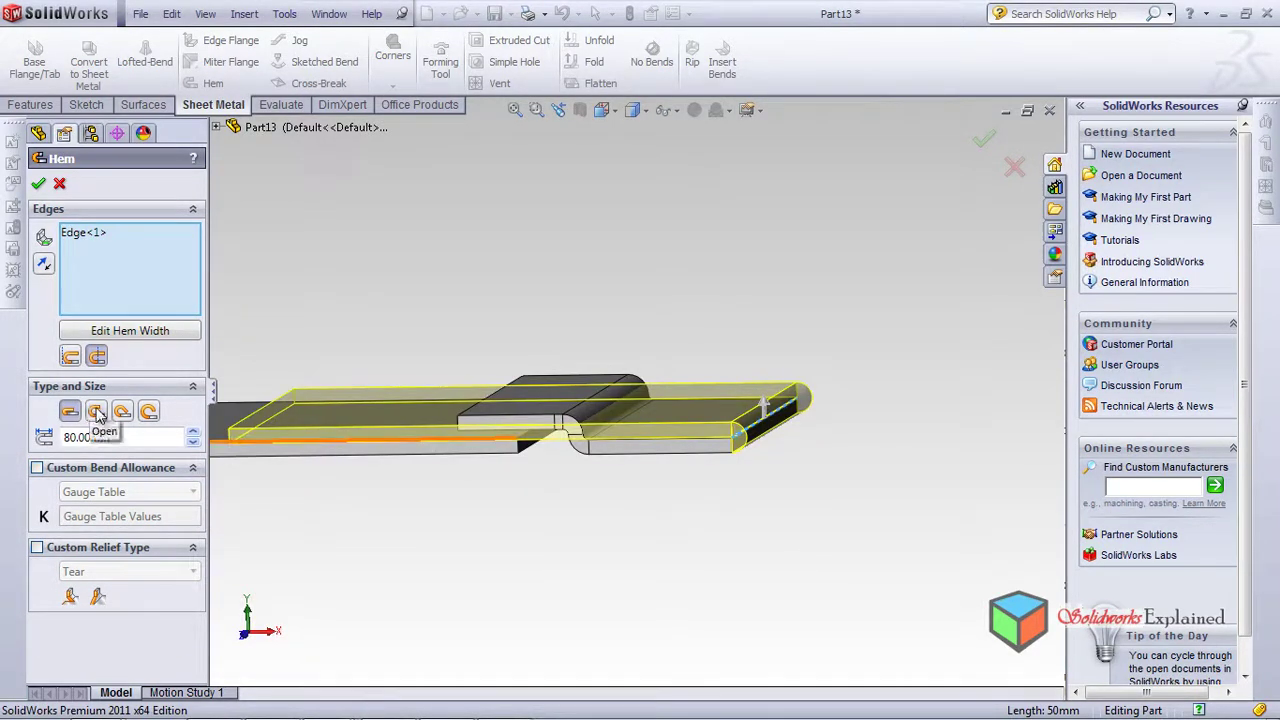
left_click(43, 263)
middle_click_drag(461, 421, 751, 491)
scroll(751, 491, "down", 6)
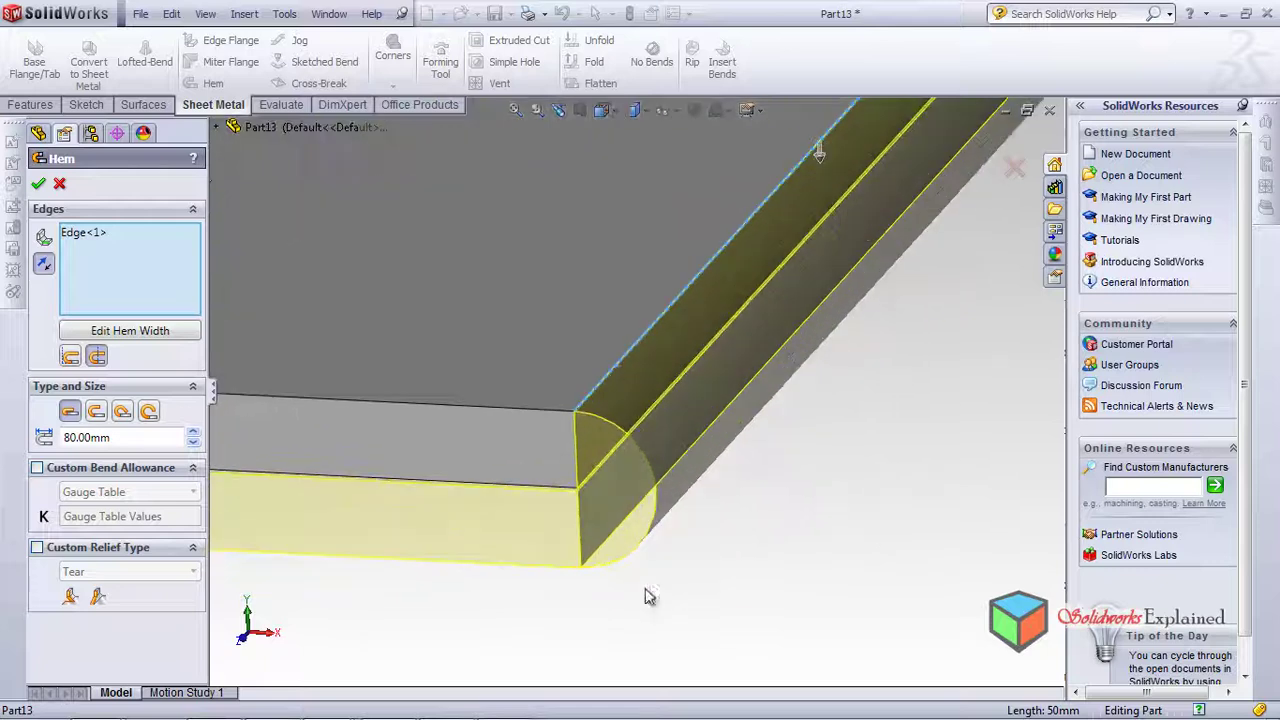
scroll(648, 596, "up", 5)
Try the Open, Tear Drop and Rolled hem types on the flange edge
left_click(96, 411)
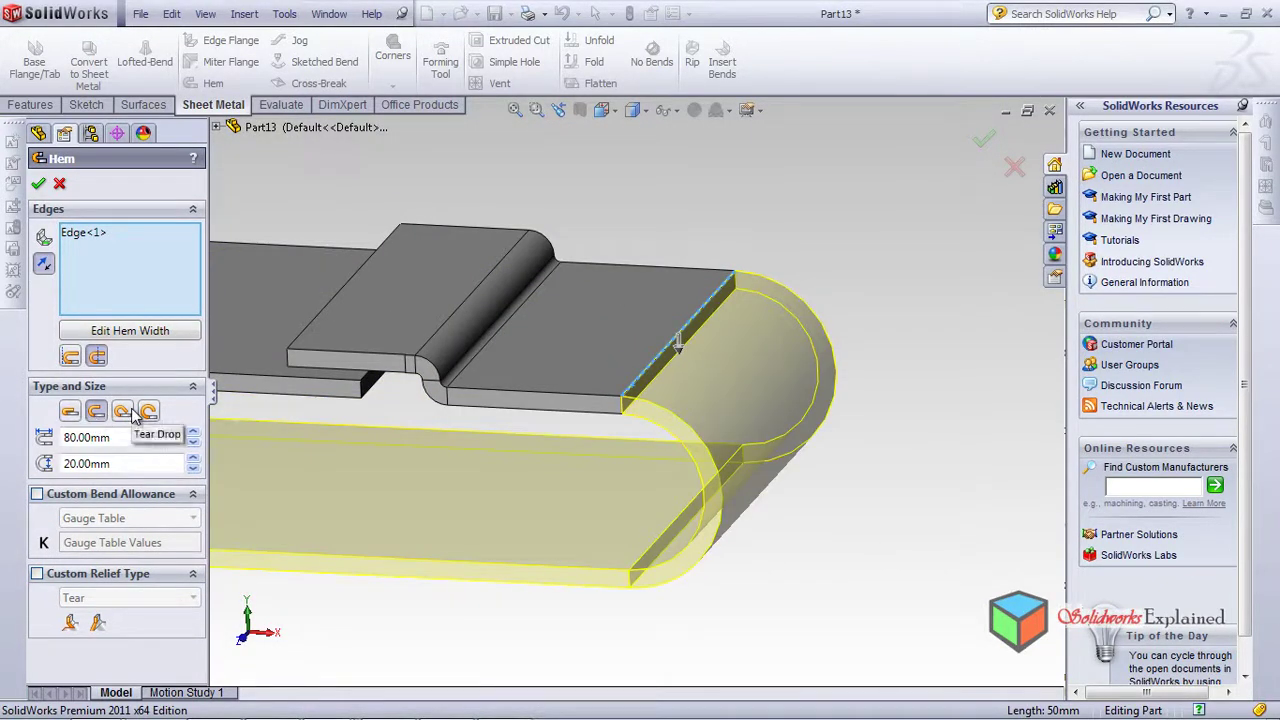
left_click(132, 413)
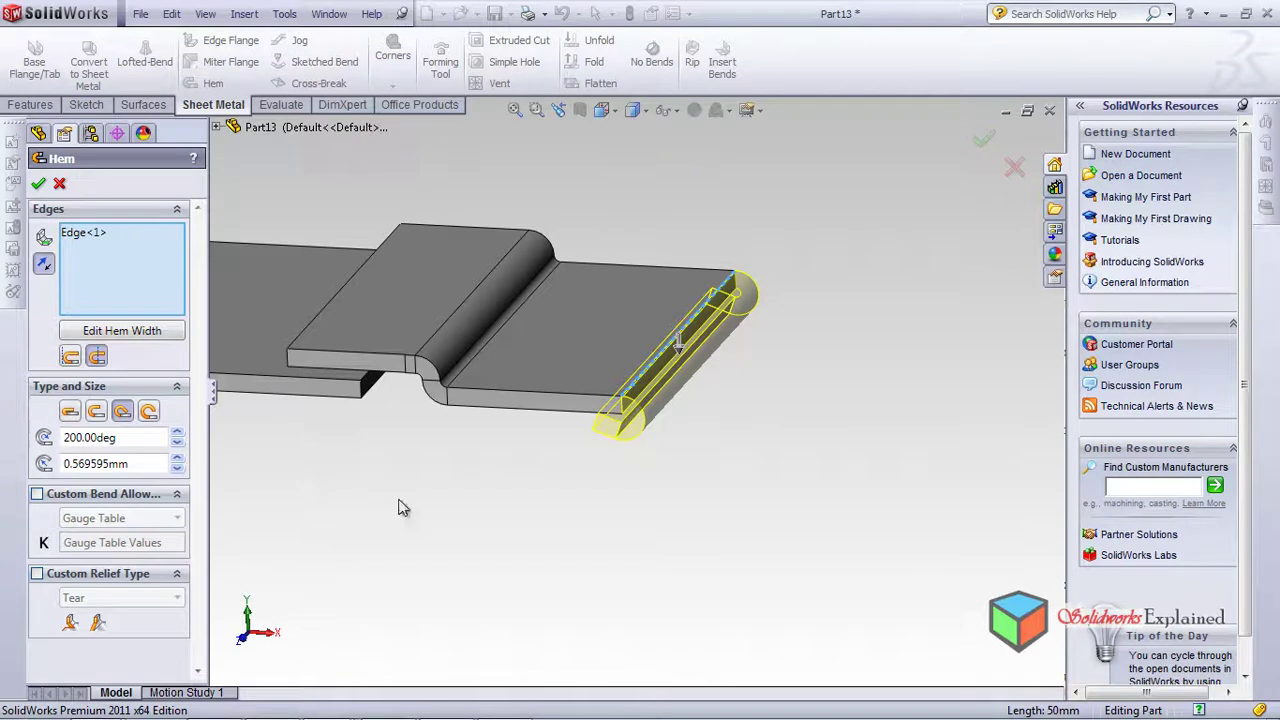
middle_click_drag(400, 509, 610, 405)
scroll(611, 402, "down", 5)
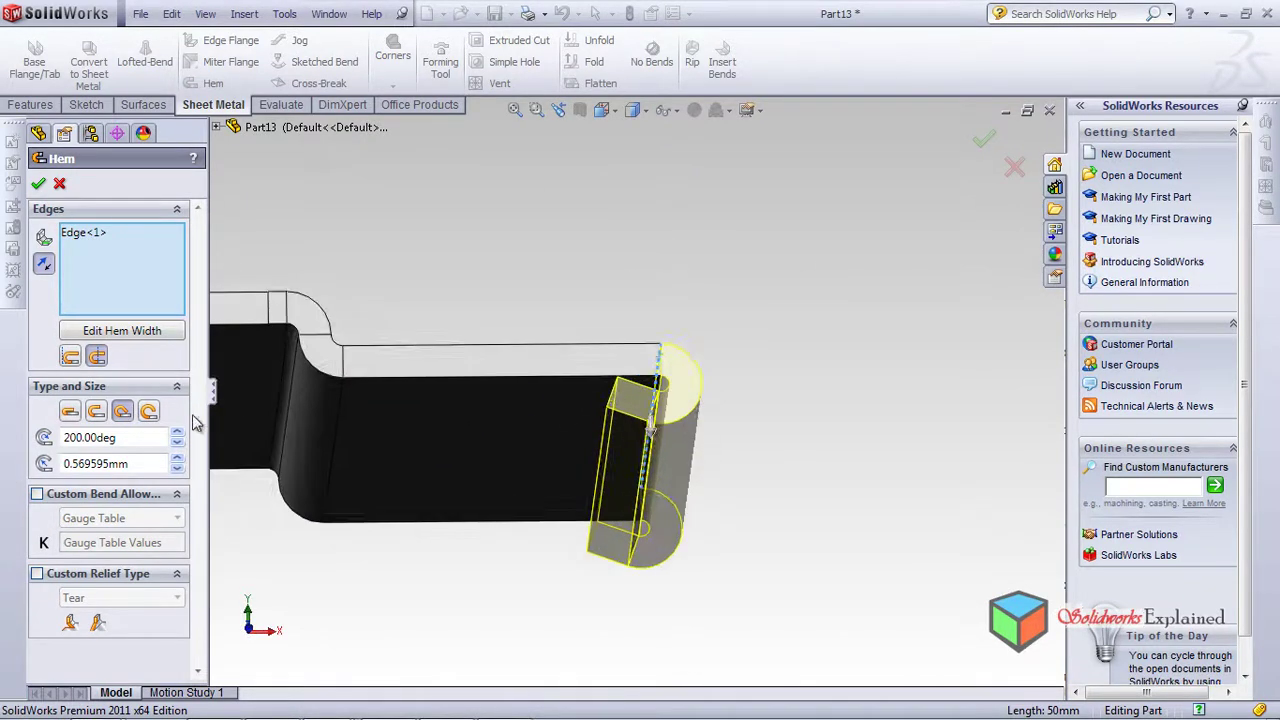
left_click(150, 414)
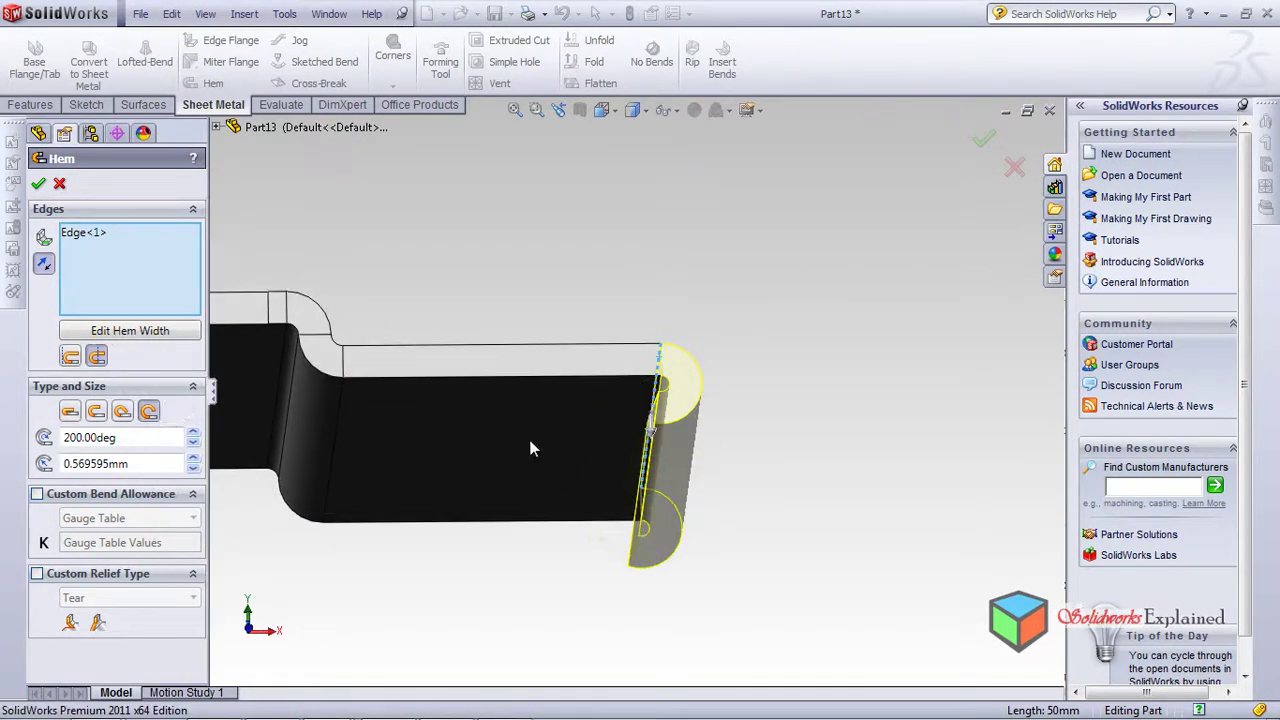
middle_click_drag(531, 449, 523, 500)
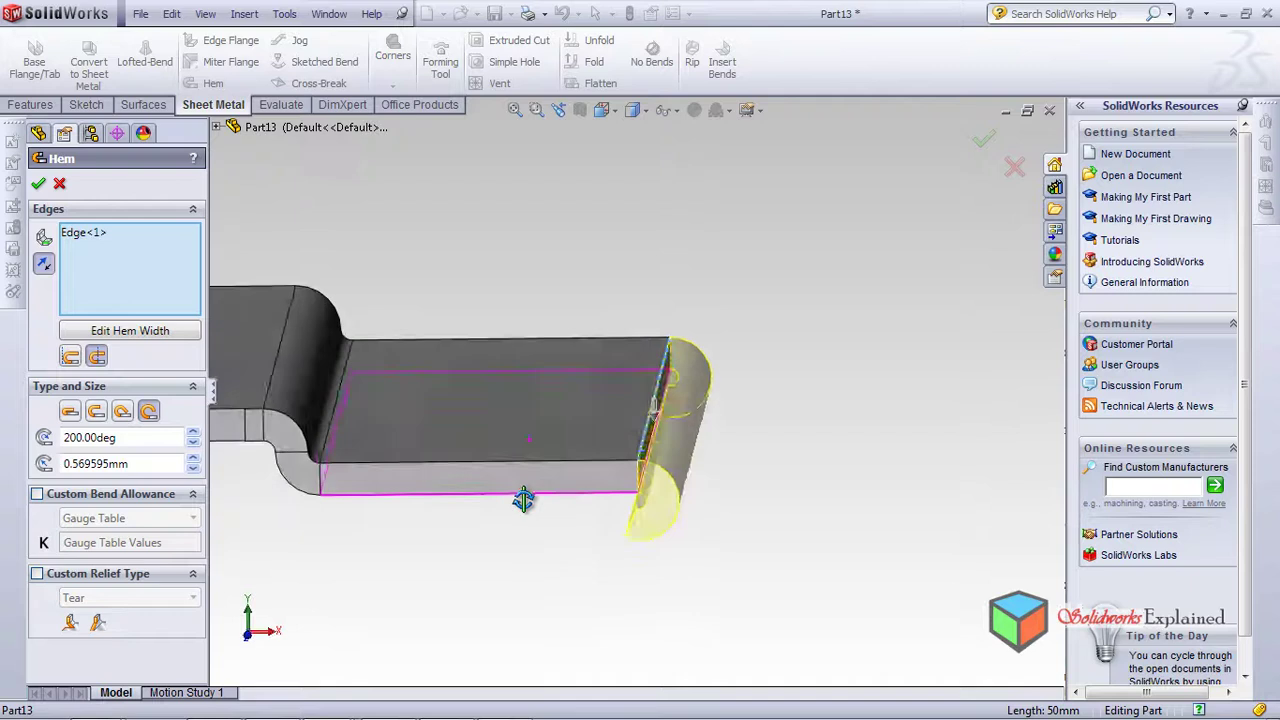
Set the hem type to Open and its length to 160 mm
left_click(96, 412)
scroll(414, 486, "up", 4)
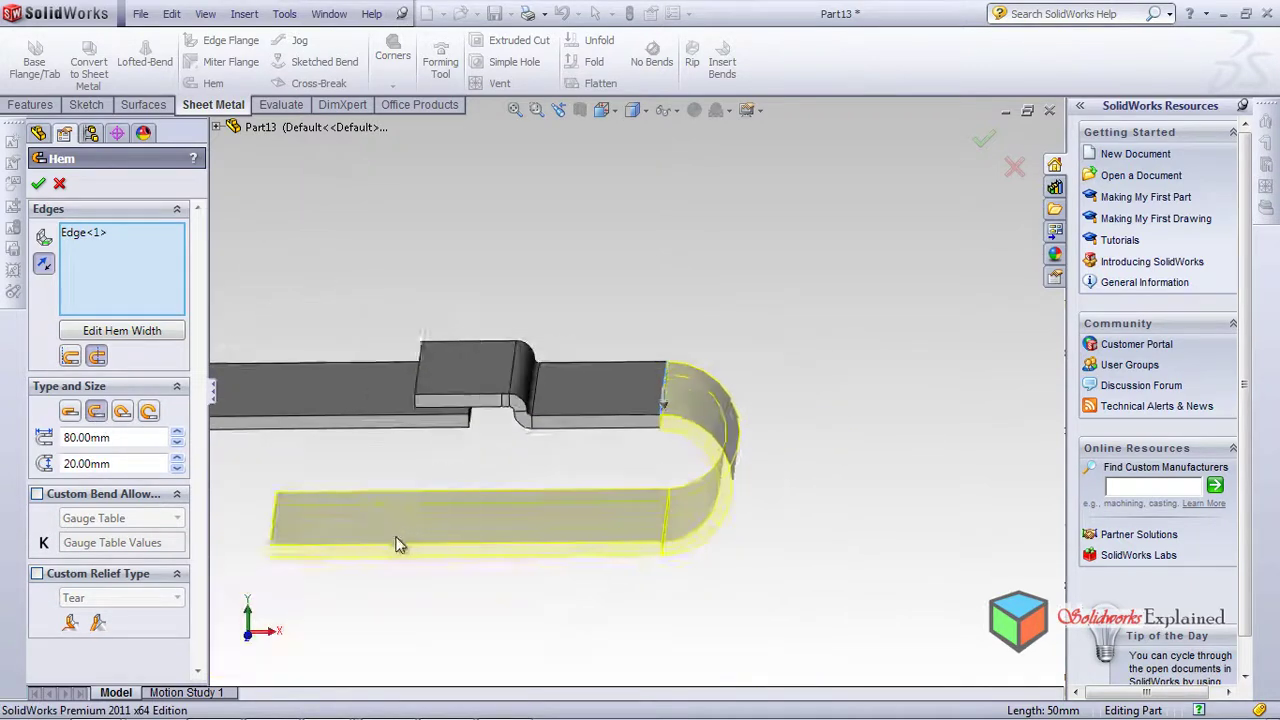
scroll(398, 545, "up", 3)
left_click(177, 433)
left_click(177, 433)
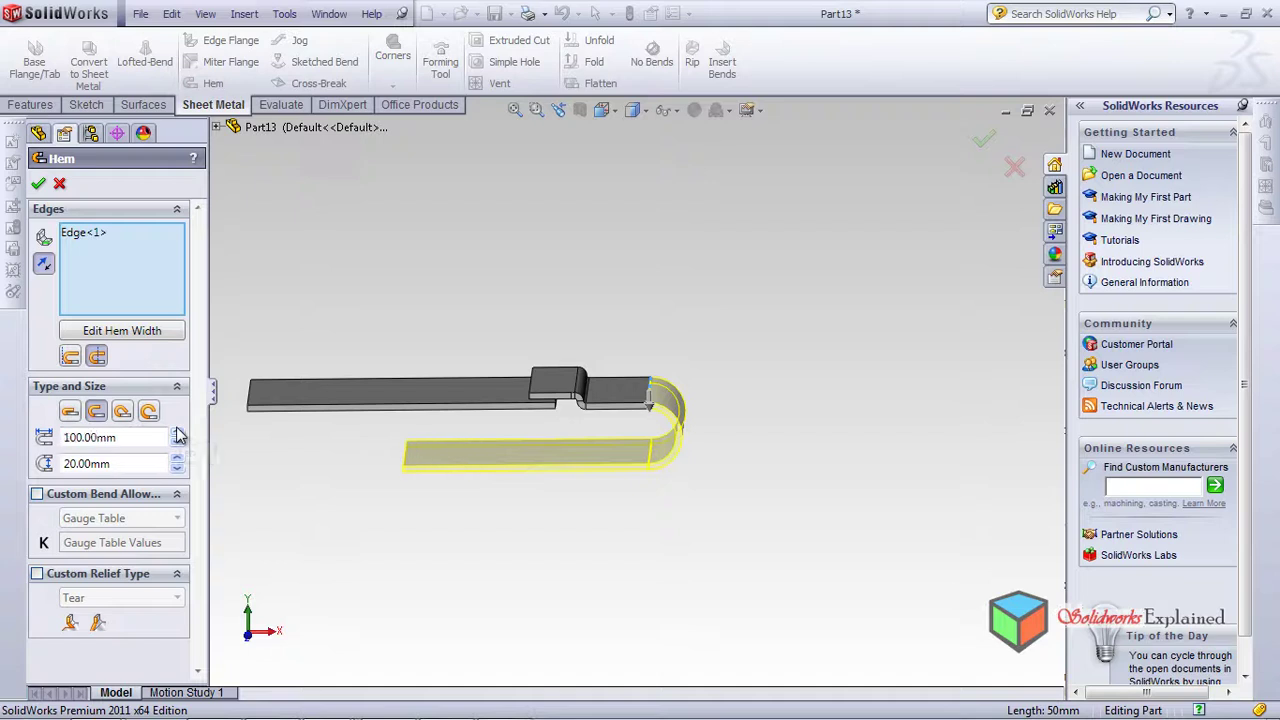
left_click(177, 433)
left_click(177, 433)
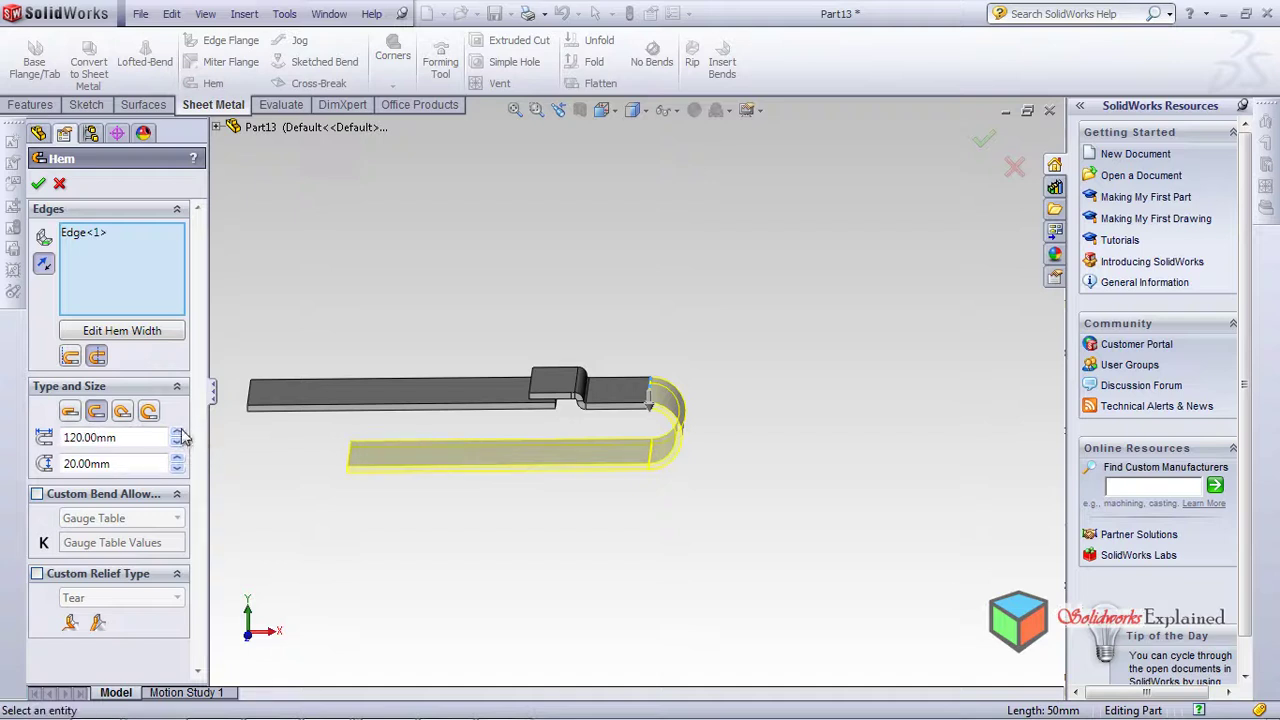
left_click(177, 433)
left_click(177, 433)
left_click(177, 433)
left_click(177, 433)
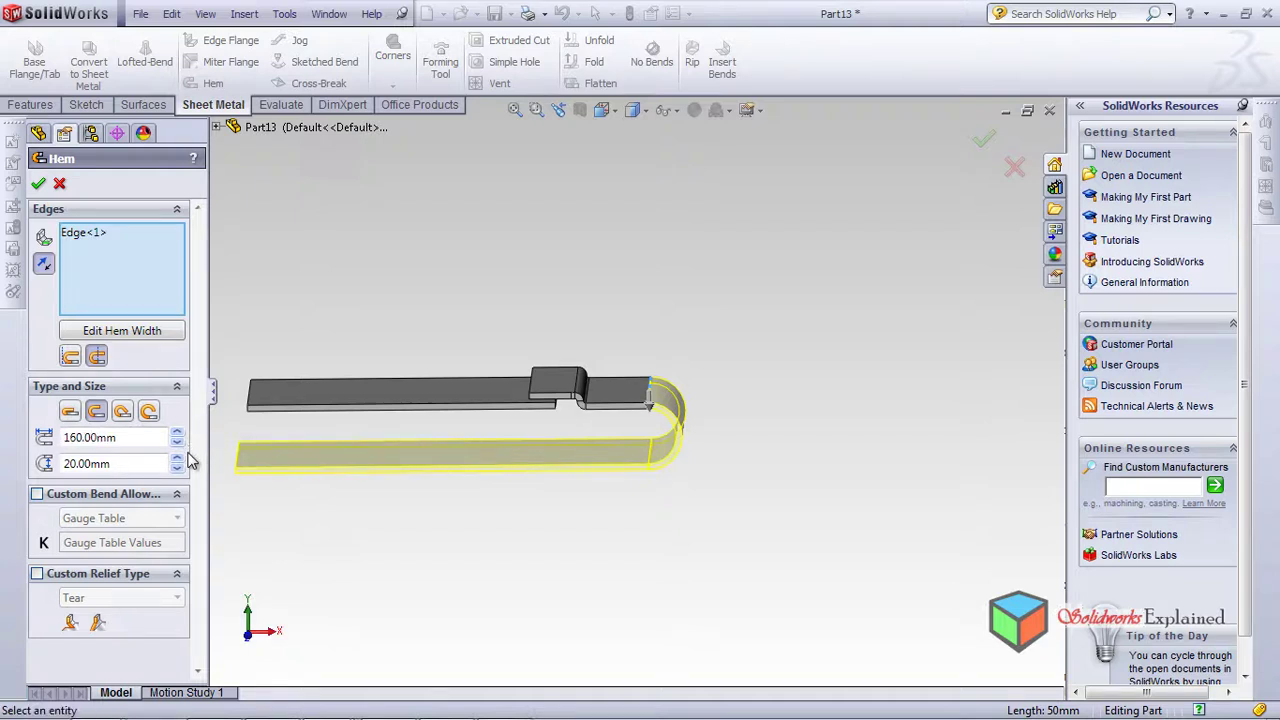
Set the open hem's gap distance to 40 mm
left_click(177, 459)
left_click(177, 459)
left_click(177, 459)
left_click(177, 459)
left_click(177, 459)
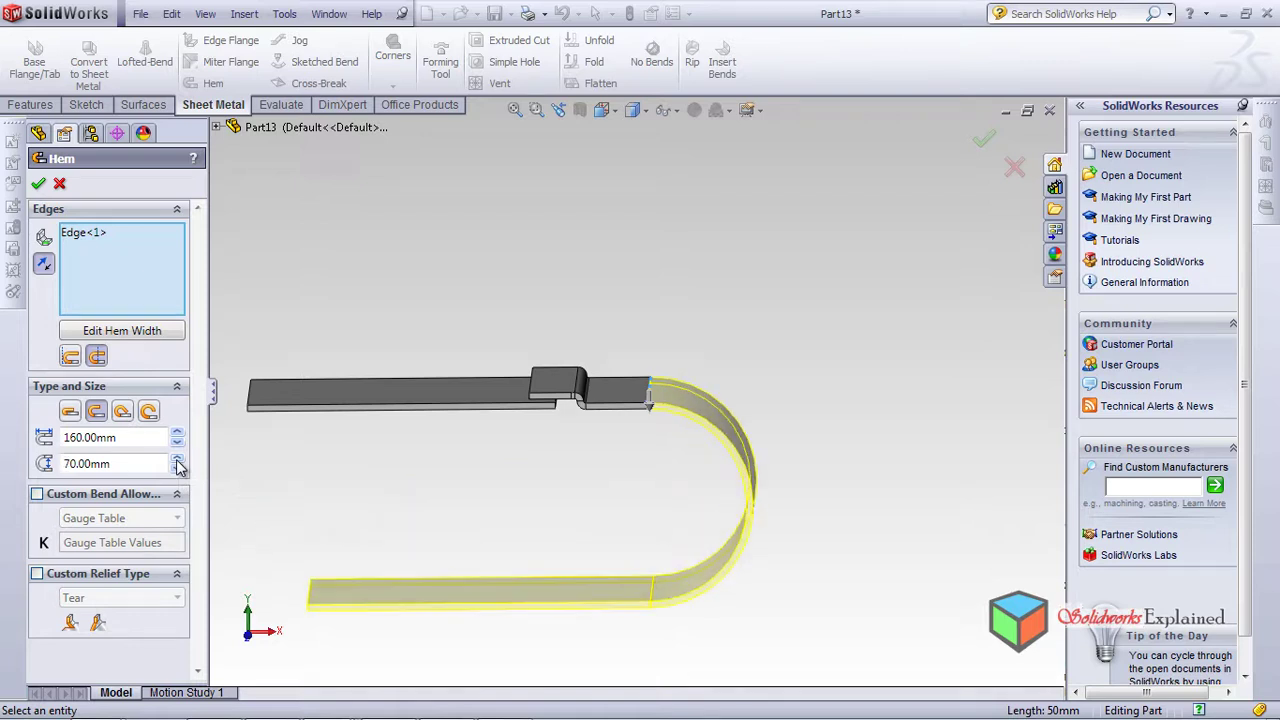
left_click(177, 469)
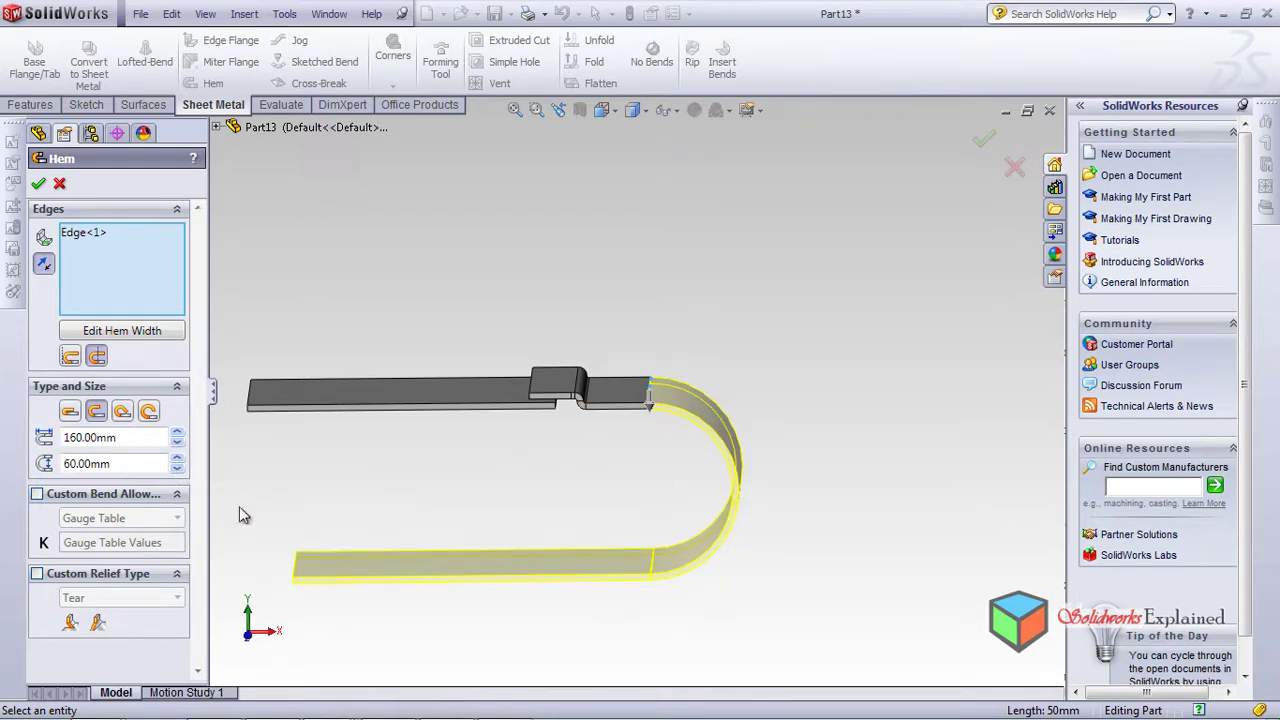
left_click(177, 469)
left_click(177, 469)
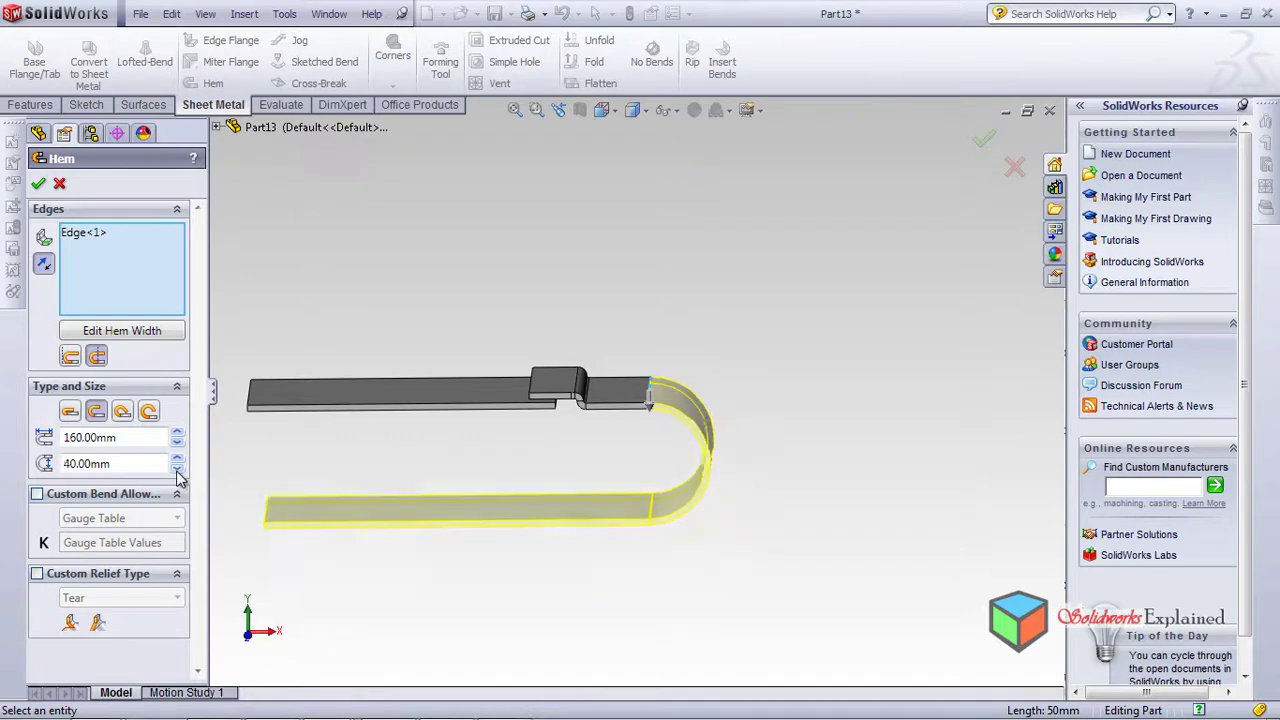
Open the hem width profile sketch and finish it as it is to create the hem
left_click(118, 333)
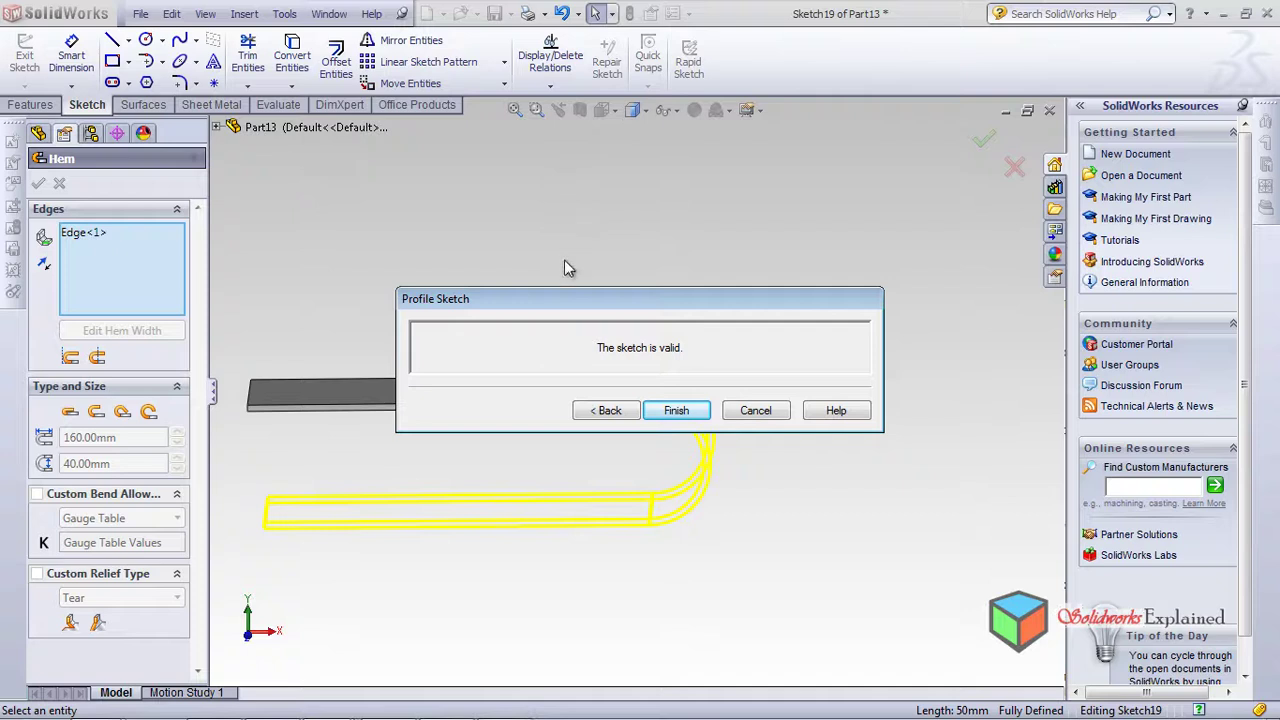
left_click_drag(570, 302, 578, 183)
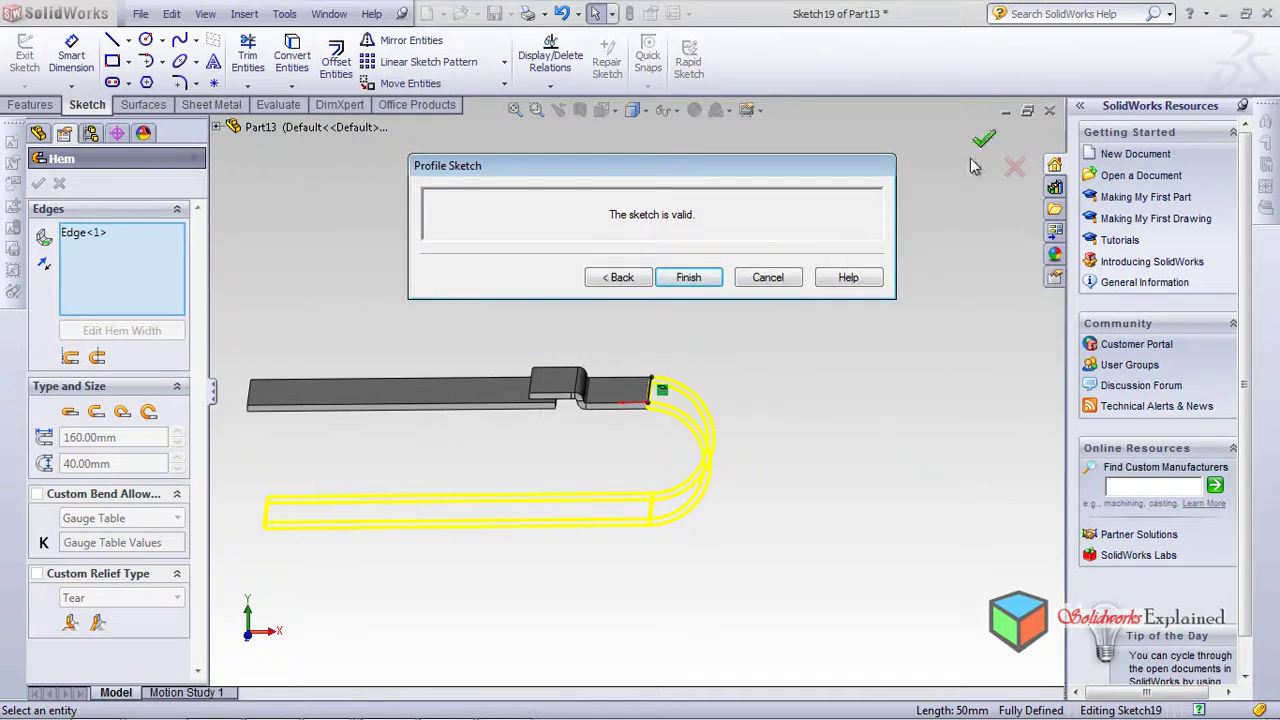
left_click(690, 280)
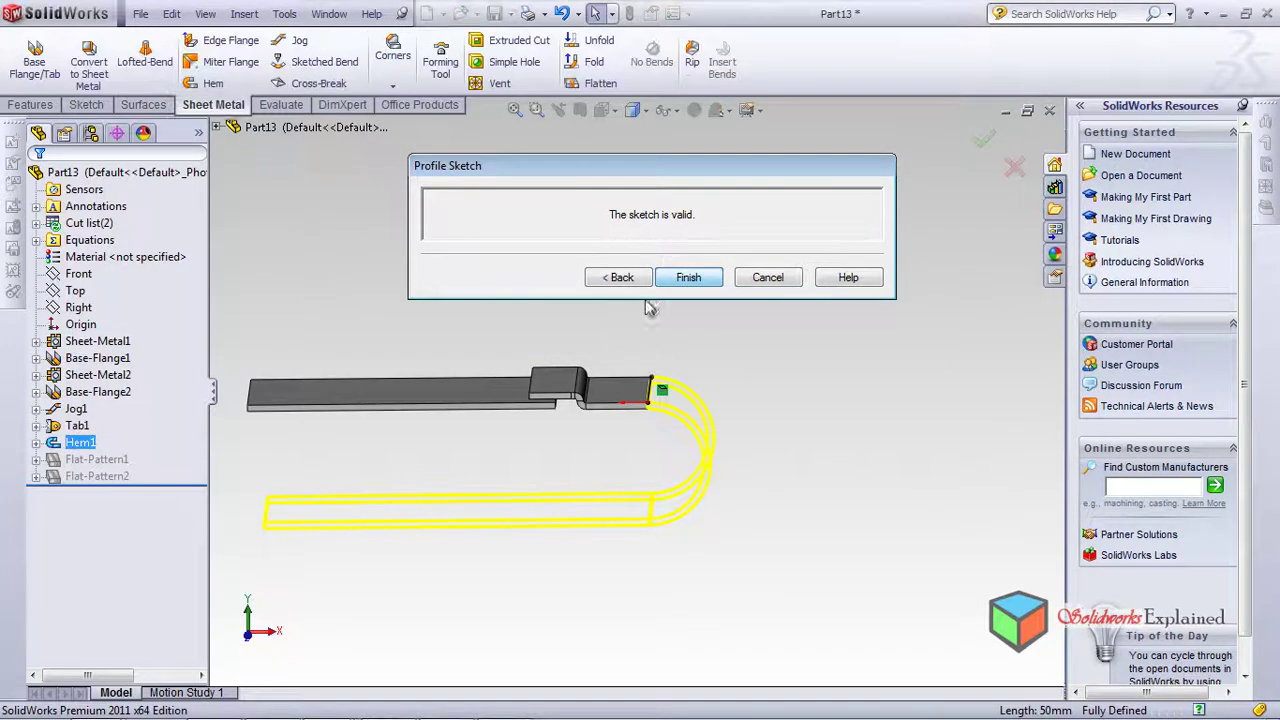
mouse_move(600, 452)
middle_mouse_down()
mouse_move(555, 396)
mouse_move(450, 562)
mouse_move(570, 440)
mouse_move(588, 503)
mouse_move(548, 440)
middle_mouse_up()
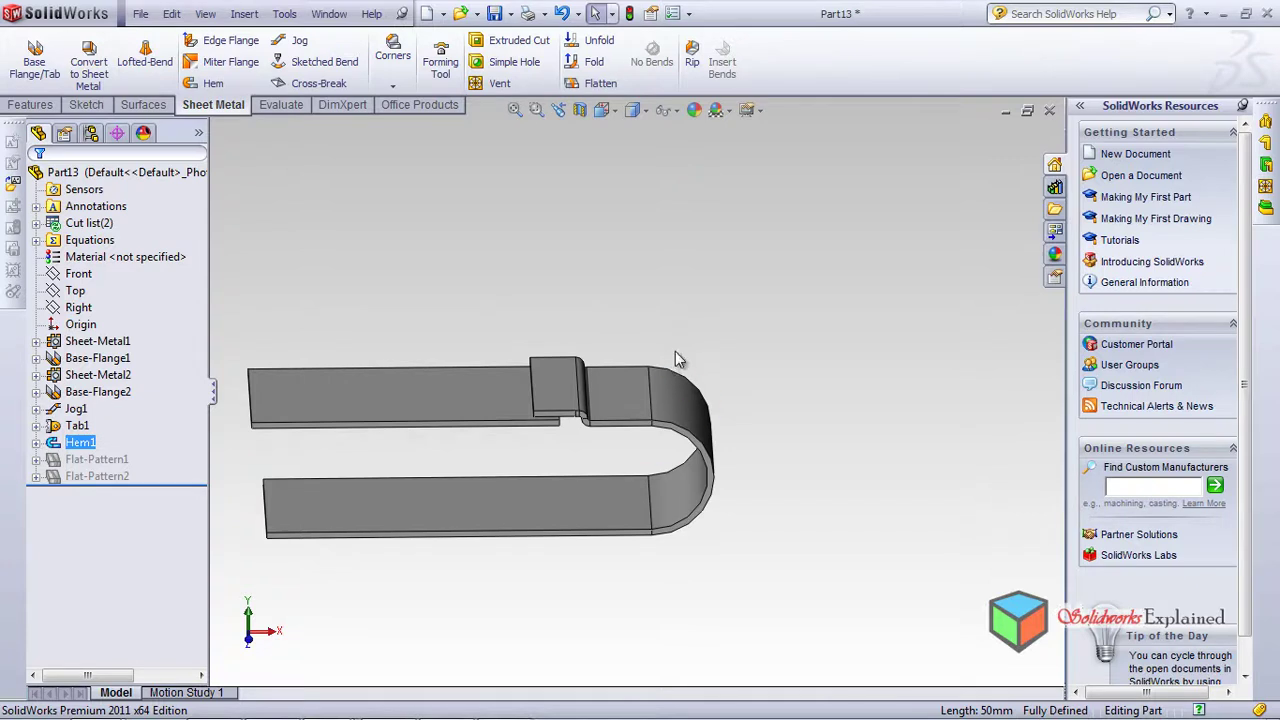
middle_click_drag(529, 529, 530, 287)
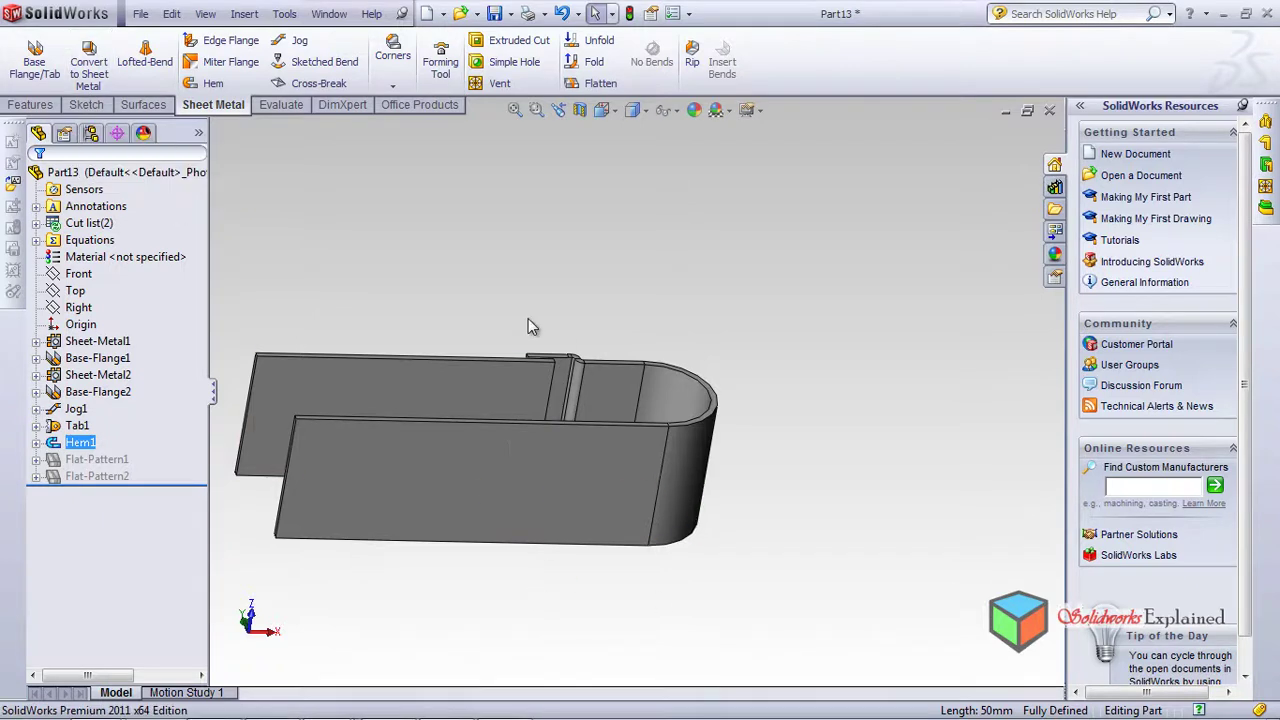
left_click(569, 83)
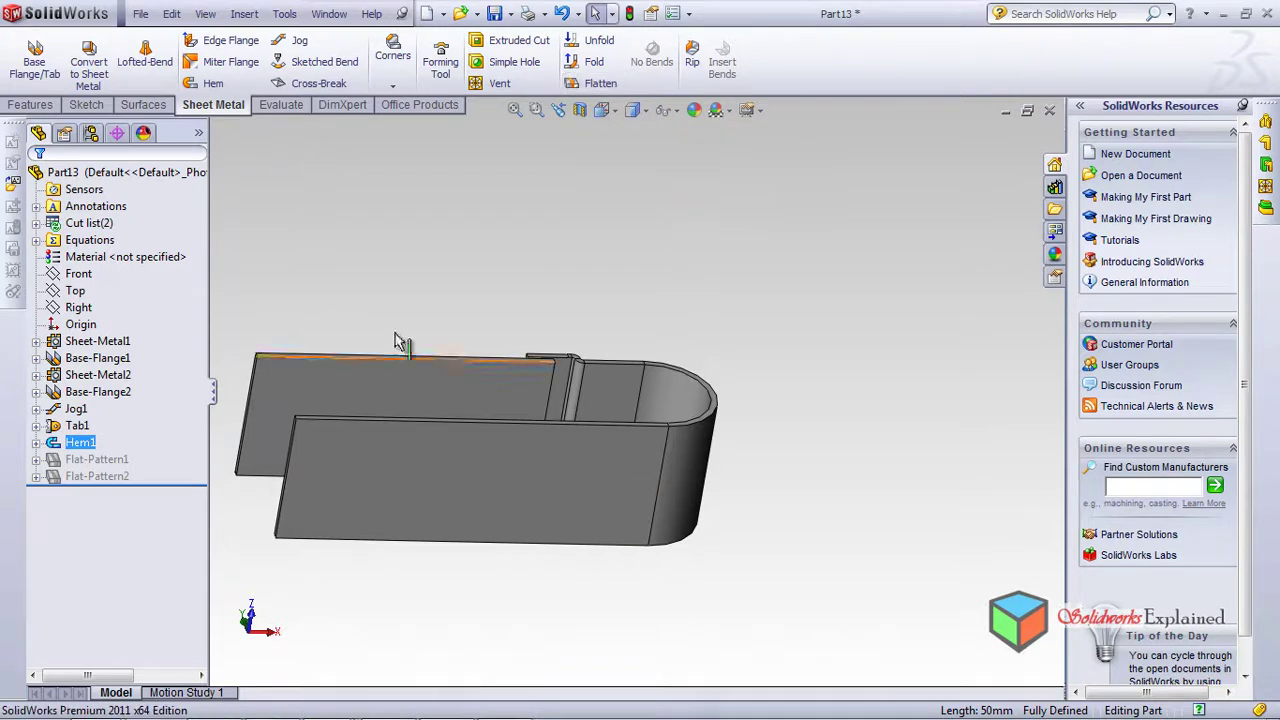